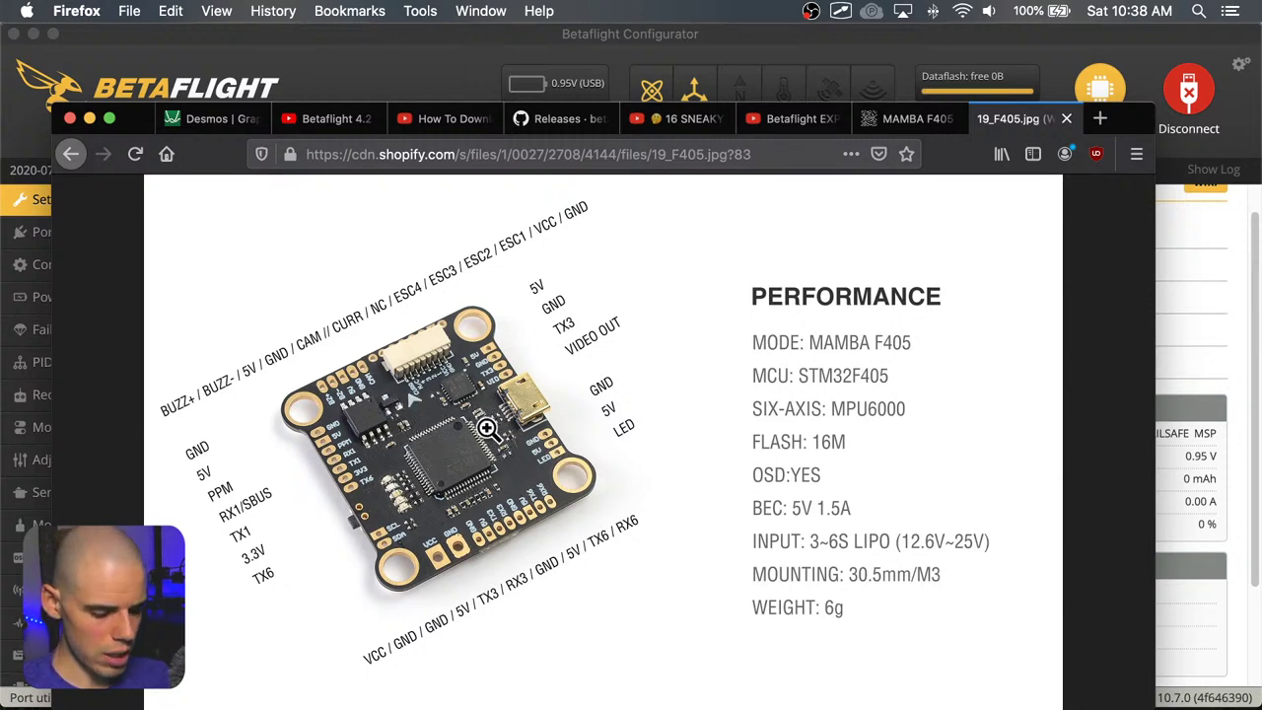
Mark the flight controller's forward direction with a red arrow on the board picture
mouse_move(389, 347)
mouse_down()
mouse_move(506, 487)
mouse_move(476, 504)
mouse_up()
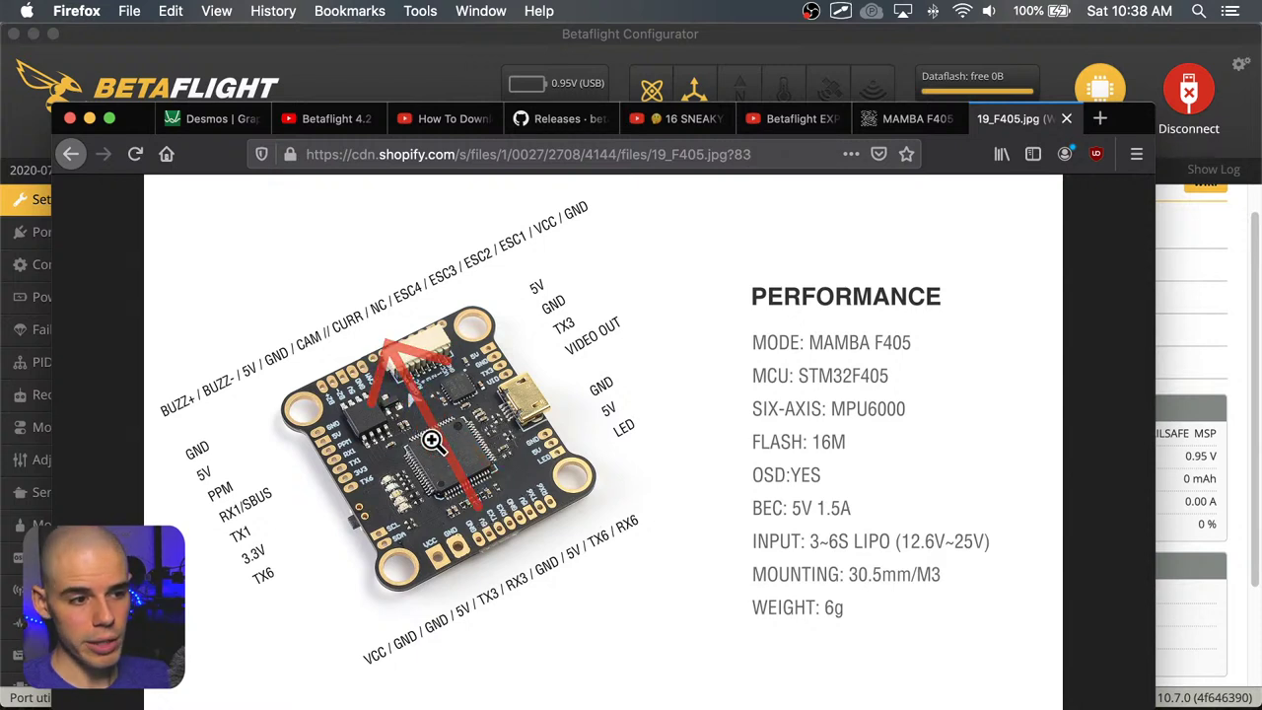
drag(520, 396, 333, 500)
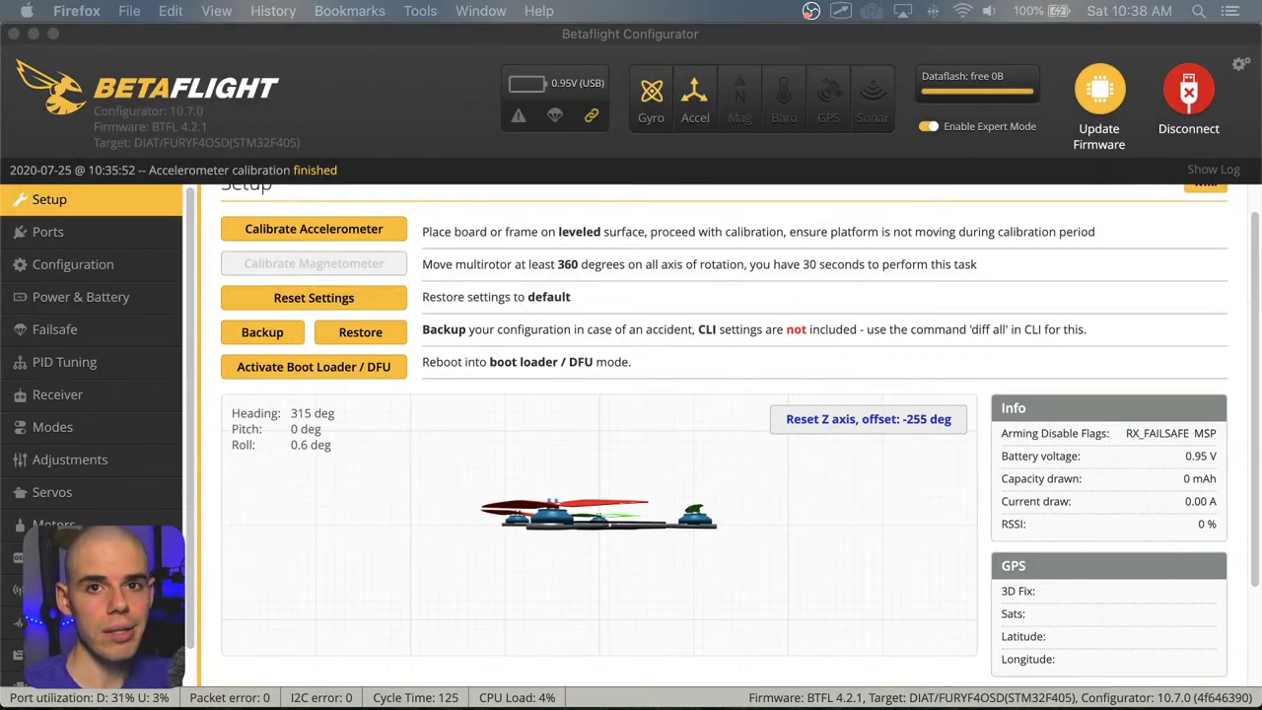
Switch back to Betaflight Configurator and open the Ports settings
click(345, 40)
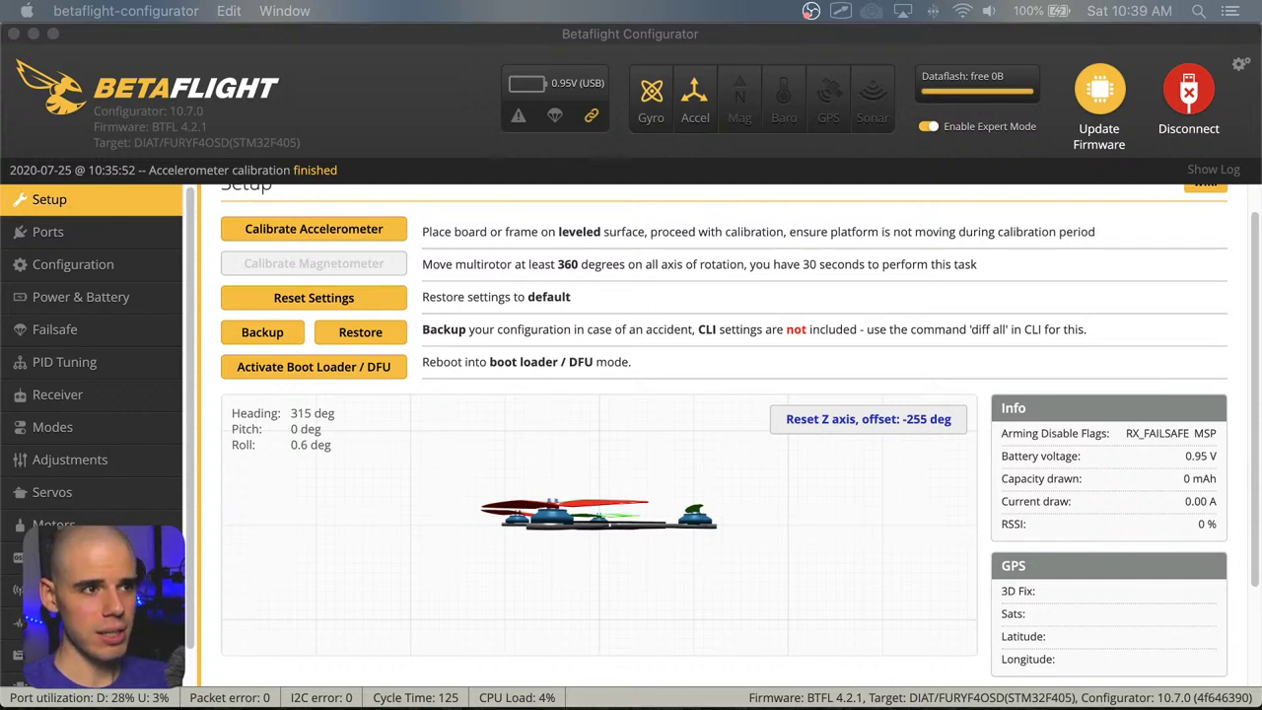
click(396, 45)
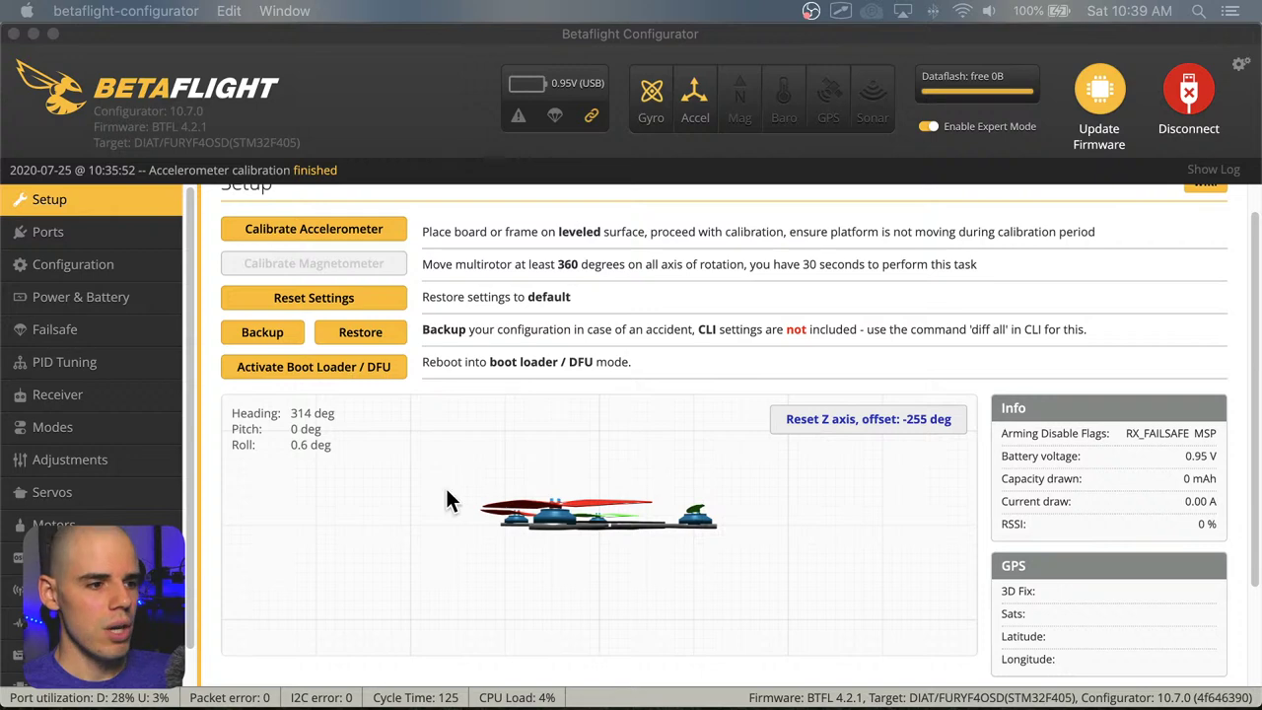
click(528, 229)
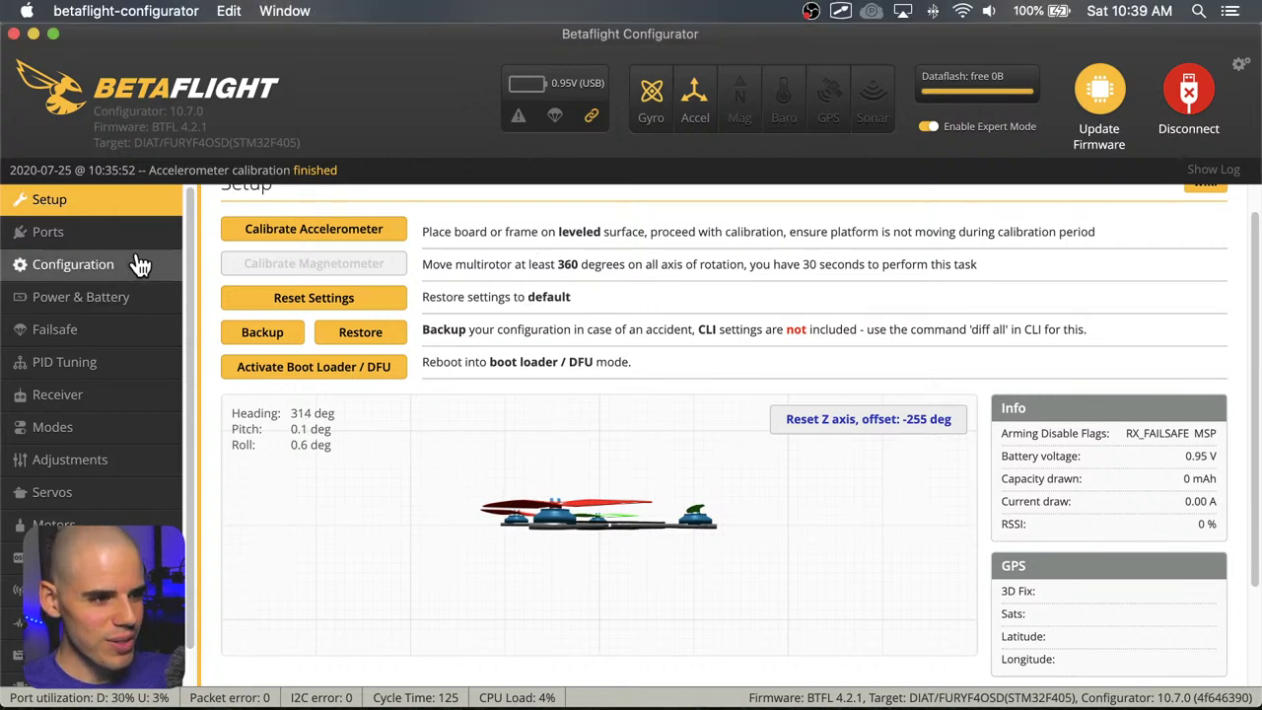
scroll(417, 281, up, 2)
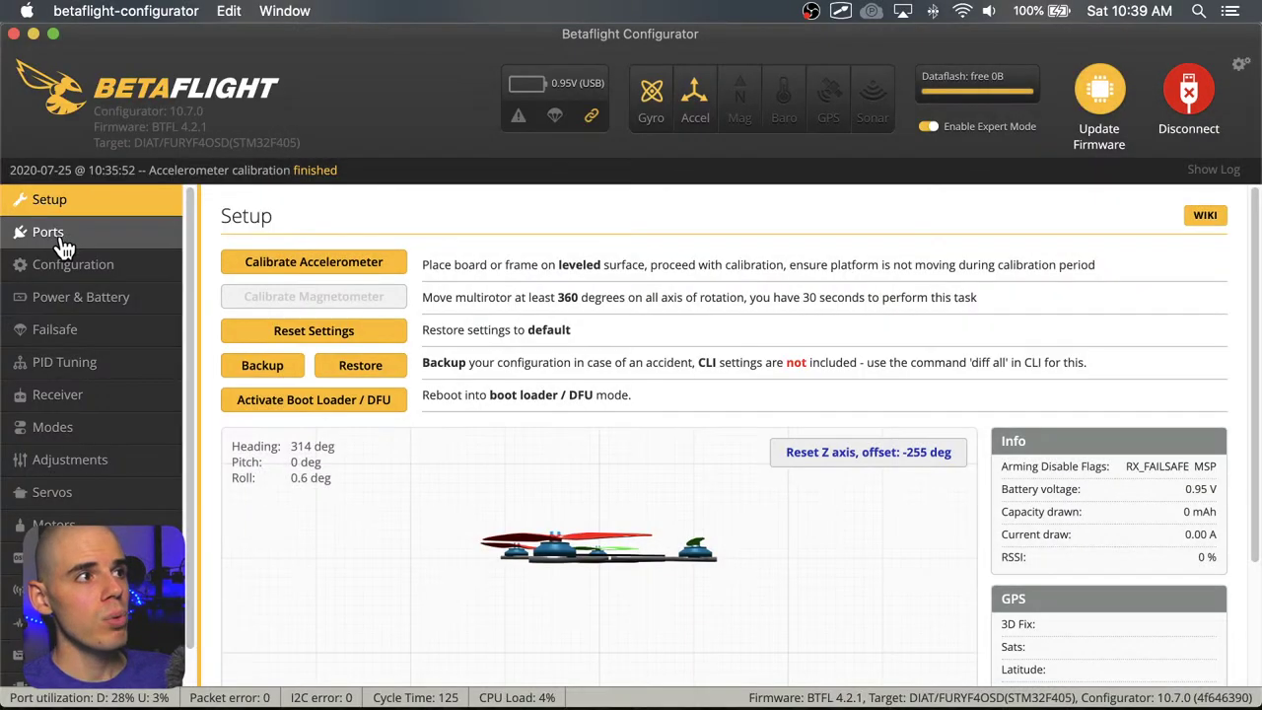
click(60, 235)
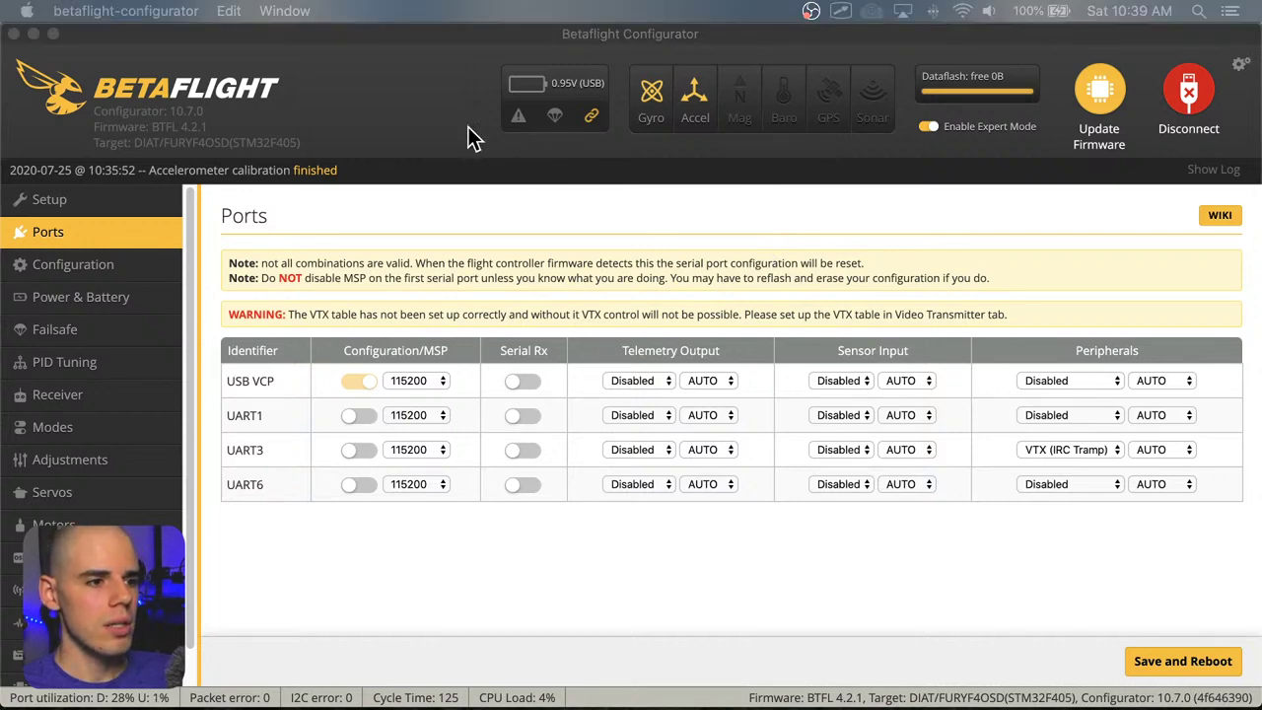
Switch to the board picture in Firefox and examine which pads belong to UART1, UART3 and UART6
click(437, 37)
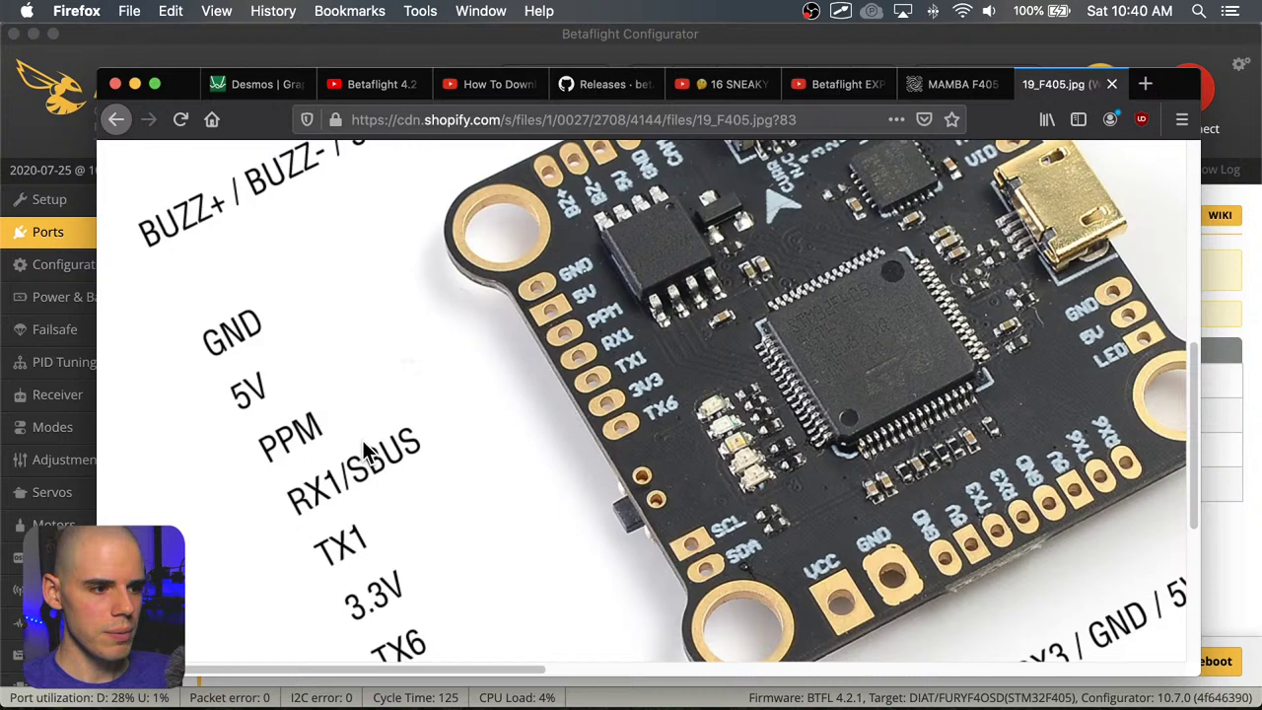
click(353, 454)
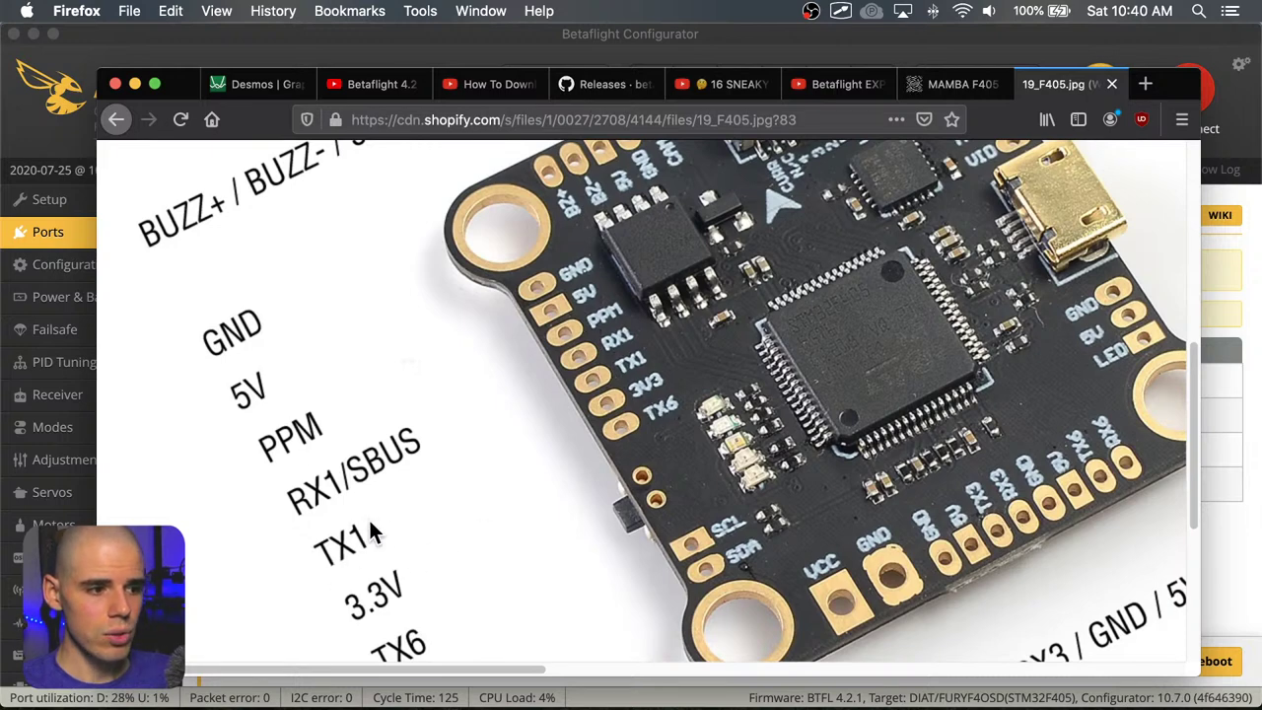
scroll(643, 375, down, 1)
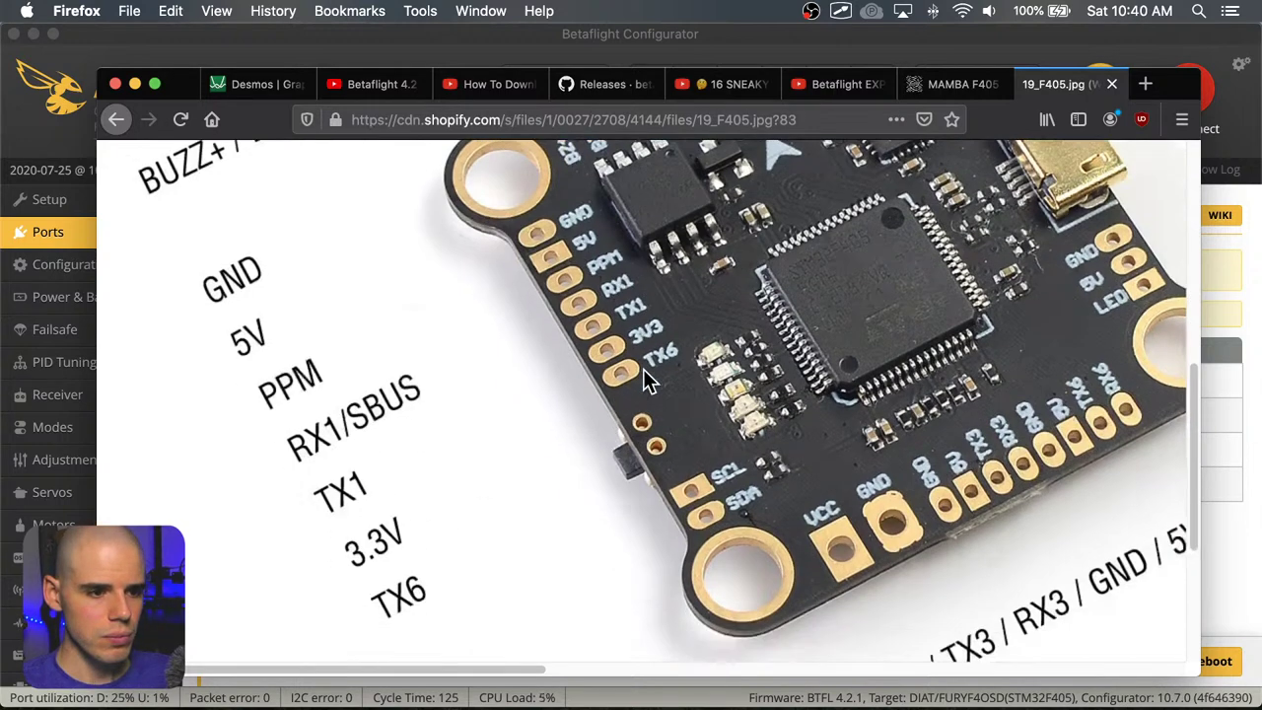
scroll(643, 375, down, 2)
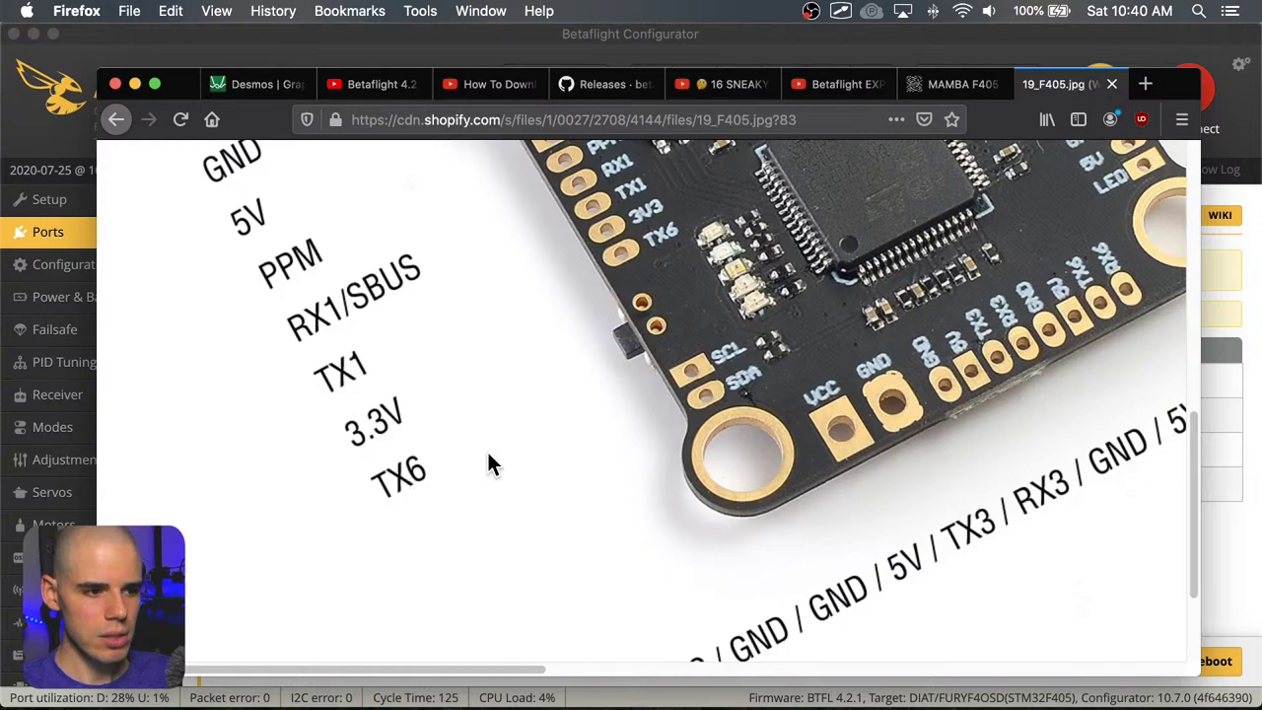
scroll(528, 426, up, 1)
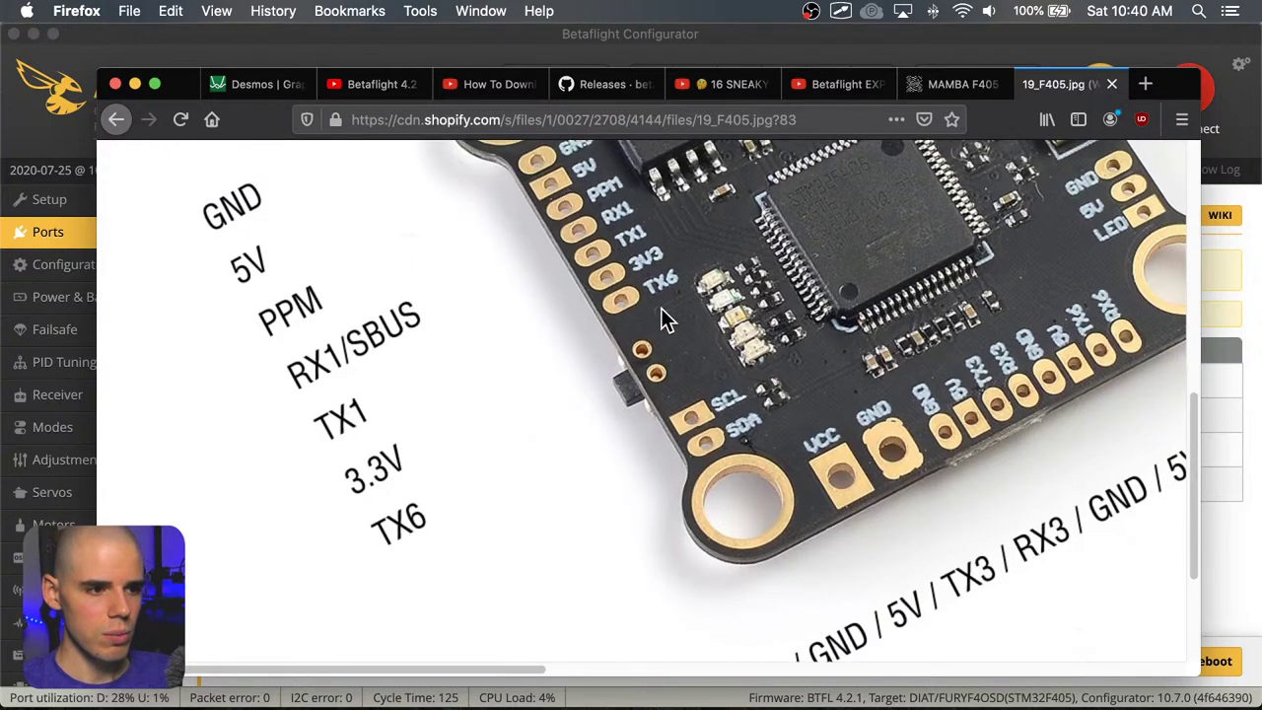
scroll(591, 424, up, 2)
scroll(670, 394, up, 1)
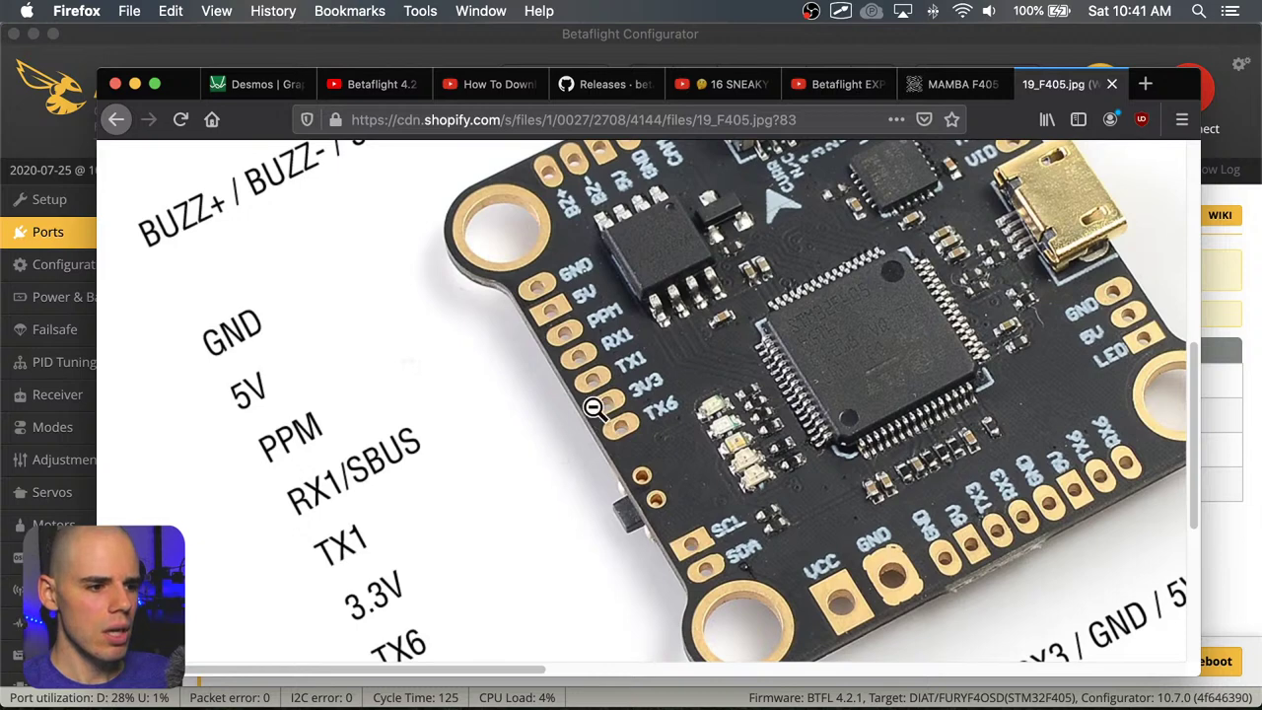
scroll(592, 407, down, 2)
scroll(586, 361, up, 2)
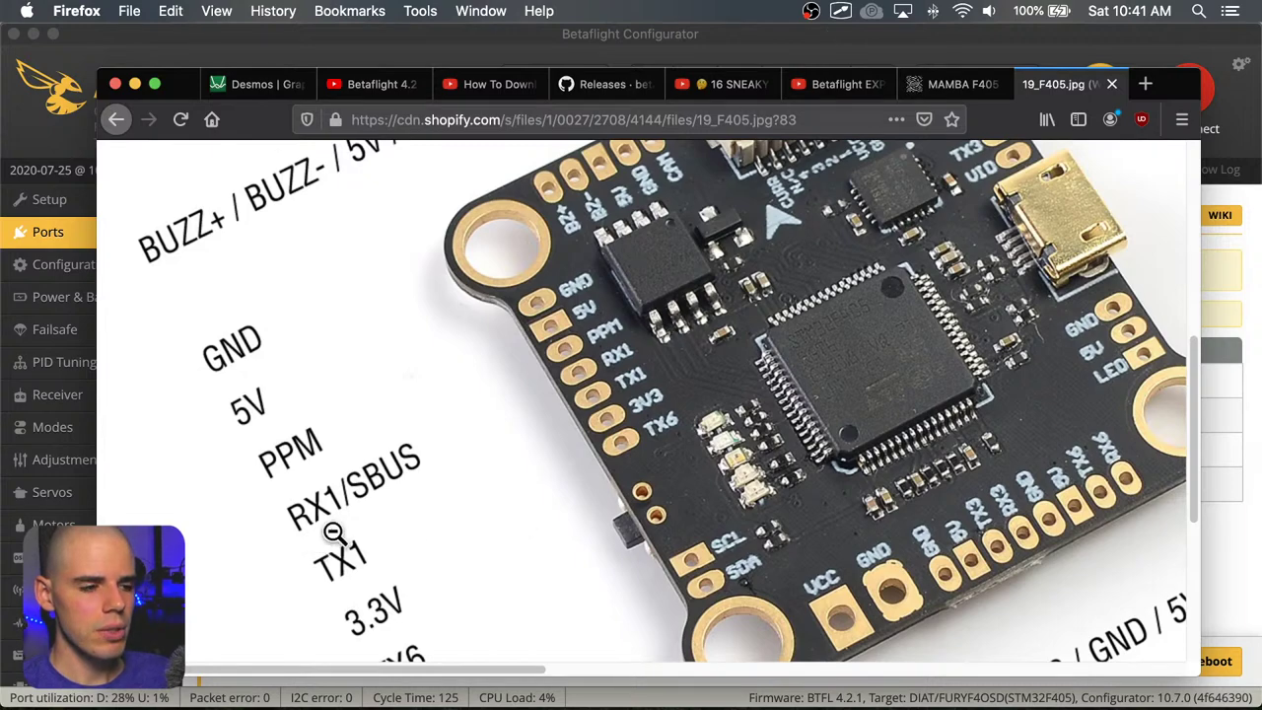
scroll(389, 488, down, 2)
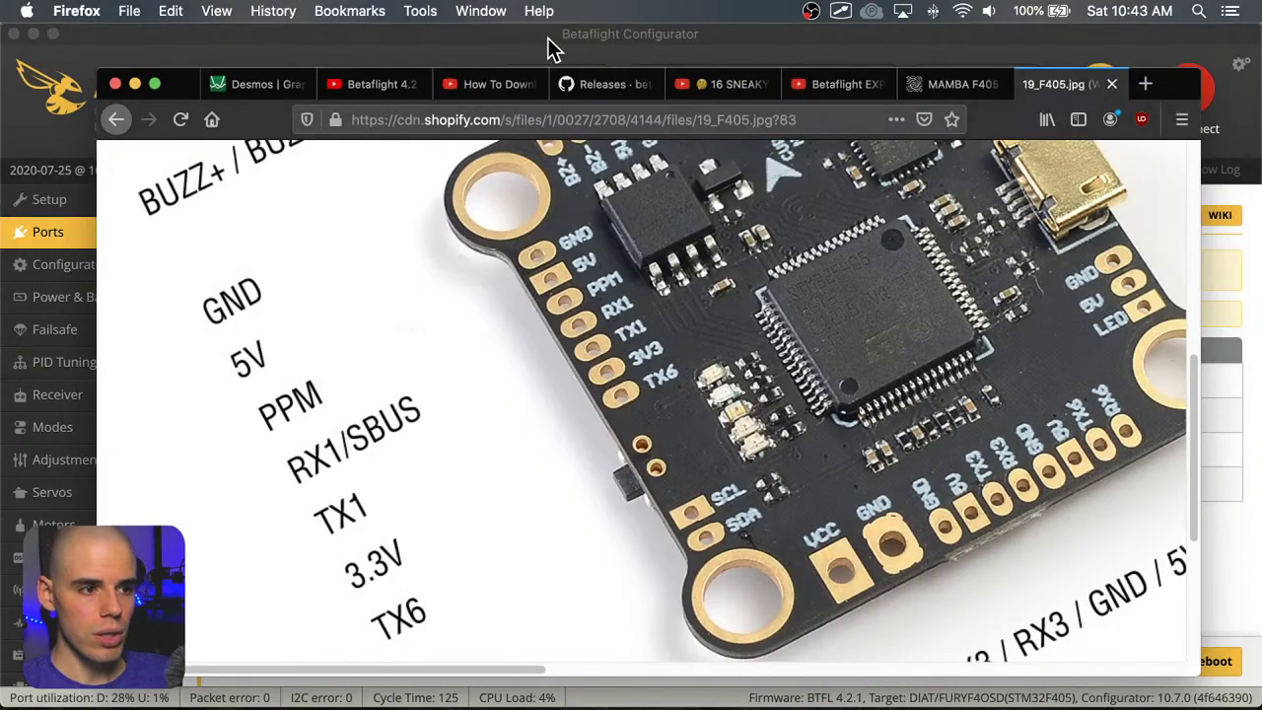
Return from the board picture to Betaflight Configurator and enable Serial Rx on UART1
drag(1184, 83, 1184, 190)
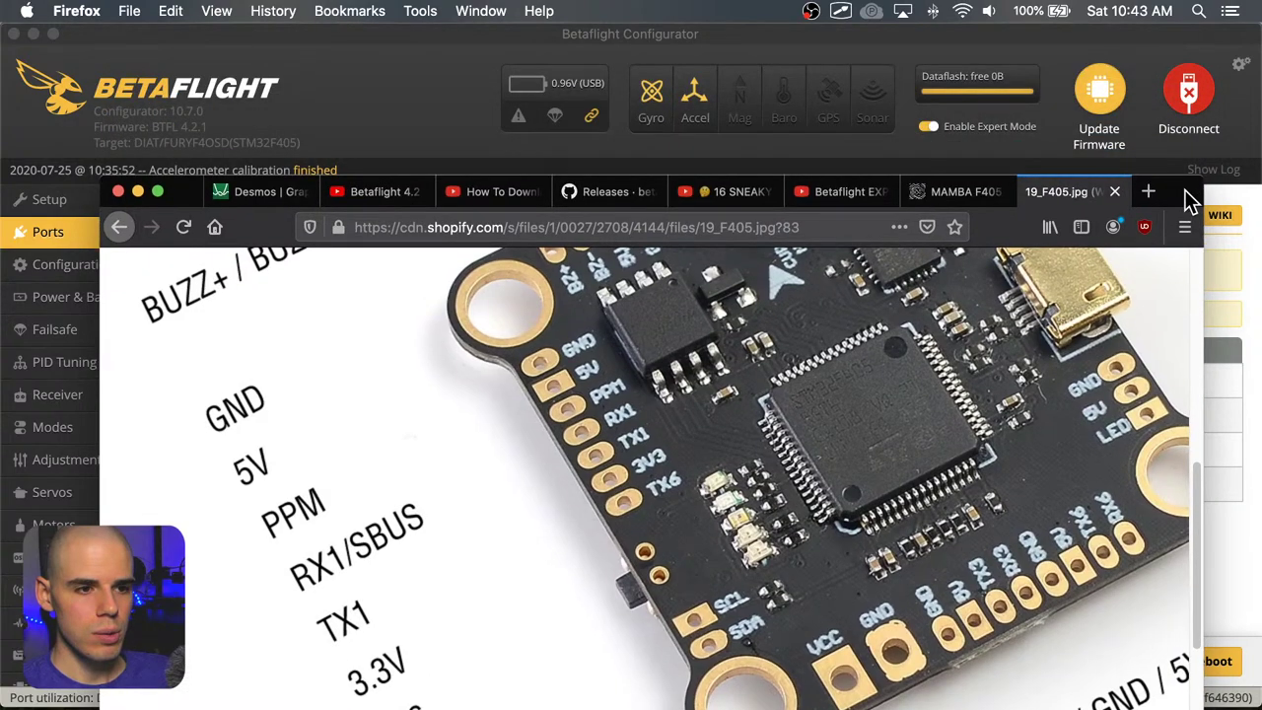
click(1185, 176)
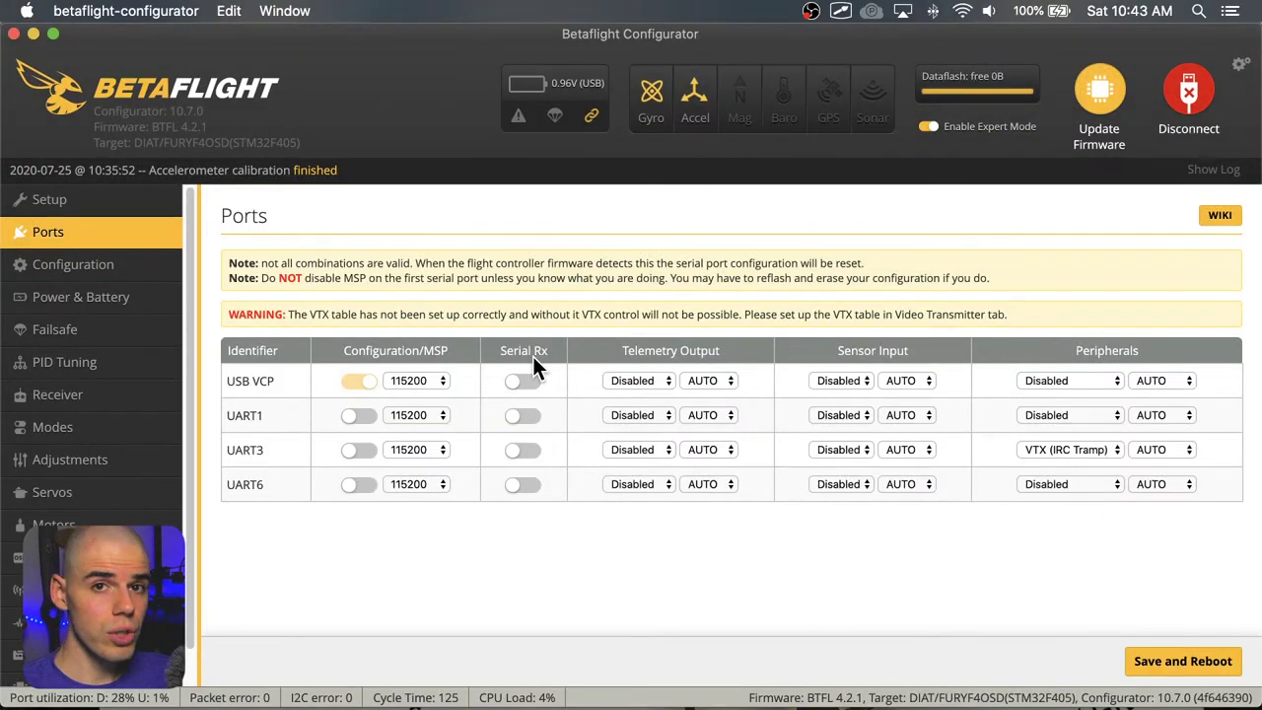
click(523, 417)
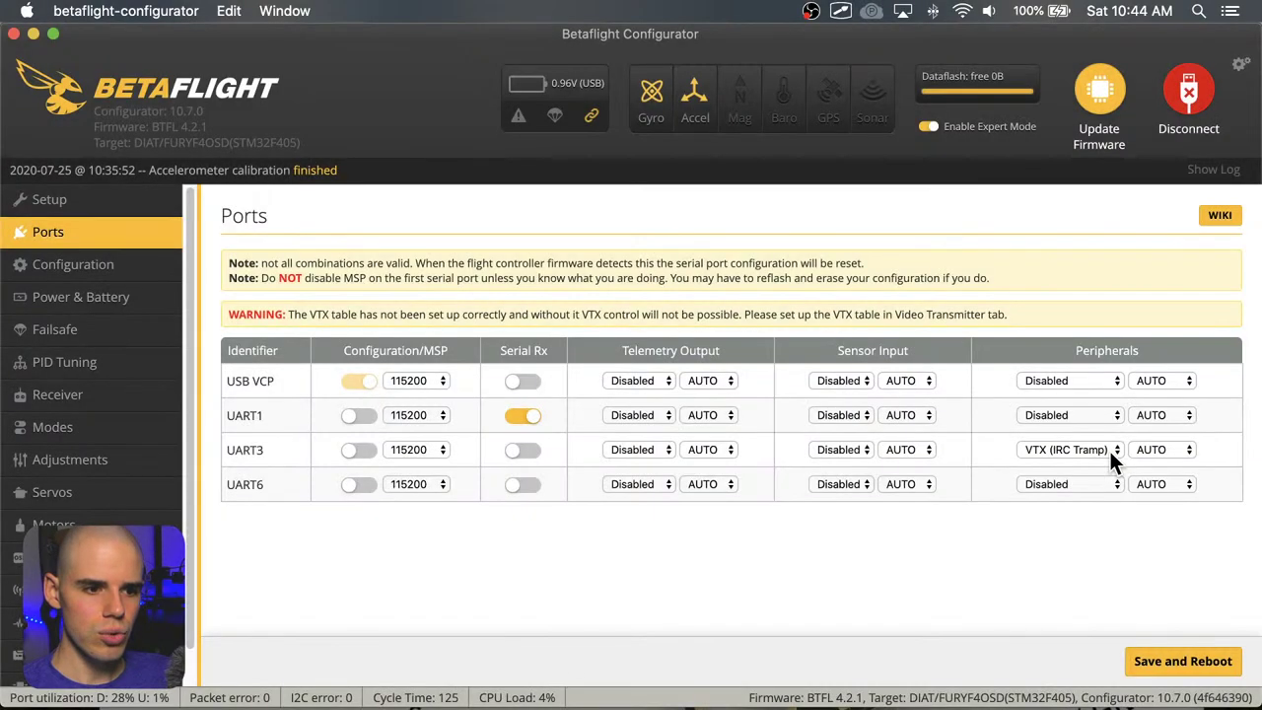
Review the peripheral options for UART3 and compare them with the board picture in Firefox, returning to the Ports settings
click(1114, 450)
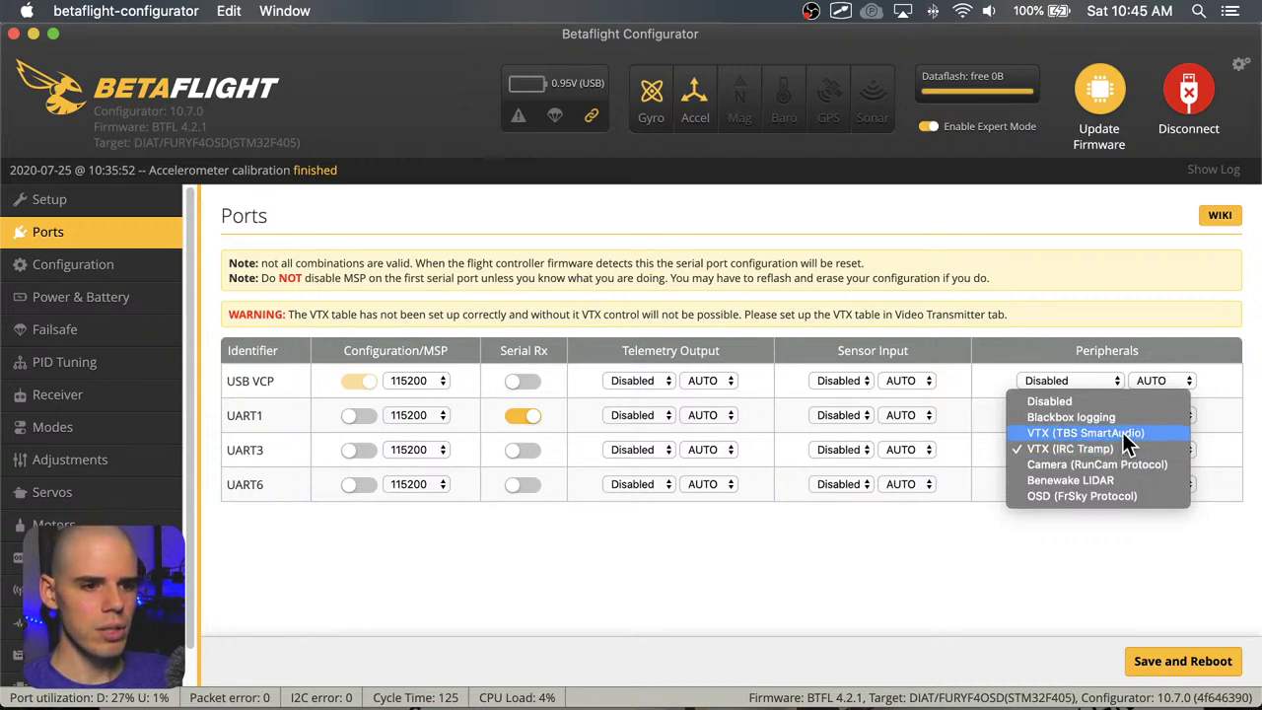
click(942, 569)
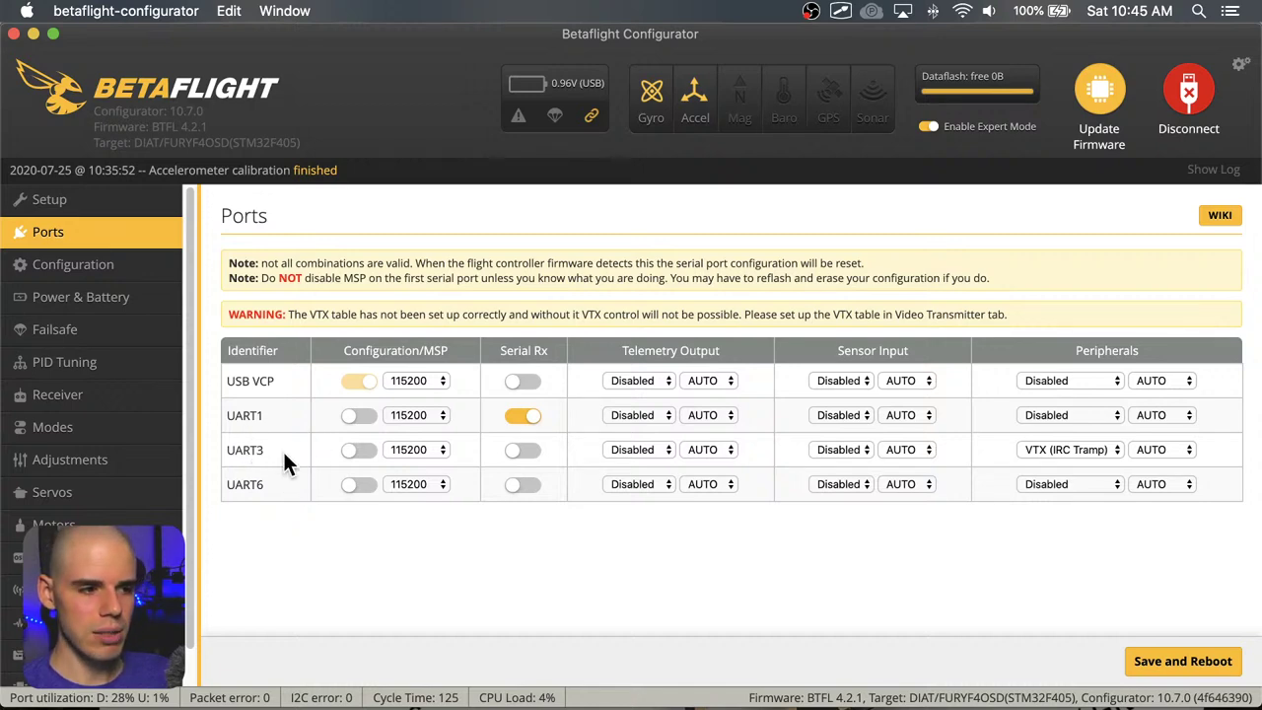
key(super+Tab)
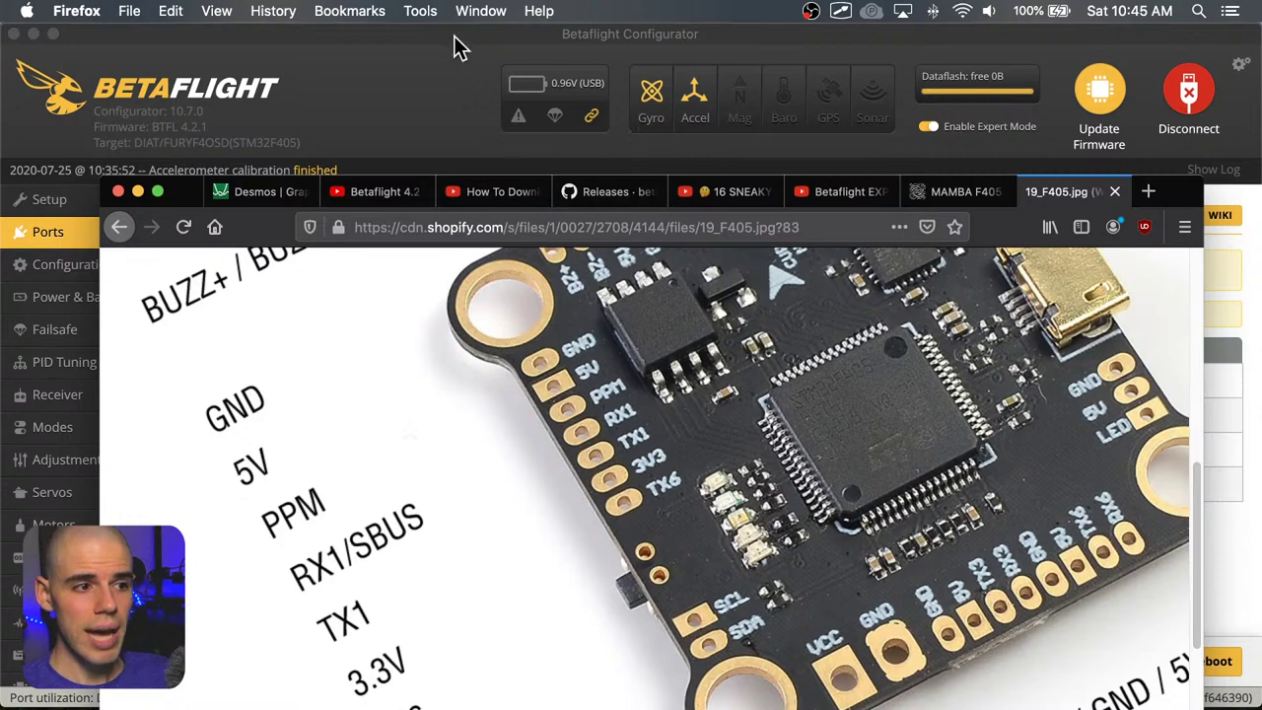
click(437, 169)
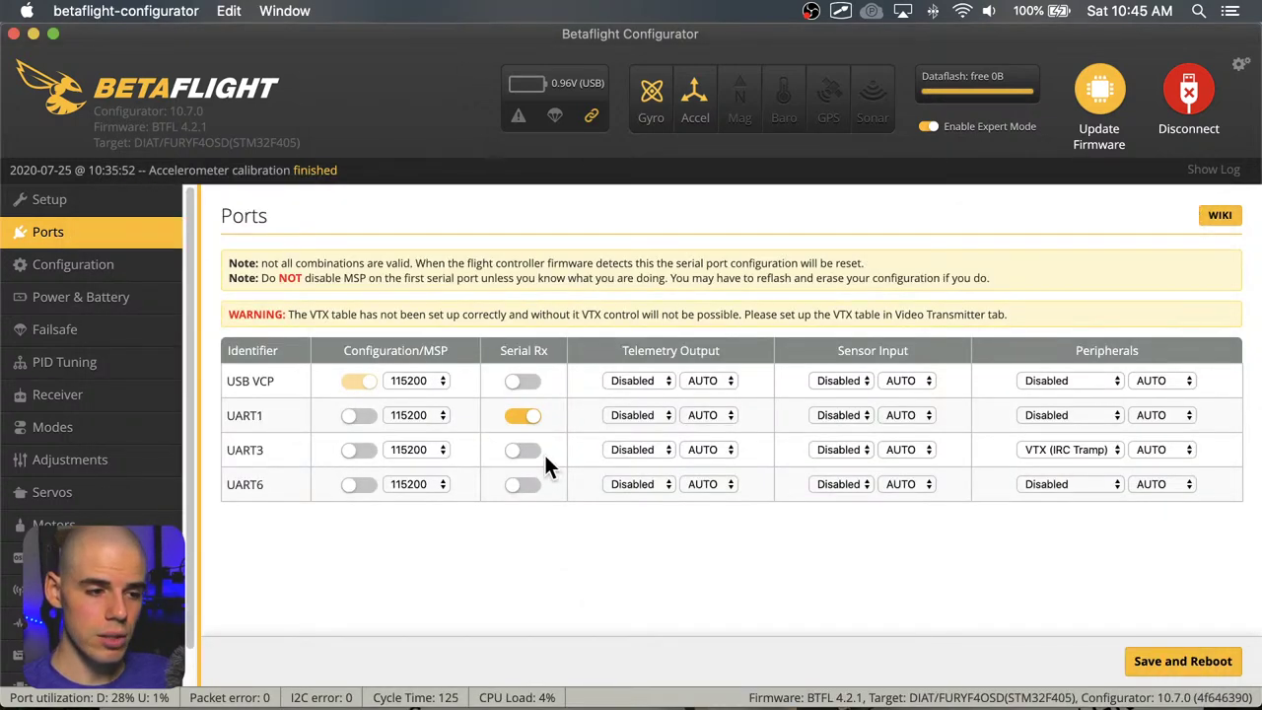
Set the UART3 peripheral to Disabled
click(1118, 449)
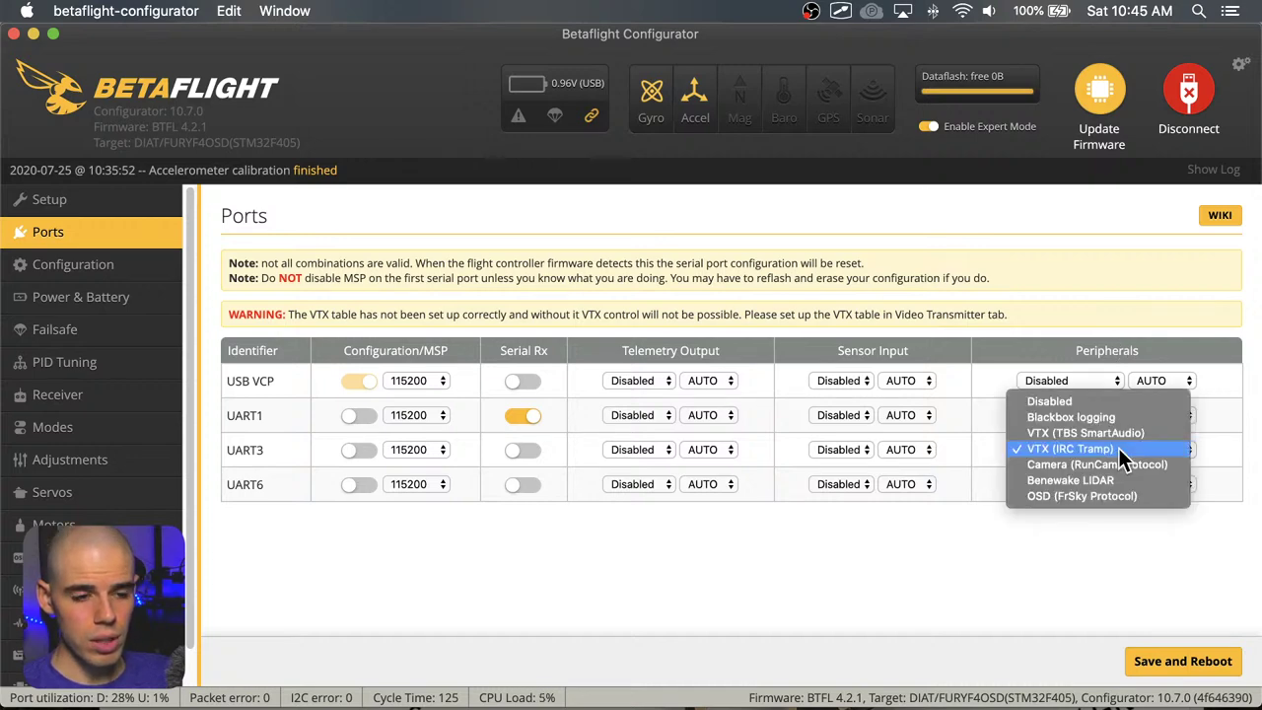
click(1091, 401)
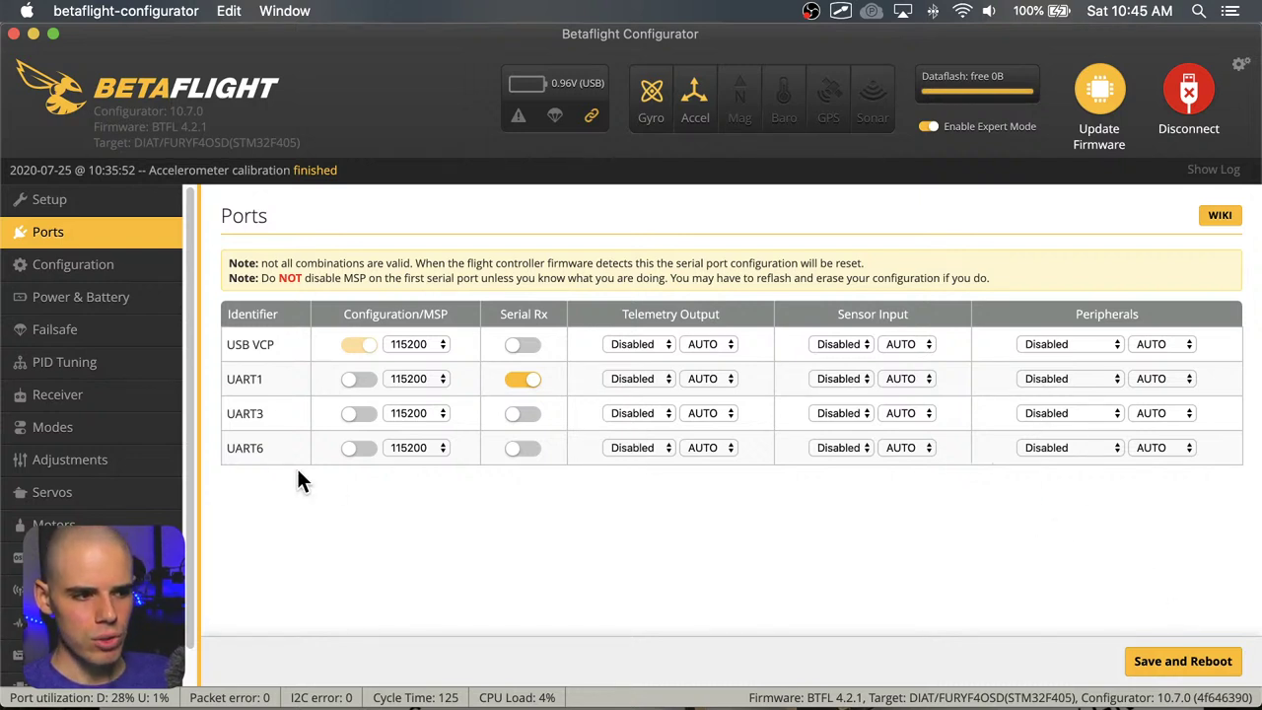
scroll(56, 484, down, 2)
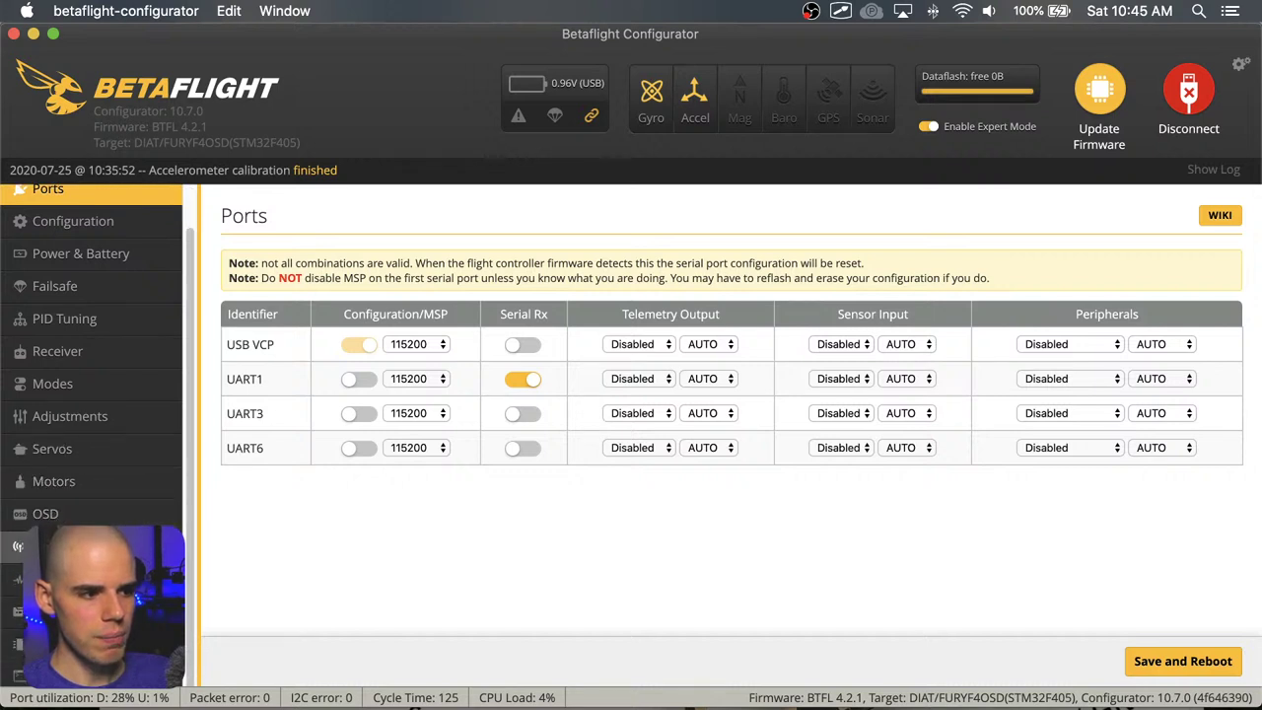
scroll(119, 414, up, 2)
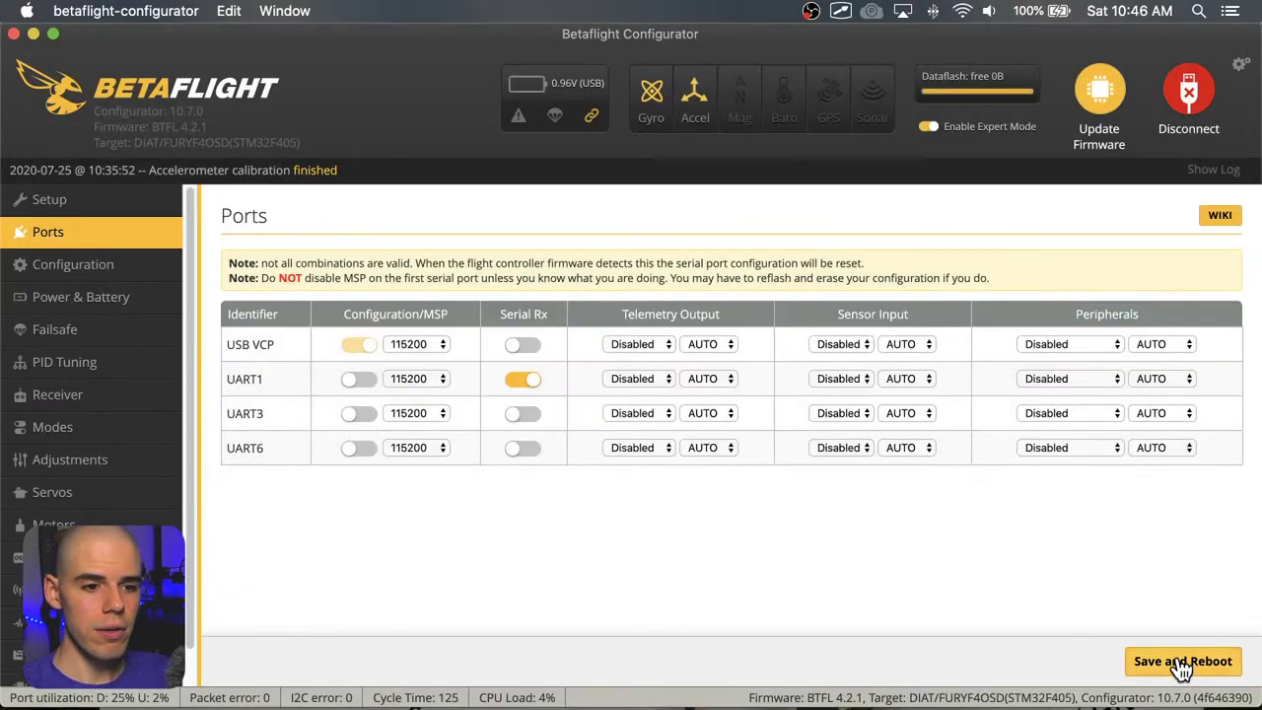
Save the port settings with a reboot and reconnect to the flight controller
click(1181, 663)
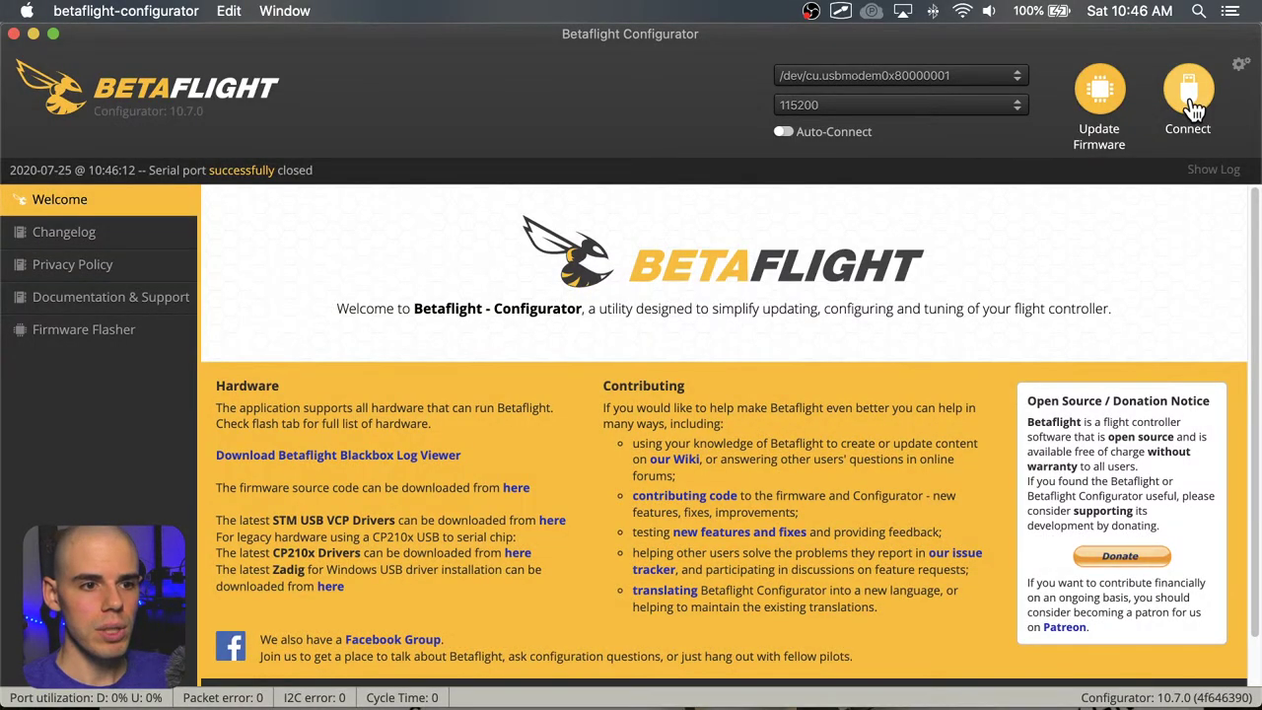
click(1191, 98)
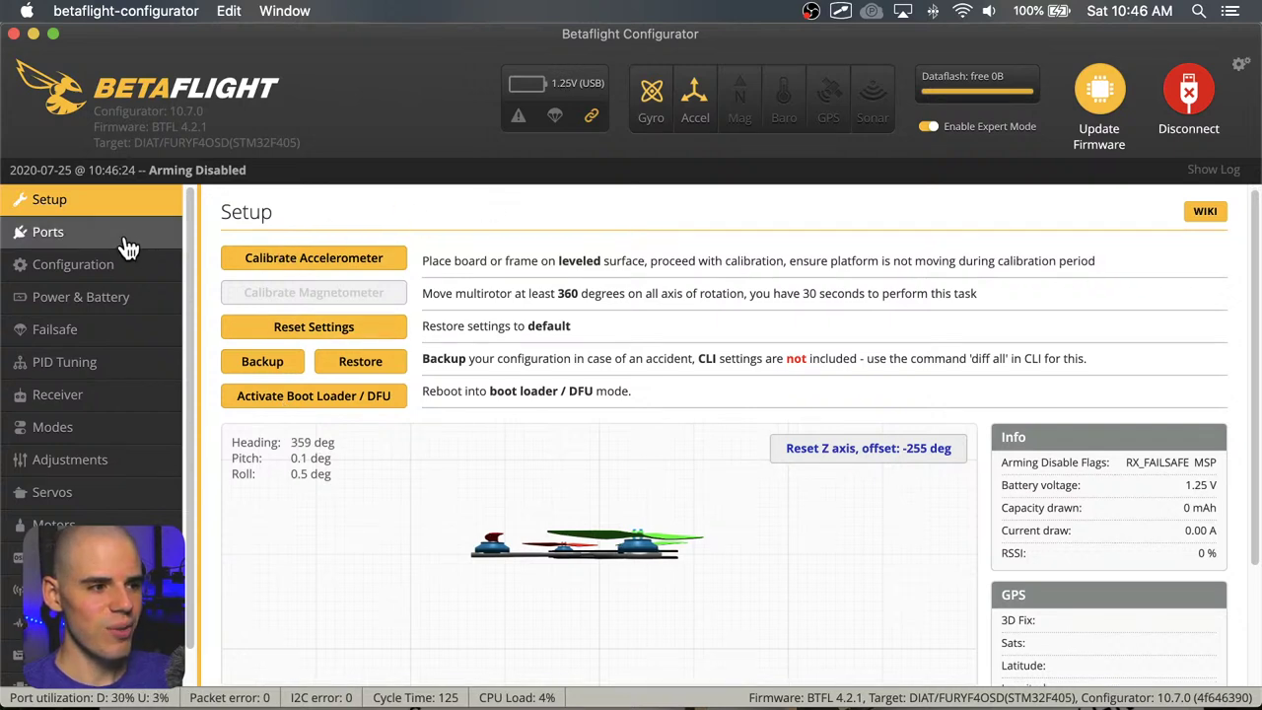
Check the saved port settings and open the Configuration page at its mixer and ESC/motor sections
click(127, 248)
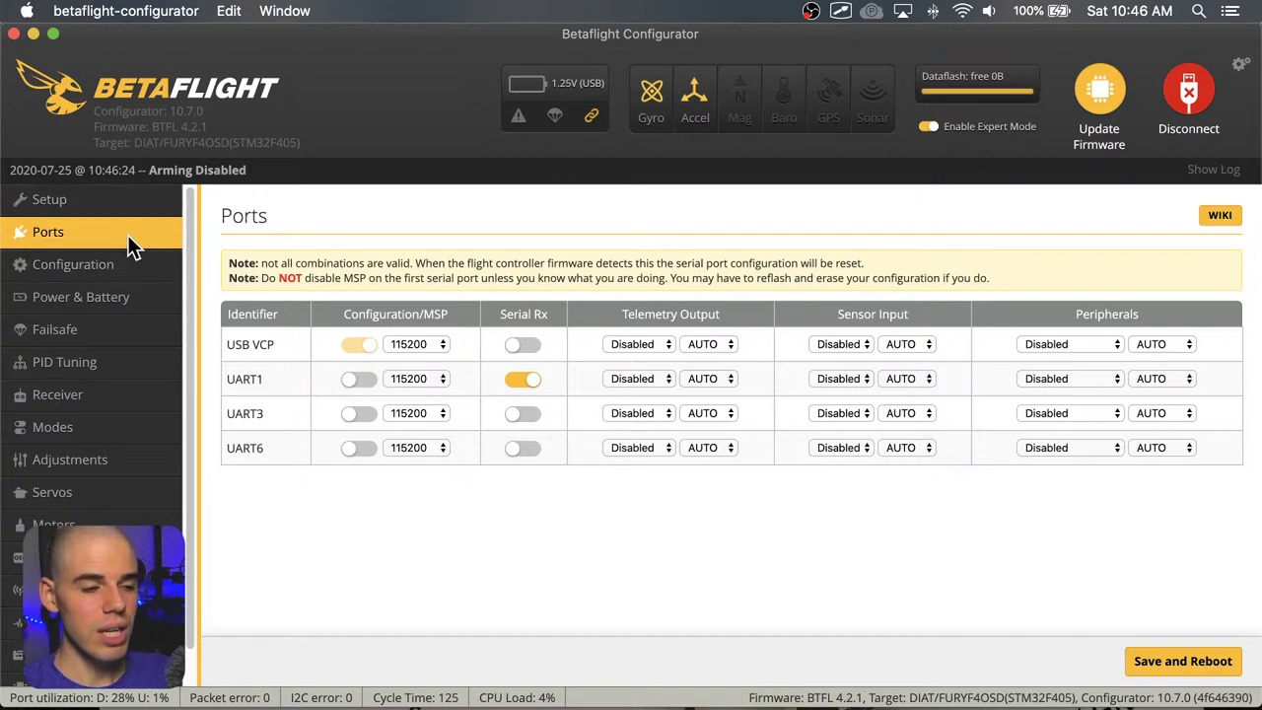
click(119, 266)
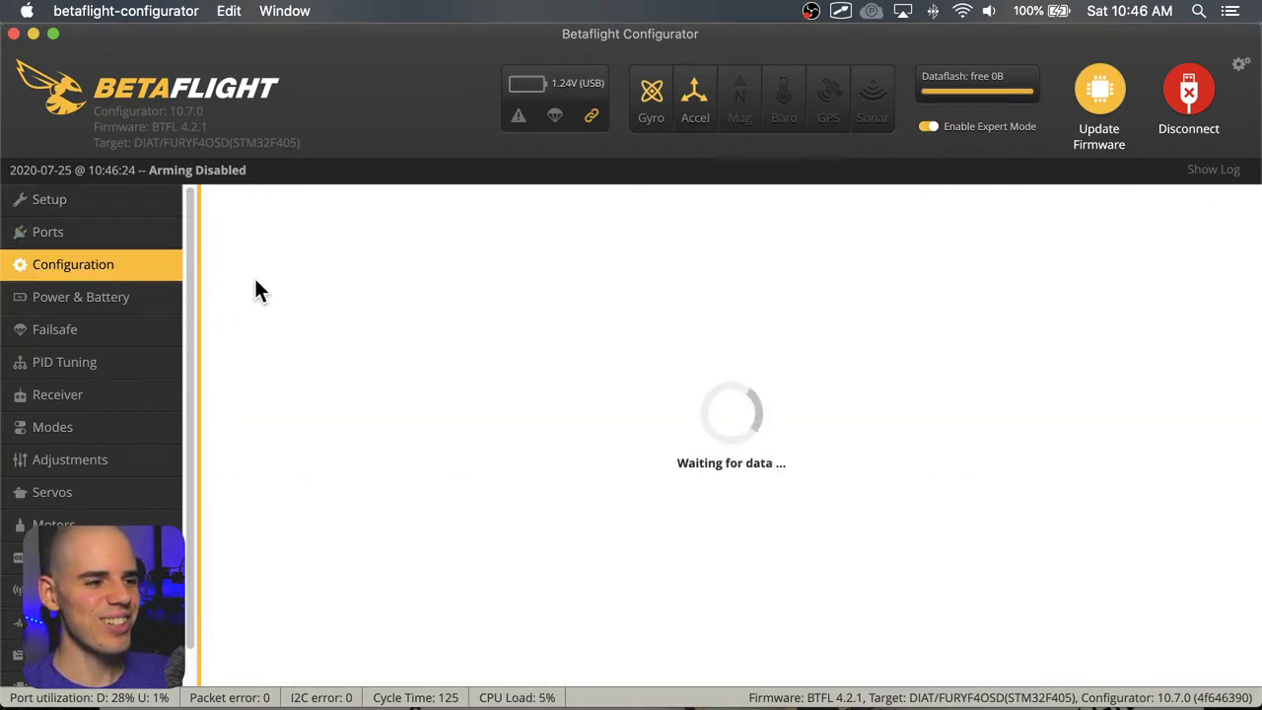
scroll(681, 399, down, 2)
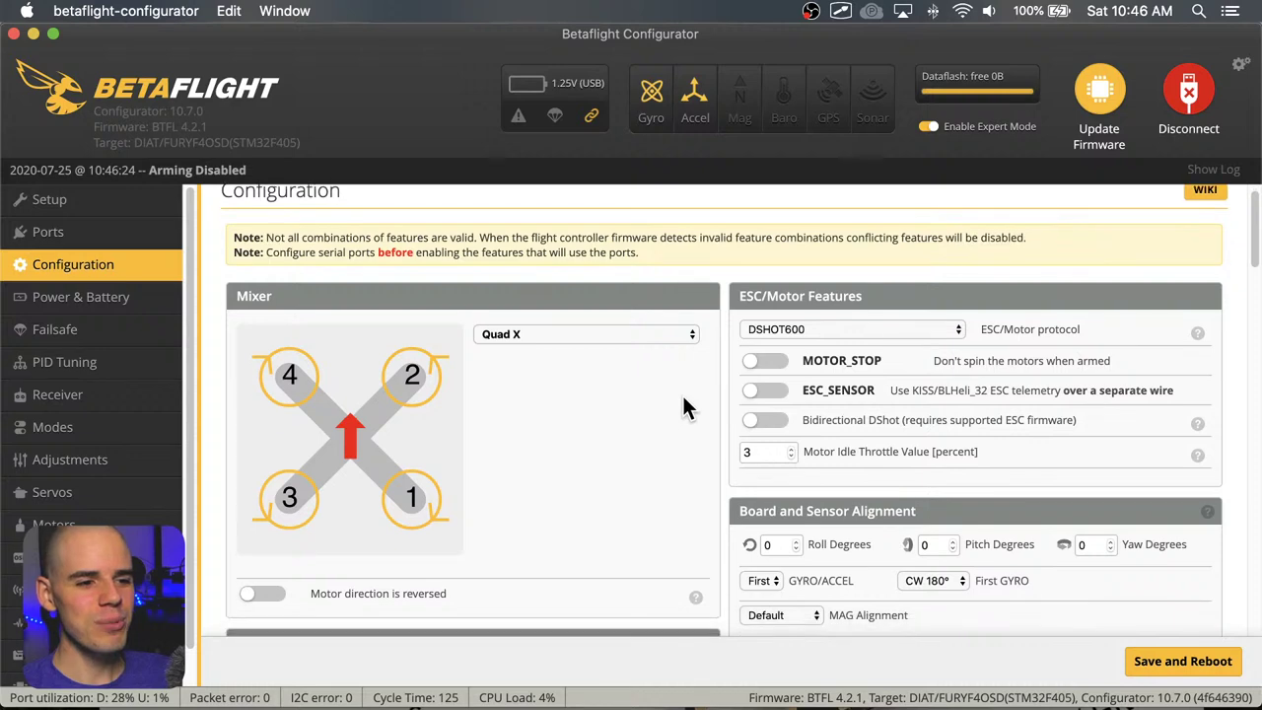
scroll(688, 399, up, 2)
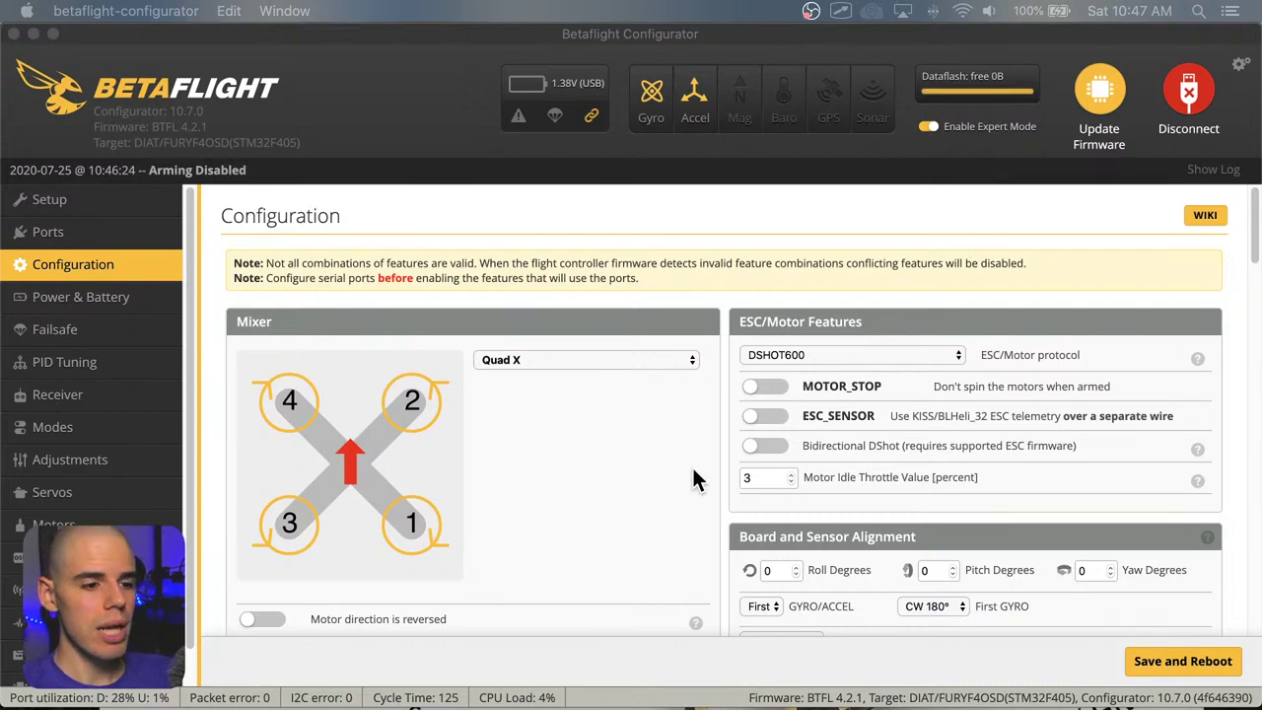
Examine the whole flight controller pinout picture in Firefox, and return to the Configuration page in Betaflight Configurator
key(super+Tab)
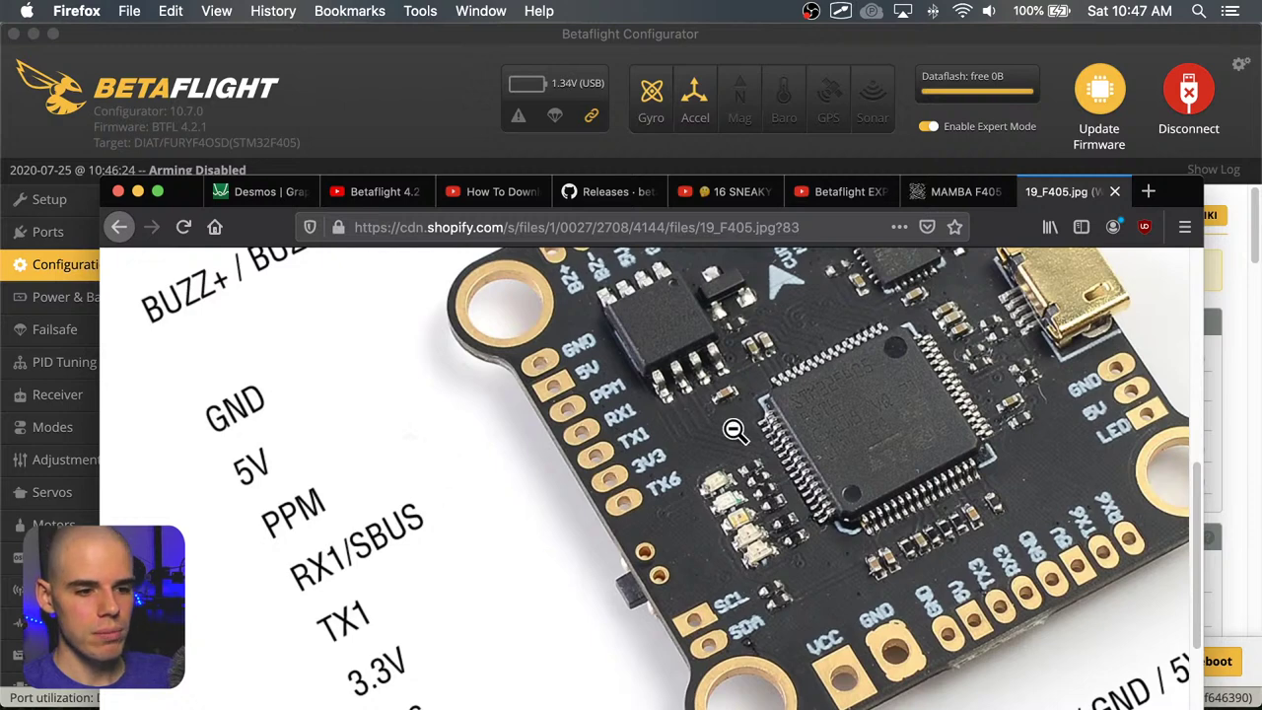
click(819, 457)
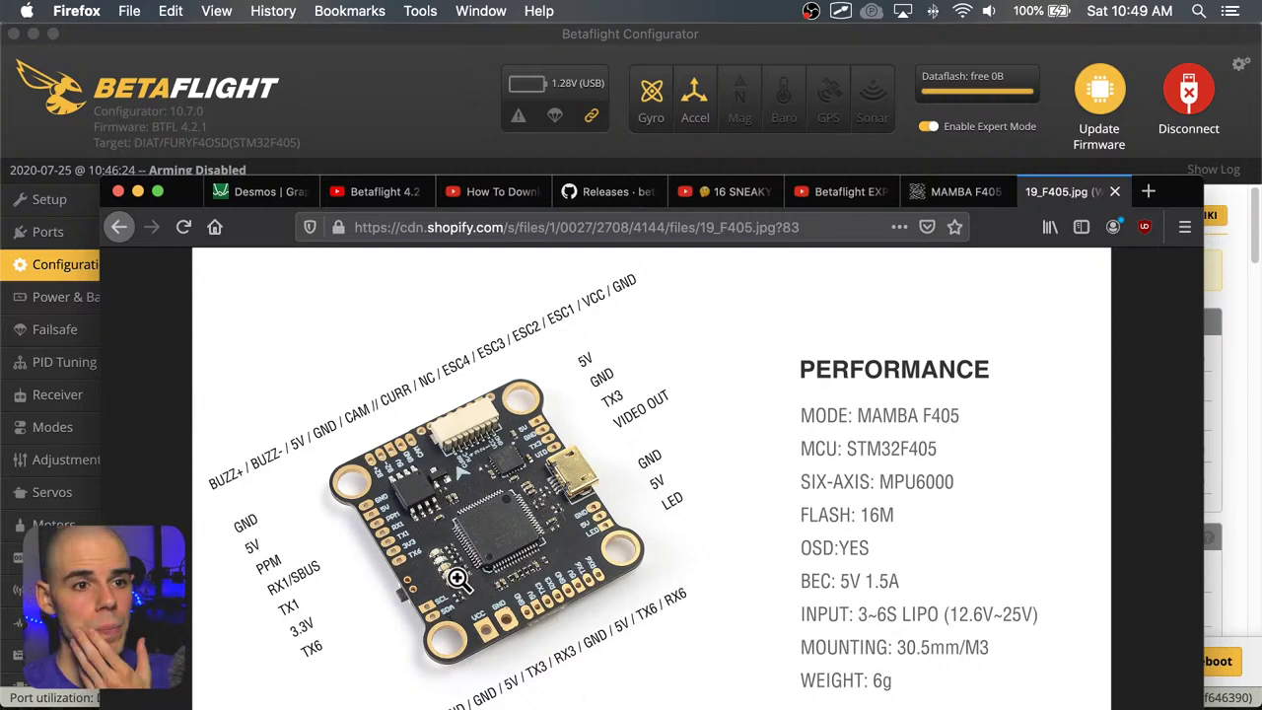
click(459, 43)
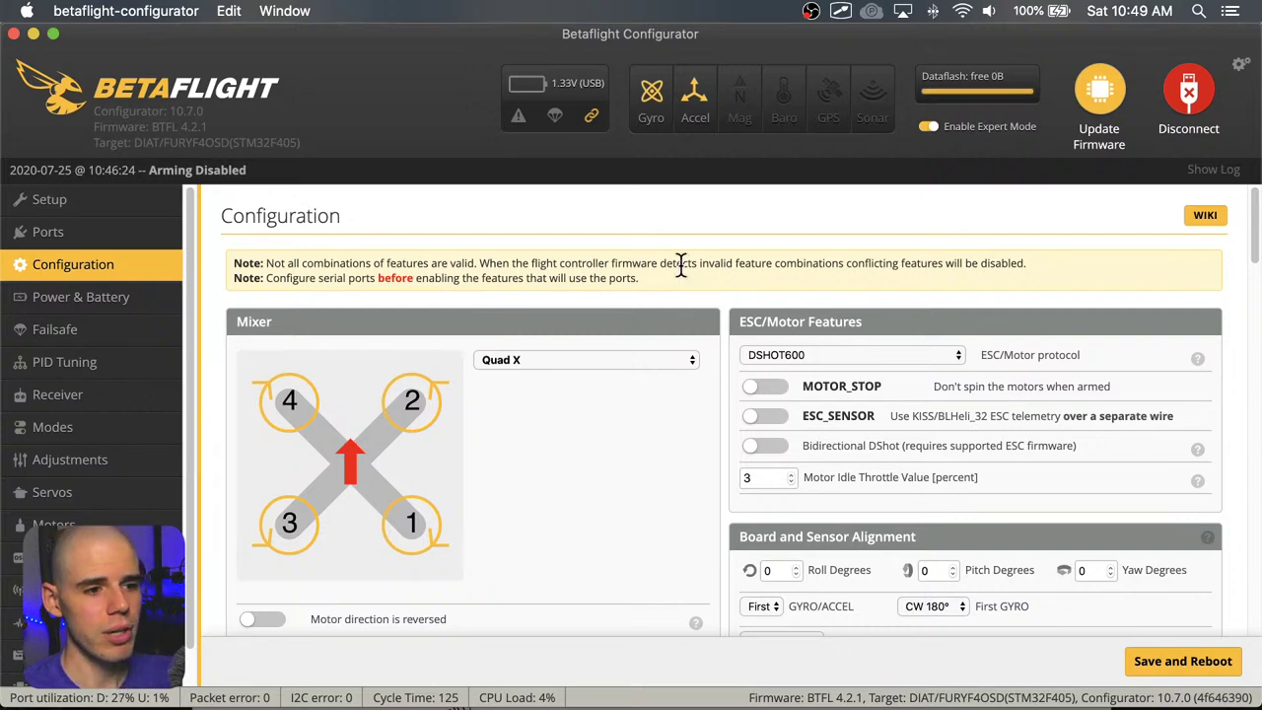
Check the UART assignments on the Ports page once more and return to the Configuration page
scroll(685, 281, down, 1)
click(123, 233)
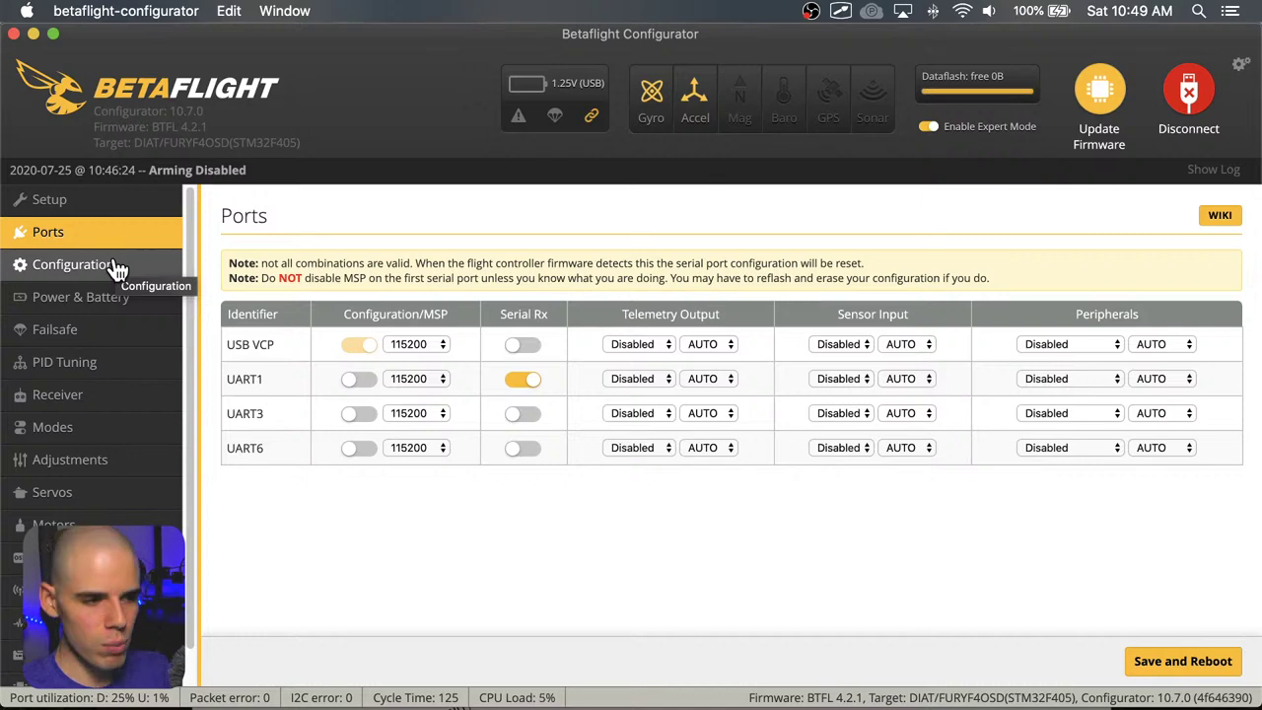
click(114, 268)
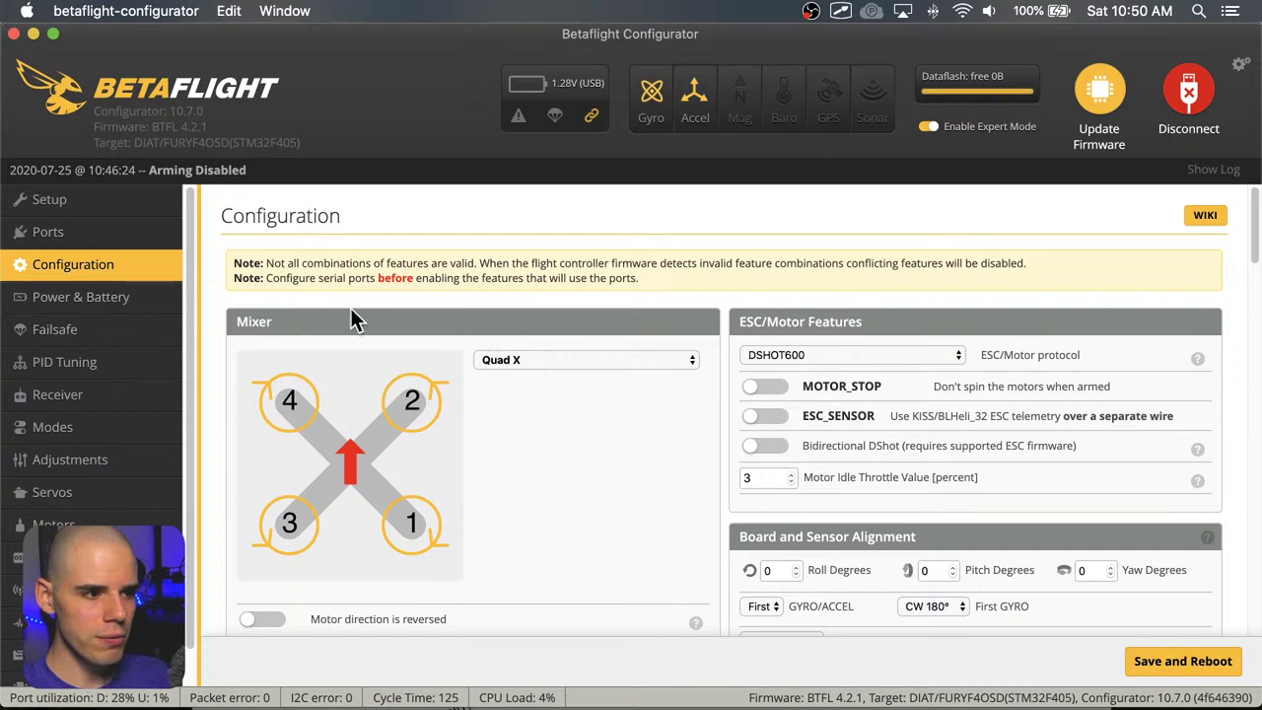
Review the available mixer types, keep Quad X, and turn on the reversed motor direction option
scroll(564, 375, down, 2)
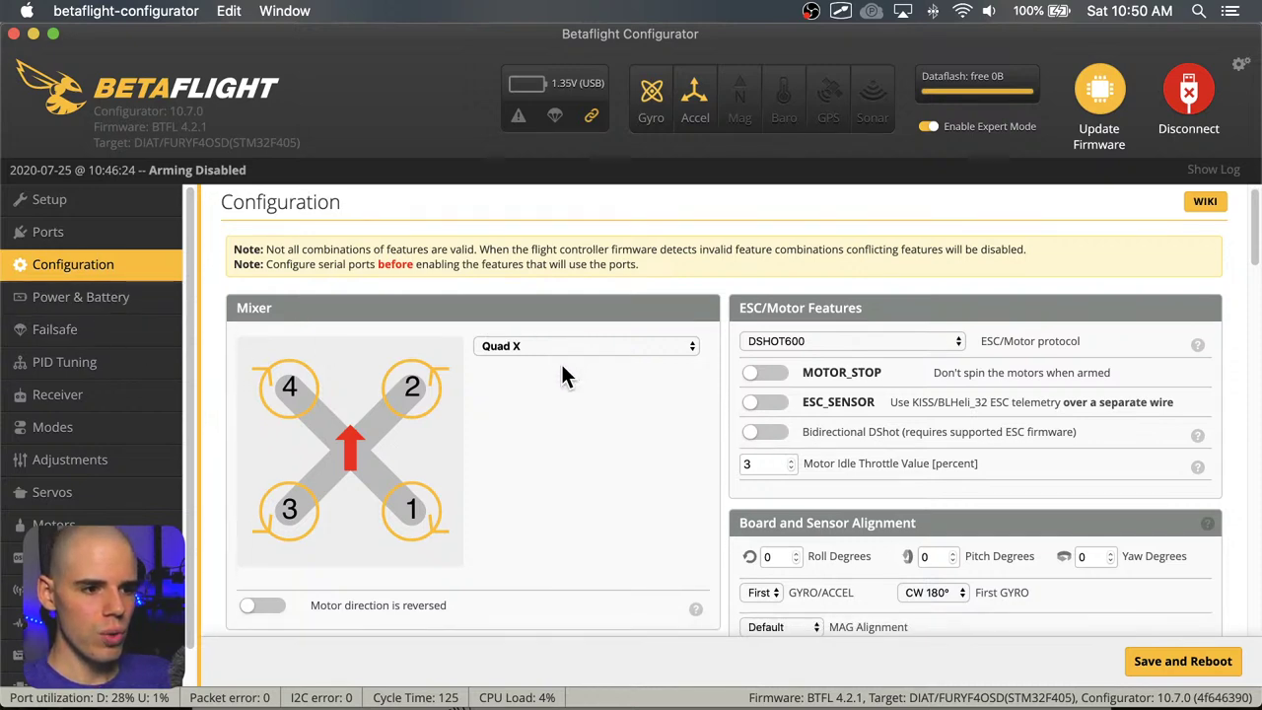
scroll(561, 375, up, 1)
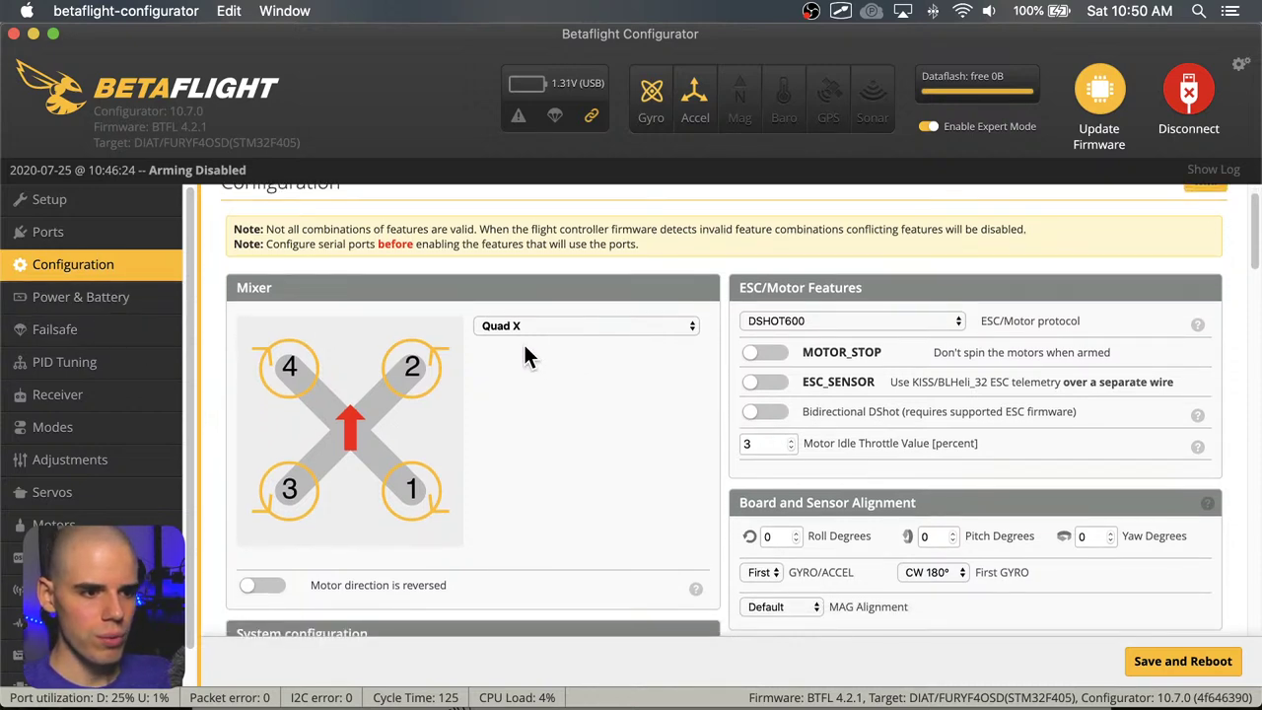
scroll(613, 424, down, 2)
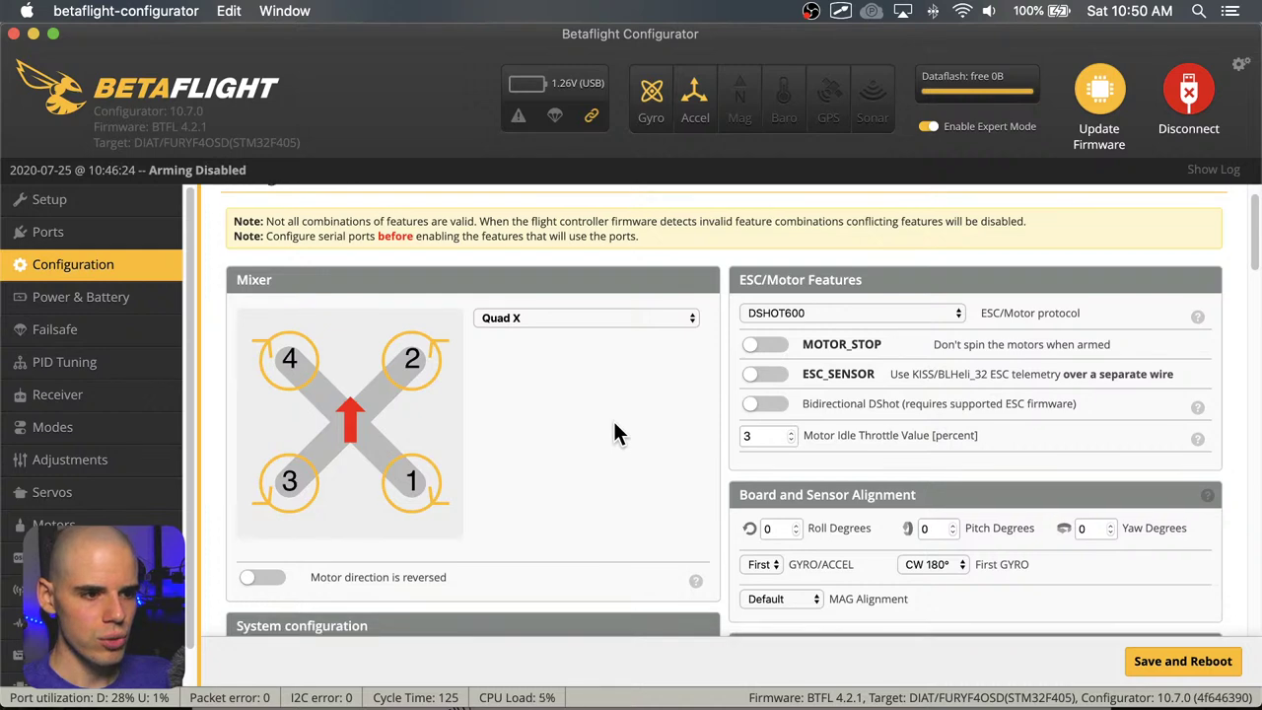
scroll(553, 434, down, 2)
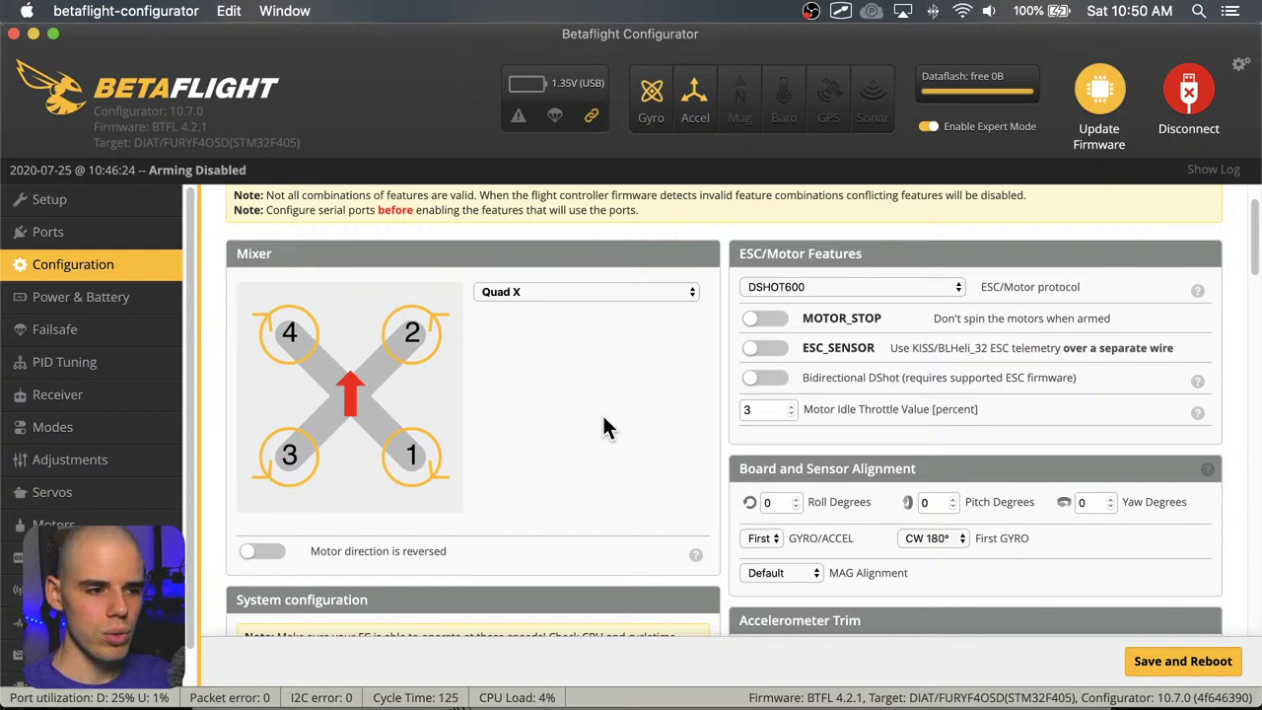
scroll(604, 418, down, 1)
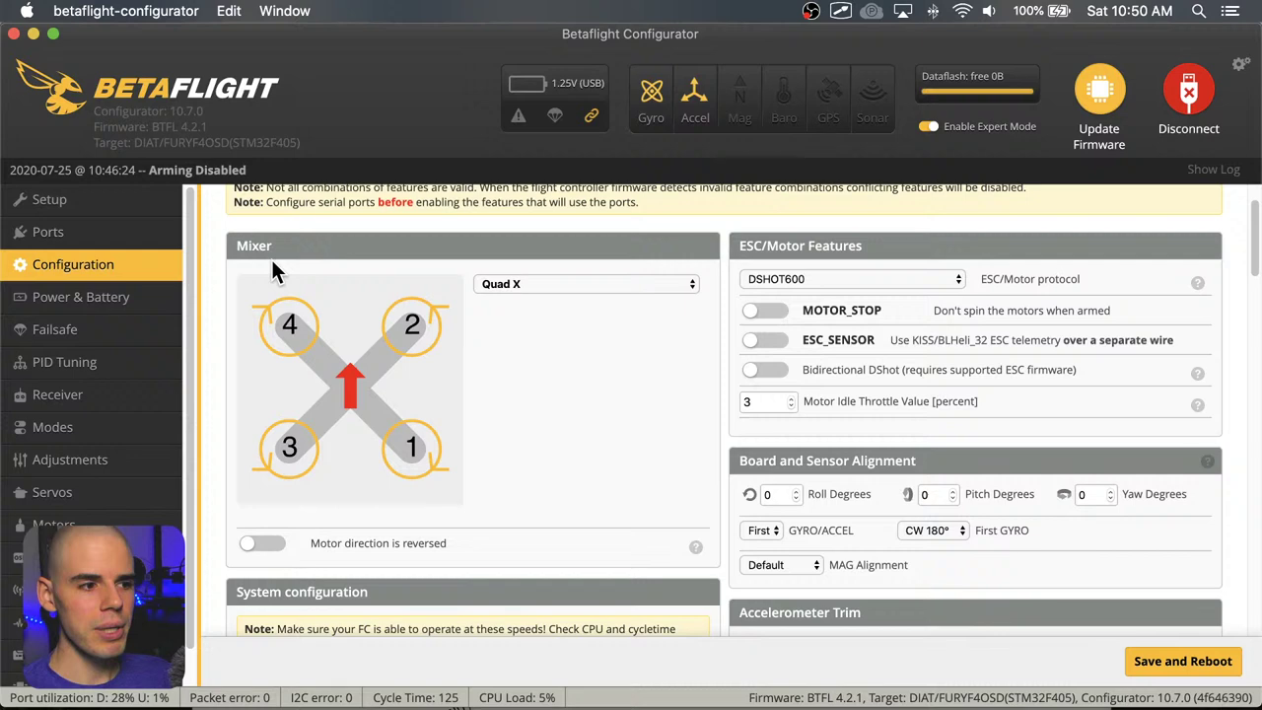
click(513, 284)
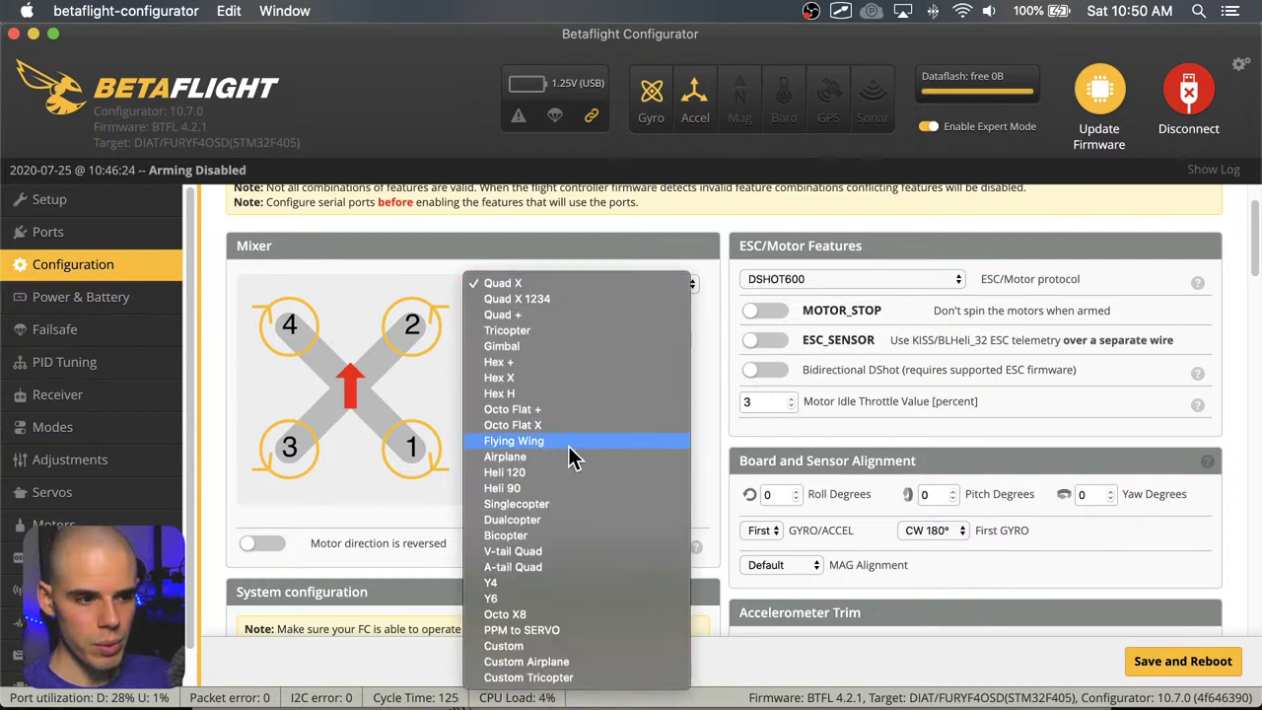
click(595, 256)
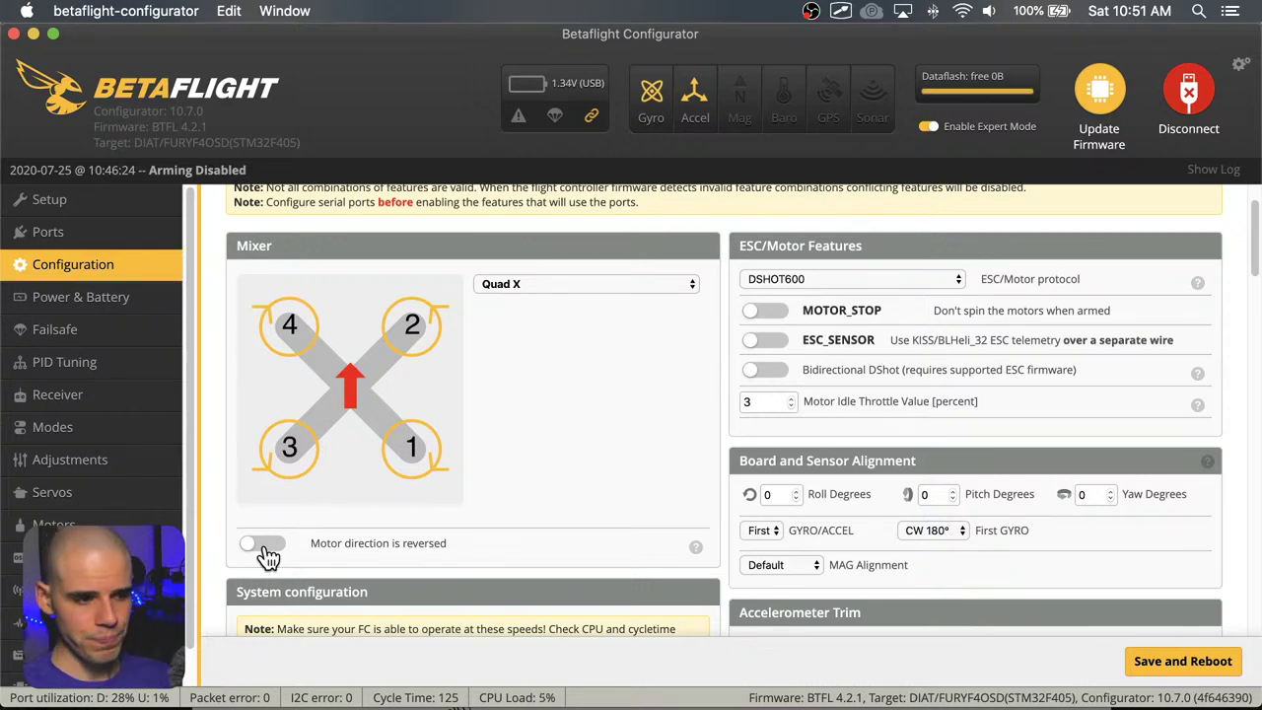
click(264, 545)
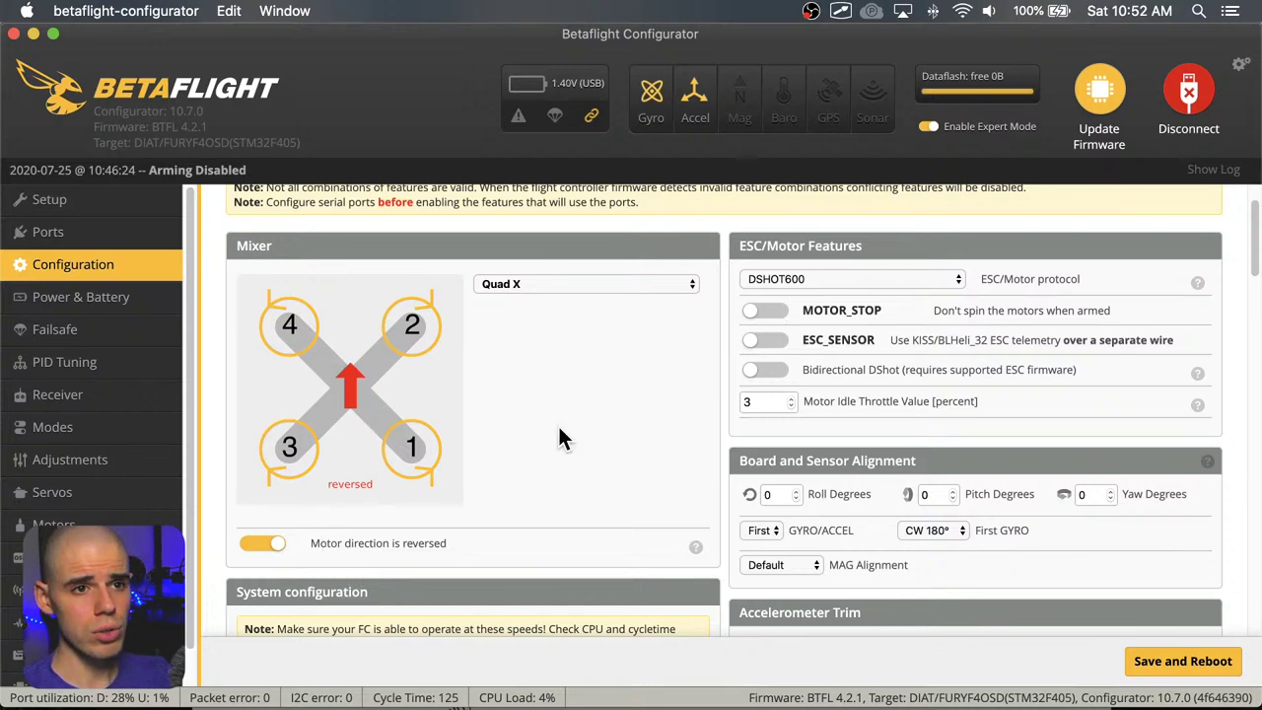
Choose DSHOT600 as the ESC/Motor protocol
scroll(559, 431, down, 1)
scroll(558, 438, down, 1)
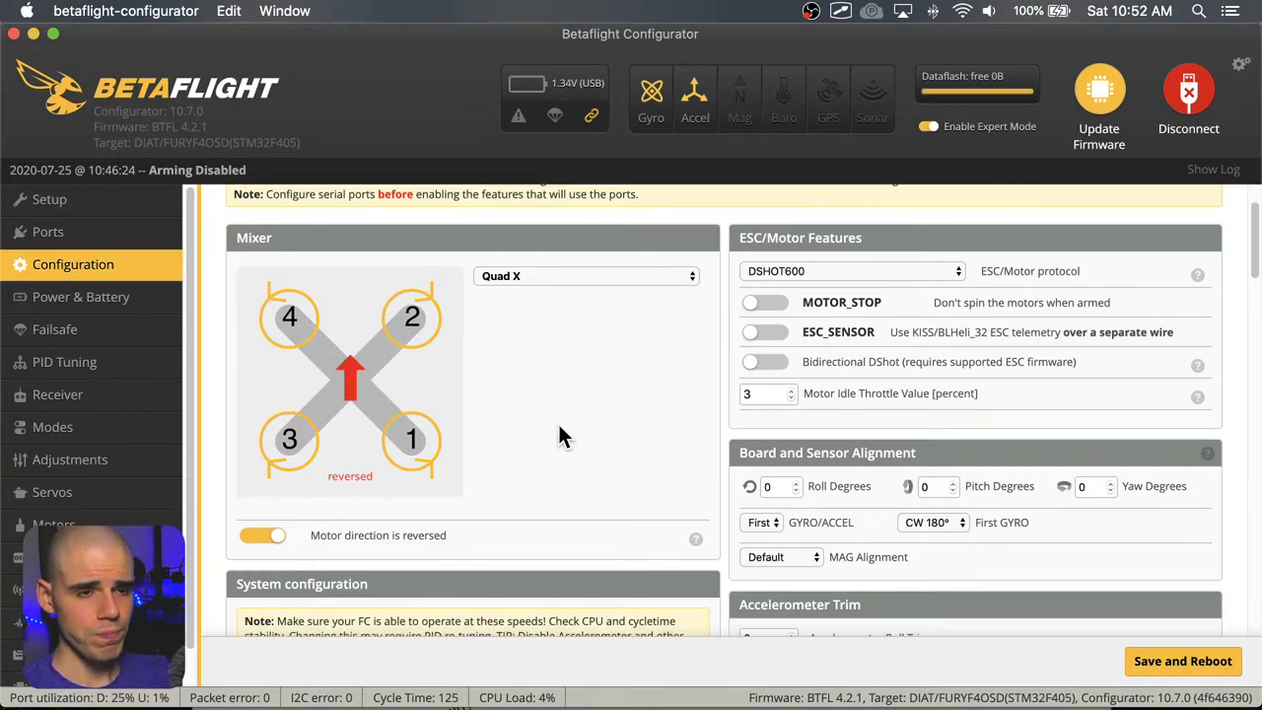
scroll(558, 424, down, 5)
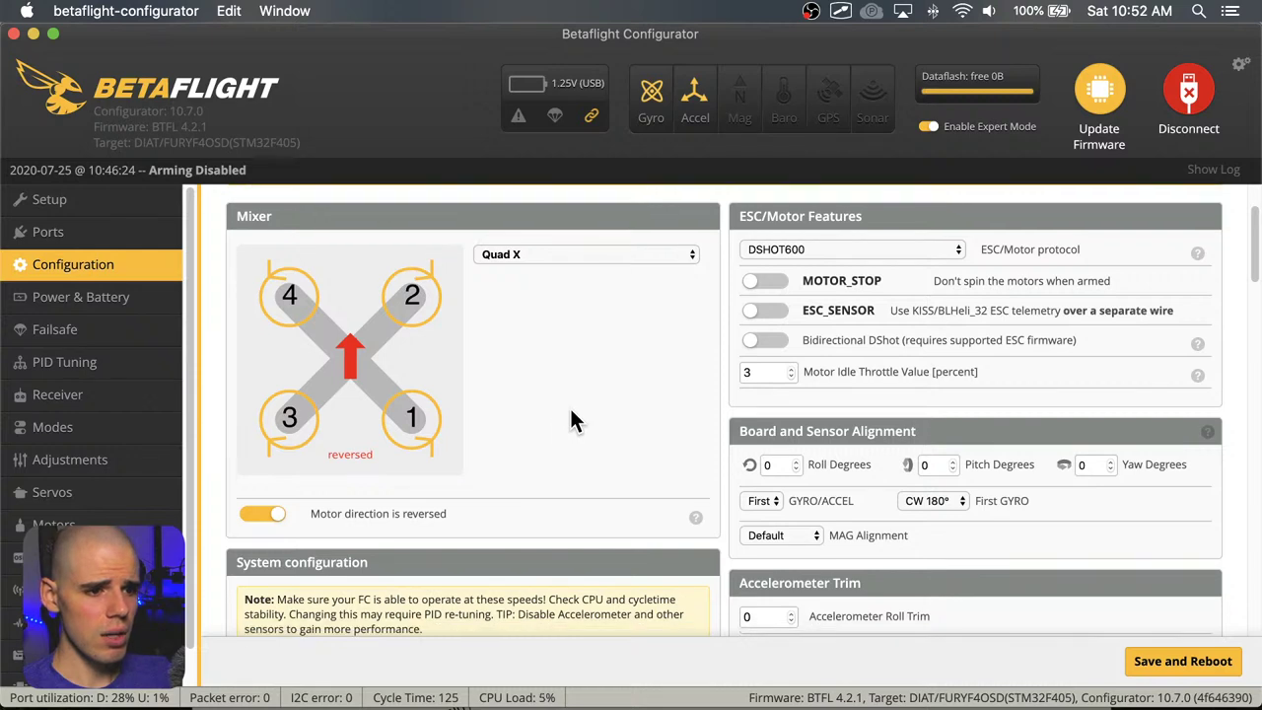
scroll(782, 235, up, 1)
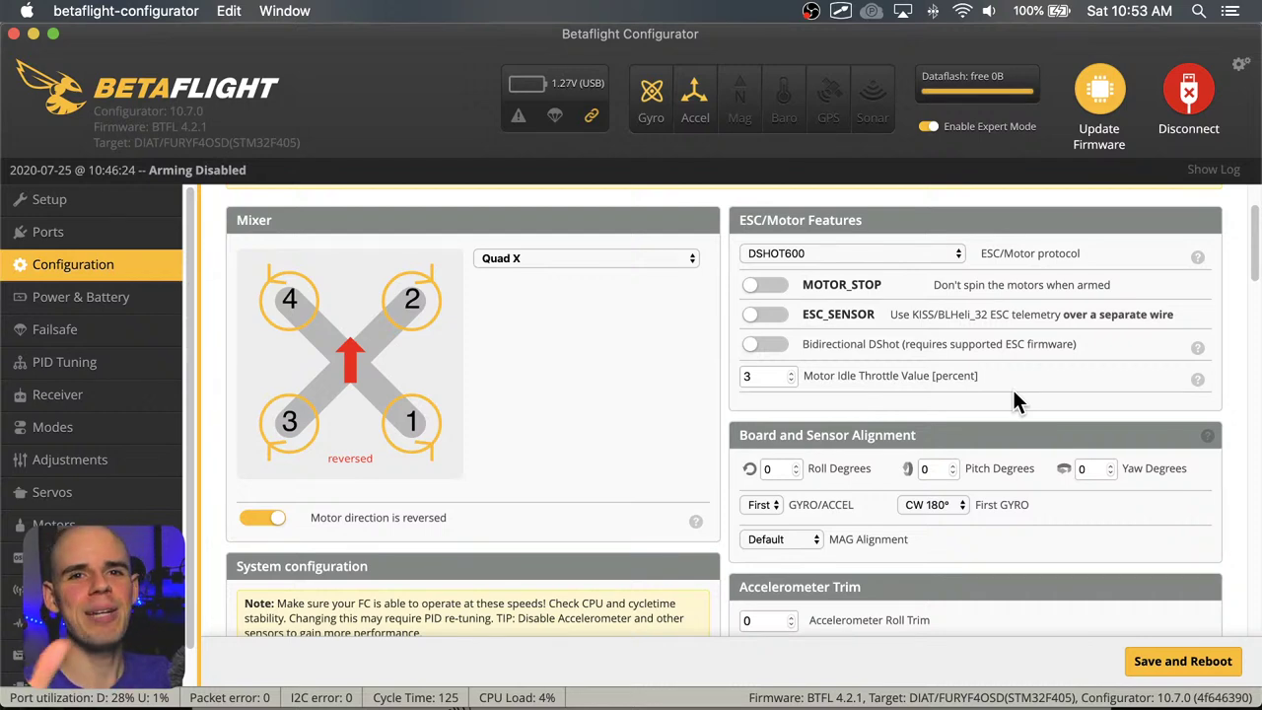
click(811, 259)
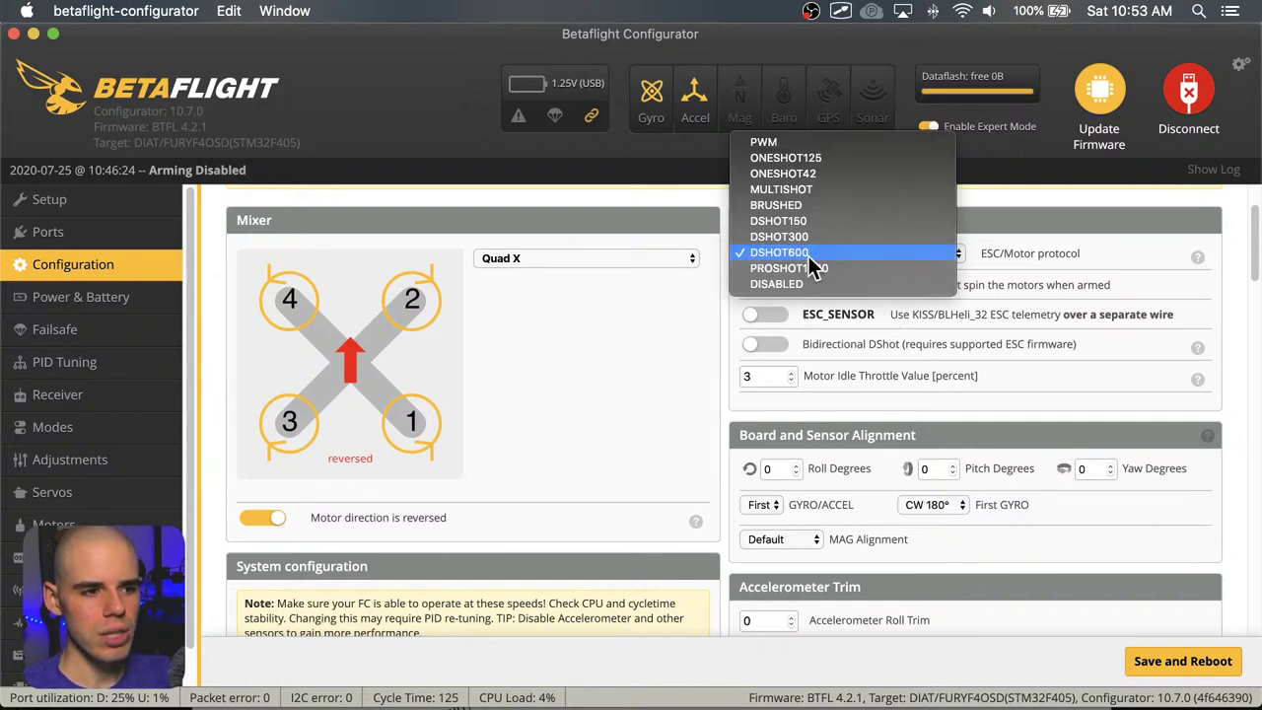
click(810, 255)
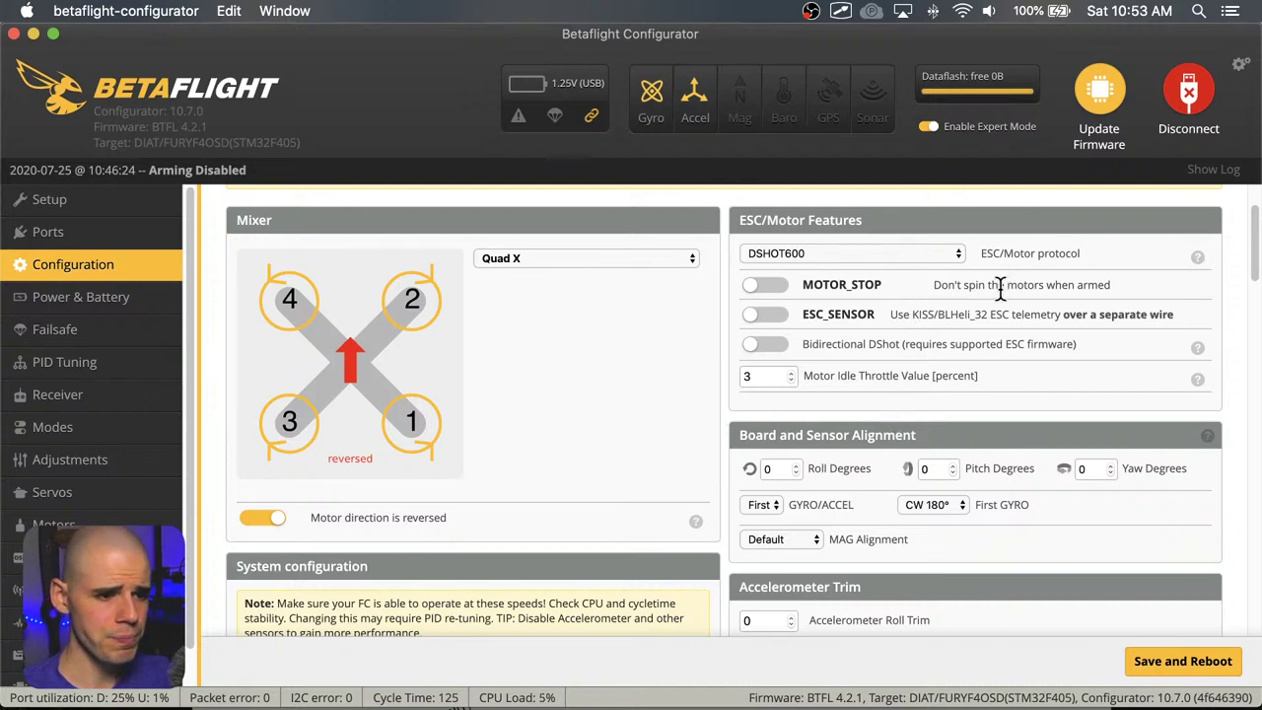
Check the Board and Sensor Alignment settings against the board's direction arrow in the Firefox pinout picture, and return to Betaflight Configurator
scroll(975, 311, down, 1)
scroll(974, 312, down, 1)
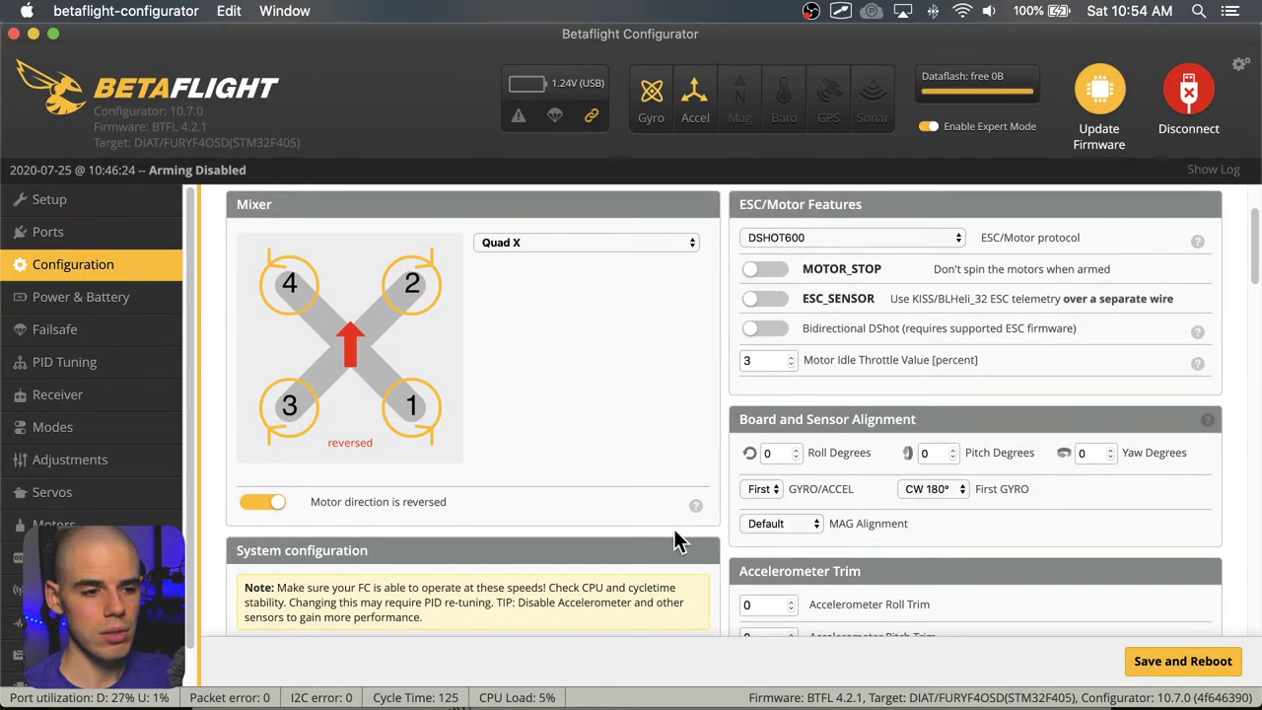
scroll(673, 529, down, 5)
scroll(650, 419, up, 3)
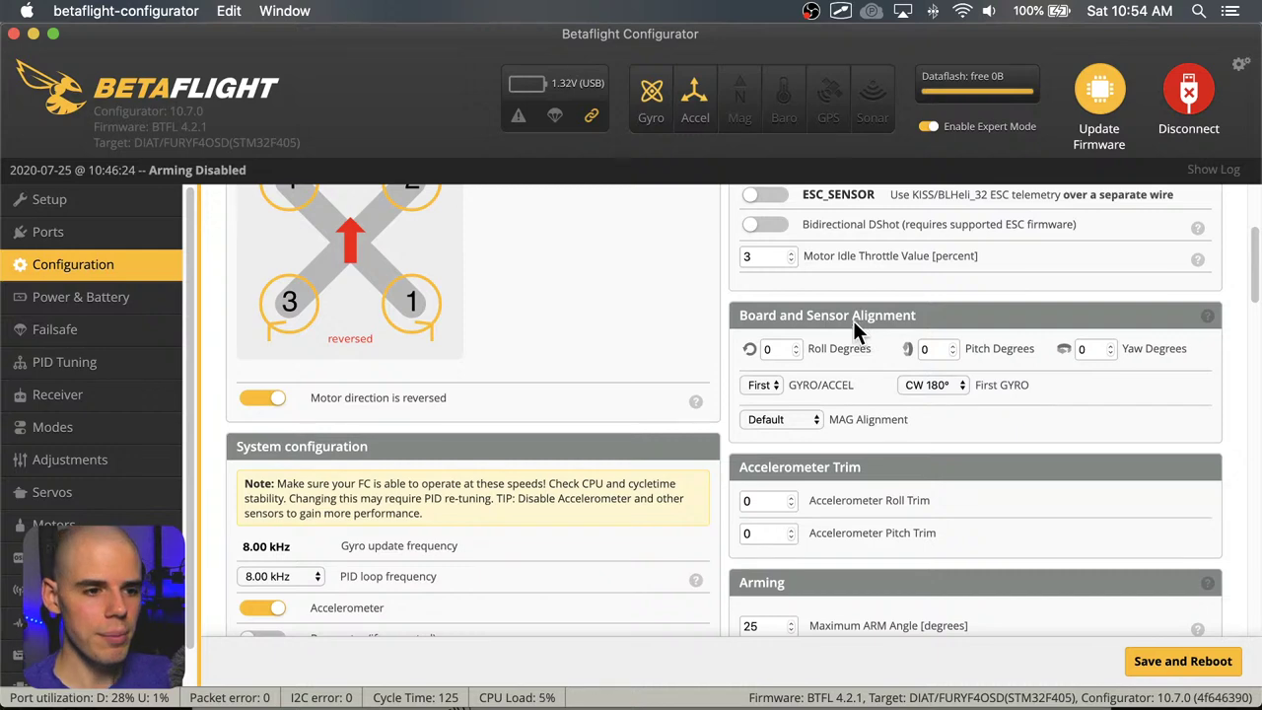
scroll(867, 343, up, 1)
scroll(867, 343, up, 1)
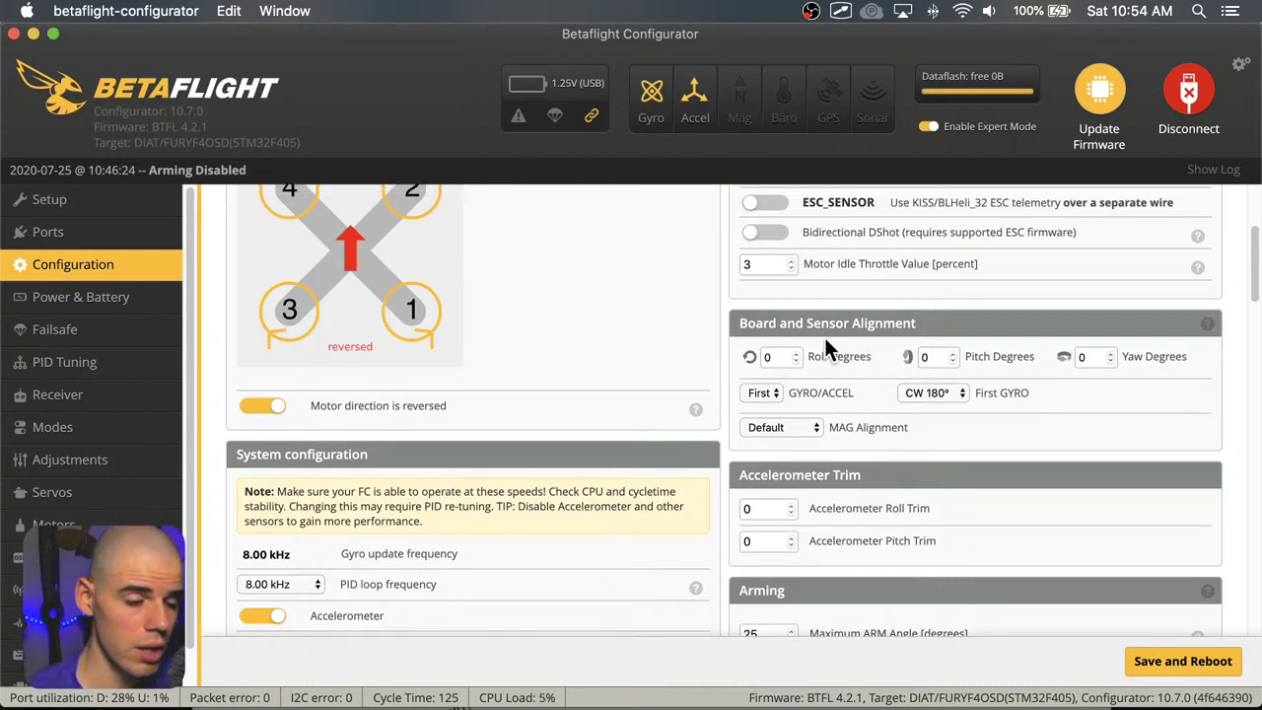
scroll(804, 367, up, 3)
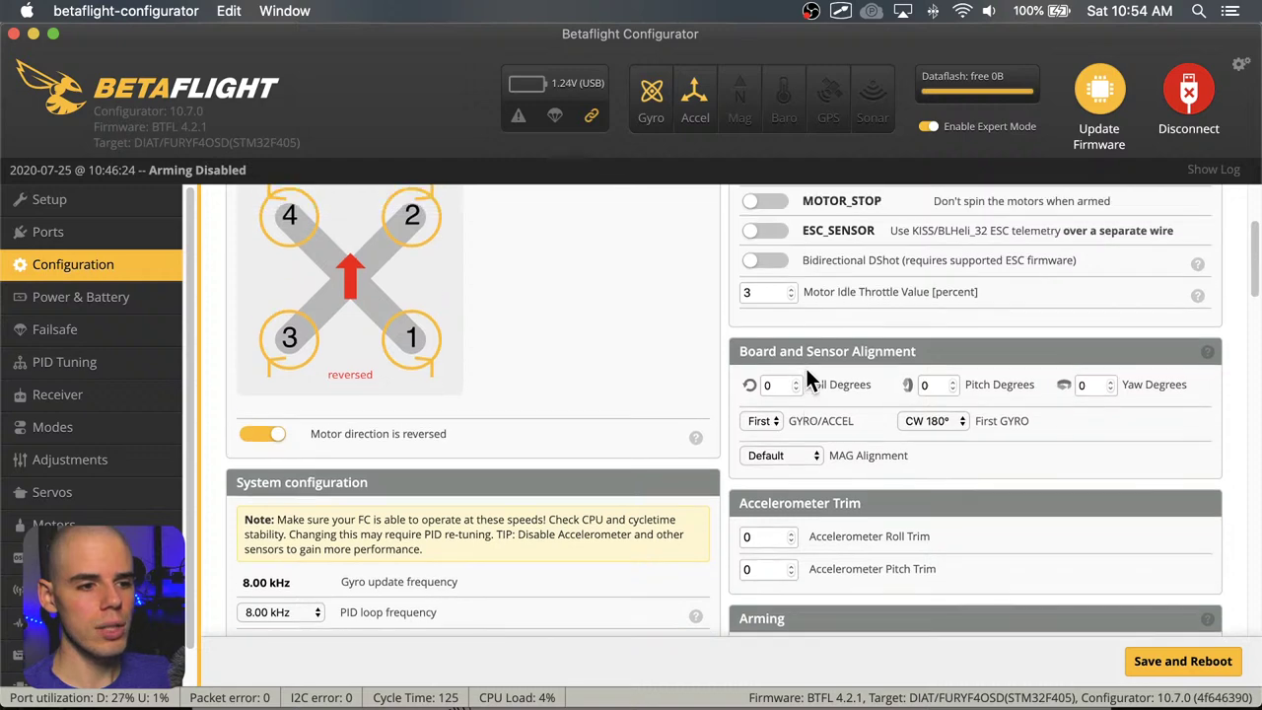
key(super+Tab)
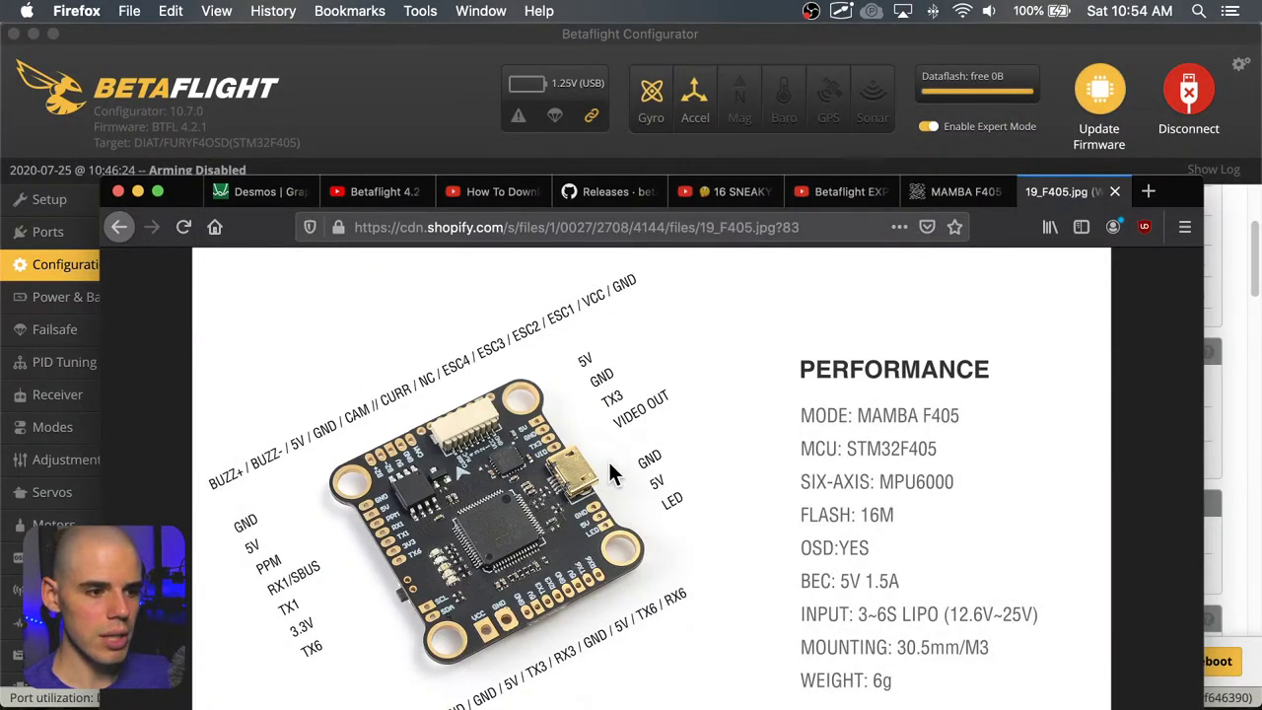
mouse_move(685, 402)
mouse_down()
mouse_move(451, 562)
mouse_move(410, 558)
mouse_move(330, 604)
mouse_up()
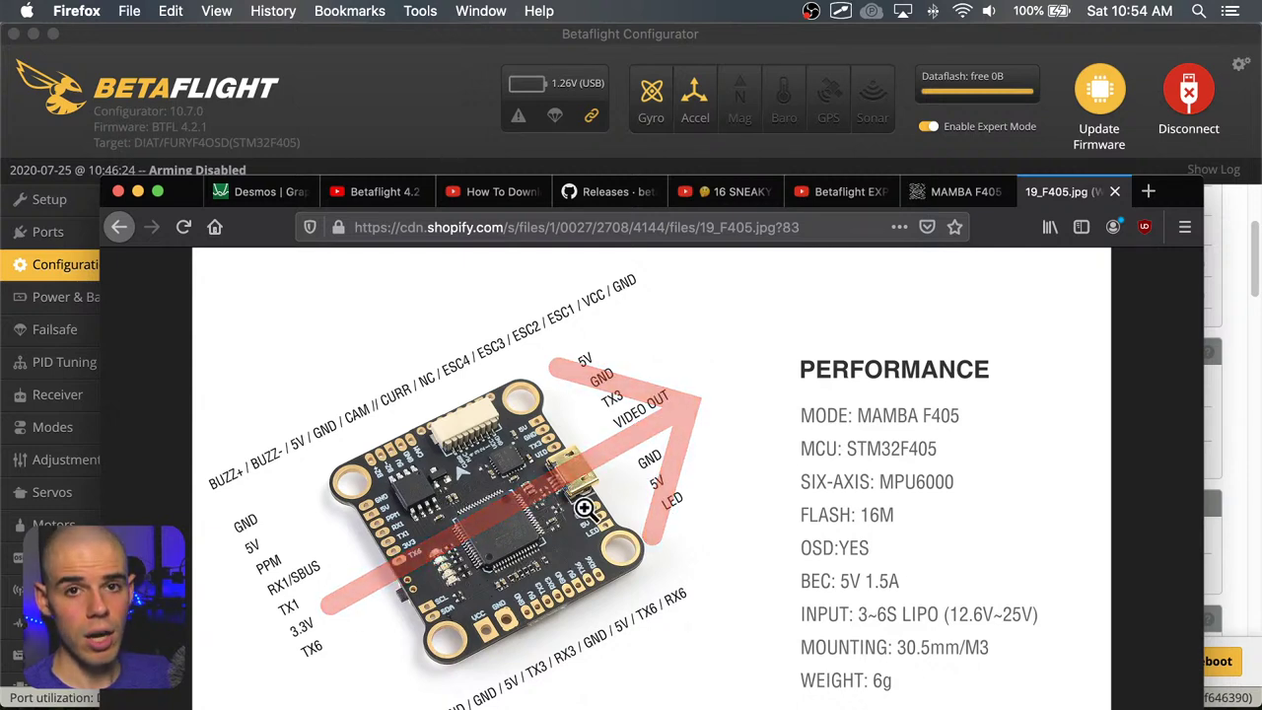
click(996, 44)
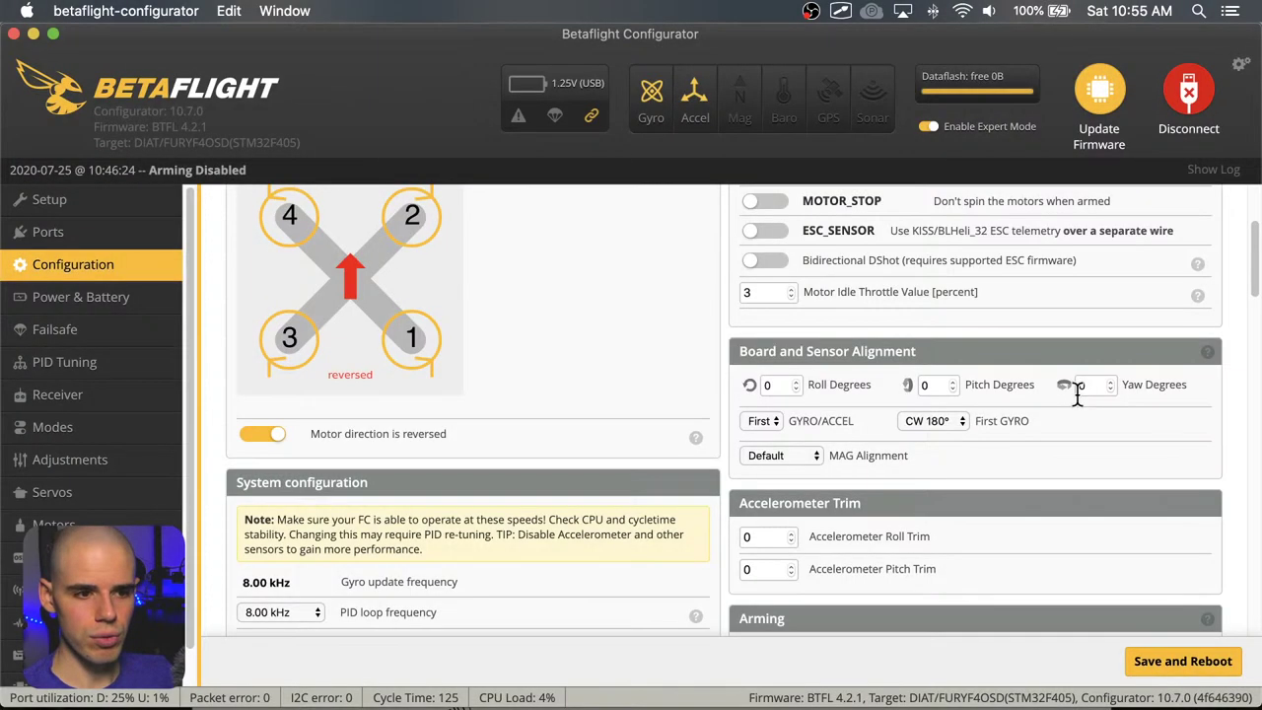
Try yaw alignment values of 90, -90 and 180 degrees, and clear the entry again
click(1093, 386)
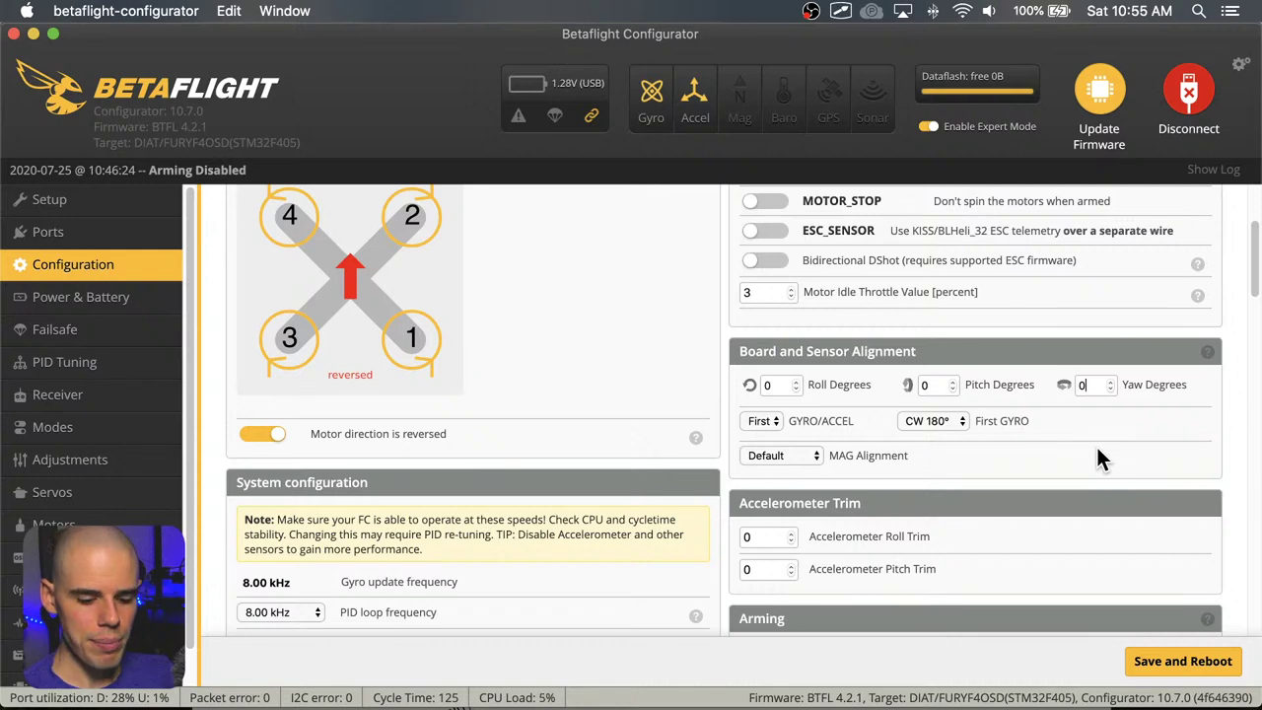
key(BackSpace)
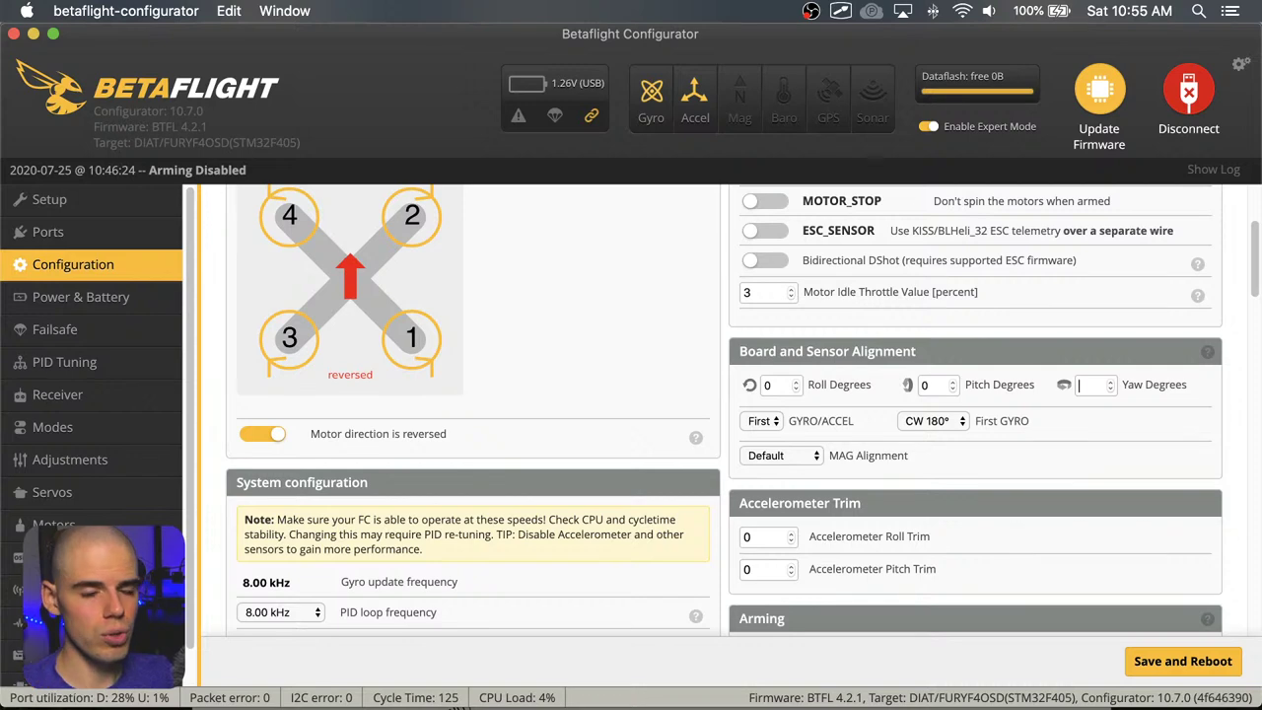
text(90)
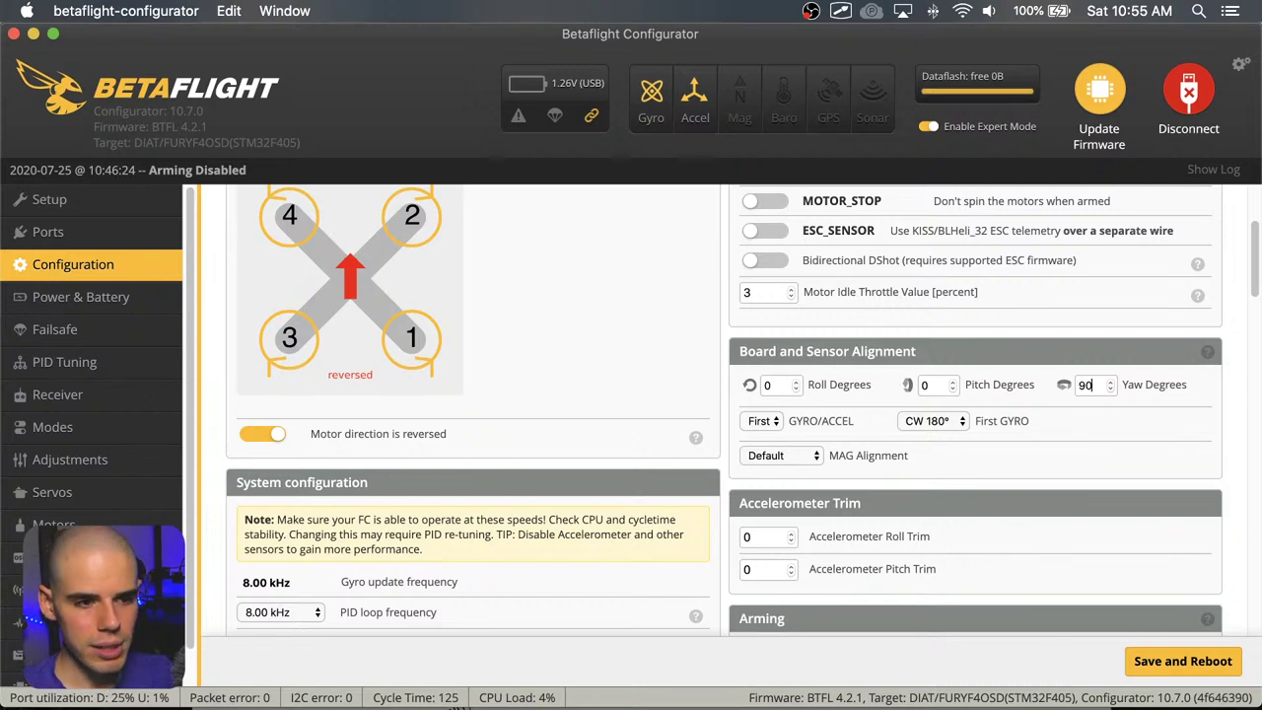
key(BackSpace)
key(BackSpace)
text(-90)
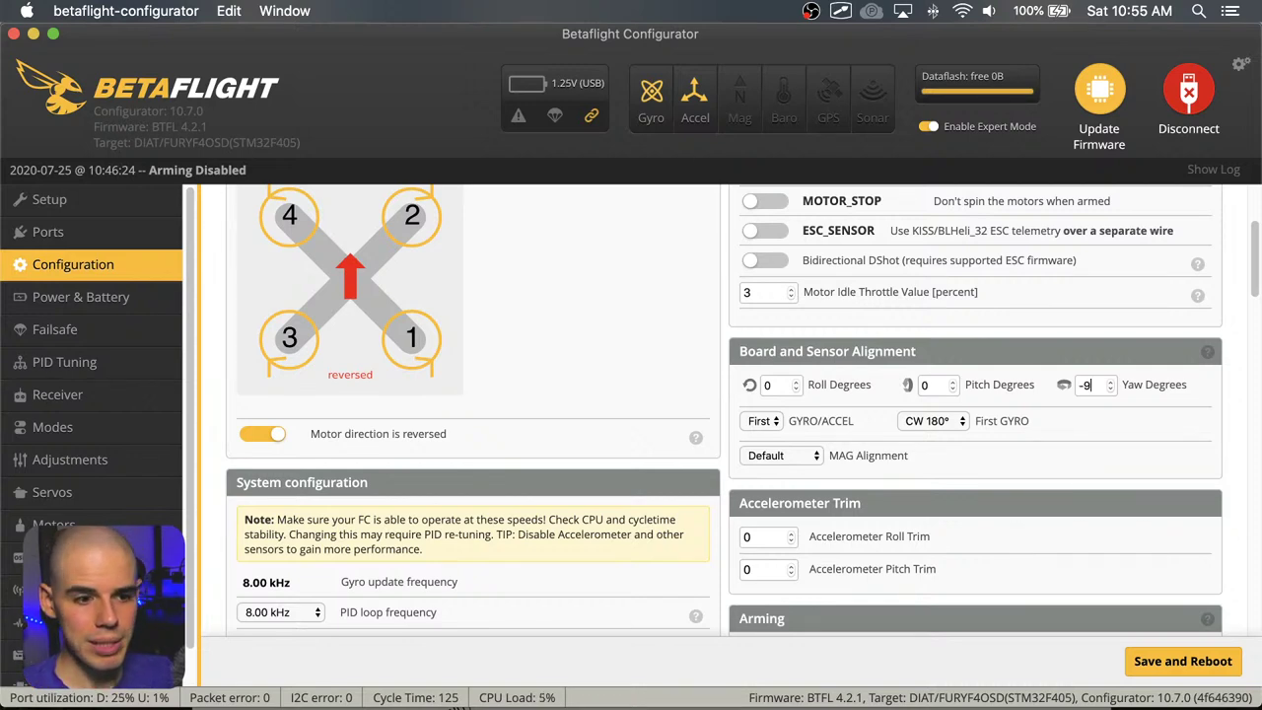
key(BackSpace)
key(BackSpace)
key(BackSpace)
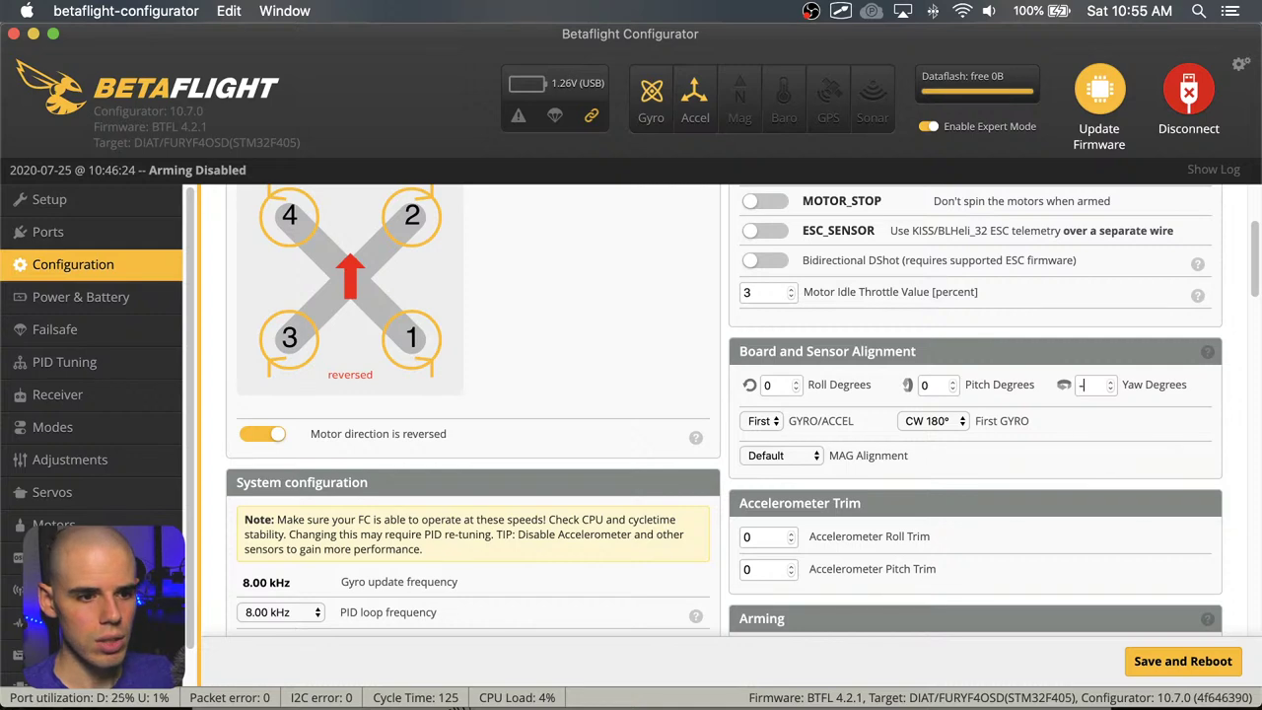
text(180)
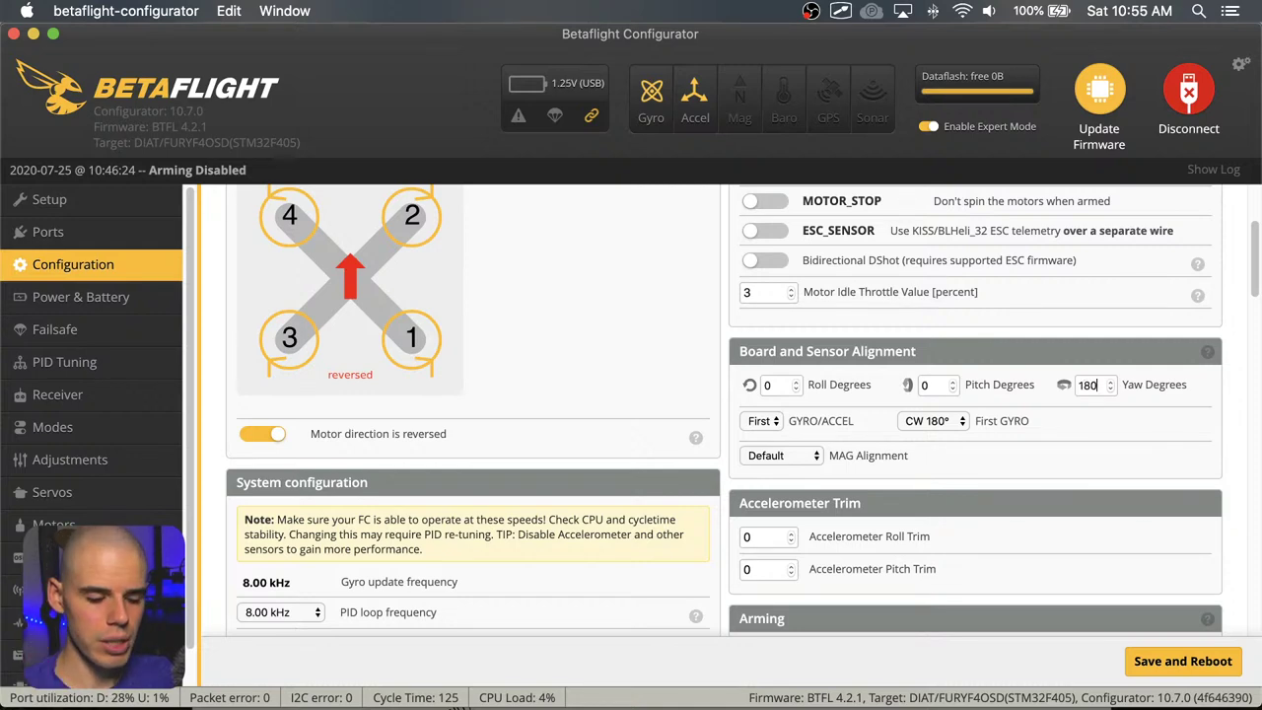
key(BackSpace)
key(BackSpace)
key(BackSpace)
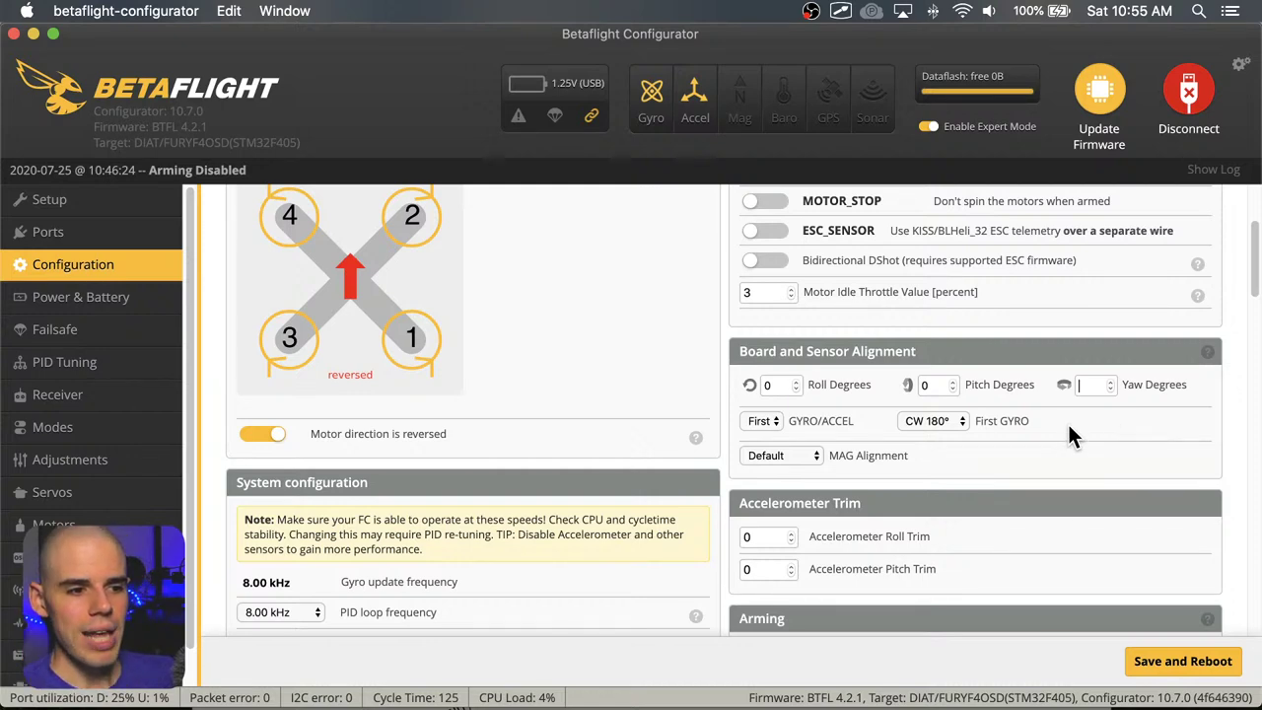
Review the available PID loop frequency options in the System configuration section and close the list without changing the selection
scroll(1052, 464, down, 3)
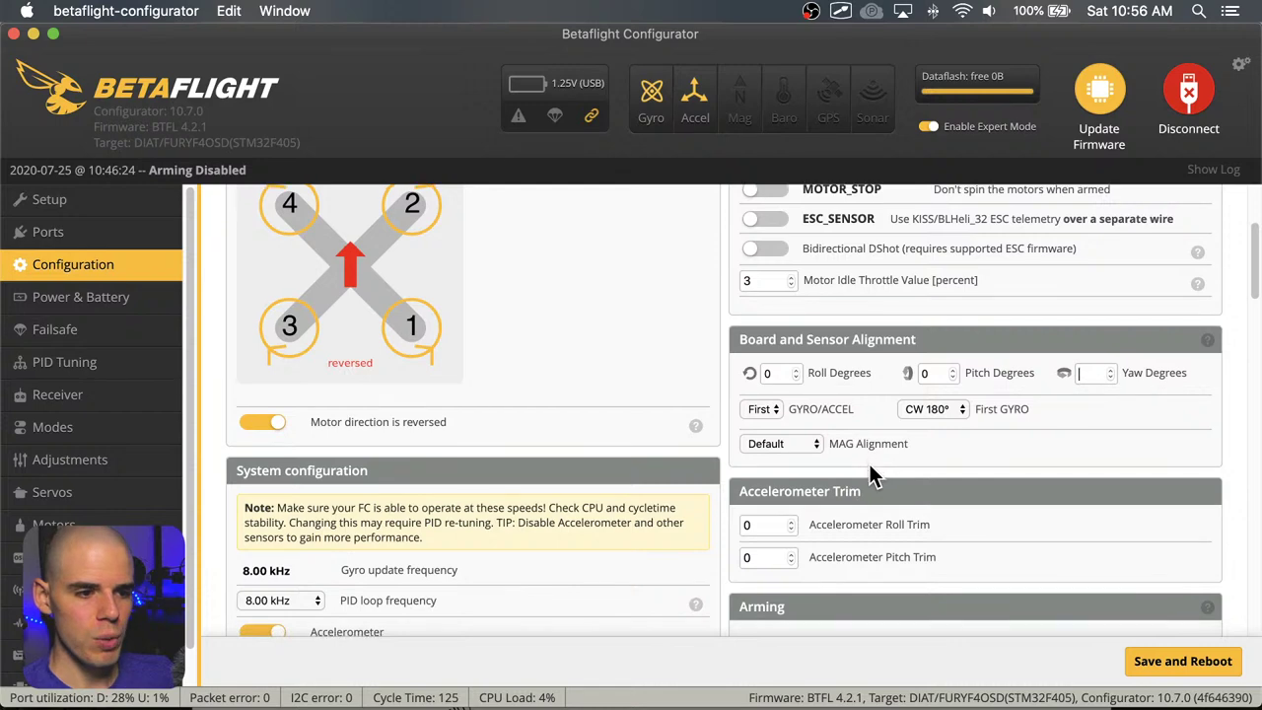
scroll(871, 470, down, 1)
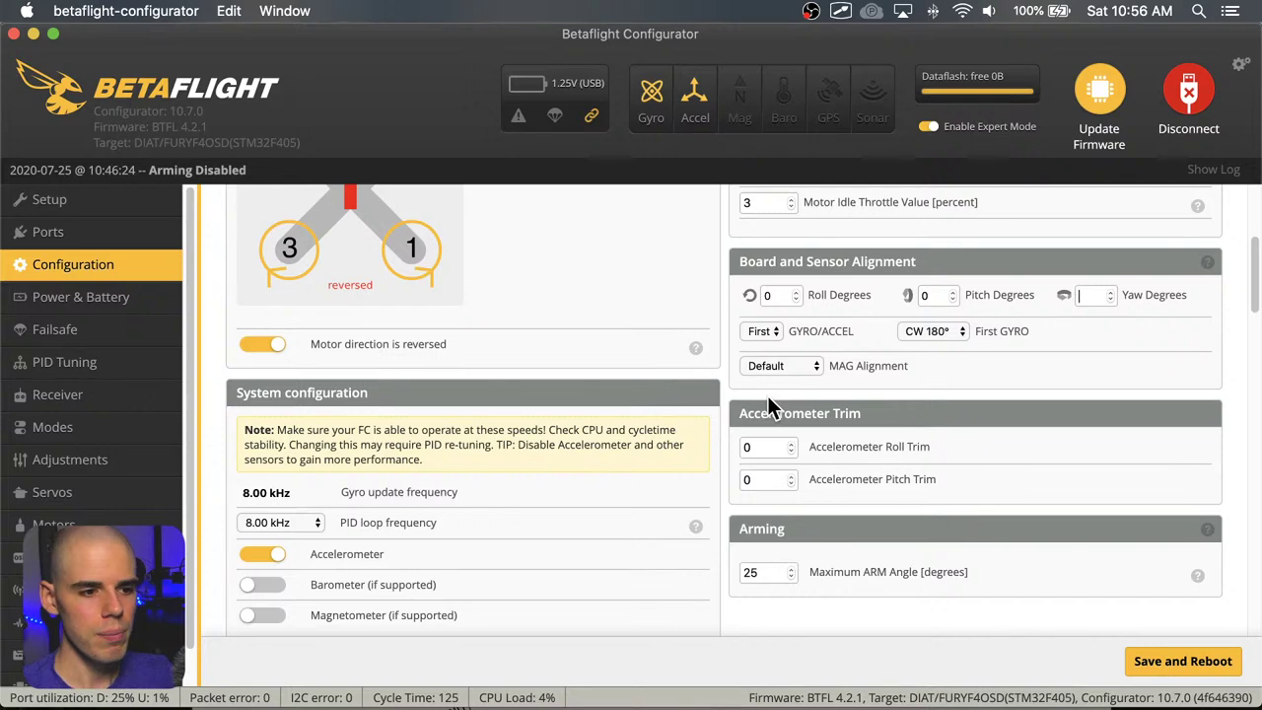
scroll(696, 442, down, 2)
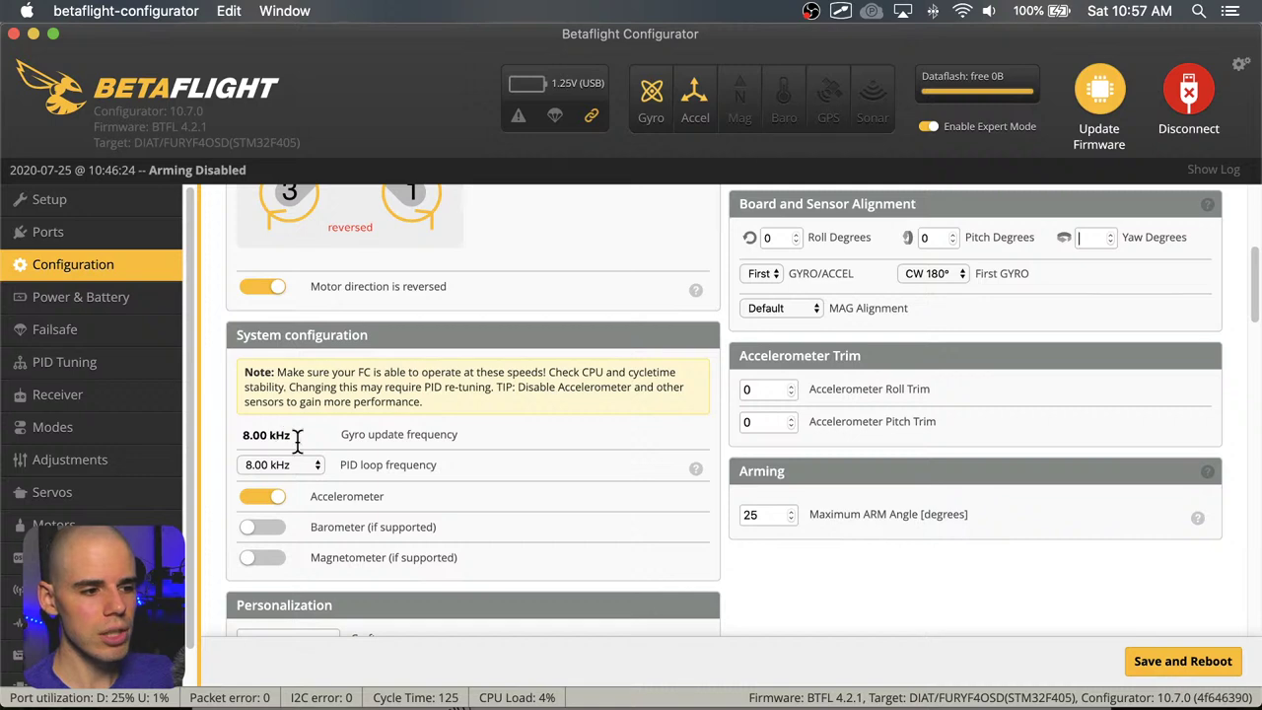
drag(336, 465, 441, 460)
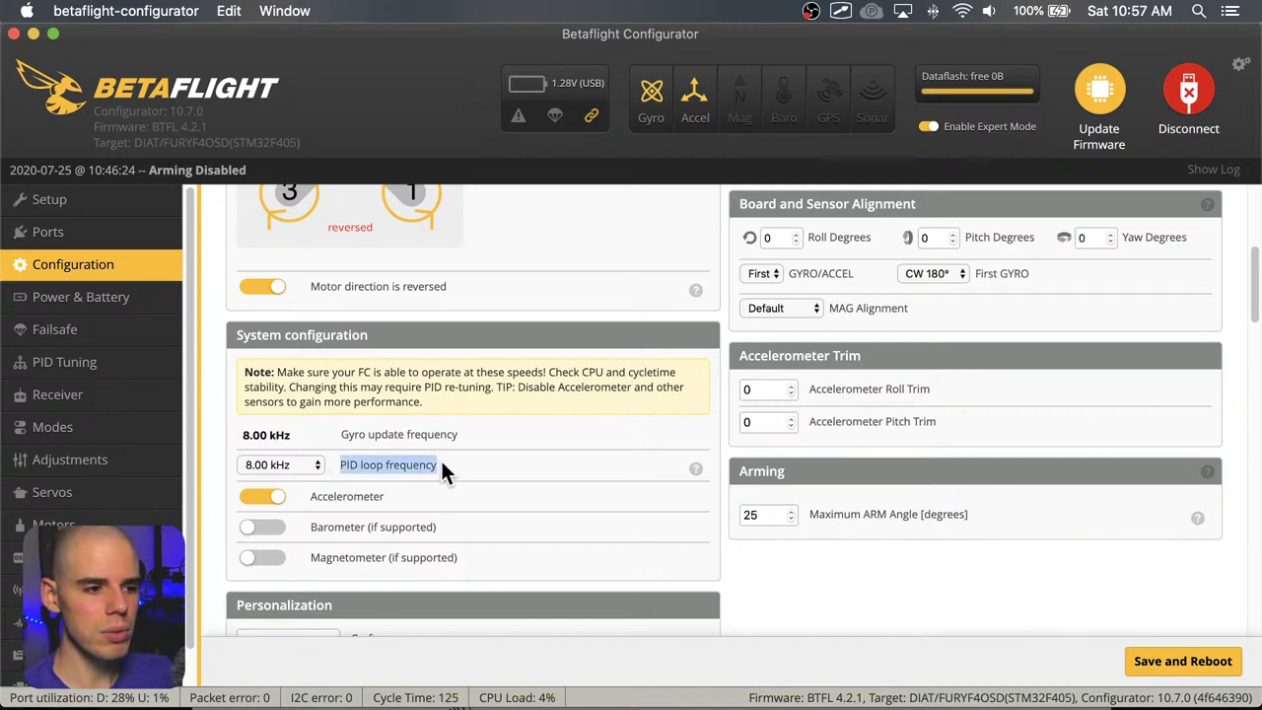
click(441, 461)
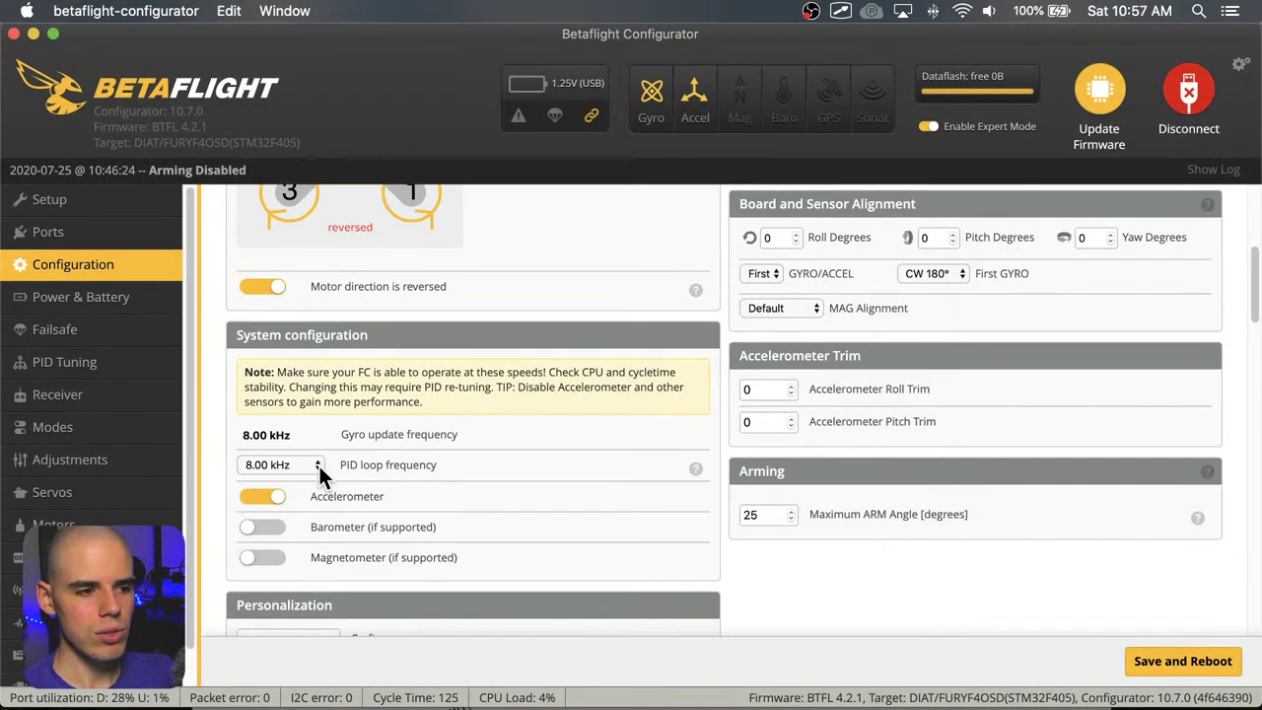
click(319, 465)
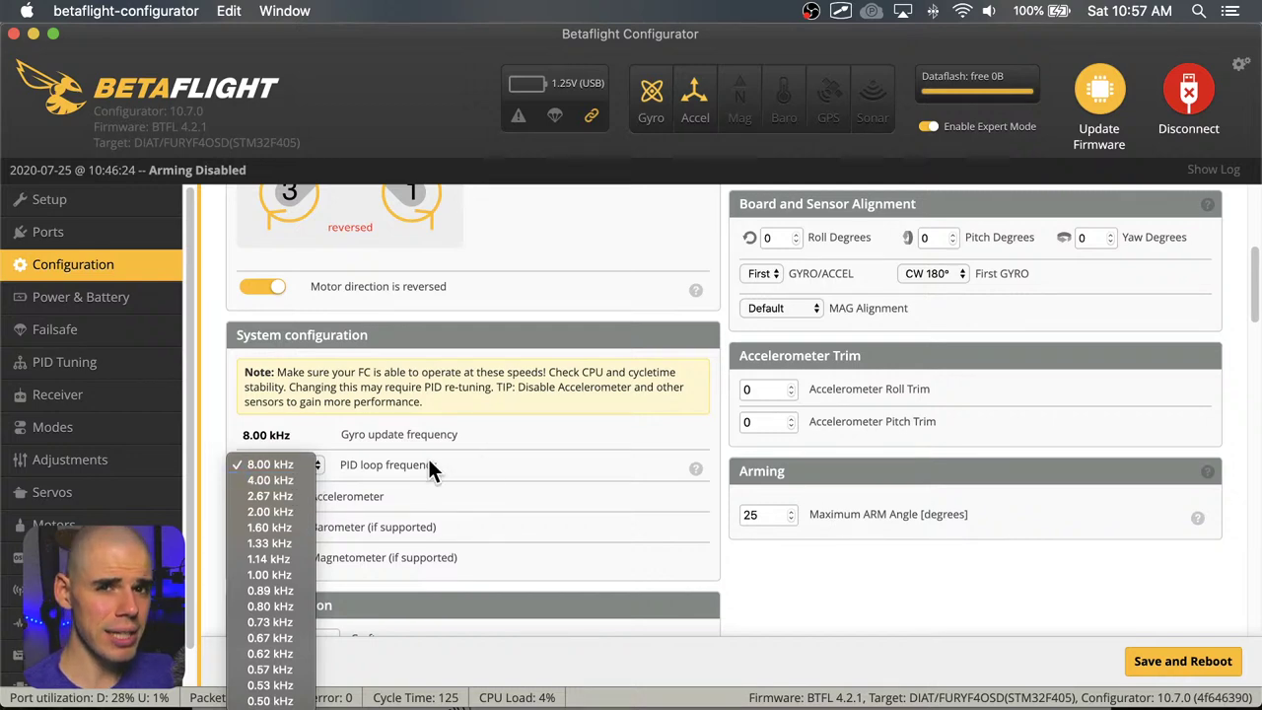
click(568, 452)
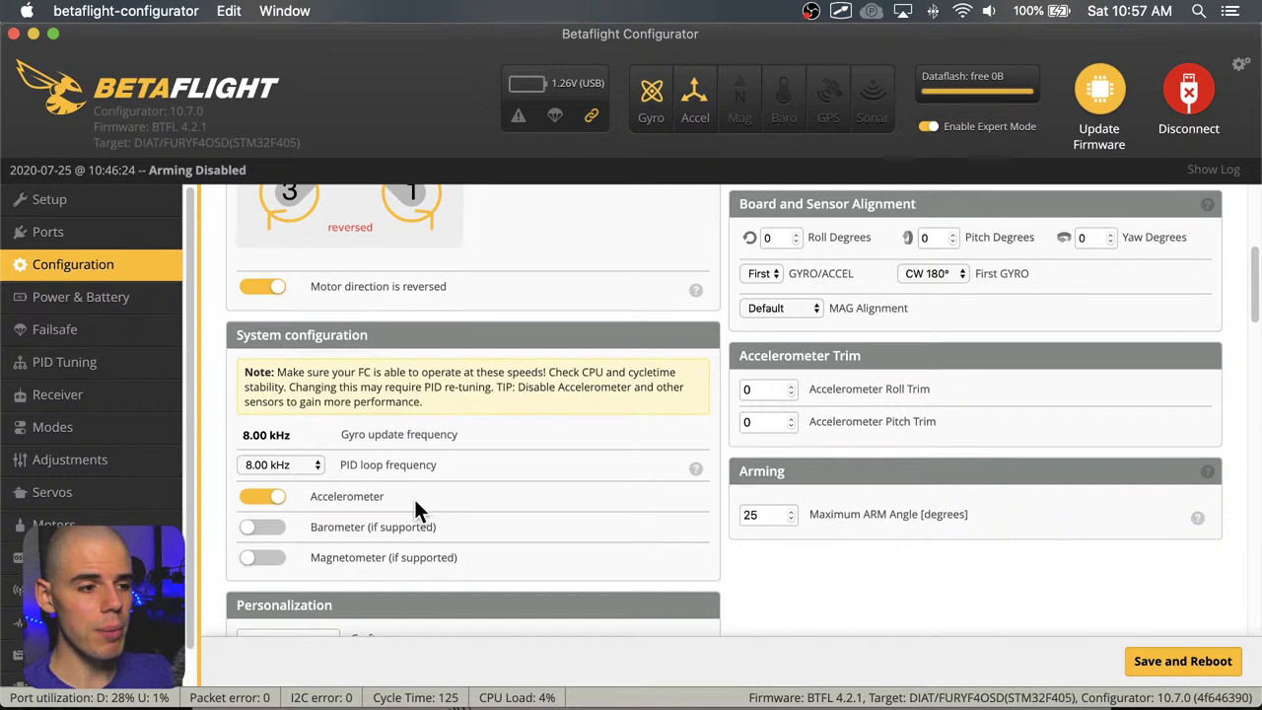
Try a PID loop frequency of 4.00 kHz and set it back to 8.00 kHz
click(317, 465)
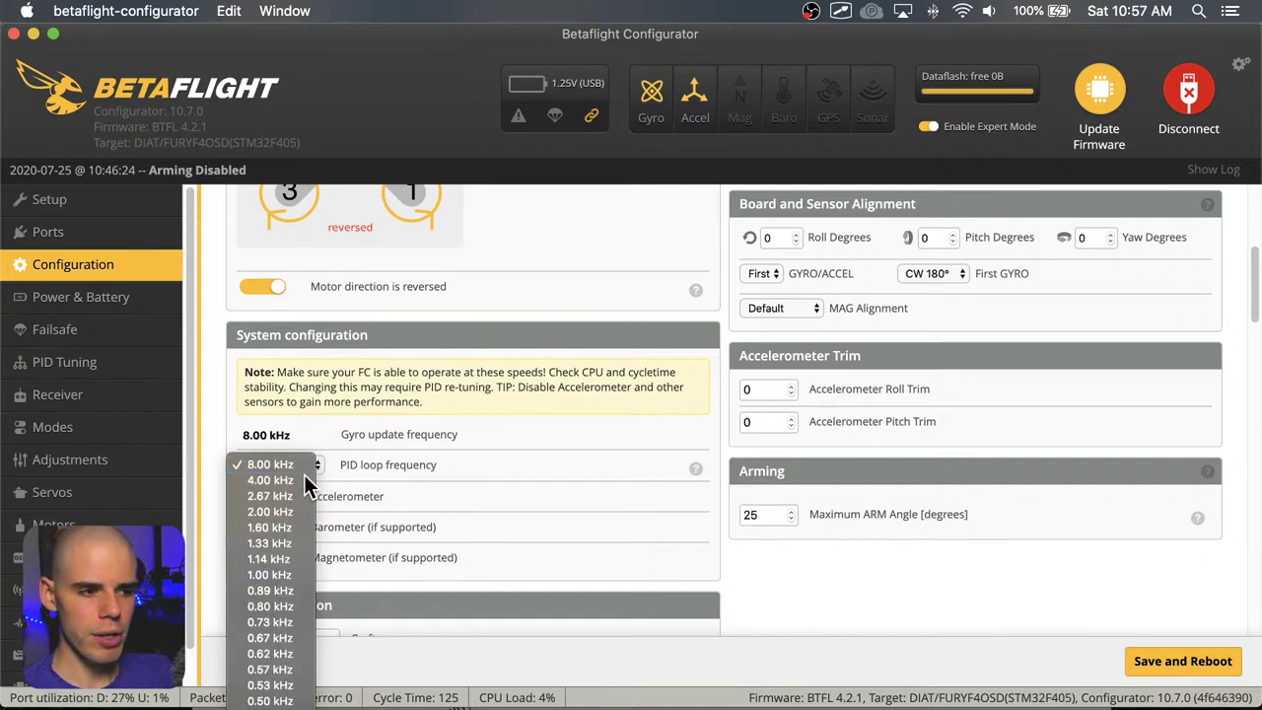
click(304, 476)
click(313, 465)
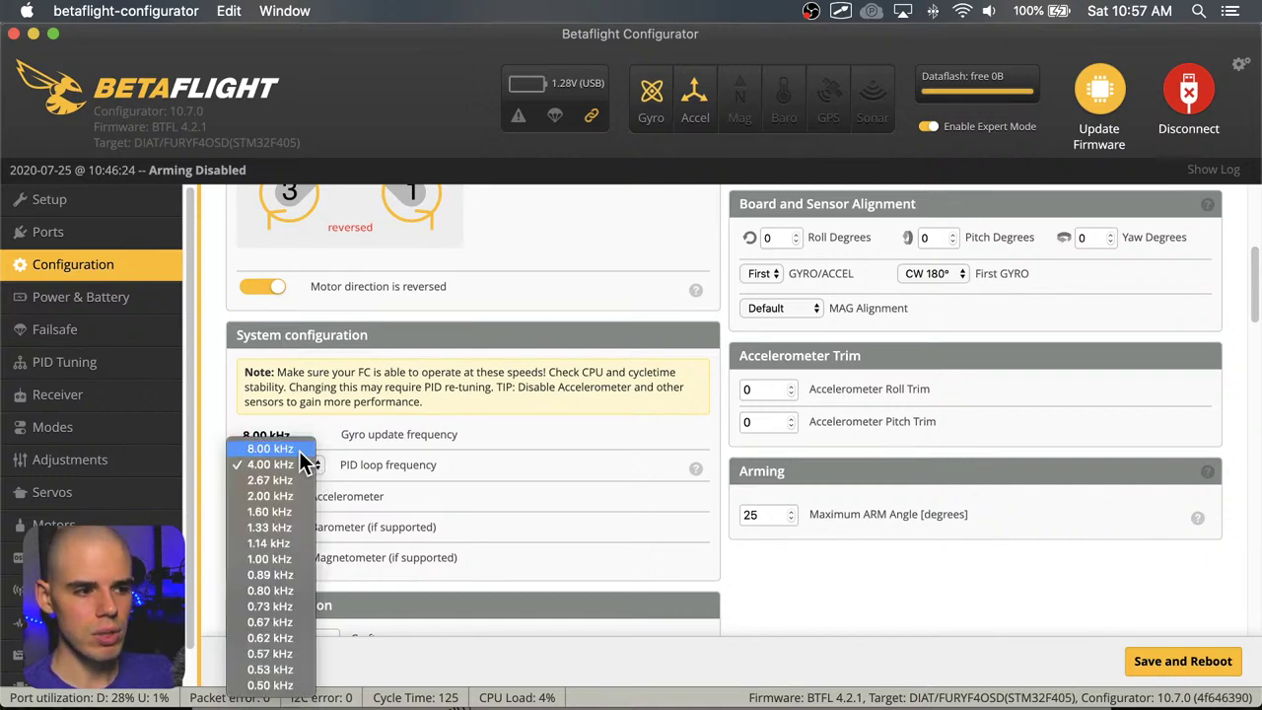
click(299, 445)
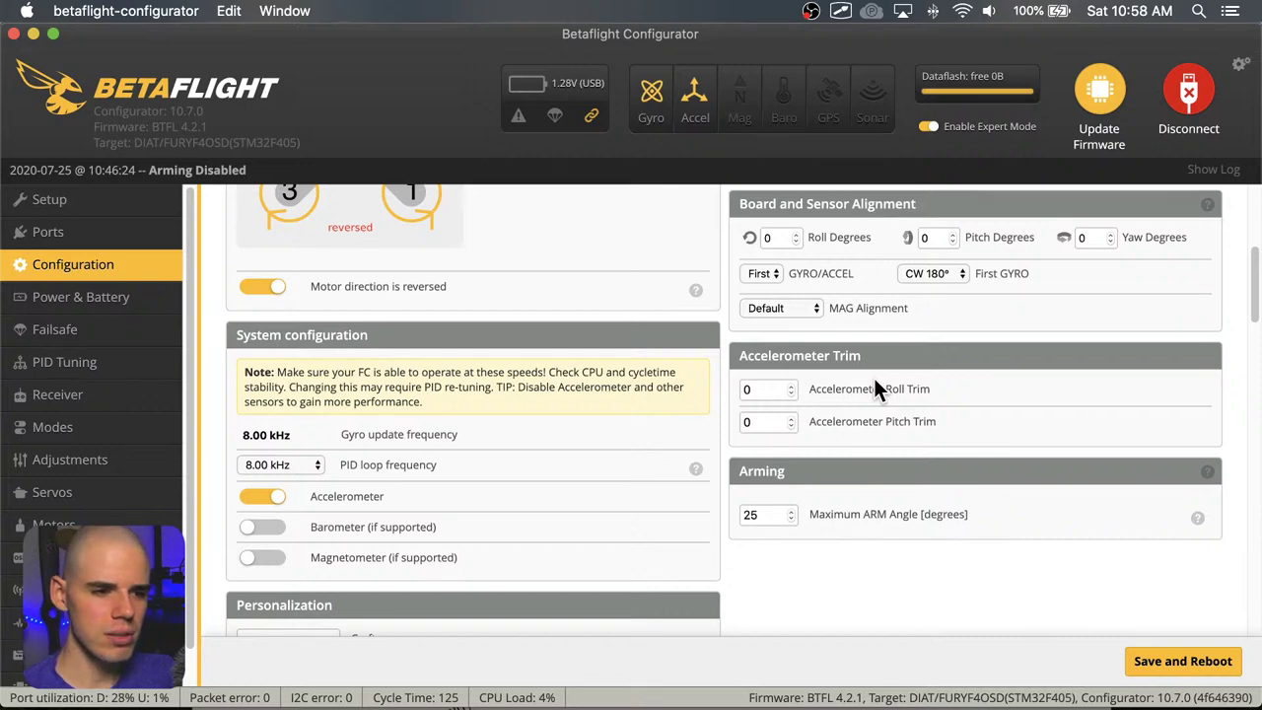
Set the Maximum ARM Angle in the Arming section to 180 degrees
scroll(874, 385, down, 1)
scroll(875, 383, down, 4)
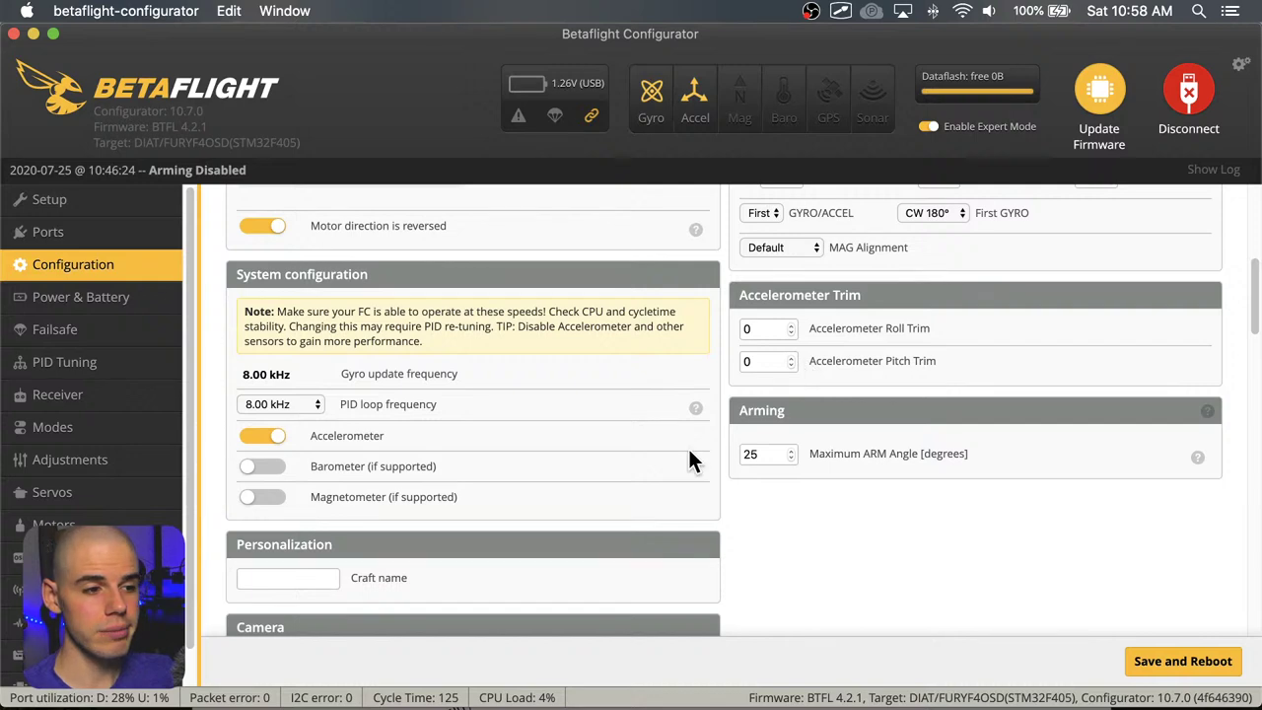
click(775, 454)
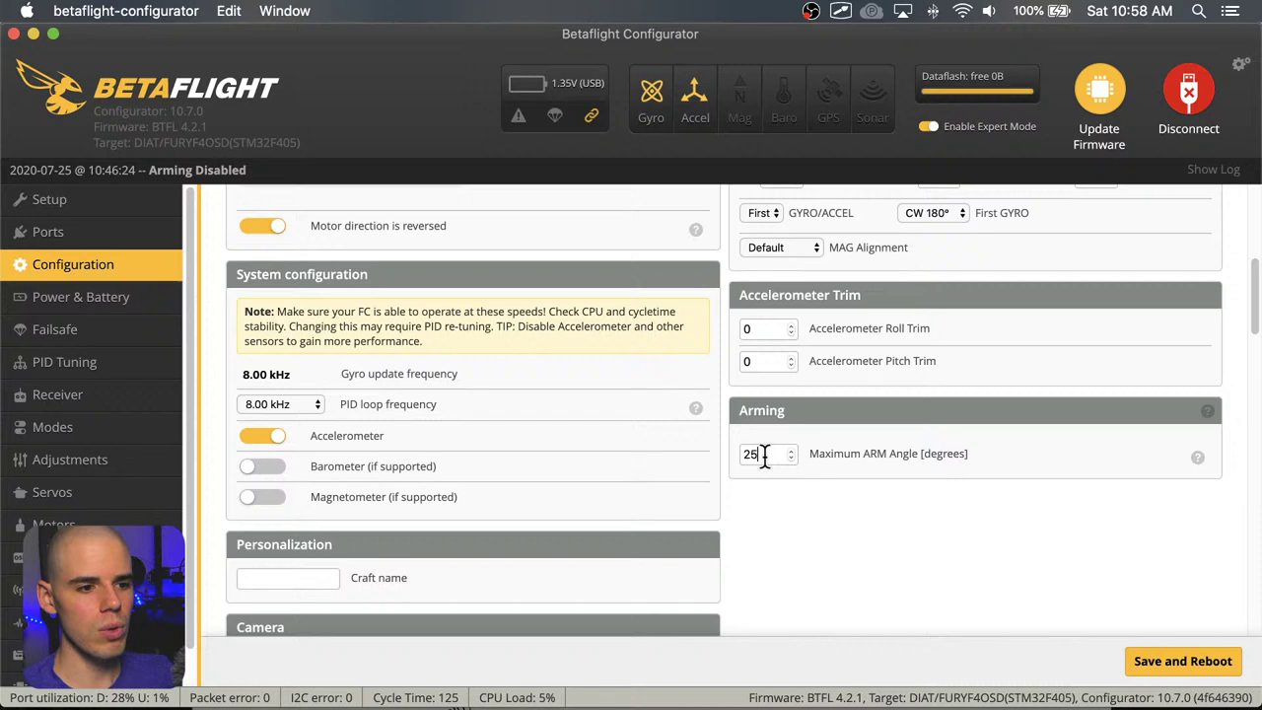
double_click(765, 455)
text(180)
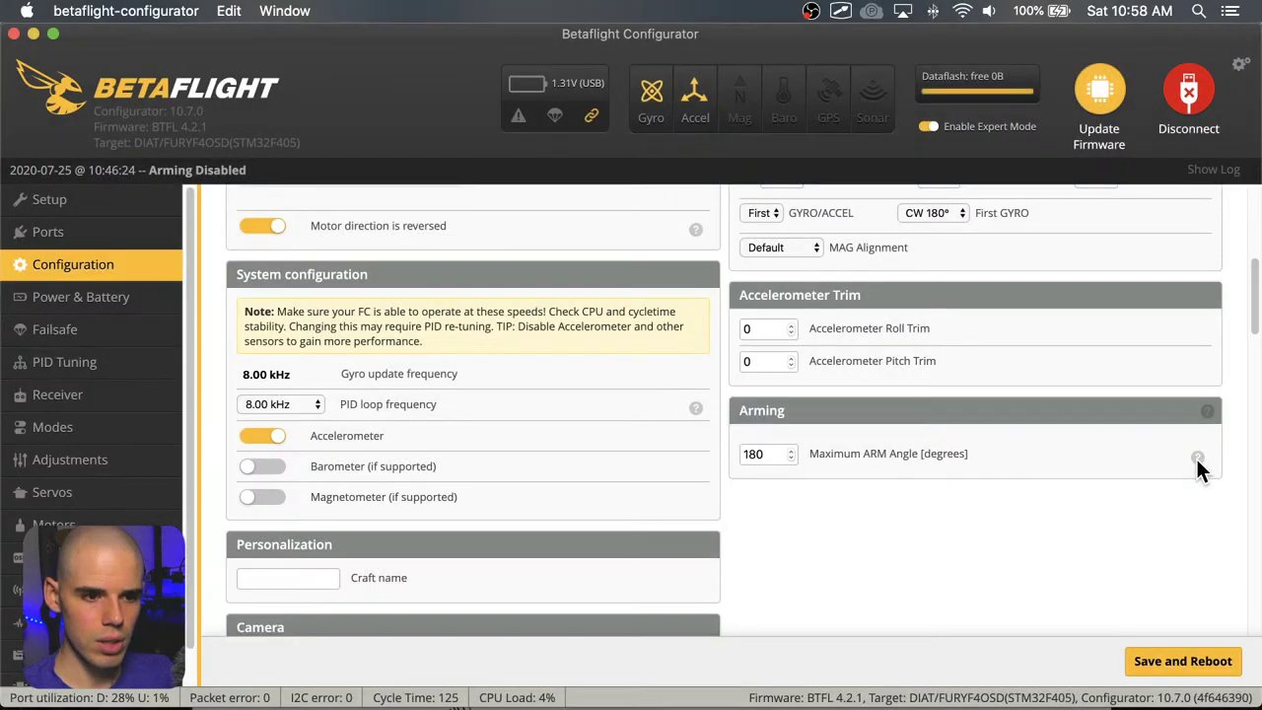
mouse_move(1198, 460)
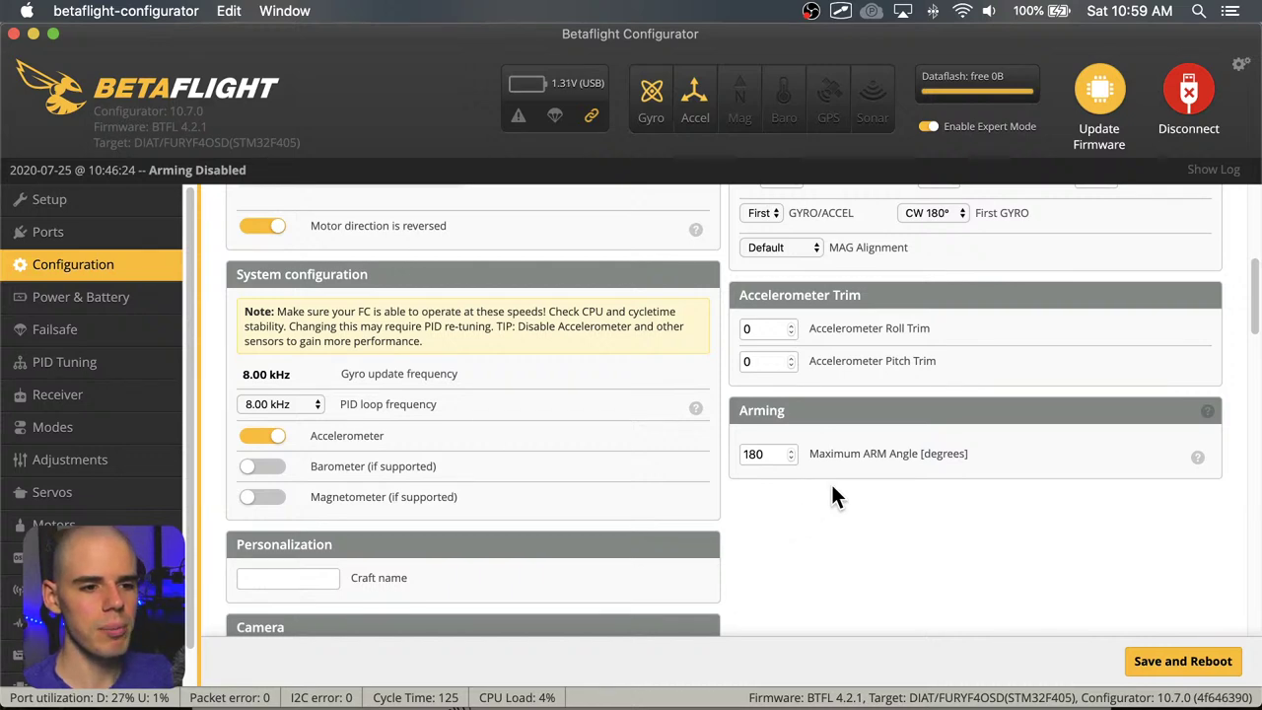
Try Budg as the craft name in the Personalization section
scroll(766, 470, down, 2)
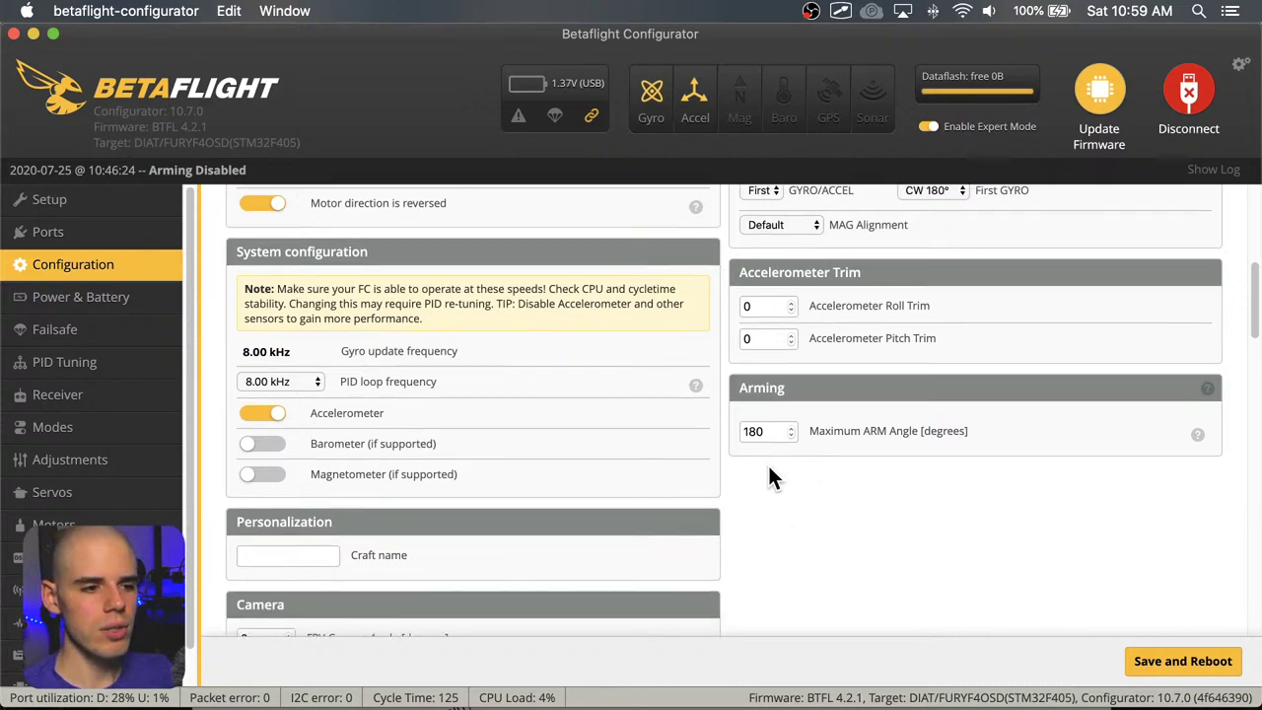
scroll(770, 469, down, 2)
click(311, 438)
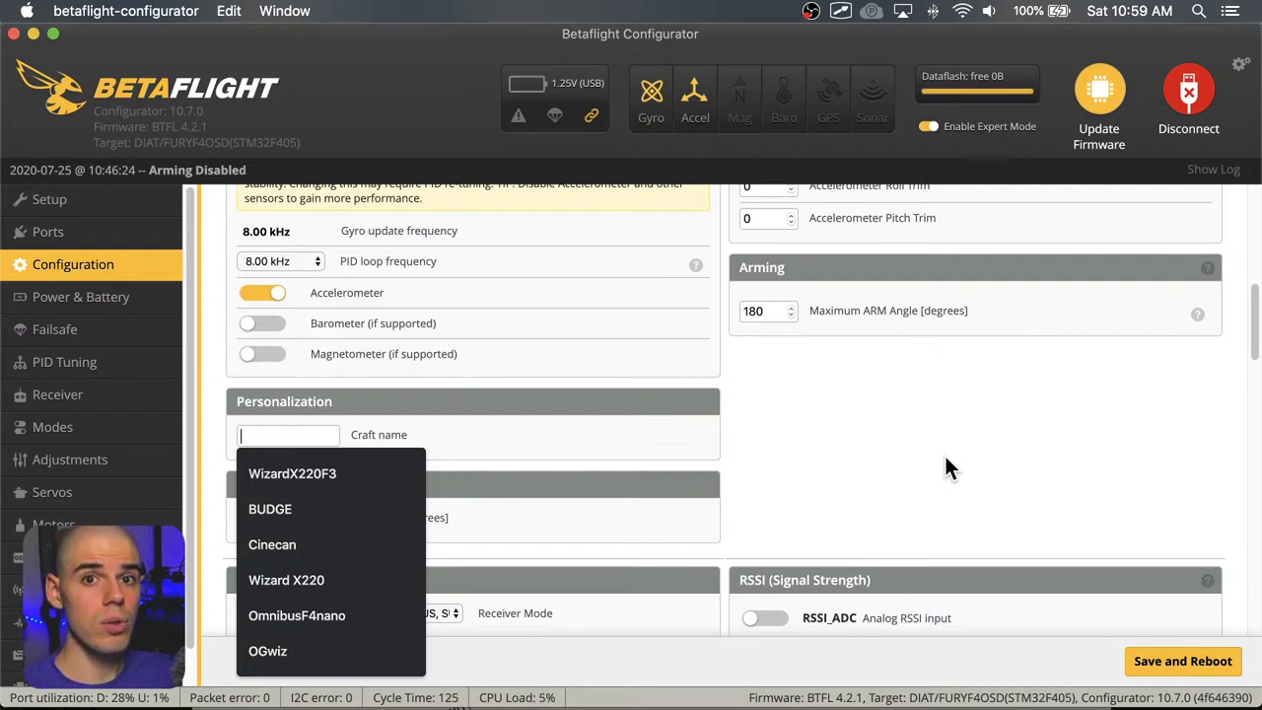
click(648, 457)
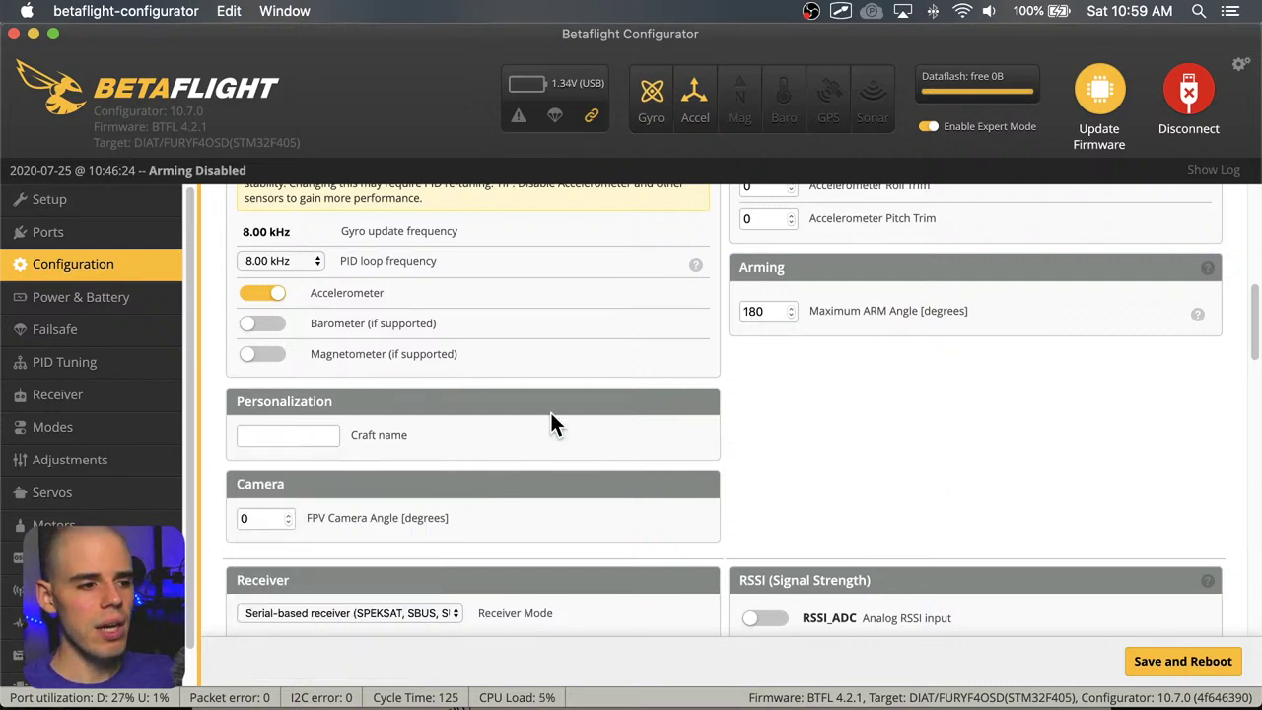
click(293, 441)
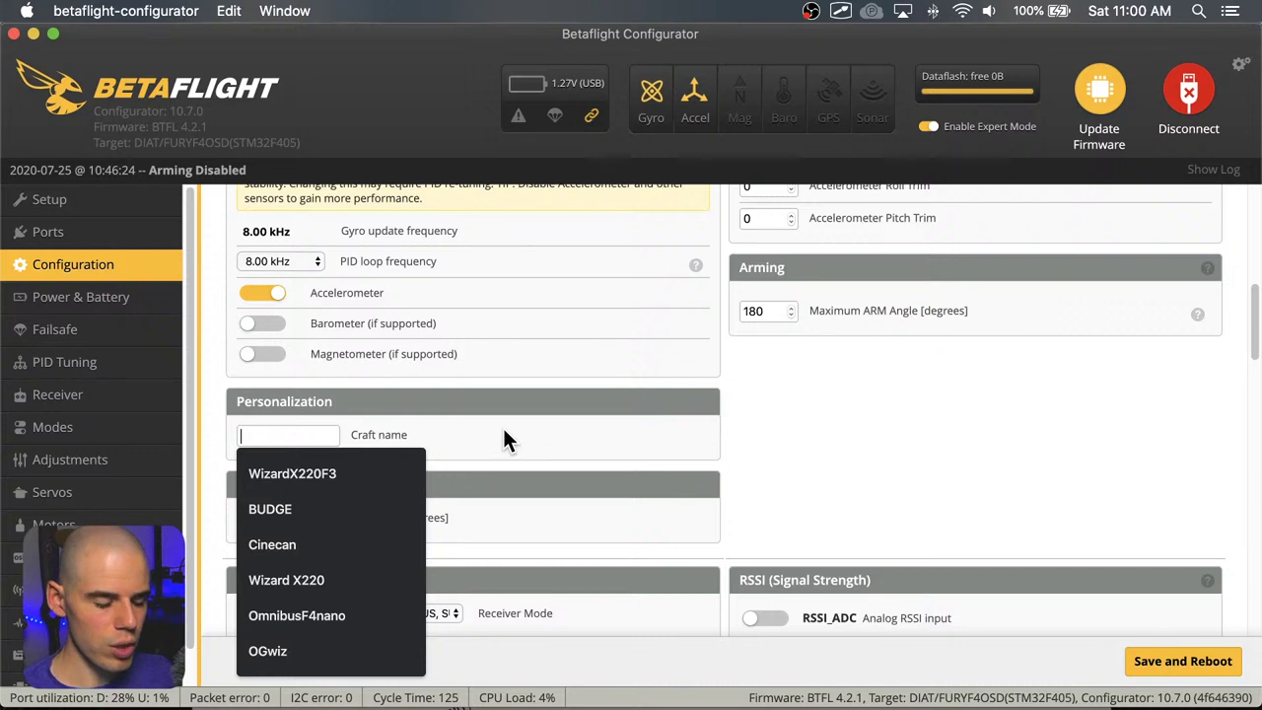
click(369, 449)
click(309, 442)
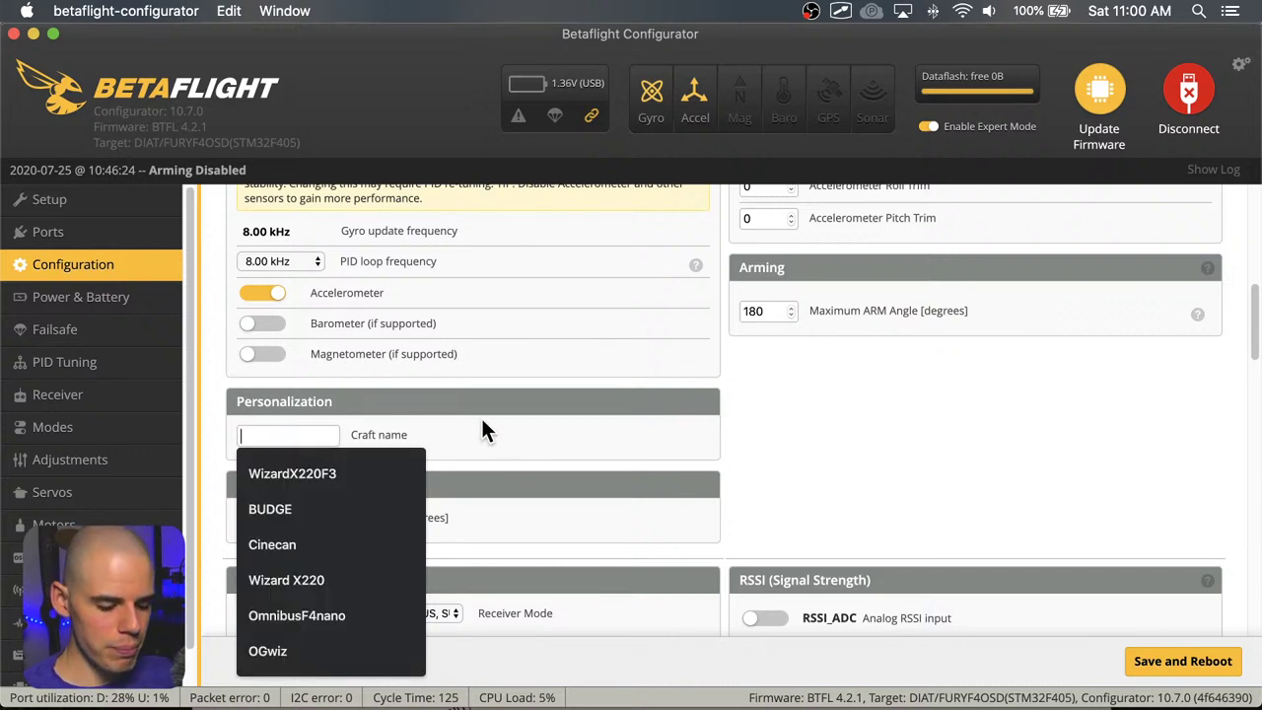
text(B)
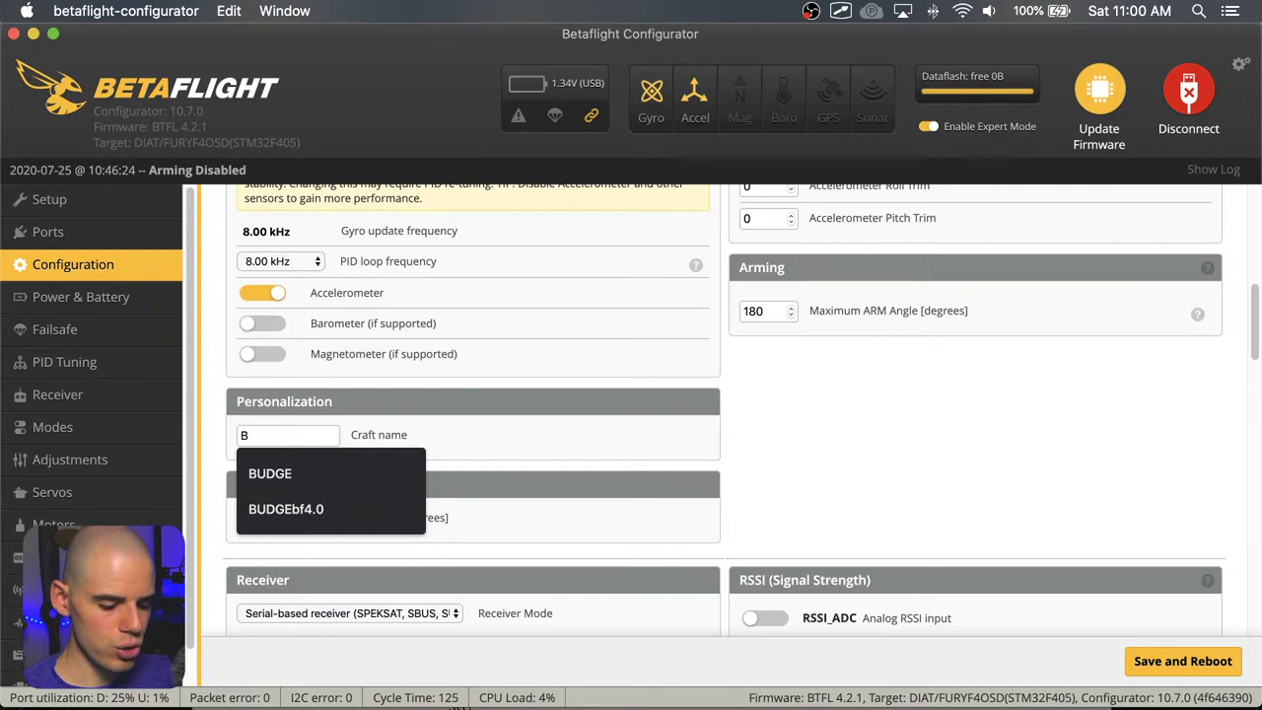
text(udge)
key(BackSpace)
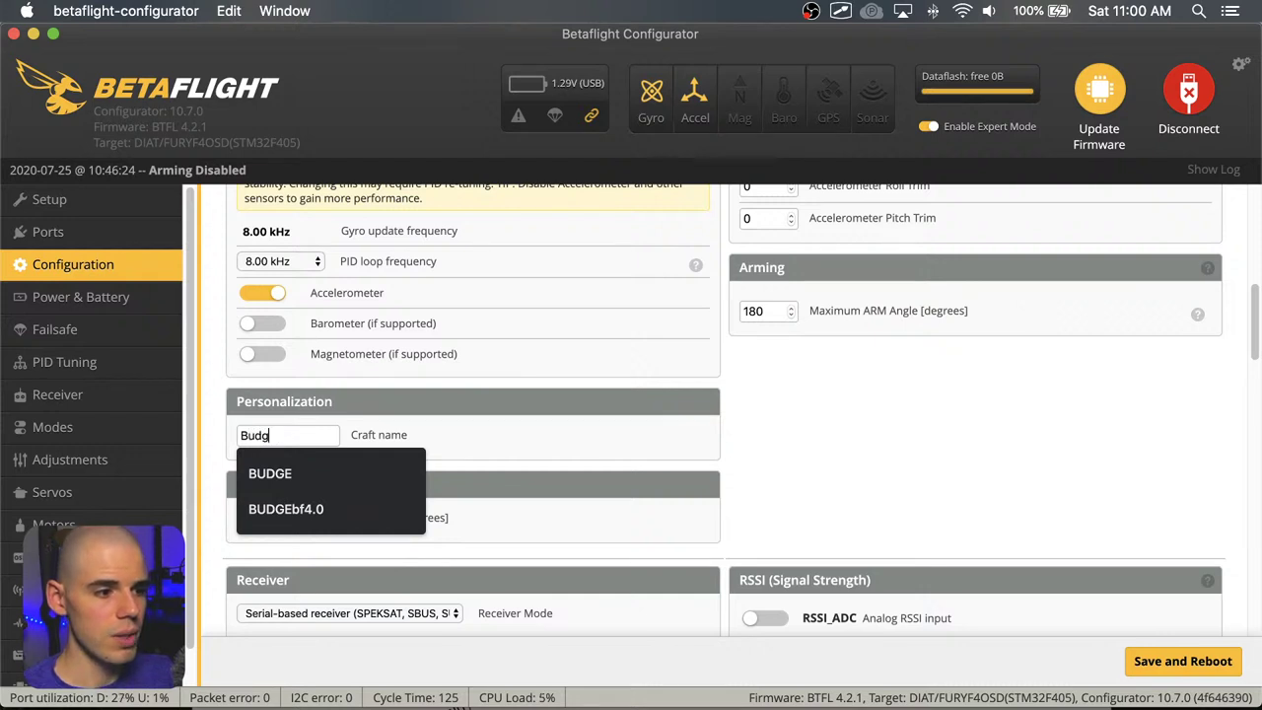
click(480, 444)
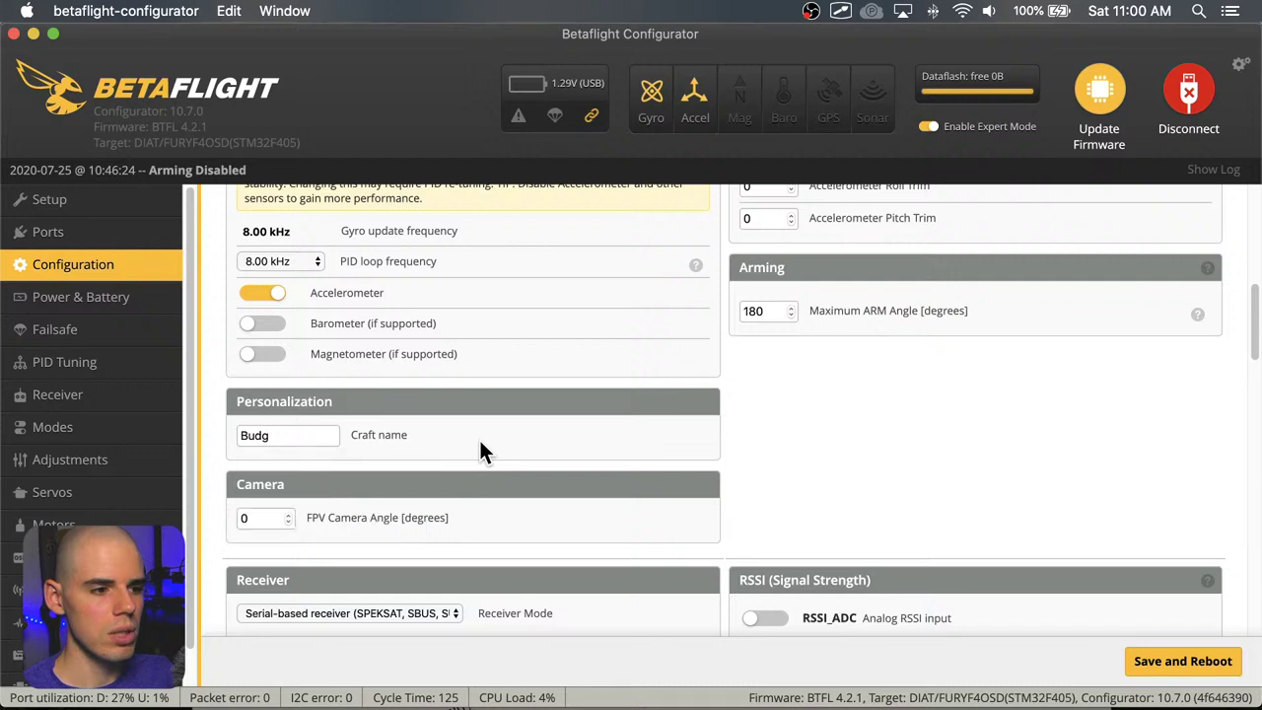
Clear the craft name and enter BUDGE in capital letters
click(301, 434)
key(BackSpace)
key(BackSpace)
key(BackSpace)
key(BackSpace)
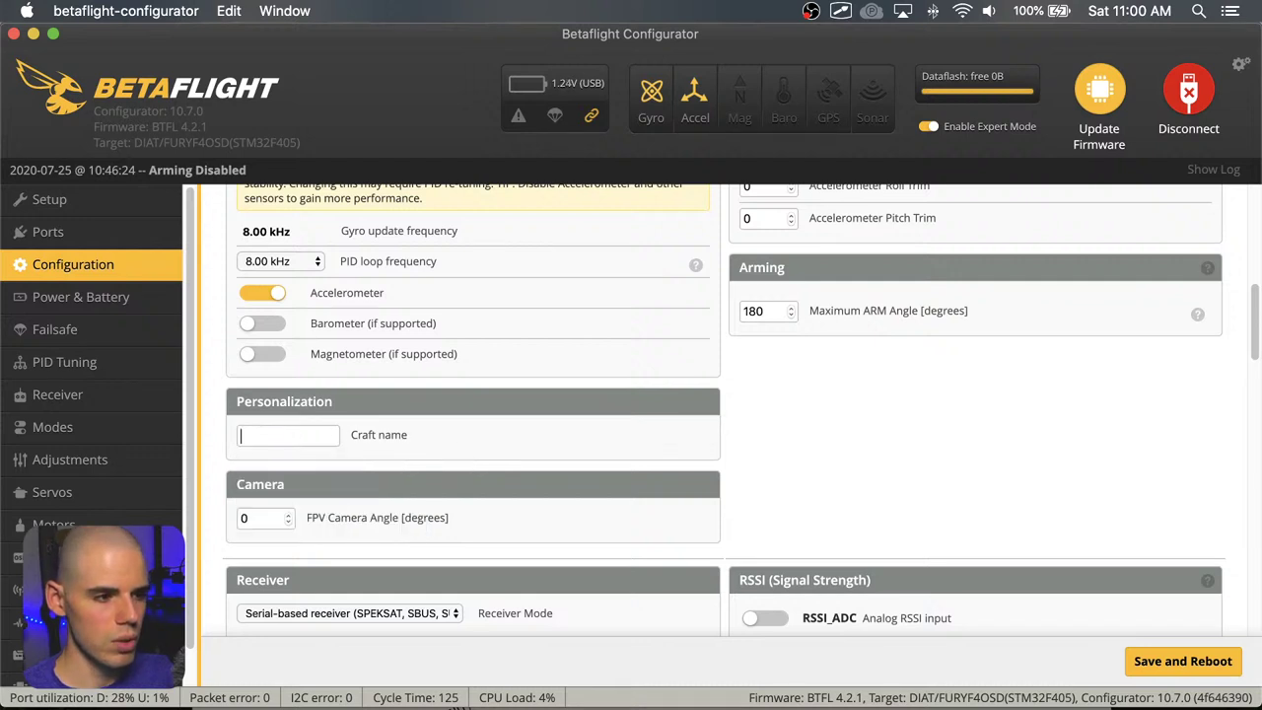
text(BUDGE)
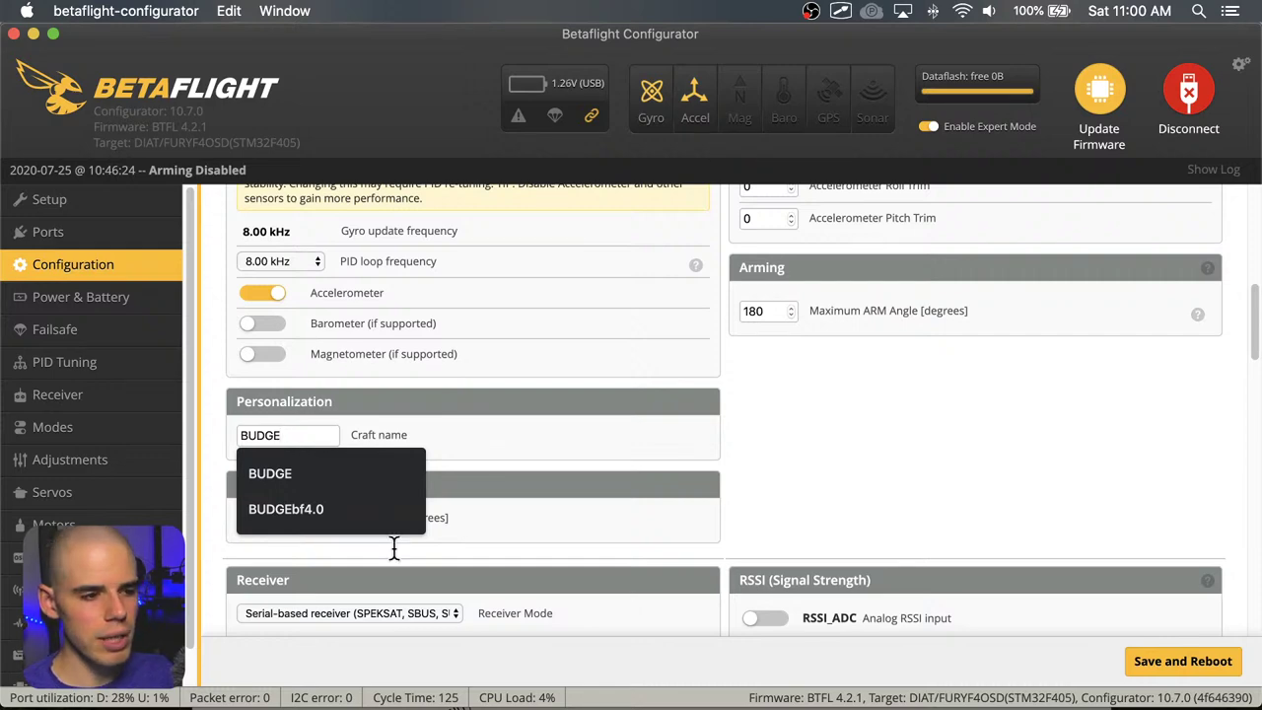
click(548, 436)
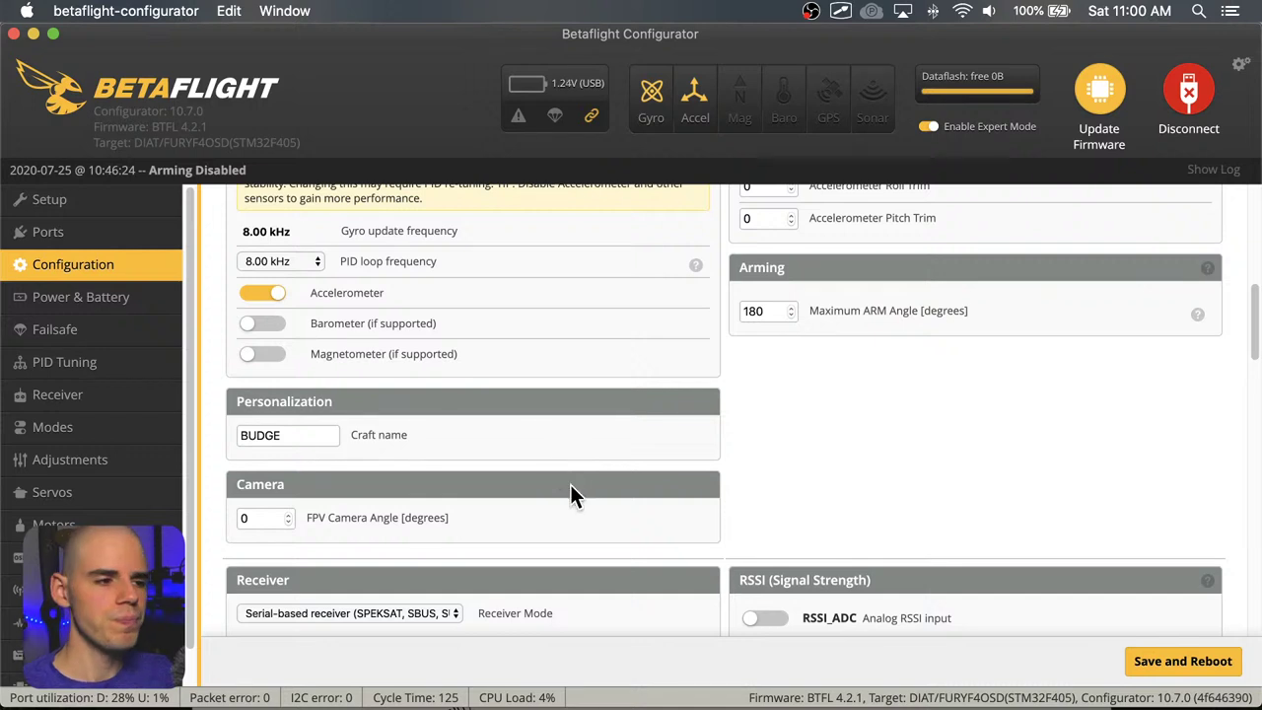
scroll(601, 450, up, 1)
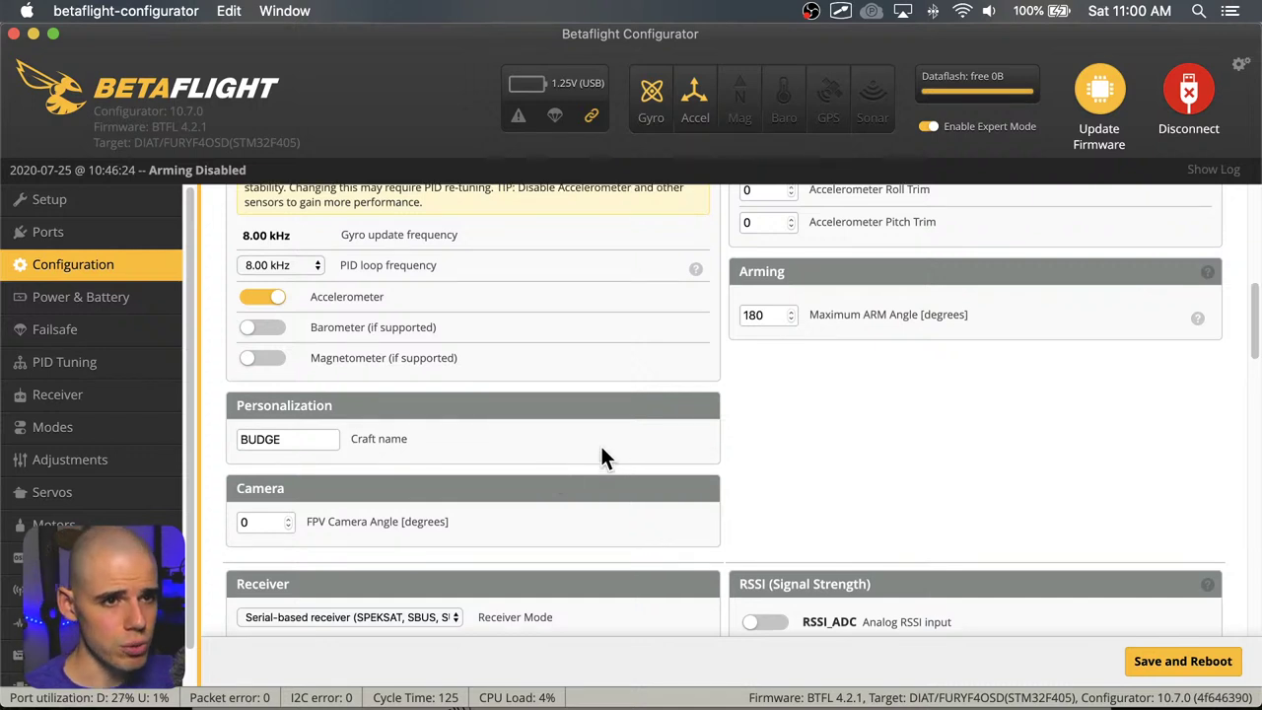
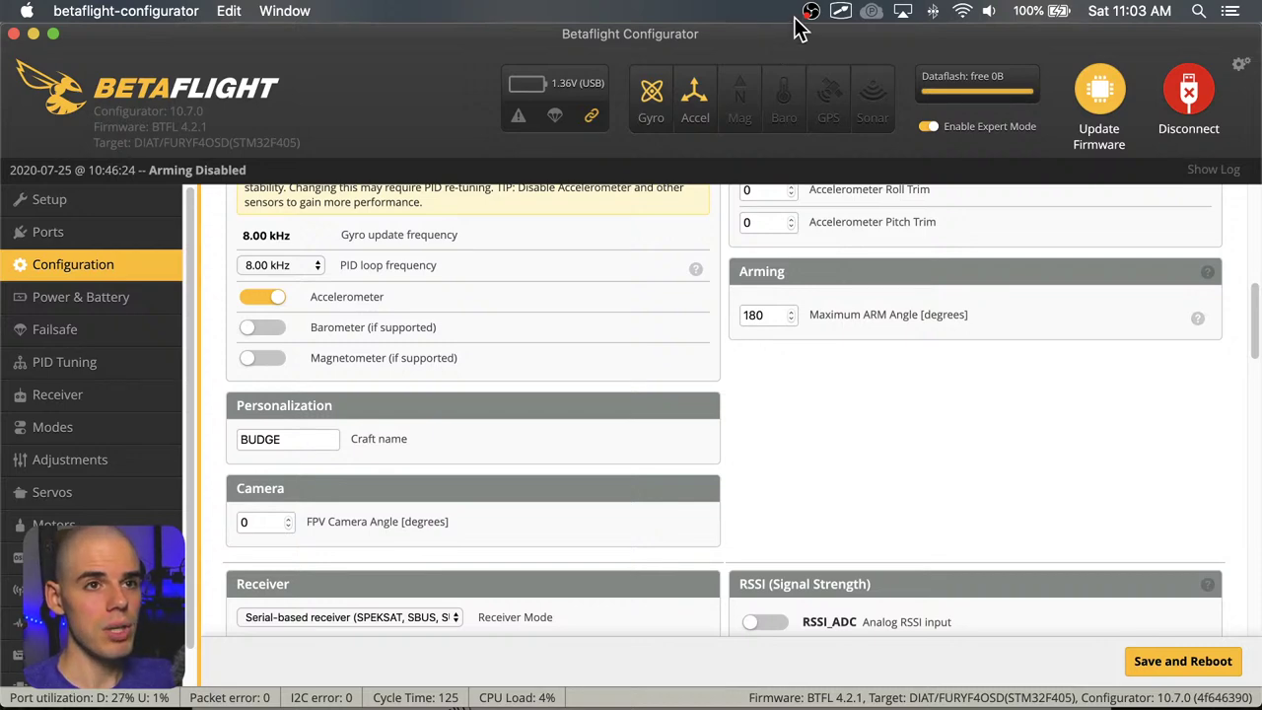
click(811, 11)
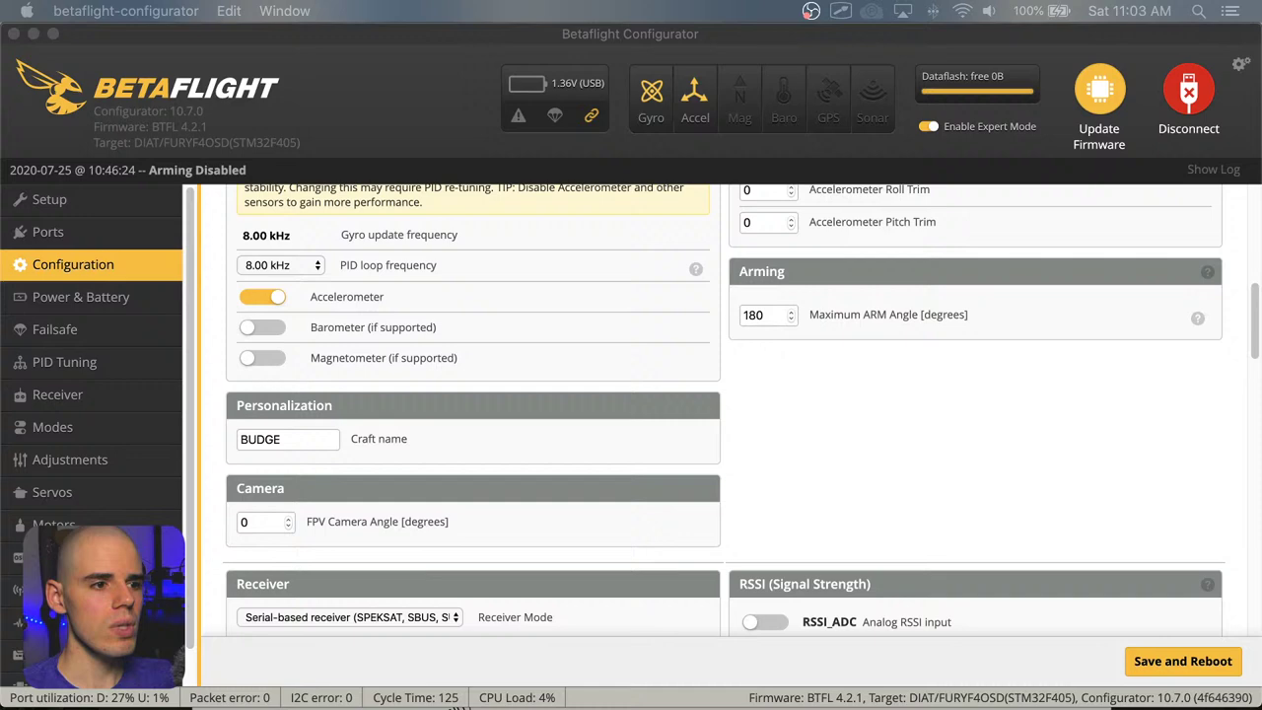
click(464, 48)
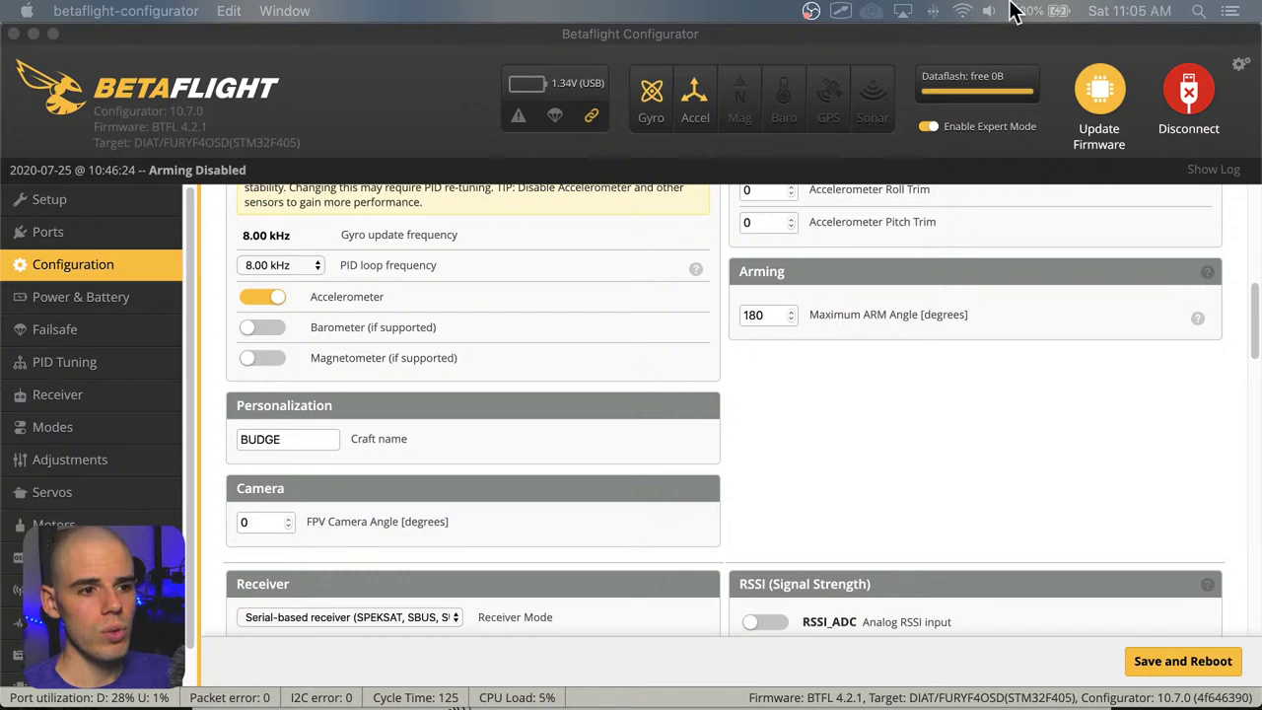
click(998, 43)
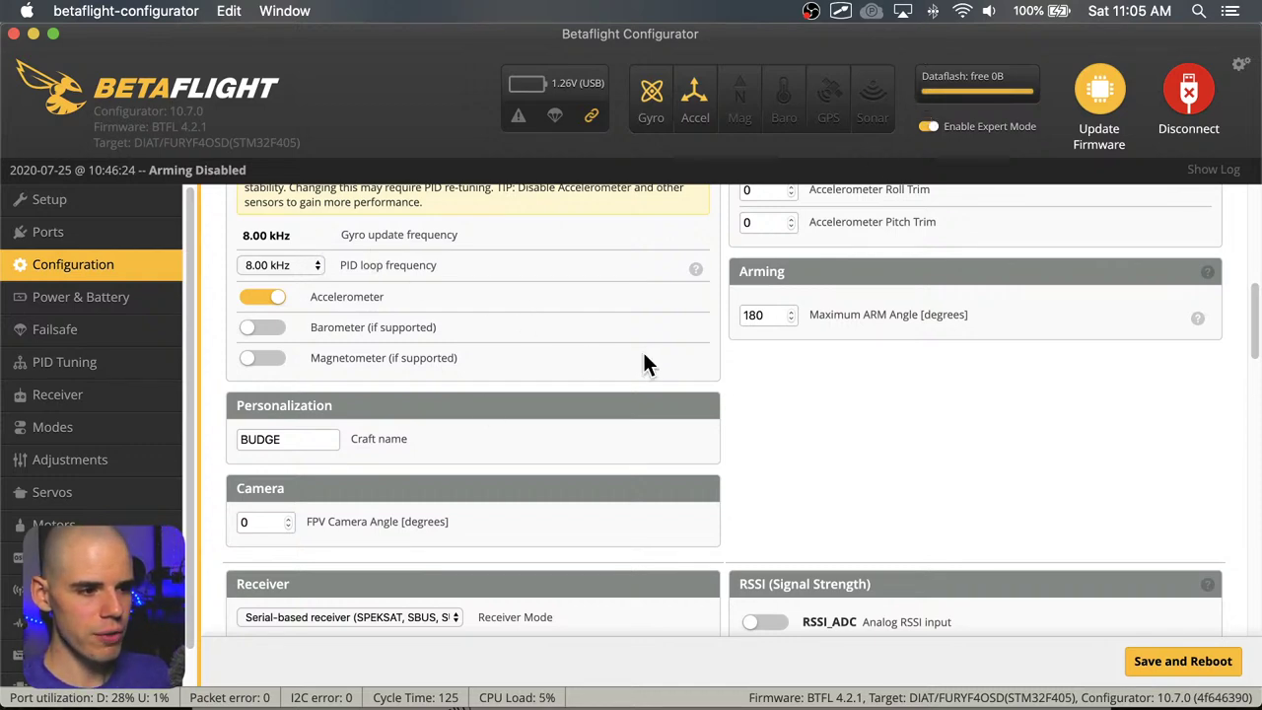
Set the Receiver Mode to Serial-based receiver (SPEKSAT, SBUS, SUMD) with SBUS as the Serial Receiver Provider
scroll(644, 364, down, 1)
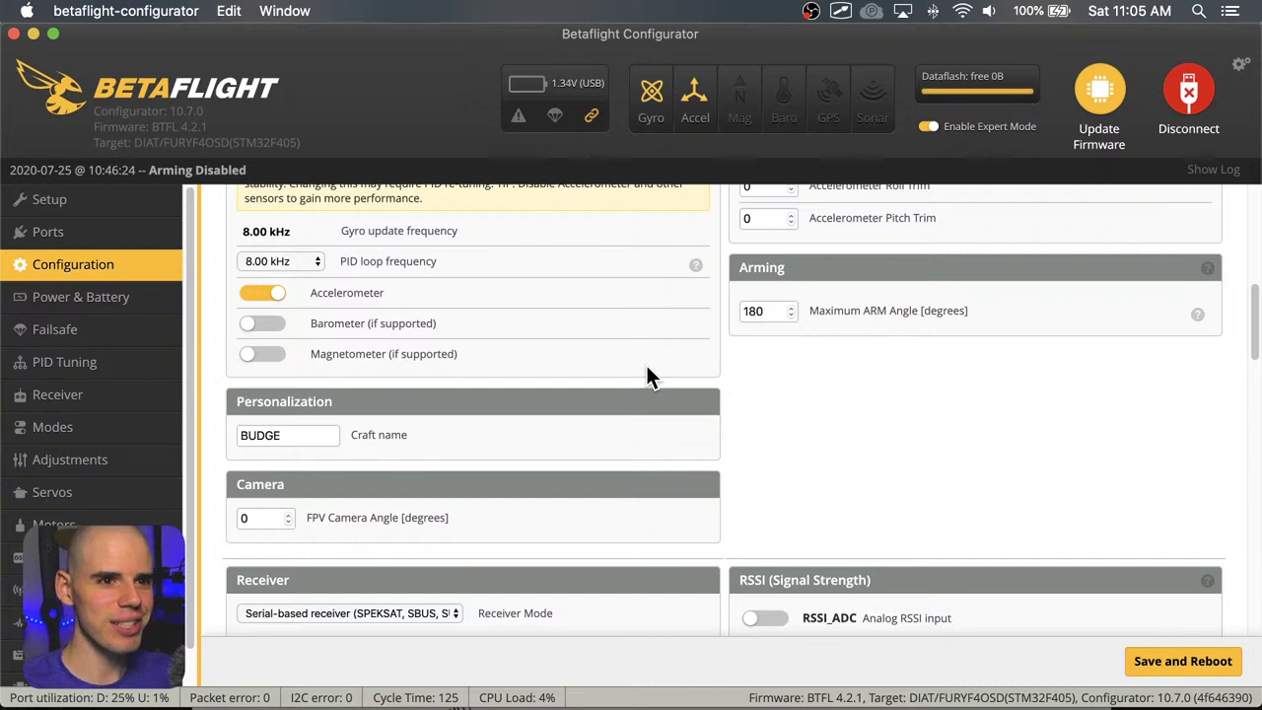
scroll(654, 361, down, 2)
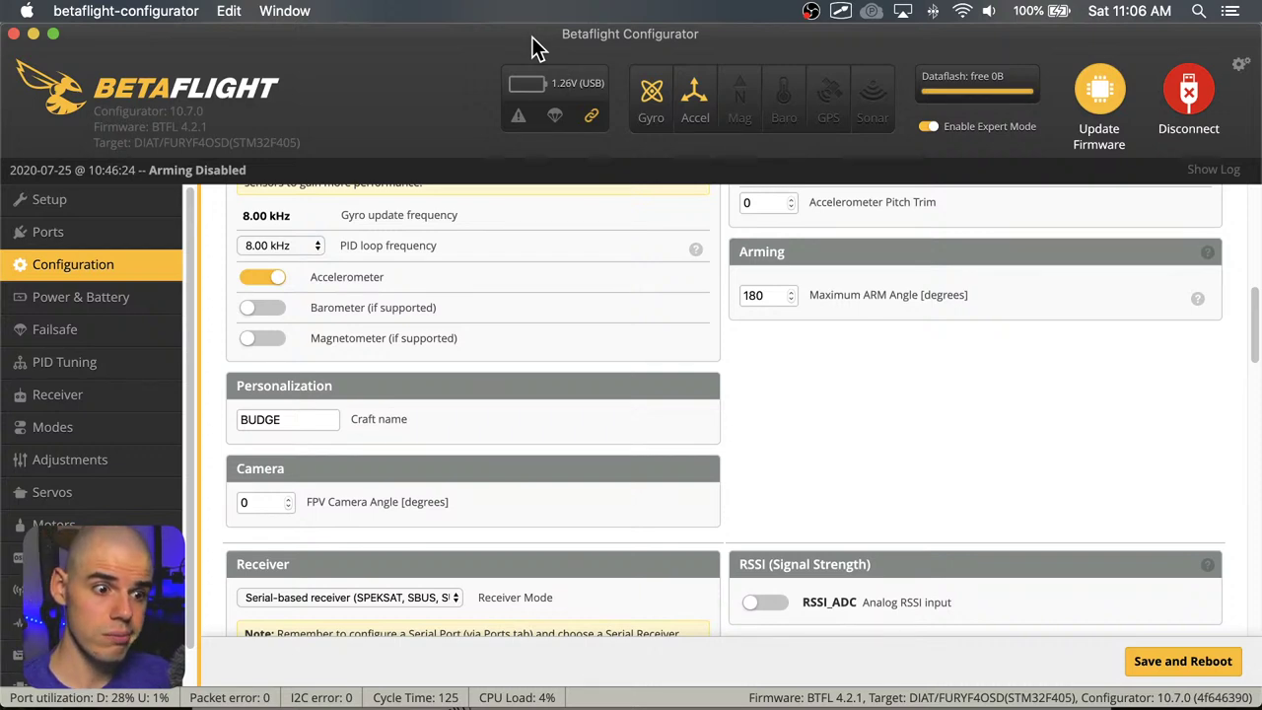
scroll(715, 424, down, 3)
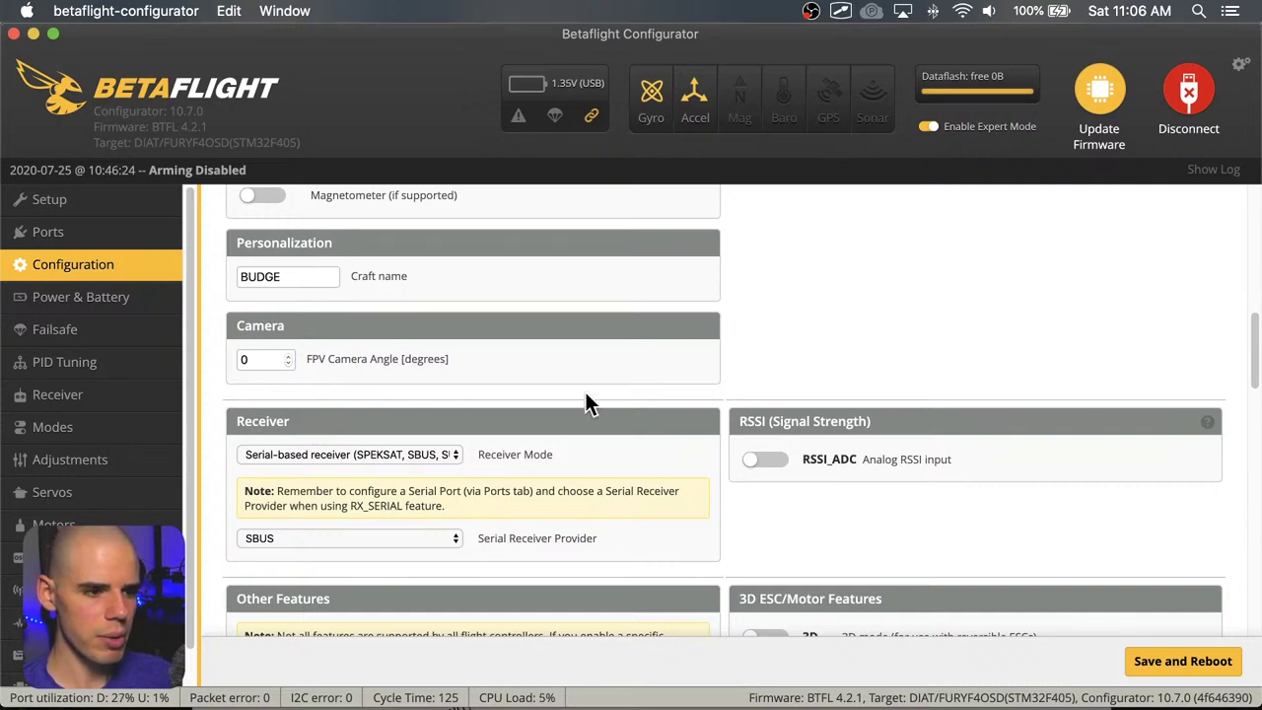
scroll(671, 348, down, 3)
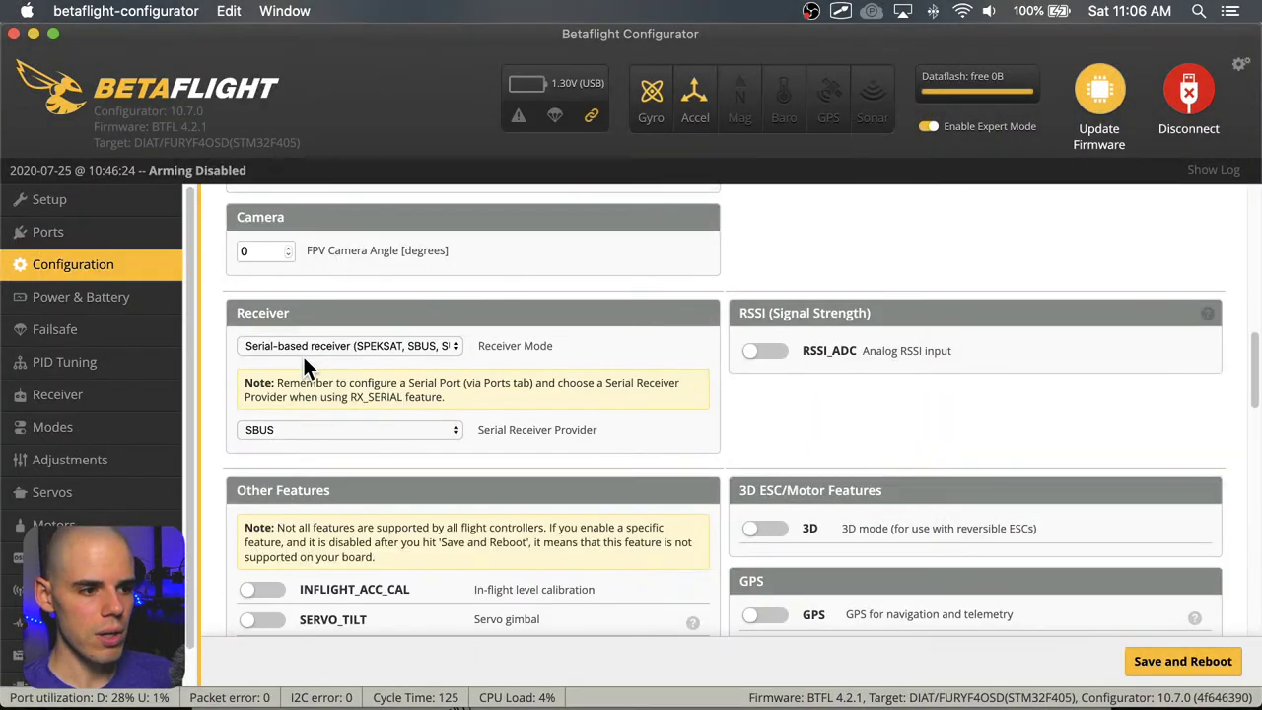
click(452, 345)
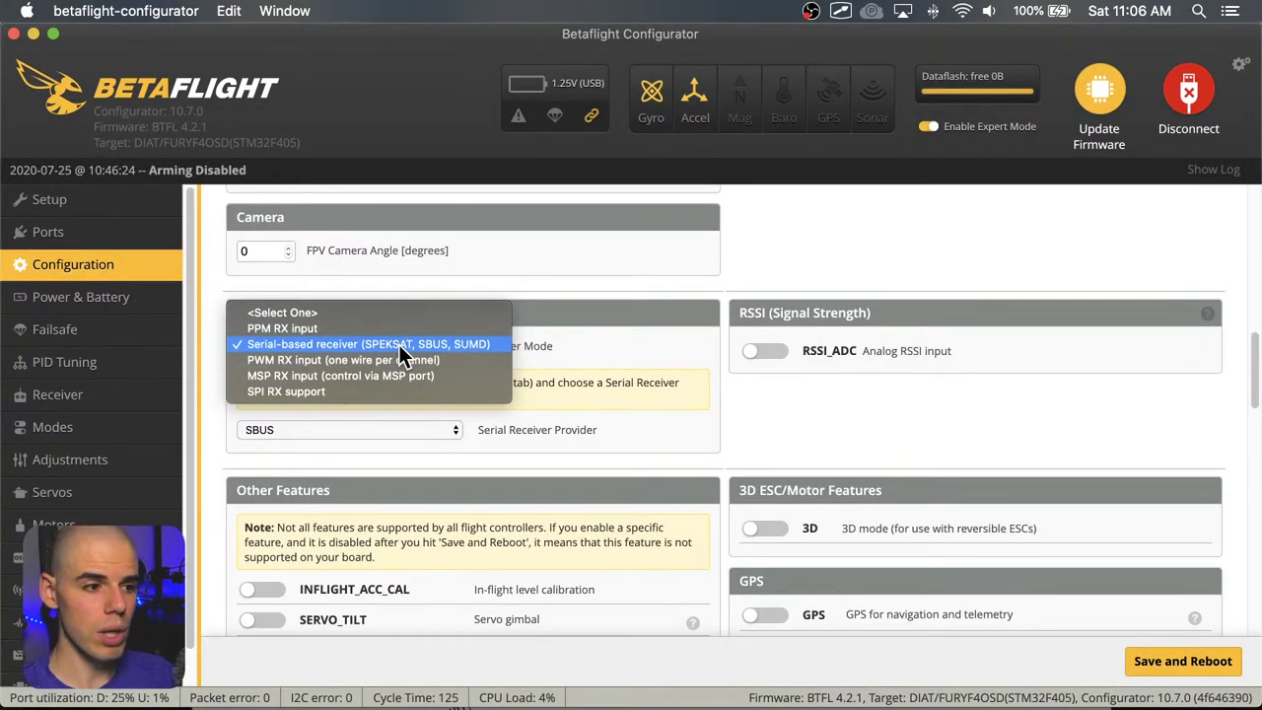
click(399, 344)
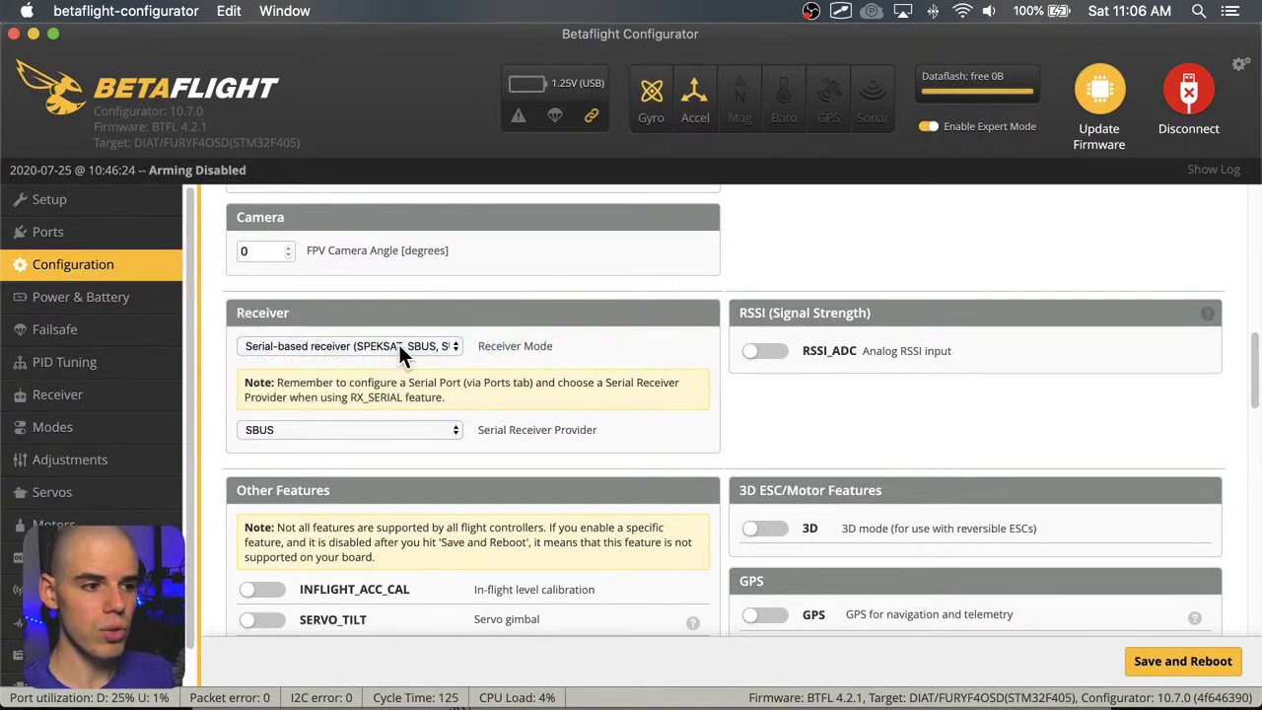
click(454, 434)
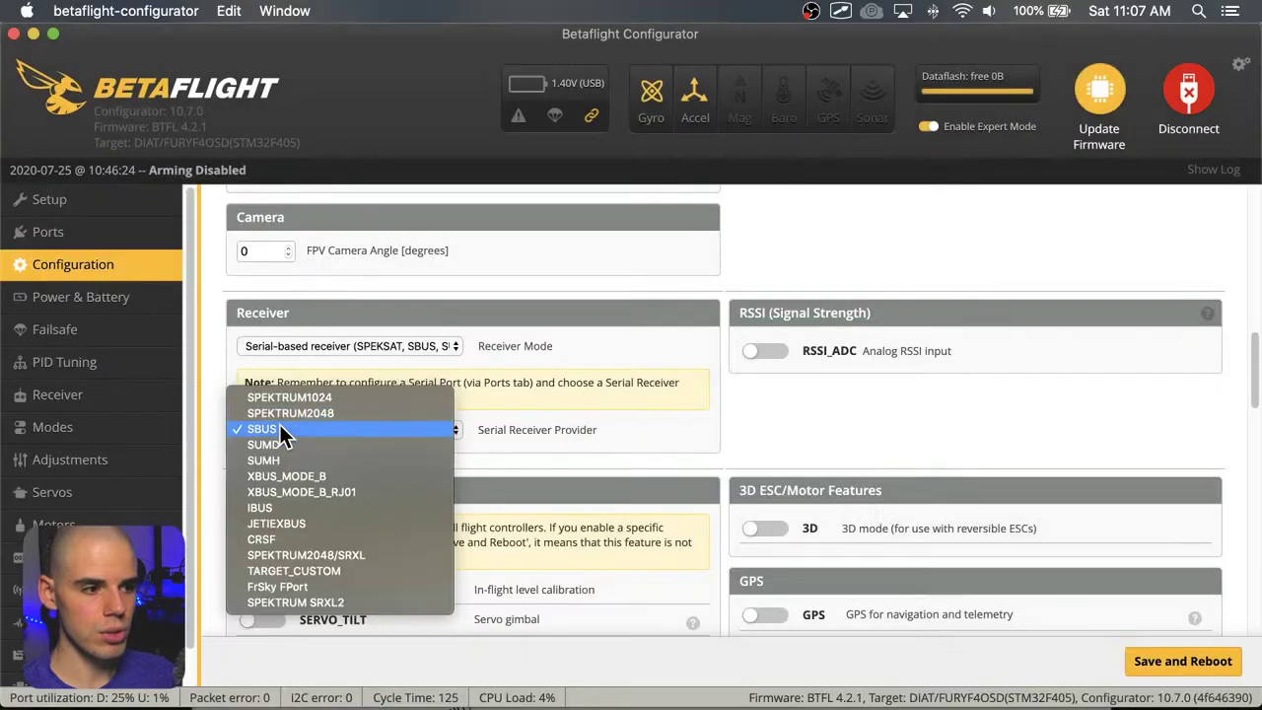
click(269, 431)
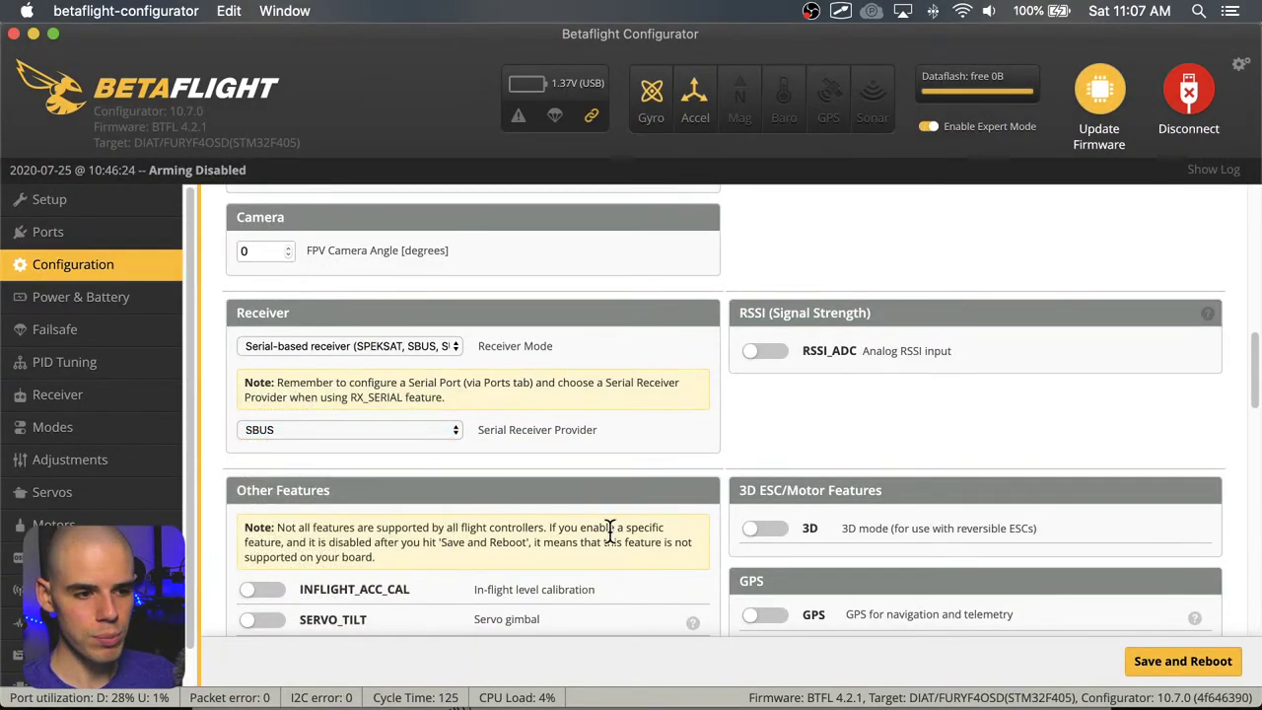
Turn off AIRMODE in the Other Features section of the configuration
scroll(641, 387, down, 5)
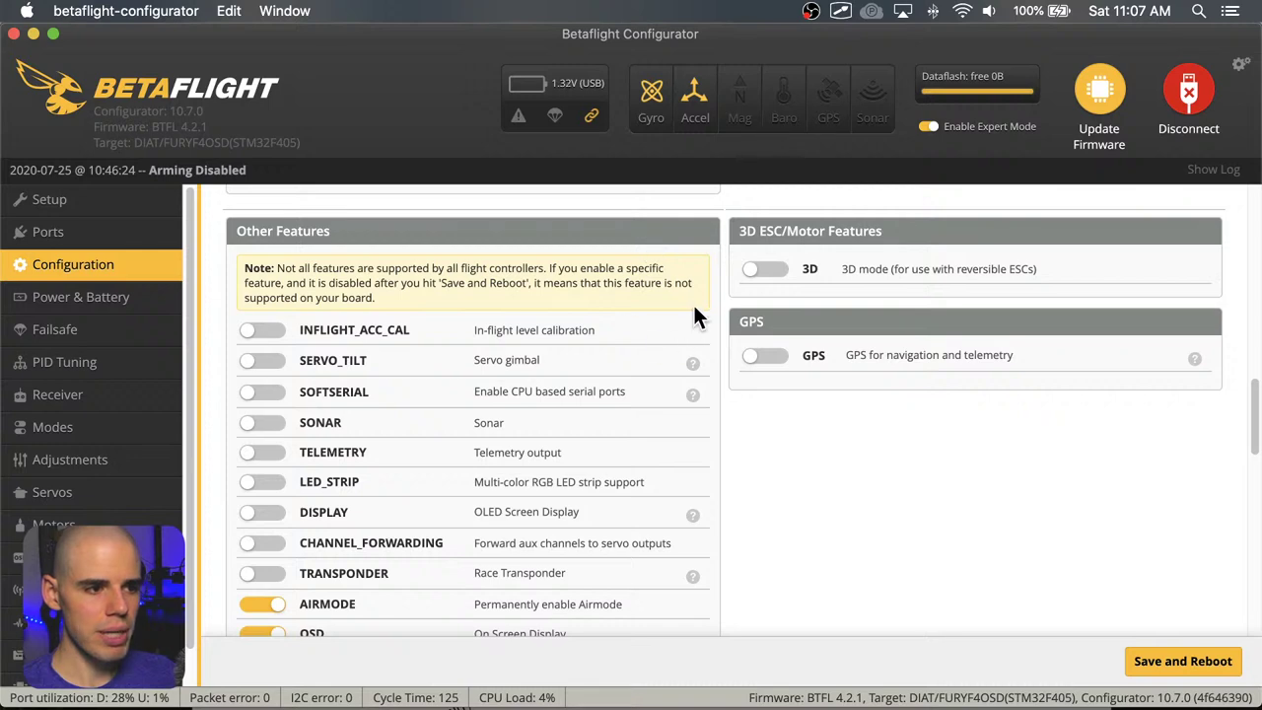
scroll(694, 307, down, 1)
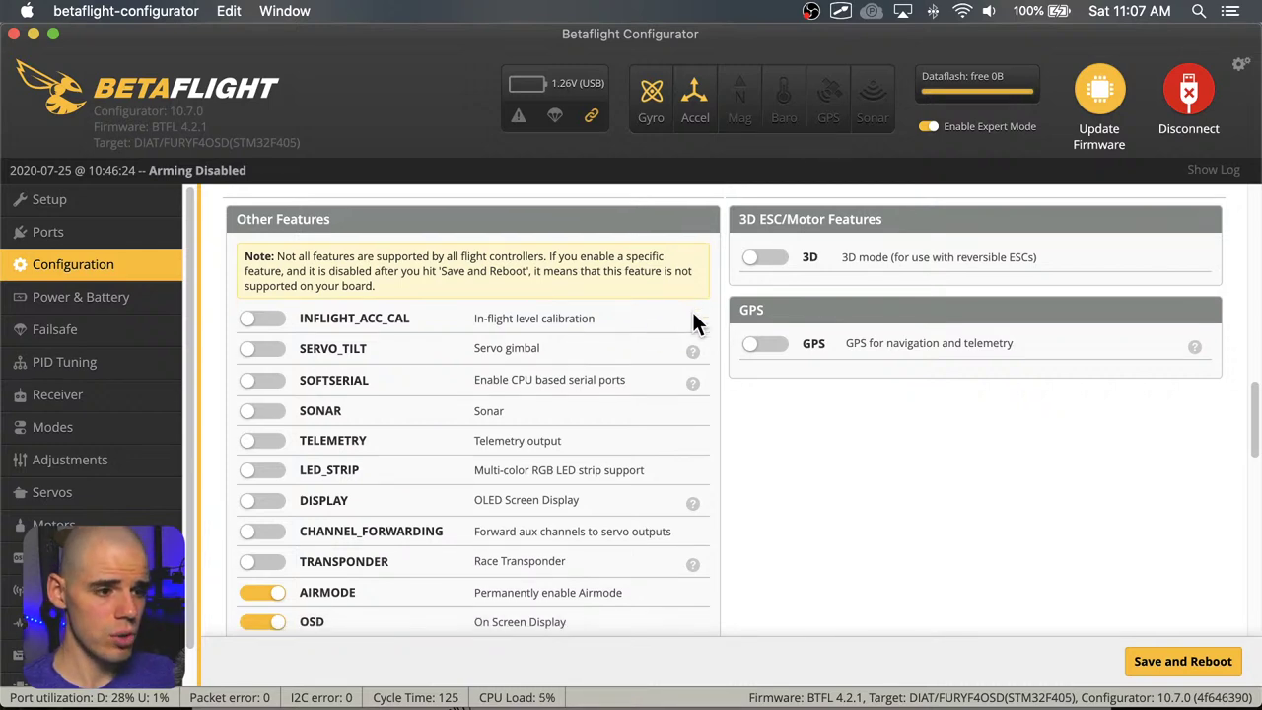
scroll(693, 316, down, 3)
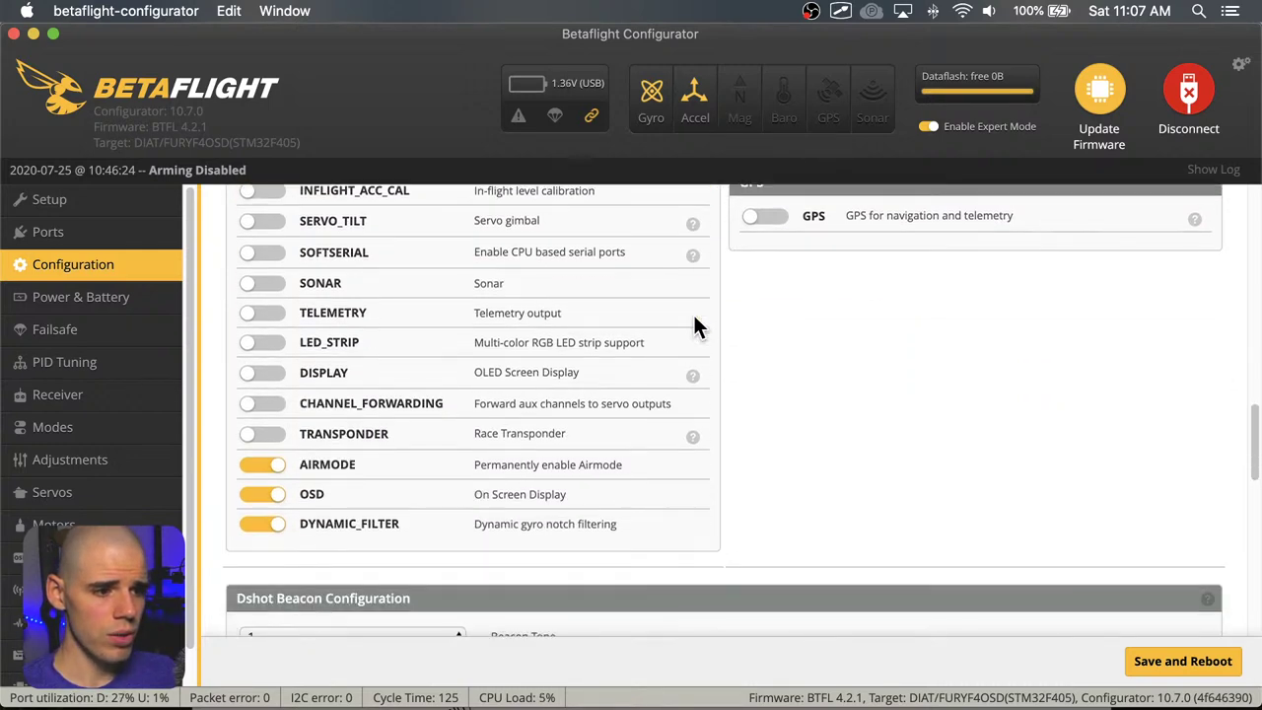
scroll(695, 325, down, 1)
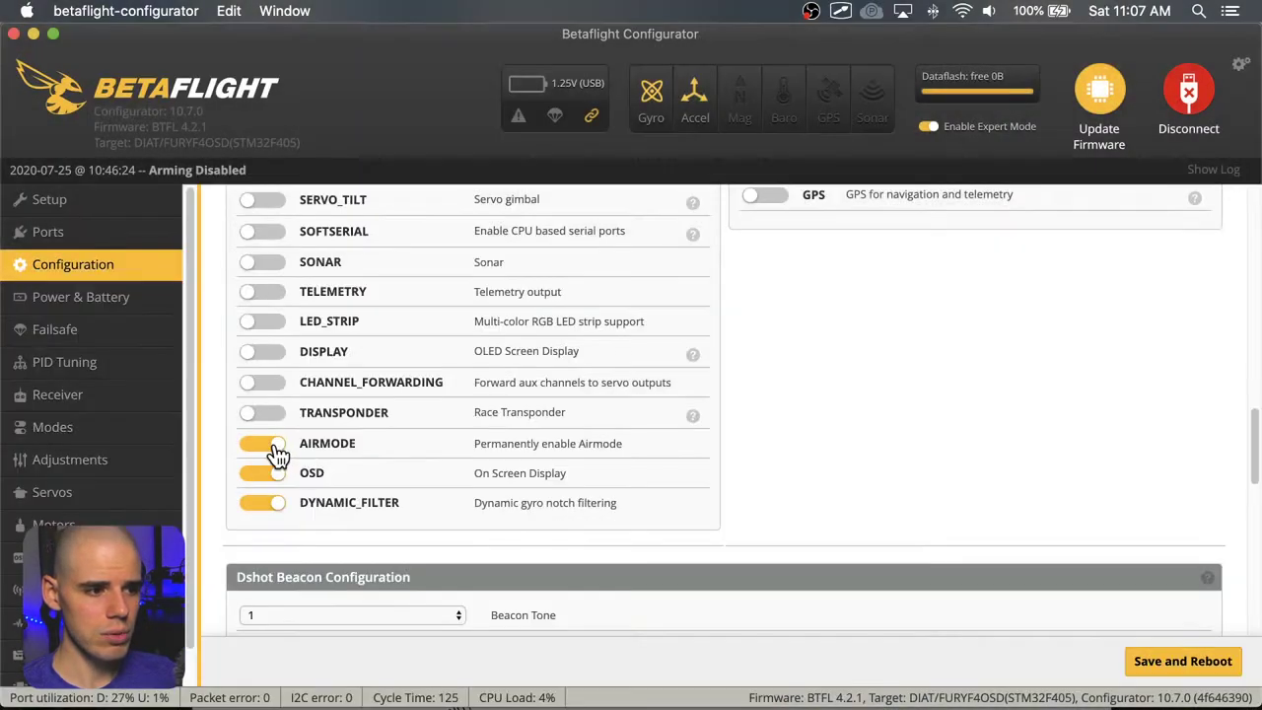
click(276, 448)
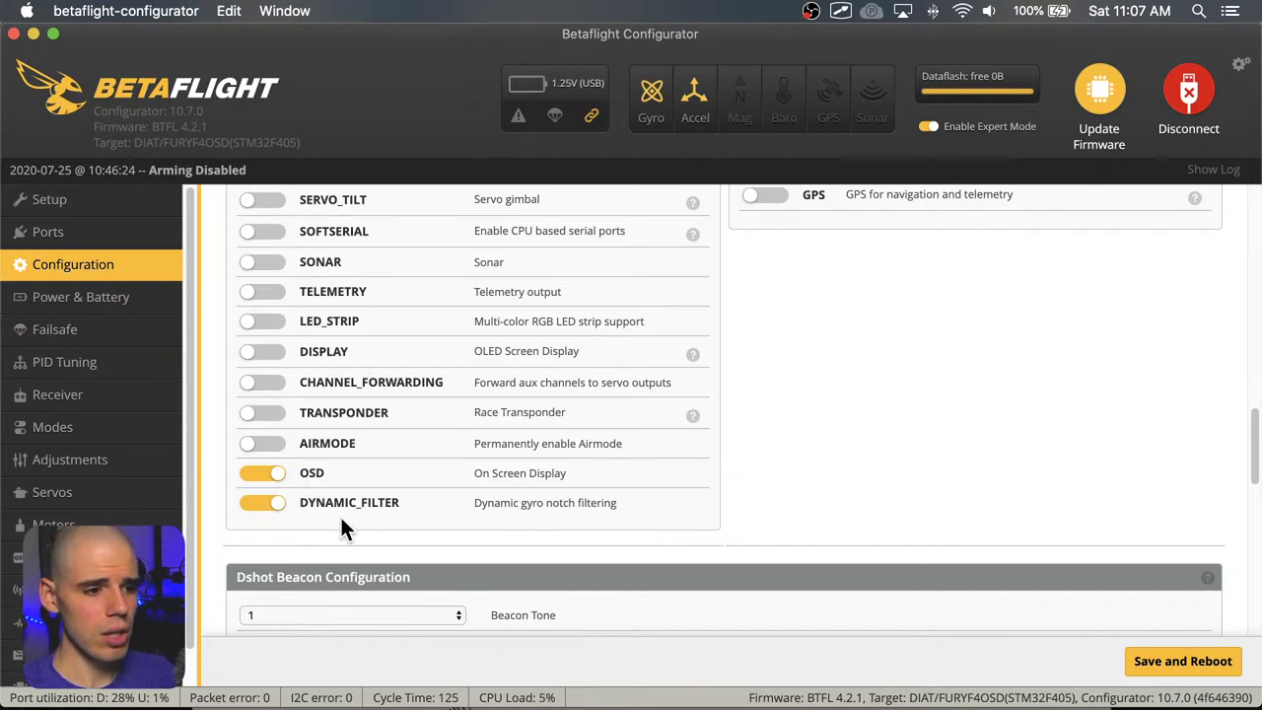
Enable both RX_LOST and RX_SET beeps in the Dshot Beacon Configuration section
scroll(838, 419, down, 5)
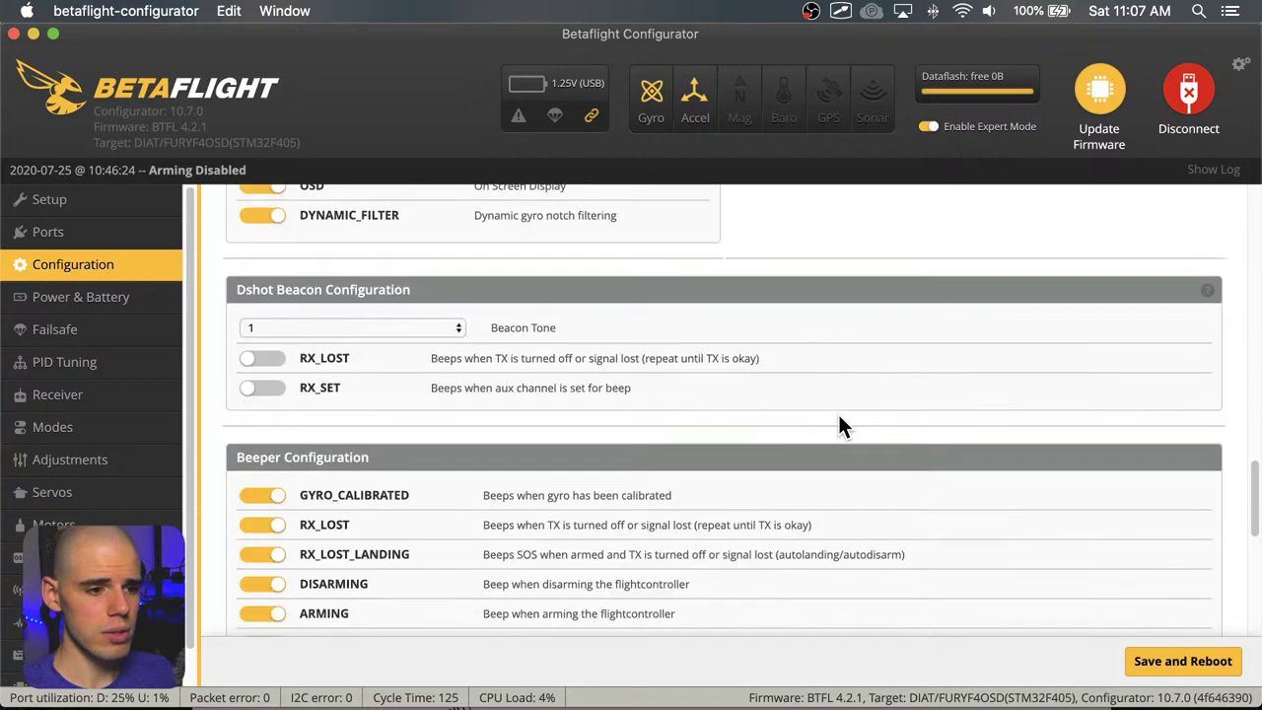
scroll(840, 424, up, 1)
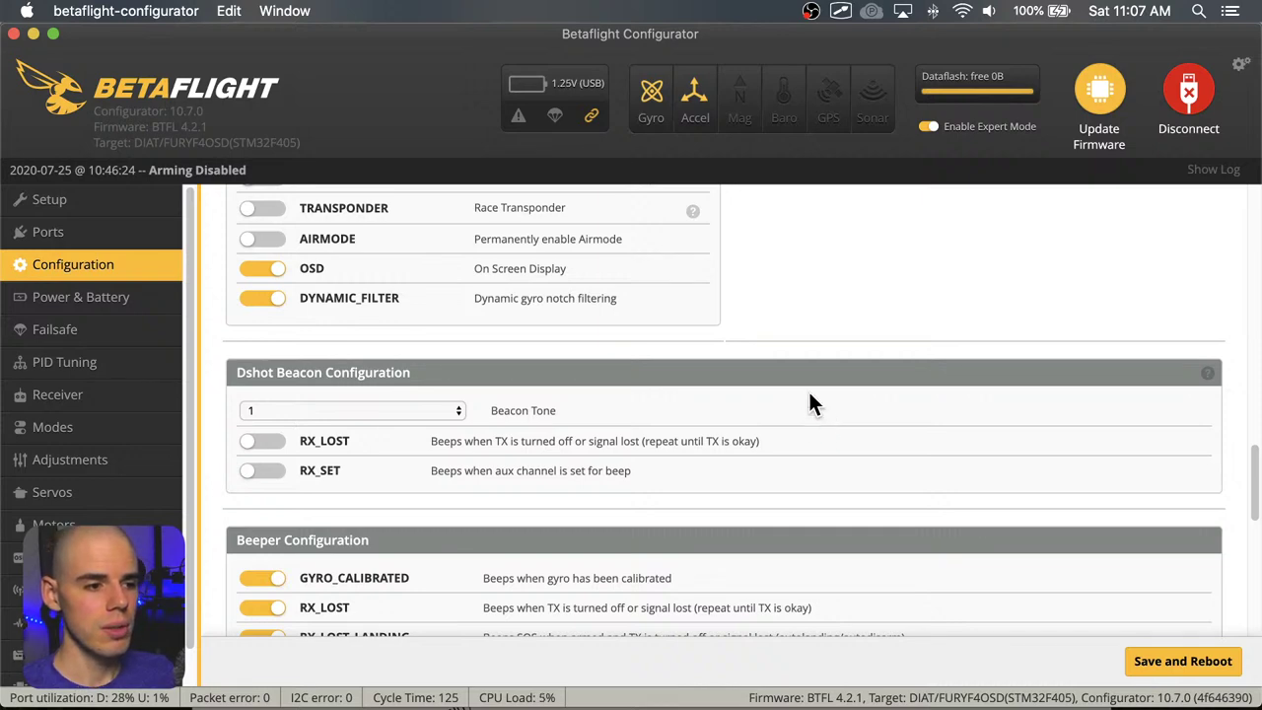
scroll(809, 392, down, 1)
scroll(810, 394, down, 3)
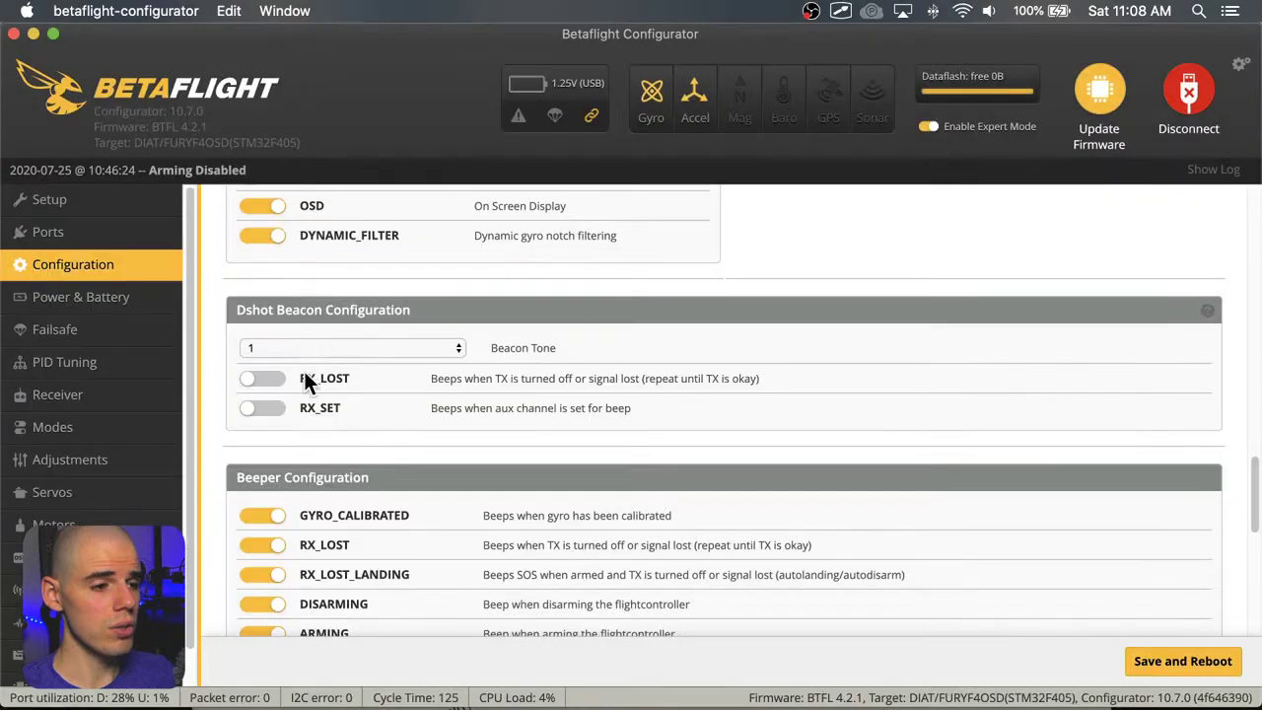
click(268, 380)
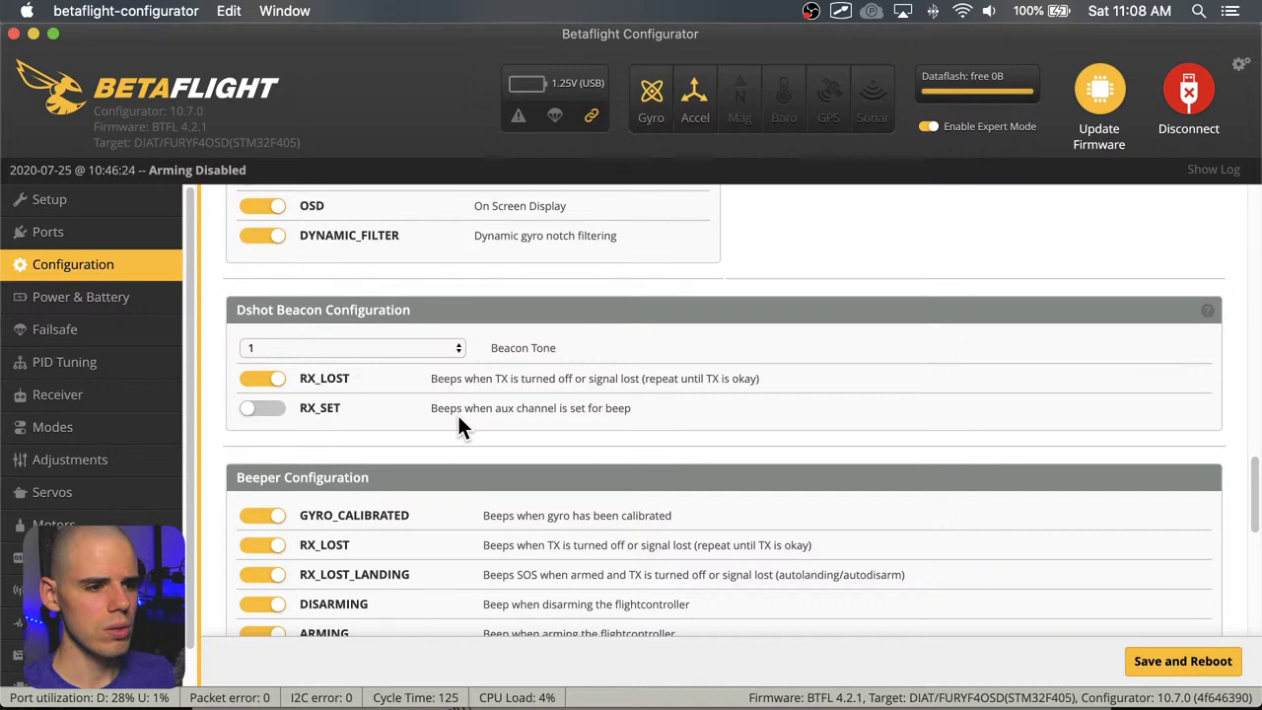
click(260, 412)
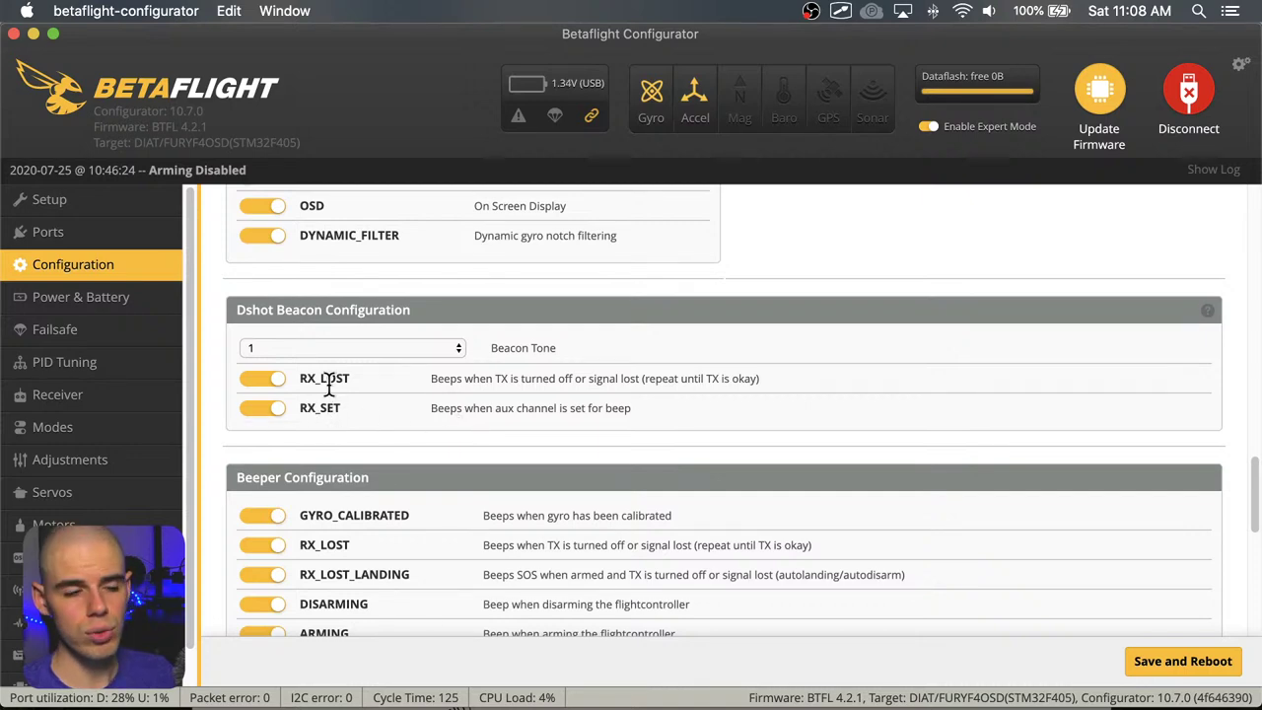
Review the Beeper Configuration options from GYRO_CALIBRATED through RC_SMOOTHING_INIT_FAIL, along with the neighbouring feature settings
scroll(572, 383, down, 2)
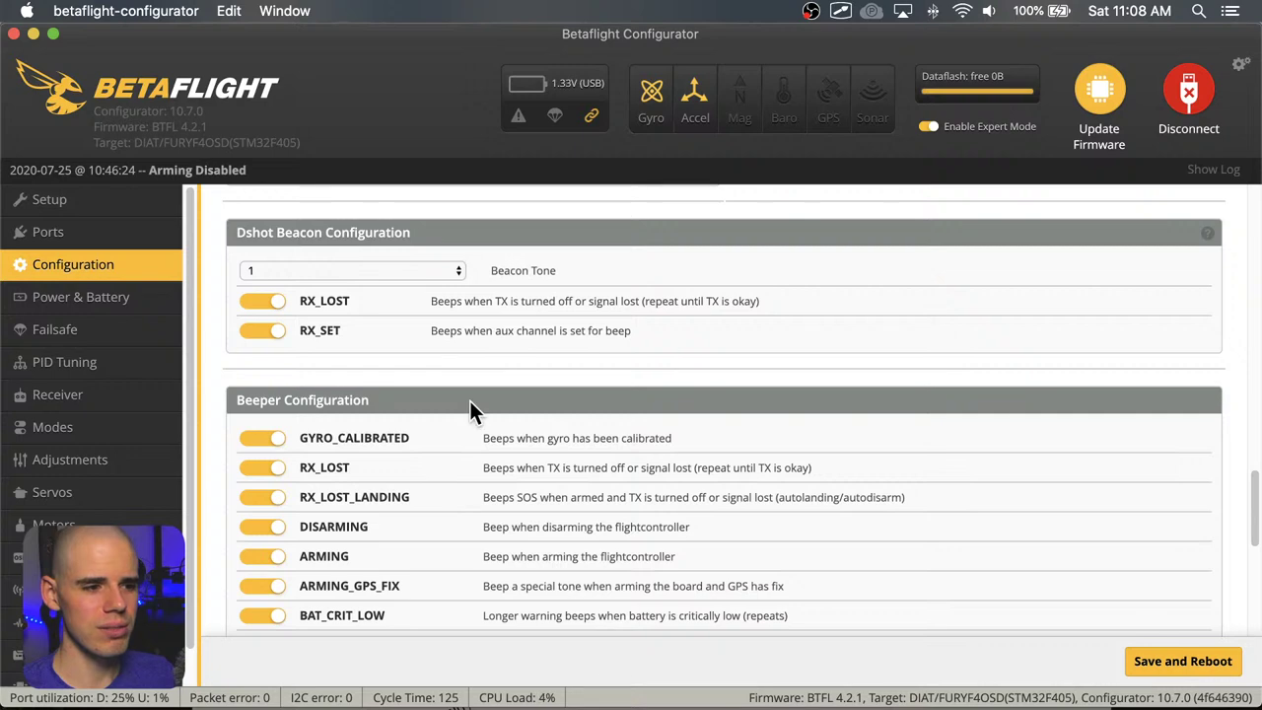
scroll(470, 400, down, 2)
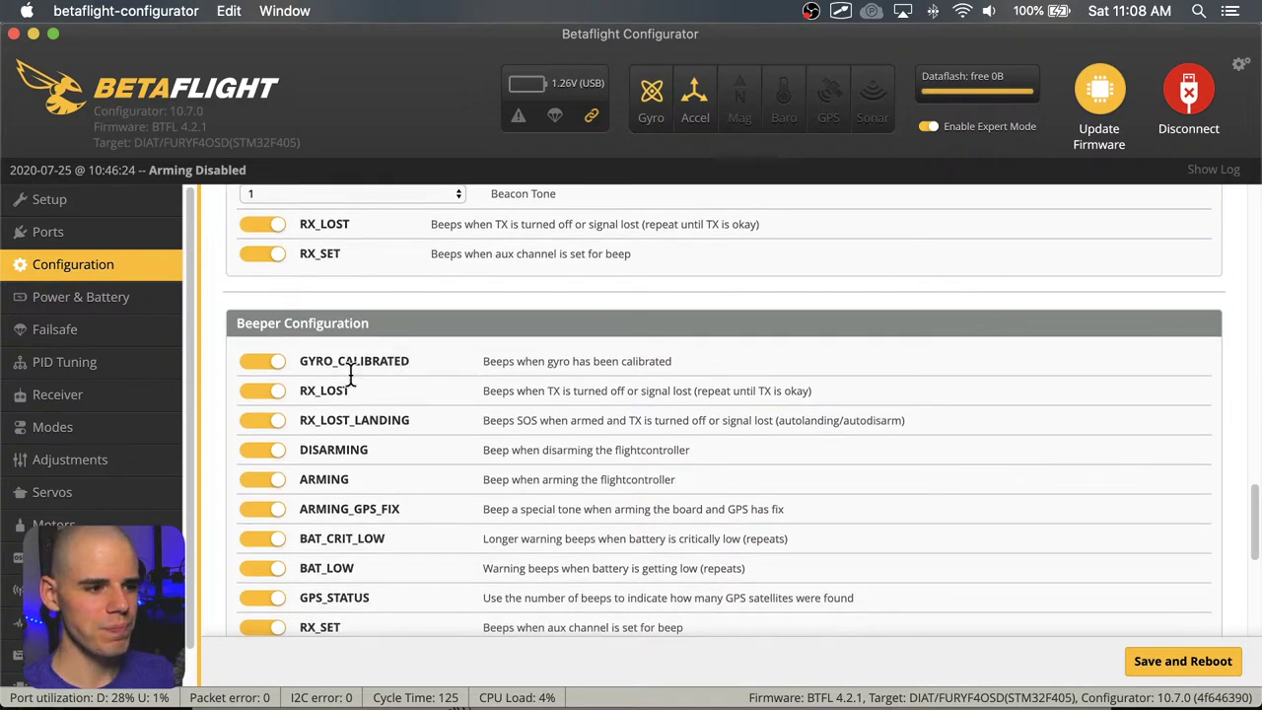
scroll(372, 332, down, 1)
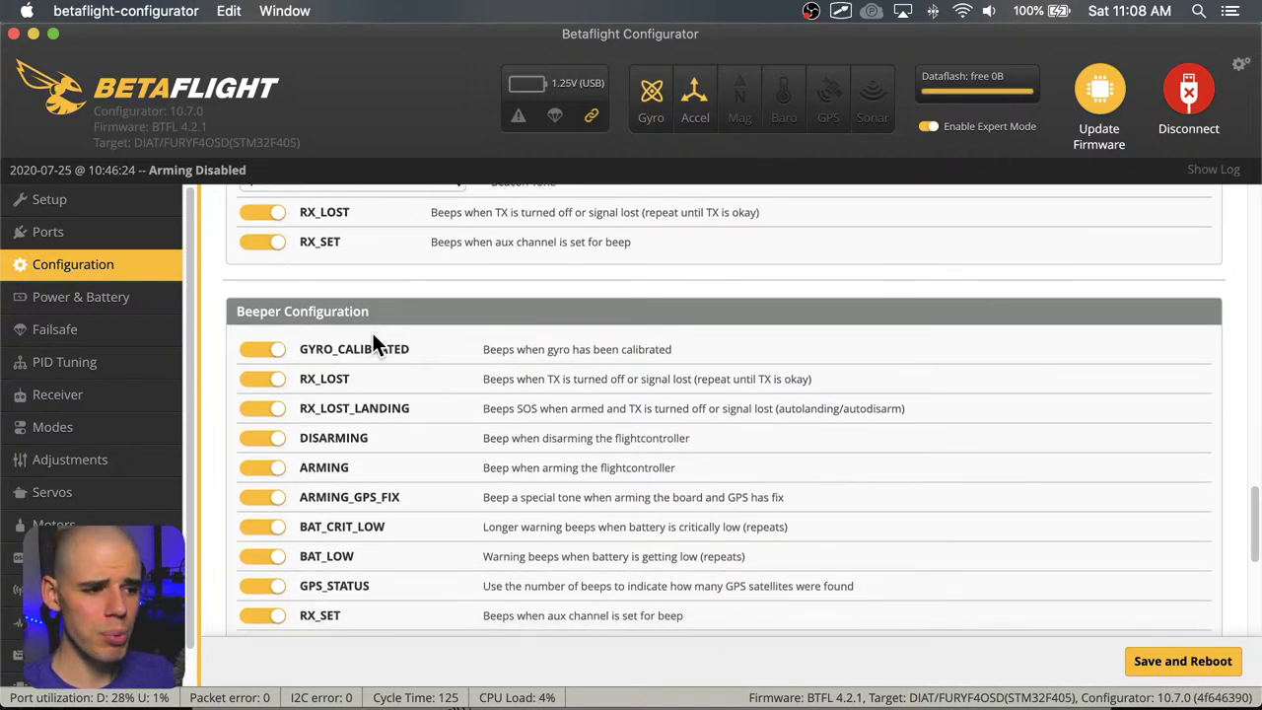
scroll(372, 332, down, 3)
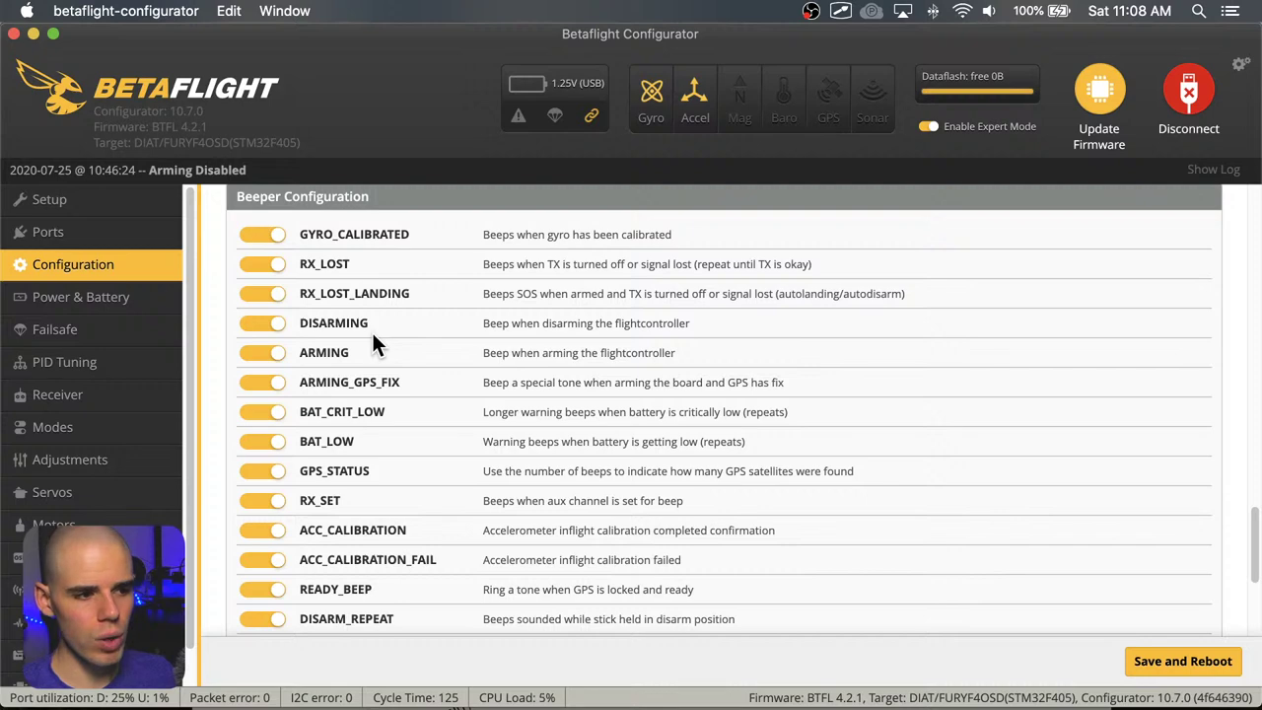
scroll(363, 384, down, 3)
scroll(362, 391, down, 4)
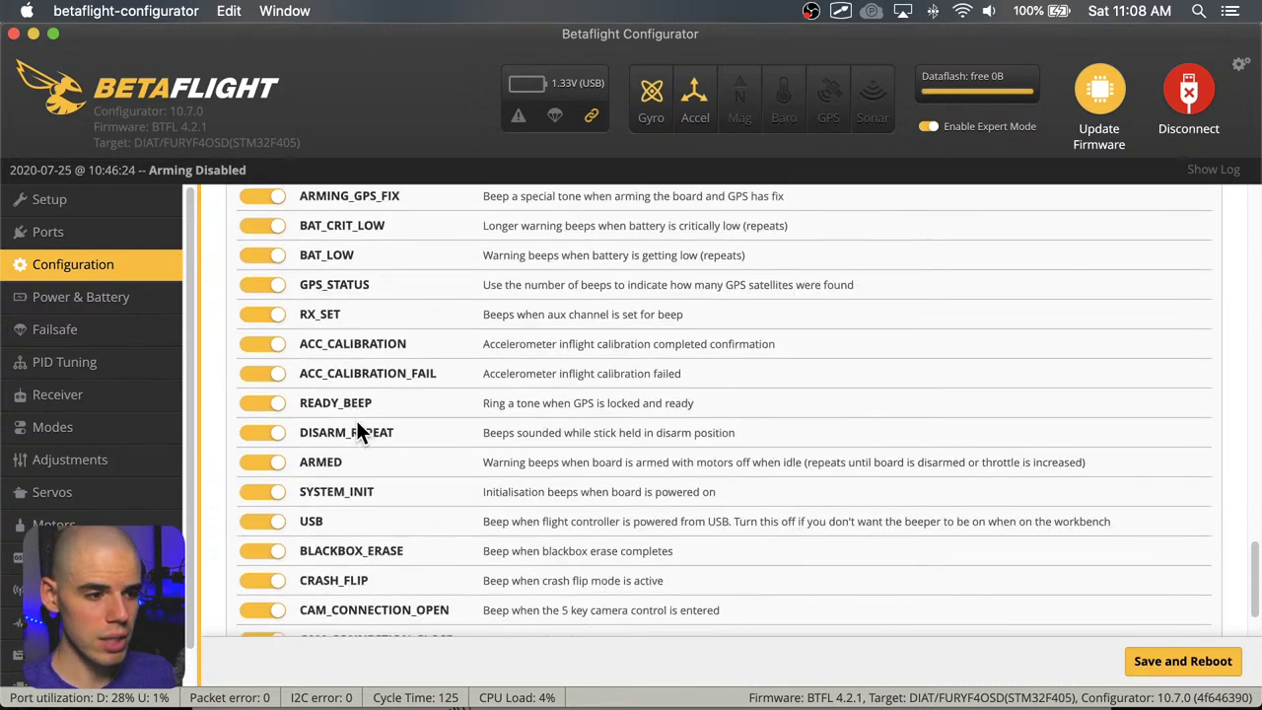
scroll(357, 424, up, 10)
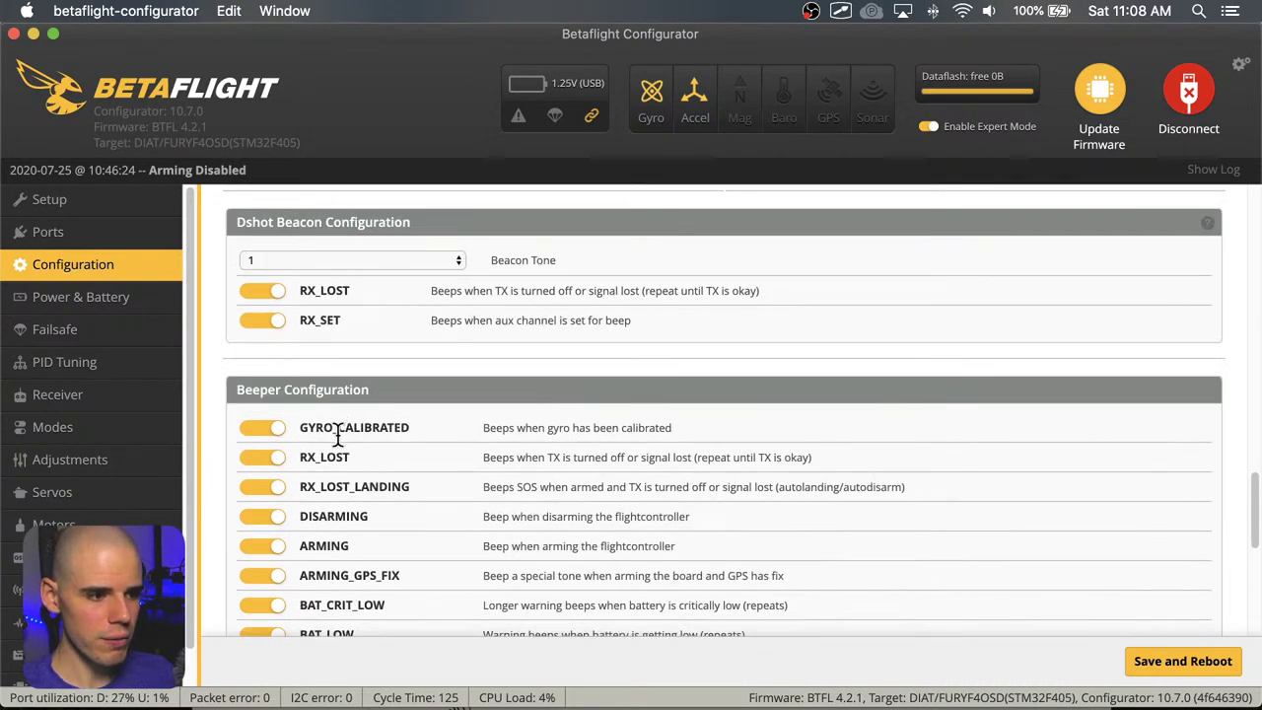
scroll(337, 435, down, 3)
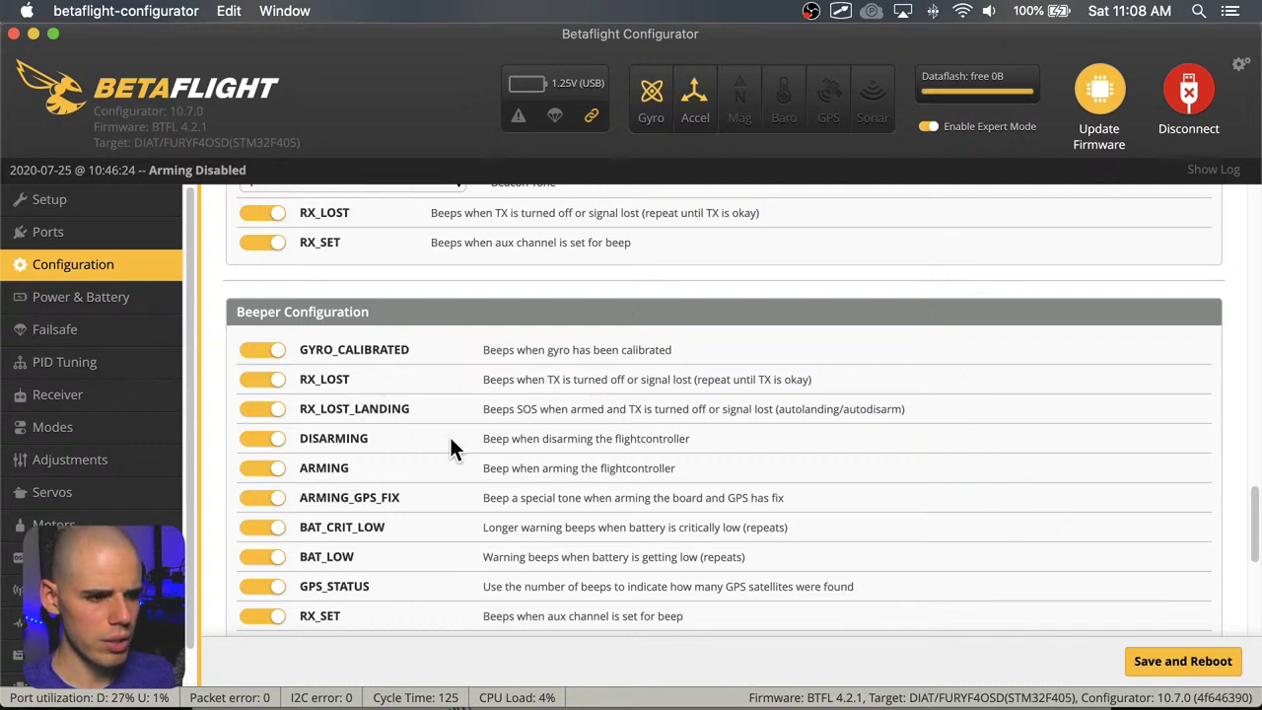
scroll(451, 445, down, 2)
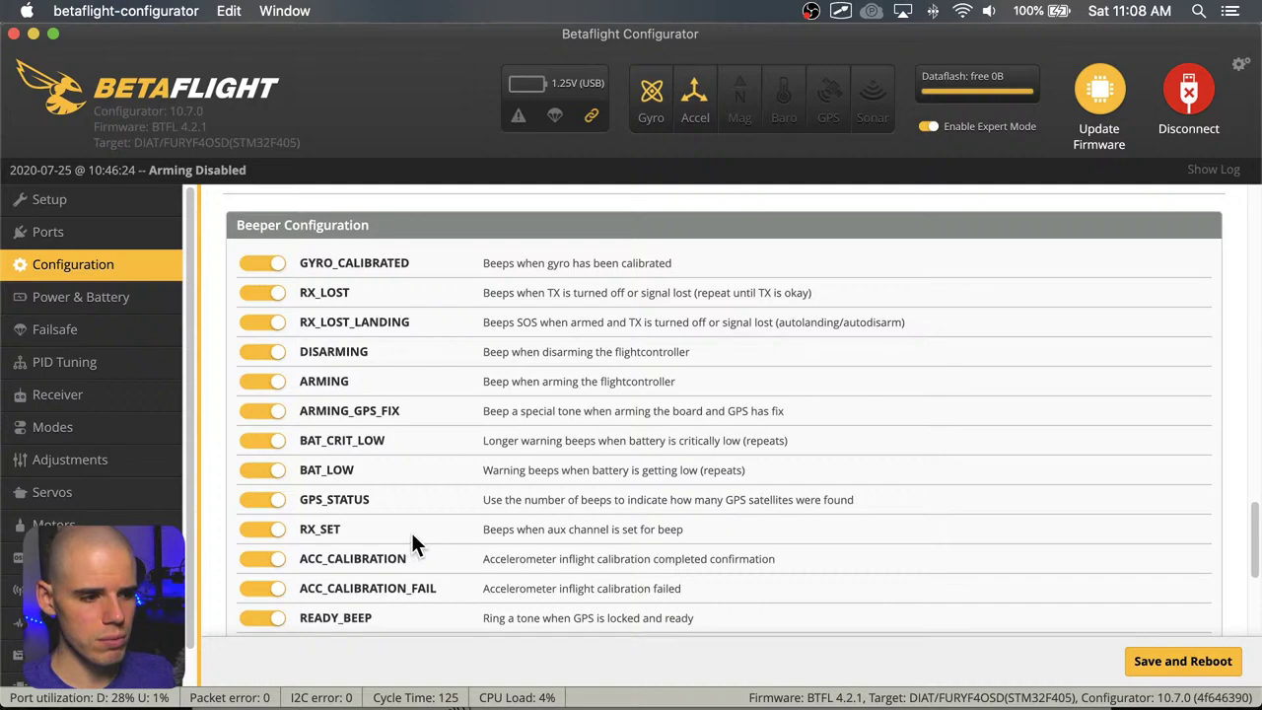
scroll(522, 503, down, 4)
scroll(522, 503, up, 9)
scroll(686, 479, up, 5)
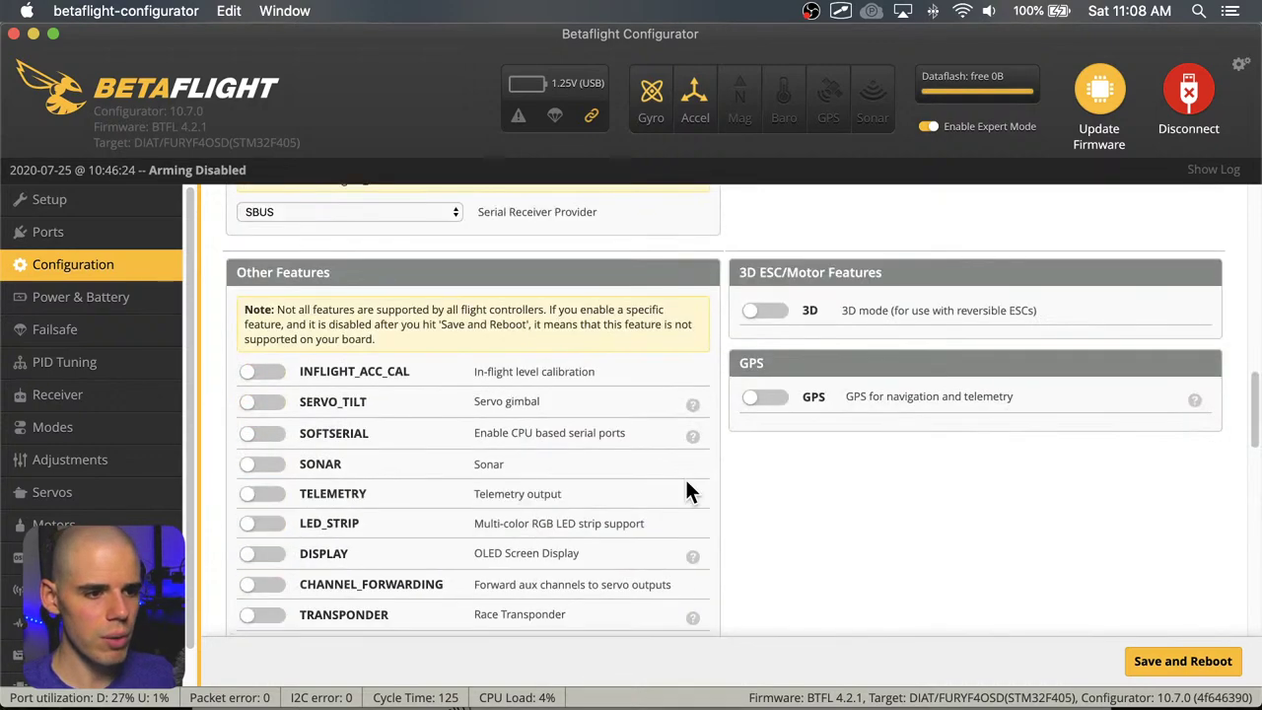
scroll(685, 479, down, 10)
scroll(703, 472, up, 1)
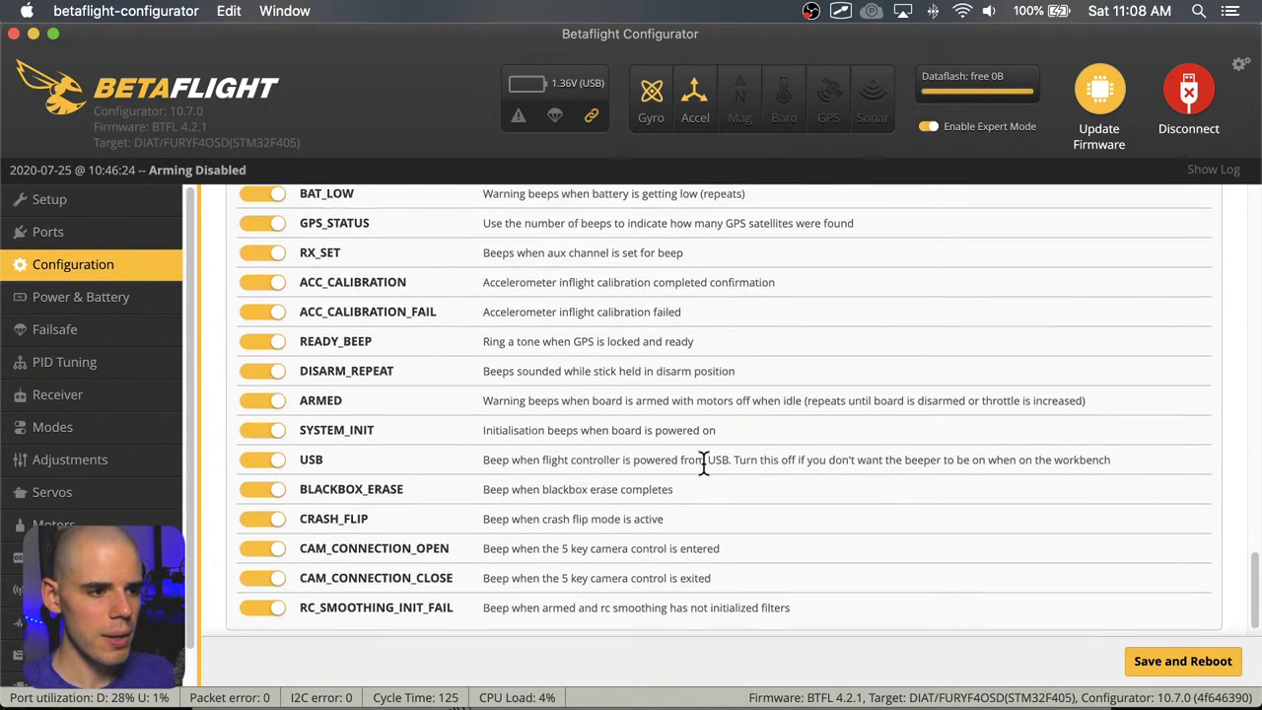
scroll(702, 471, down, 1)
Check the settings back up to the Mixer section, and save the configuration with a reboot of the flight controller
scroll(702, 472, up, 5)
scroll(702, 462, up, 10)
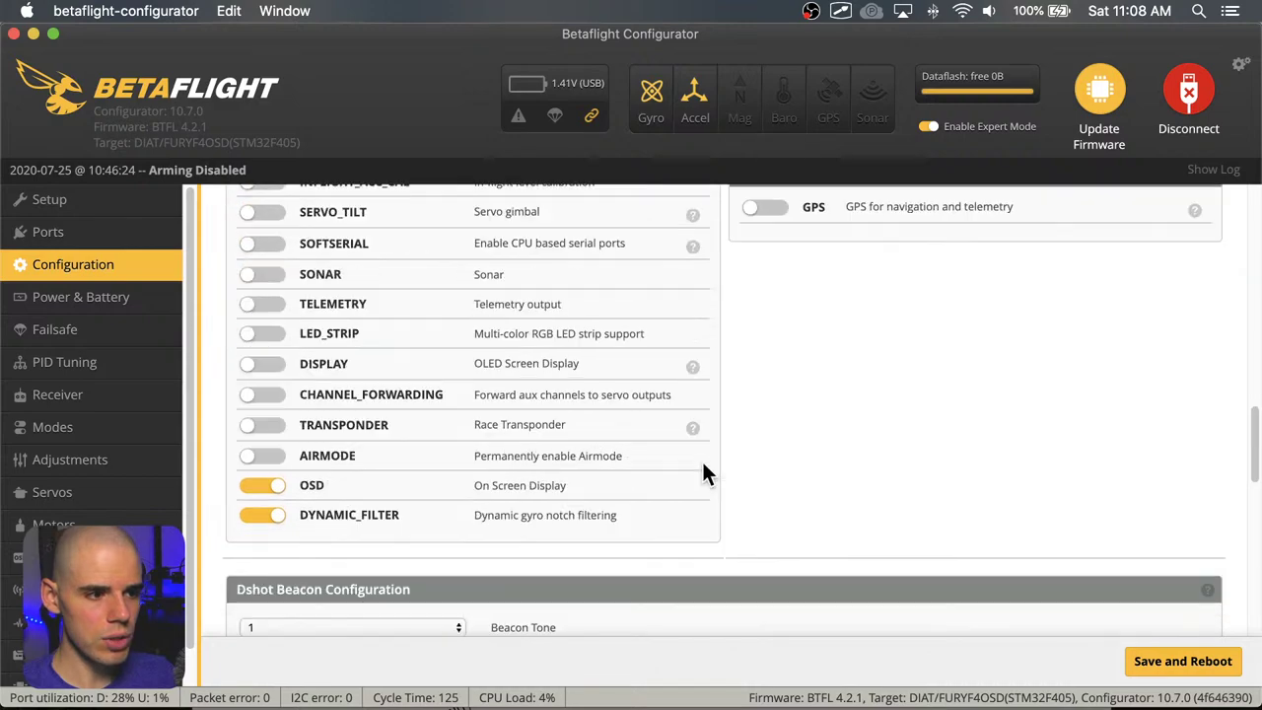
scroll(702, 464, up, 6)
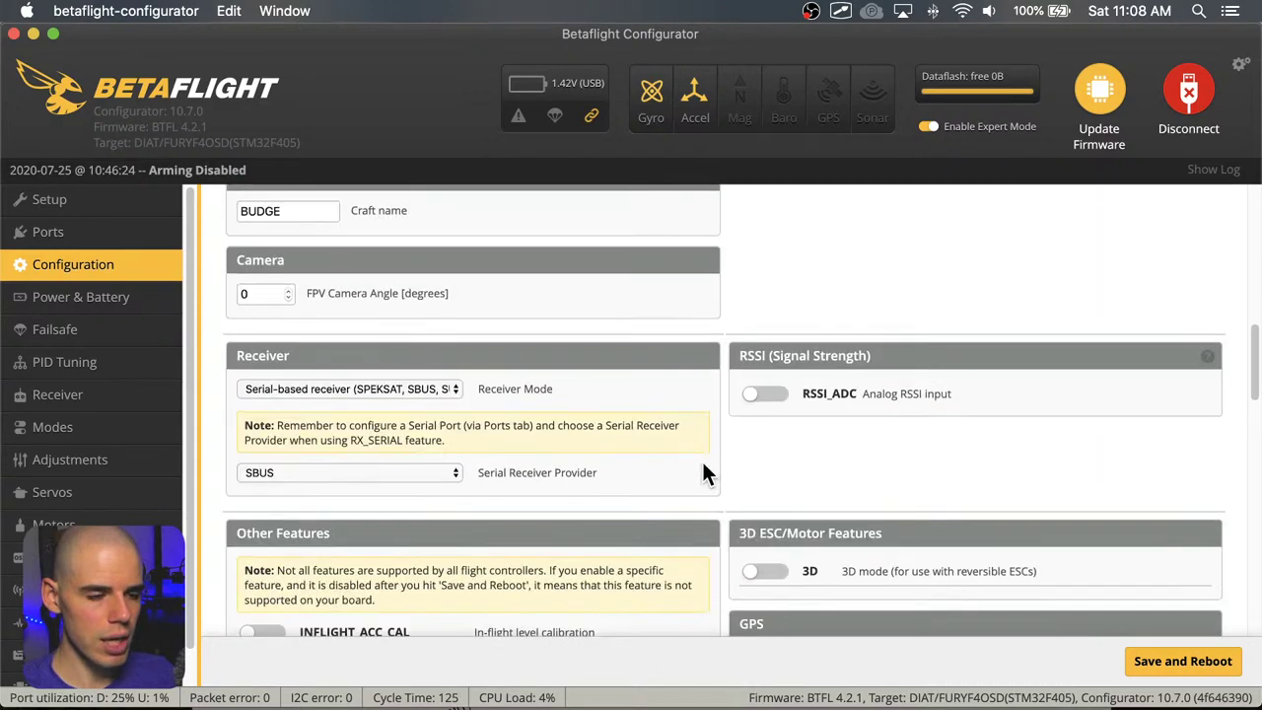
scroll(702, 463, up, 8)
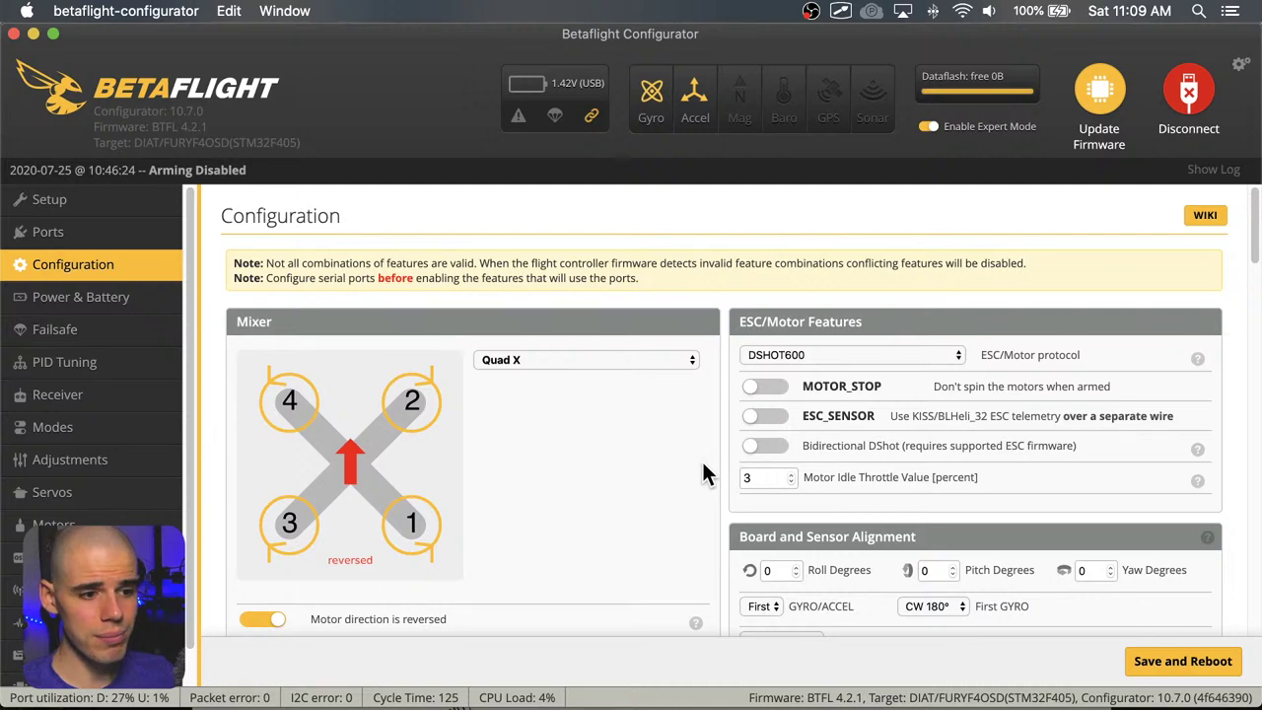
click(1183, 662)
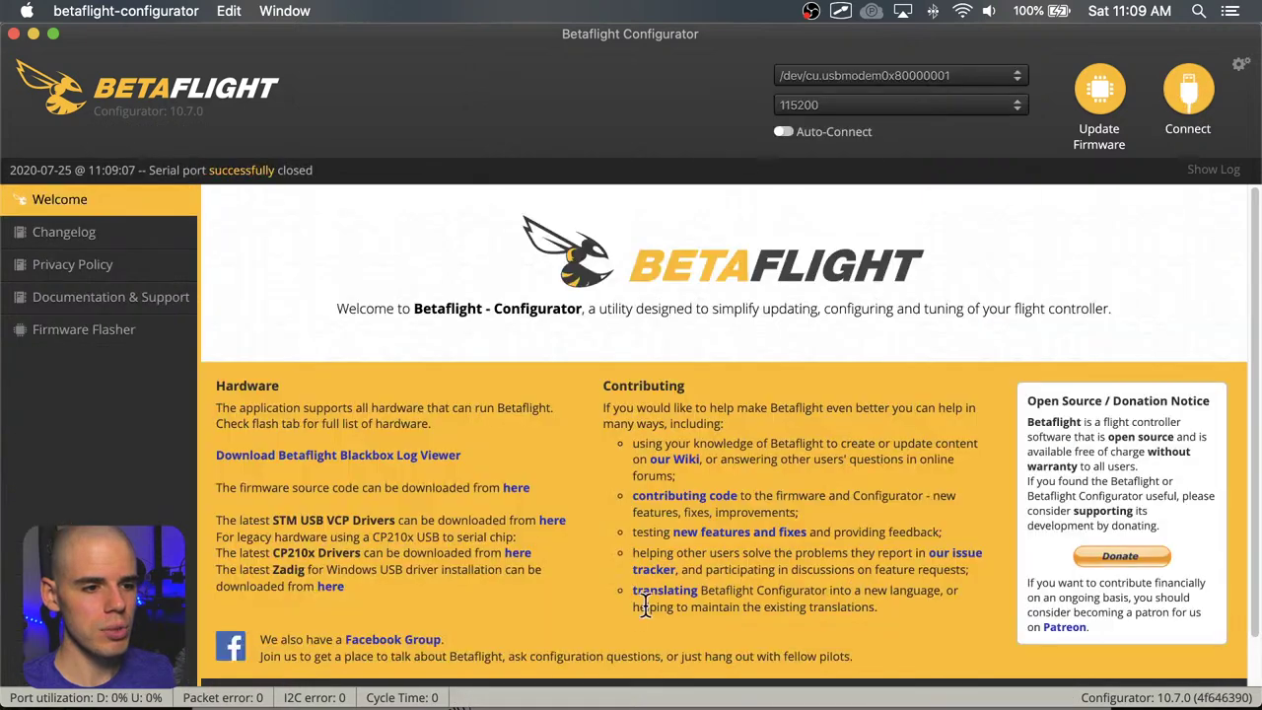
Connect to the flight controller through the serial port /dev/tty.usbmodem0x80000001 instead of the cu port
click(1201, 110)
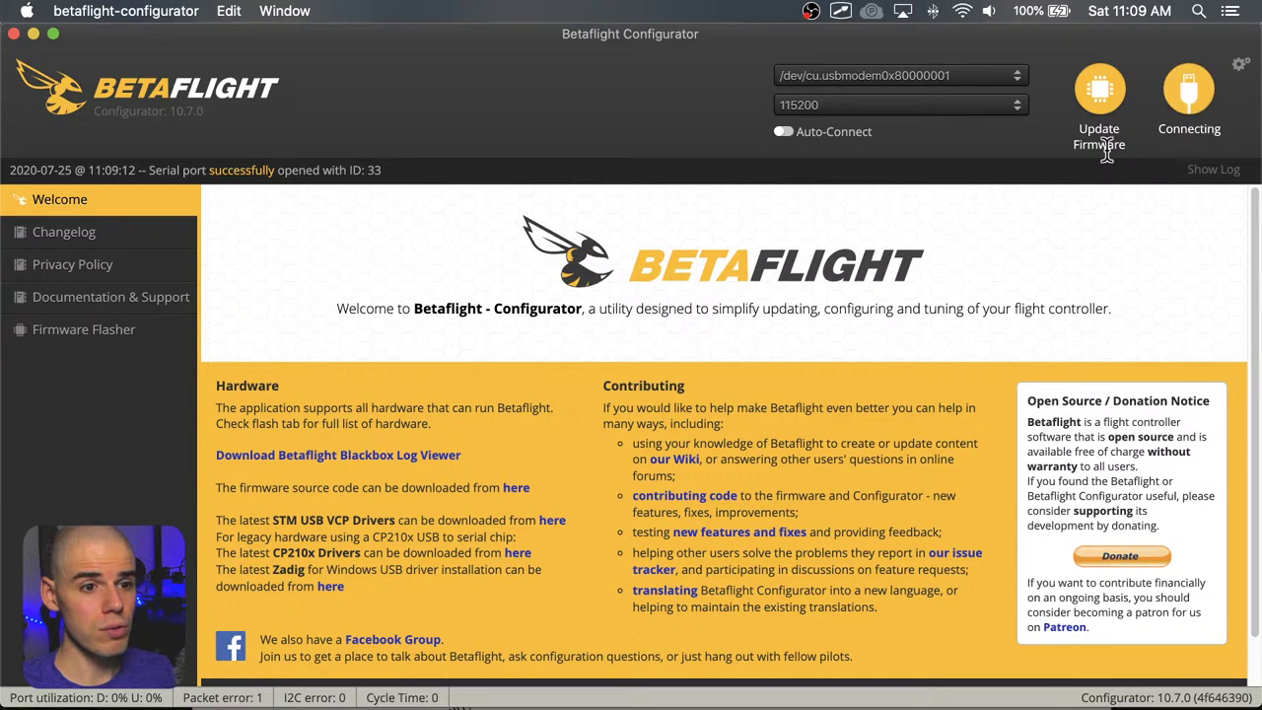
click(1195, 99)
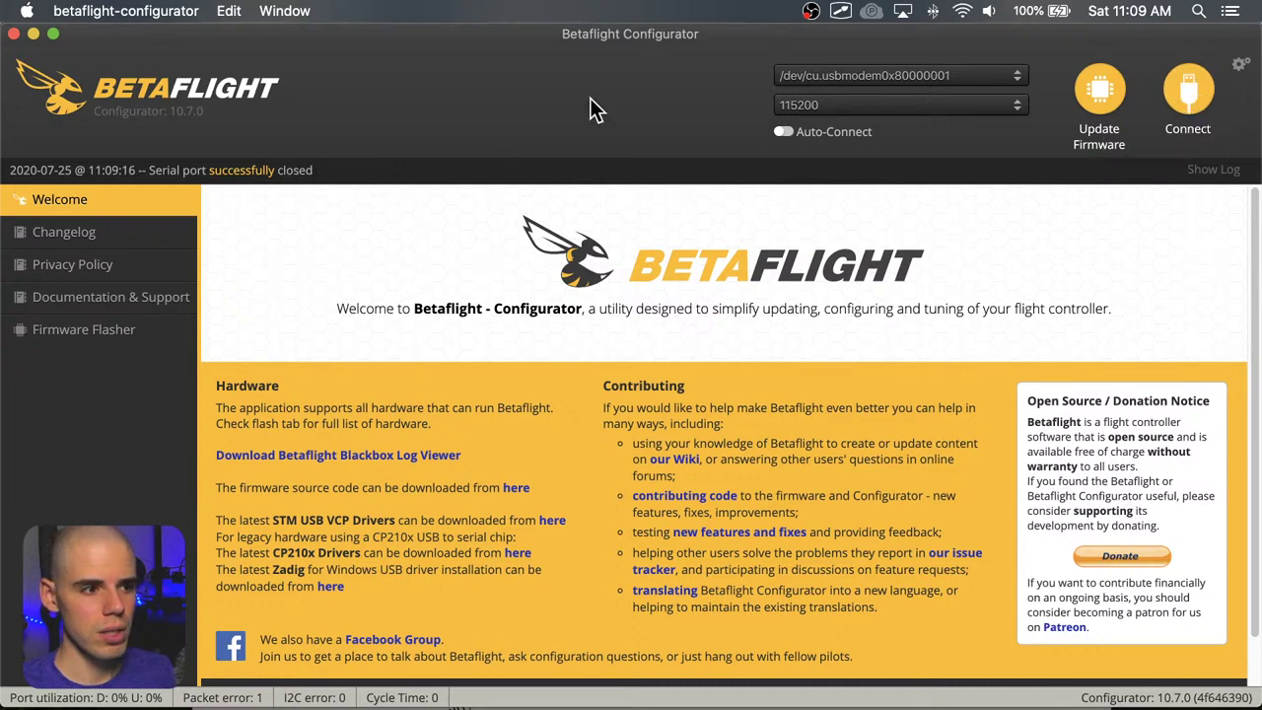
click(967, 71)
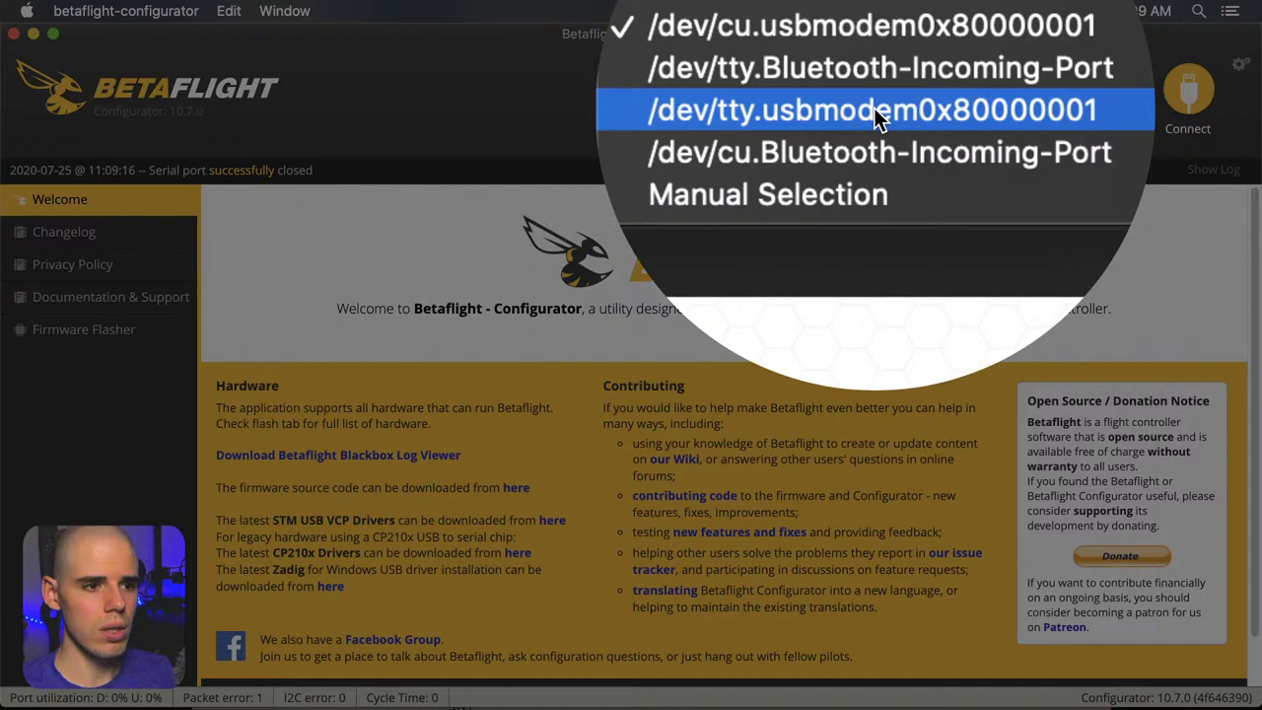
click(874, 108)
click(1187, 92)
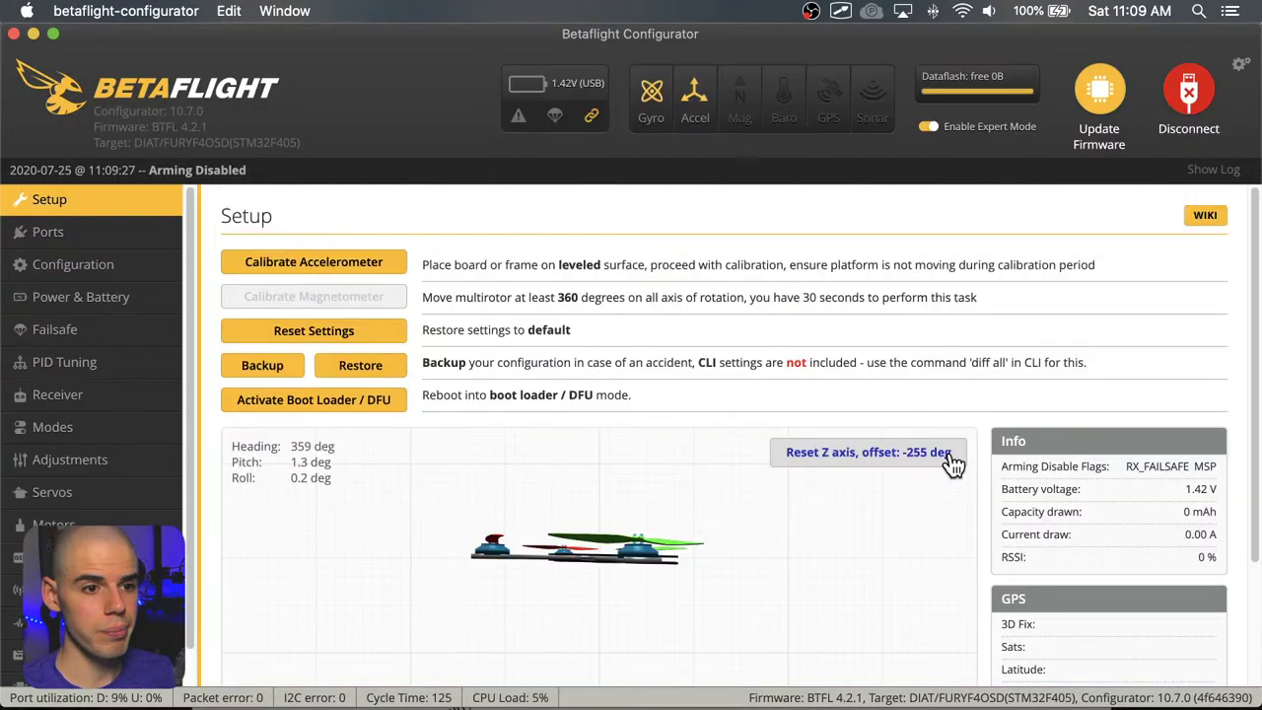
Review the saved Configuration settings from the Mixer section through the Dshot Beacon Configuration section
click(112, 276)
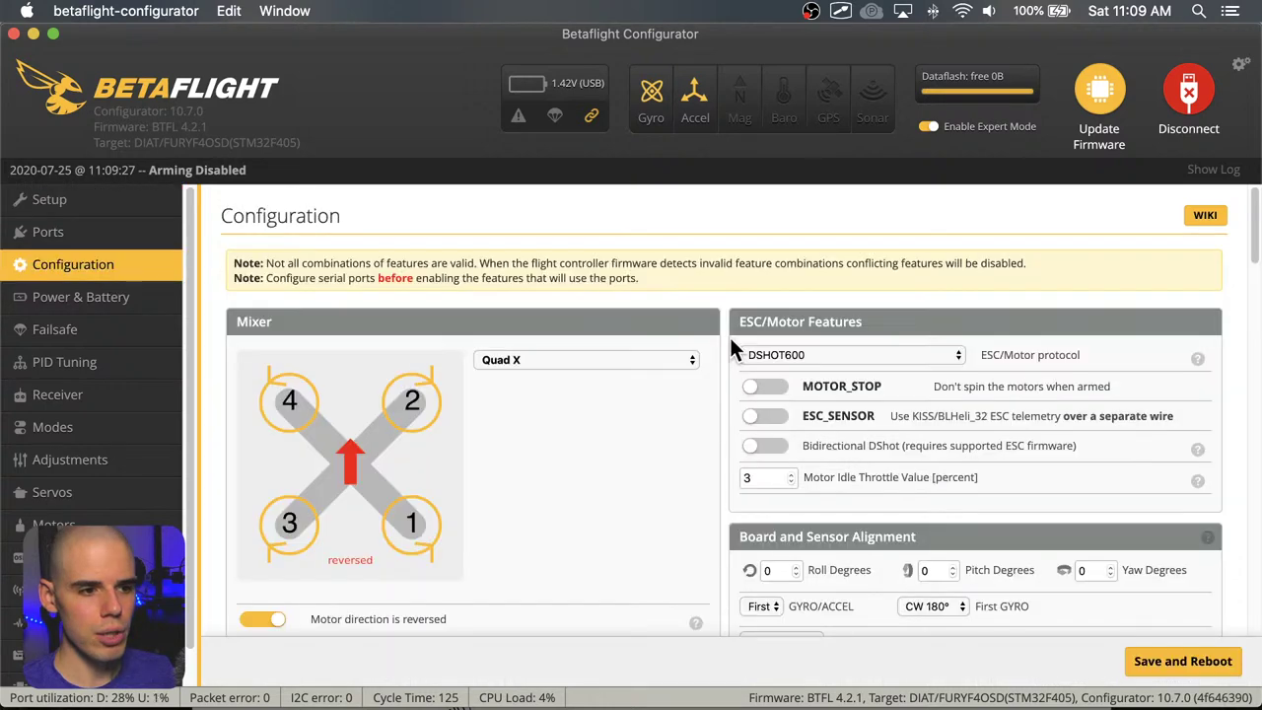
scroll(730, 337, down, 2)
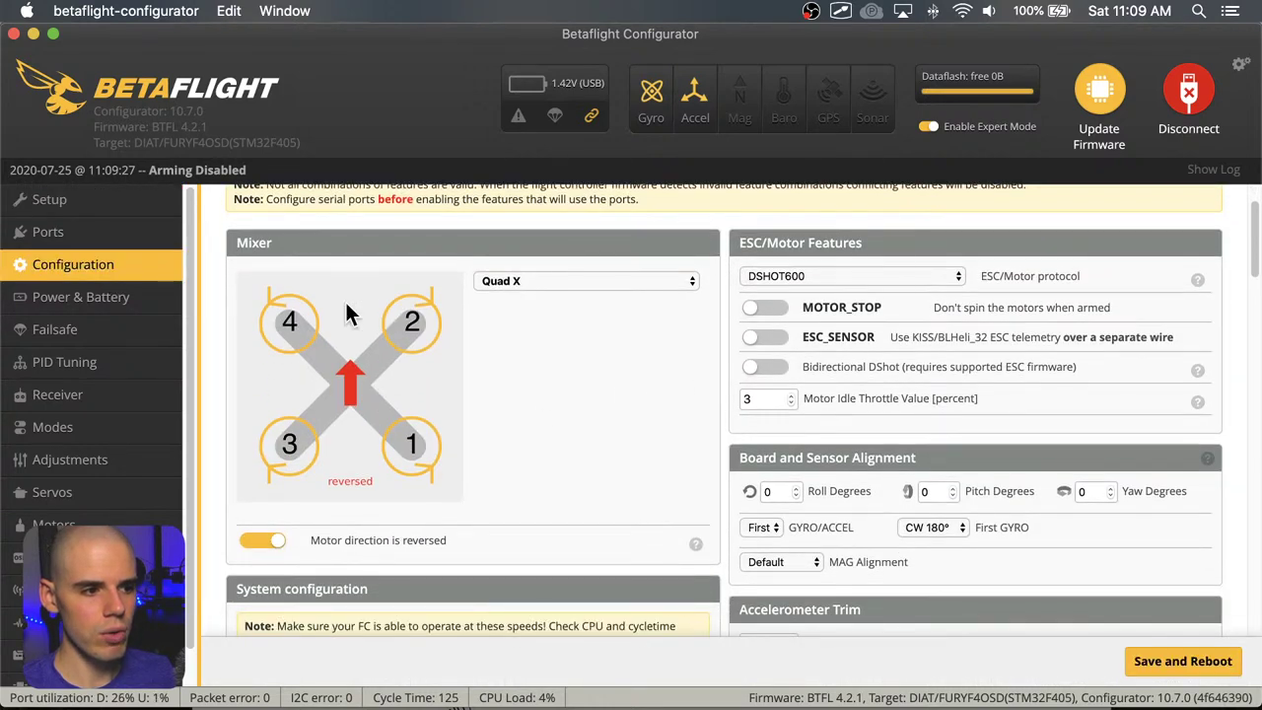
scroll(707, 452, down, 4)
scroll(706, 453, down, 5)
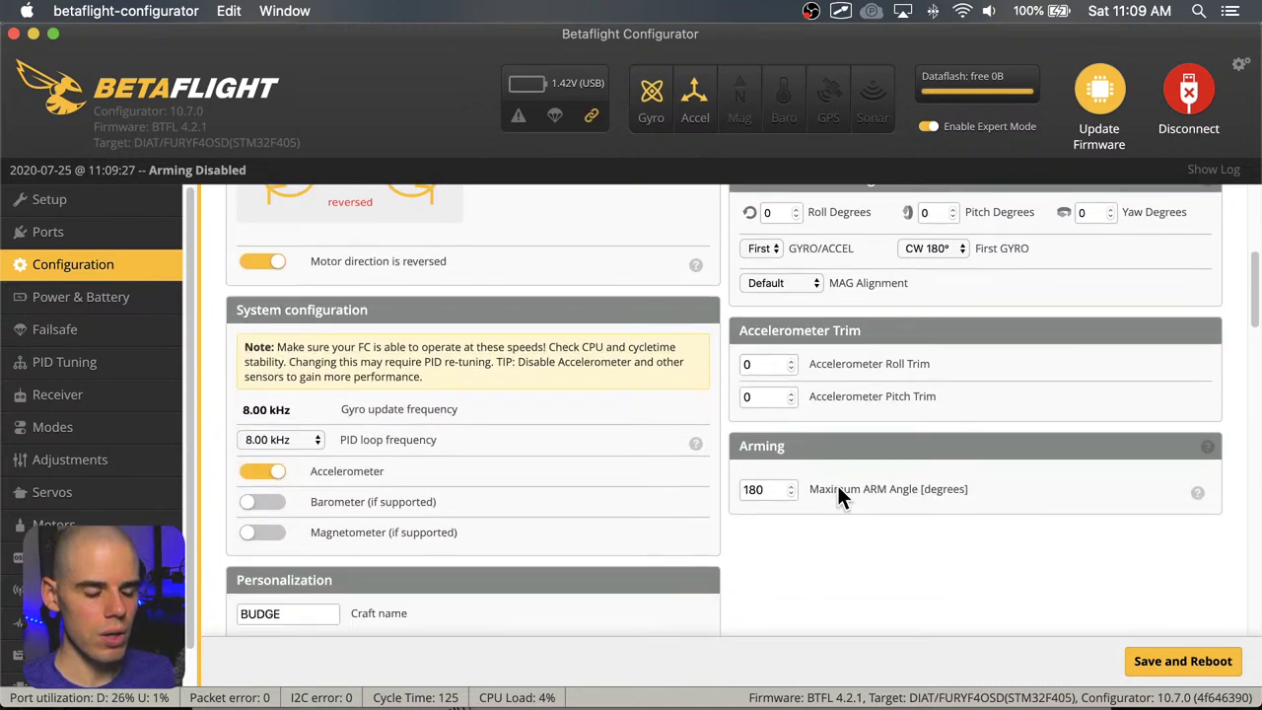
scroll(837, 493, down, 2)
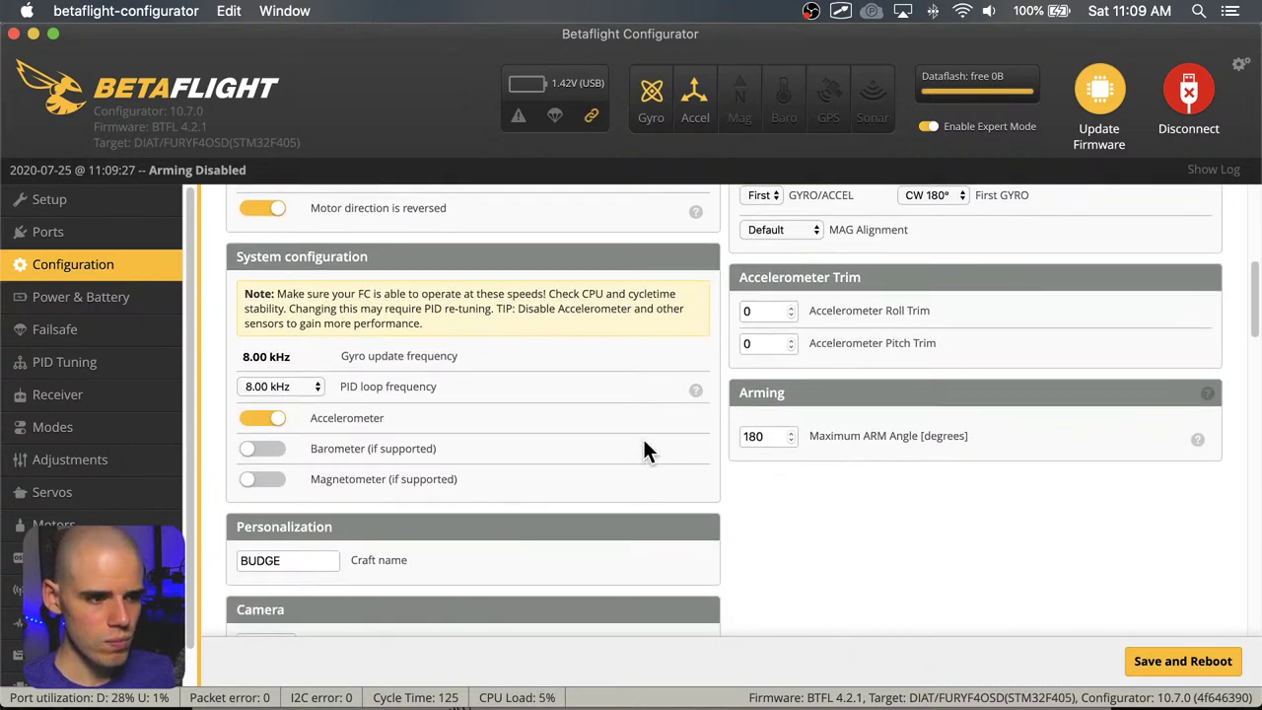
scroll(643, 451, down, 1)
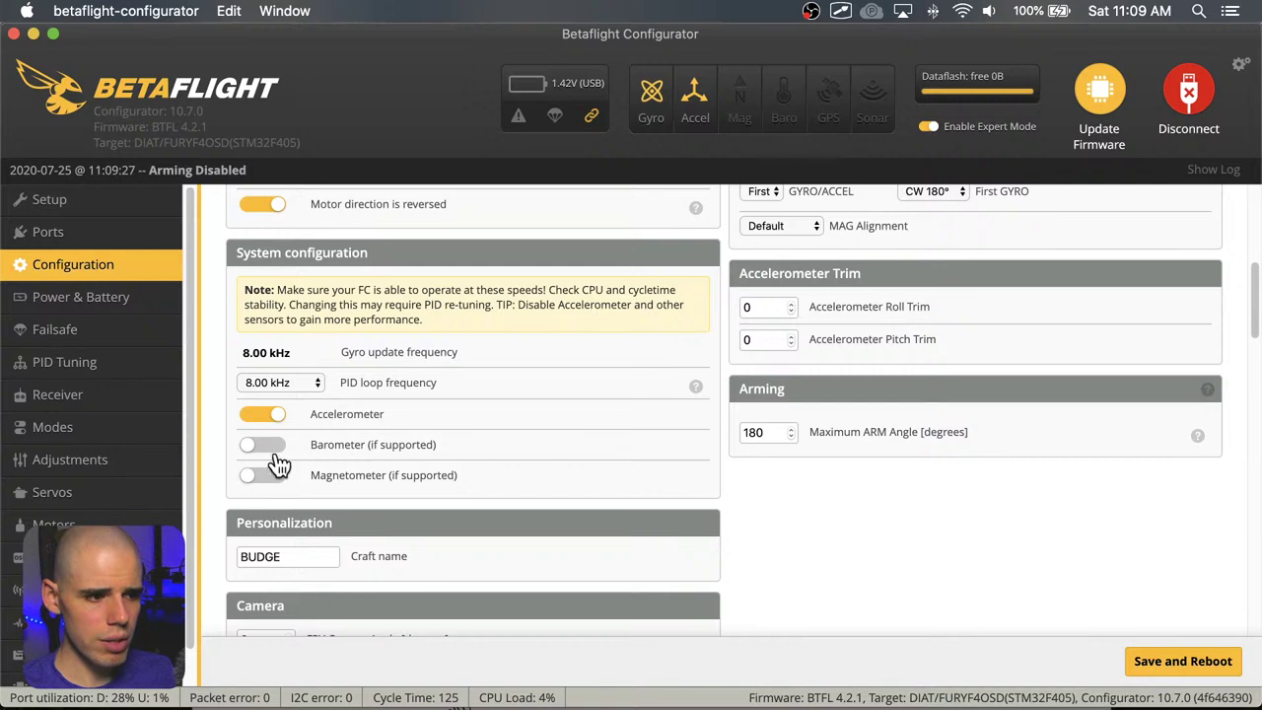
scroll(617, 459, down, 2)
scroll(613, 457, down, 3)
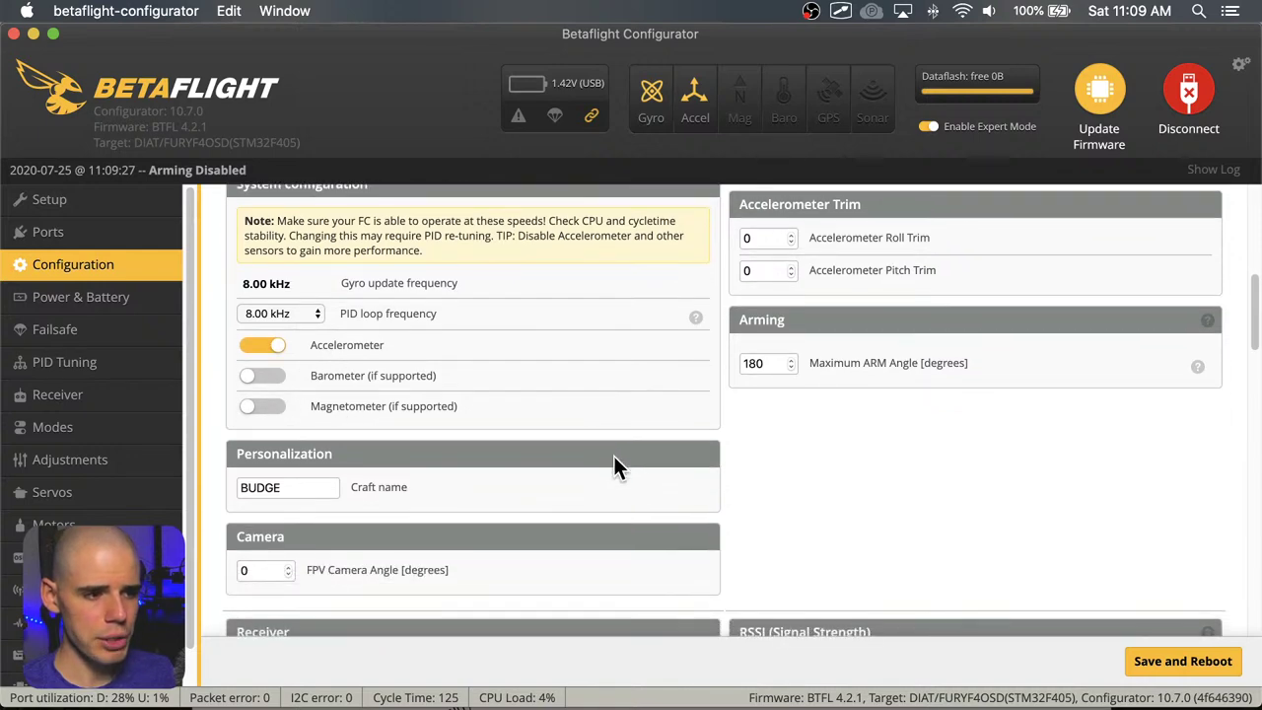
scroll(614, 468, down, 6)
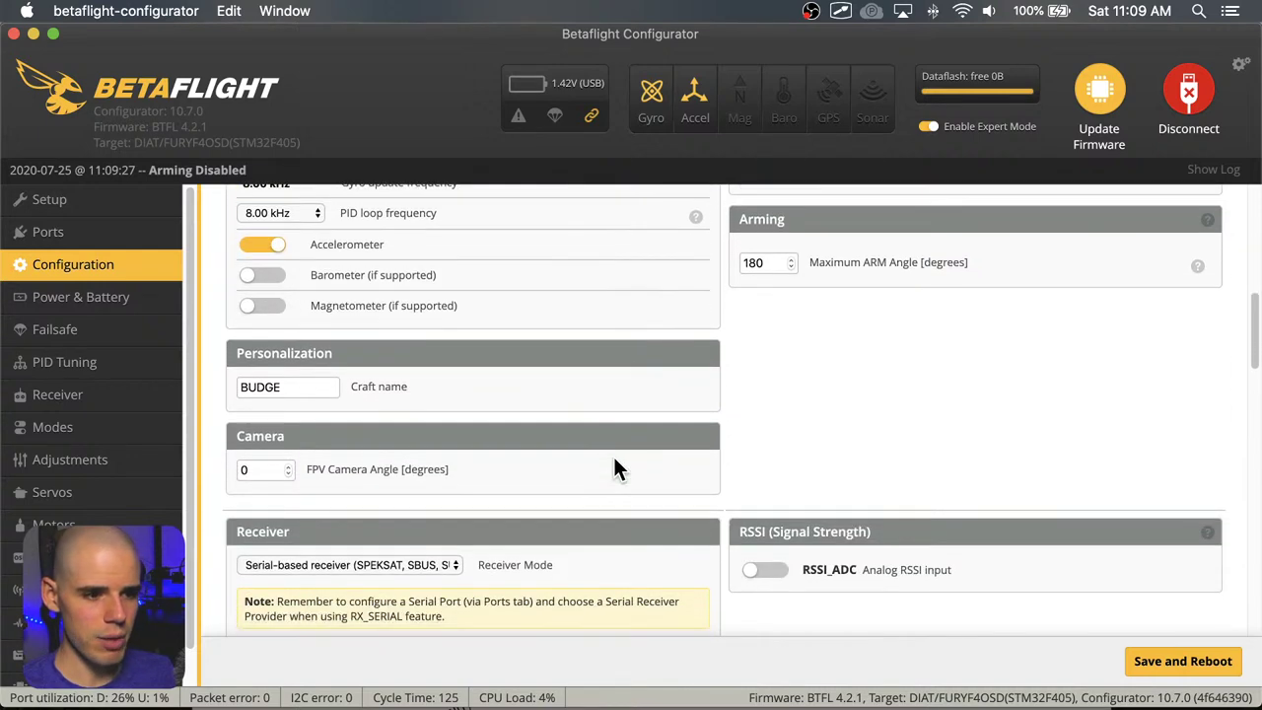
scroll(613, 472, down, 14)
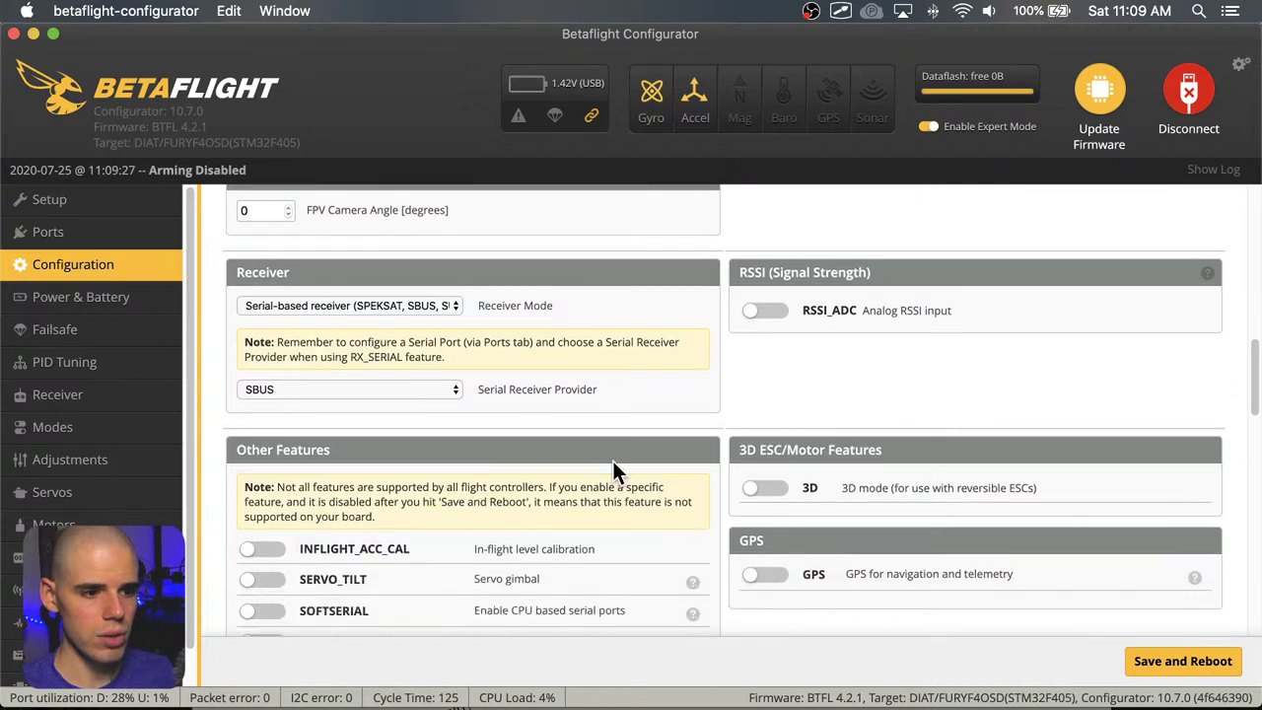
scroll(612, 471, down, 1)
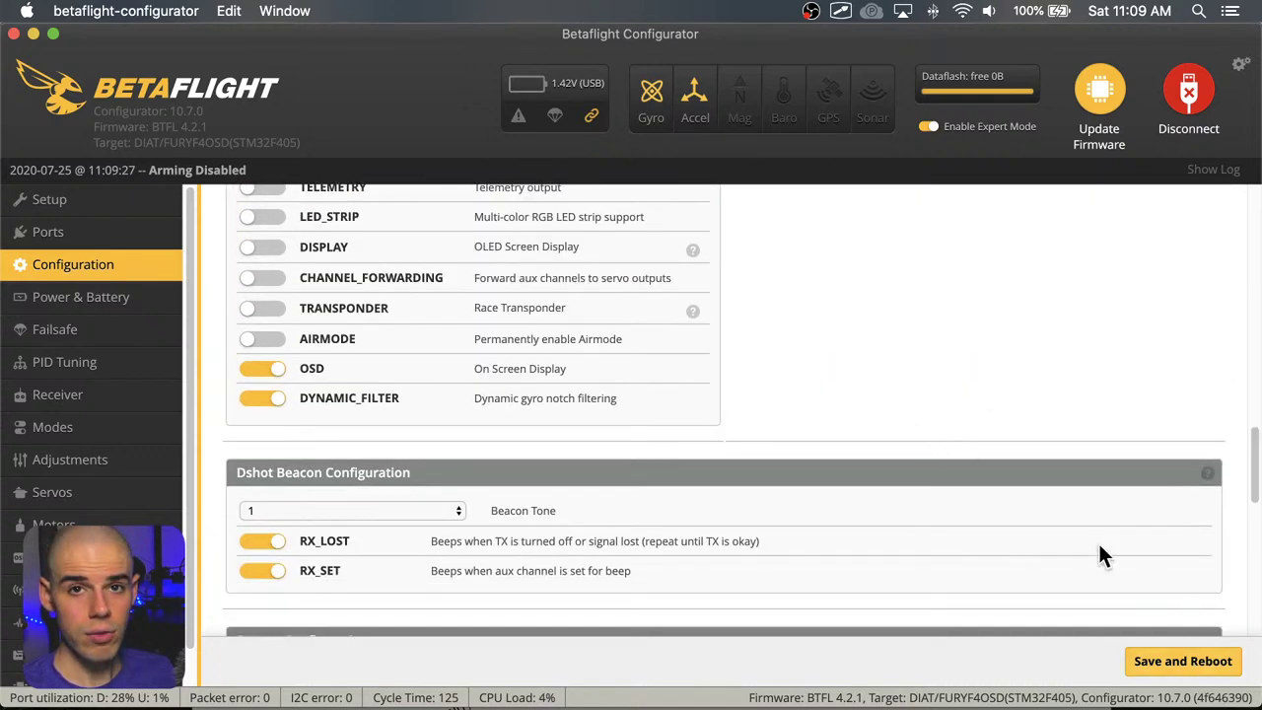
scroll(835, 474, up, 20)
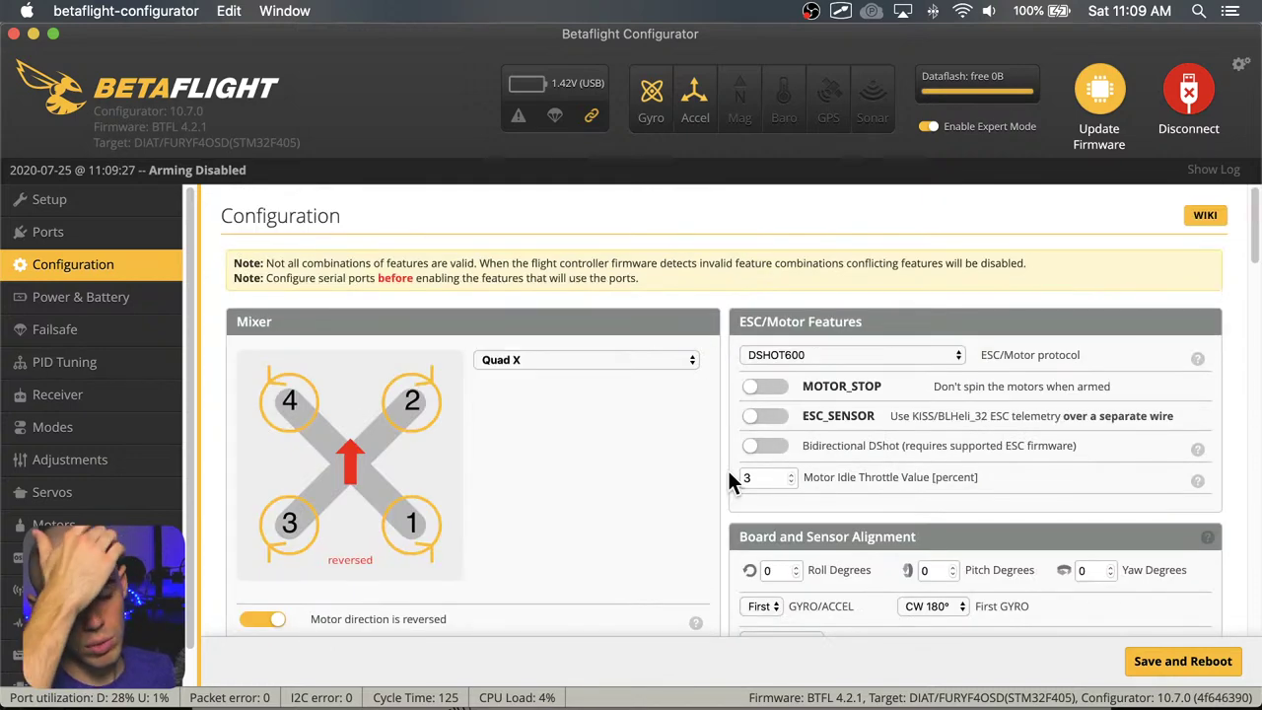
Open the Power & Battery settings and review the cell voltage limits and the voltage meter values
click(136, 308)
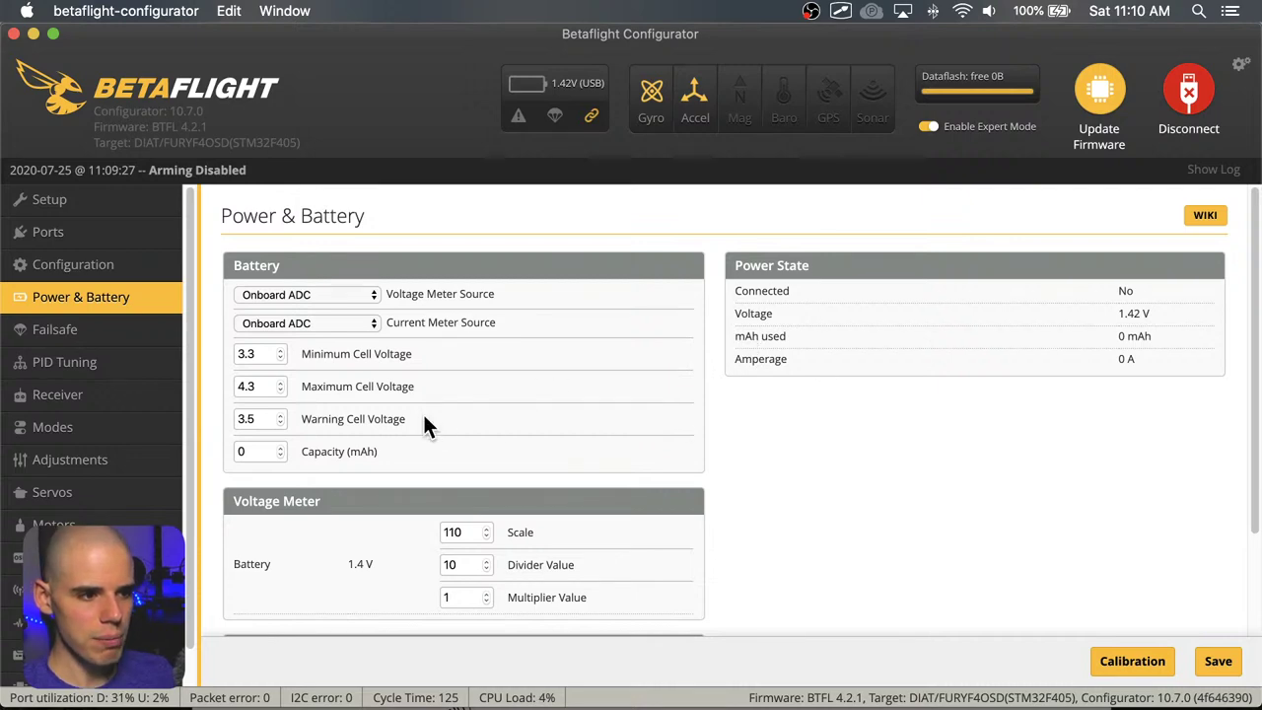
scroll(423, 422, down, 3)
scroll(608, 511, up, 3)
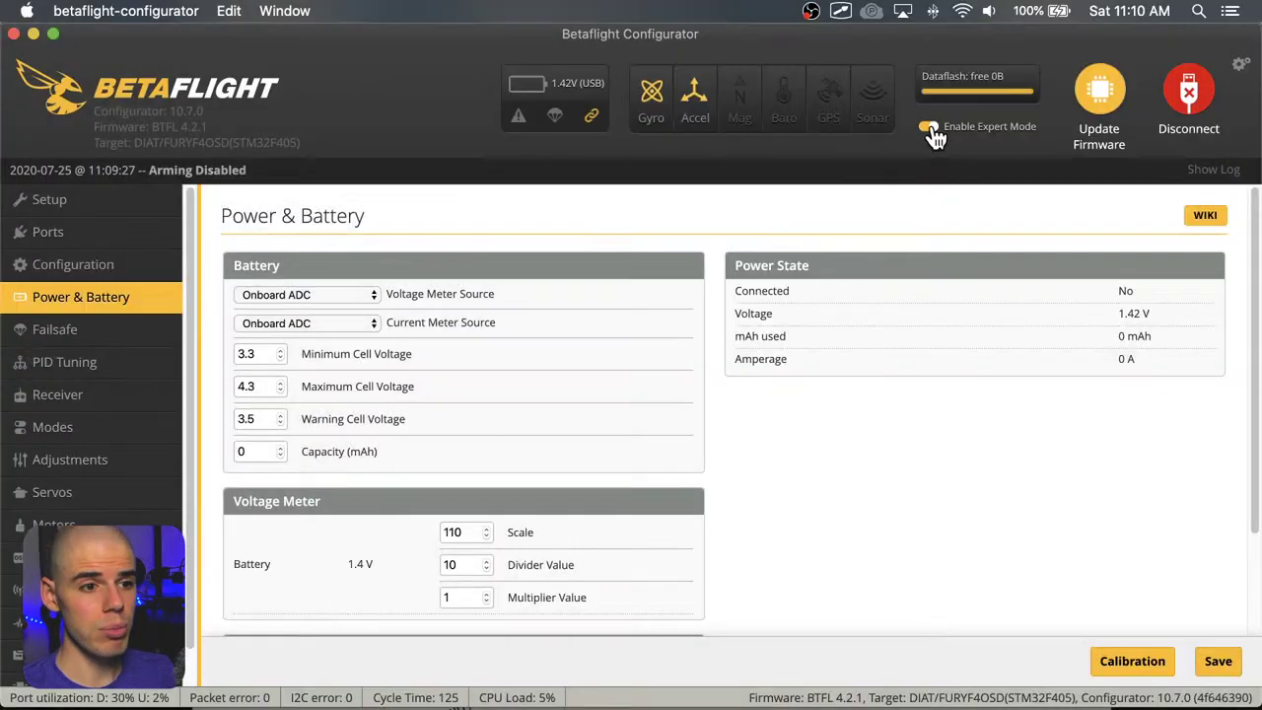
Turn Expert Mode off and back on to compare which setup pages are available
click(929, 130)
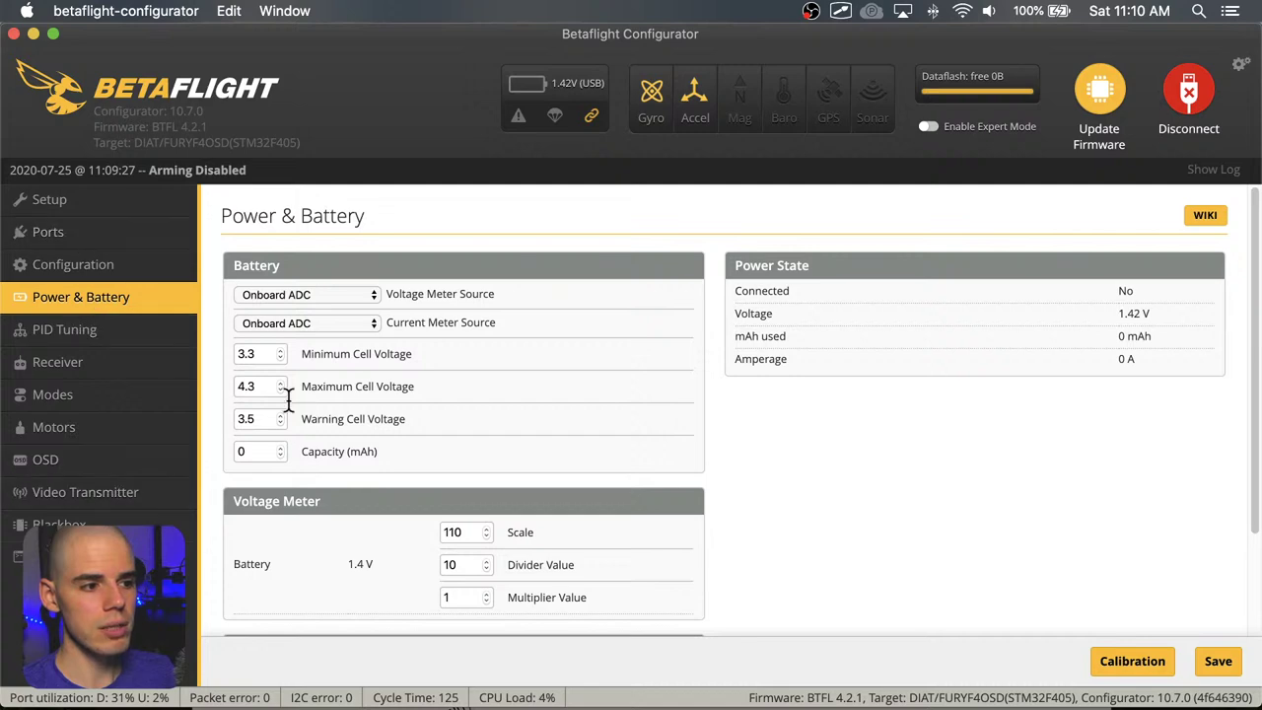
click(929, 129)
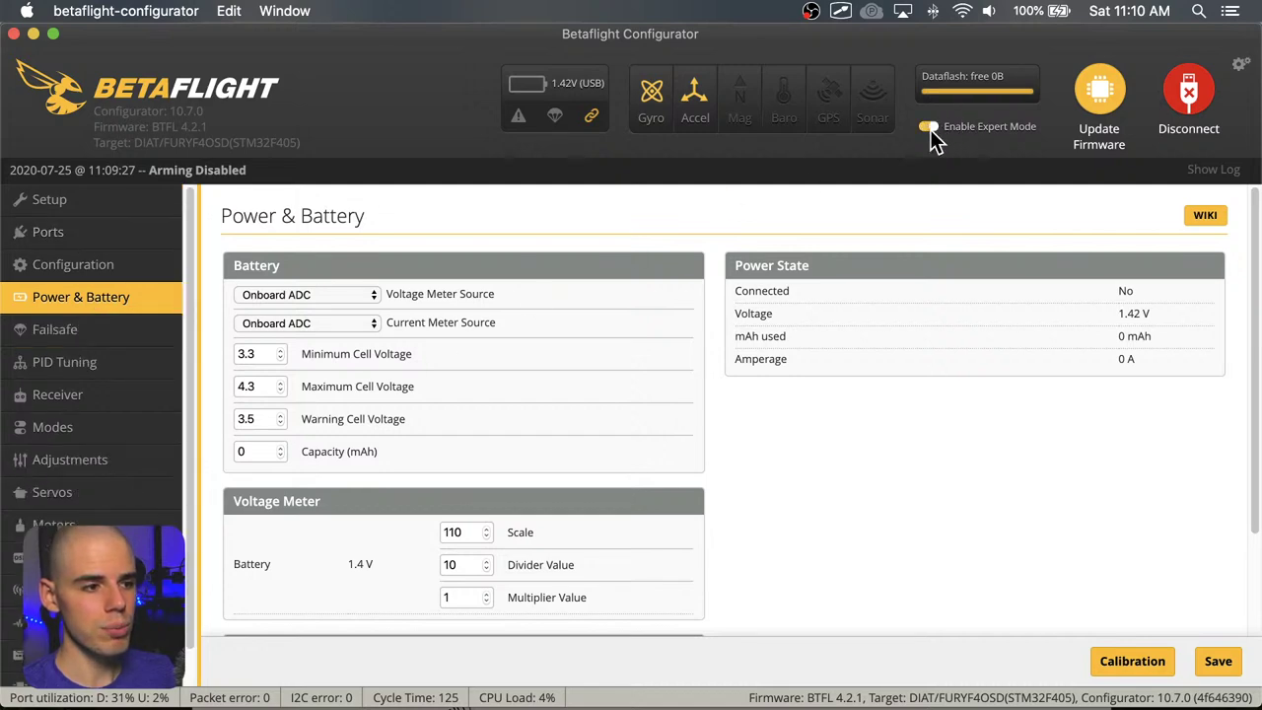
scroll(126, 516, down, 2)
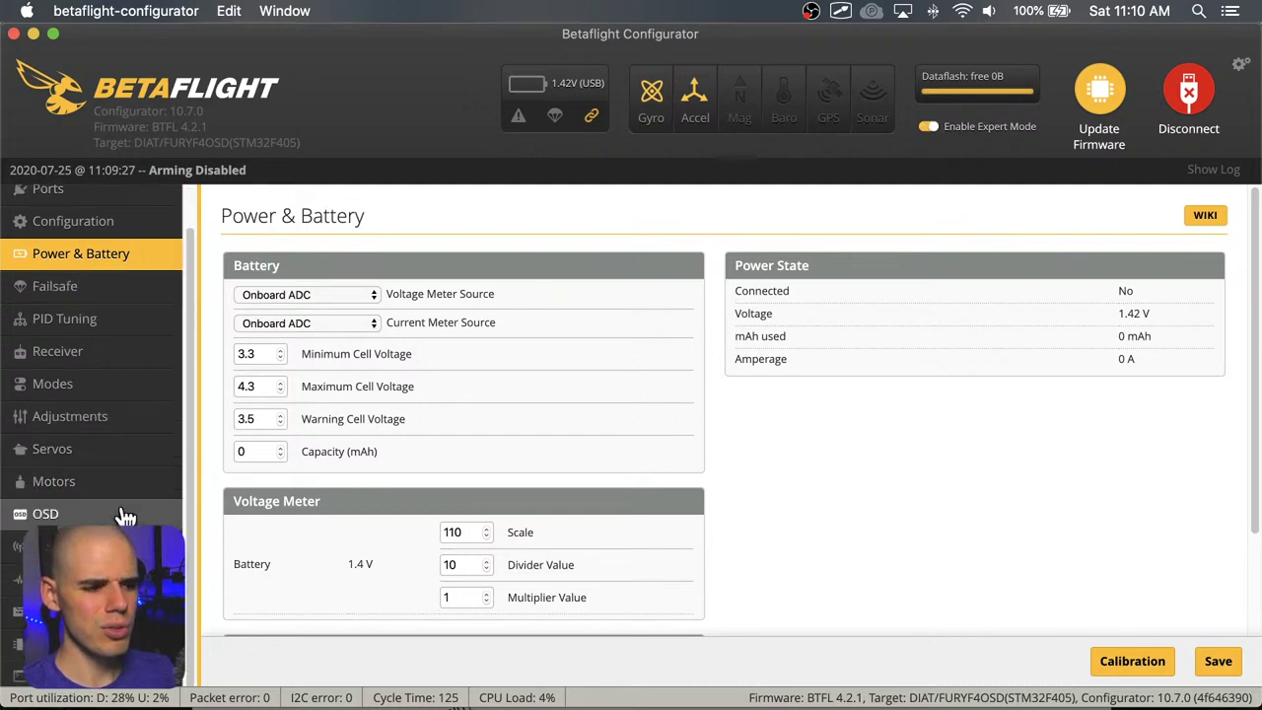
scroll(117, 519, up, 2)
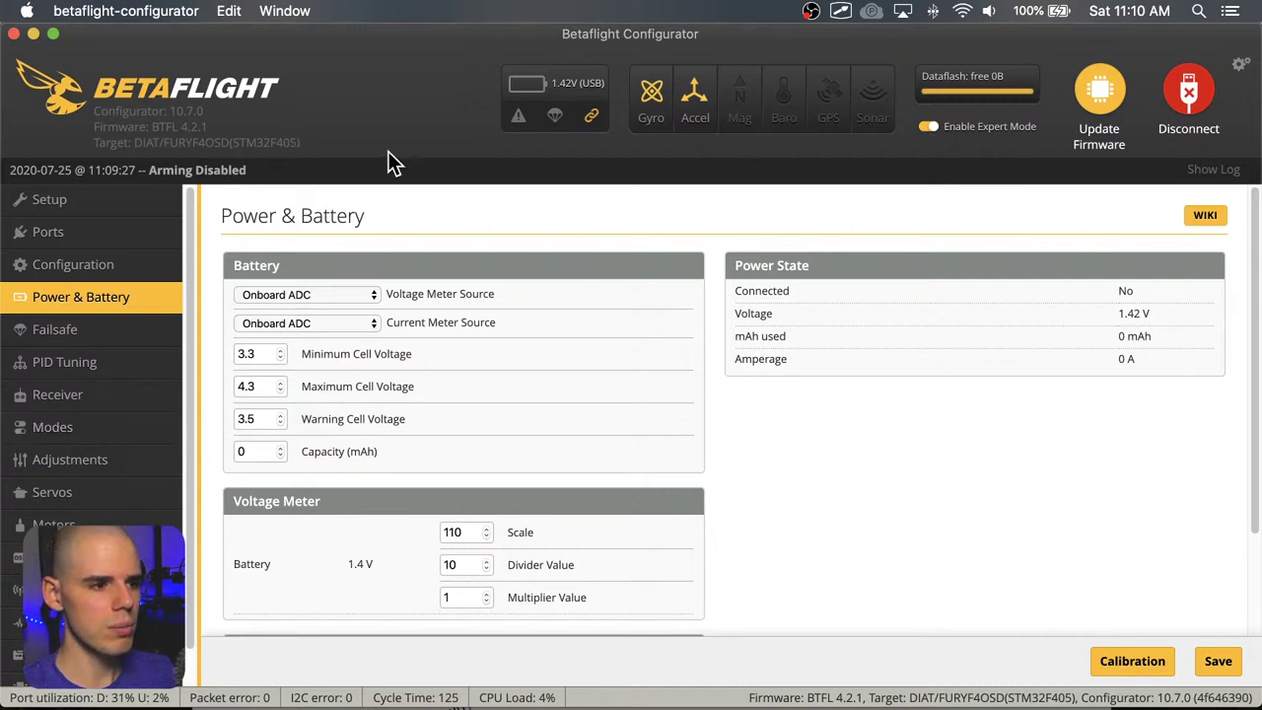
Open the Failsafe settings and review the pulse range, channel fallback, failsafe switch and Stage 2 settings
click(86, 329)
scroll(675, 328, down, 3)
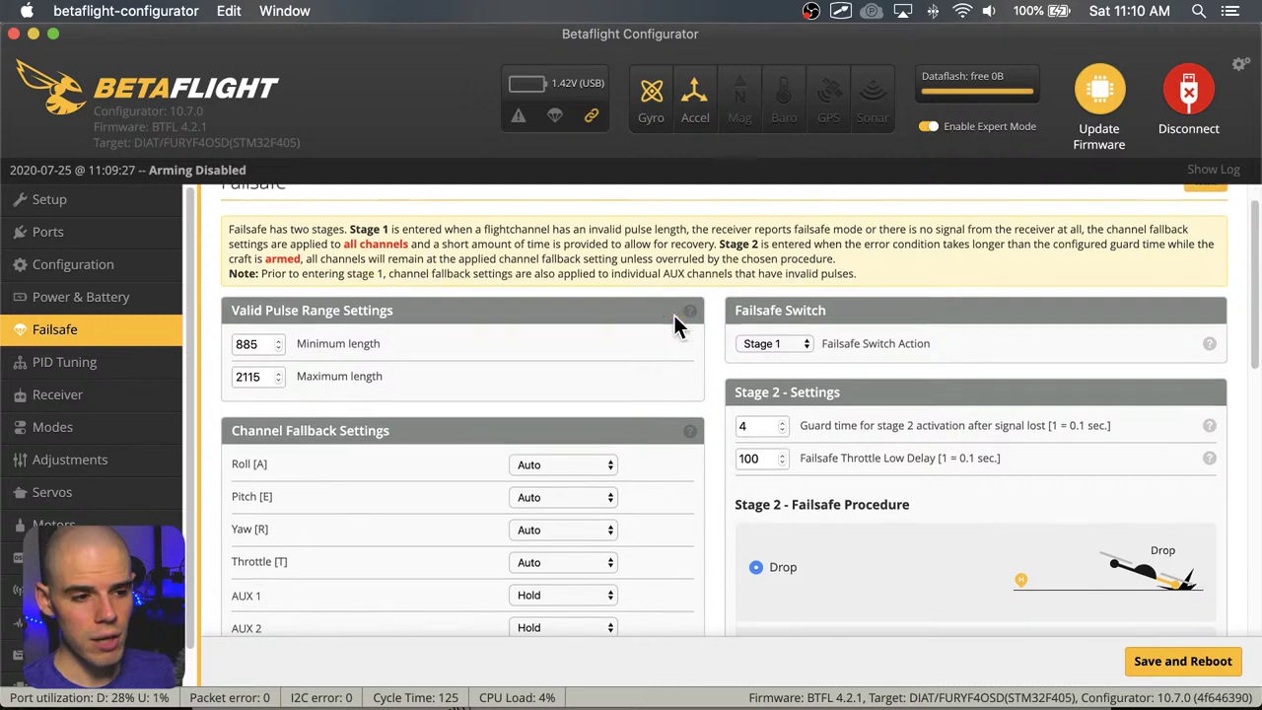
scroll(676, 329, down, 5)
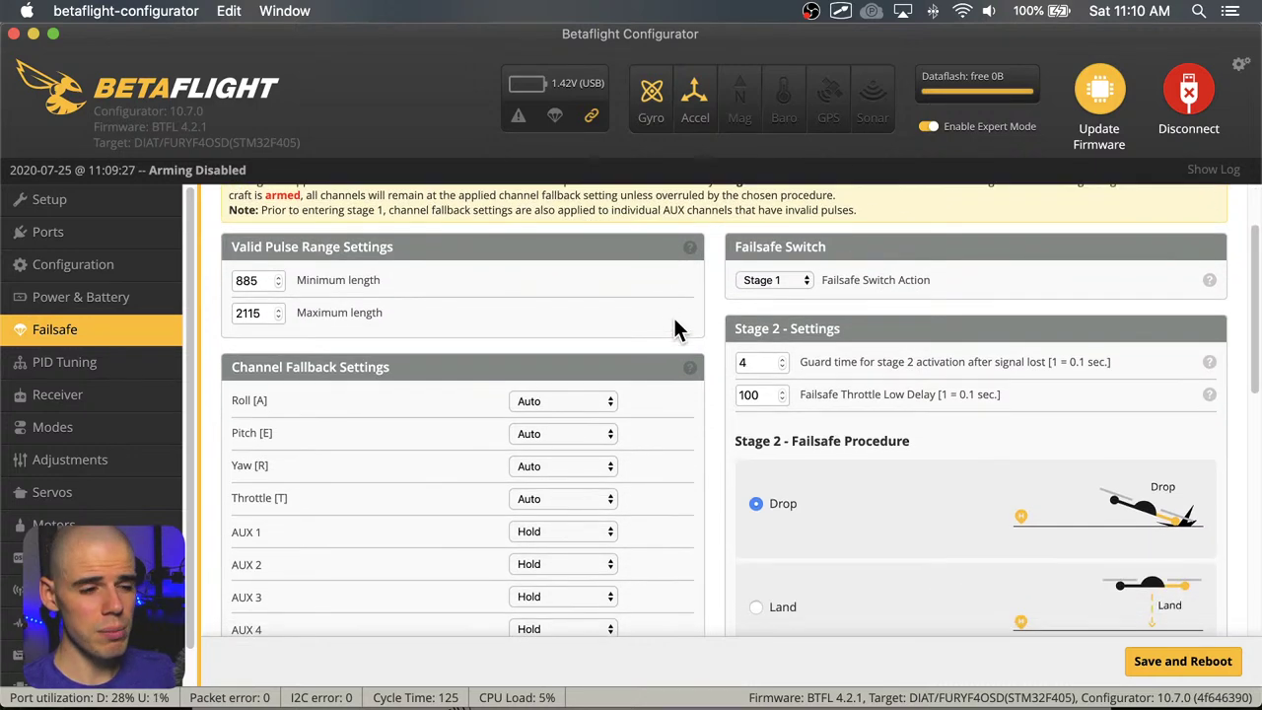
scroll(698, 345, down, 2)
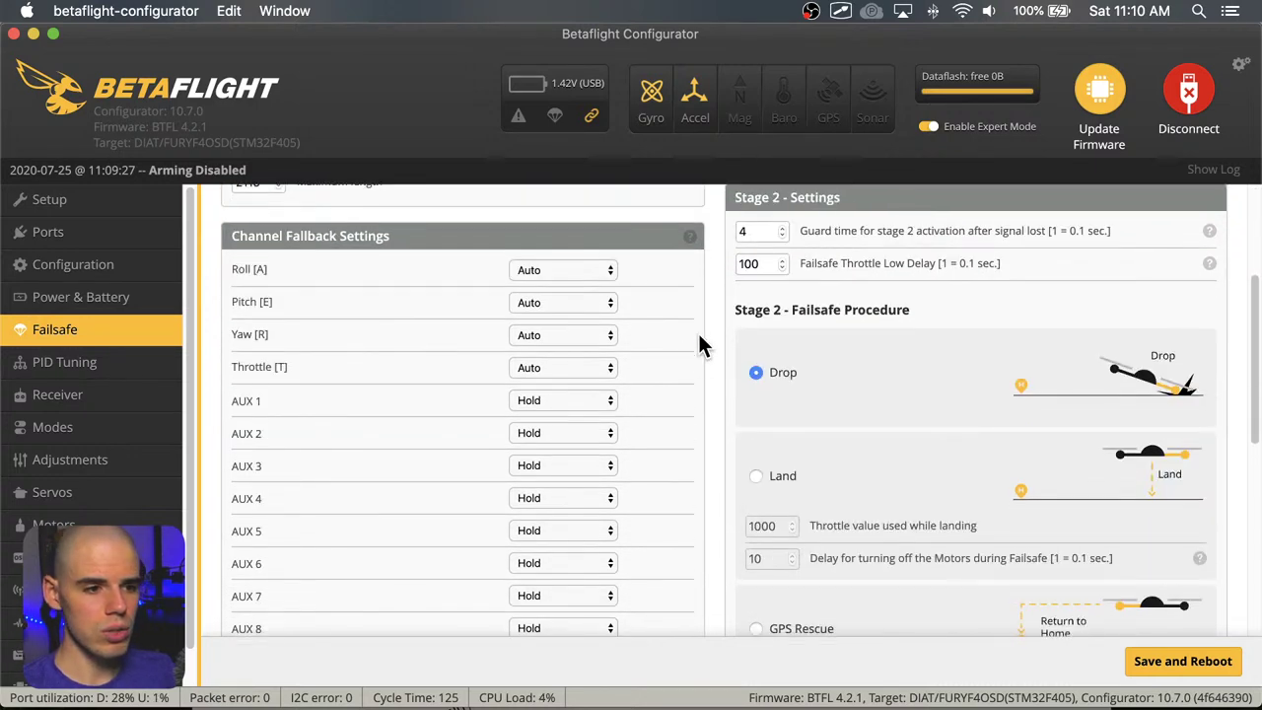
scroll(716, 357, down, 4)
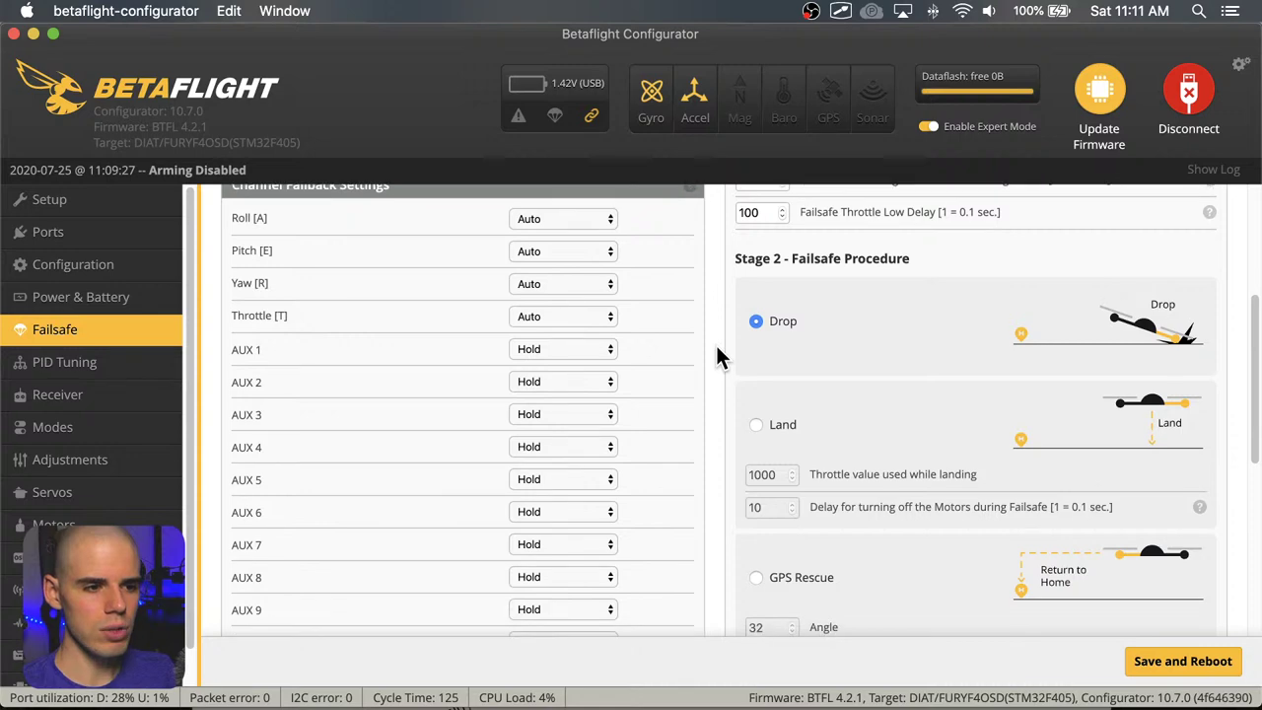
scroll(712, 350, down, 1)
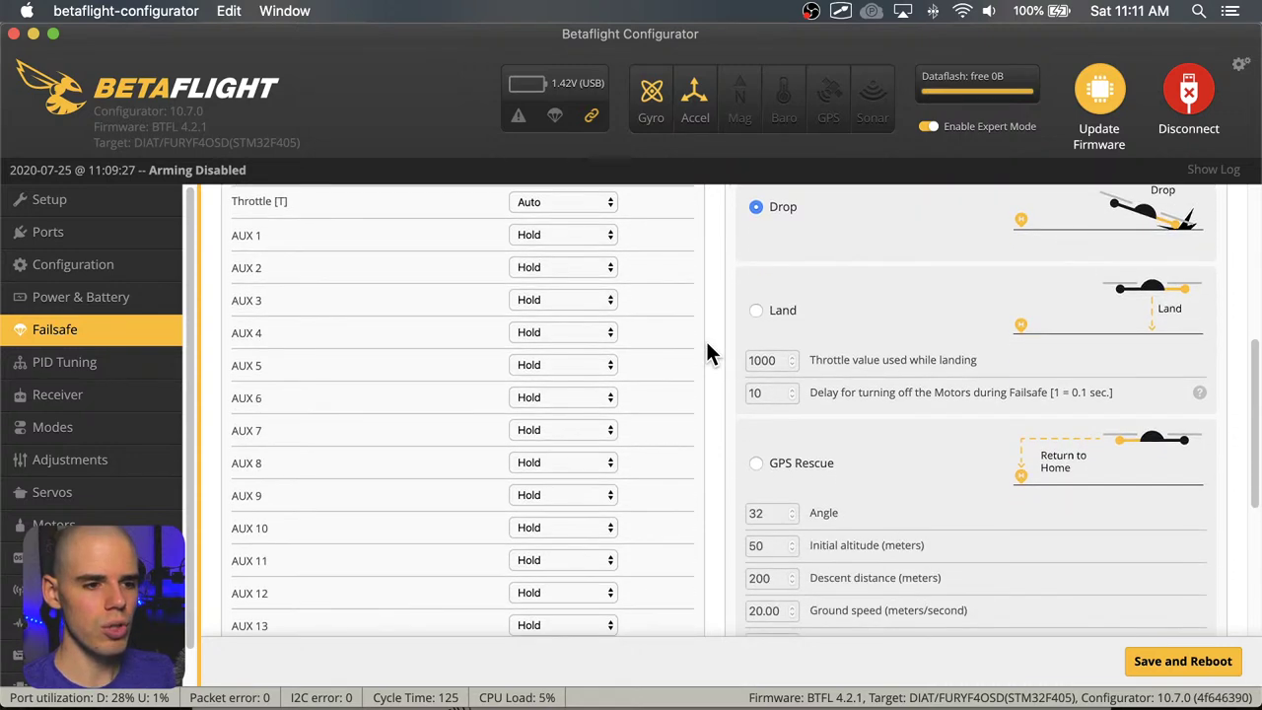
scroll(712, 350, up, 13)
scroll(712, 357, down, 8)
scroll(710, 351, up, 3)
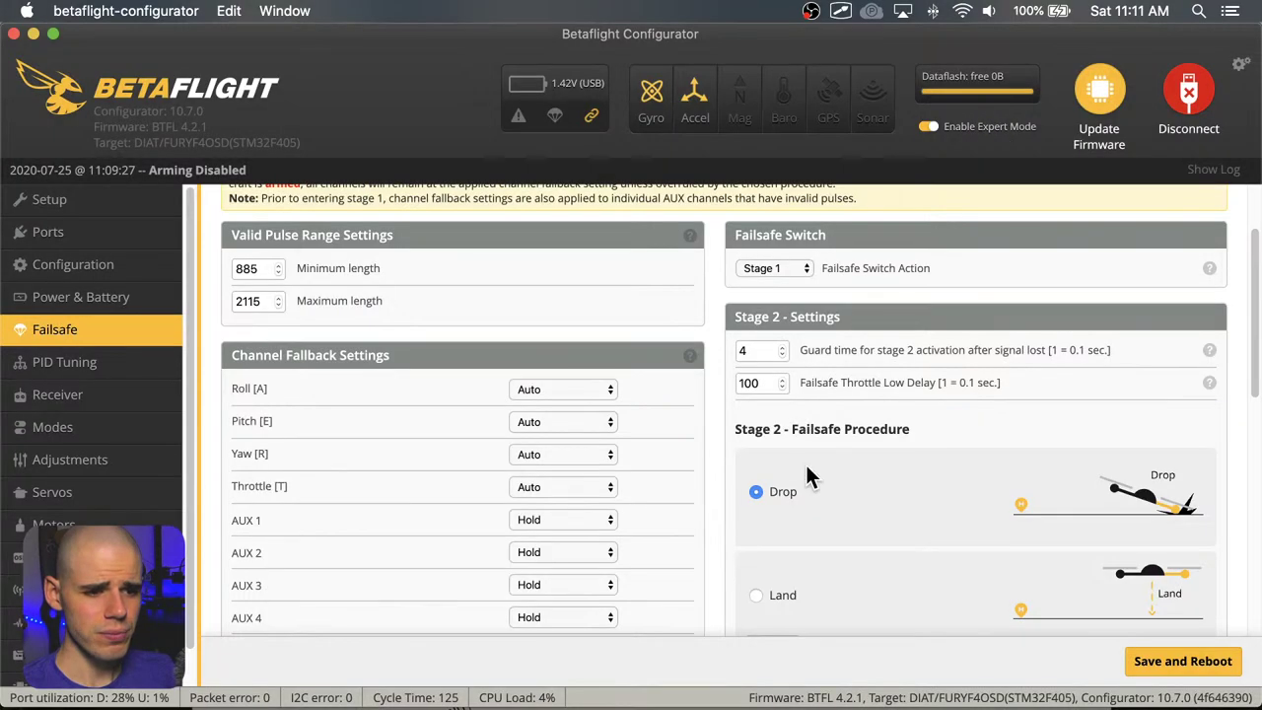
Examine the Drop and Land options of the Stage 2 failsafe procedure
scroll(909, 409, down, 2)
scroll(908, 410, down, 1)
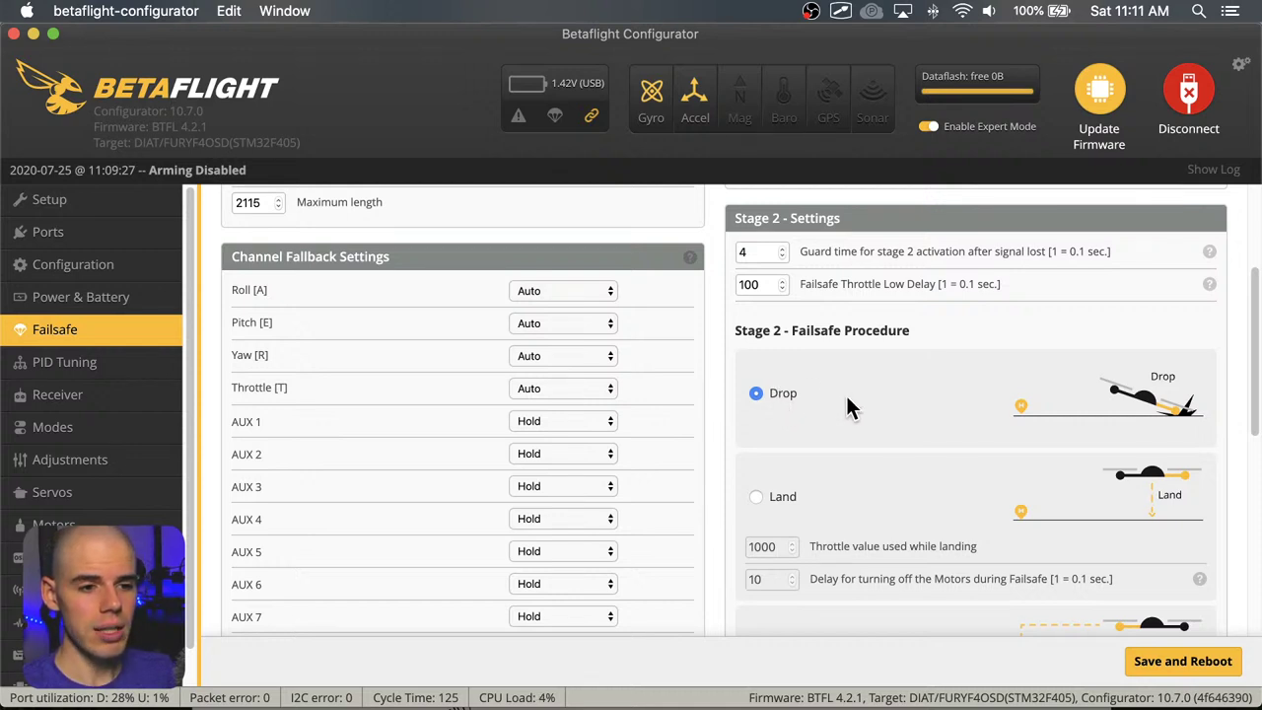
scroll(846, 404, down, 1)
scroll(848, 409, down, 4)
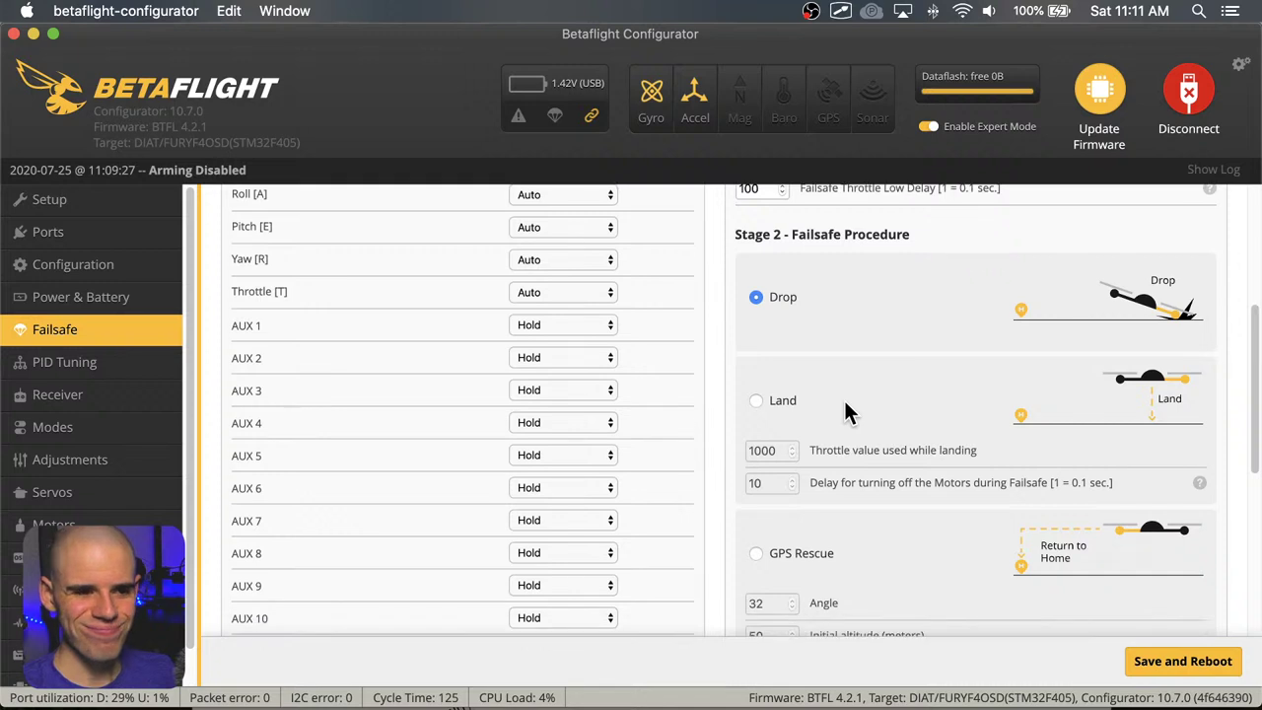
scroll(846, 412, down, 1)
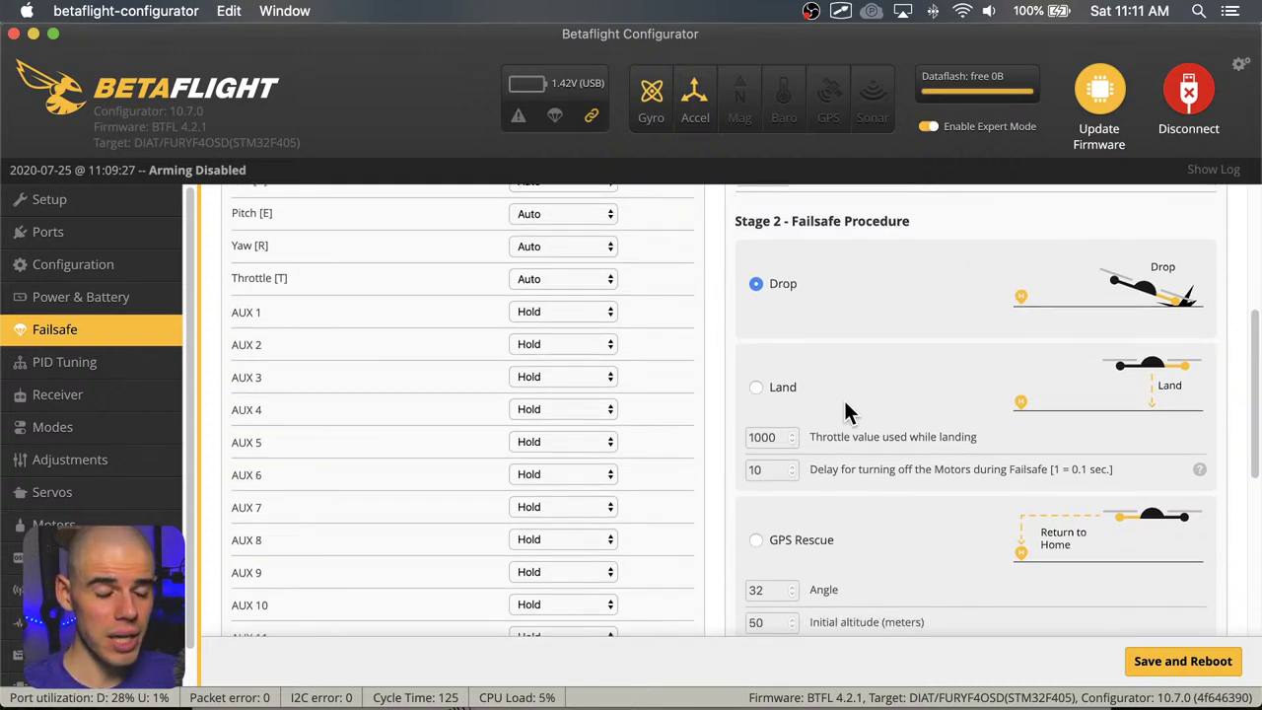
scroll(845, 400, up, 1)
scroll(996, 530, up, 3)
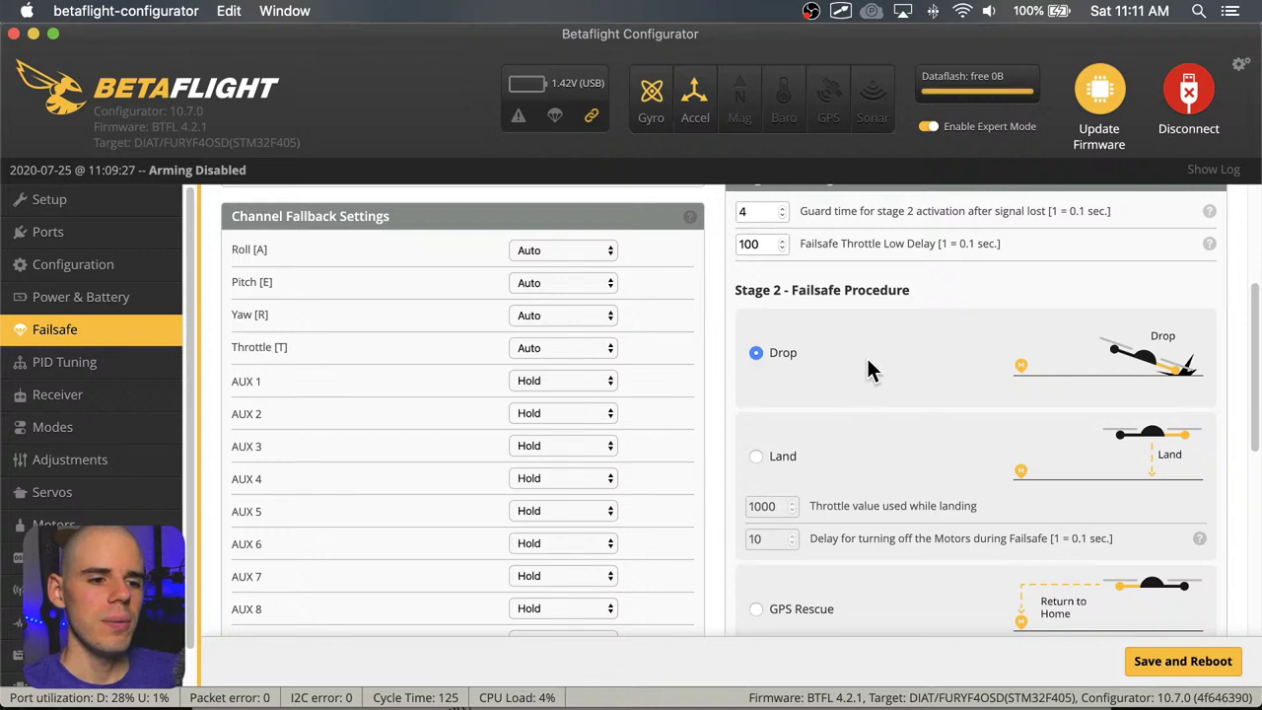
scroll(864, 376, up, 1)
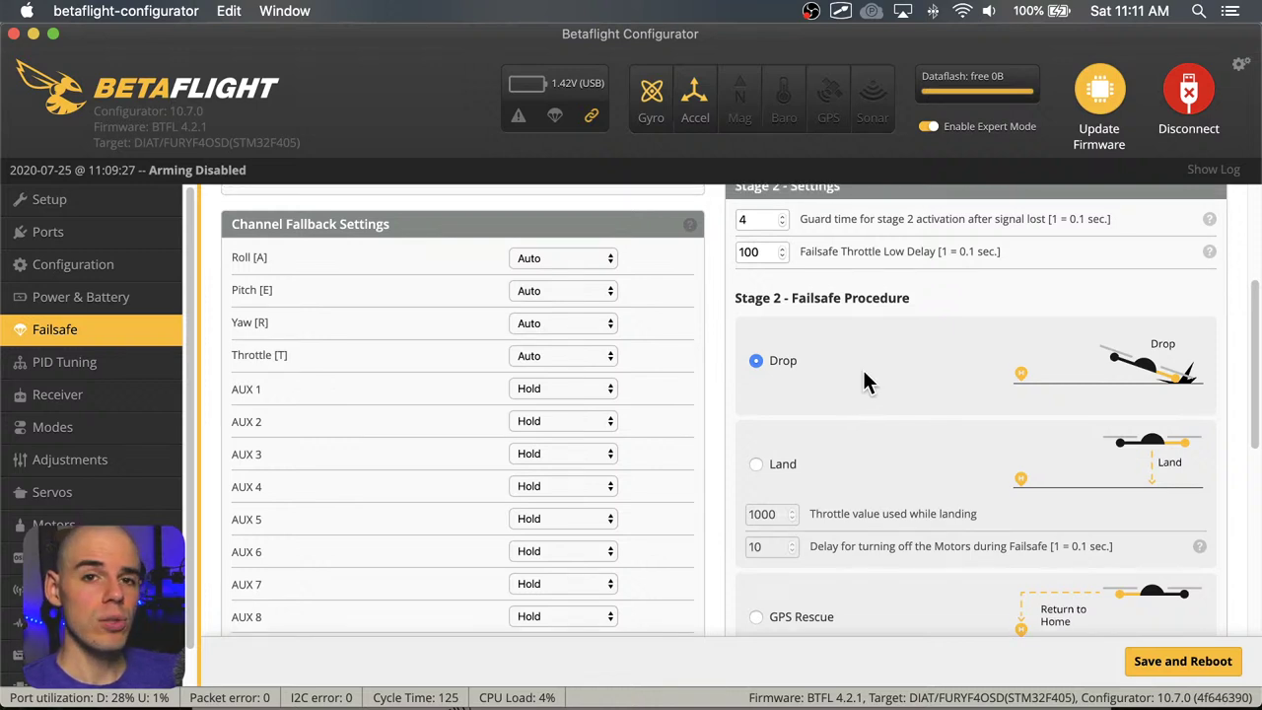
Review the GPS Rescue parameters of the Stage 2 failsafe procedure, down to the altitude mode
scroll(896, 363, down, 2)
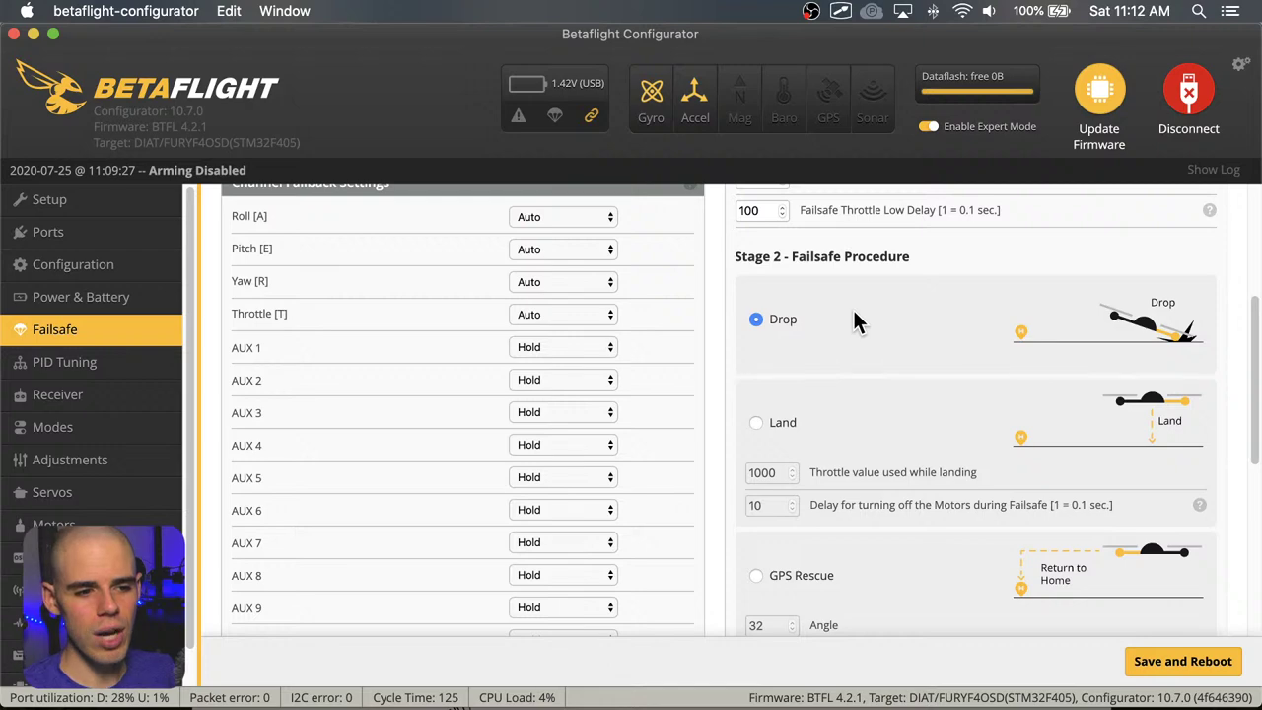
scroll(844, 460, down, 5)
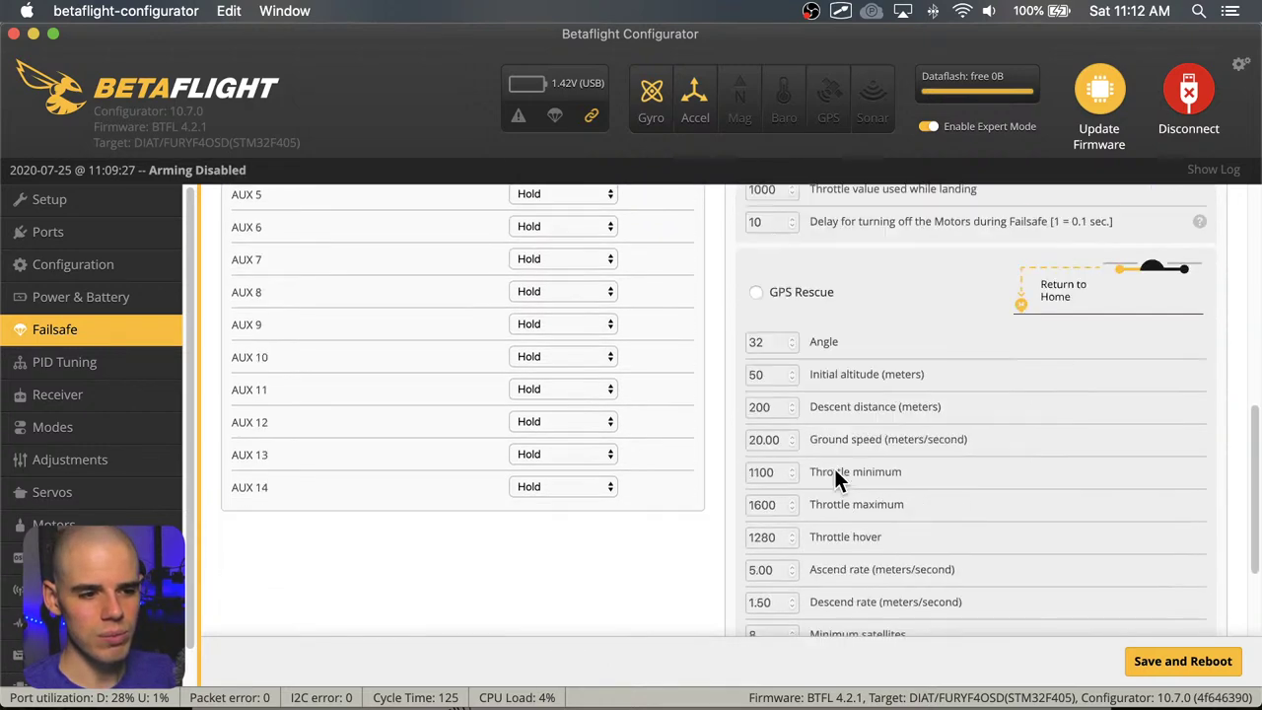
scroll(679, 498, down, 3)
scroll(676, 512, up, 1)
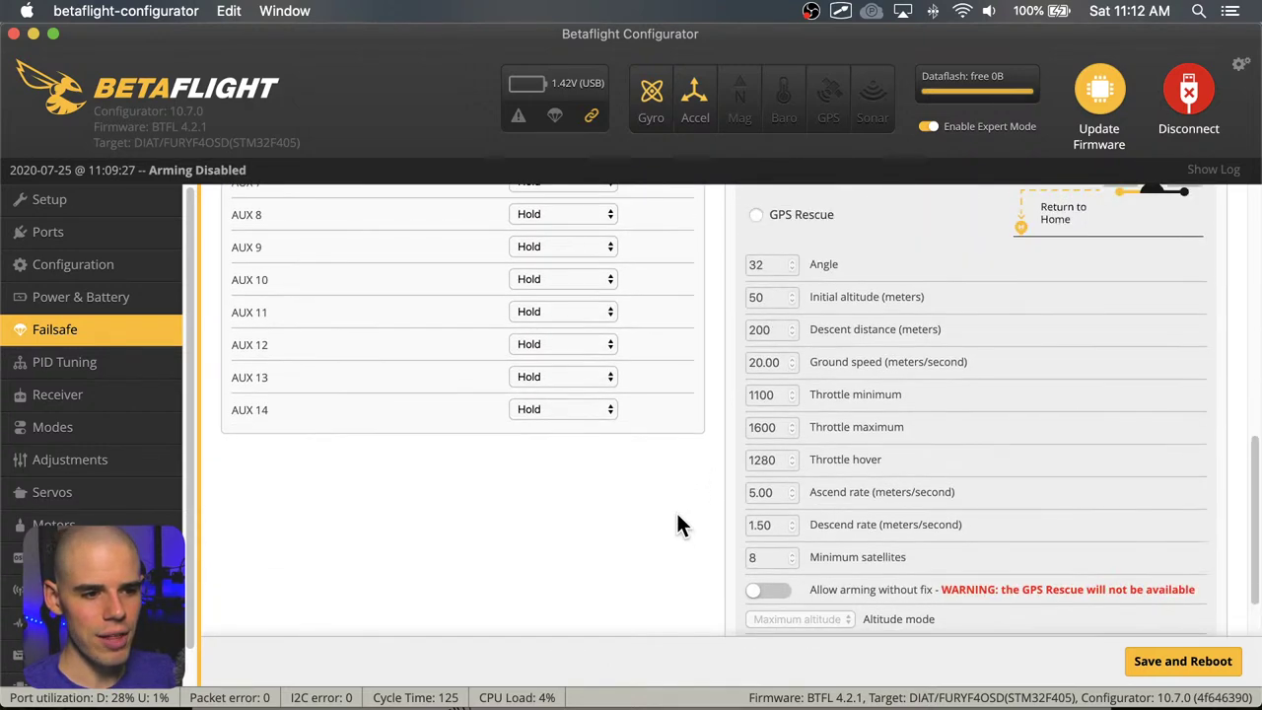
scroll(692, 487, up, 4)
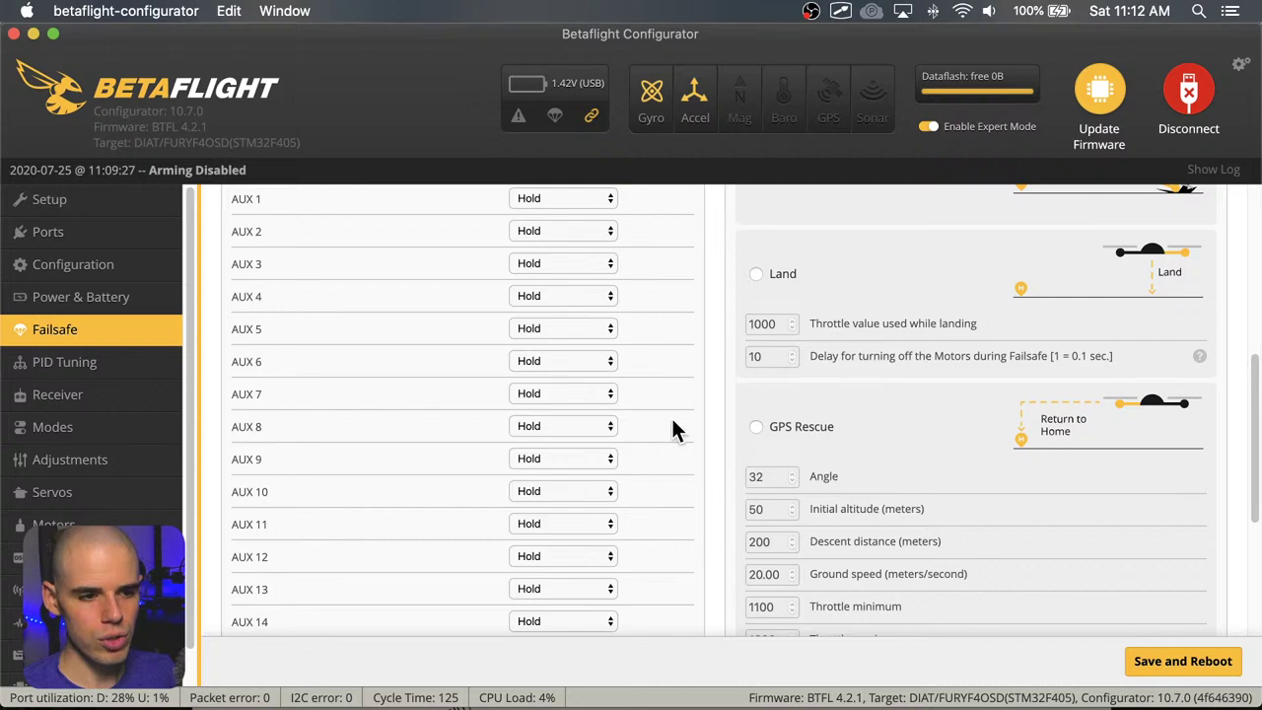
Recheck the failsafe pulse range, channel fallback and Stage 2 settings, and open the PID Tuning page
scroll(690, 408, up, 6)
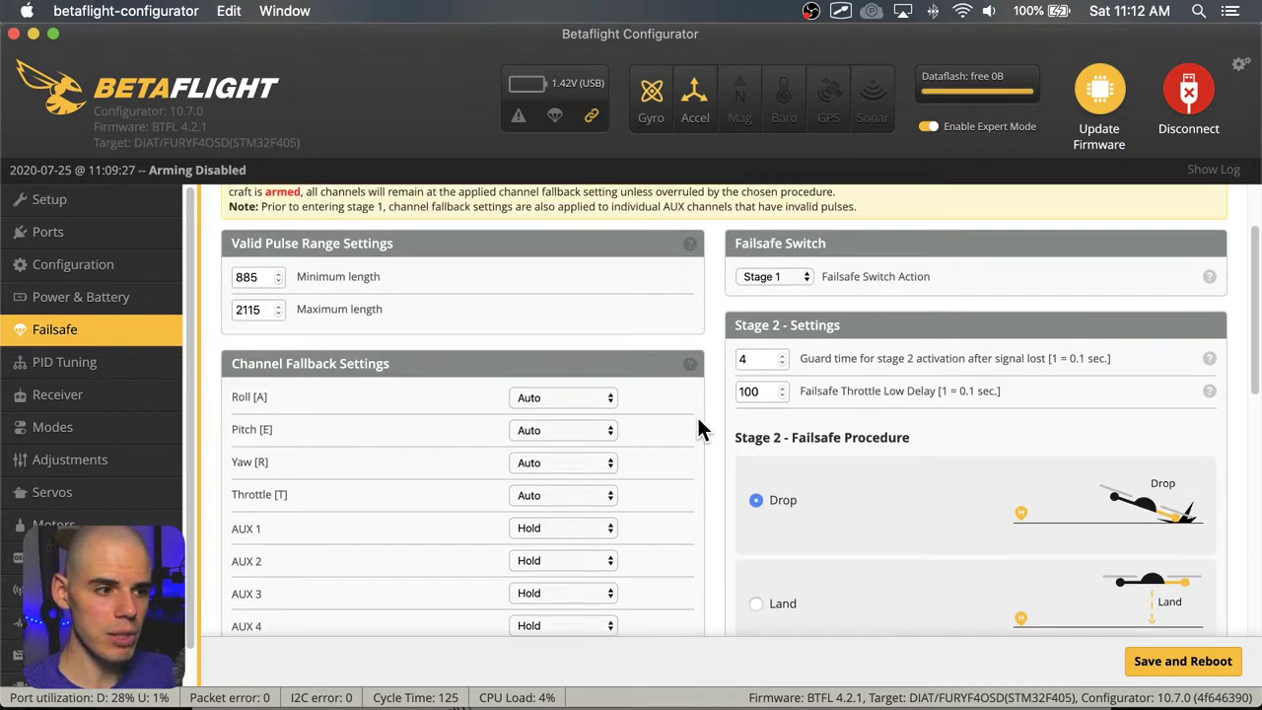
scroll(699, 429, up, 2)
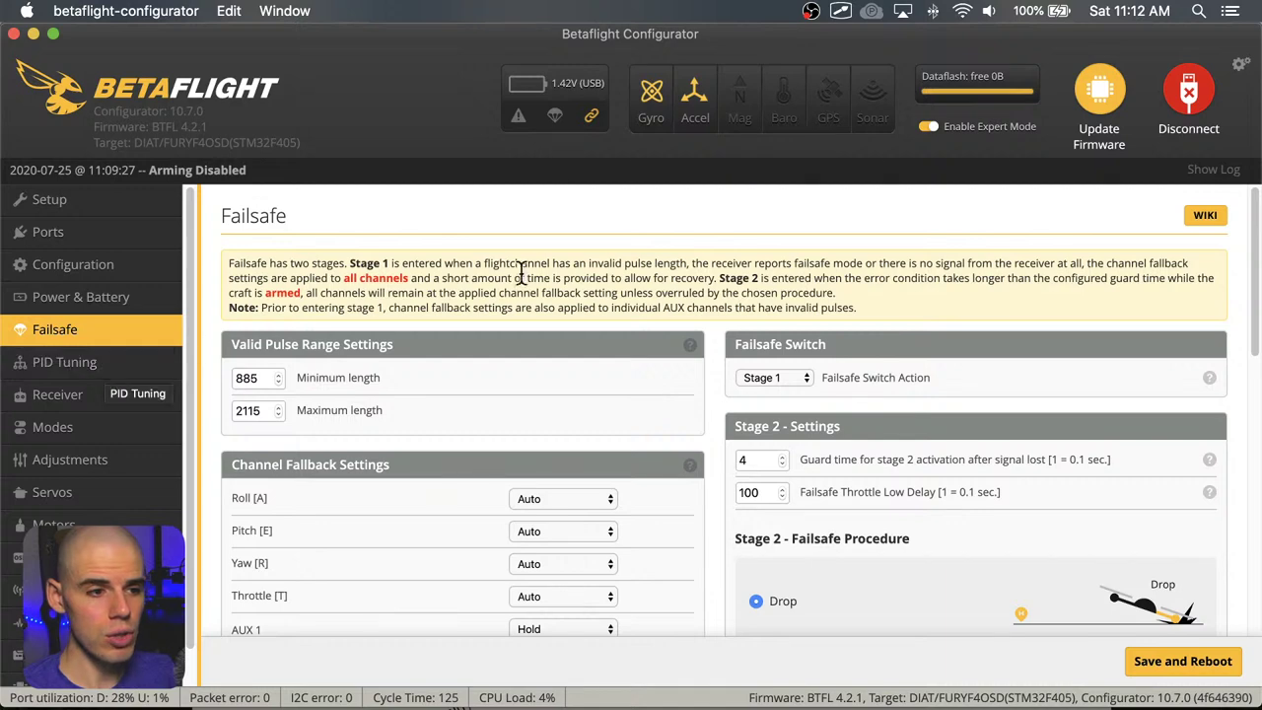
scroll(721, 254, down, 2)
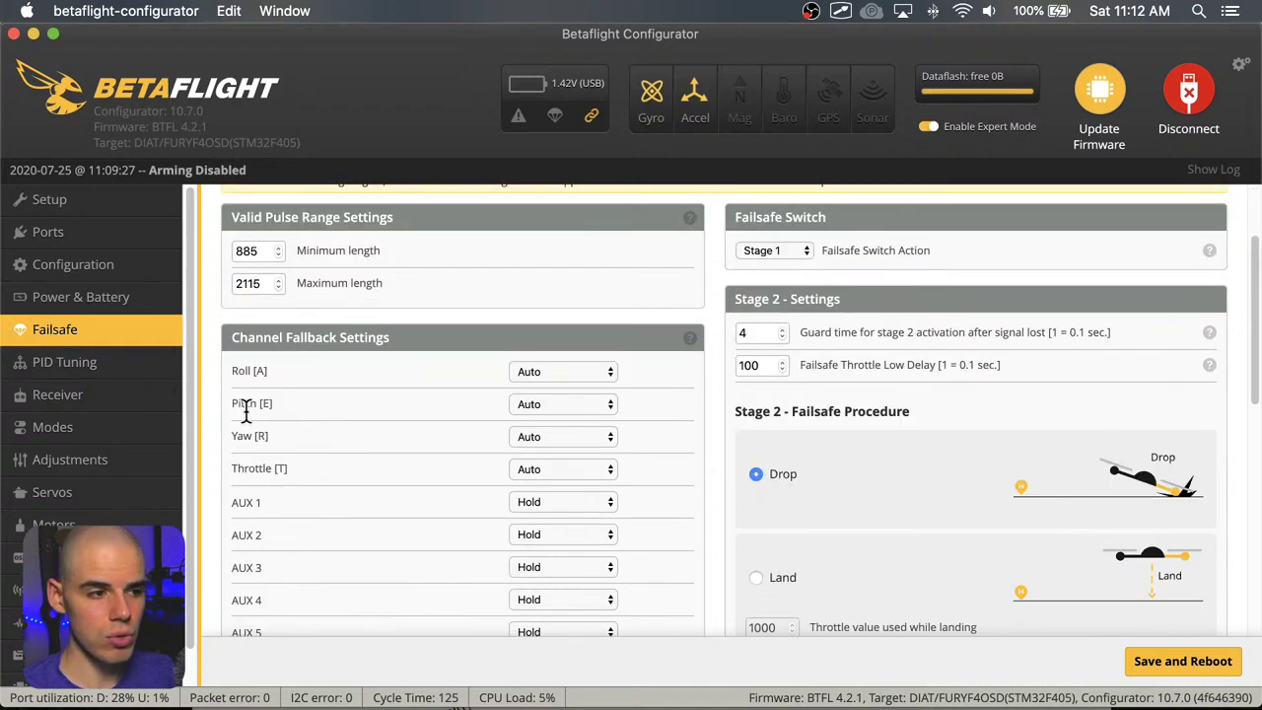
click(70, 367)
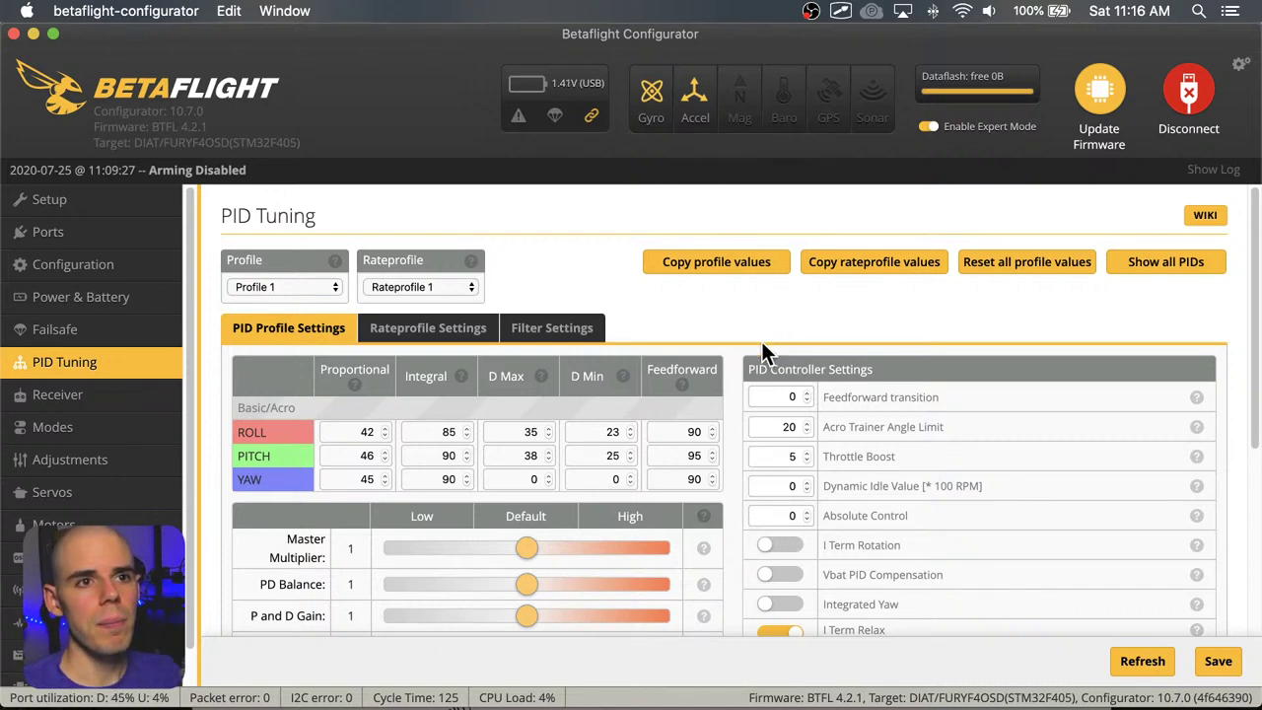
Try the PID sliders with a Master Multiplier of 1.3, discarding the unsaved changes by leaving and reopening PID Tuning
mouse_move(628, 373)
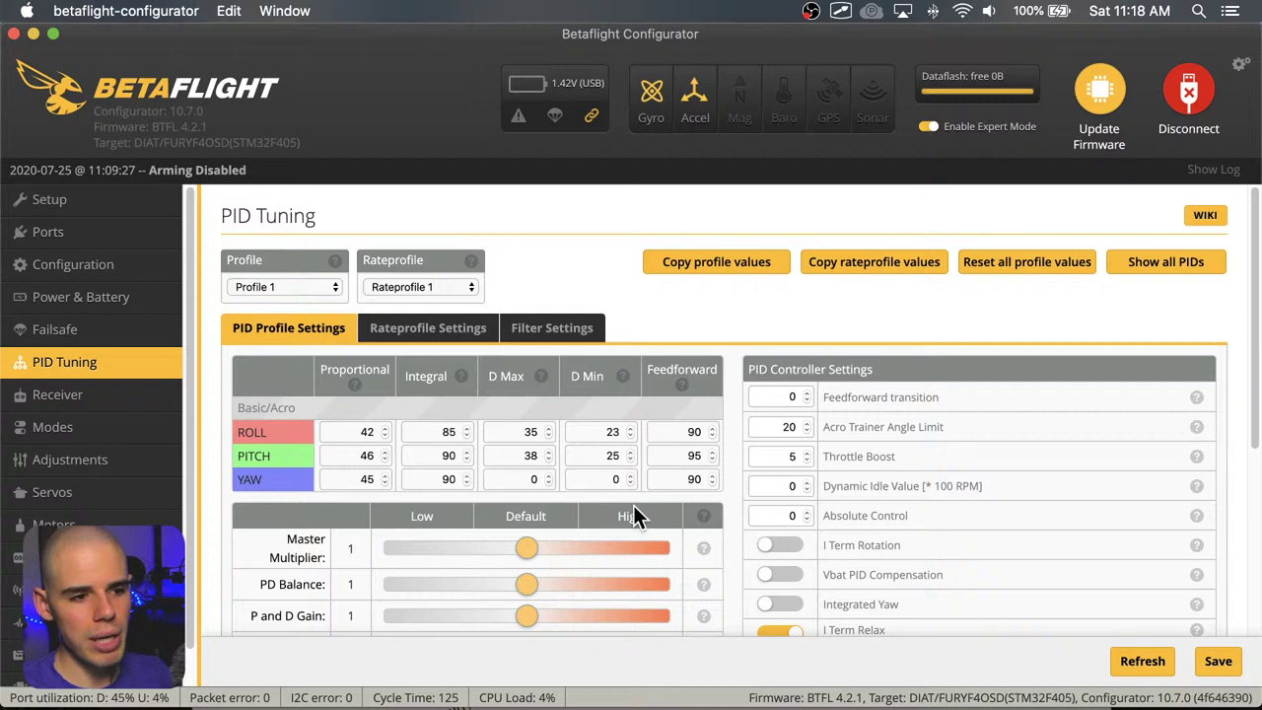
drag(528, 550, 598, 600)
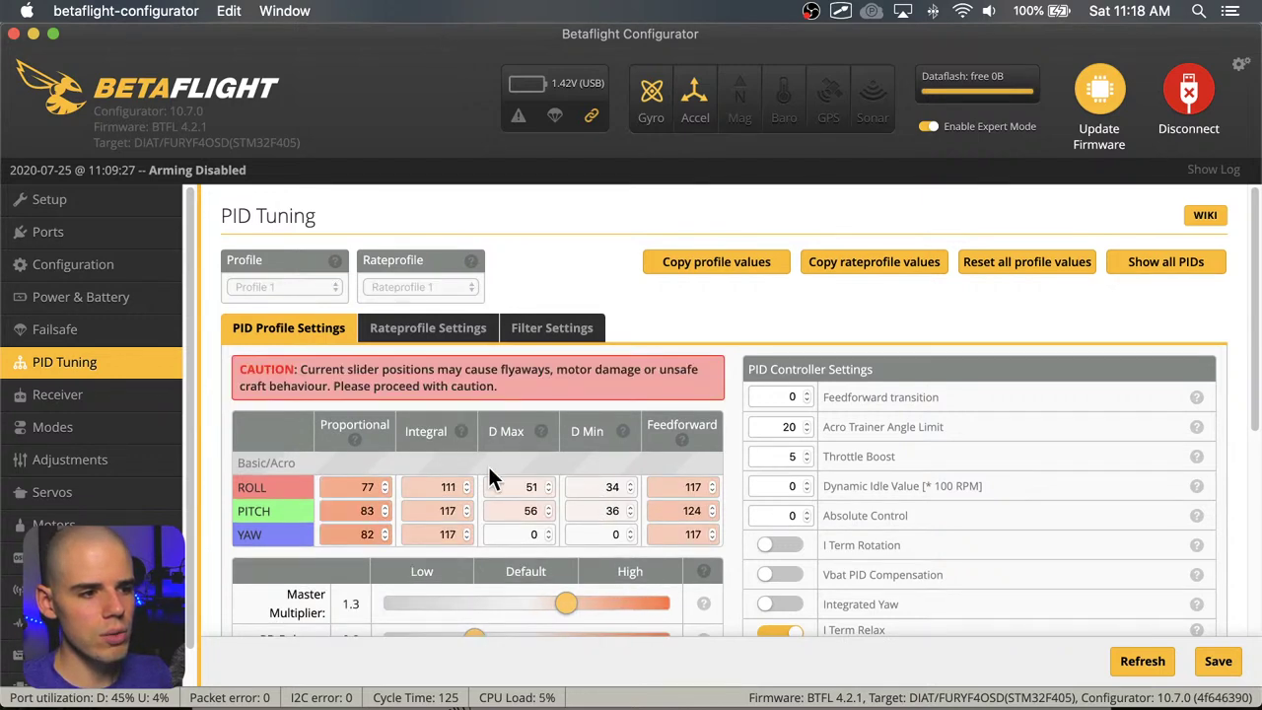
click(122, 334)
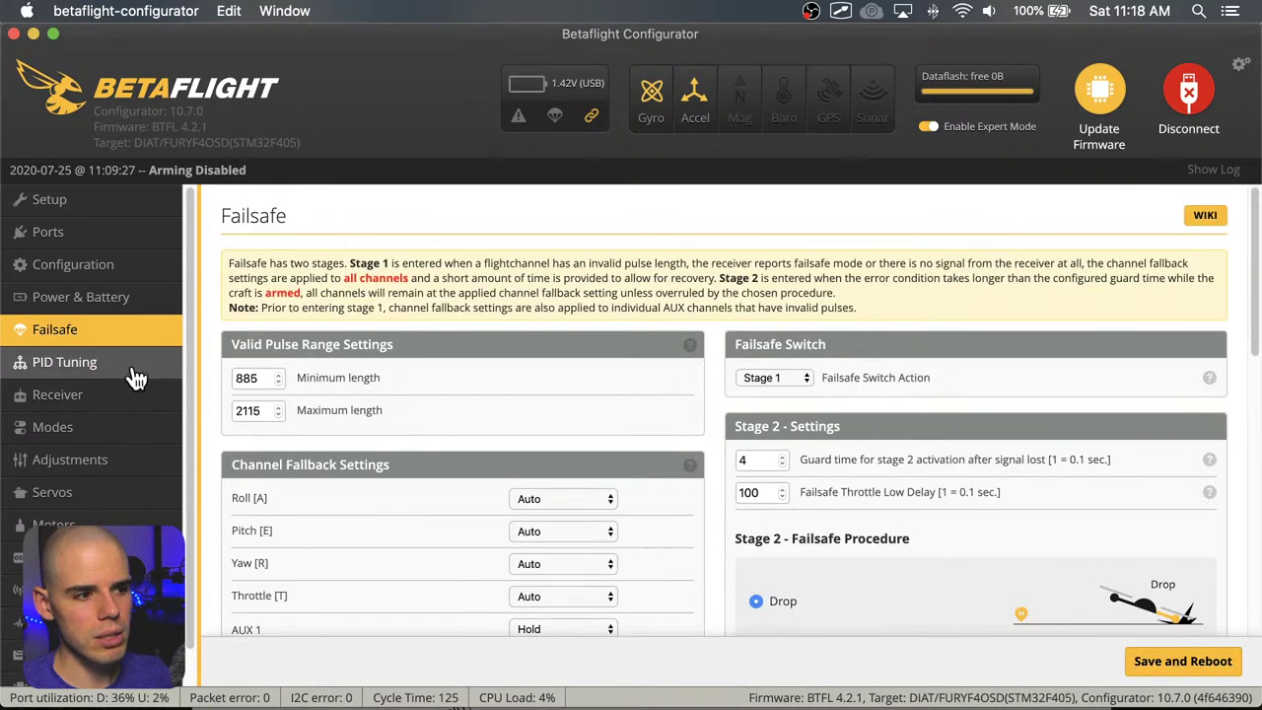
click(134, 371)
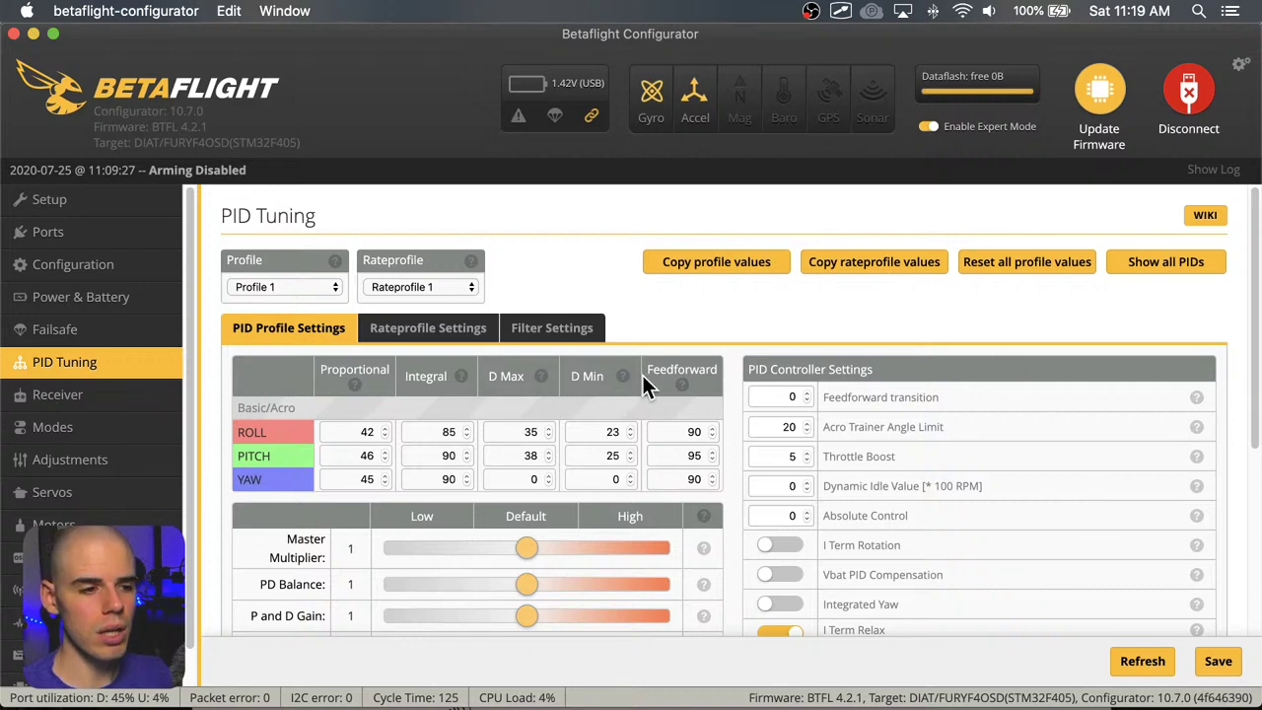
Review the PID gains, tuning sliders and PID controller settings of Profile 1
scroll(607, 257, down, 1)
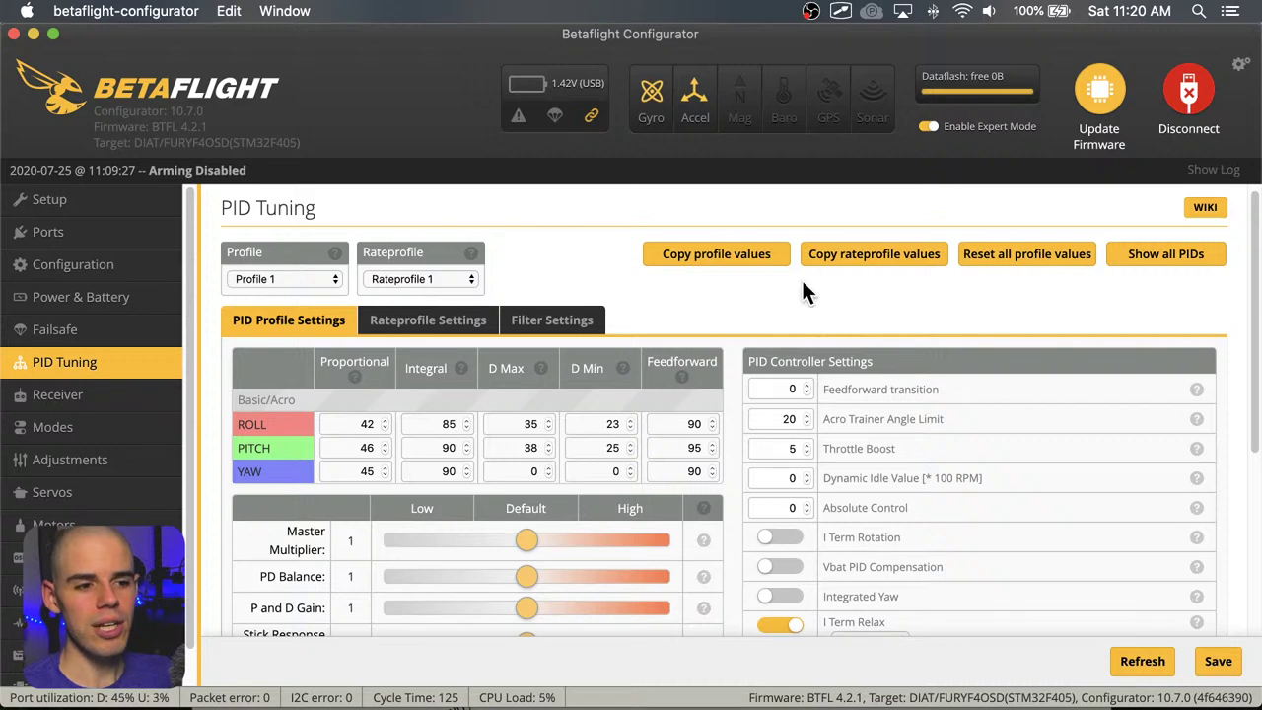
scroll(809, 301, down, 3)
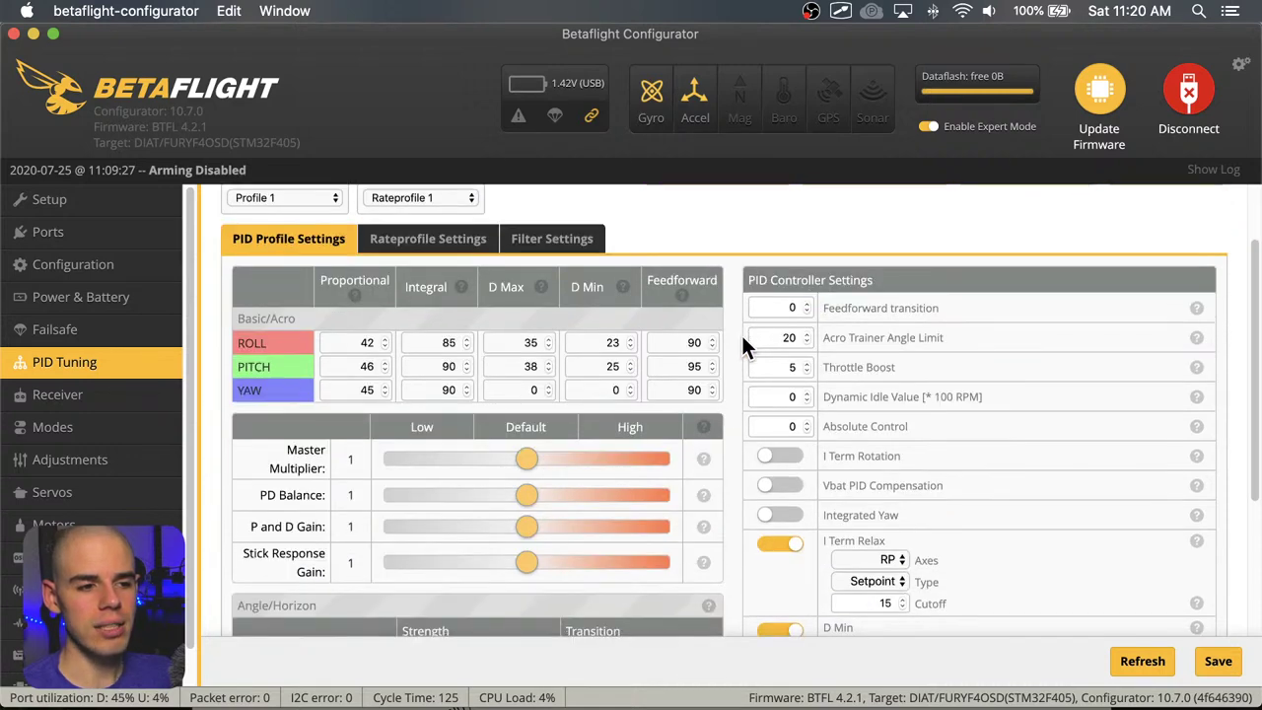
scroll(736, 342, down, 3)
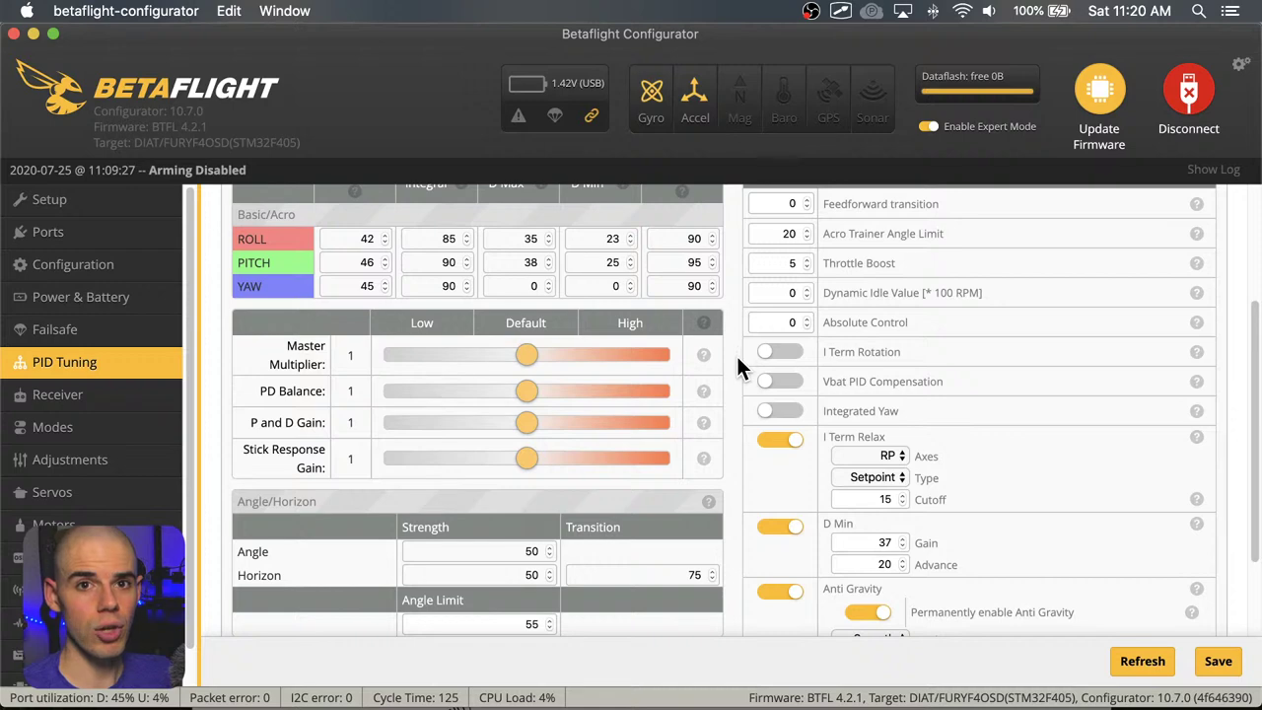
scroll(737, 356, down, 1)
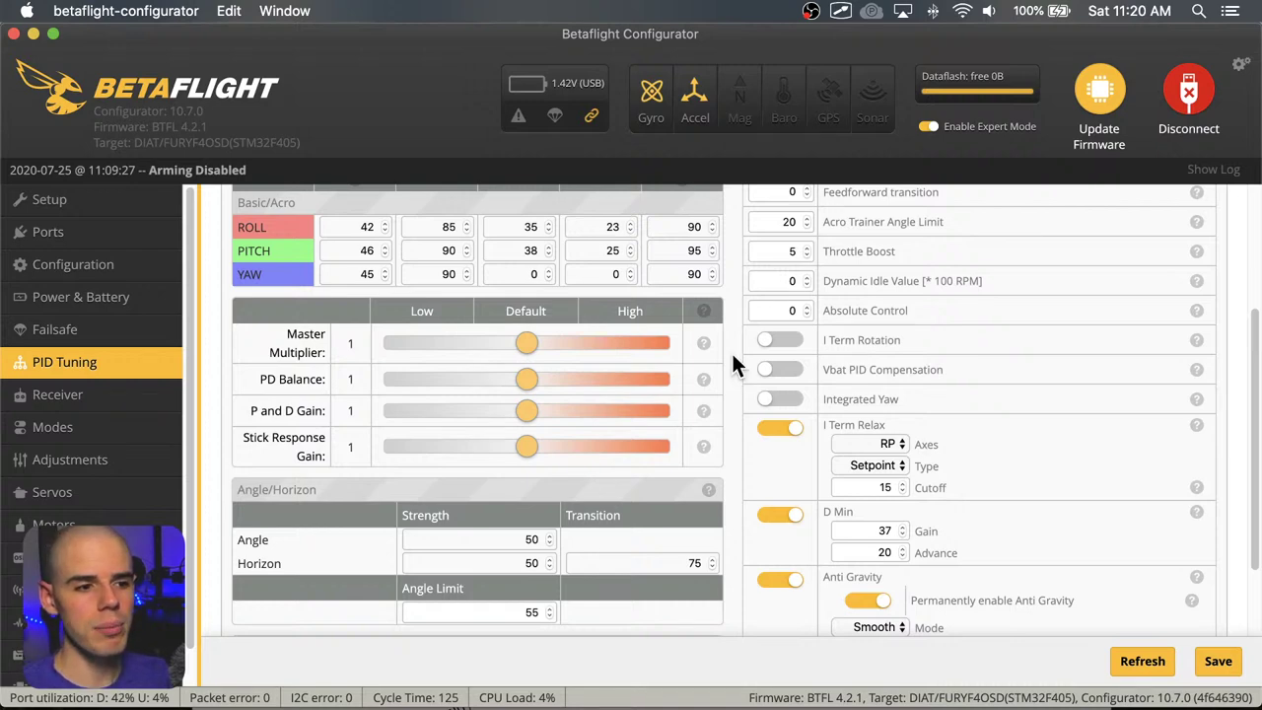
scroll(729, 368, down, 2)
scroll(729, 368, up, 4)
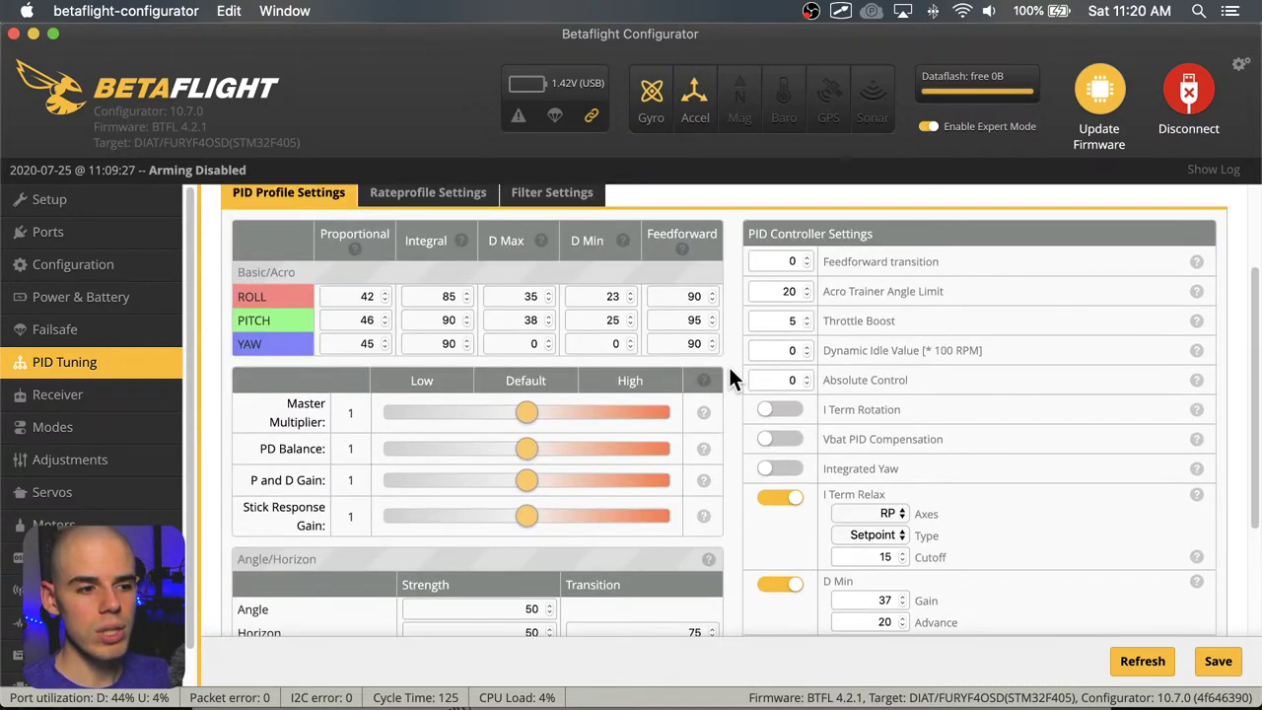
scroll(731, 374, up, 2)
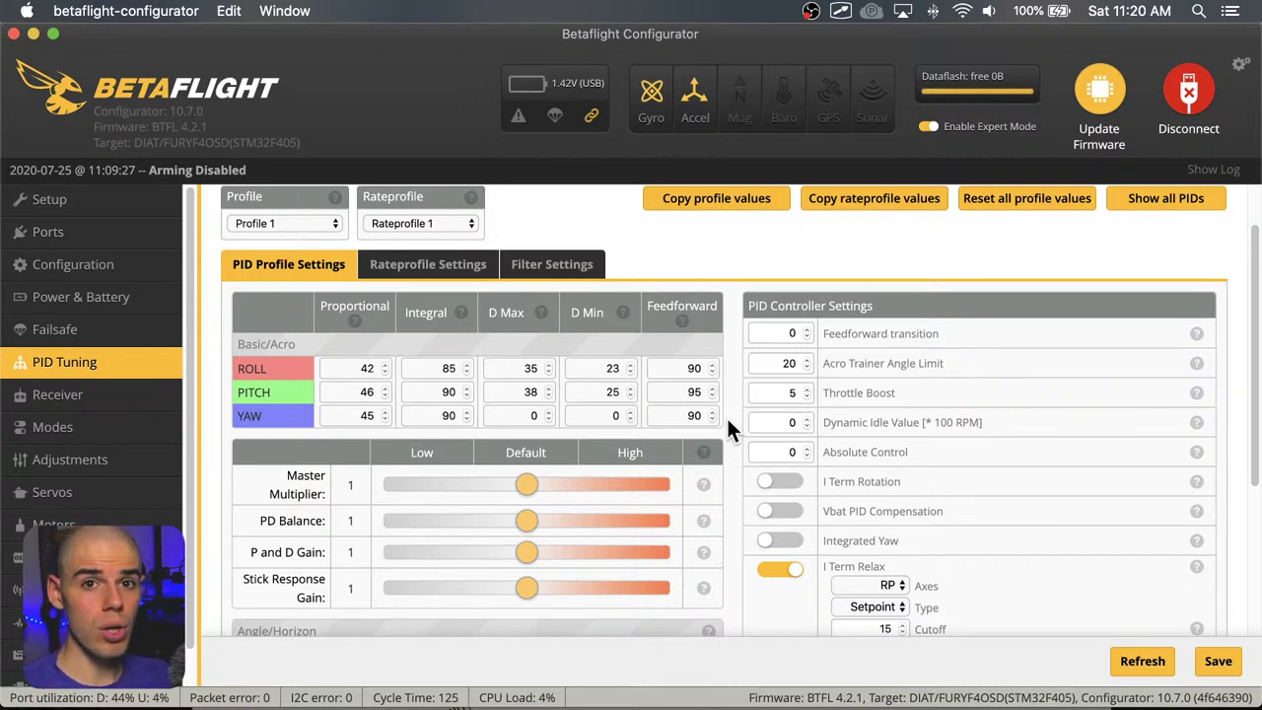
Try the Master Multiplier at 2 and discard the unsaved change by switching to Failsafe and back to PID Tuning
drag(527, 484, 657, 484)
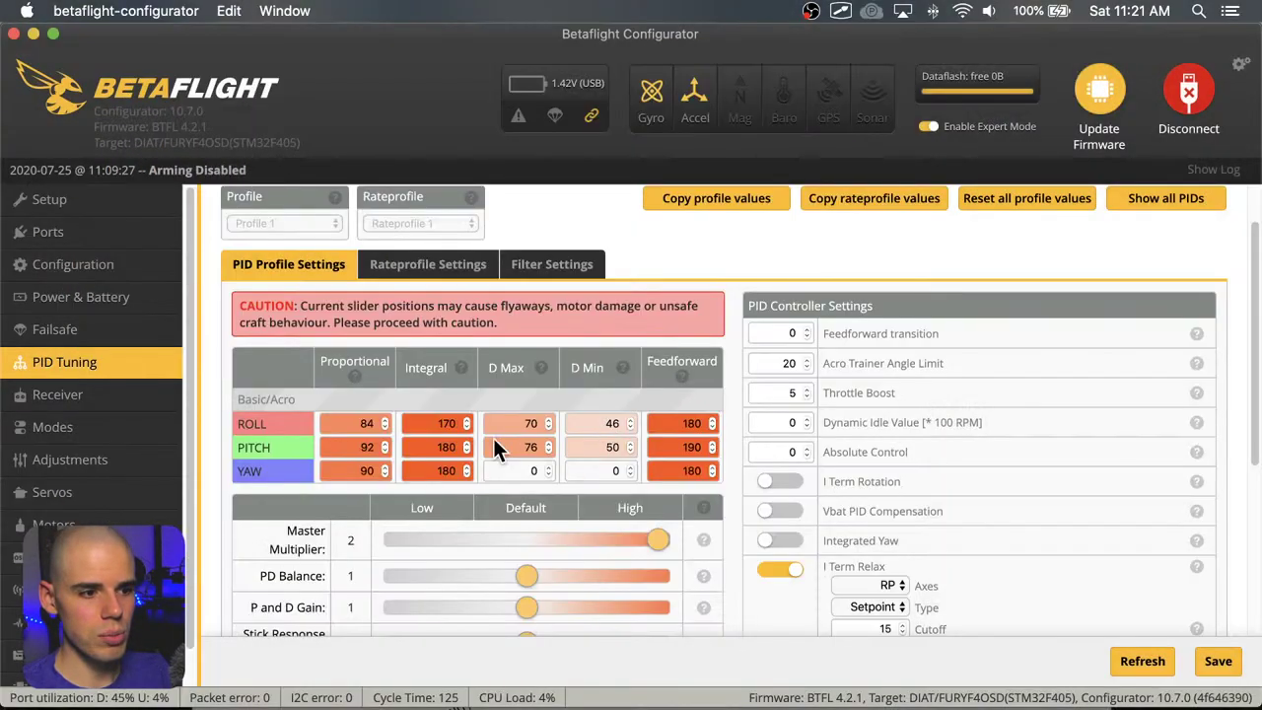
click(90, 340)
click(84, 365)
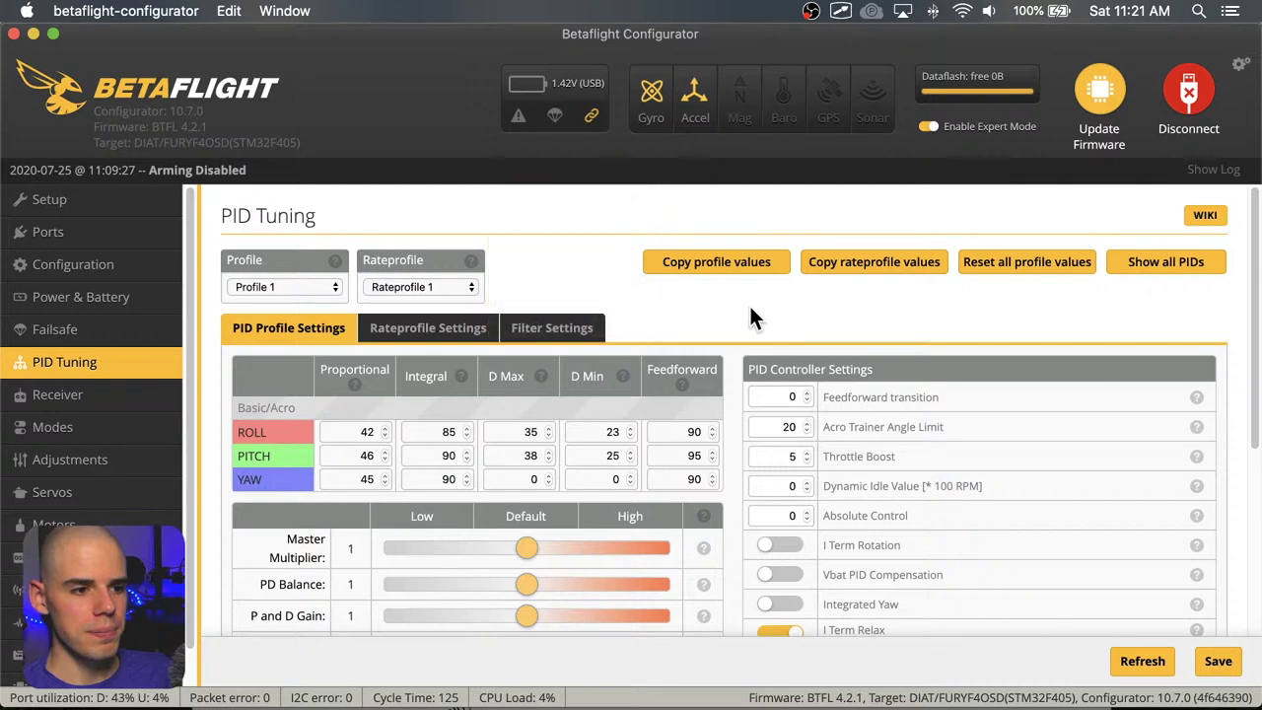
Reload PID Tuning and look through the PID profile down to the Angle/Horizon, Motor Output Limit and Anti Gravity settings
scroll(739, 308, down, 5)
scroll(725, 314, up, 5)
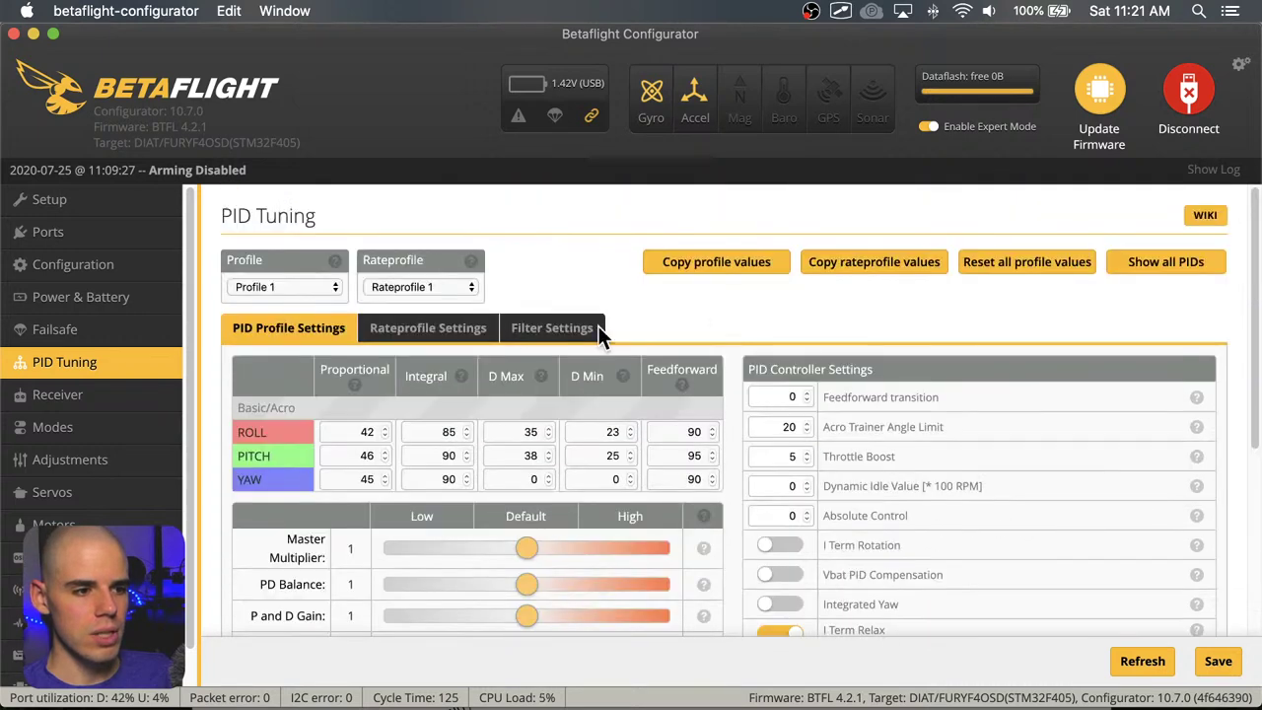
click(155, 336)
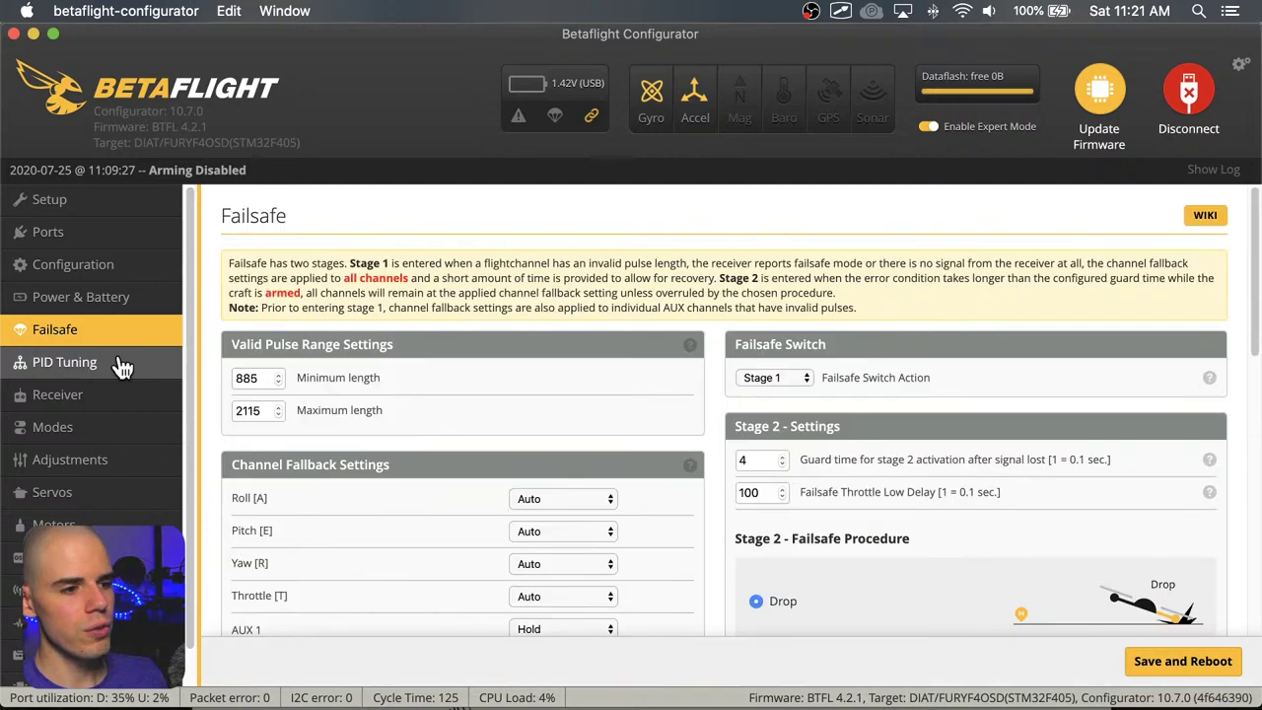
click(111, 370)
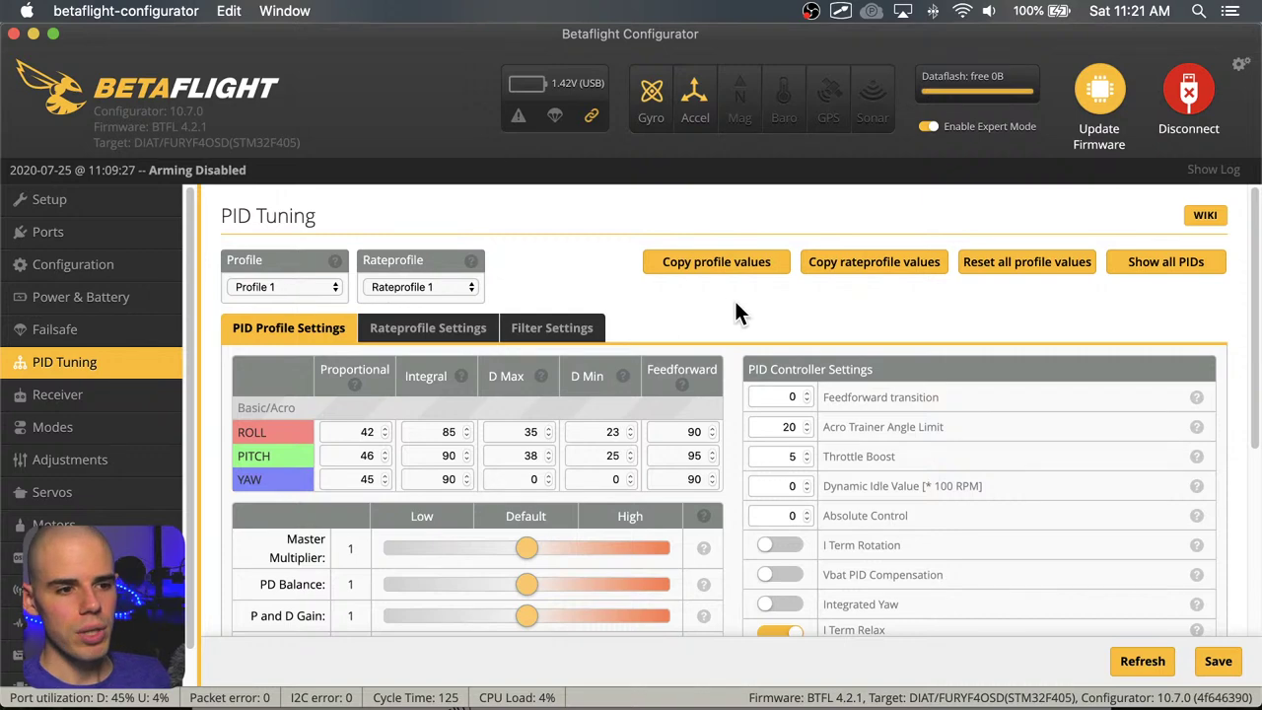
scroll(735, 303, down, 2)
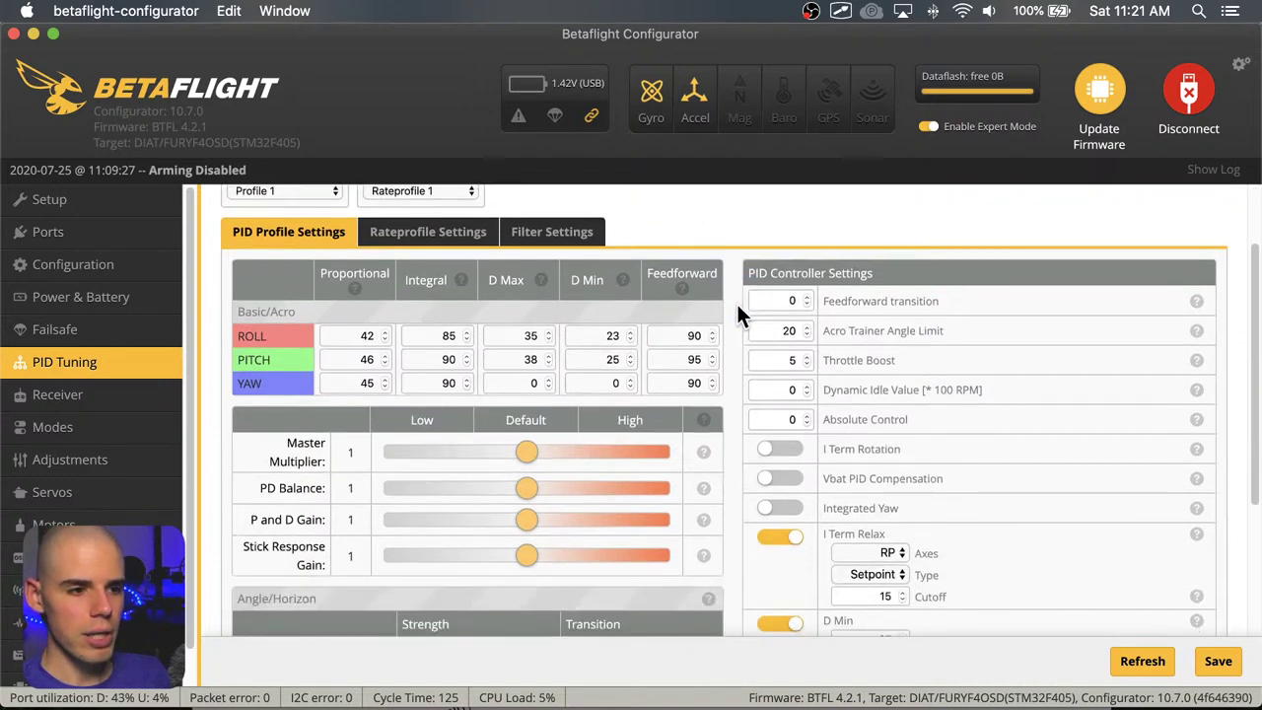
scroll(738, 308, down, 5)
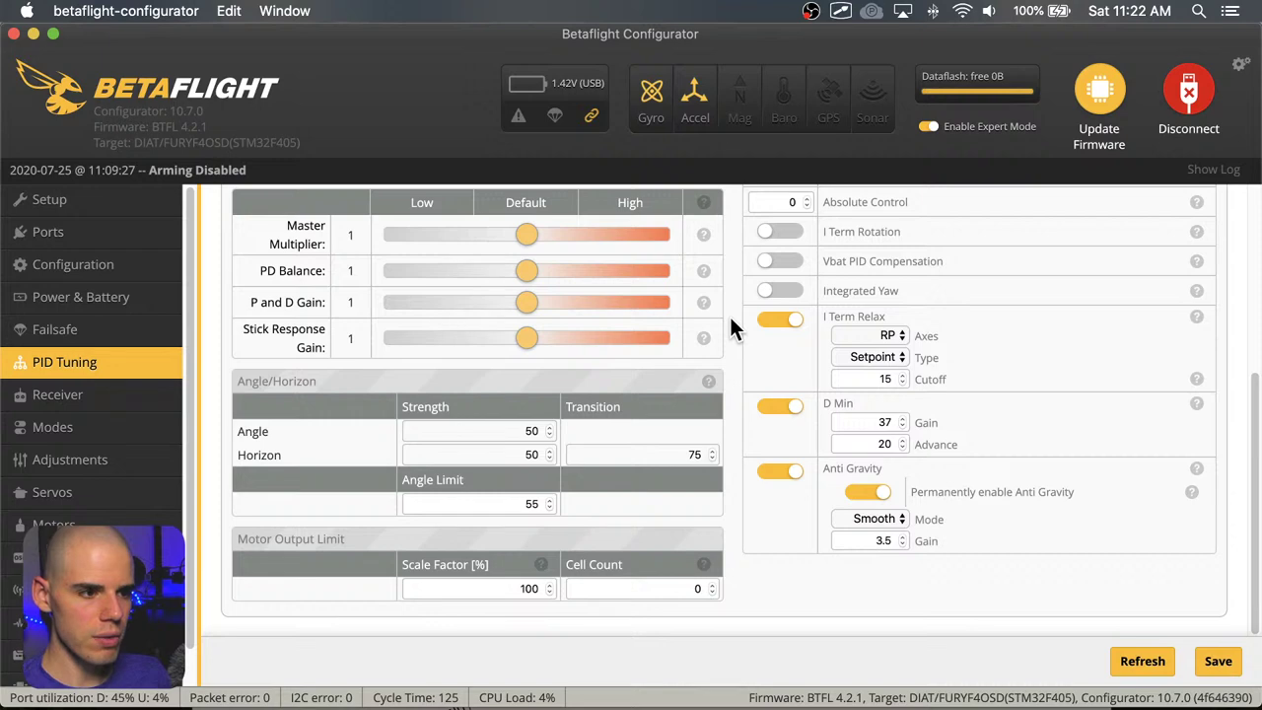
scroll(731, 329, up, 2)
scroll(735, 329, up, 1)
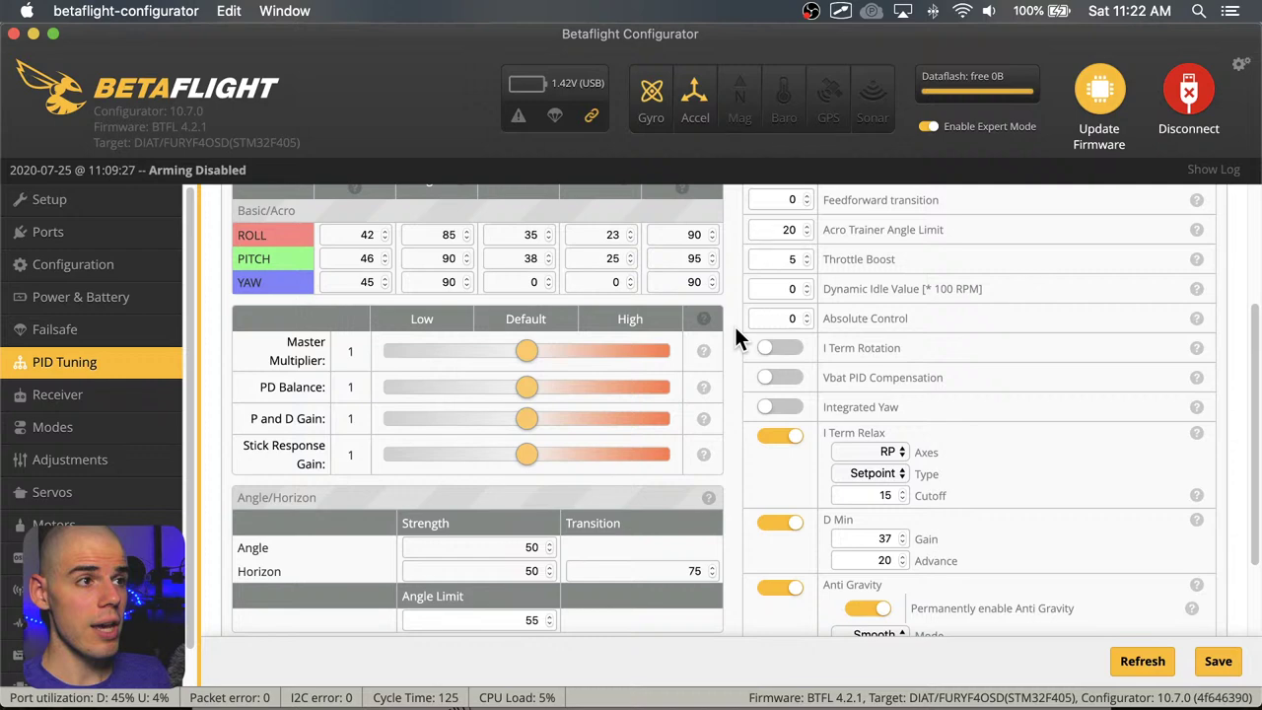
scroll(735, 328, up, 5)
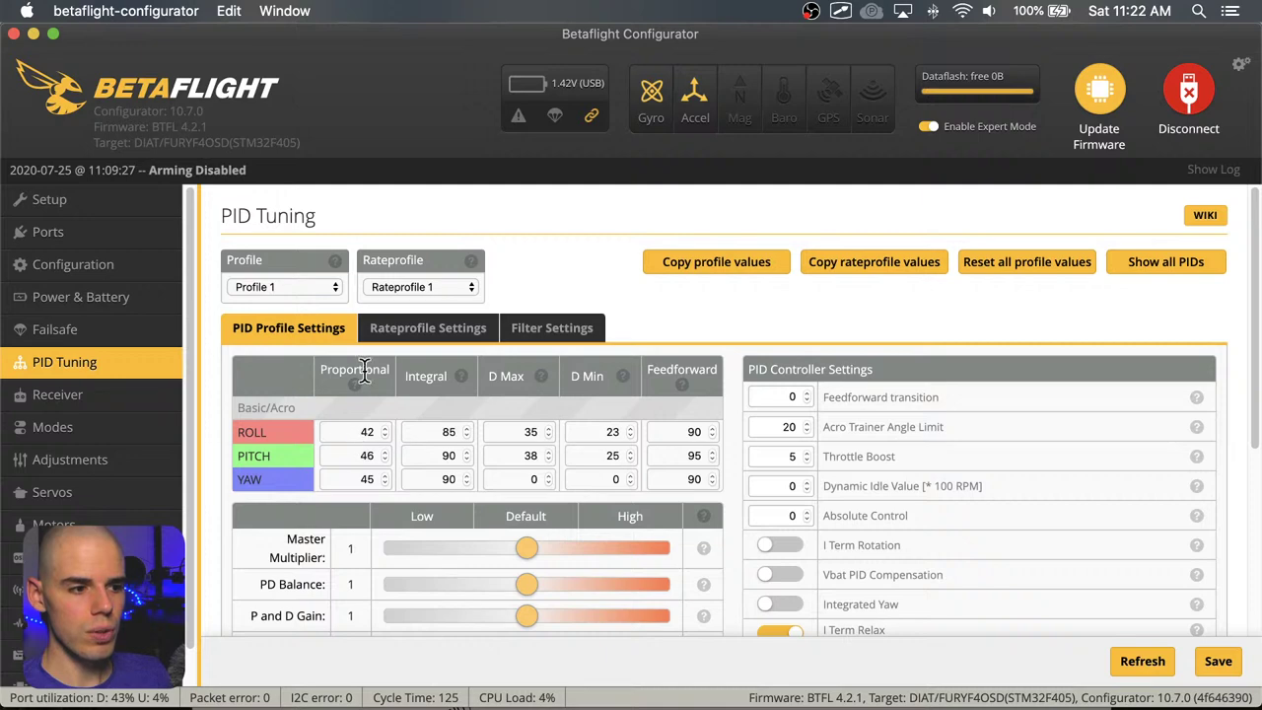
mouse_move(355, 384)
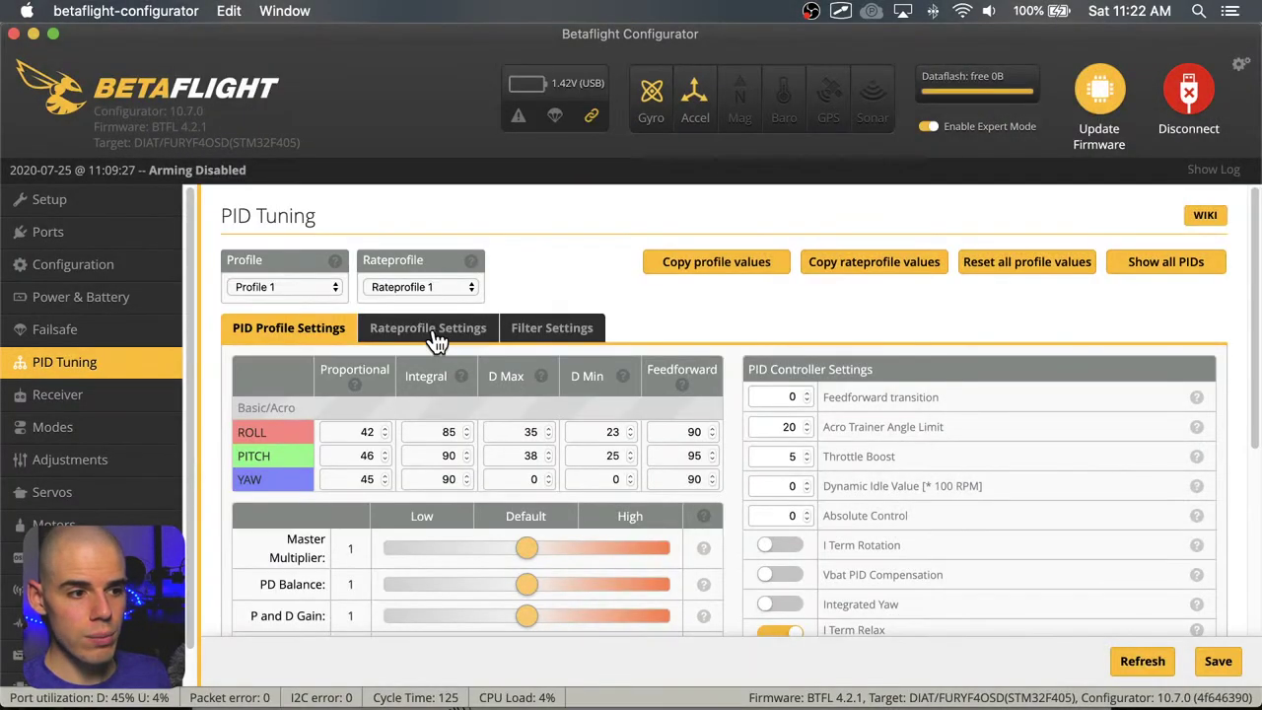
Open the rateprofile settings and review the rates table, TPA, throttle settings, rates preview and throttle curve
click(437, 337)
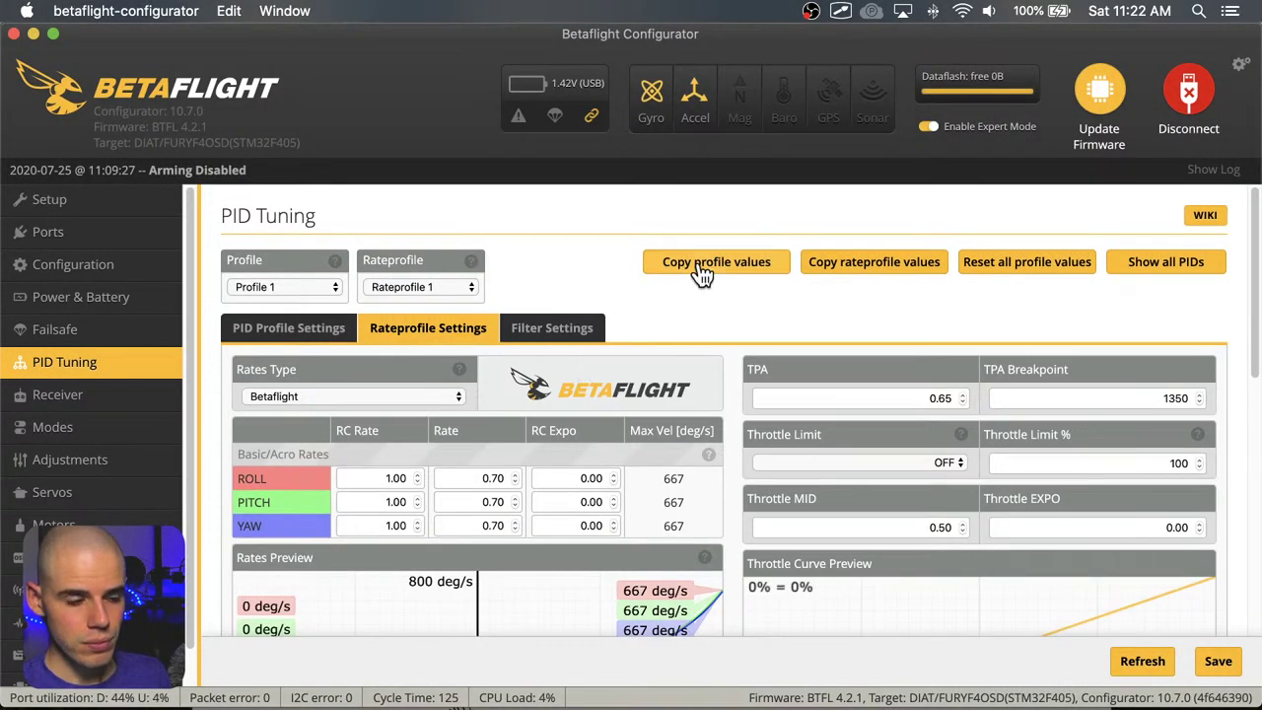
scroll(698, 268, down, 2)
scroll(689, 278, down, 1)
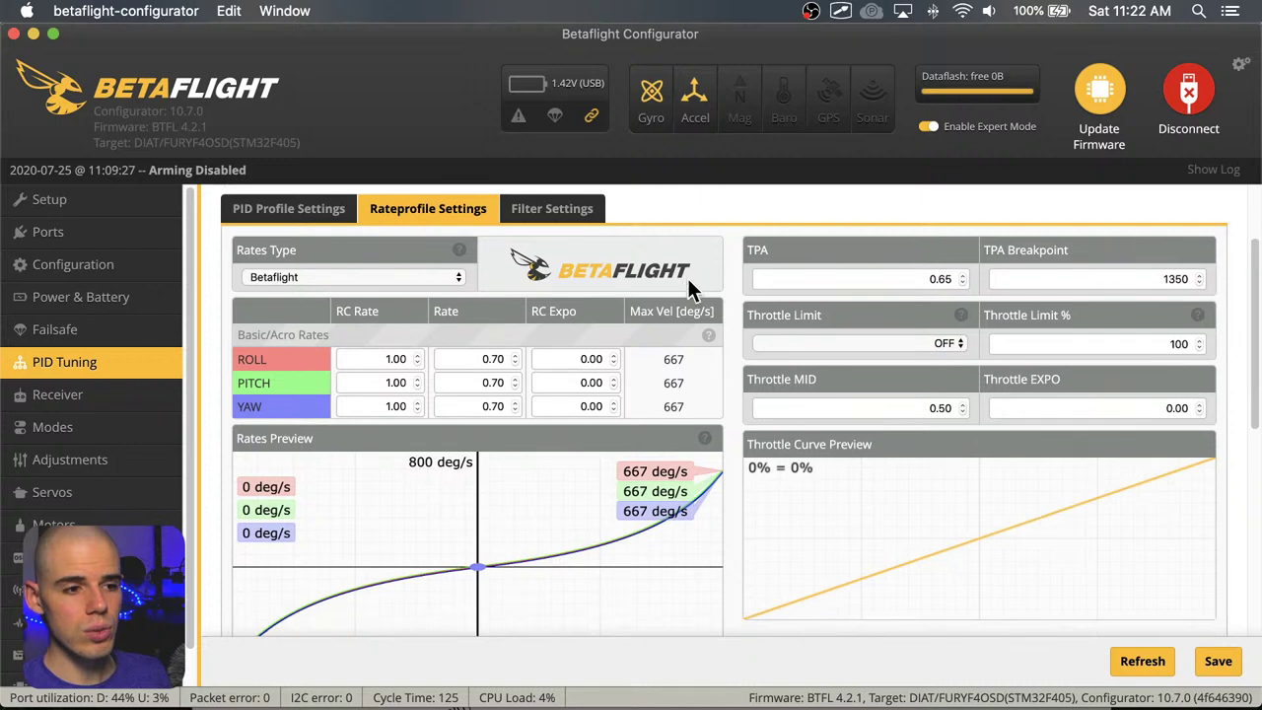
scroll(730, 301, down, 1)
scroll(737, 320, down, 2)
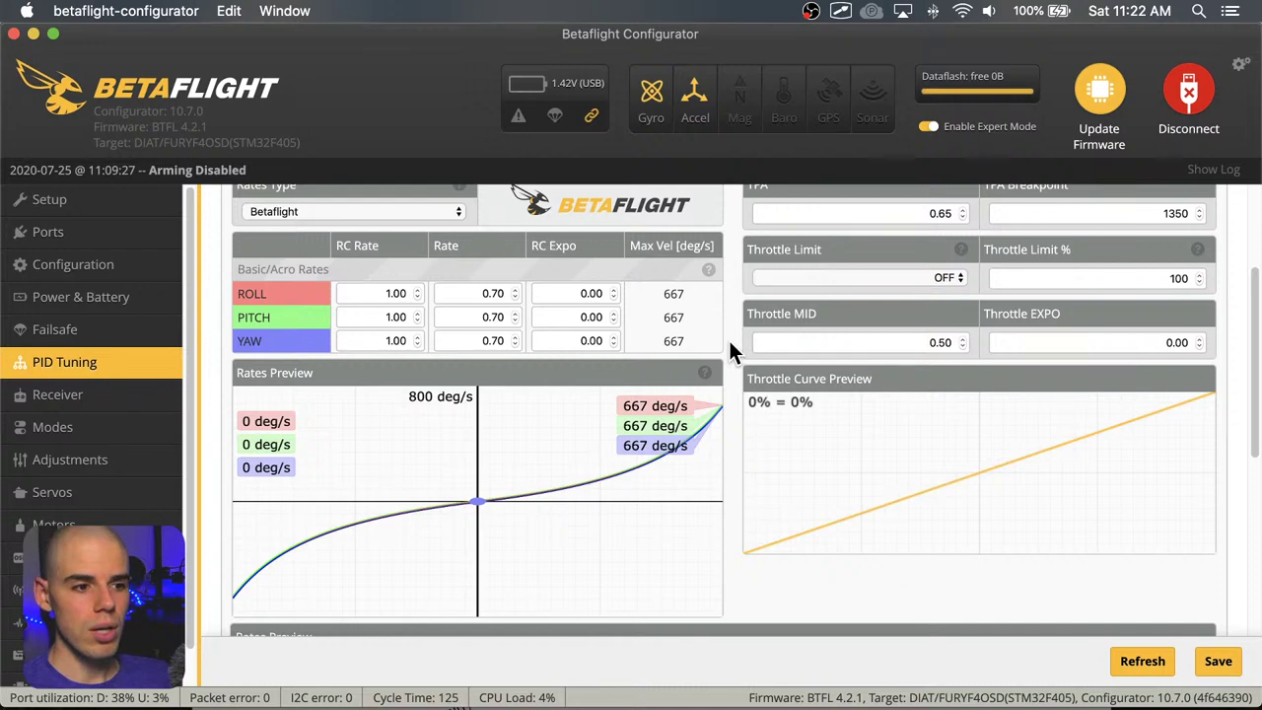
scroll(730, 345, up, 1)
scroll(730, 342, up, 2)
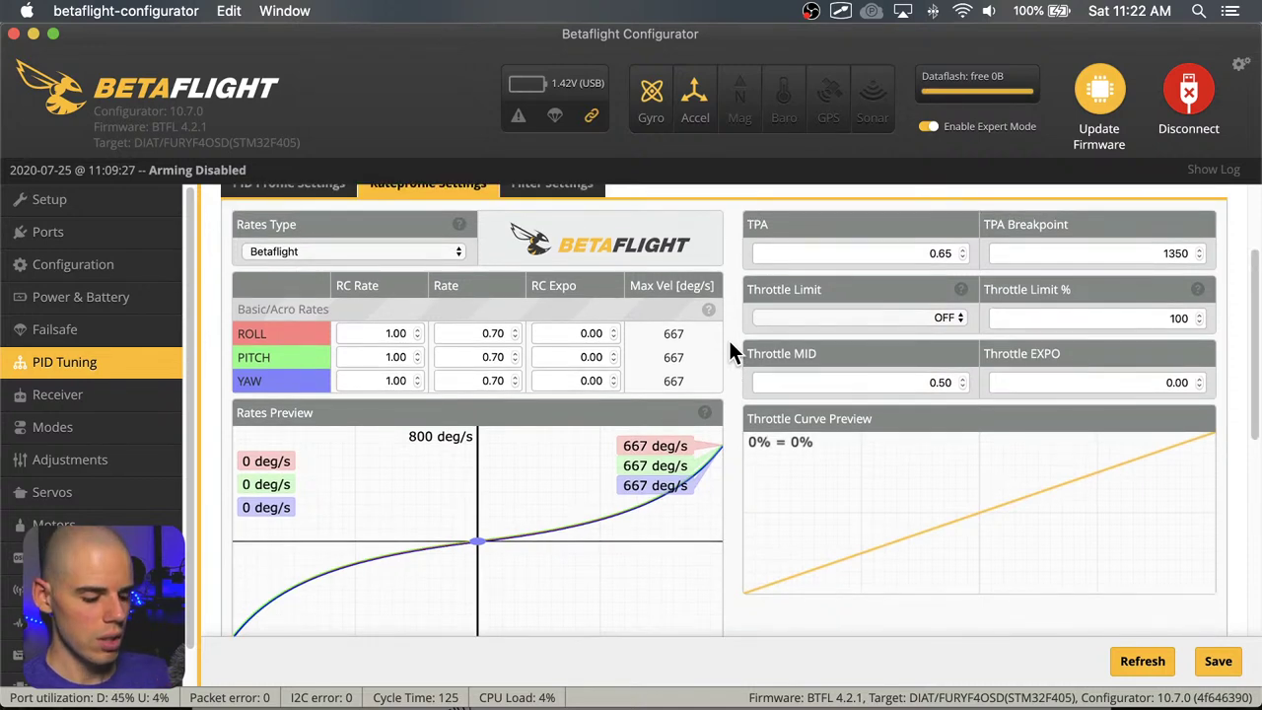
scroll(730, 349, up, 2)
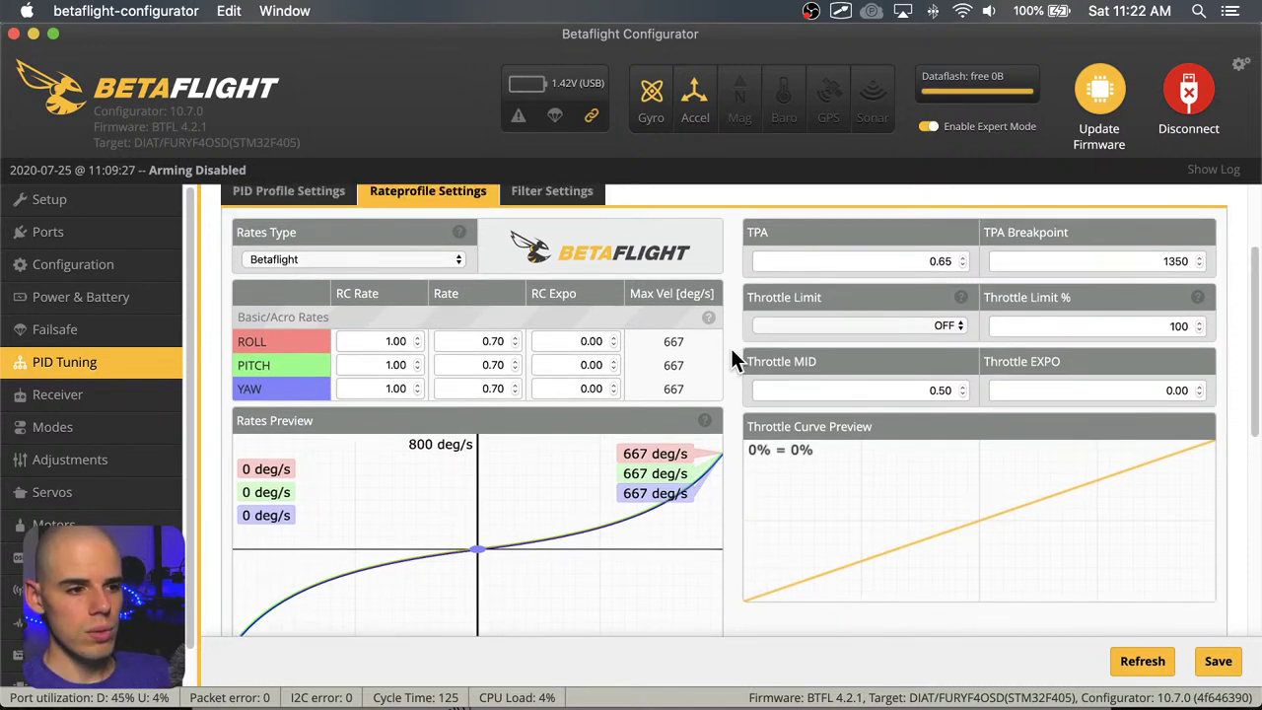
scroll(620, 307, up, 1)
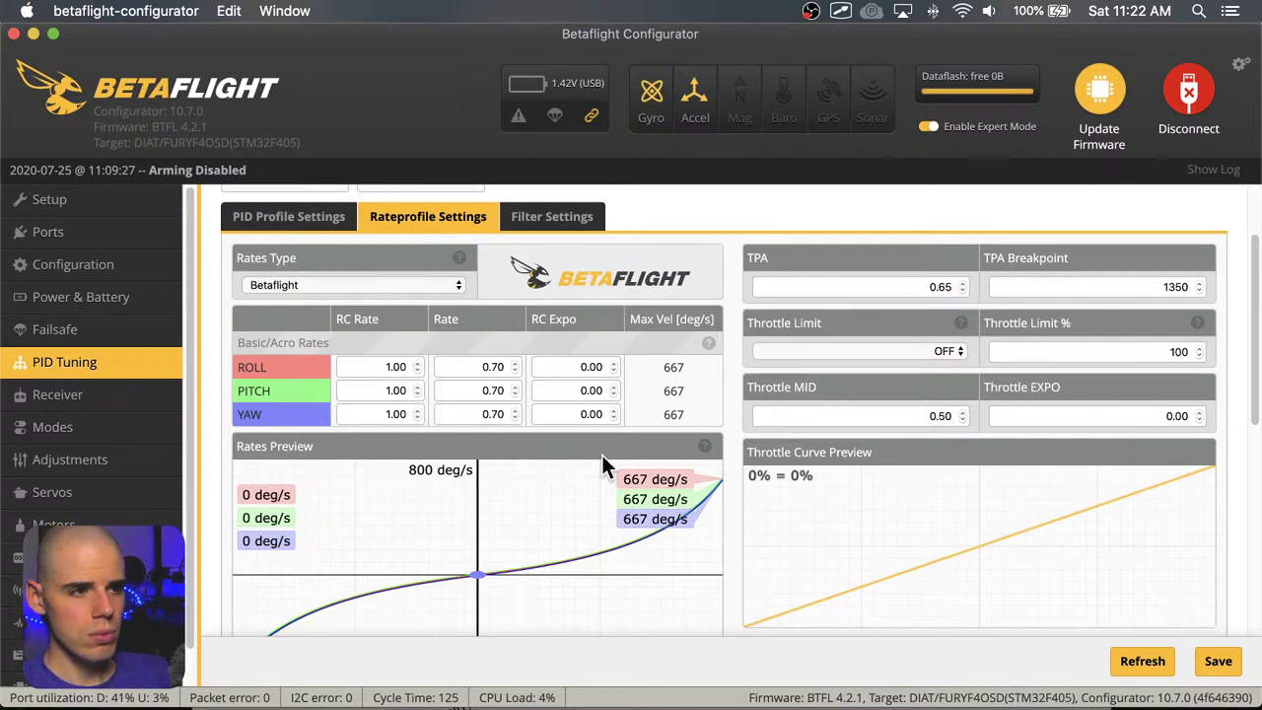
scroll(579, 429, down, 1)
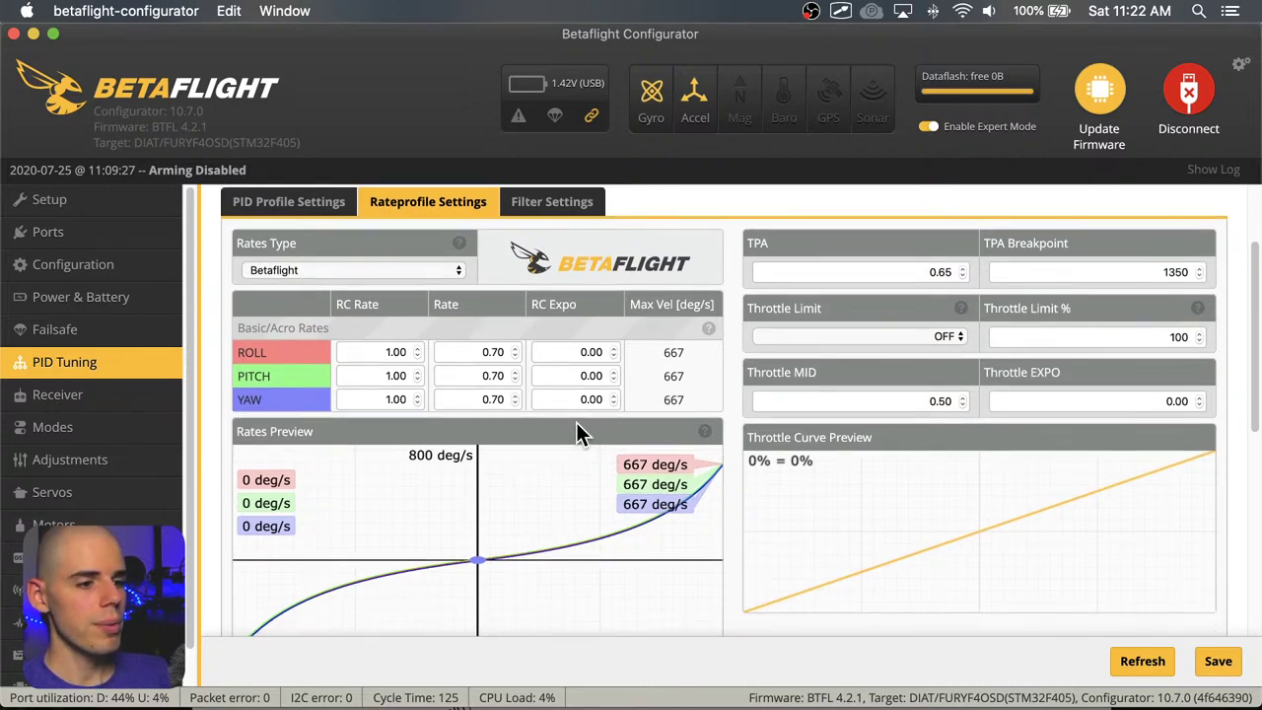
Change the rates type of Rateprofile 1 to Actual and accept the reset to a default curve
click(458, 269)
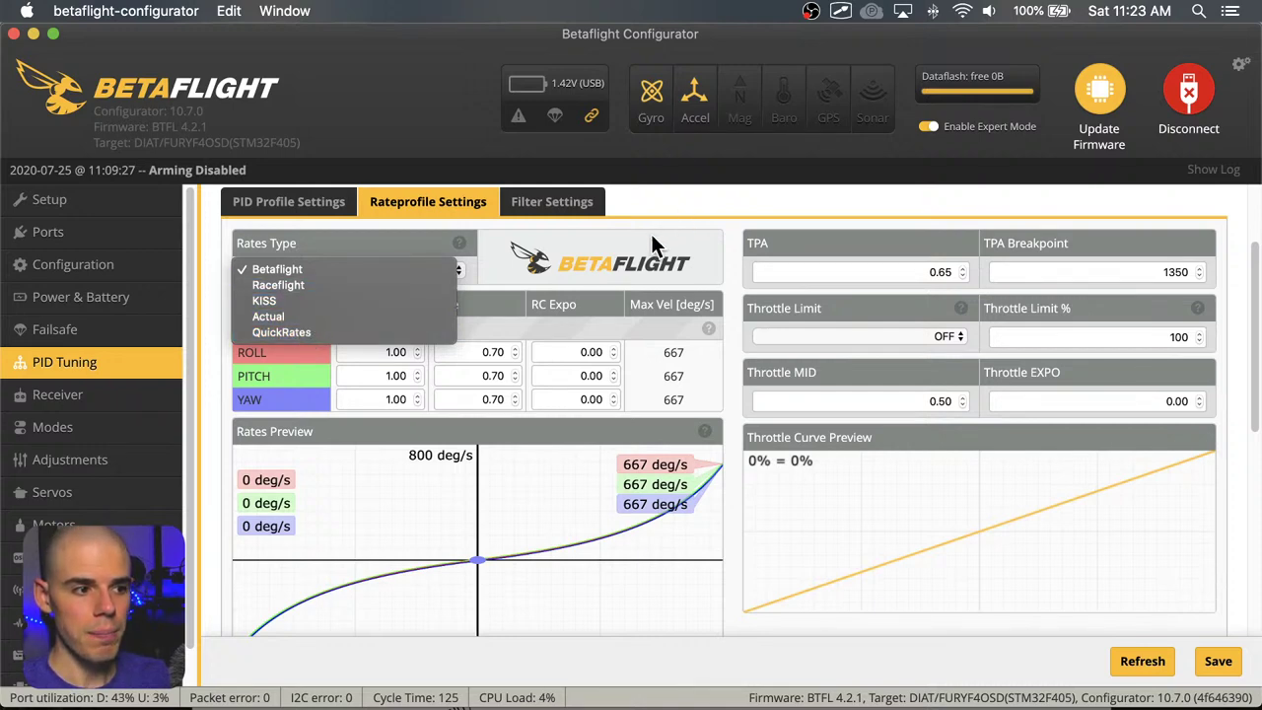
click(321, 316)
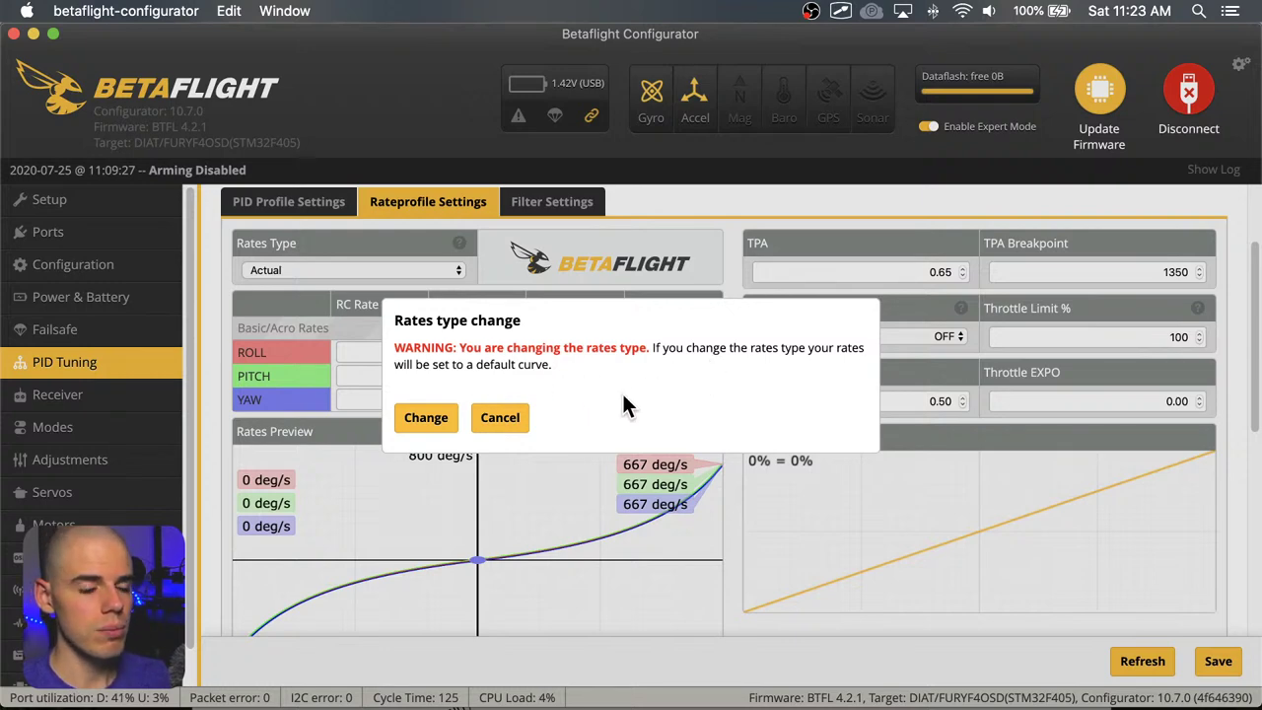
click(421, 424)
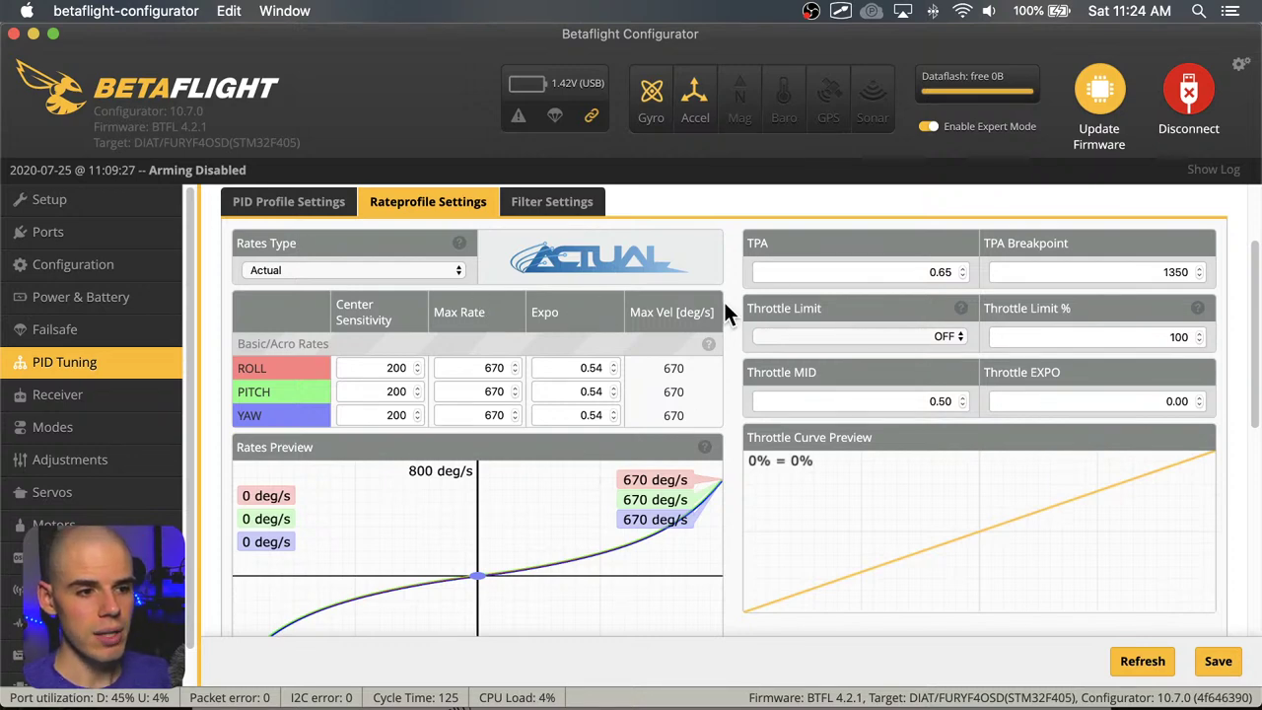
mouse_move(712, 342)
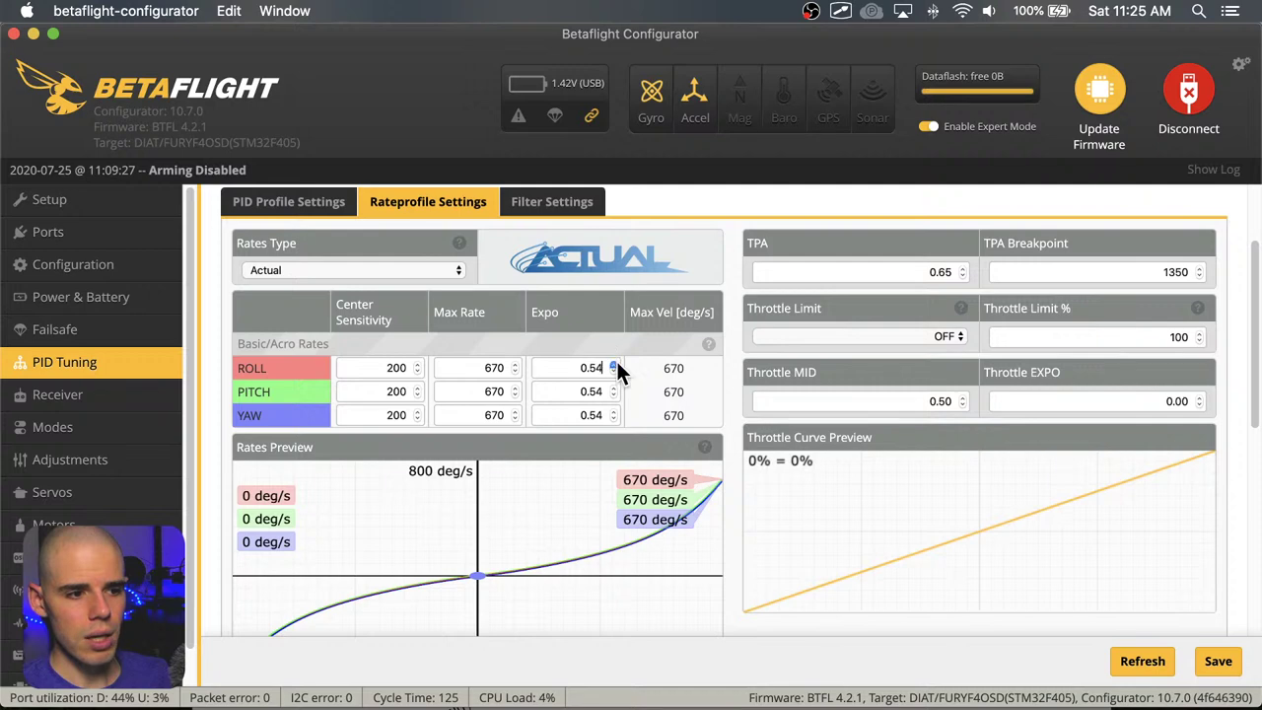
Try a roll Expo of 1.00, and switch the rates type back to Betaflight with its default curve
scroll(617, 363, up, 20)
scroll(616, 367, up, 20)
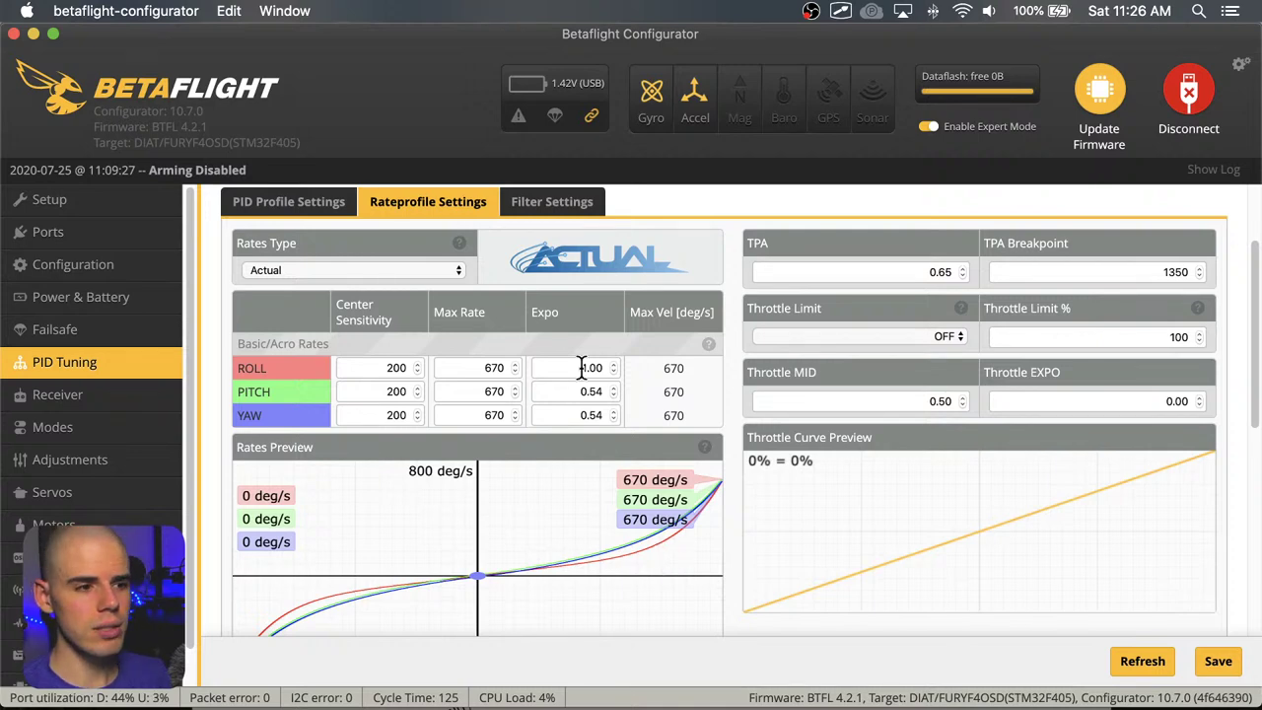
click(455, 271)
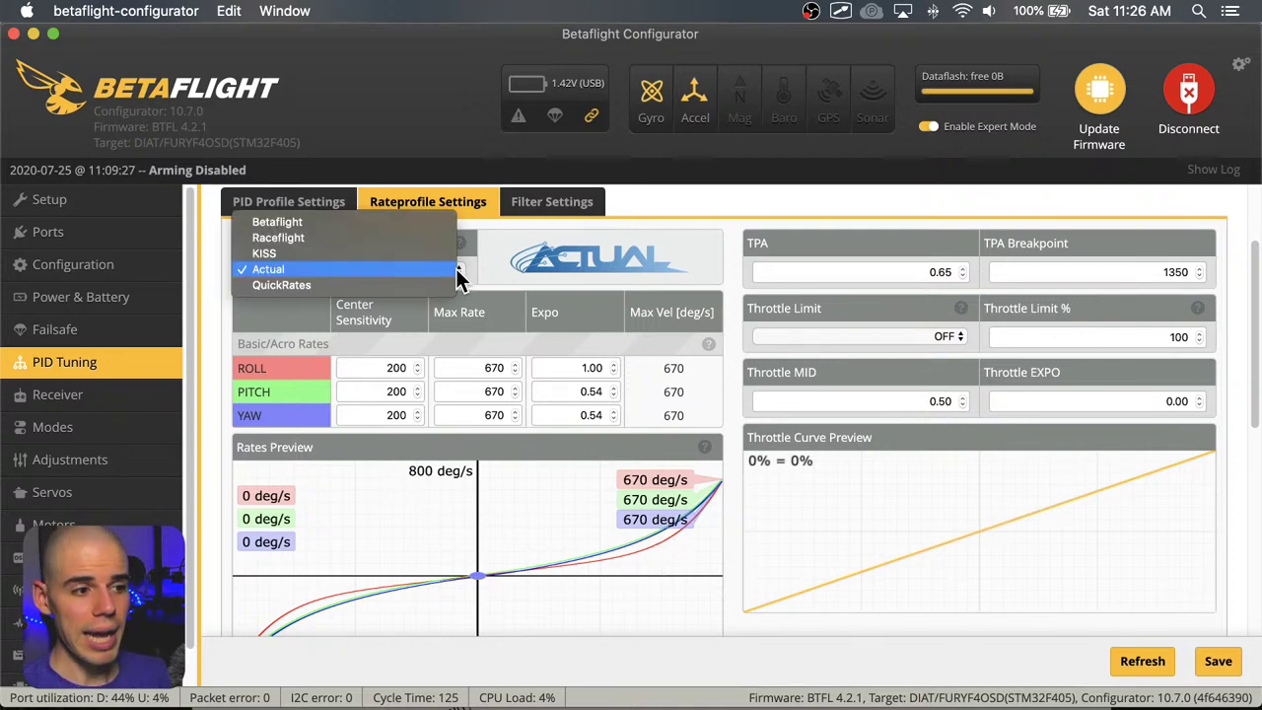
click(387, 227)
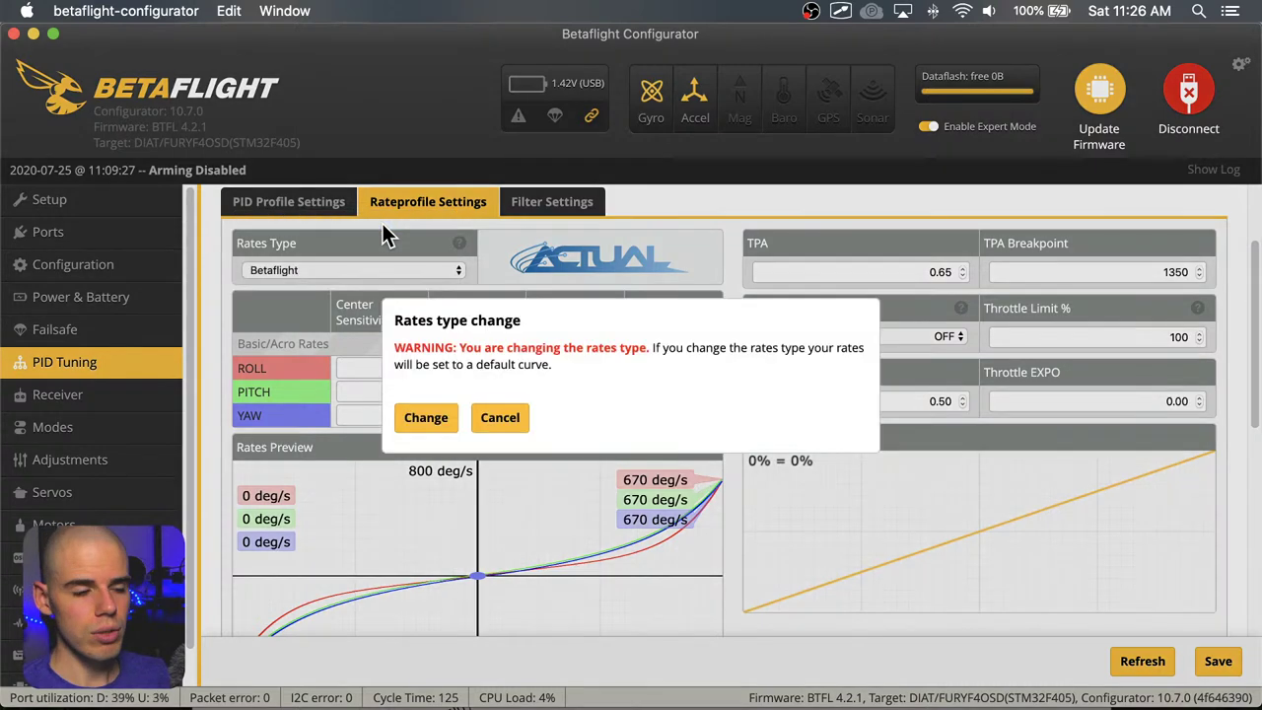
click(424, 416)
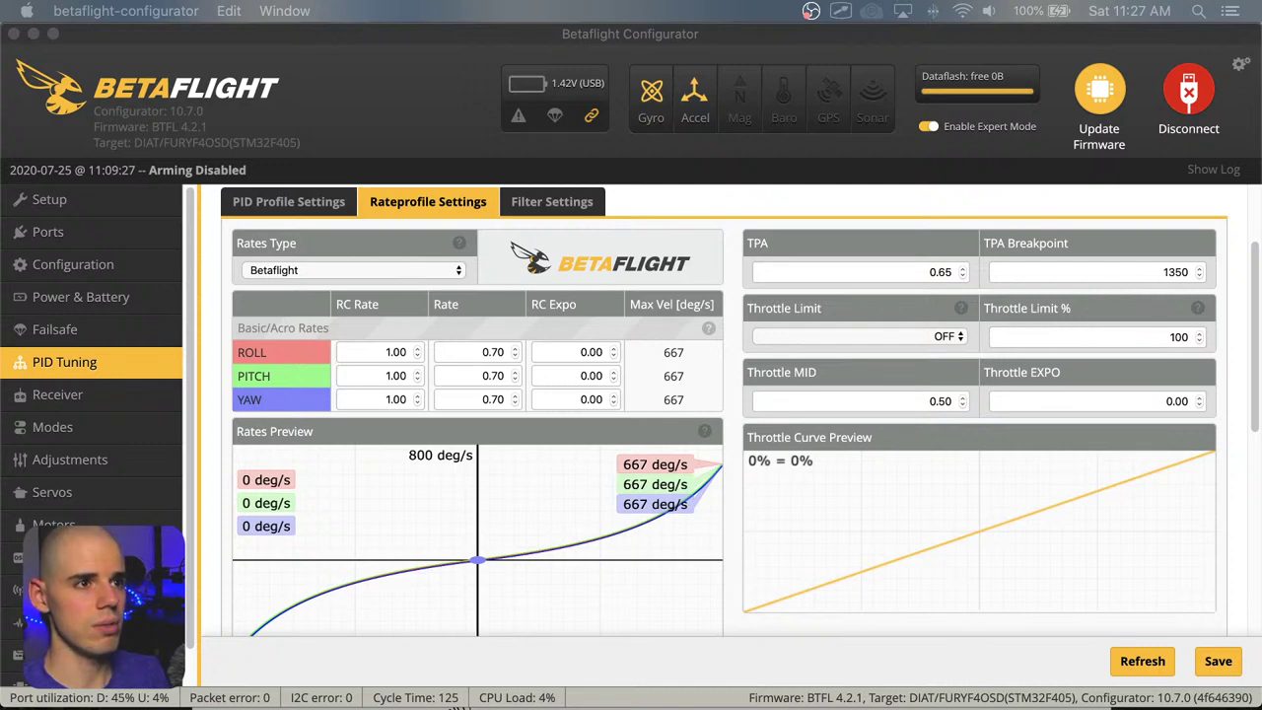
Switch to Firefox and bring up the Desmos graph comparing the Betaflight and Actual rate curves
click(736, 33)
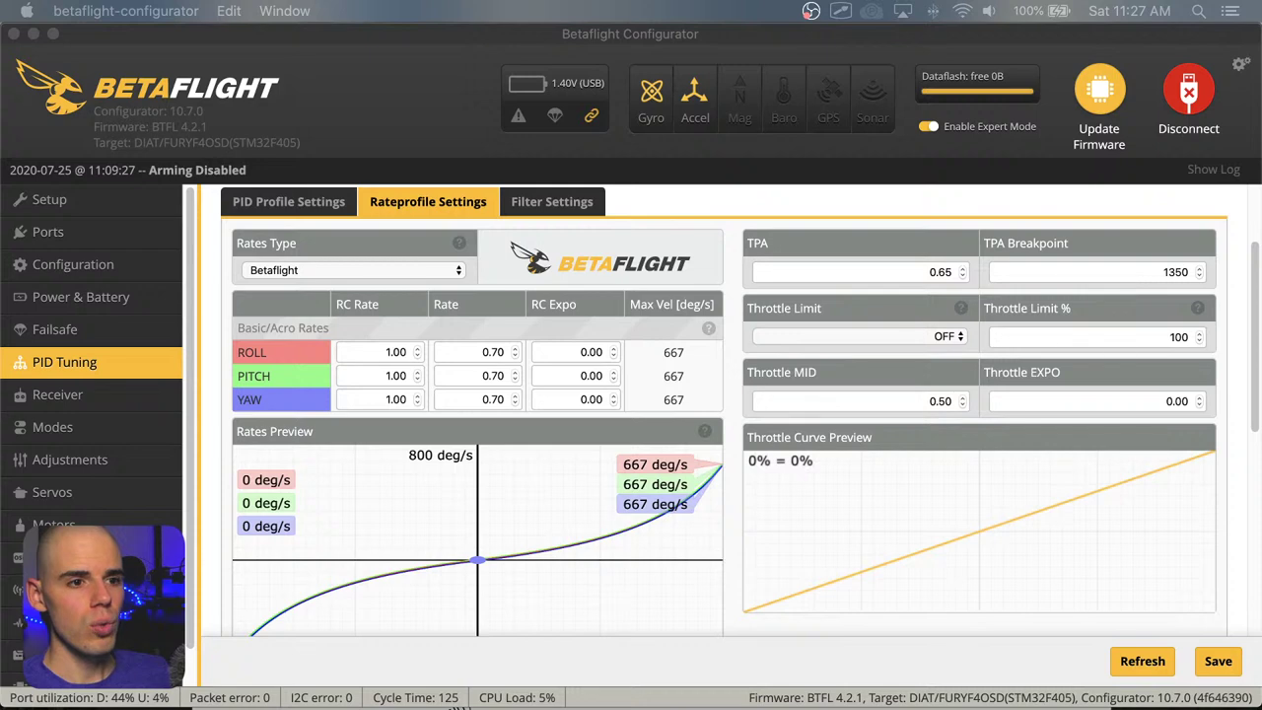
key(super+Tab)
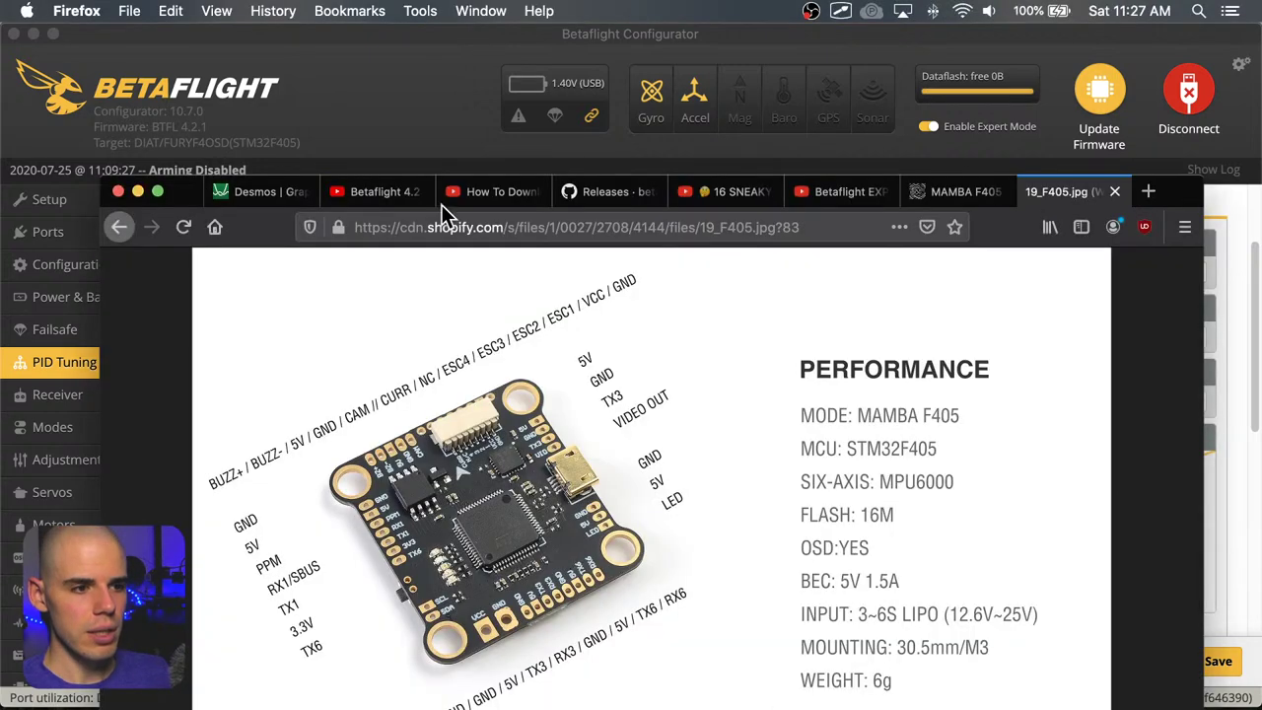
click(243, 200)
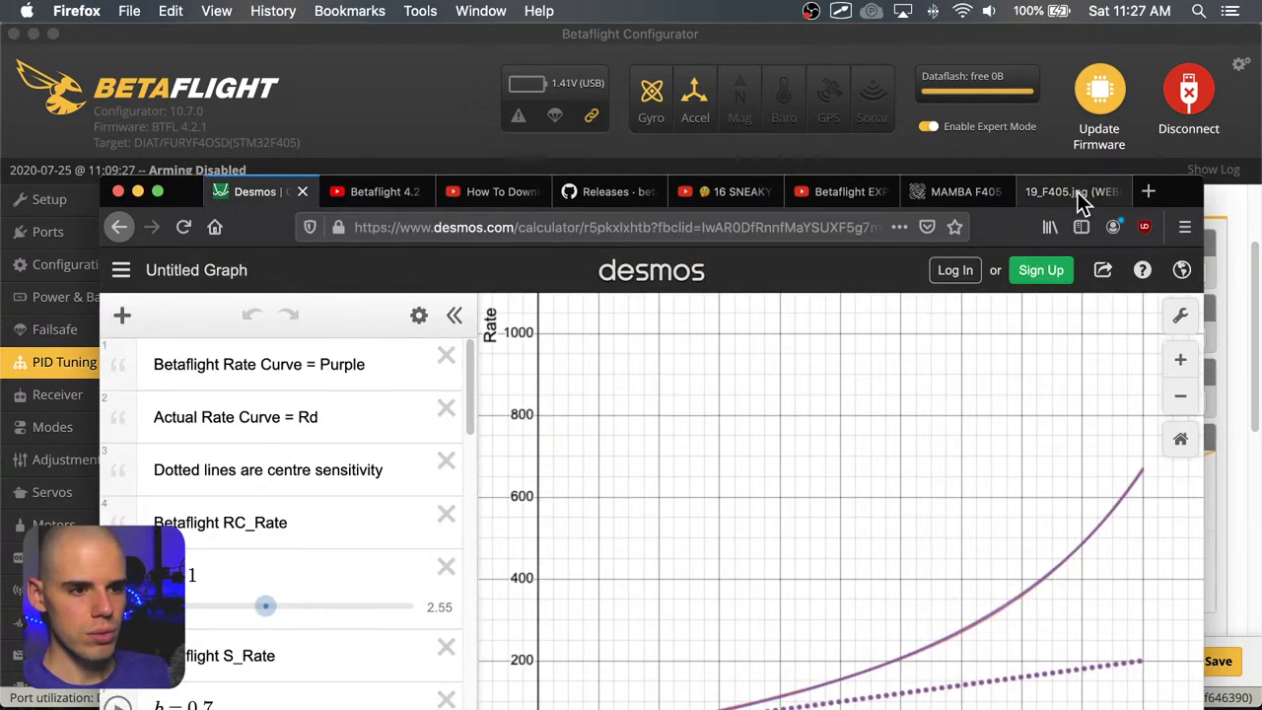
drag(1185, 193, 1174, 112)
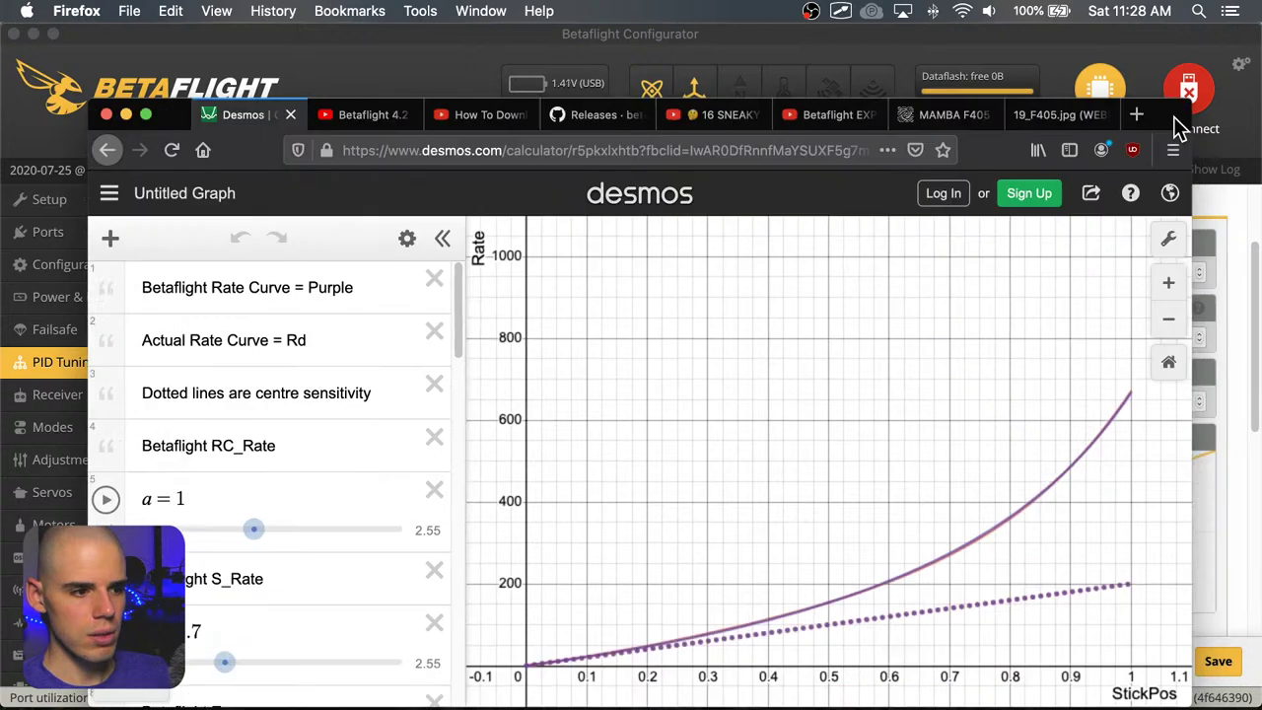
Examine the Desmos parameters for Betaflight RC_Rate, S_Rate and Expo against the Actual centre rate, max rate and expo
scroll(350, 495, down, 5)
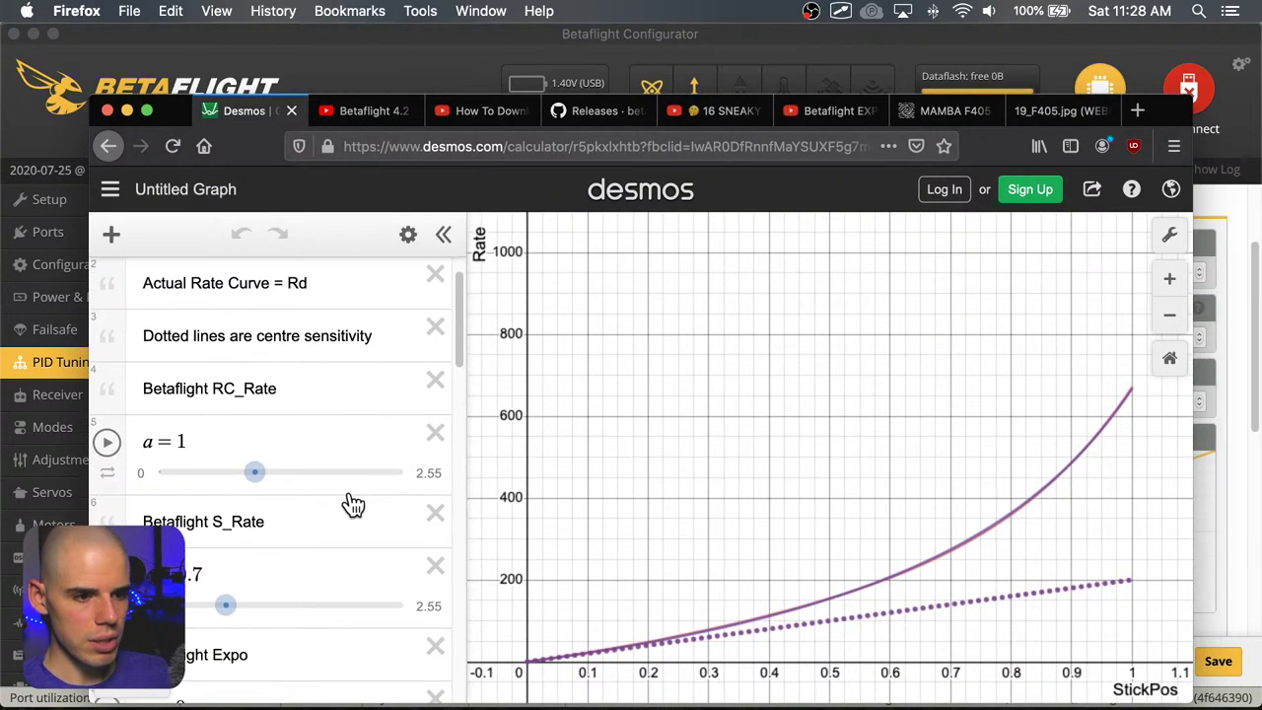
scroll(350, 495, down, 7)
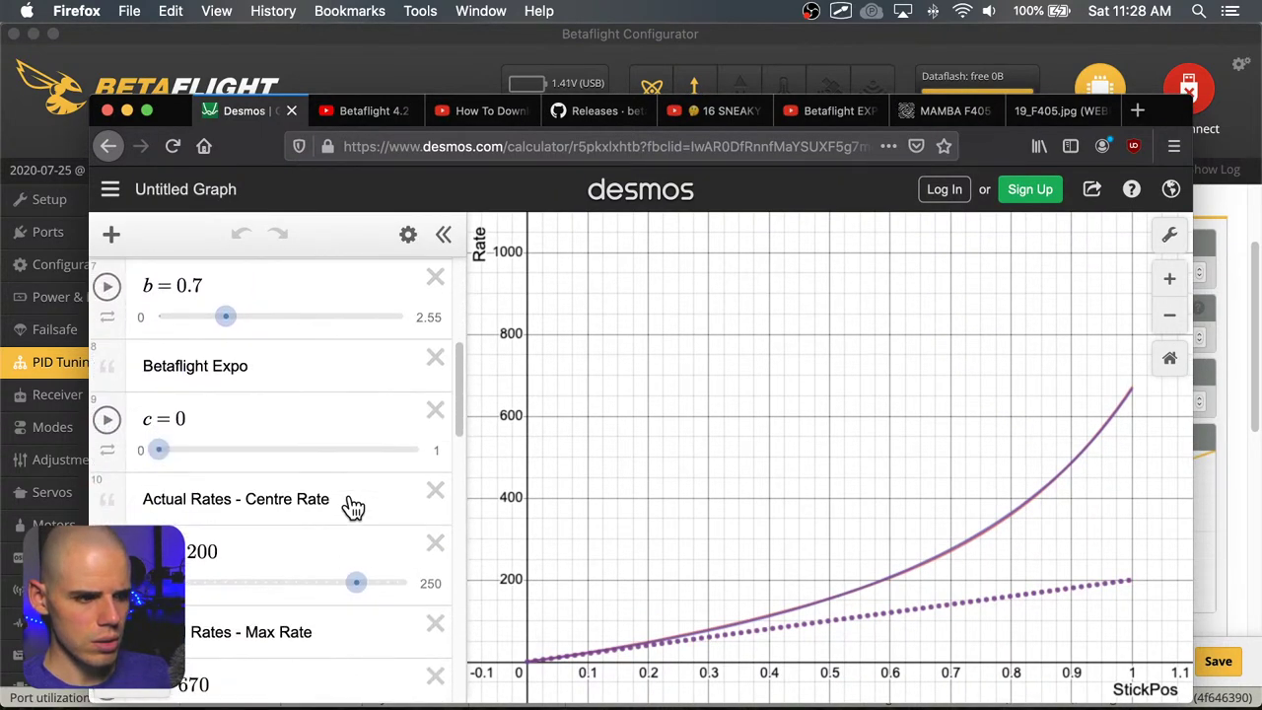
scroll(352, 507, down, 2)
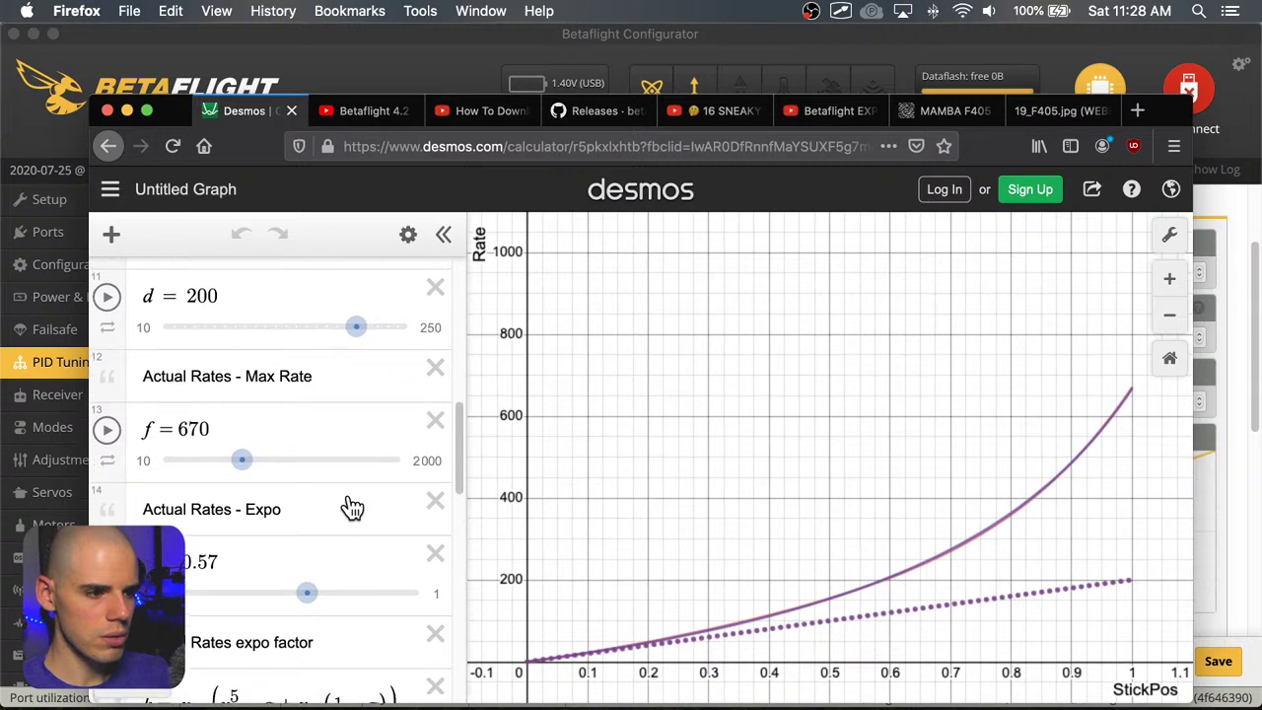
scroll(352, 507, up, 2)
scroll(296, 493, up, 2)
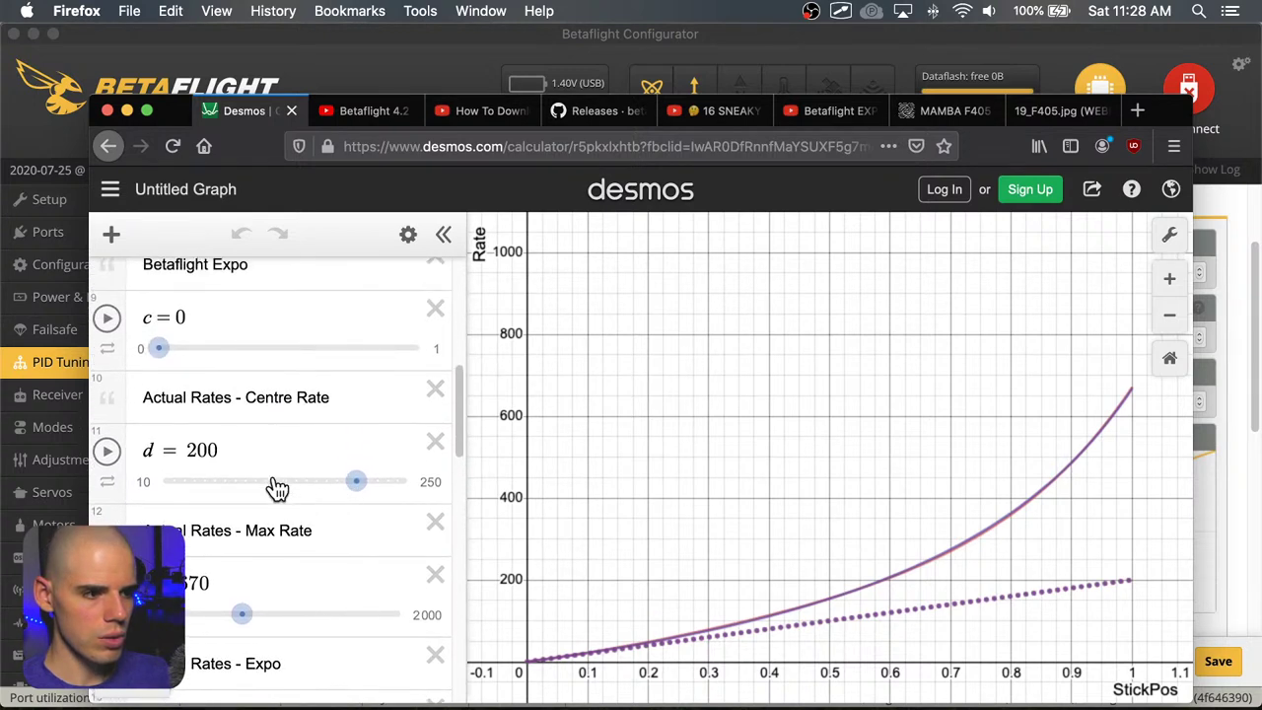
scroll(276, 481, up, 2)
scroll(276, 478, down, 2)
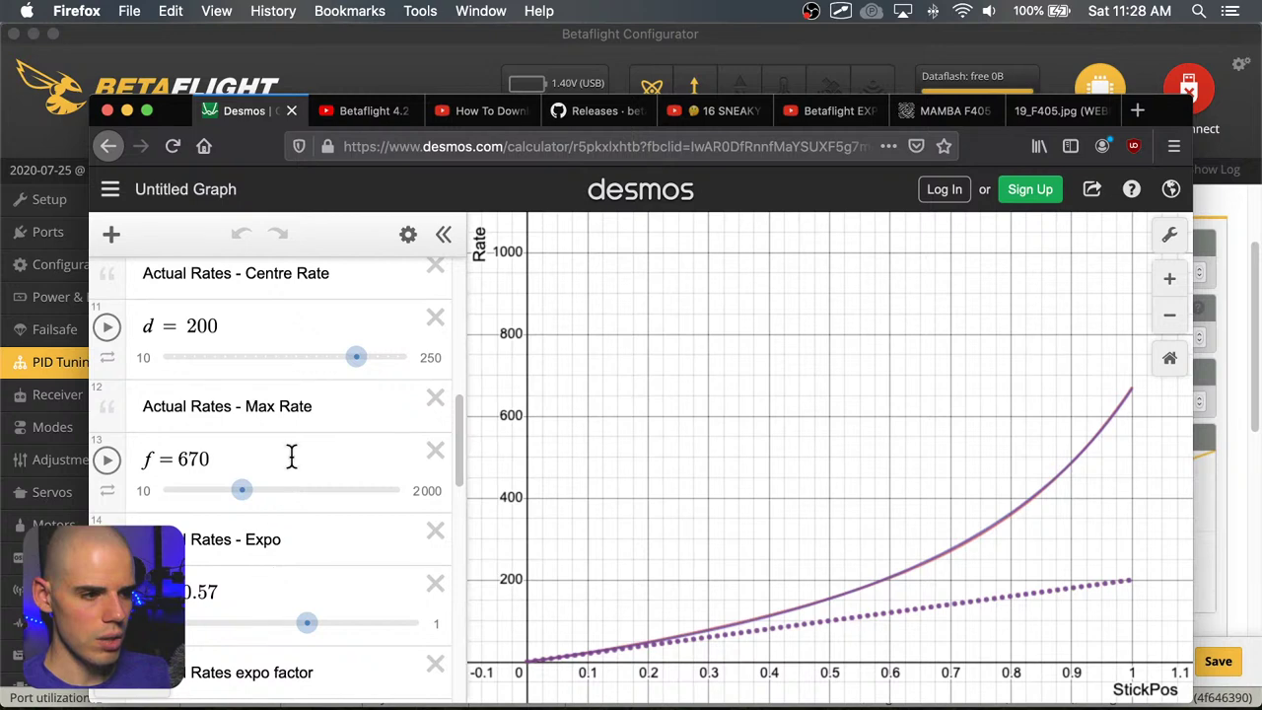
scroll(289, 464, up, 5)
scroll(289, 476, down, 5)
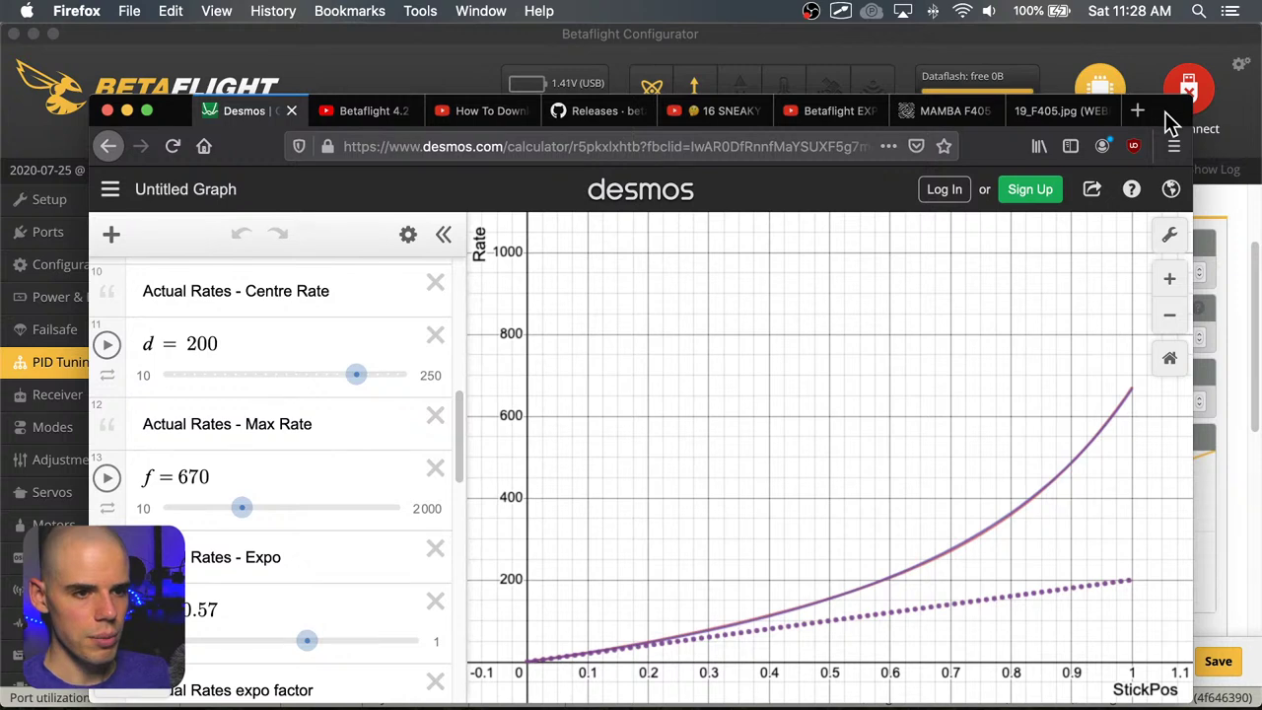
drag(1164, 112, 1155, 148)
scroll(310, 574, down, 2)
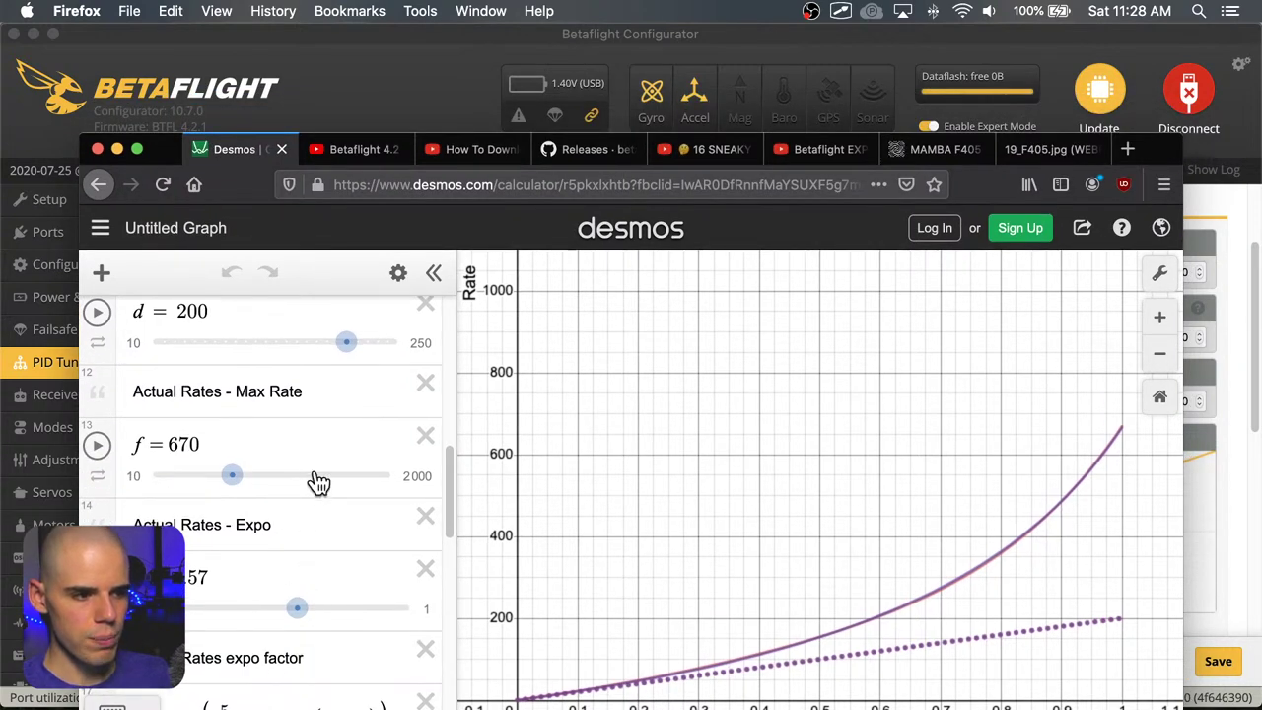
Return to Betaflight Configurator and change the rates type to Actual, accepting the reset to a default curve
click(423, 51)
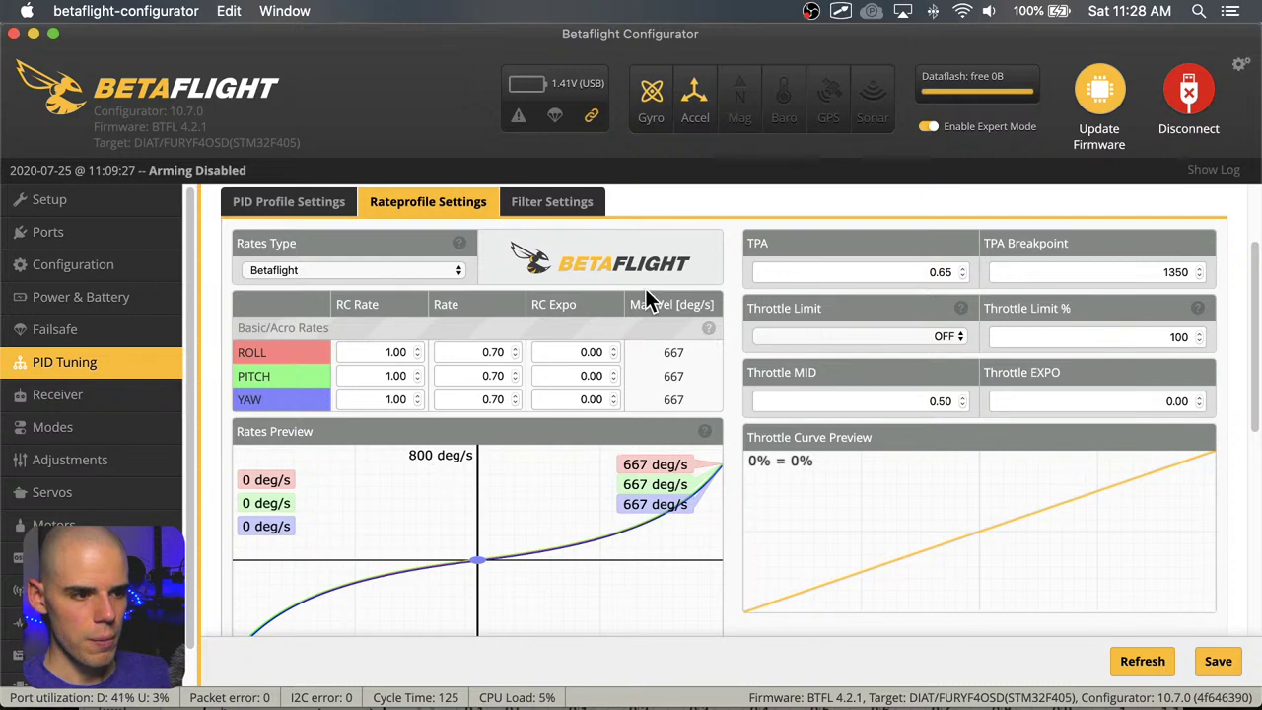
click(456, 271)
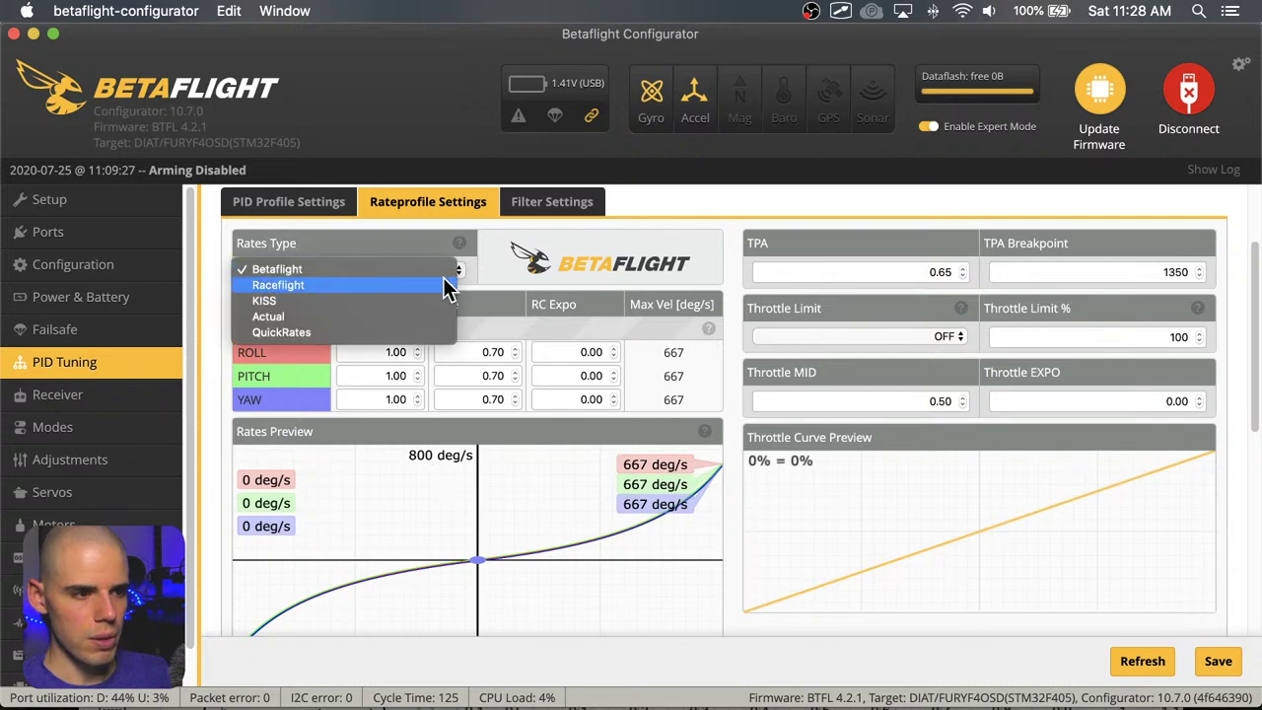
click(408, 316)
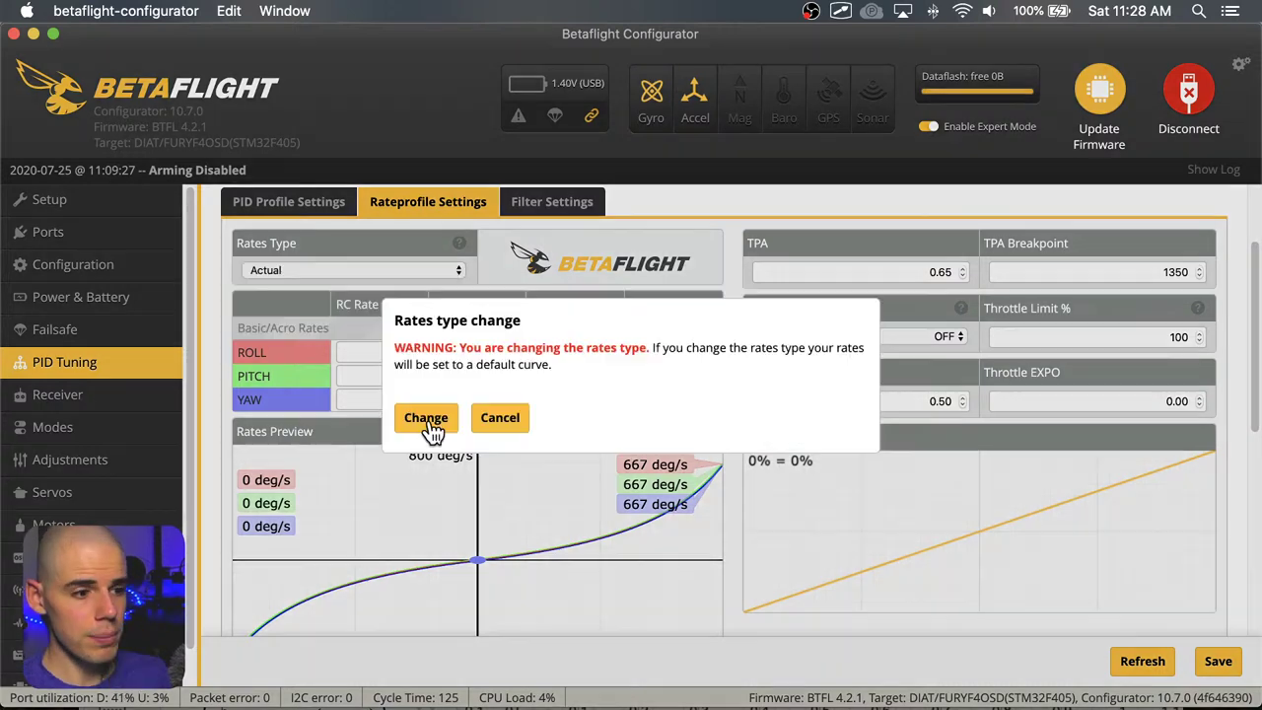
click(427, 419)
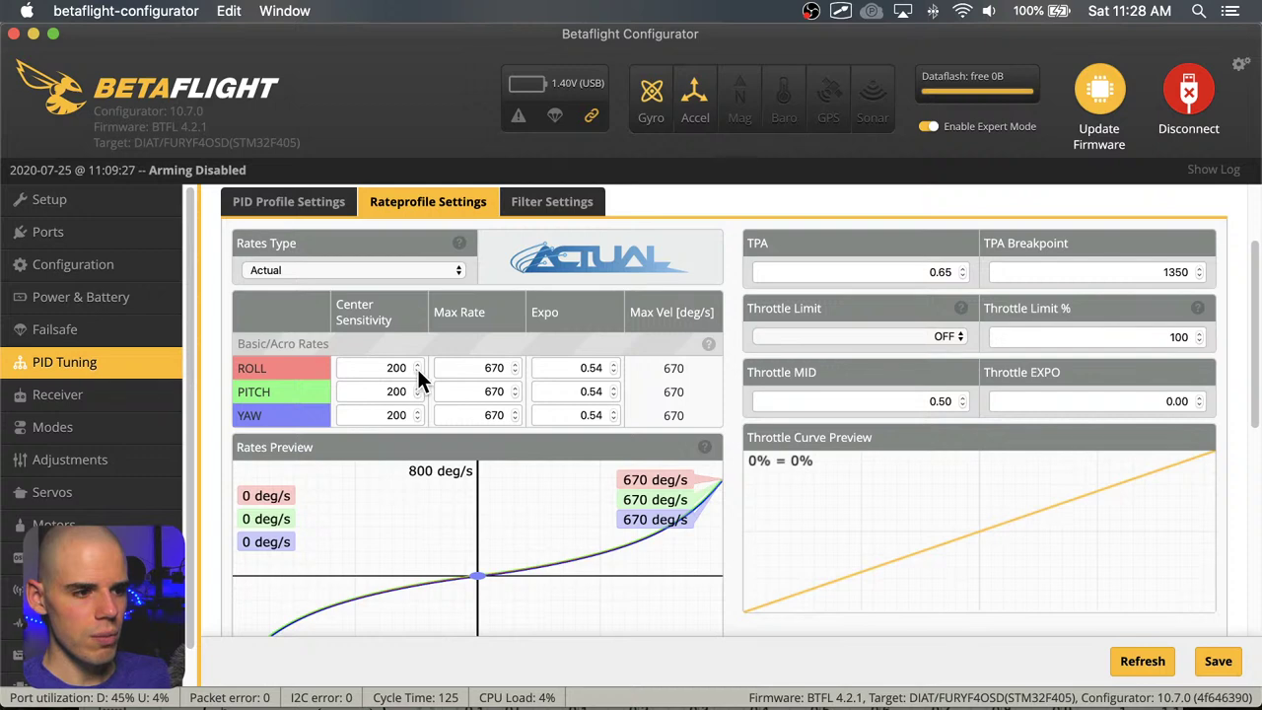
Set the roll Max Rate to 620
click(514, 372)
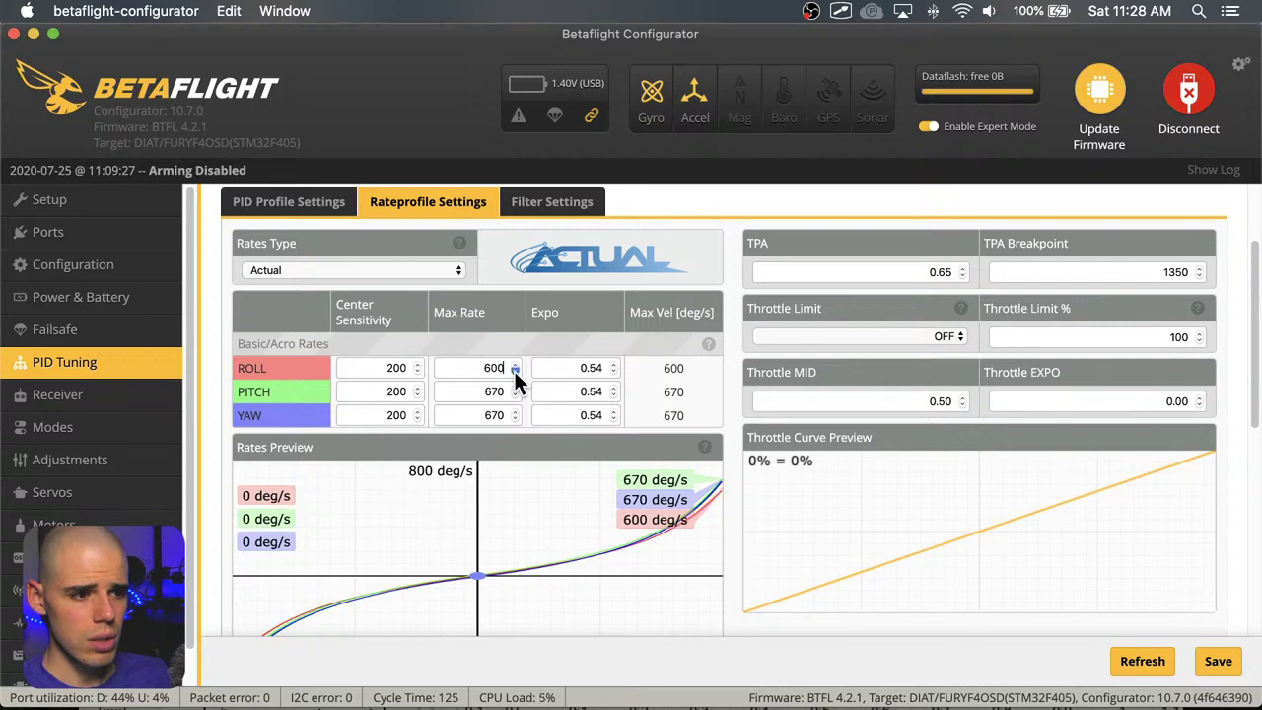
click(515, 364)
click(515, 362)
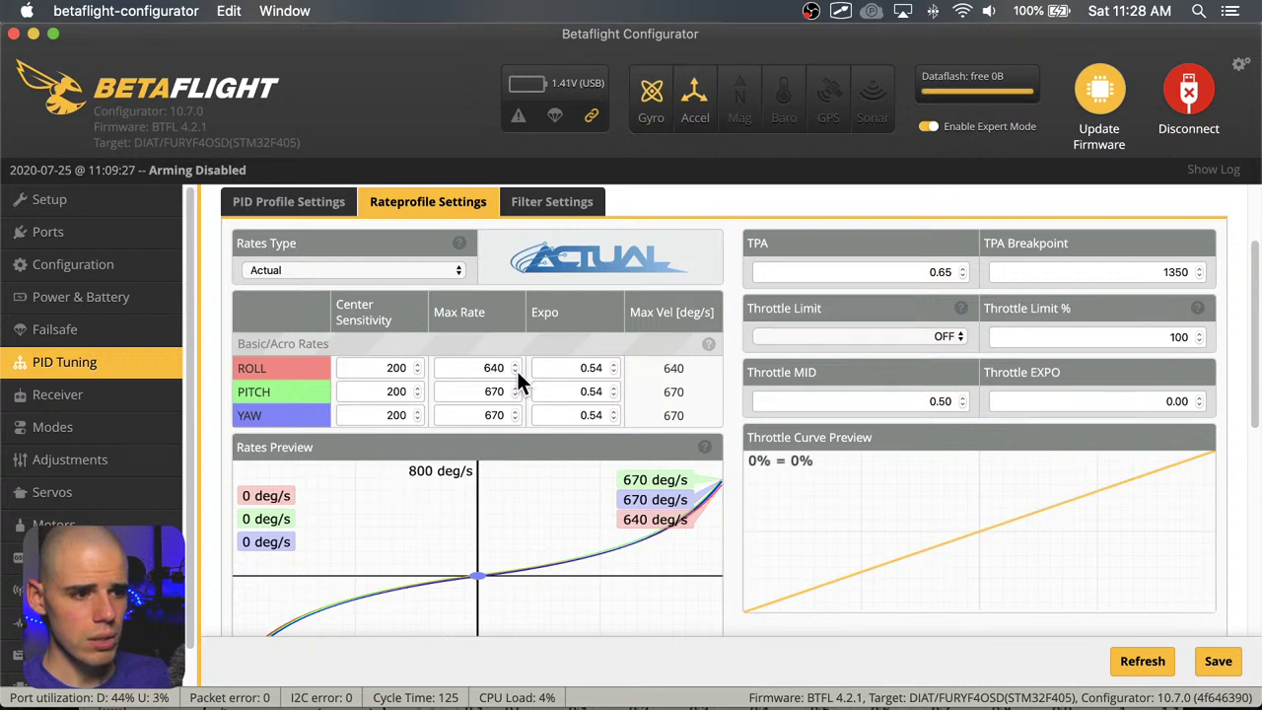
click(517, 372)
click(517, 372)
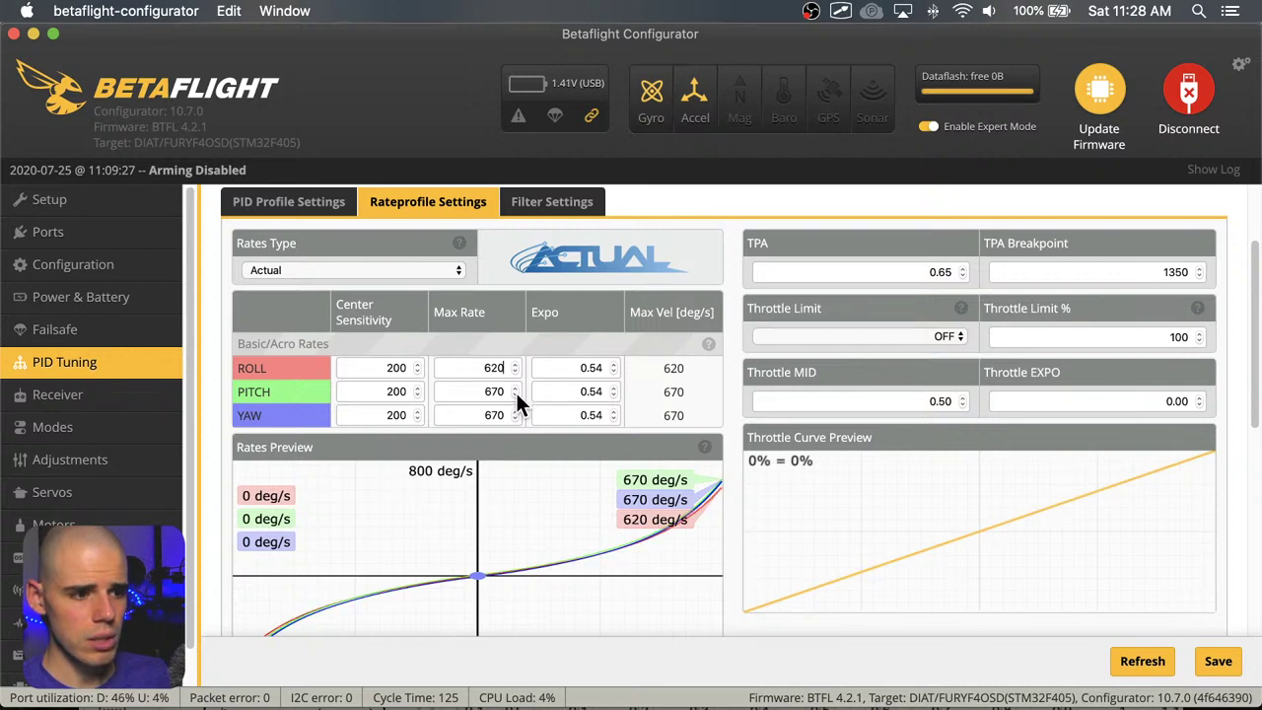
Set the pitch Max Rate to 470
click(515, 392)
click(516, 392)
click(516, 392)
click(516, 392)
click(516, 393)
click(516, 392)
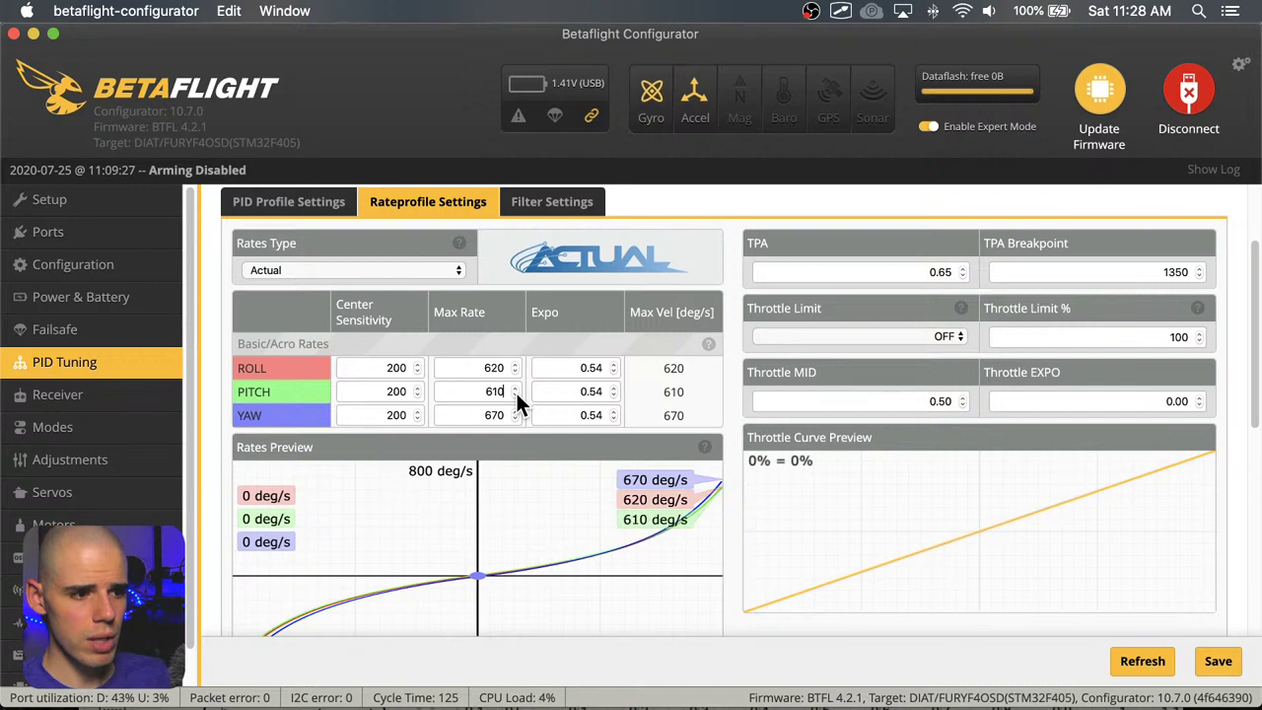
click(516, 393)
click(516, 393)
click(516, 393)
click(516, 392)
click(515, 392)
click(516, 393)
click(515, 392)
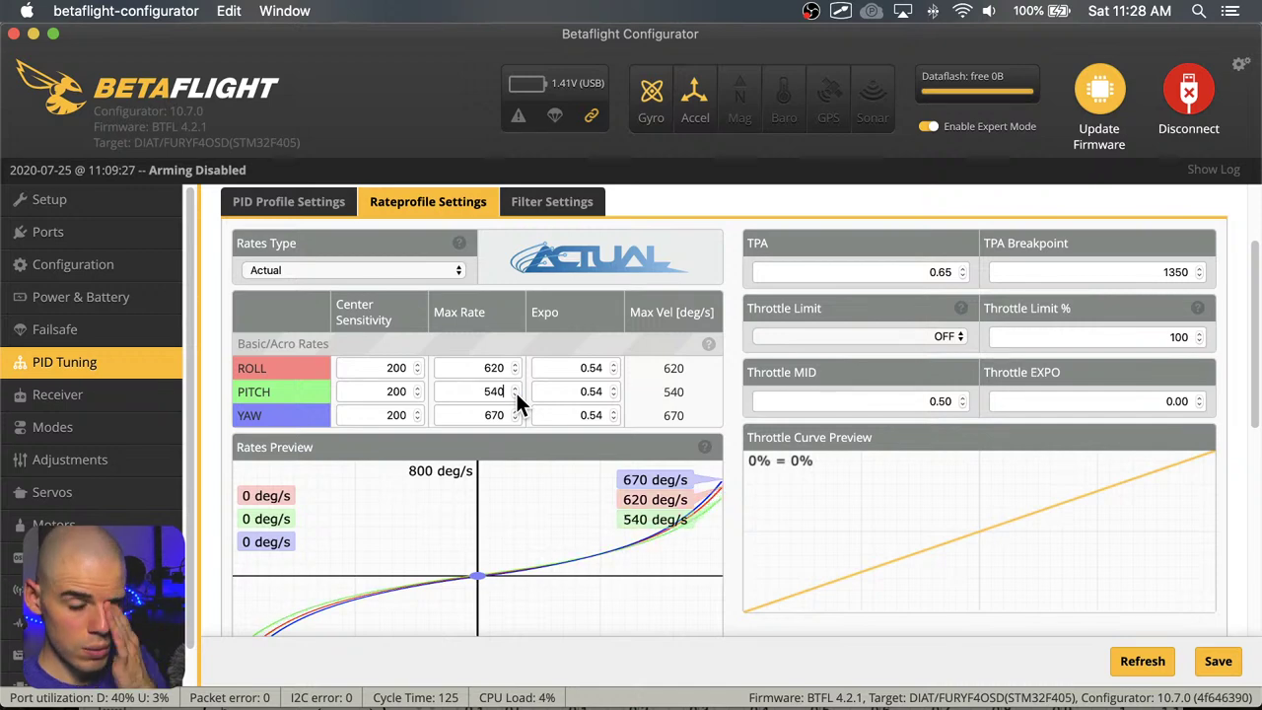
click(516, 392)
click(516, 393)
click(516, 393)
click(516, 392)
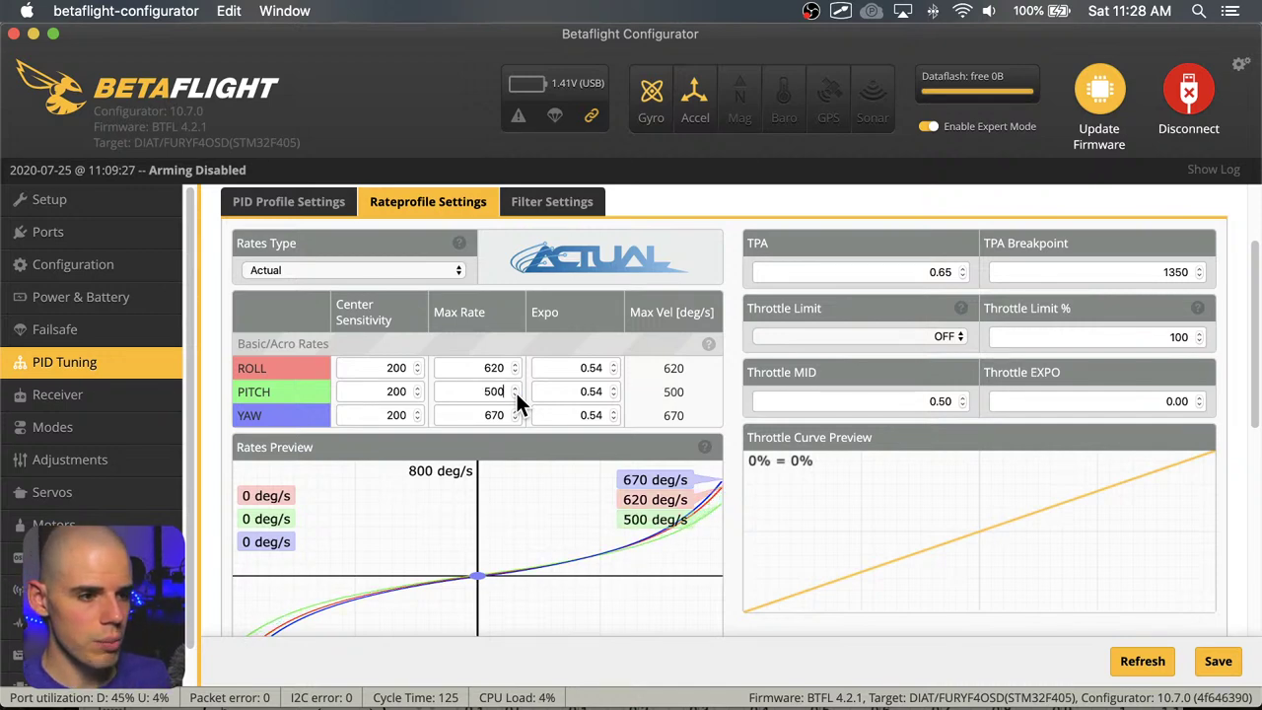
click(516, 392)
click(516, 392)
click(516, 393)
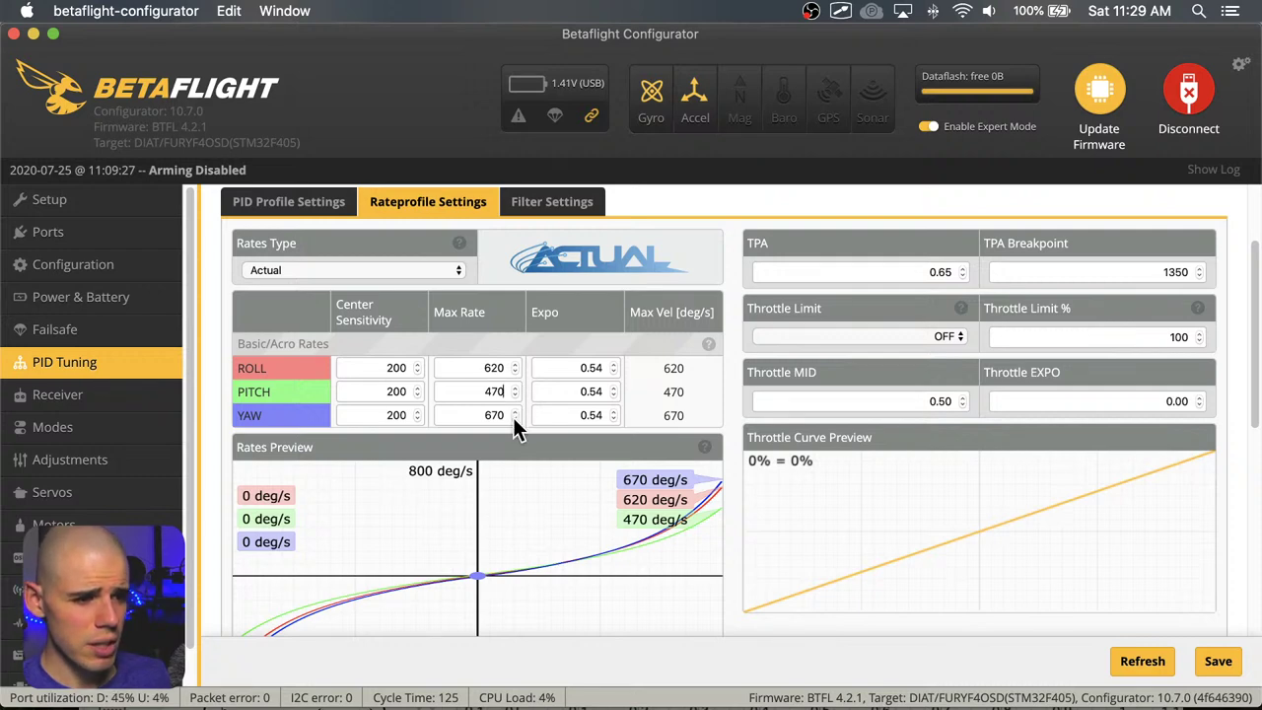
Set the yaw Max Rate to 520
click(514, 418)
click(514, 418)
click(513, 419)
click(514, 418)
click(514, 418)
click(514, 418)
click(514, 418)
click(514, 418)
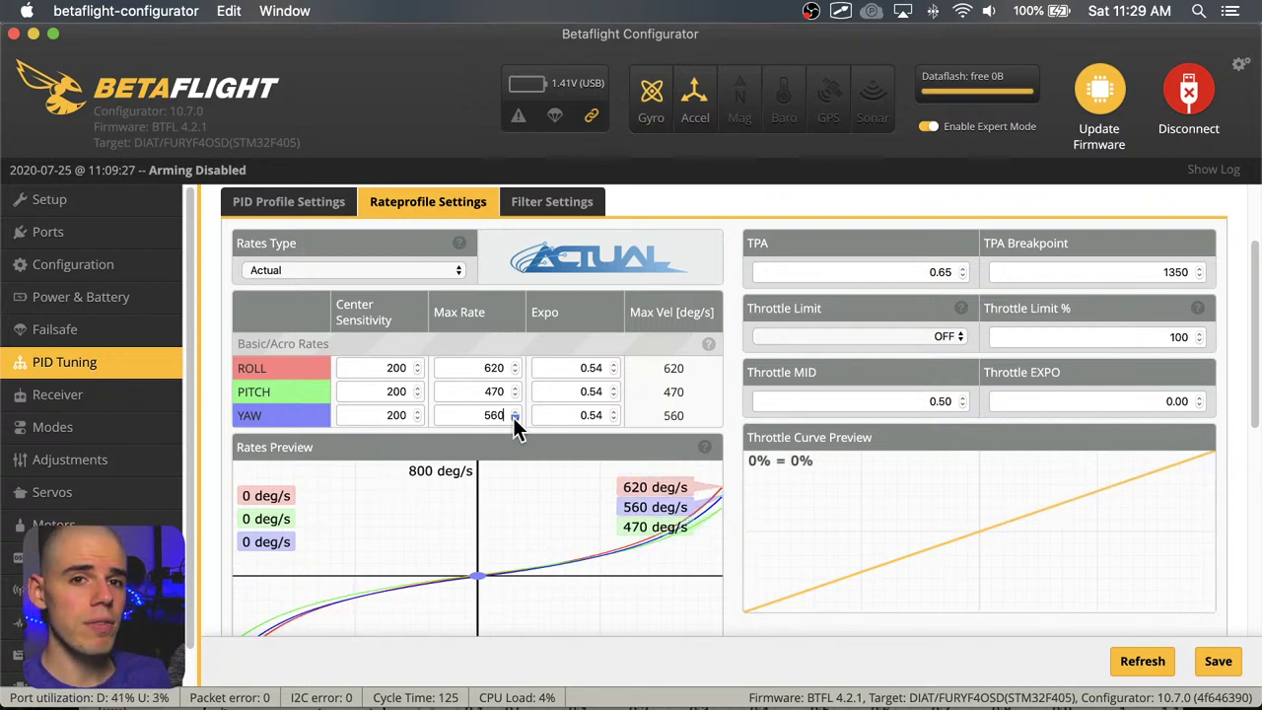
click(514, 418)
click(514, 418)
click(514, 418)
click(514, 418)
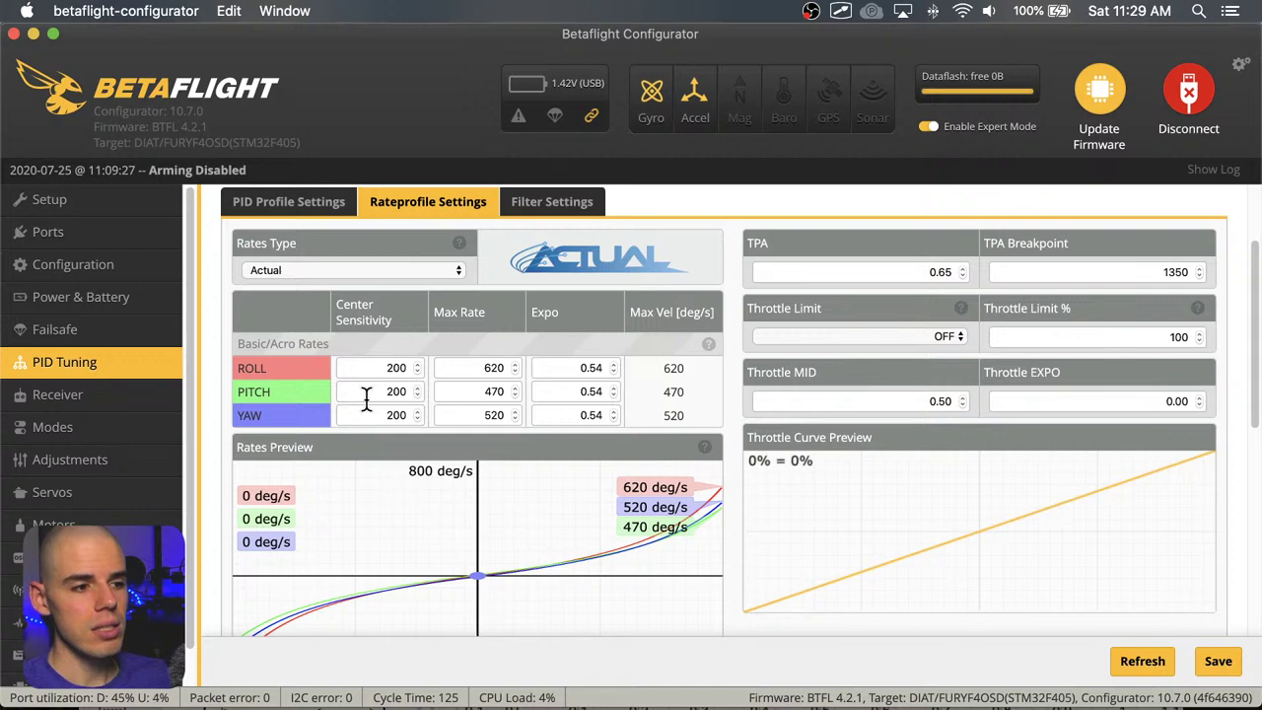
Lower the yaw Max Rate to 290
scroll(513, 419, down, 7)
double_click(520, 427)
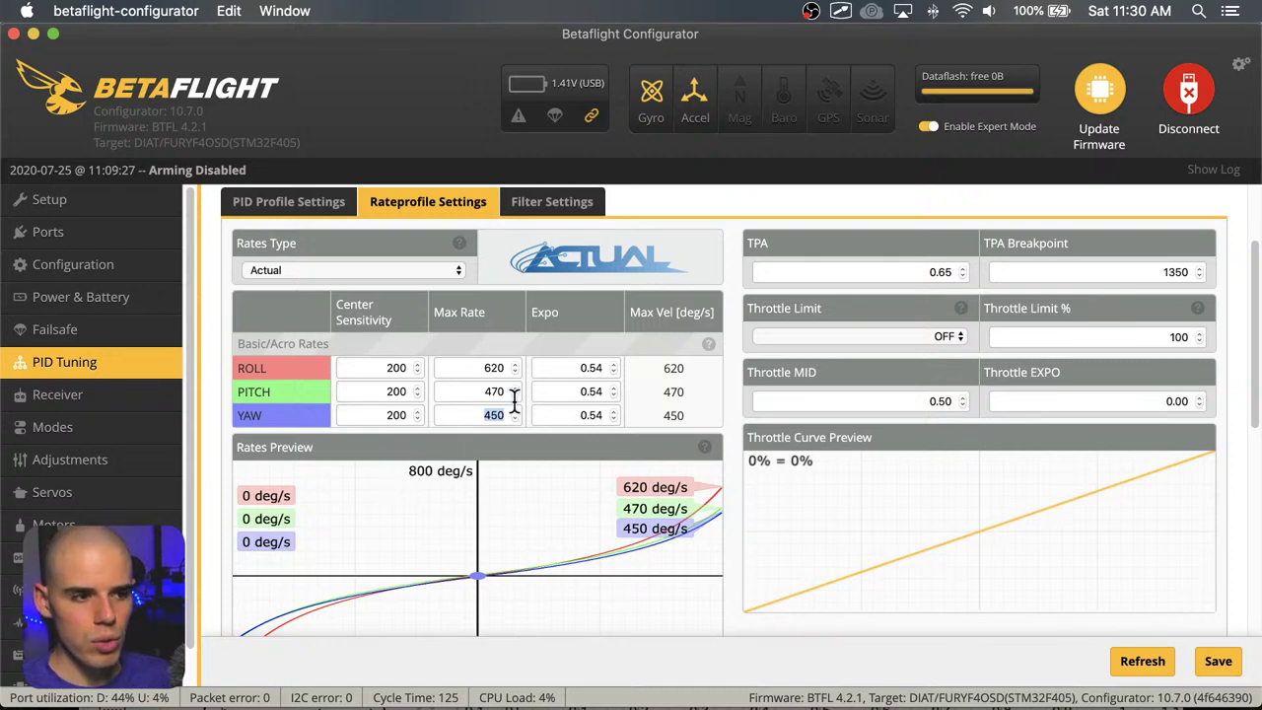
scroll(514, 417, down, 13)
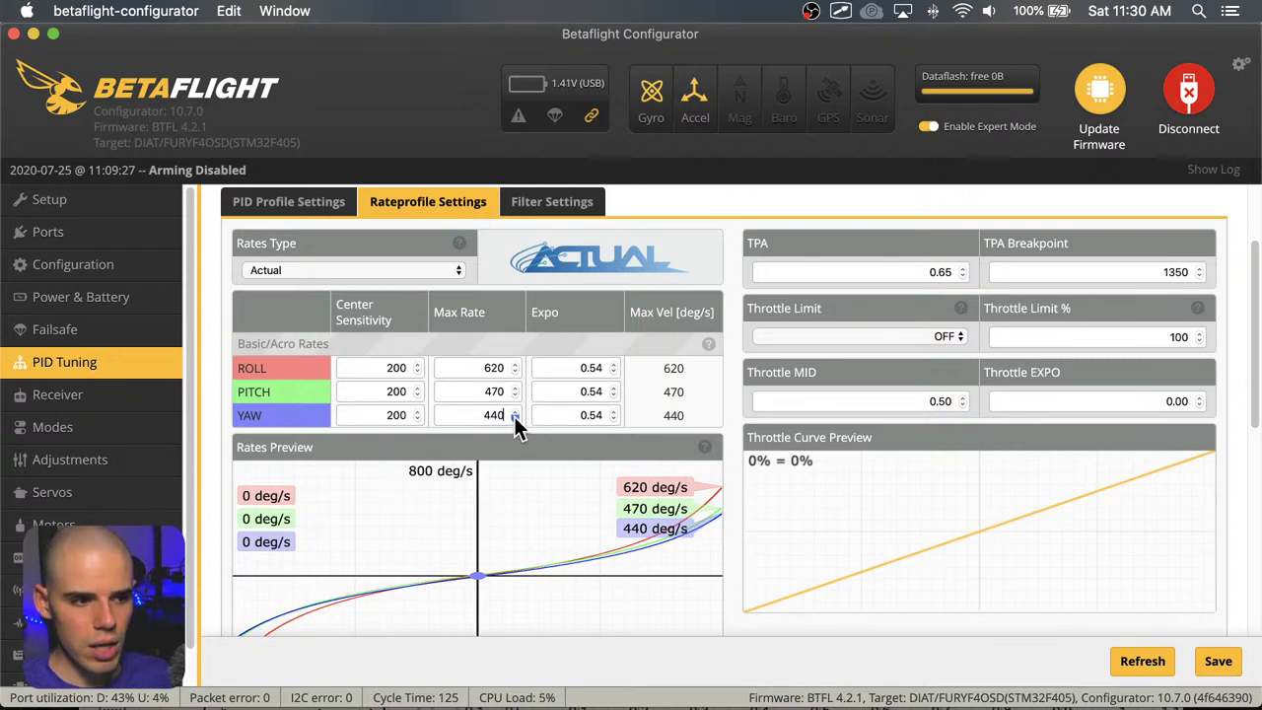
scroll(513, 417, down, 1)
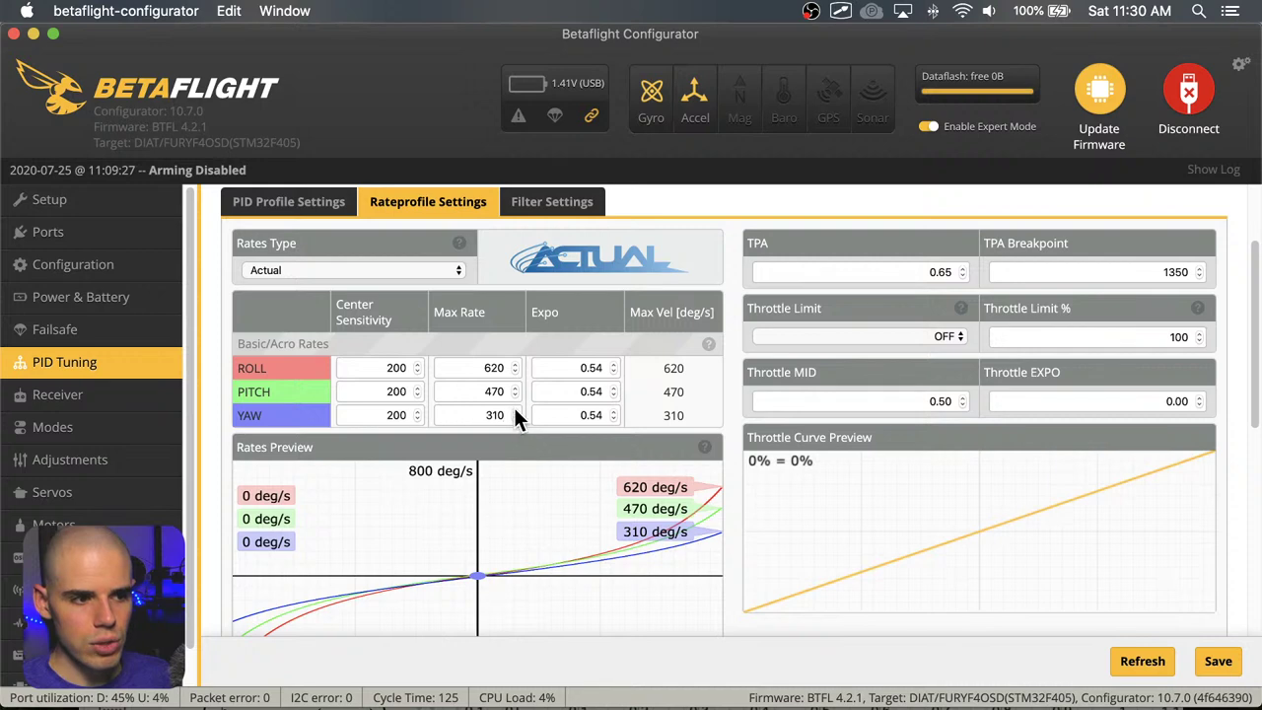
scroll(515, 412, up, 2)
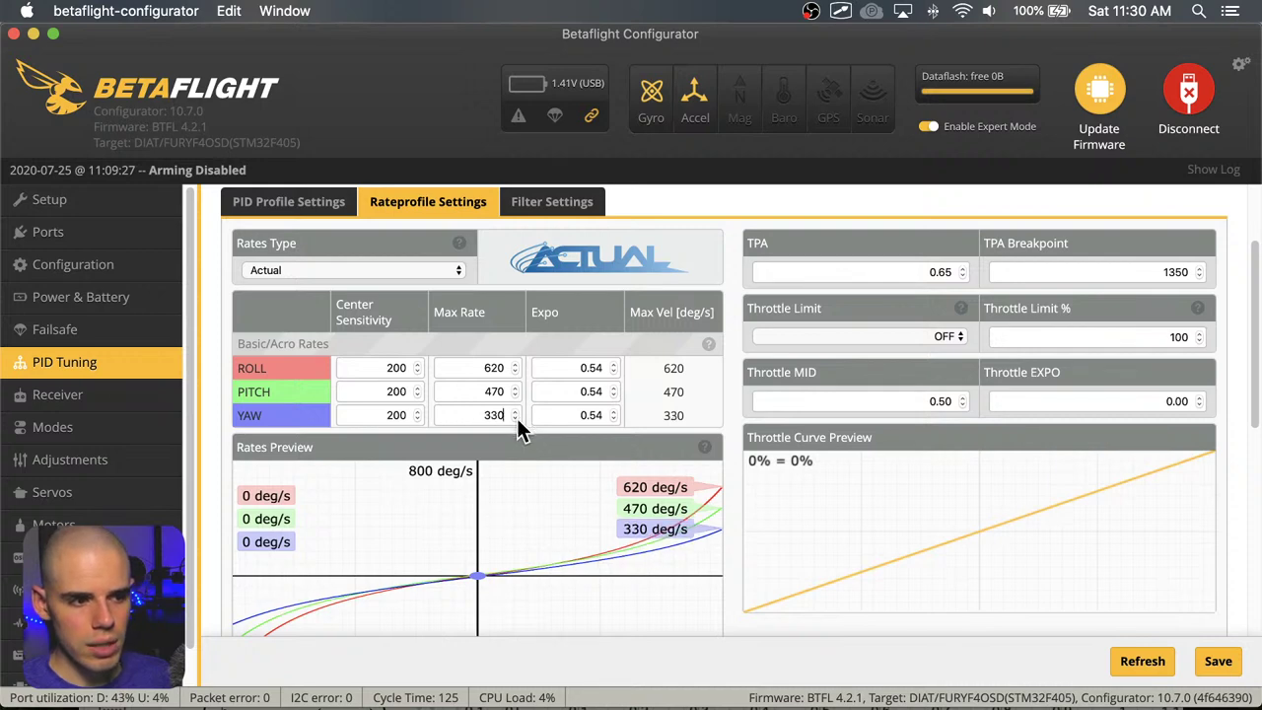
scroll(517, 418, down, 4)
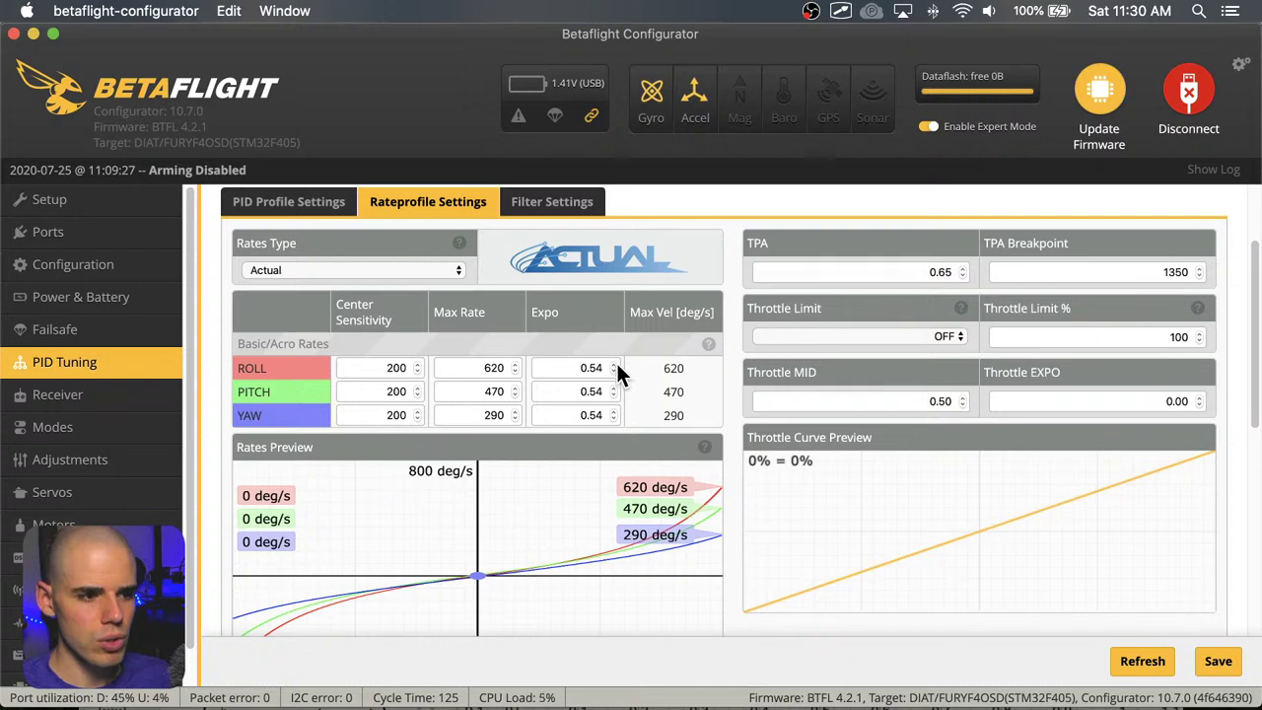
Set the roll Expo to 0.60 and the pitch Expo to 0.59
scroll(615, 370, up, 4)
scroll(616, 368, up, 1)
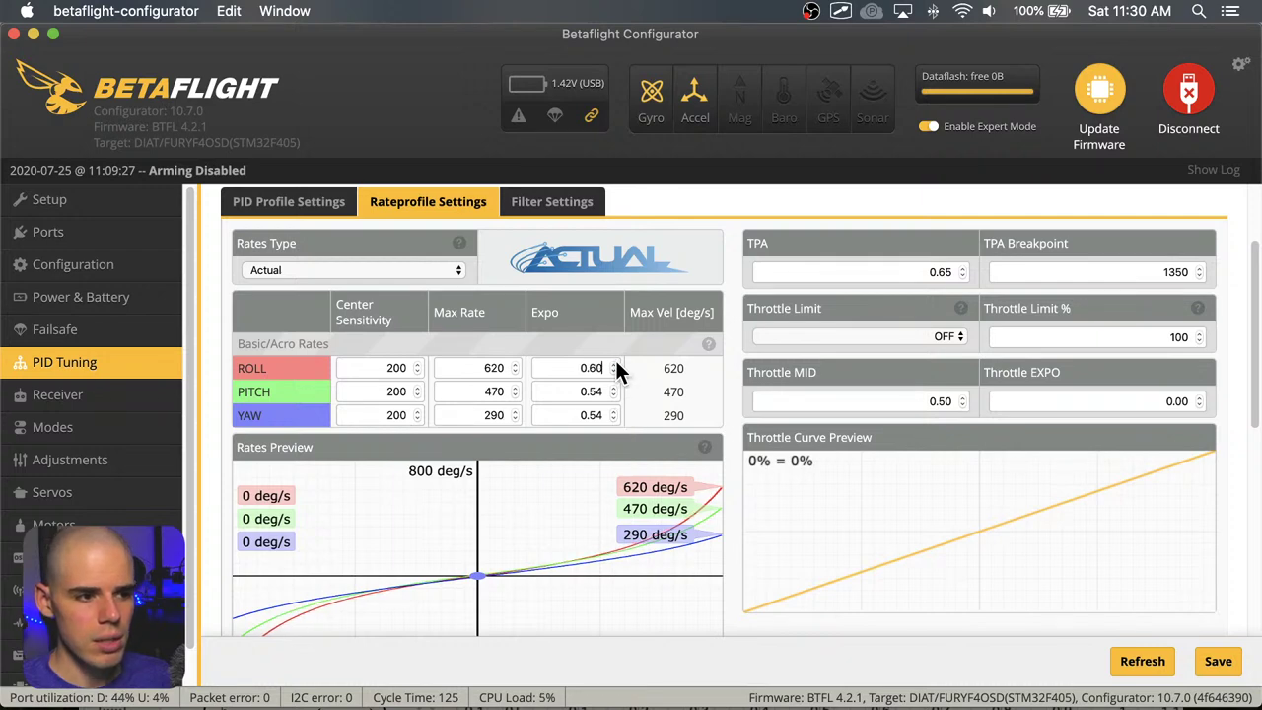
scroll(618, 394, up, 1)
scroll(618, 394, up, 3)
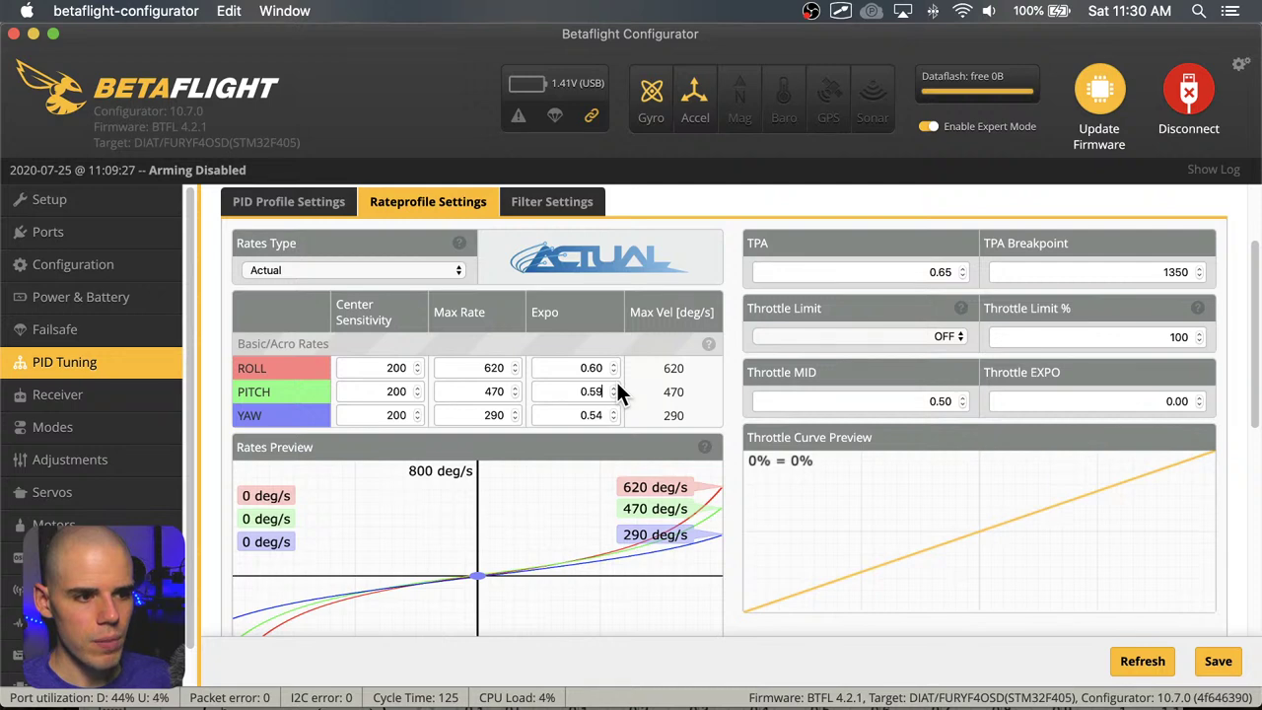
Set the pitch and yaw Expo to 0.60
scroll(618, 394, up, 2)
scroll(616, 416, up, 3)
scroll(616, 415, up, 2)
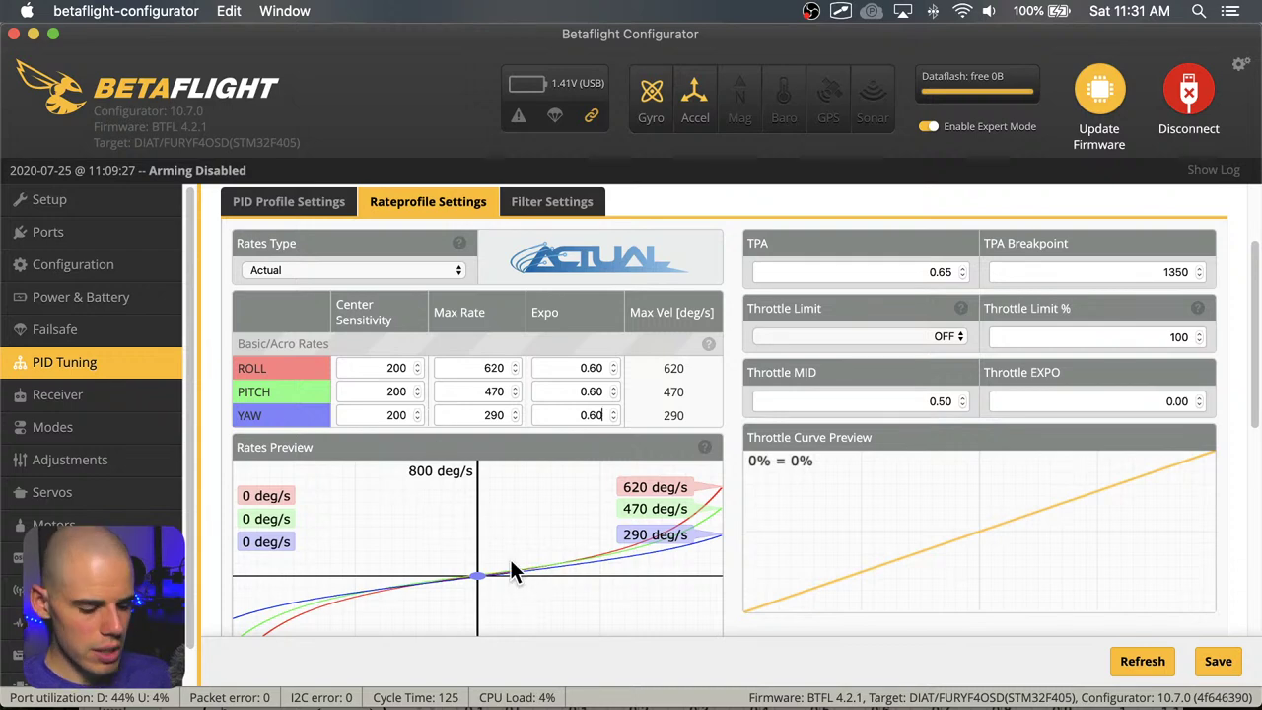
Lower the roll Center Sensitivity to 130
scroll(518, 552, down, 1)
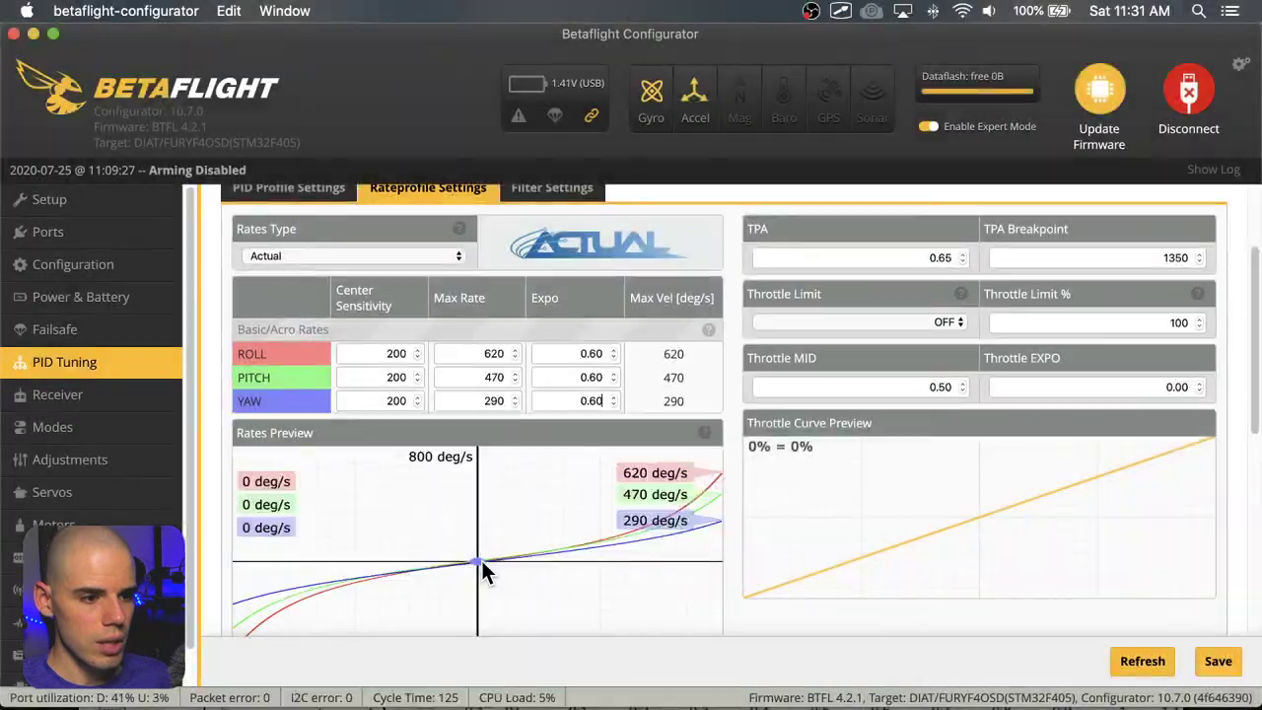
click(419, 357)
click(418, 357)
click(418, 357)
click(418, 357)
click(418, 357)
click(419, 357)
click(418, 357)
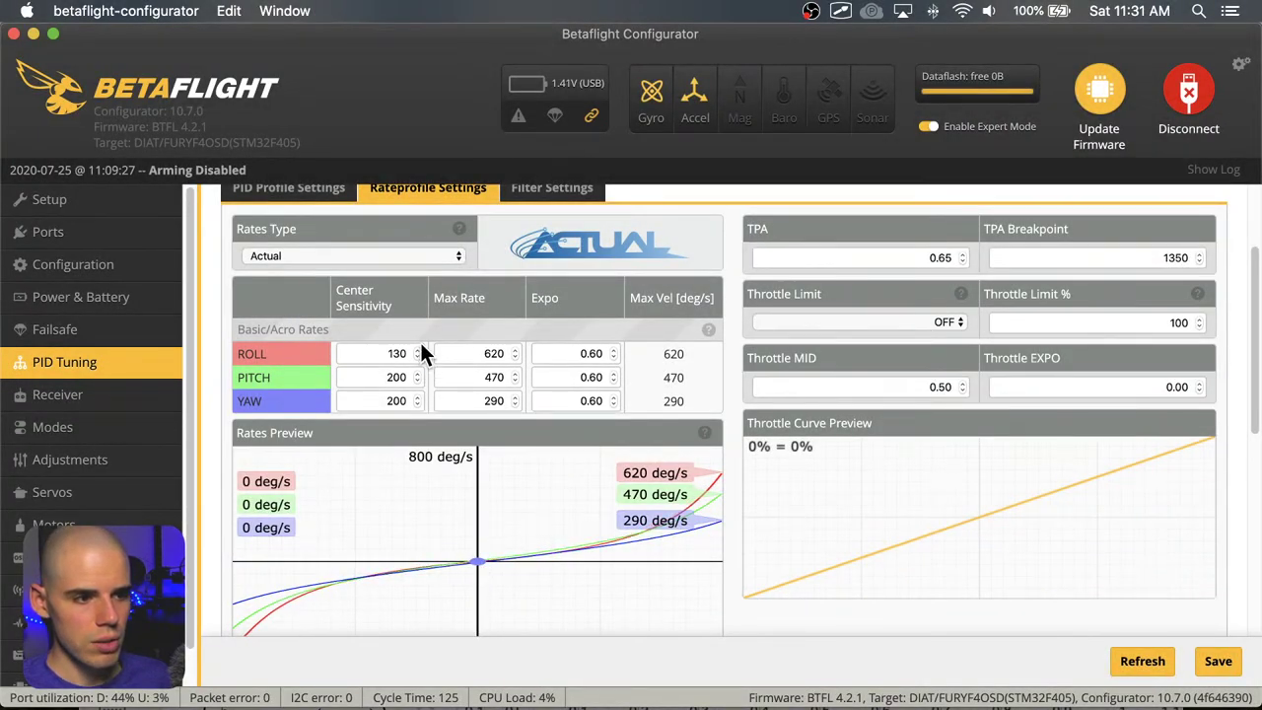
Set the roll Center Sensitivity to 180
click(418, 349)
click(418, 349)
click(418, 349)
click(418, 349)
click(418, 349)
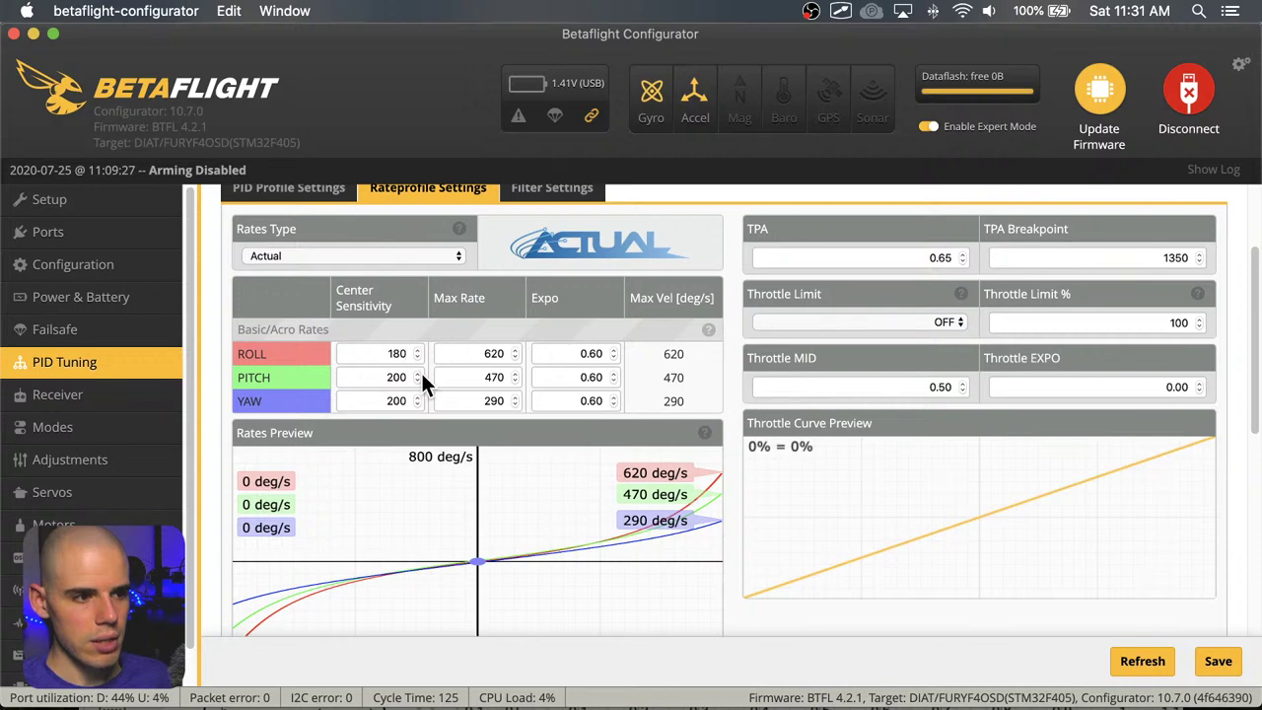
Set the pitch Center Sensitivity to 180
click(418, 373)
click(416, 381)
click(415, 380)
click(415, 381)
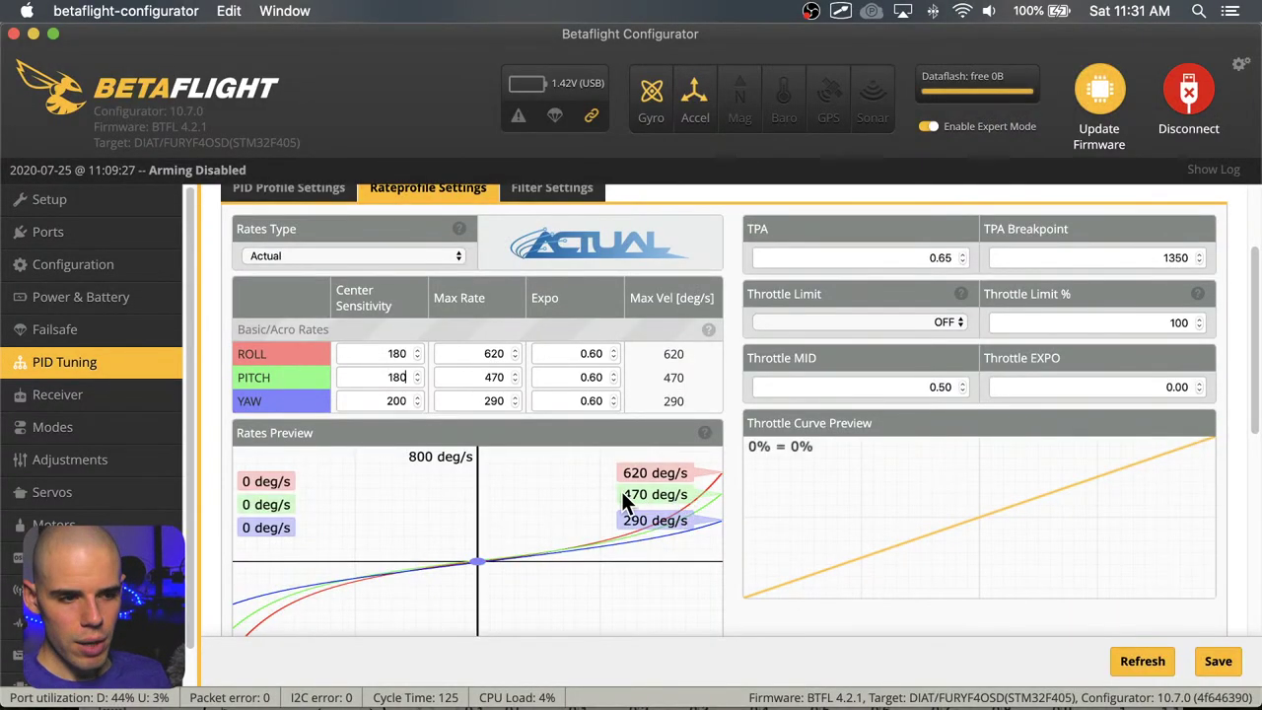
Review the throttle settings of the rateprofile and read the help for Throttle Limit and Throttle Limit %
scroll(624, 487, up, 3)
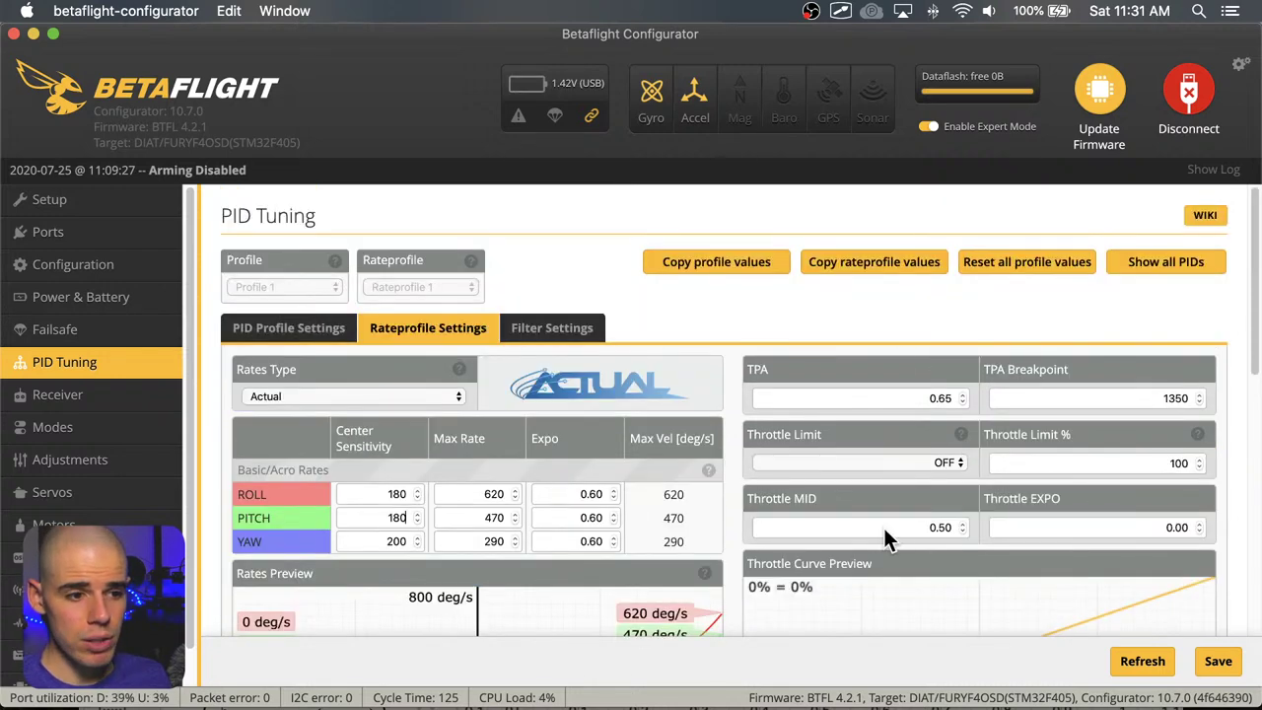
scroll(863, 373, down, 1)
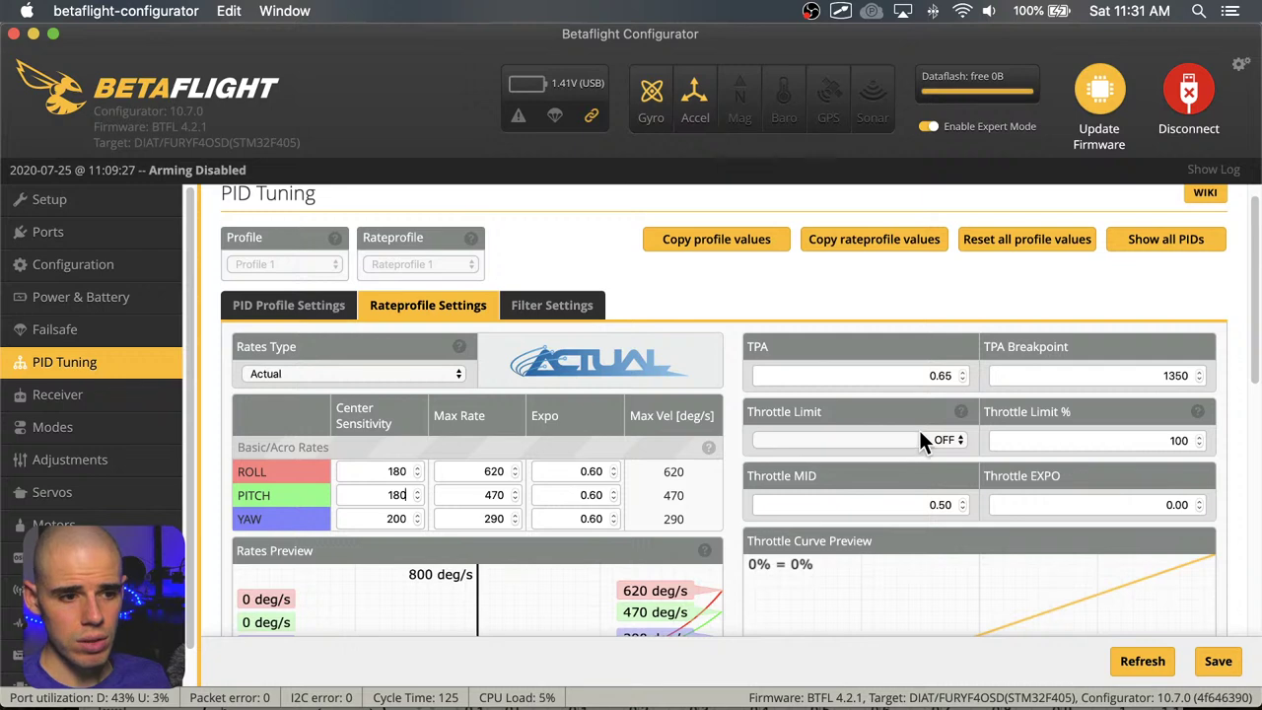
scroll(918, 441, down, 5)
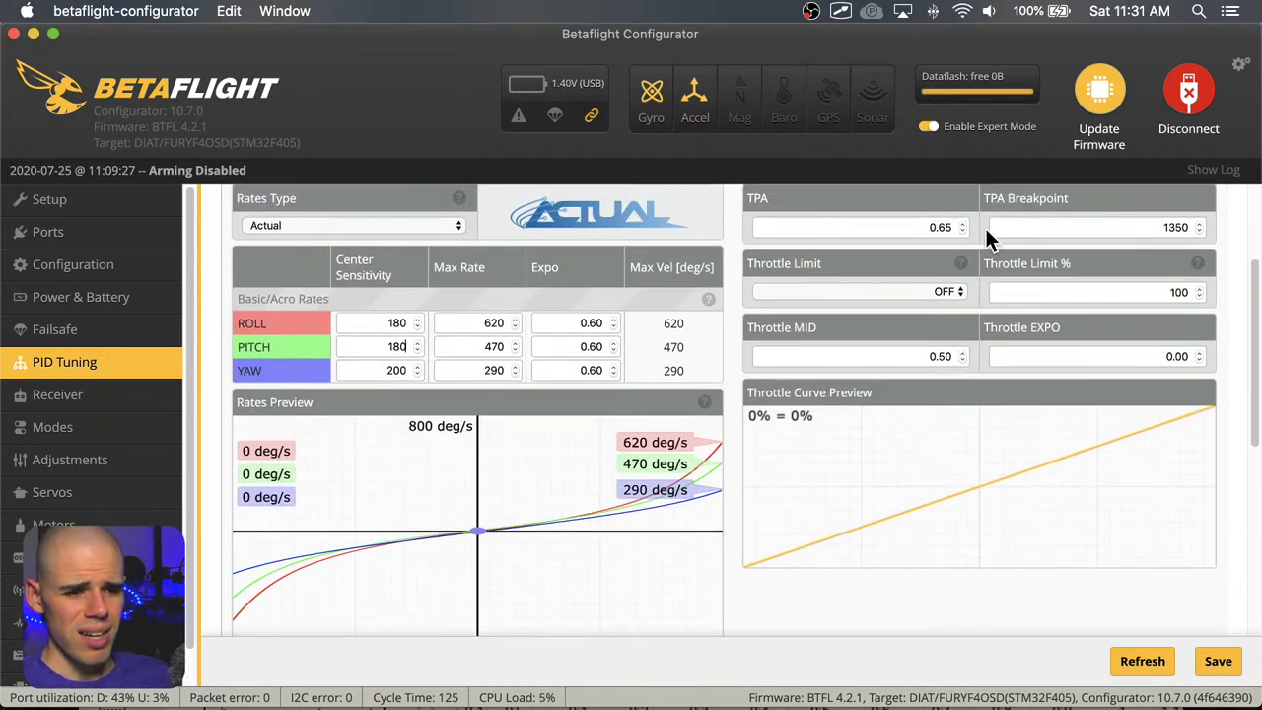
mouse_move(964, 264)
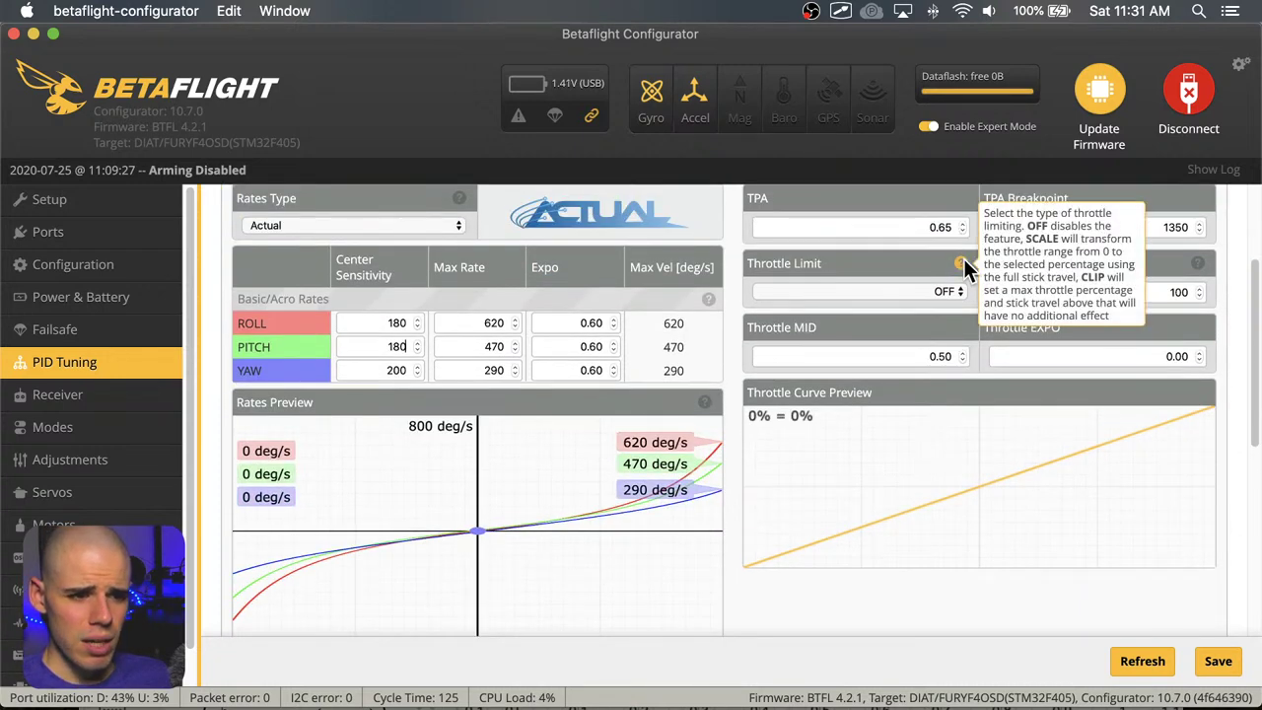
mouse_move(1199, 262)
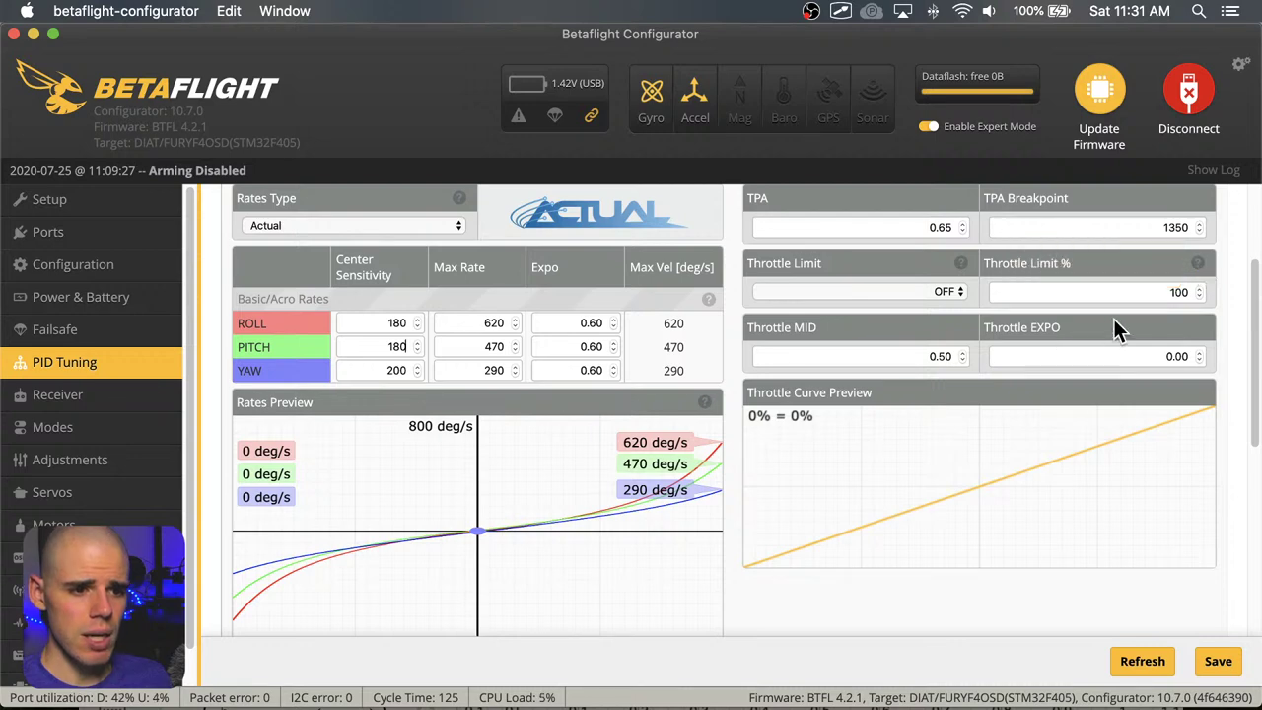
click(1201, 281)
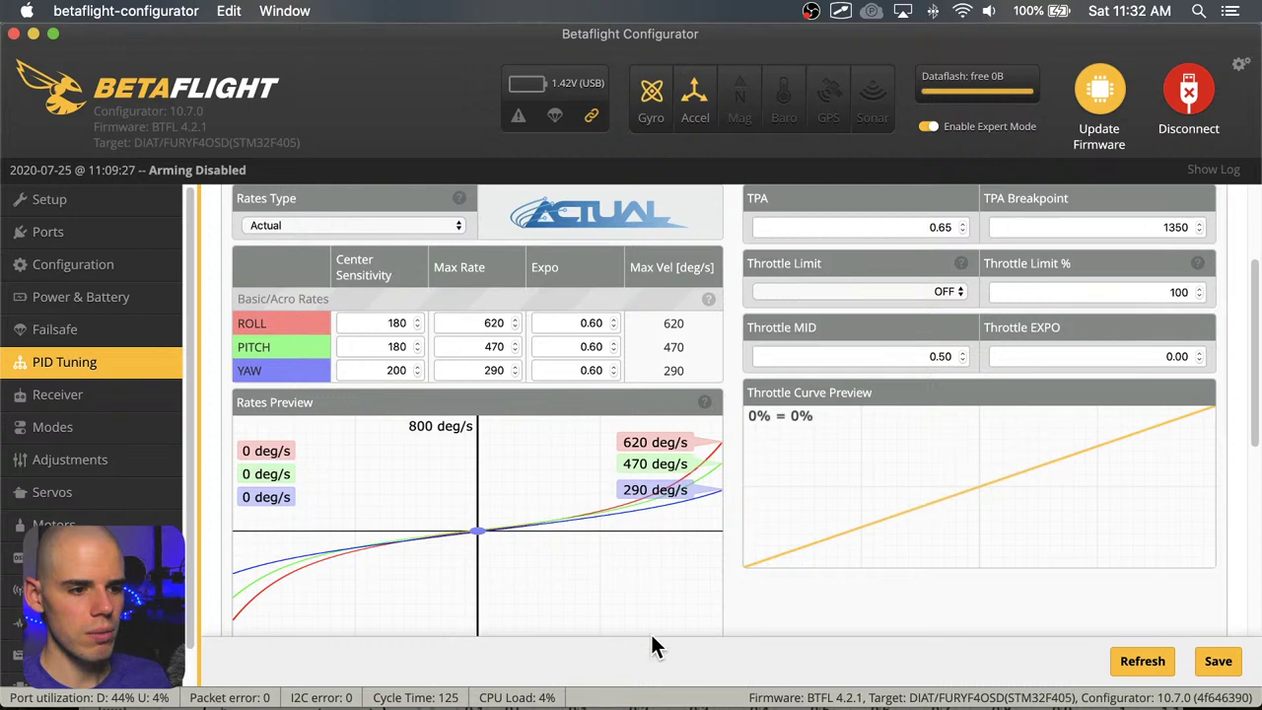
Check the 3D rates preview of the quad and save the rateprofile settings
scroll(746, 514, down, 5)
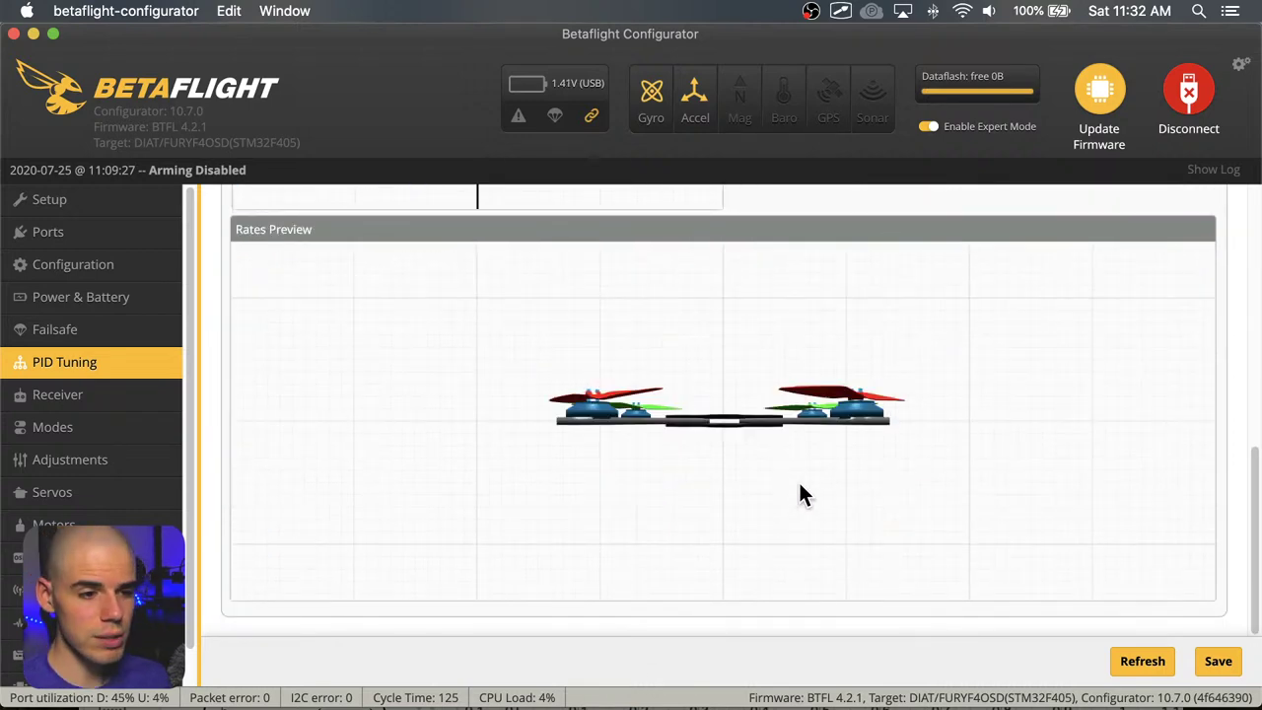
scroll(693, 507, up, 1)
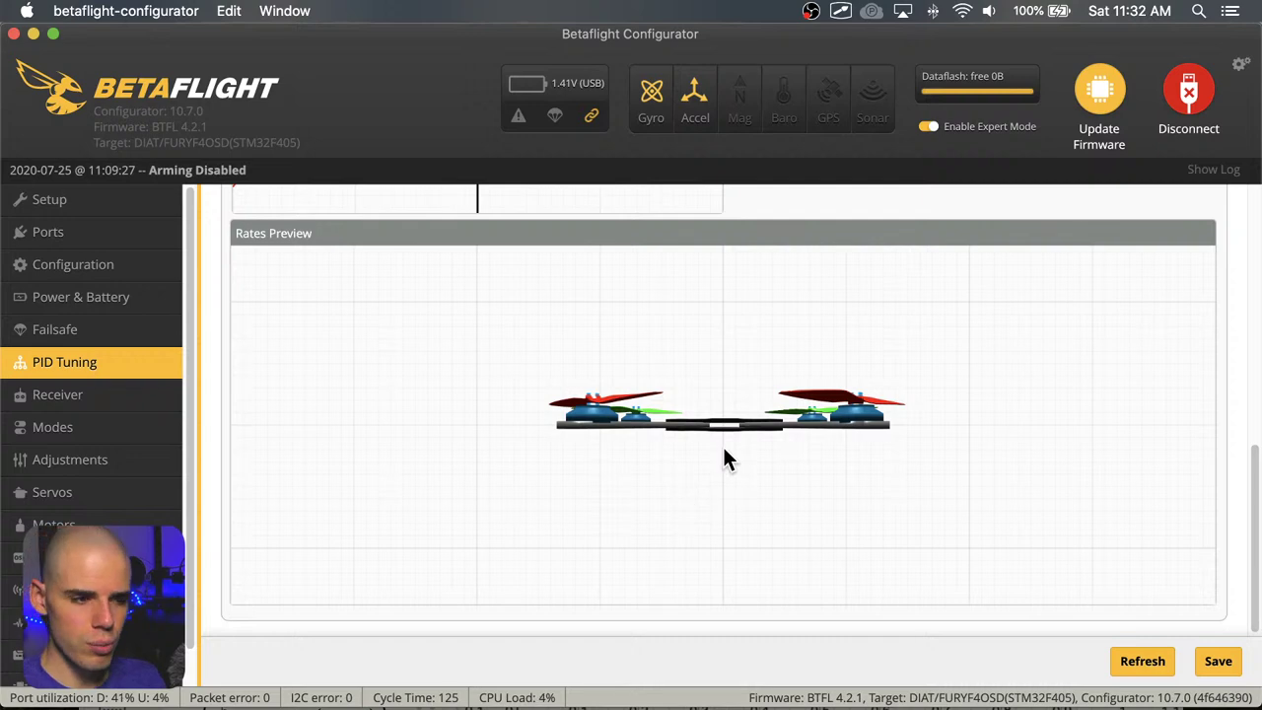
scroll(725, 449, up, 2)
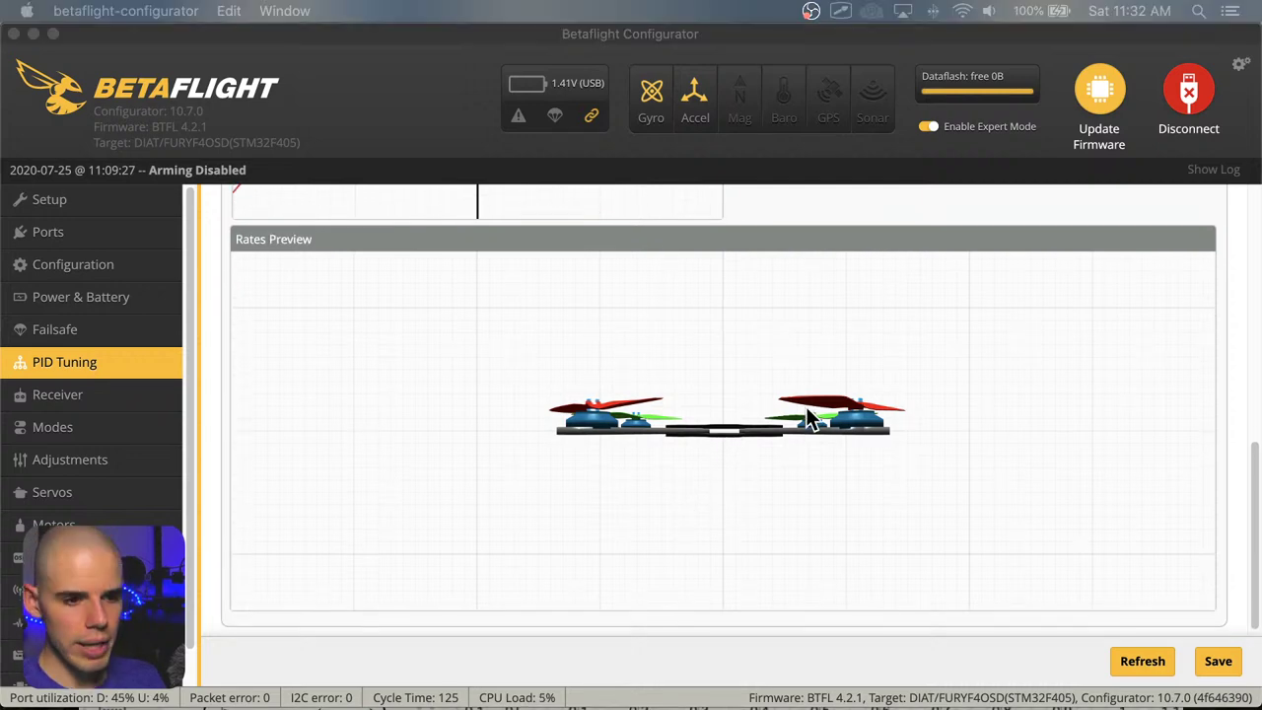
scroll(806, 418, up, 10)
scroll(806, 418, up, 7)
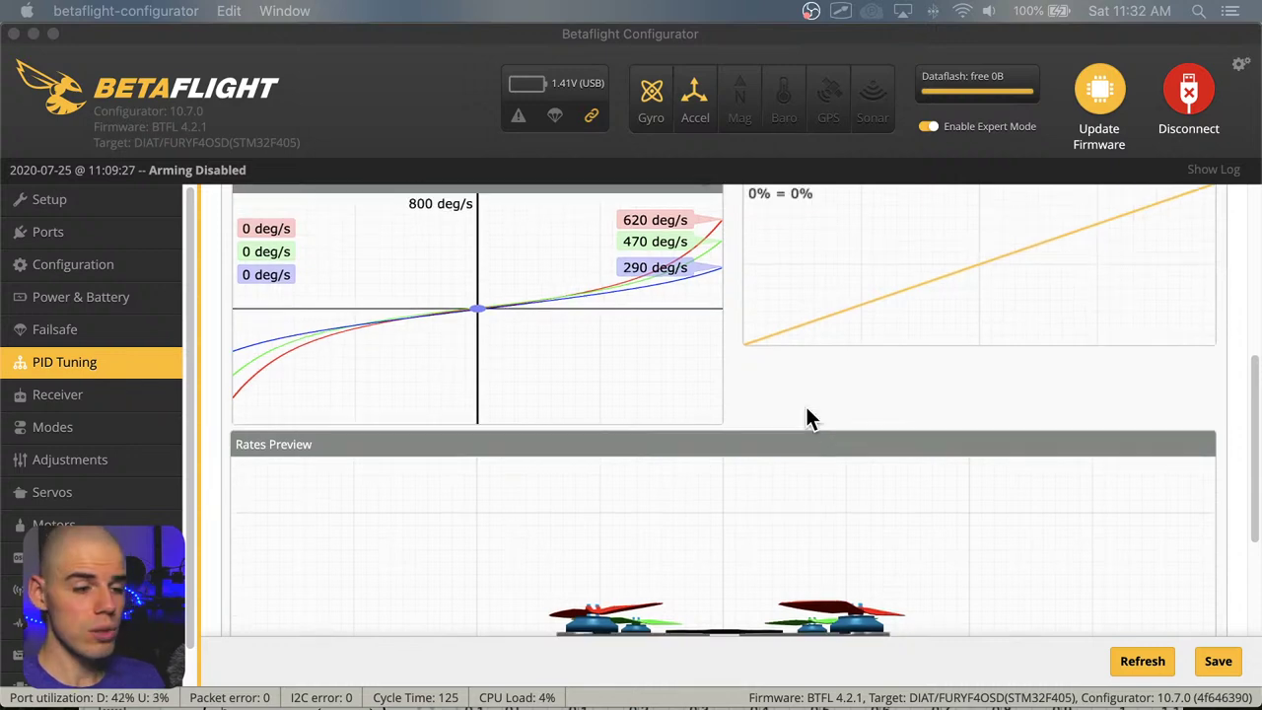
scroll(806, 418, up, 12)
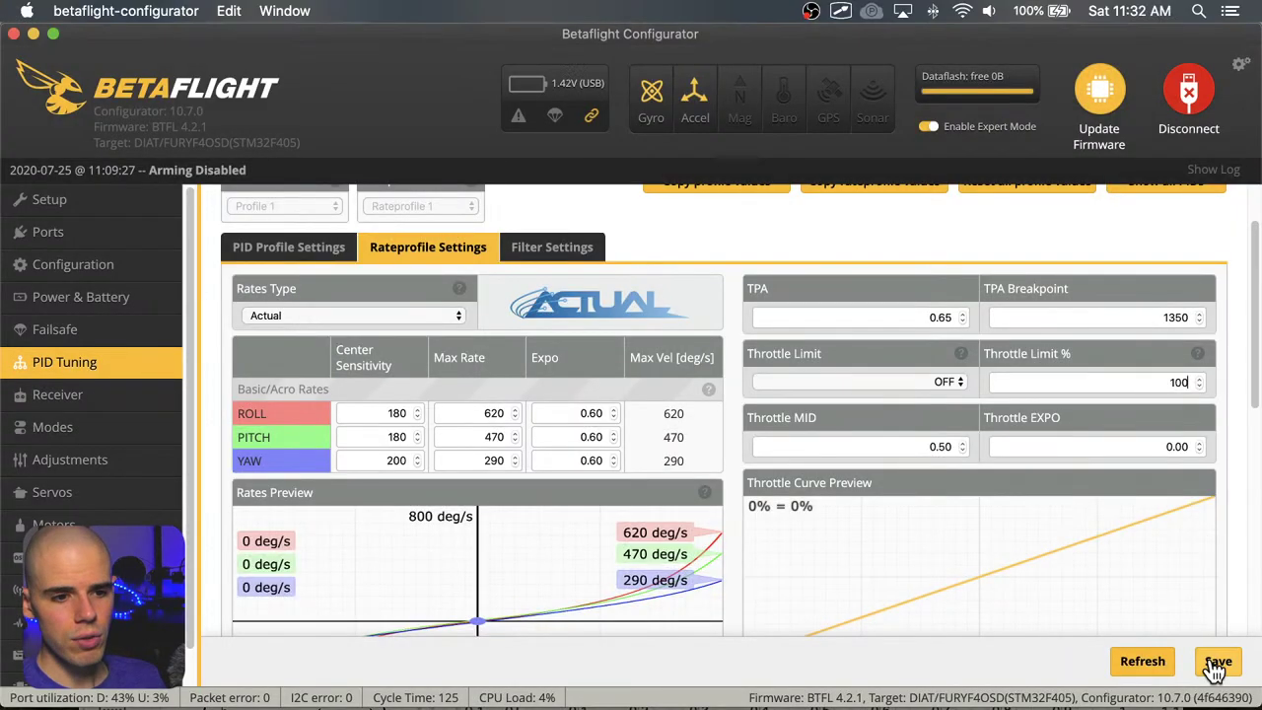
click(1218, 663)
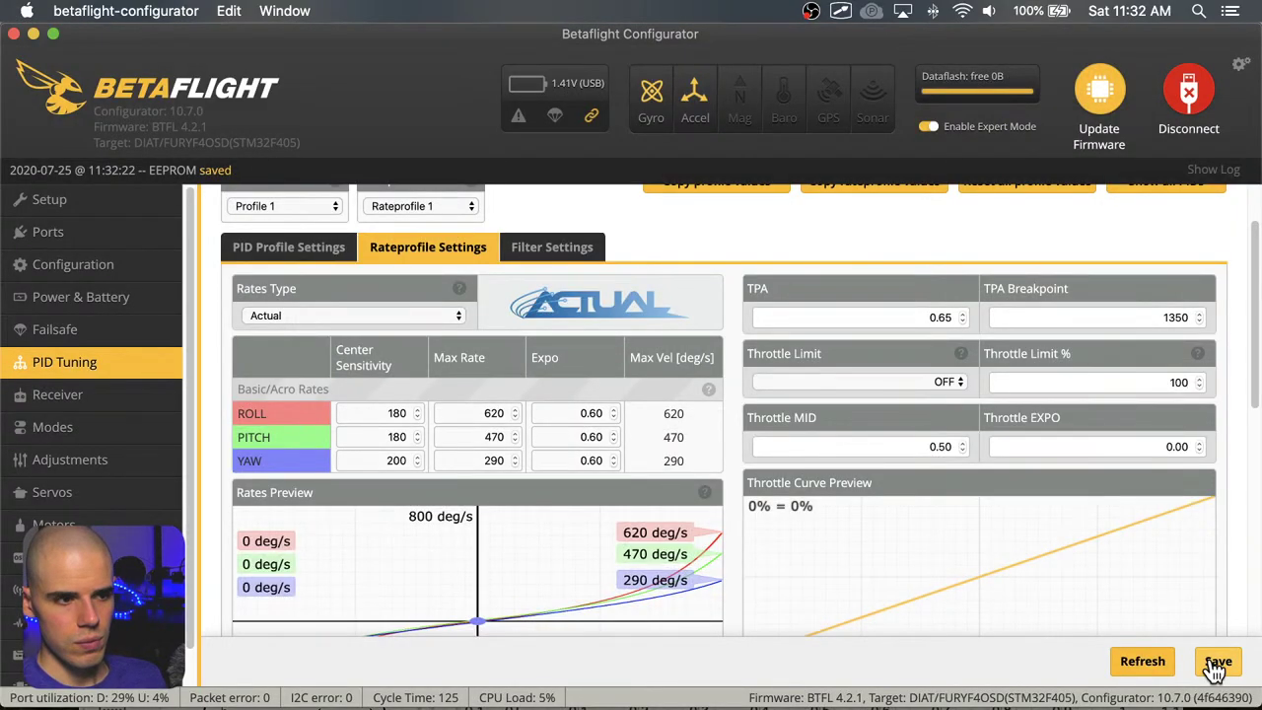
Read the help for the Profile and Rateprofile selections and save the PID tuning settings again
scroll(748, 587, up, 2)
scroll(526, 372, down, 1)
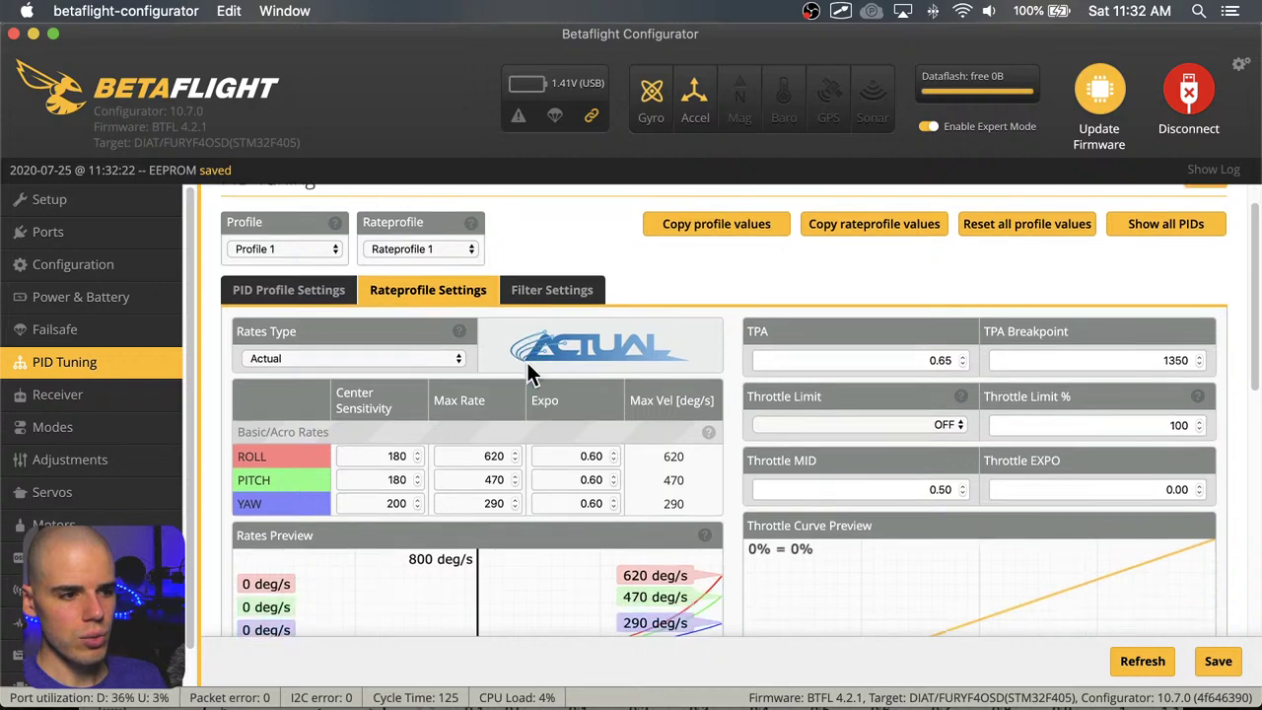
scroll(527, 364, down, 4)
scroll(526, 366, up, 5)
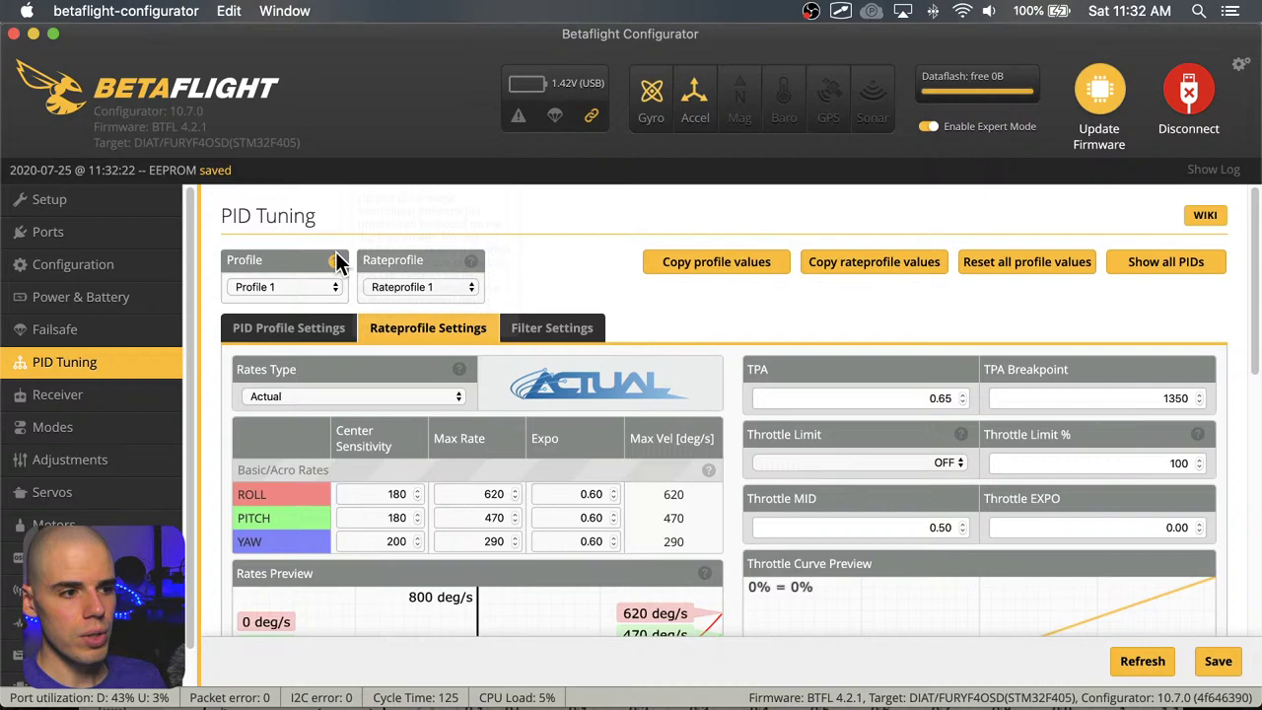
mouse_move(335, 260)
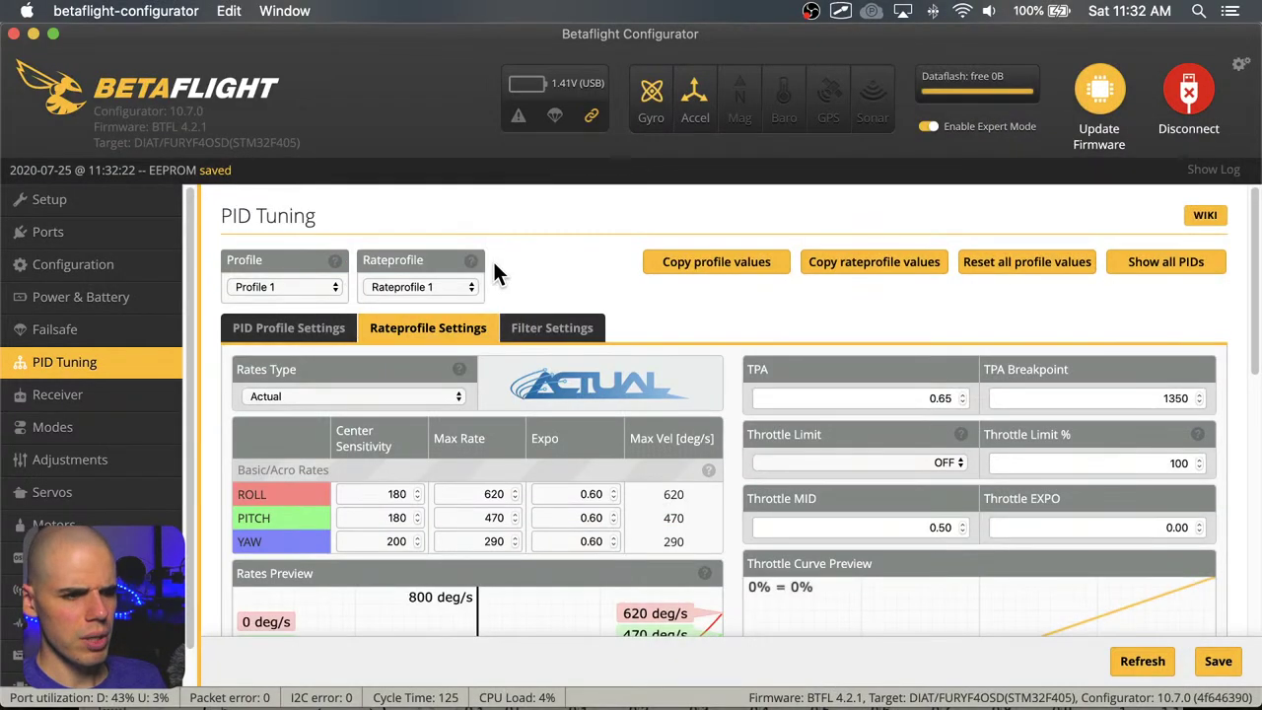
mouse_move(476, 259)
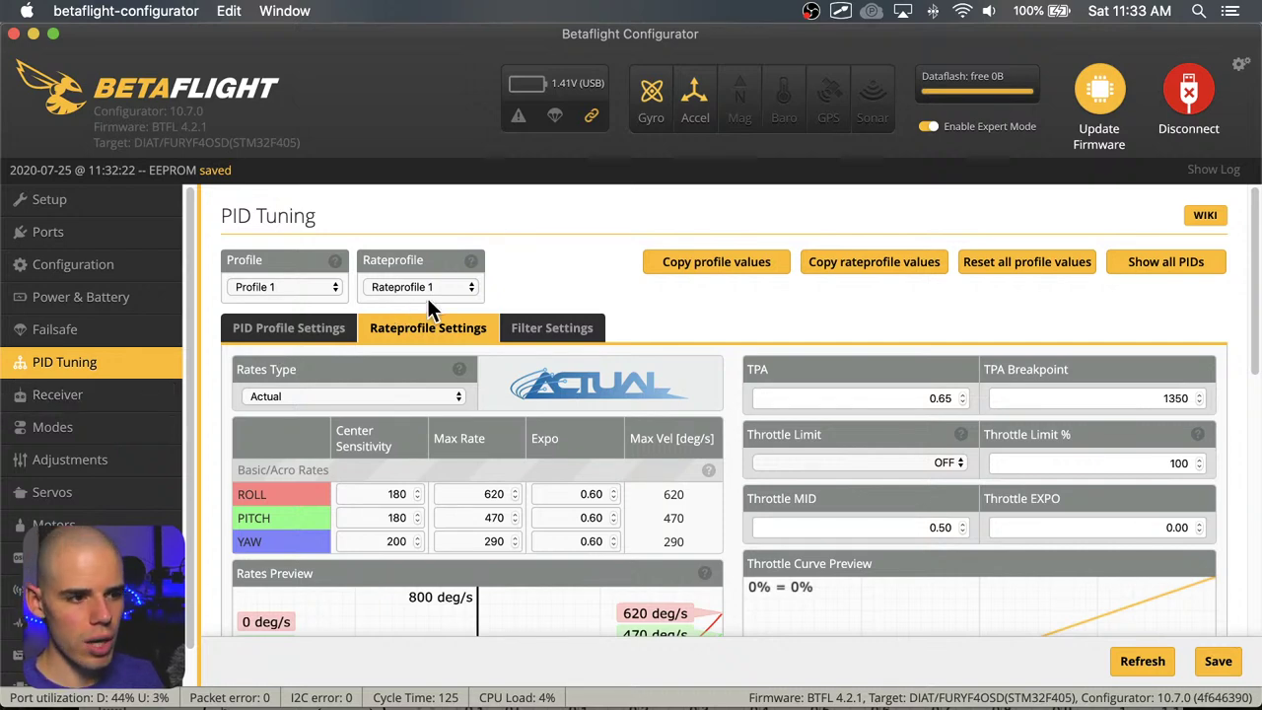
click(1219, 663)
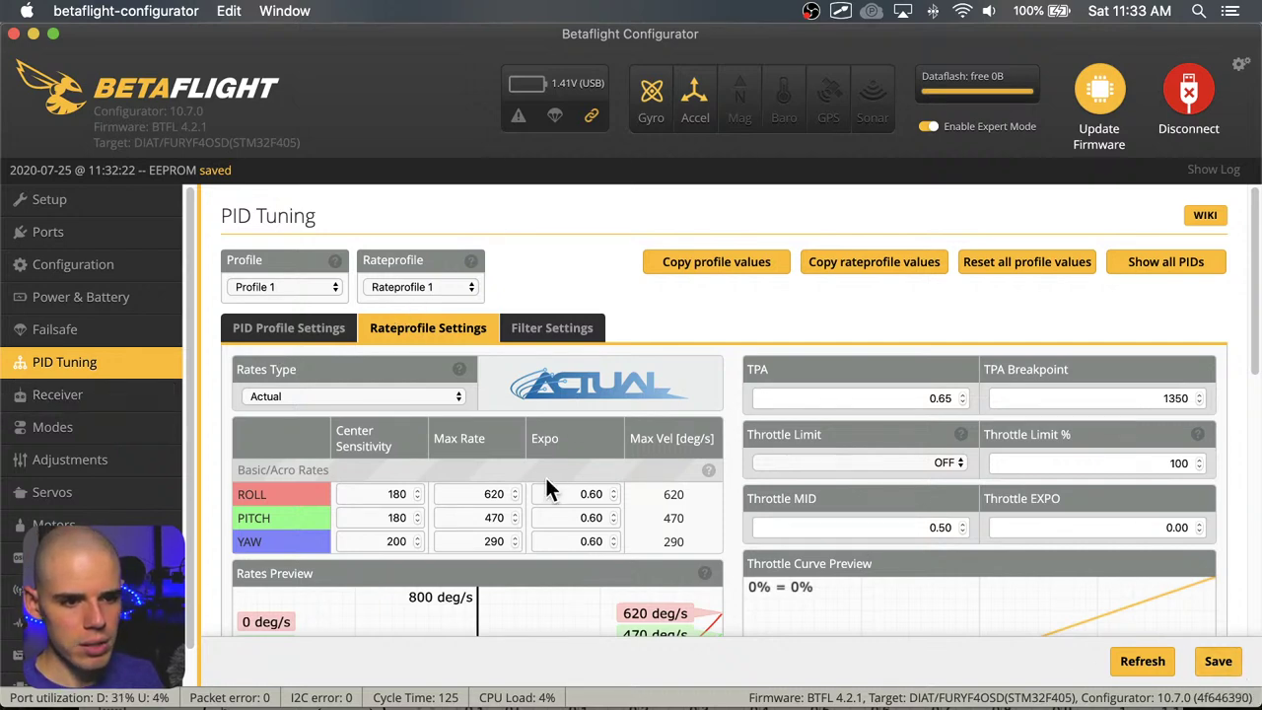
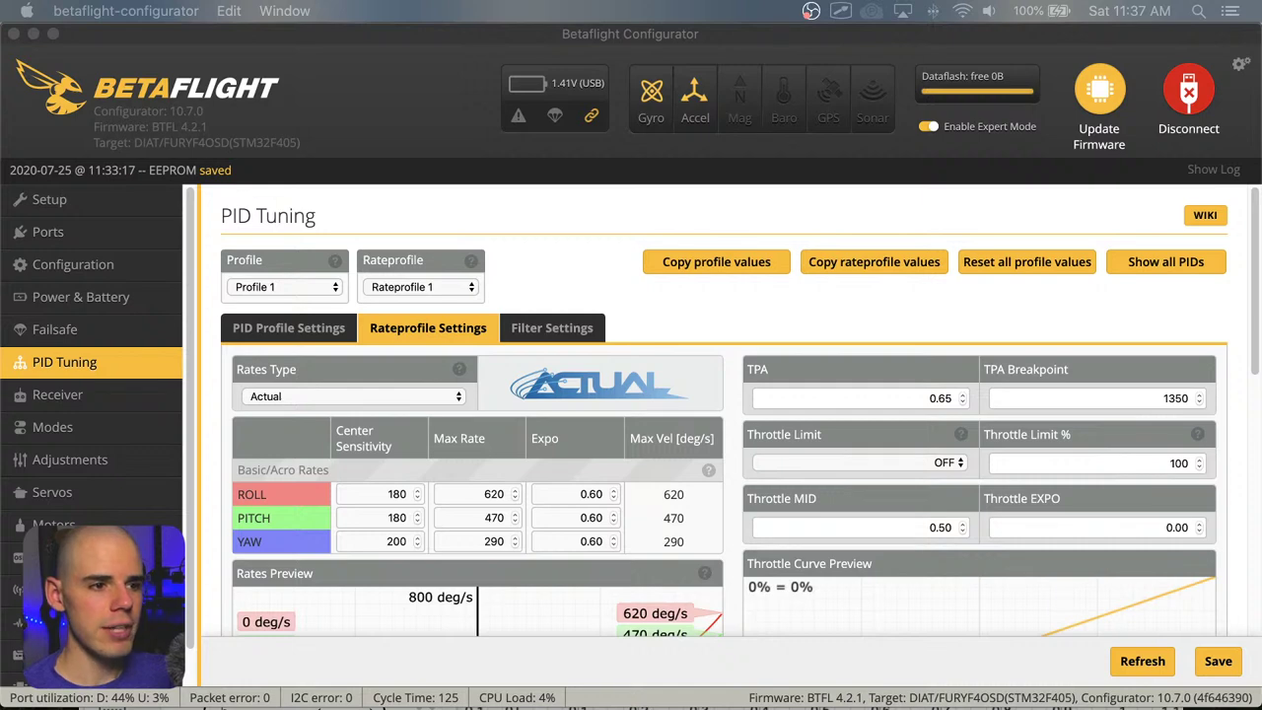
Open the Receiver settings and examine the channel bars, channel map, stick thresholds and RC smoothing options
click(498, 63)
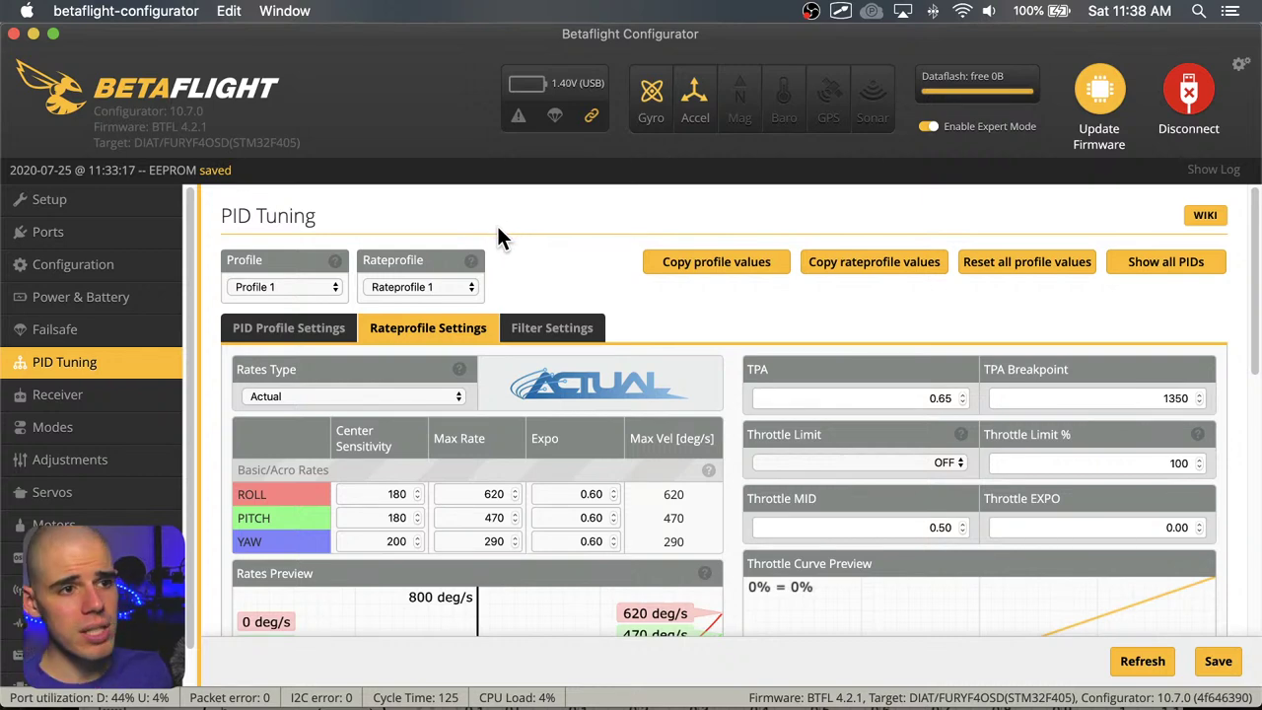
click(134, 400)
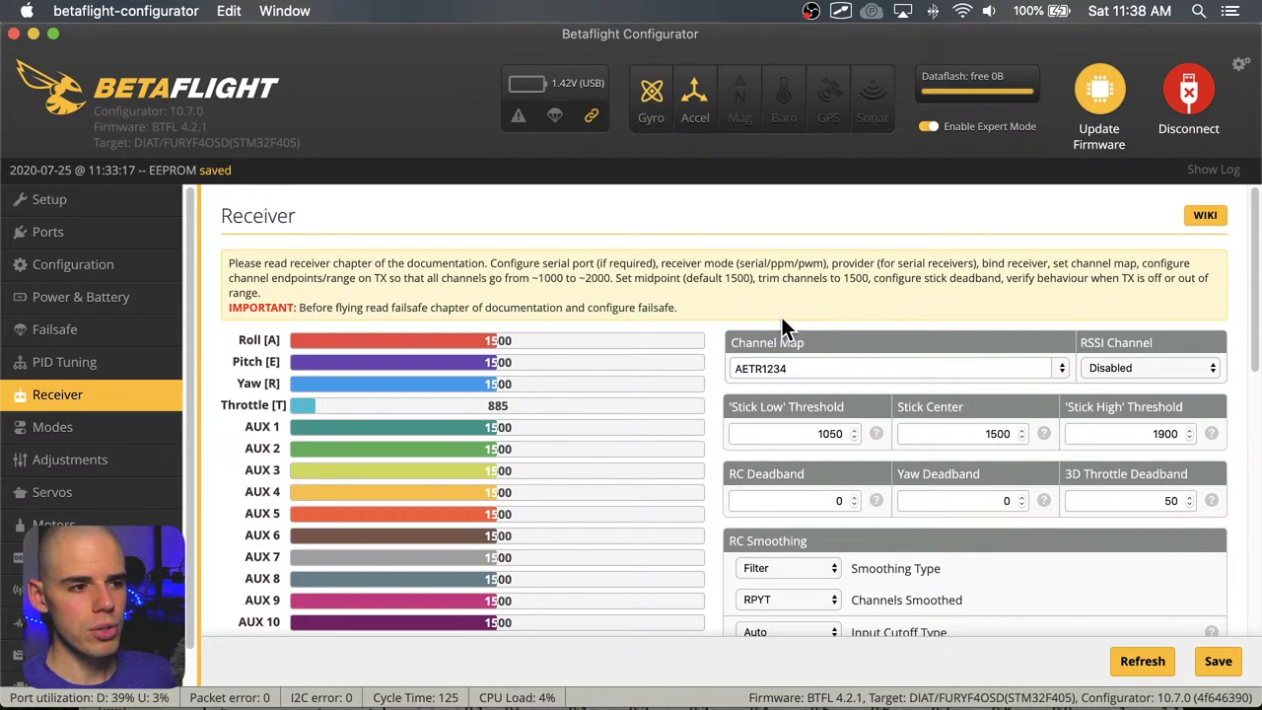
scroll(740, 322, down, 2)
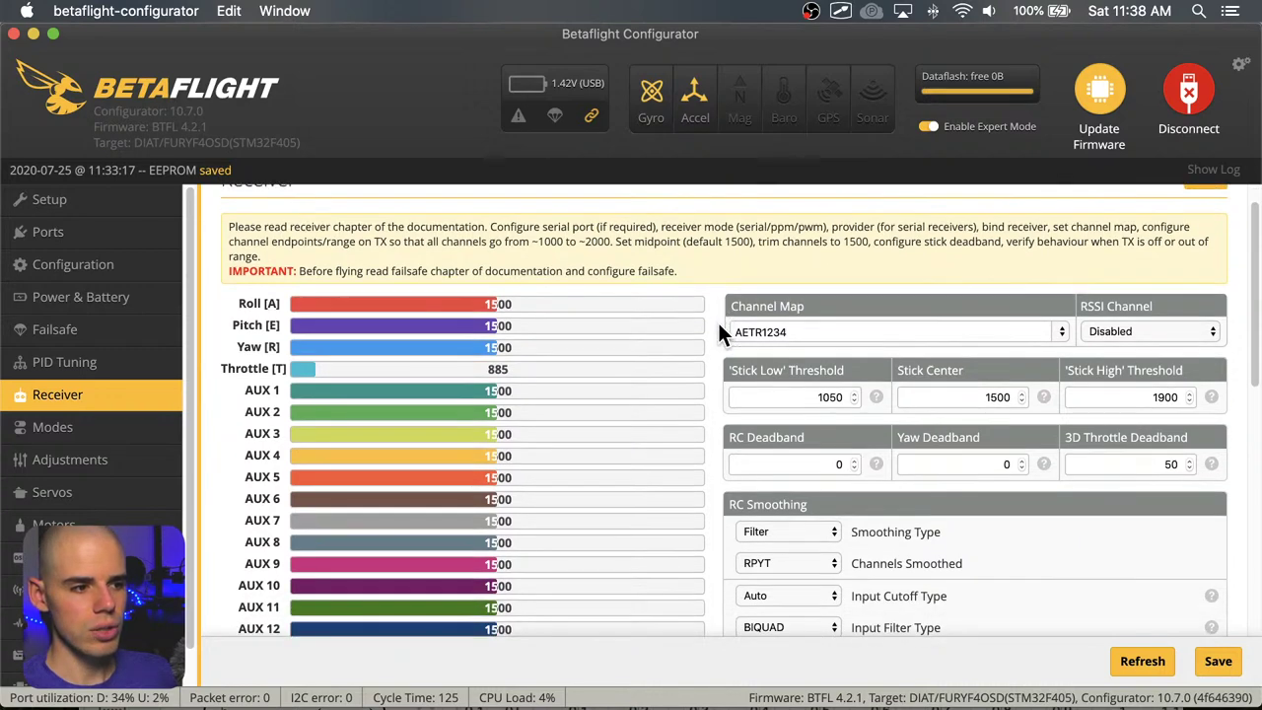
scroll(720, 328, down, 1)
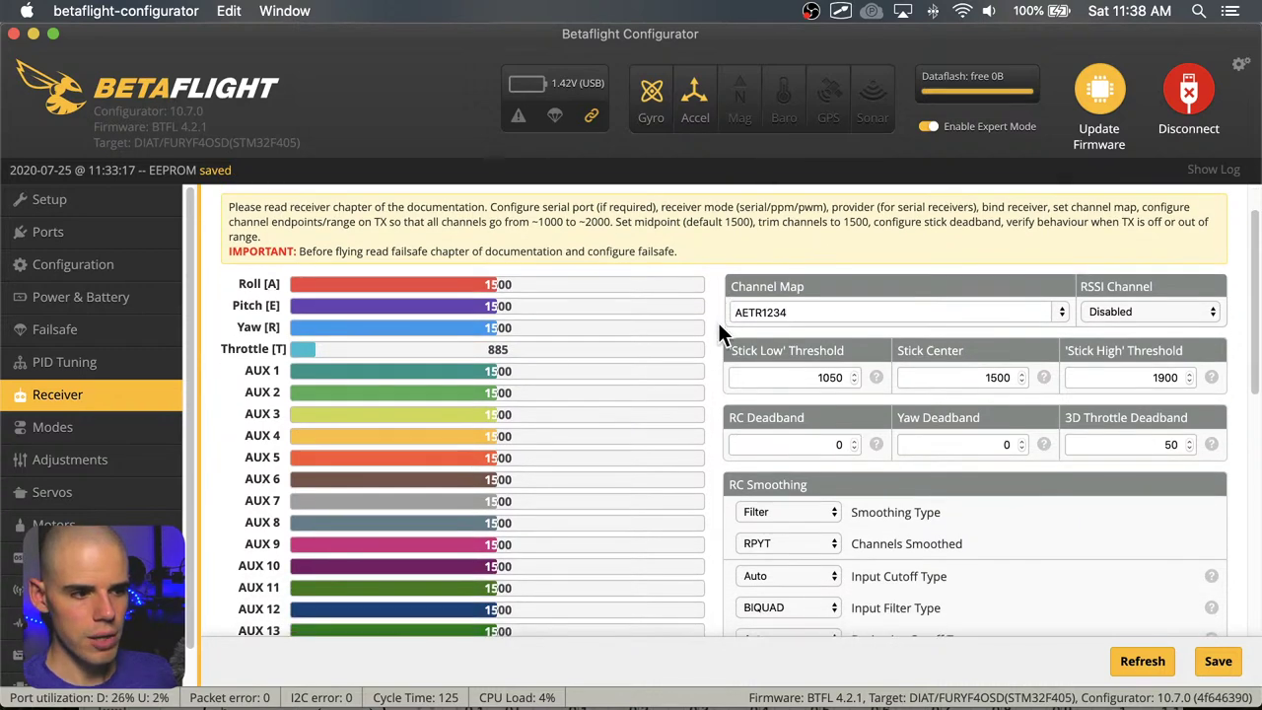
scroll(718, 322, down, 3)
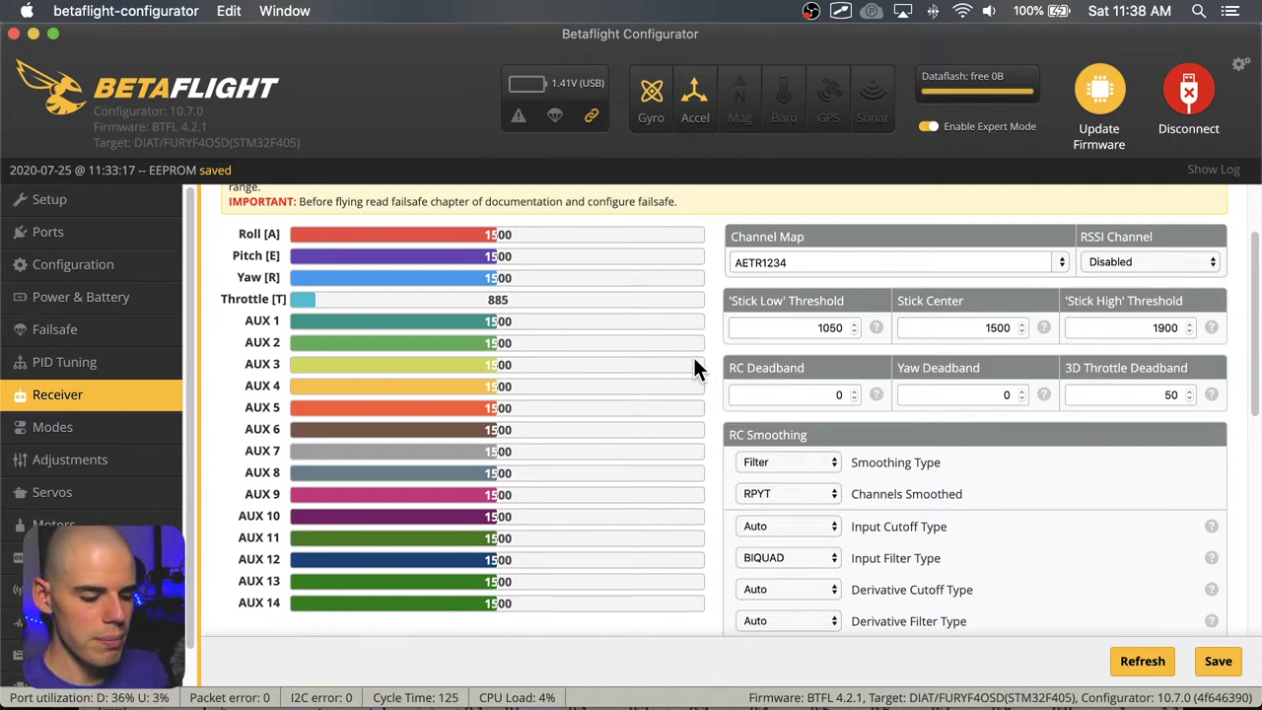
scroll(717, 415, up, 1)
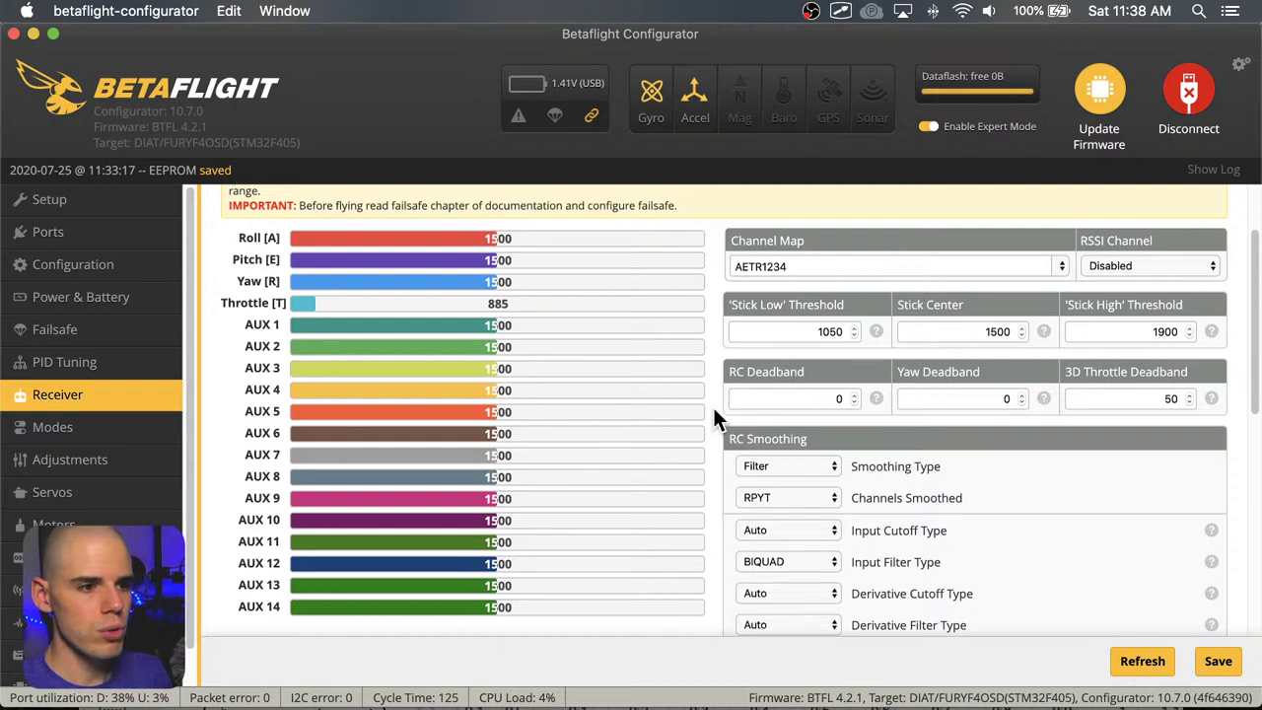
scroll(558, 309, up, 2)
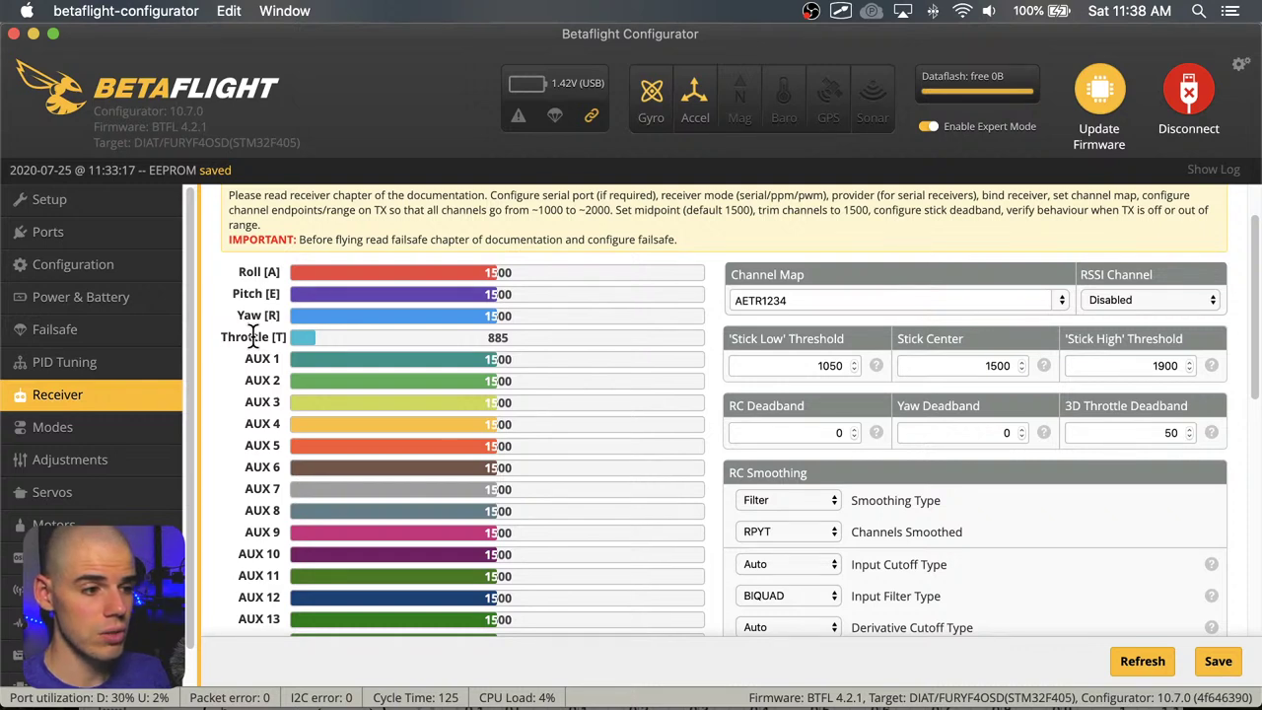
scroll(339, 343, down, 2)
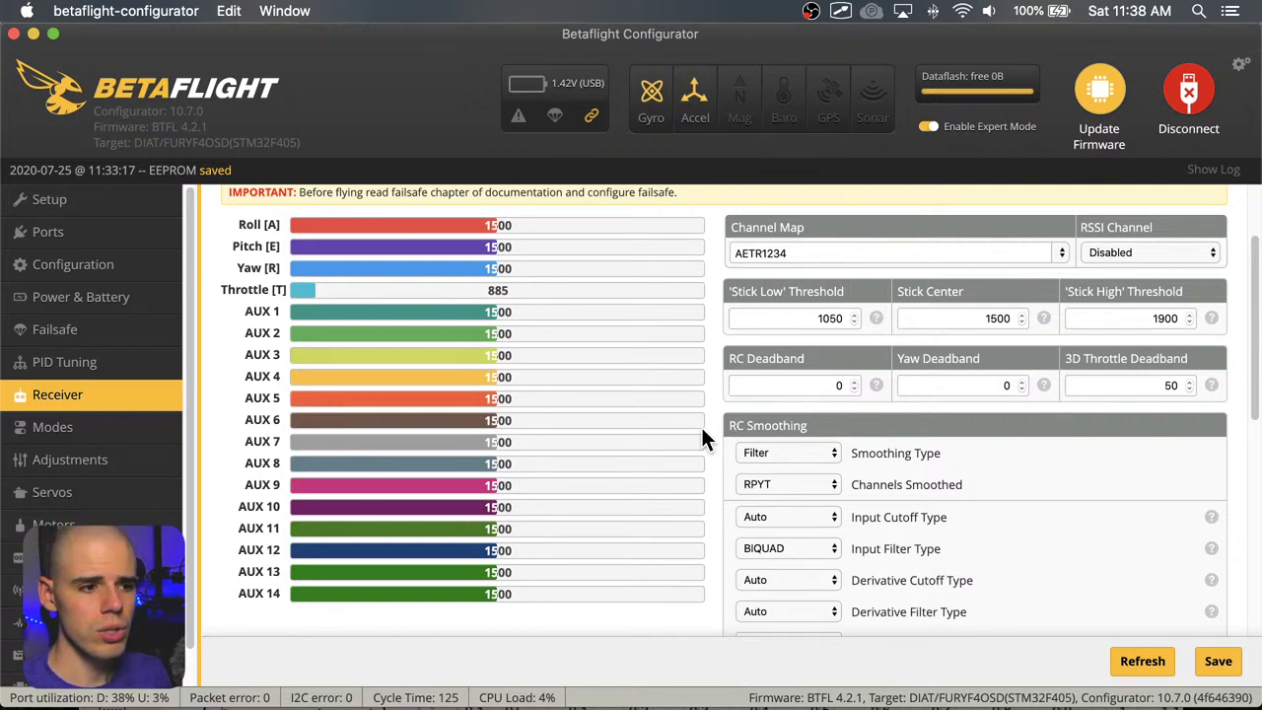
scroll(701, 430, up, 1)
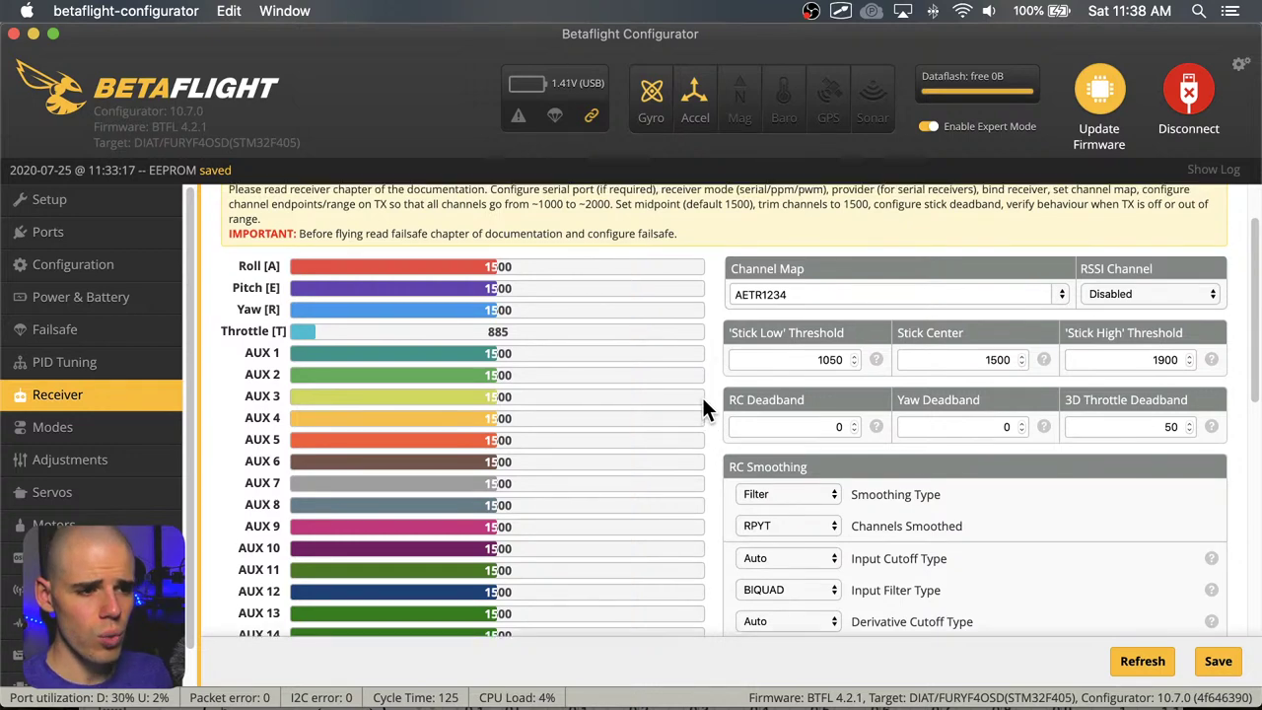
scroll(702, 397, up, 1)
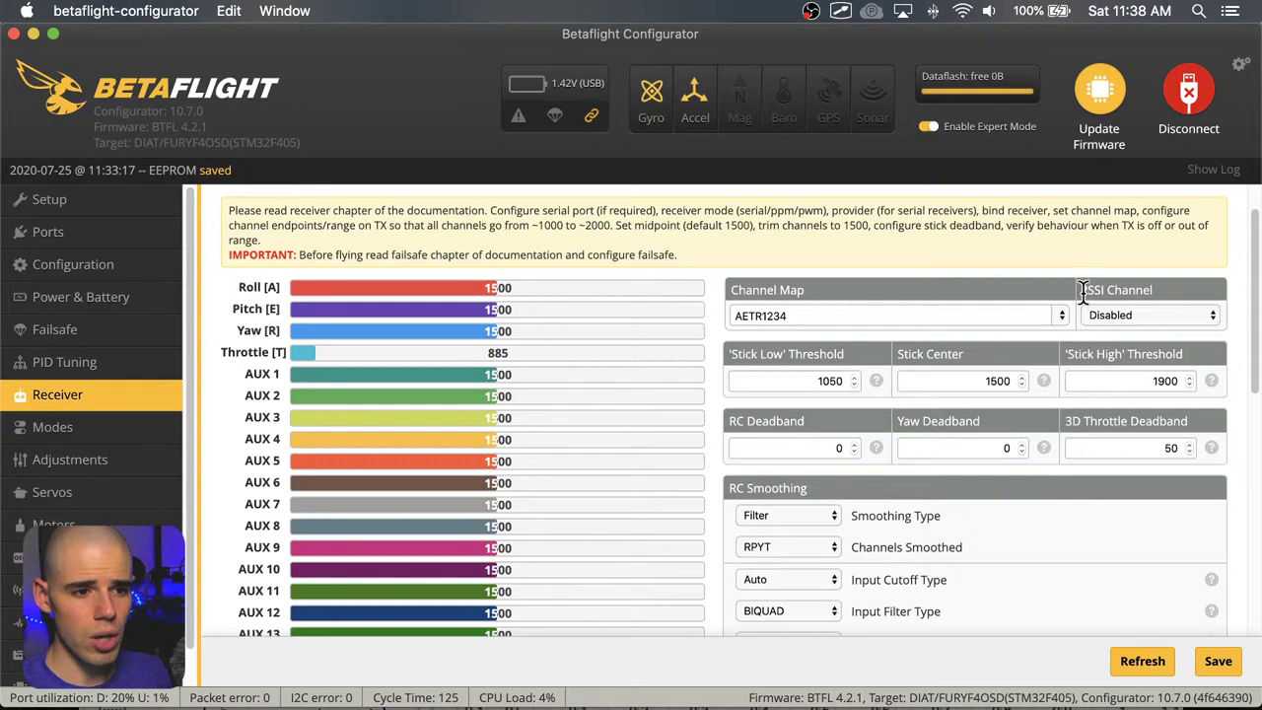
Set the receiver's RSSI Channel to AUX 12
drag(1080, 290, 1147, 289)
click(1166, 291)
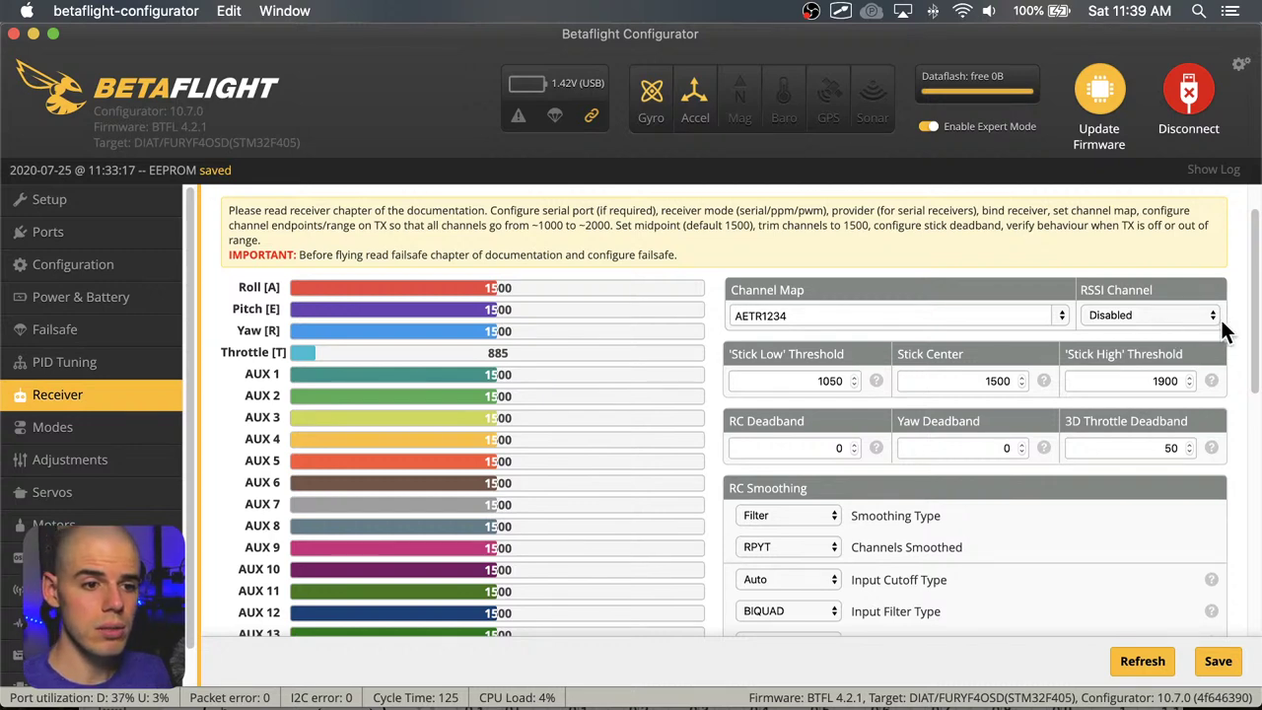
click(1215, 317)
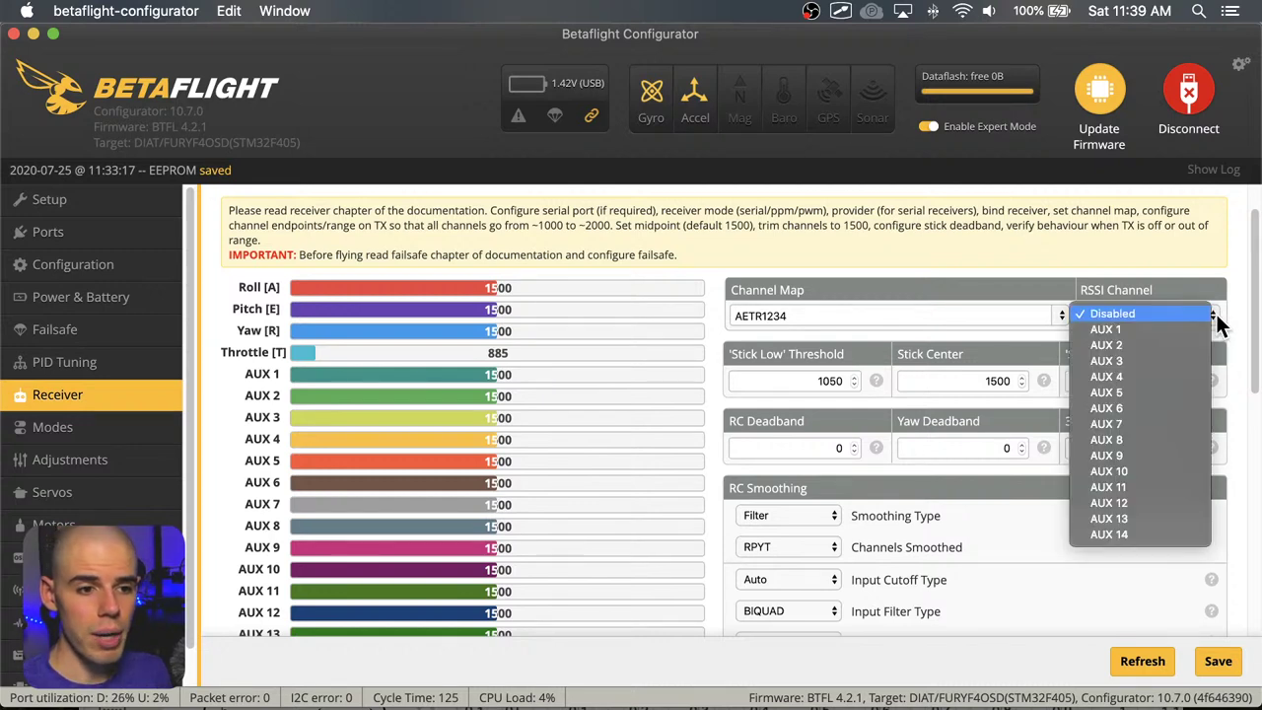
click(1154, 502)
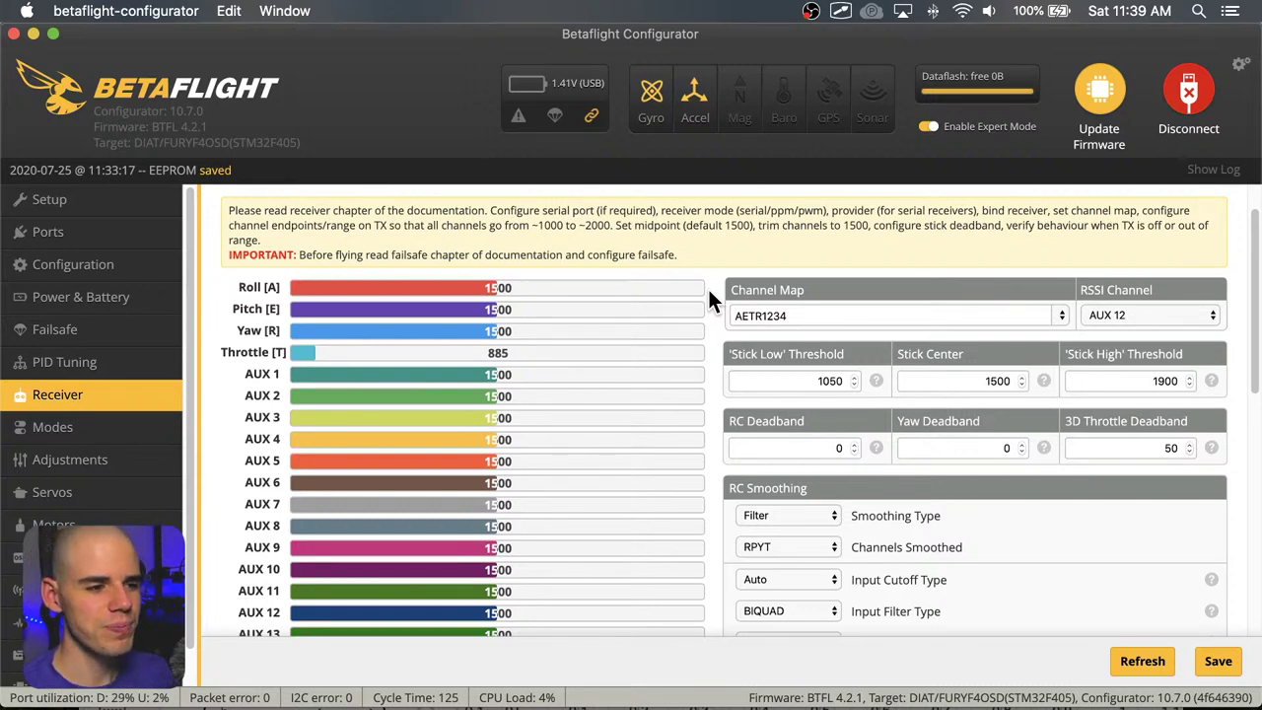
Review the remaining receiver settings, from the RC smoothing options down to the model preview
scroll(713, 306, down, 1)
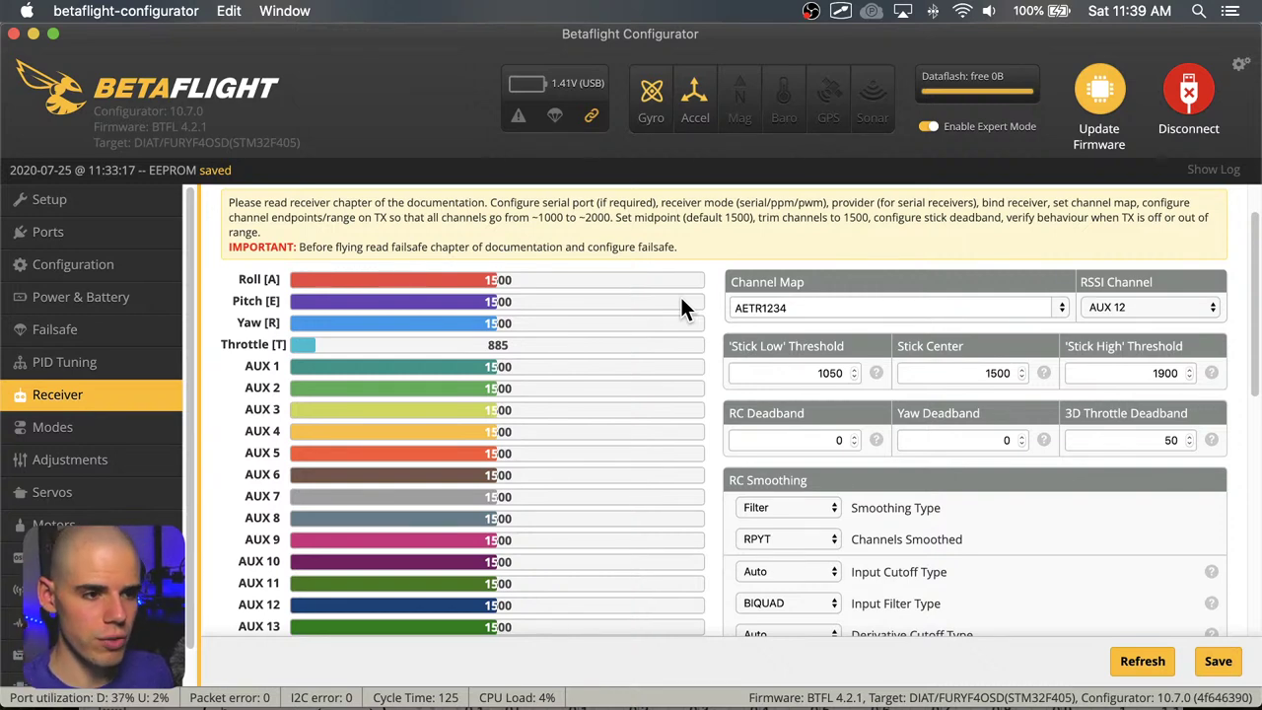
scroll(708, 305, down, 1)
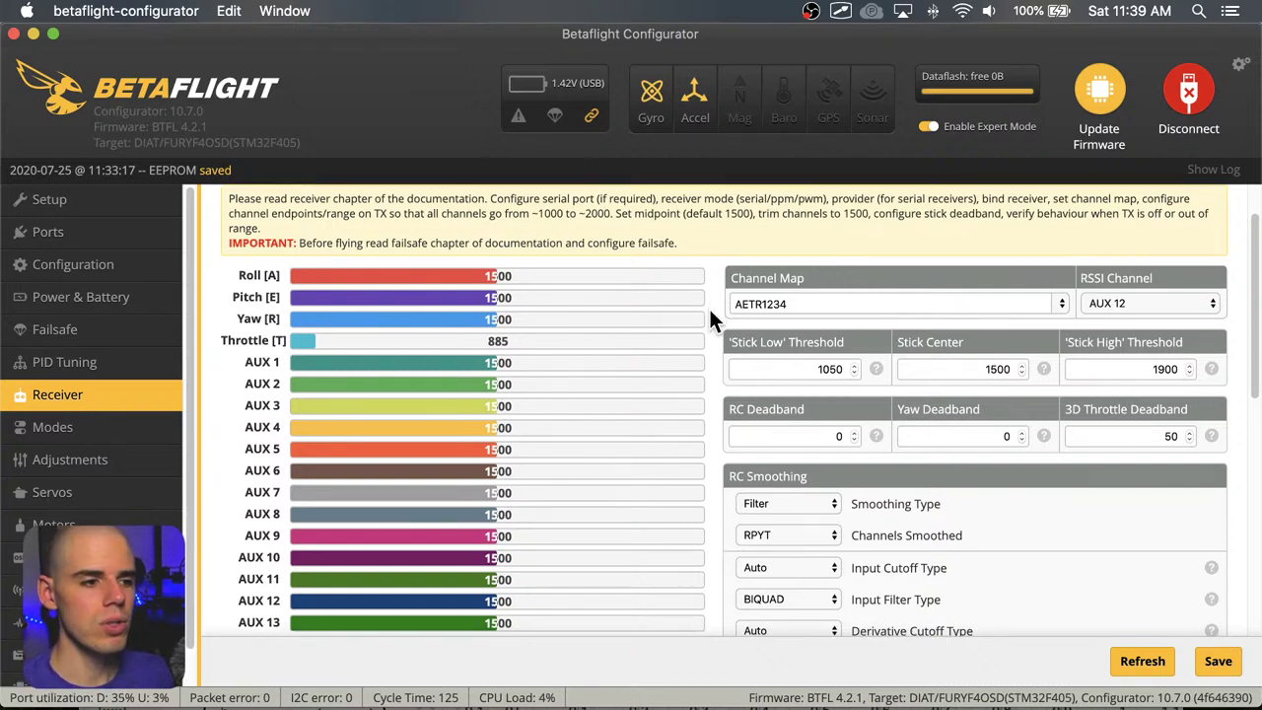
scroll(708, 322, down, 3)
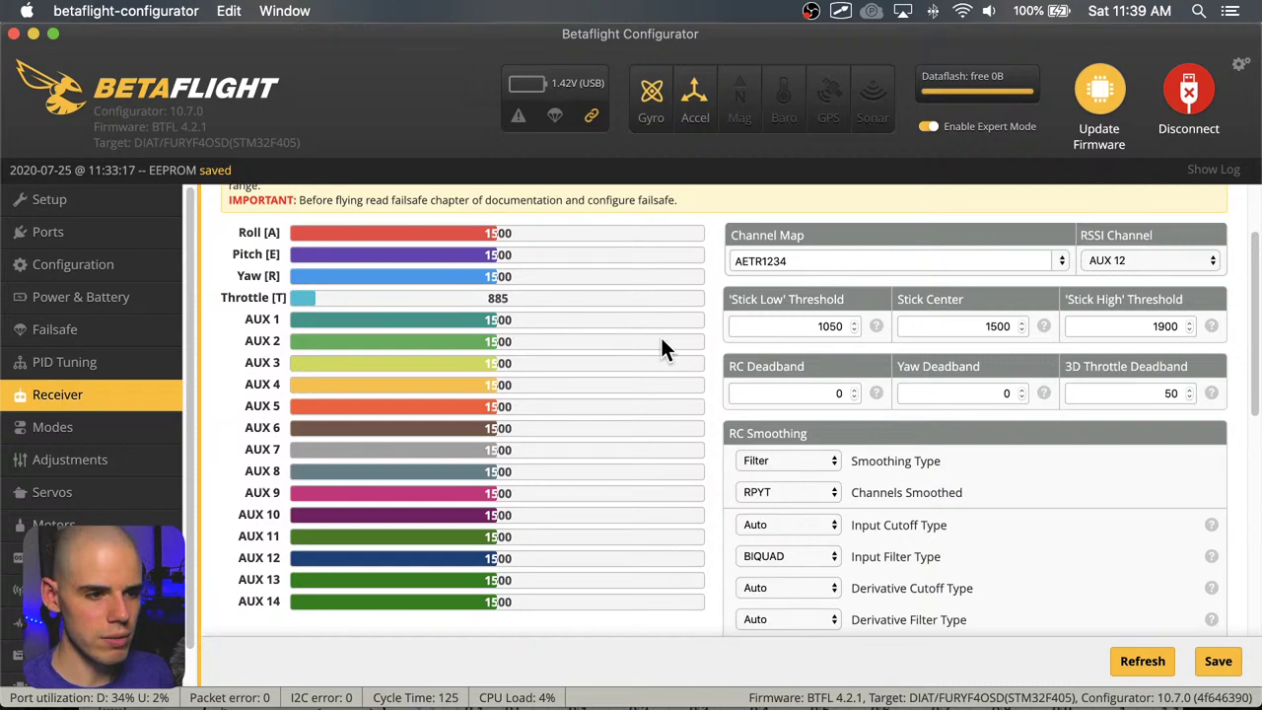
scroll(781, 483, down, 10)
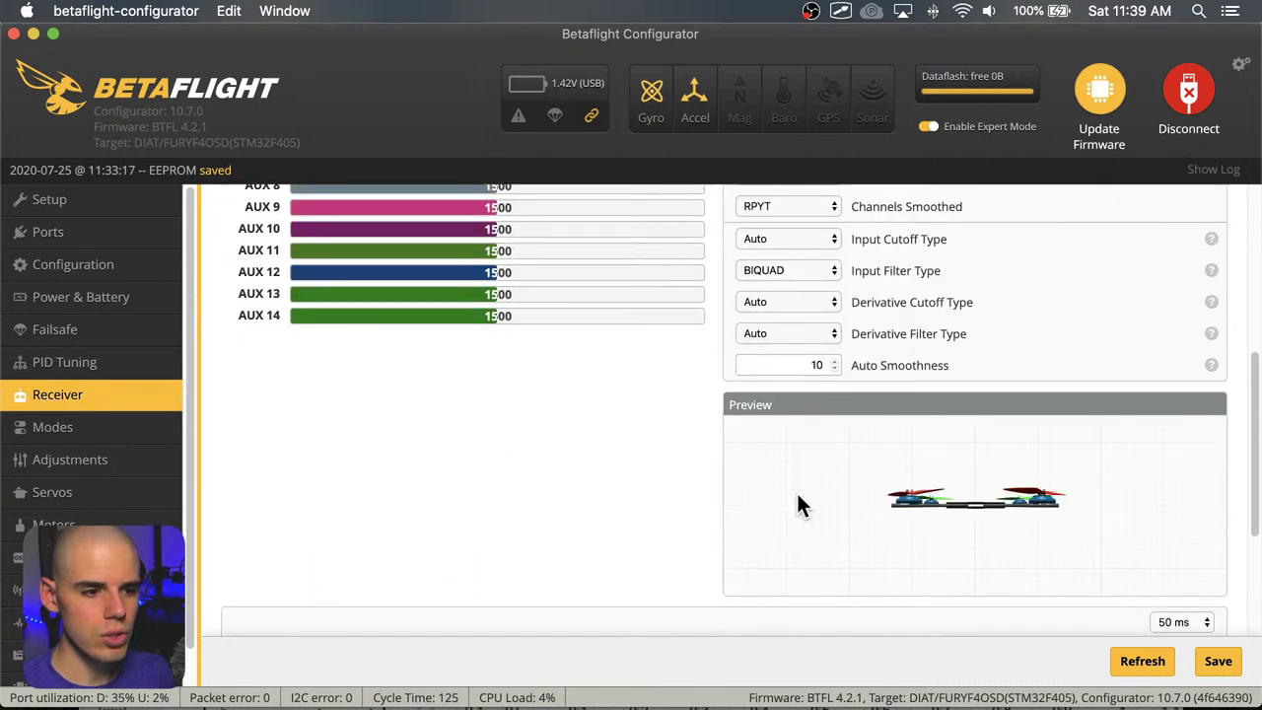
scroll(971, 505, up, 9)
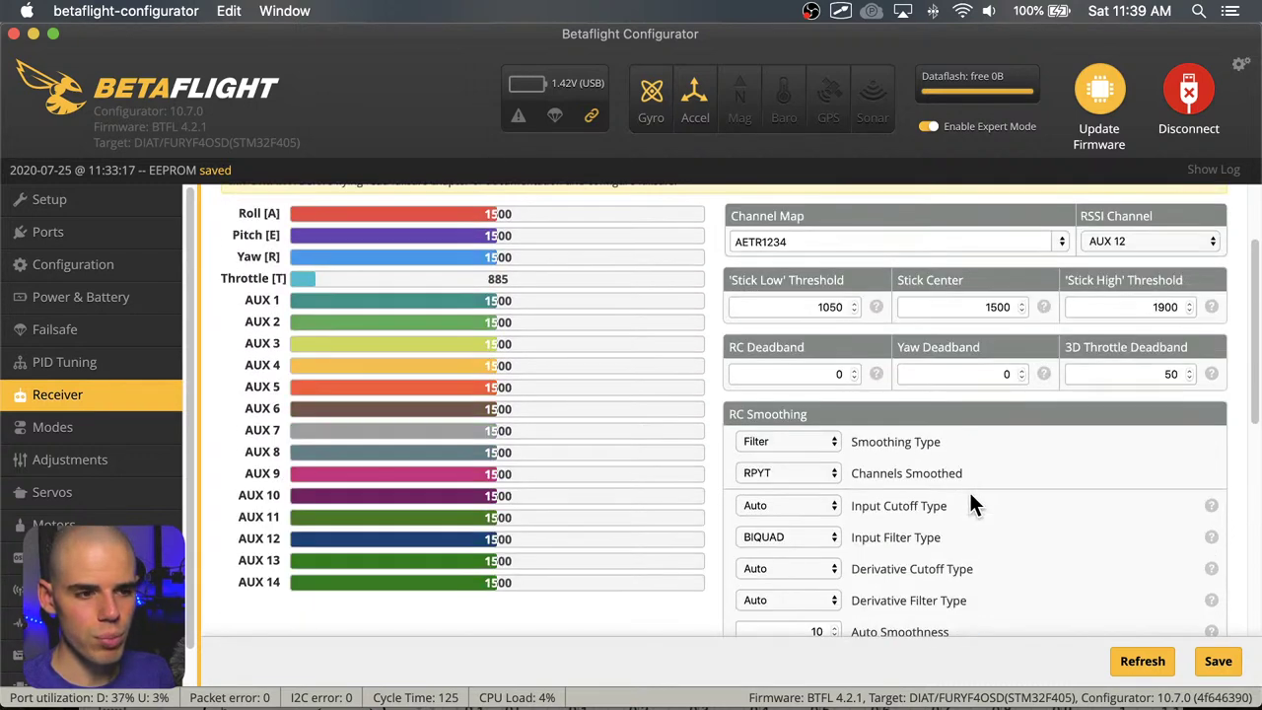
scroll(970, 505, up, 4)
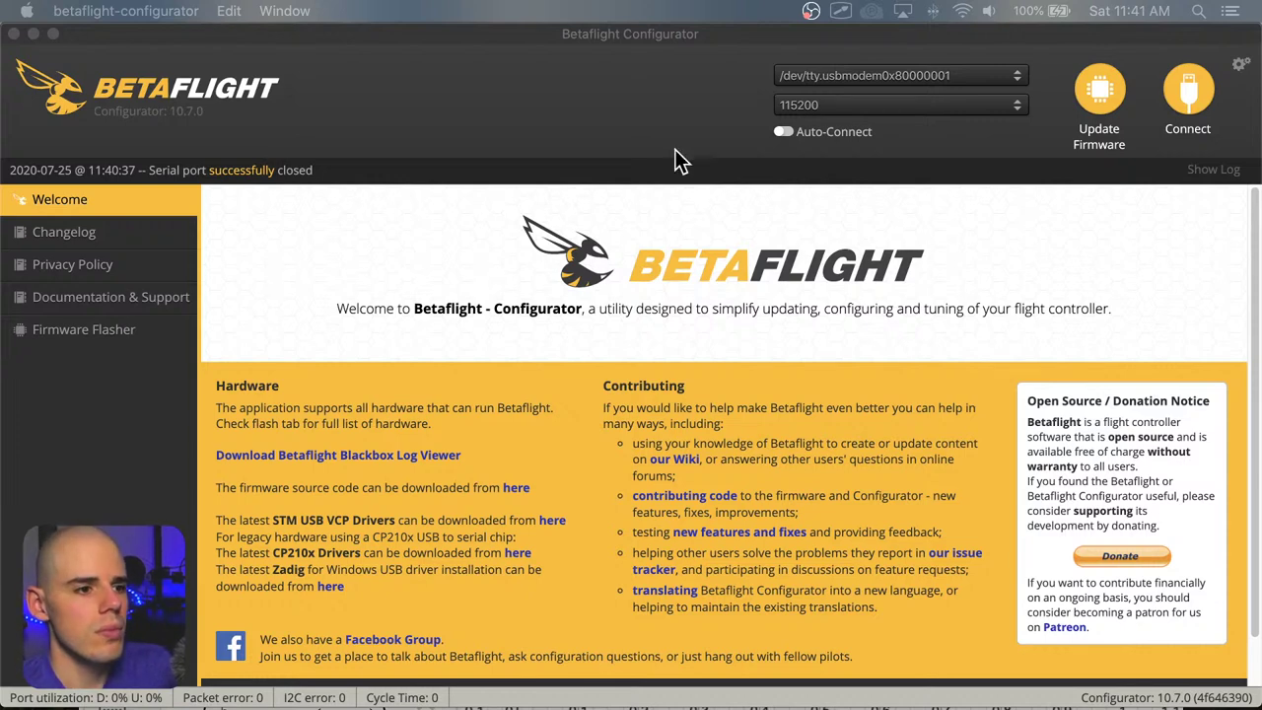
Try to connect to the flight controller through /dev/tty.usbmodem0x80000001 and check the other available serial ports
click(632, 71)
click(1174, 99)
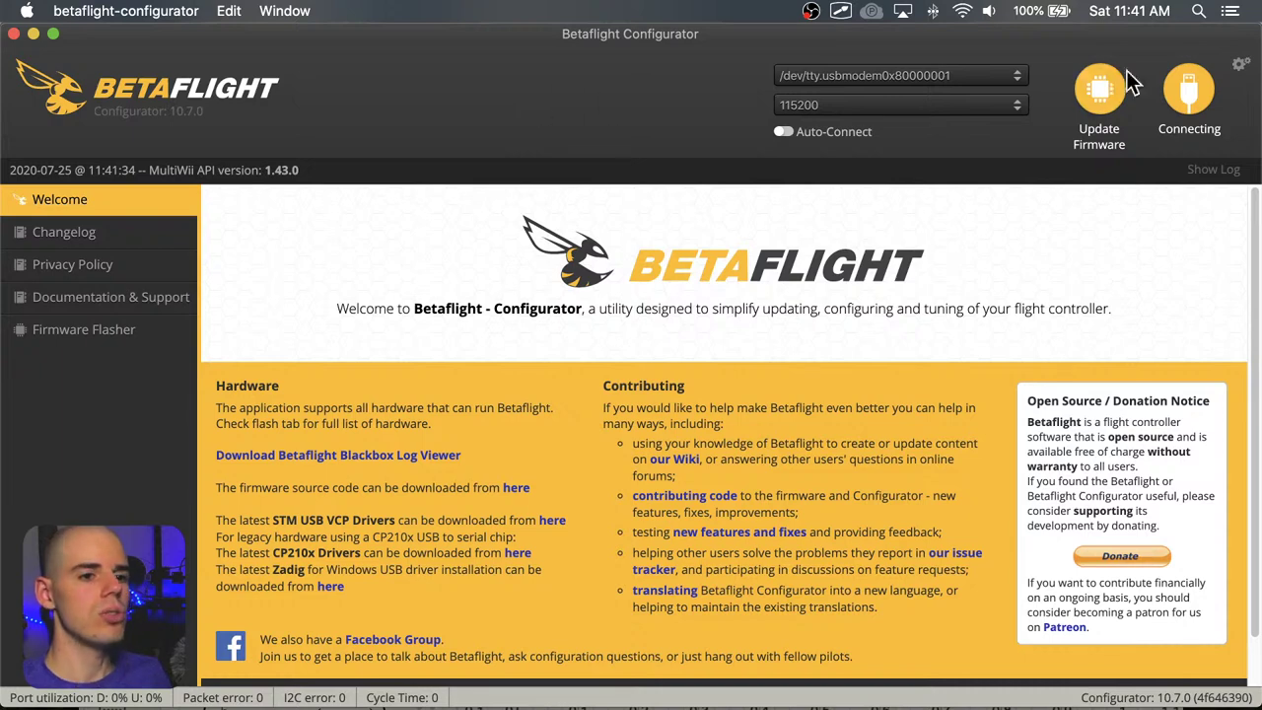
click(1172, 126)
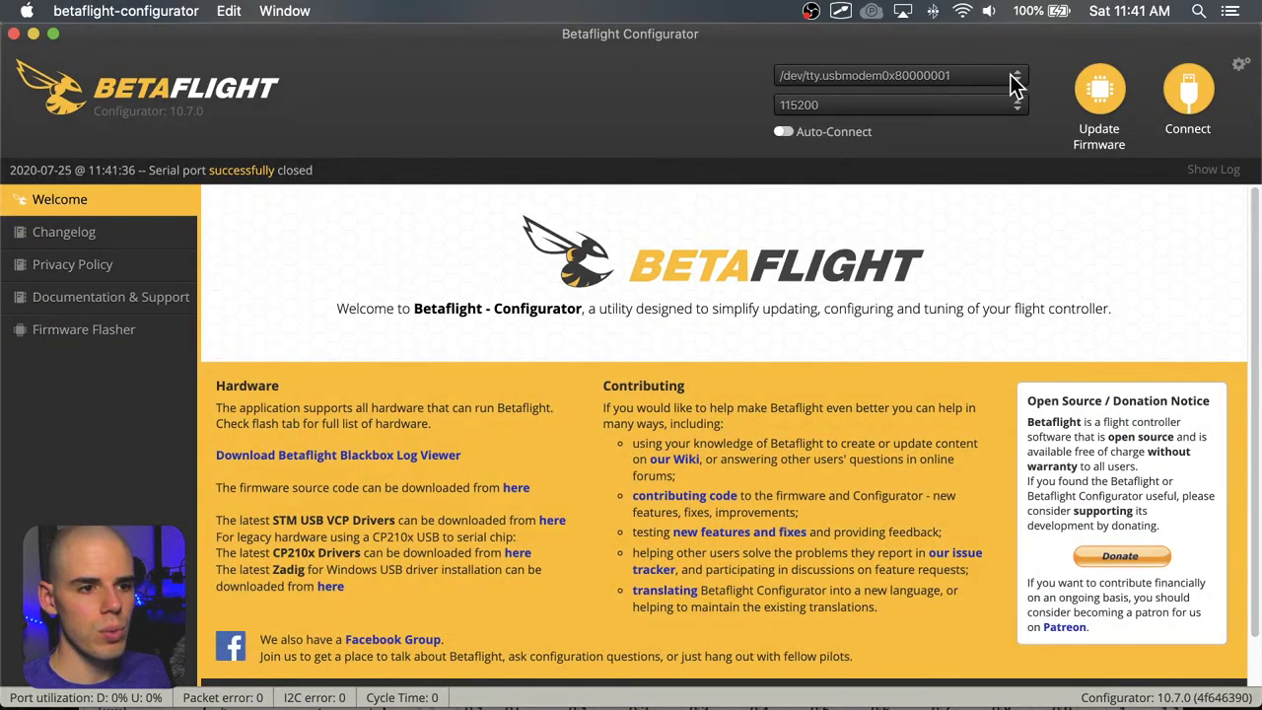
click(1018, 79)
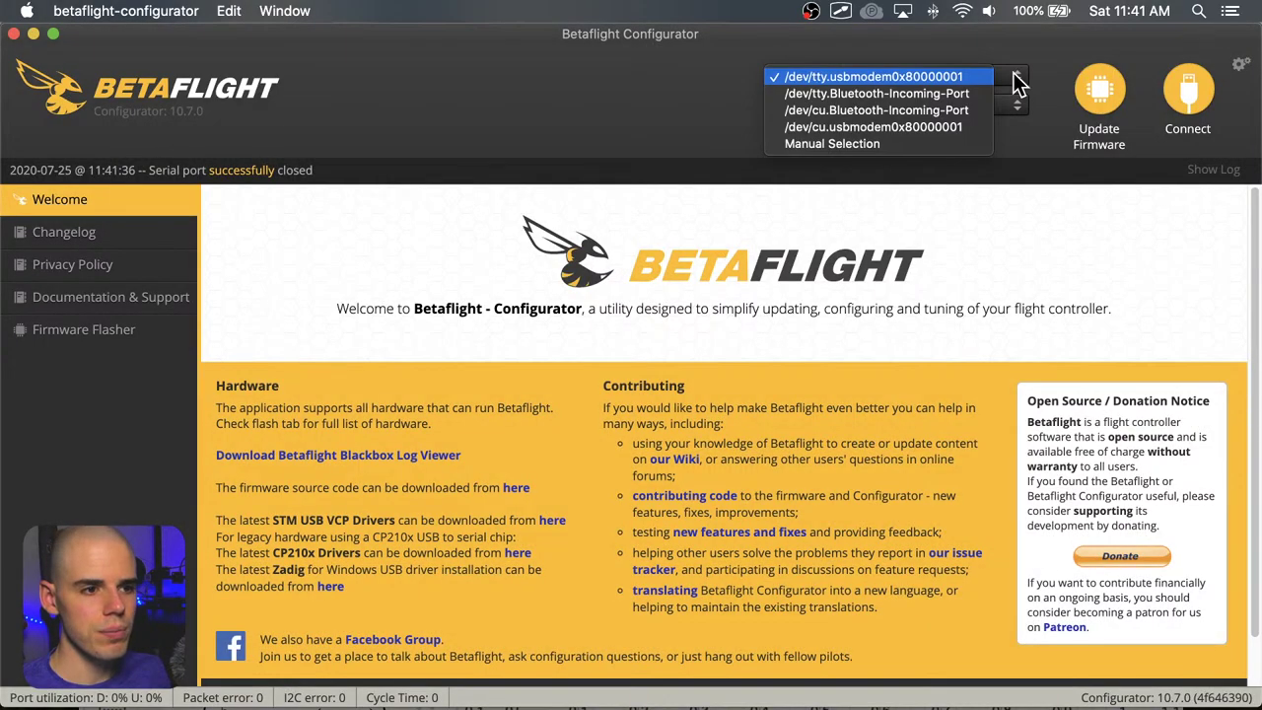
click(1017, 77)
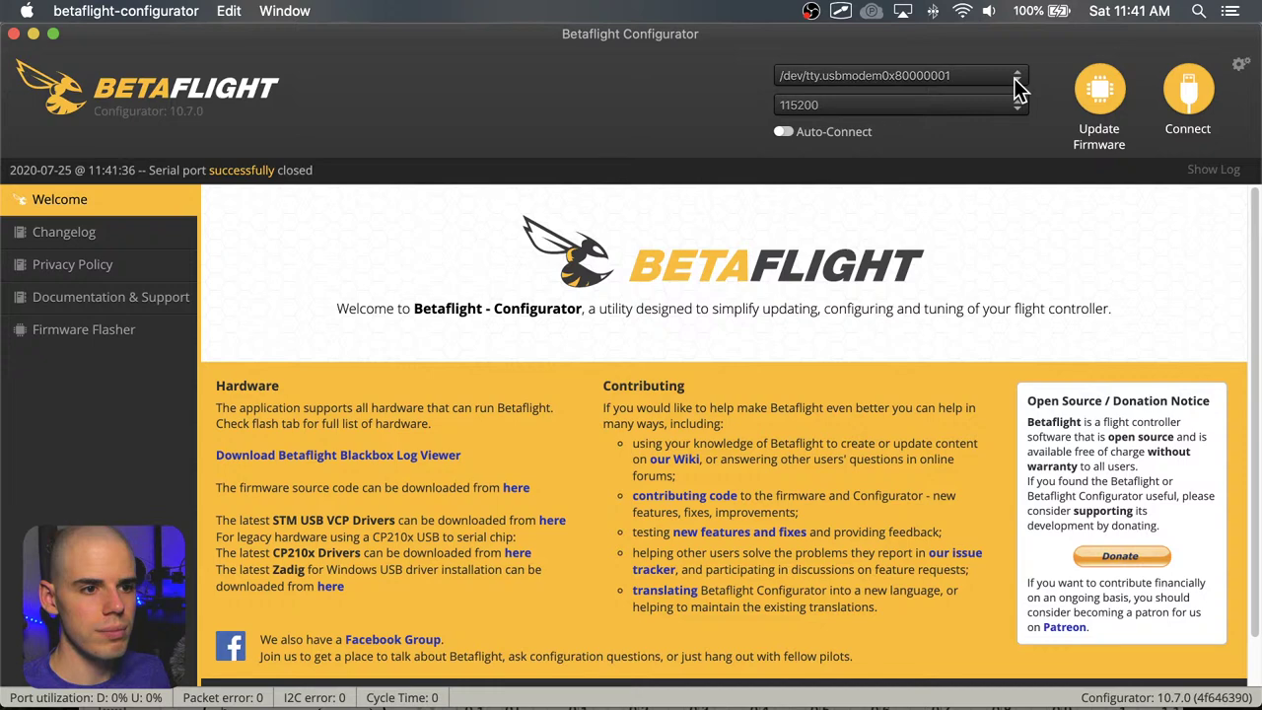
click(1017, 84)
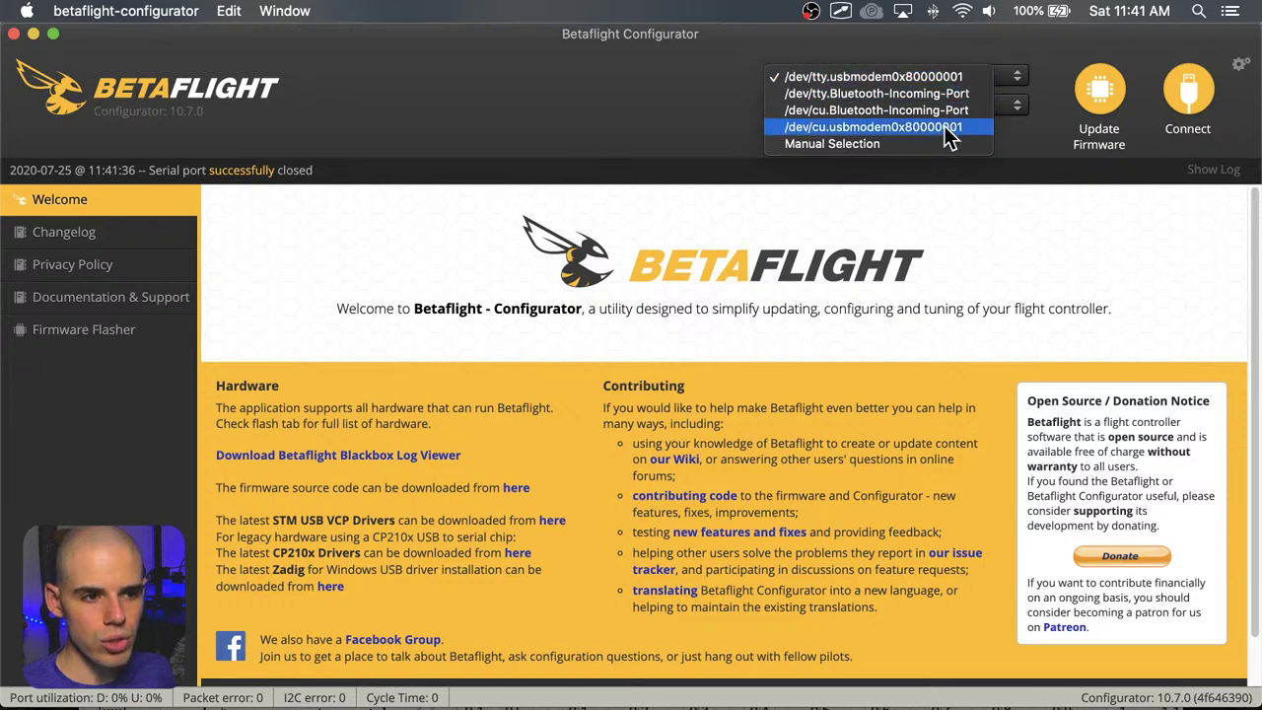
click(1030, 68)
click(1189, 116)
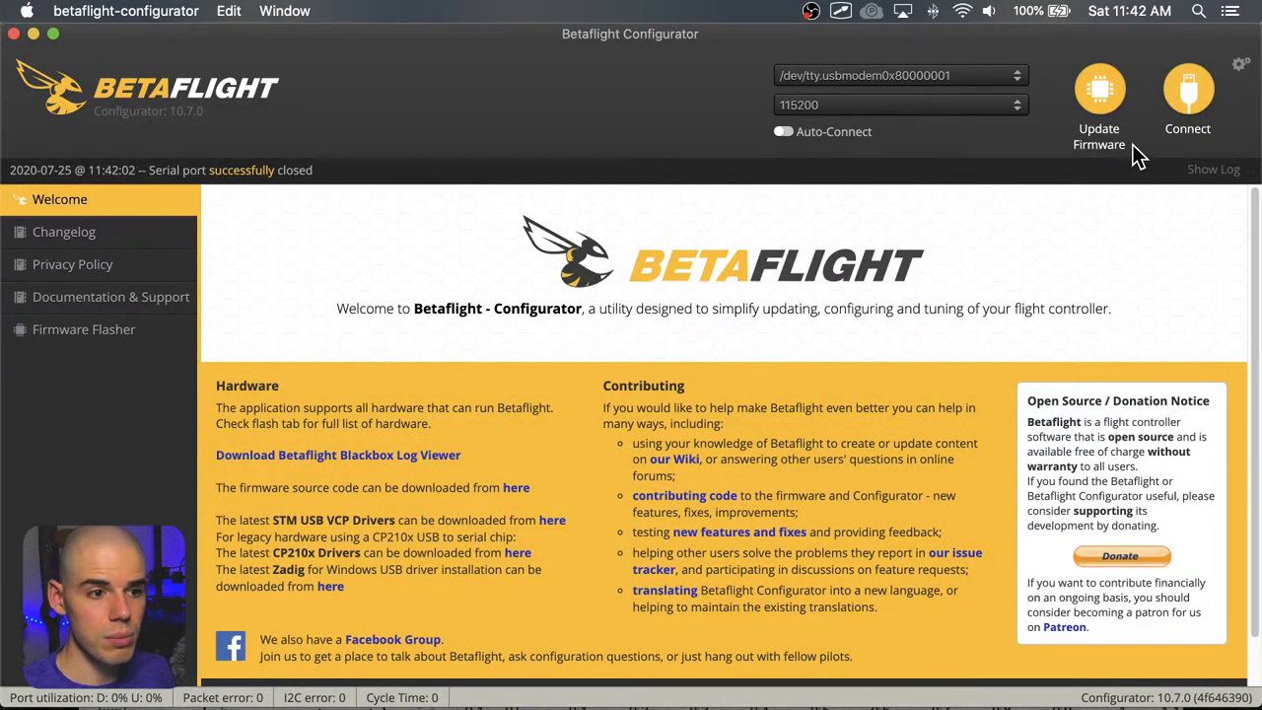
Switch the serial port to /dev/cu.usbmodem0x80000001 and try to connect to the flight controller
click(1018, 79)
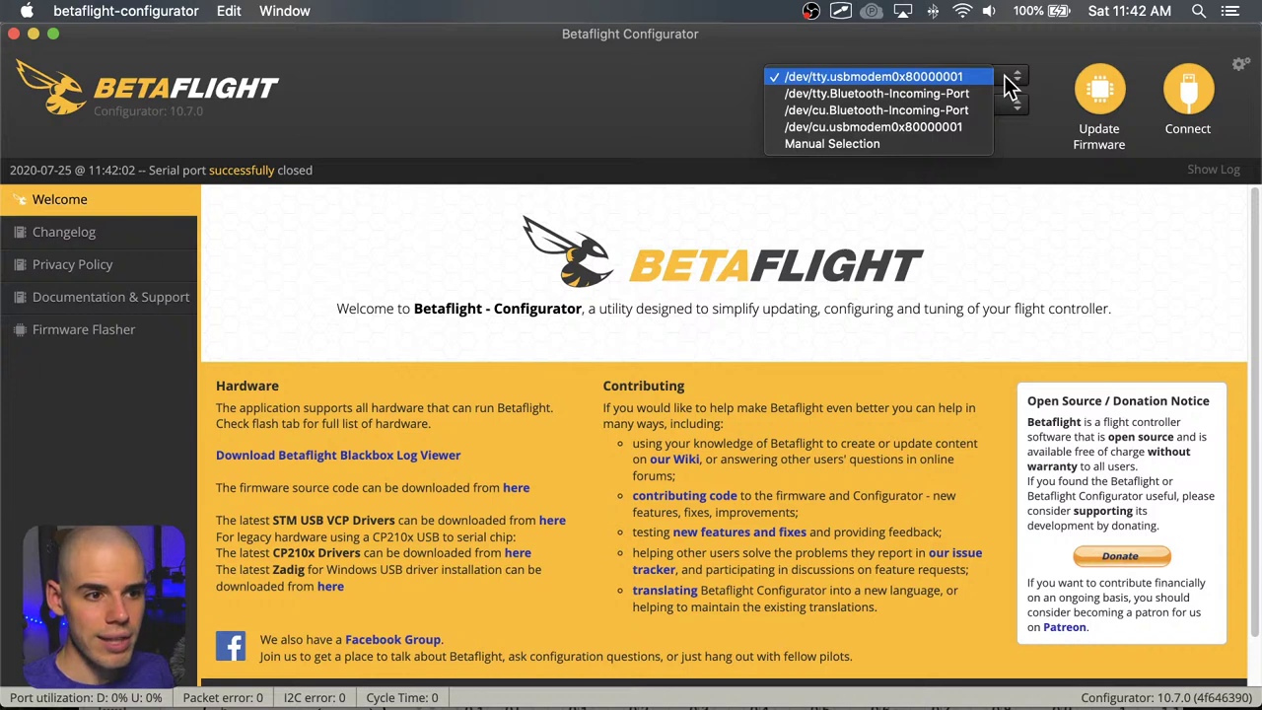
click(967, 127)
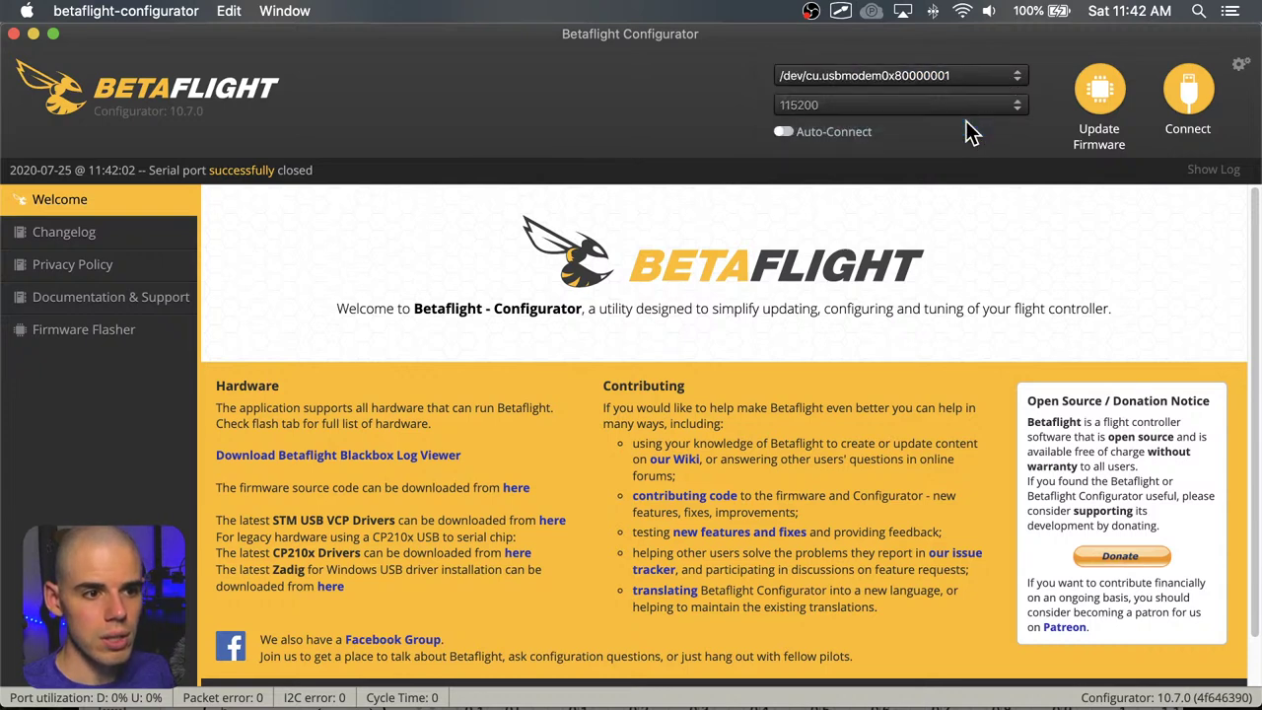
click(1174, 104)
click(1190, 101)
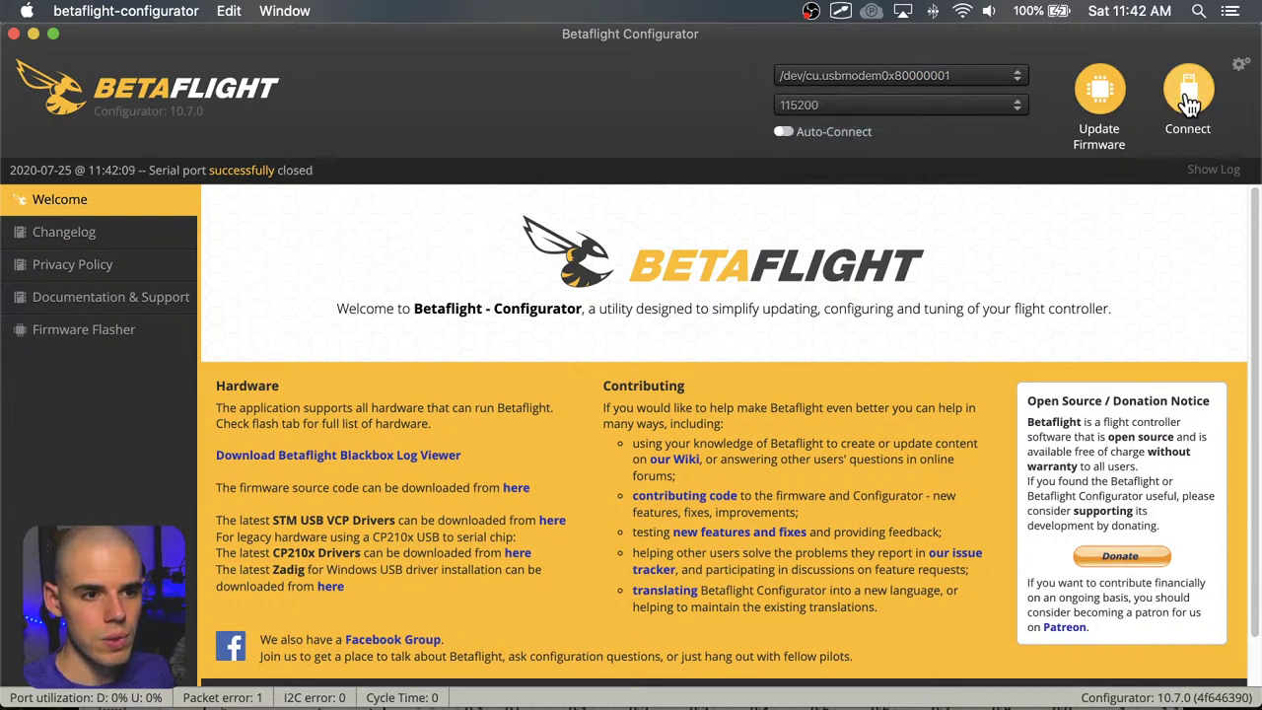
Try to connect to the flight controller through the /dev/cu.Bluetooth-Incoming-Port serial port
click(1018, 79)
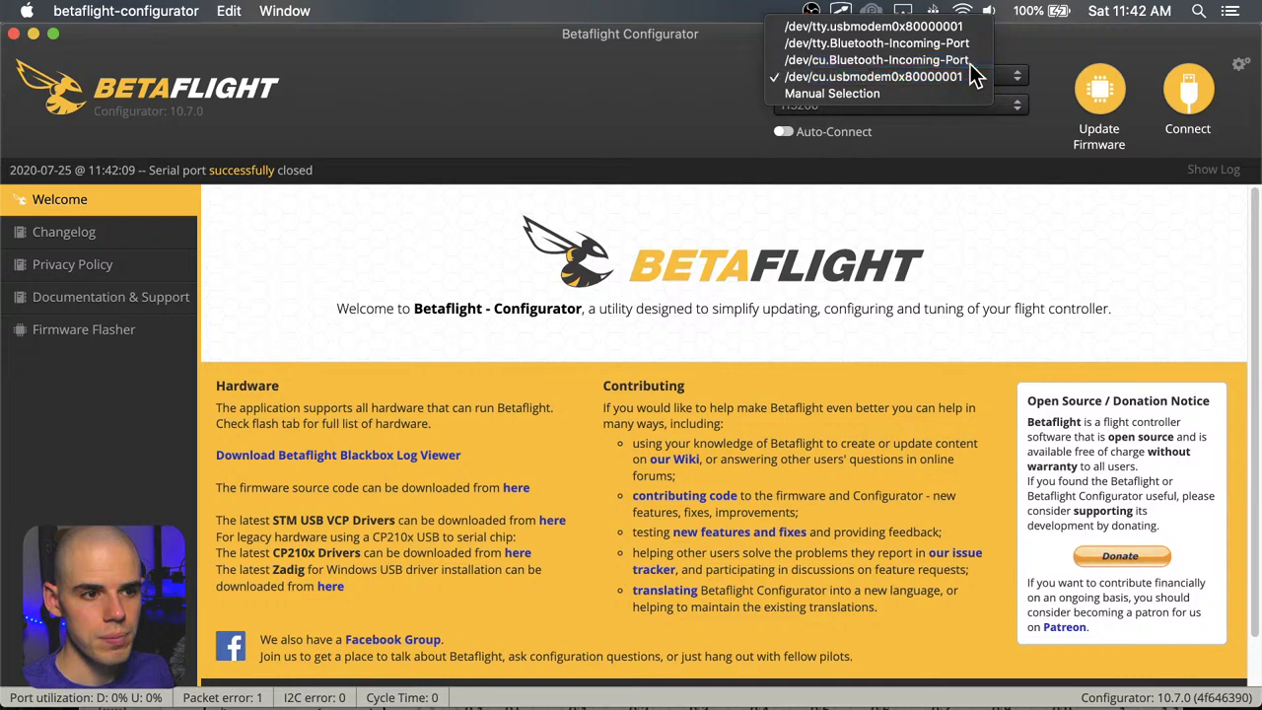
click(971, 61)
click(1188, 94)
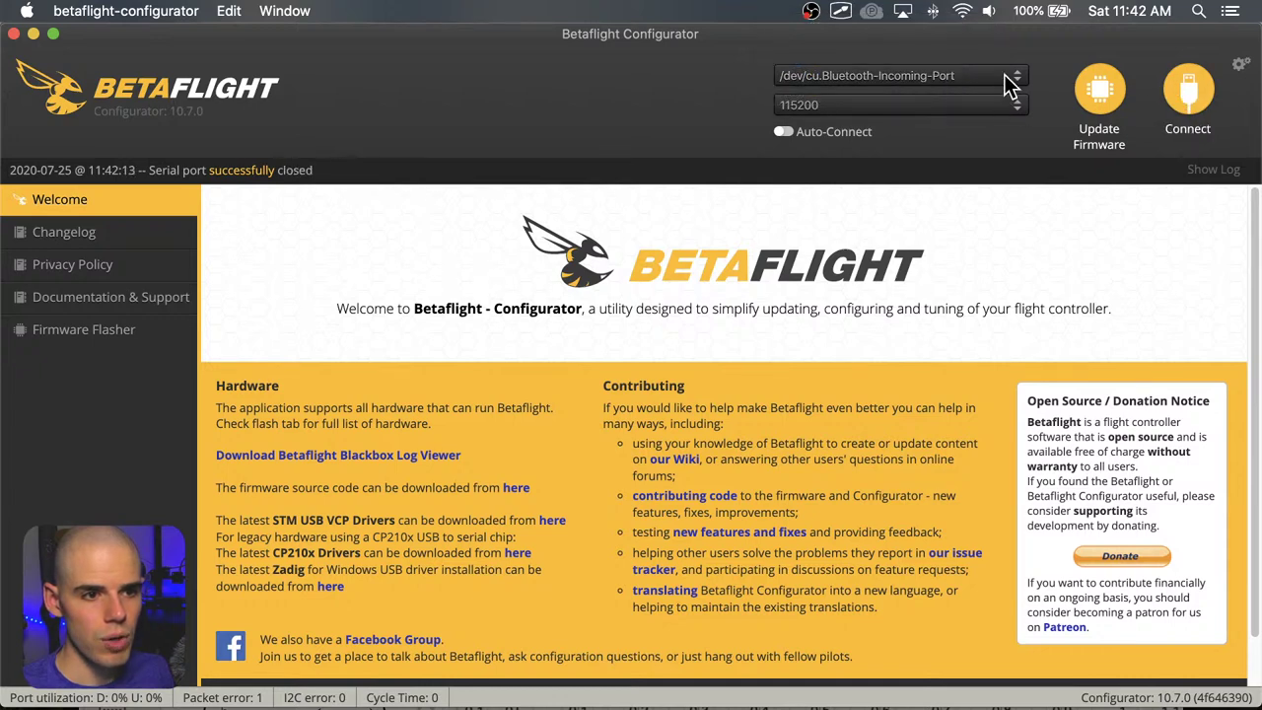
Set the serial port back to /dev/tty.usbmodem0x80000001 and retry the flight controller connection
click(1016, 79)
click(962, 46)
click(1184, 110)
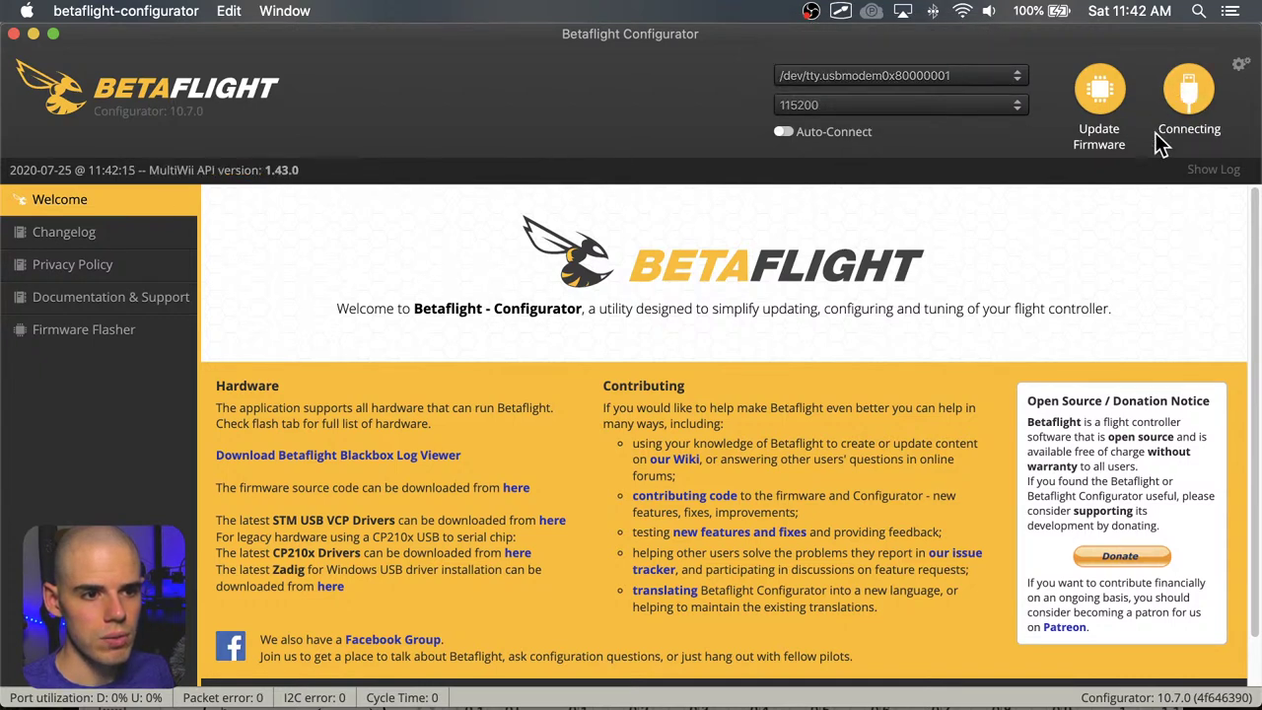
Try to connect to the flight controller through the /dev/tty.Bluetooth-Incoming-Port serial port
click(1018, 81)
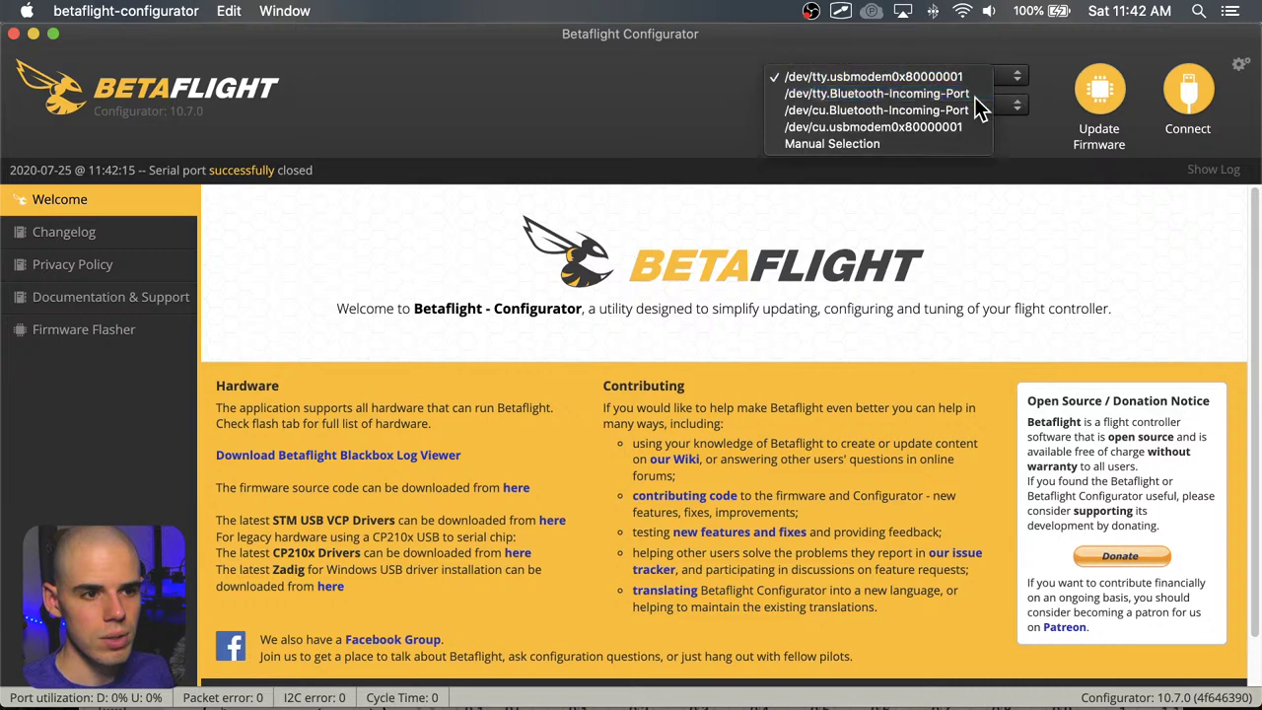
click(975, 96)
click(1189, 94)
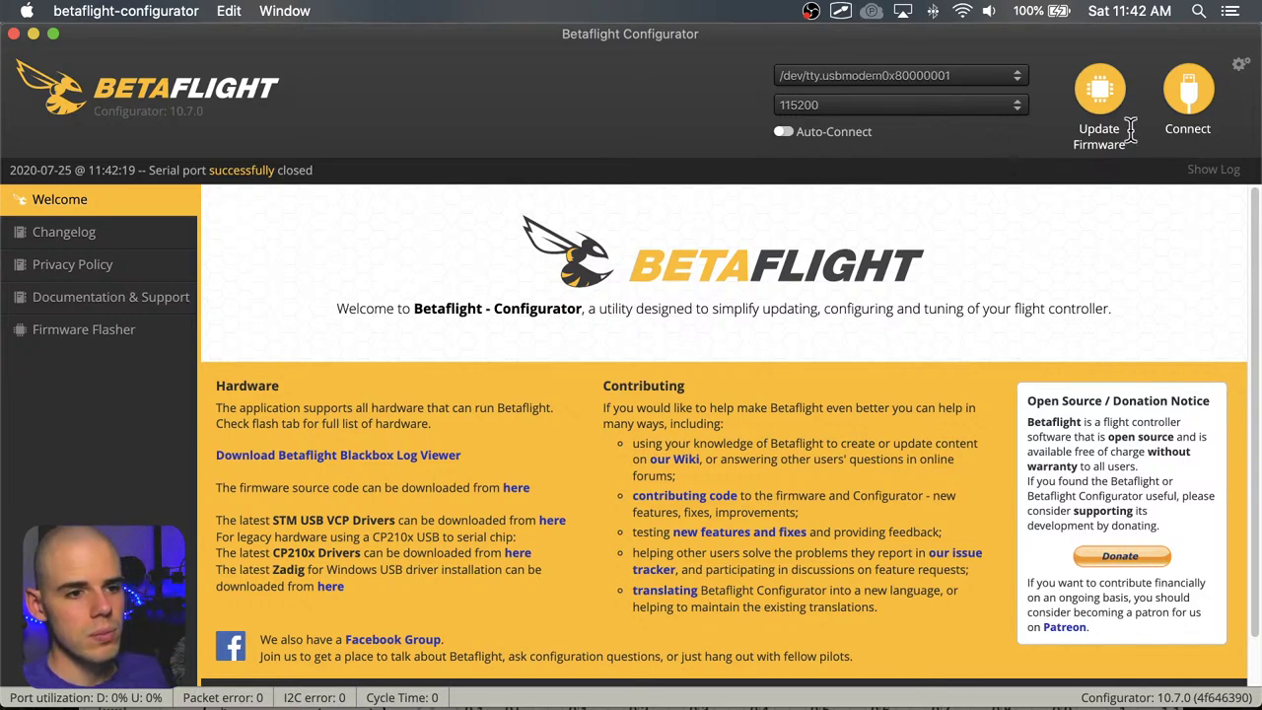
Retry the flight controller connection on /dev/tty.usbmodem0x80000001, and try it through /dev/tty.Bluetooth-Incoming-Port as well
click(1188, 89)
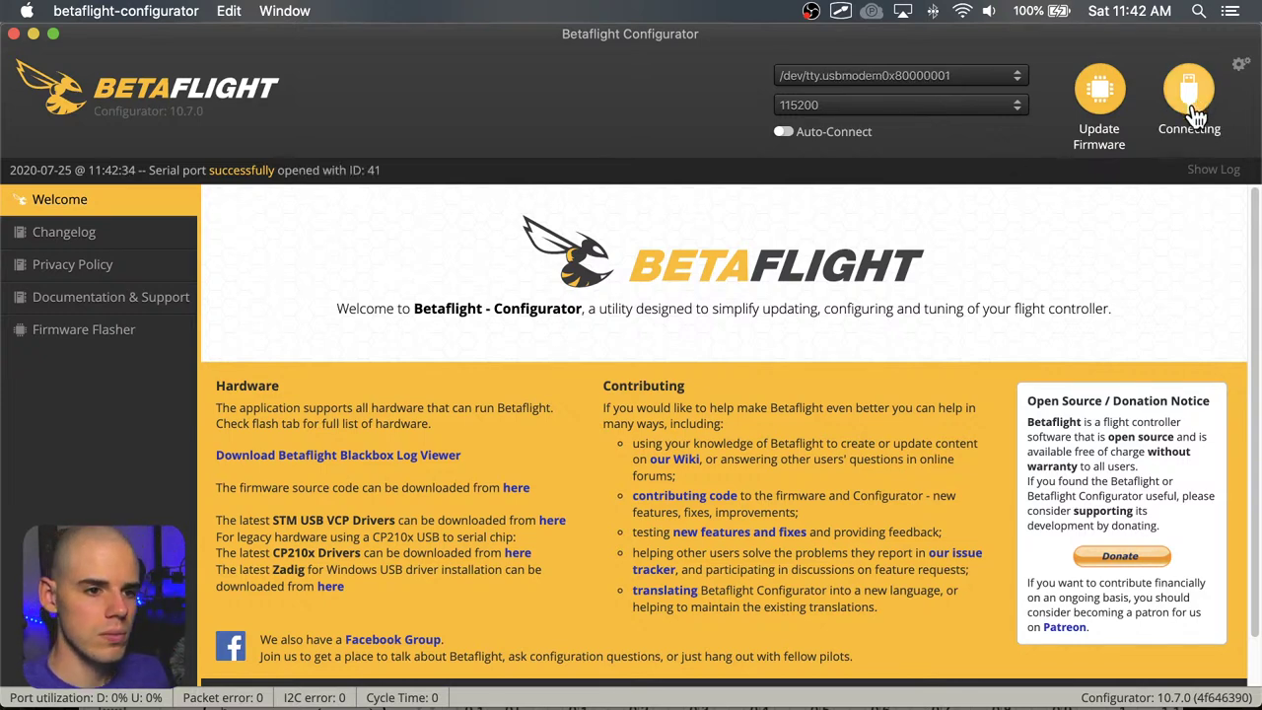
click(1021, 73)
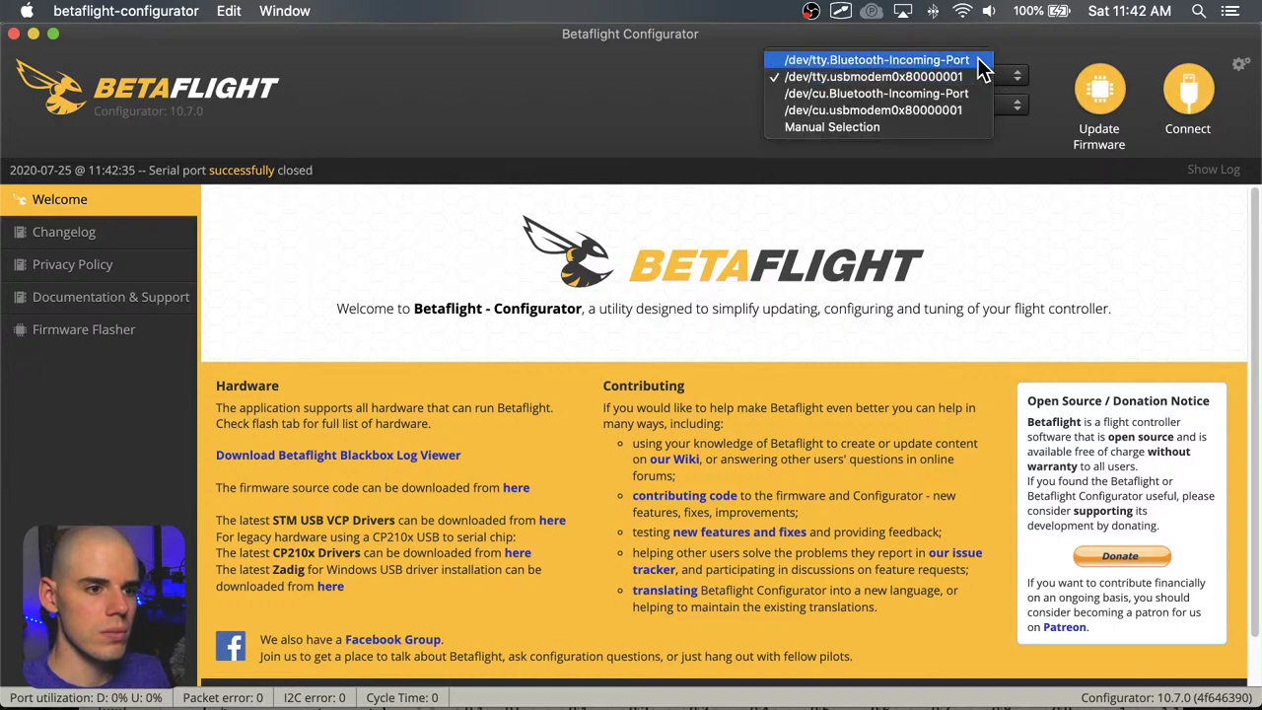
click(978, 60)
click(1194, 103)
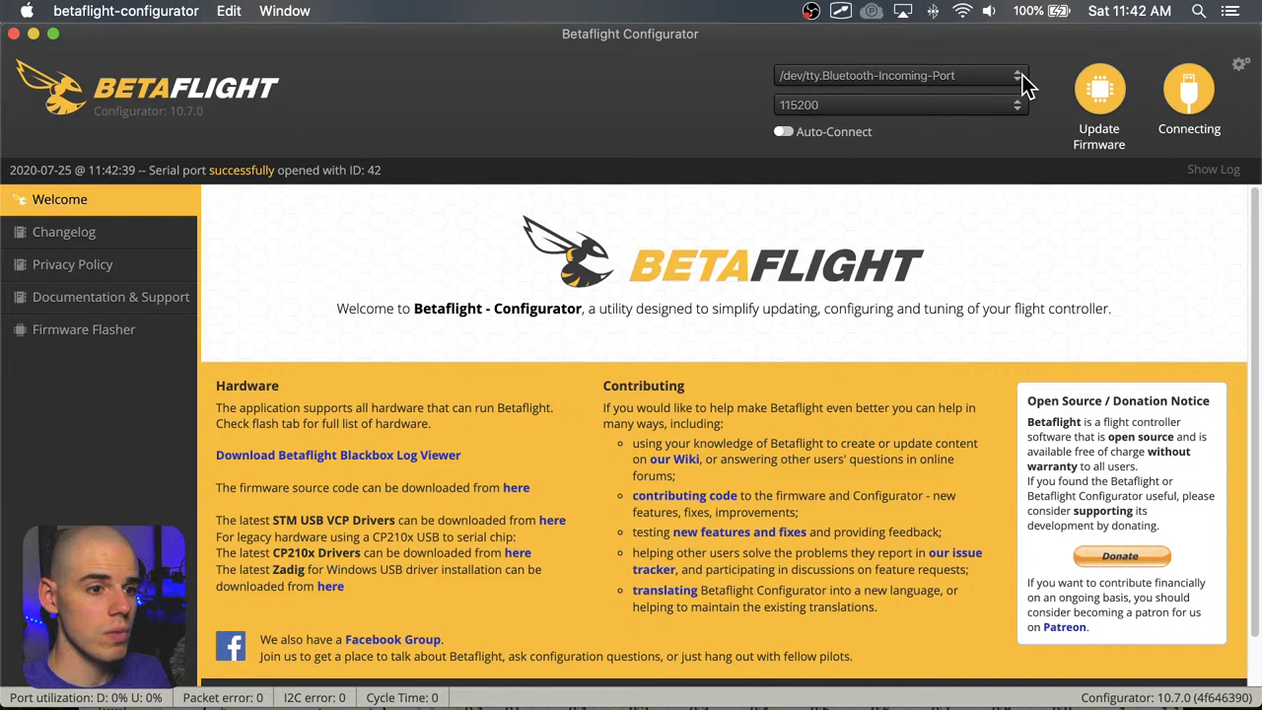
click(1192, 103)
Try to connect to the flight controller through the /dev/cu.usbmodem0x80000001 serial port
click(1022, 81)
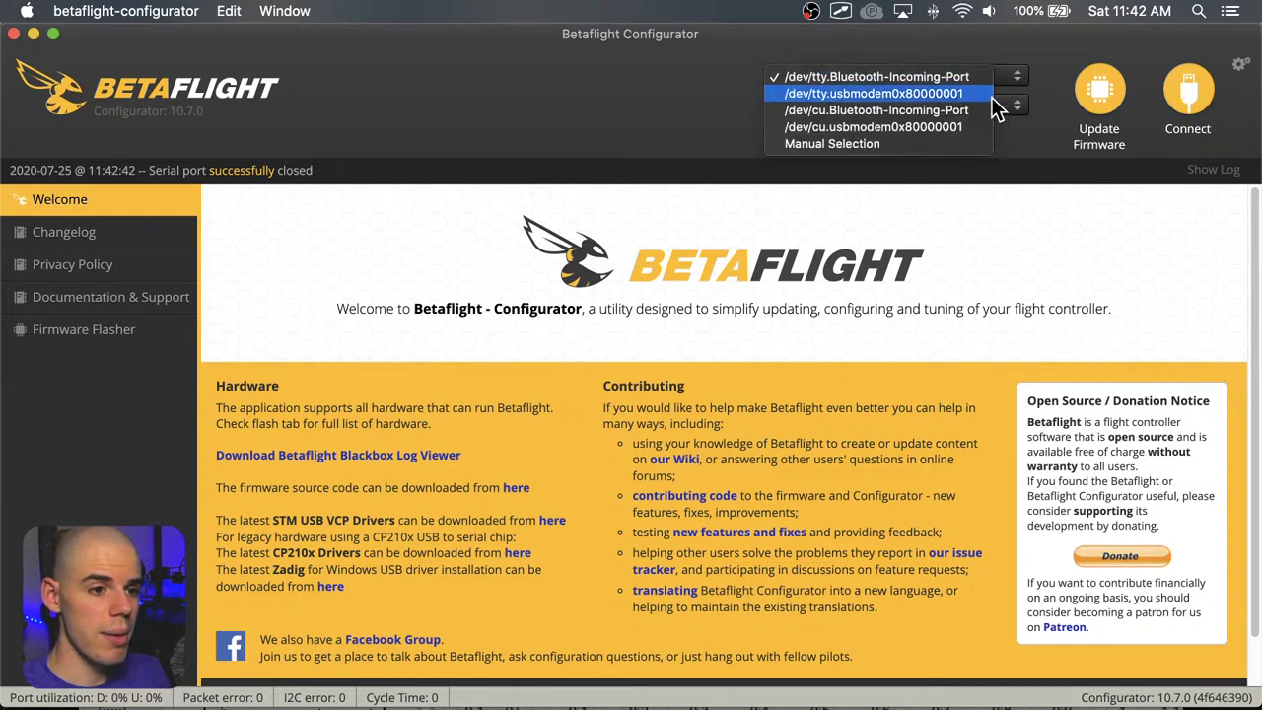
click(968, 127)
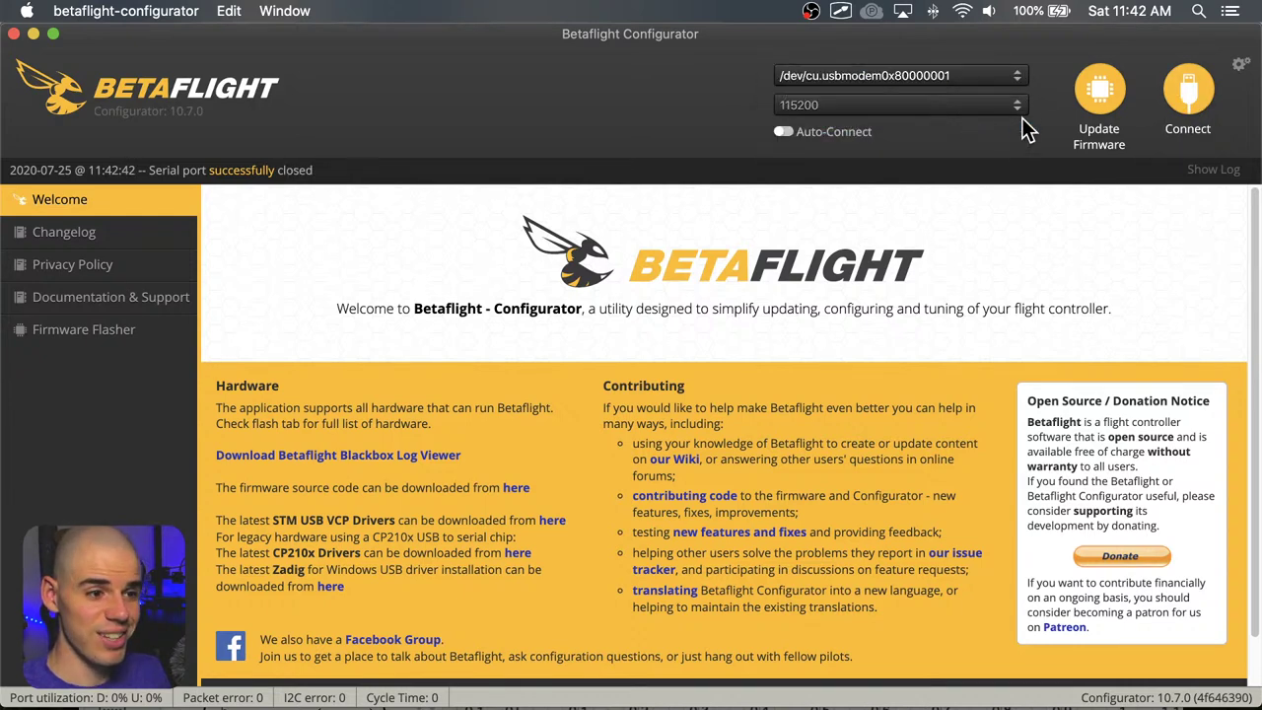
click(1187, 104)
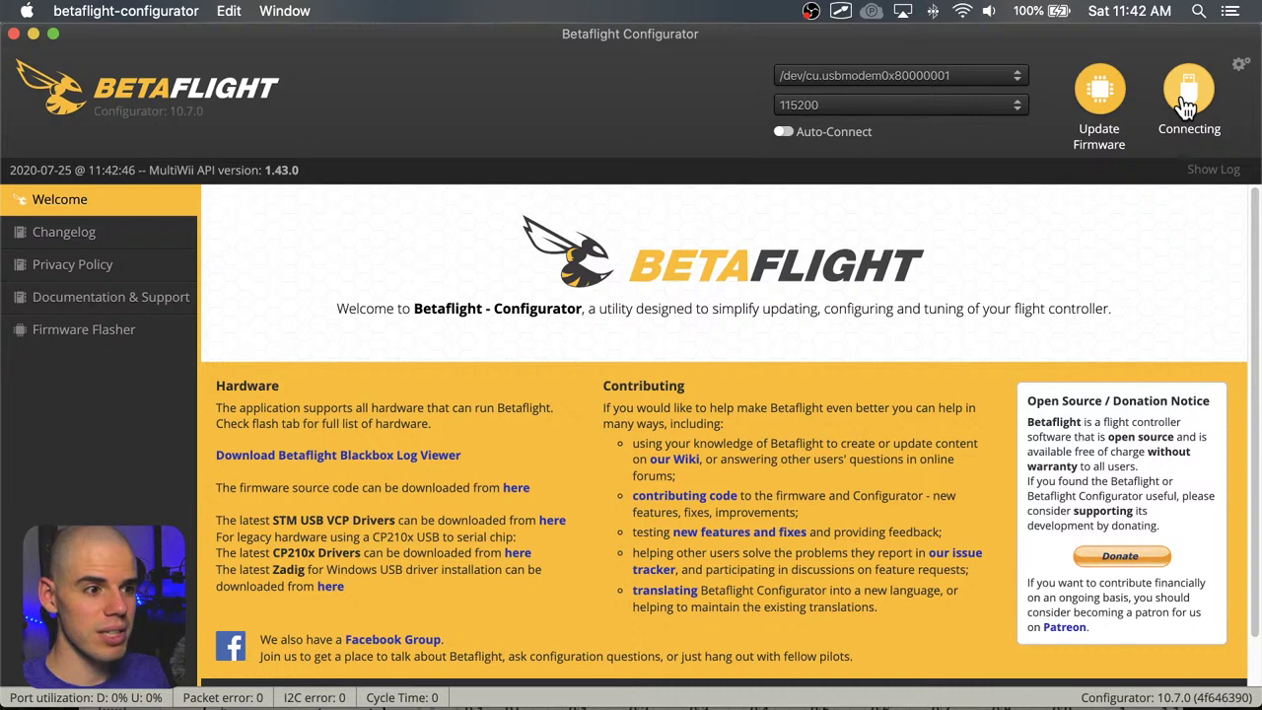
click(1186, 105)
Set the serial port to /dev/tty.usbmodem0x80000001 and connect to the flight controller
click(1012, 79)
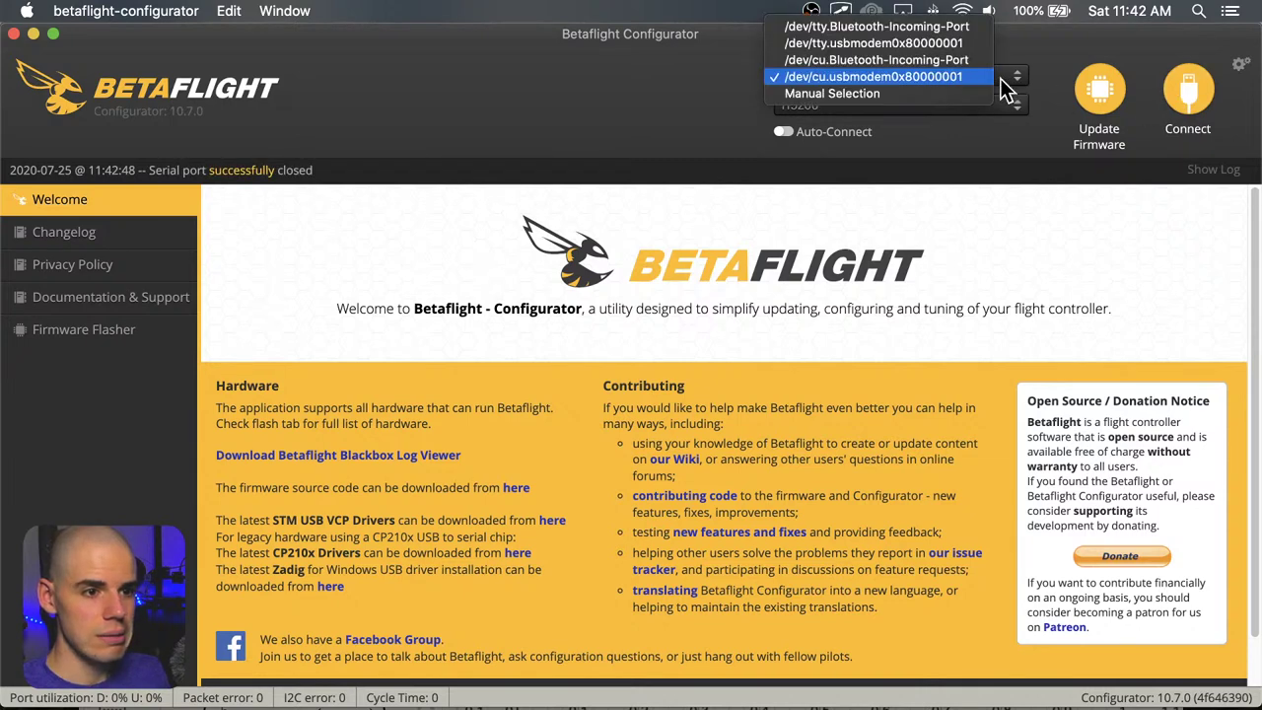
click(975, 137)
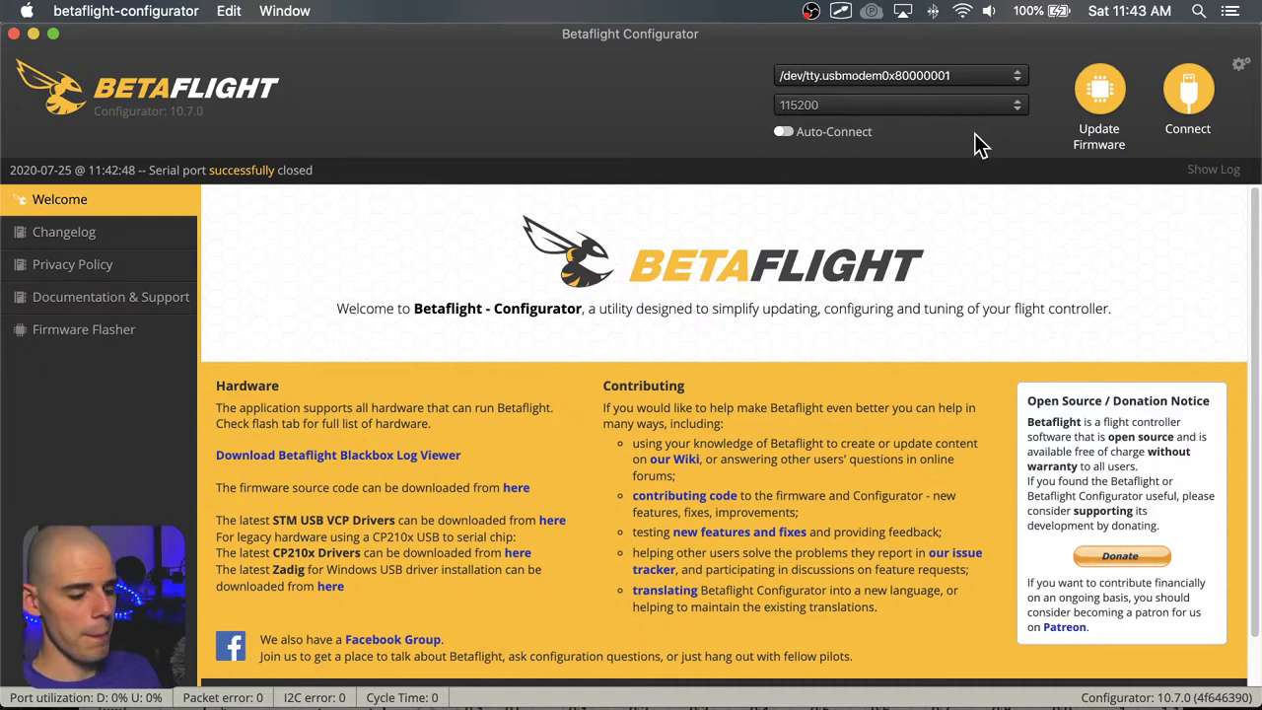
click(1188, 94)
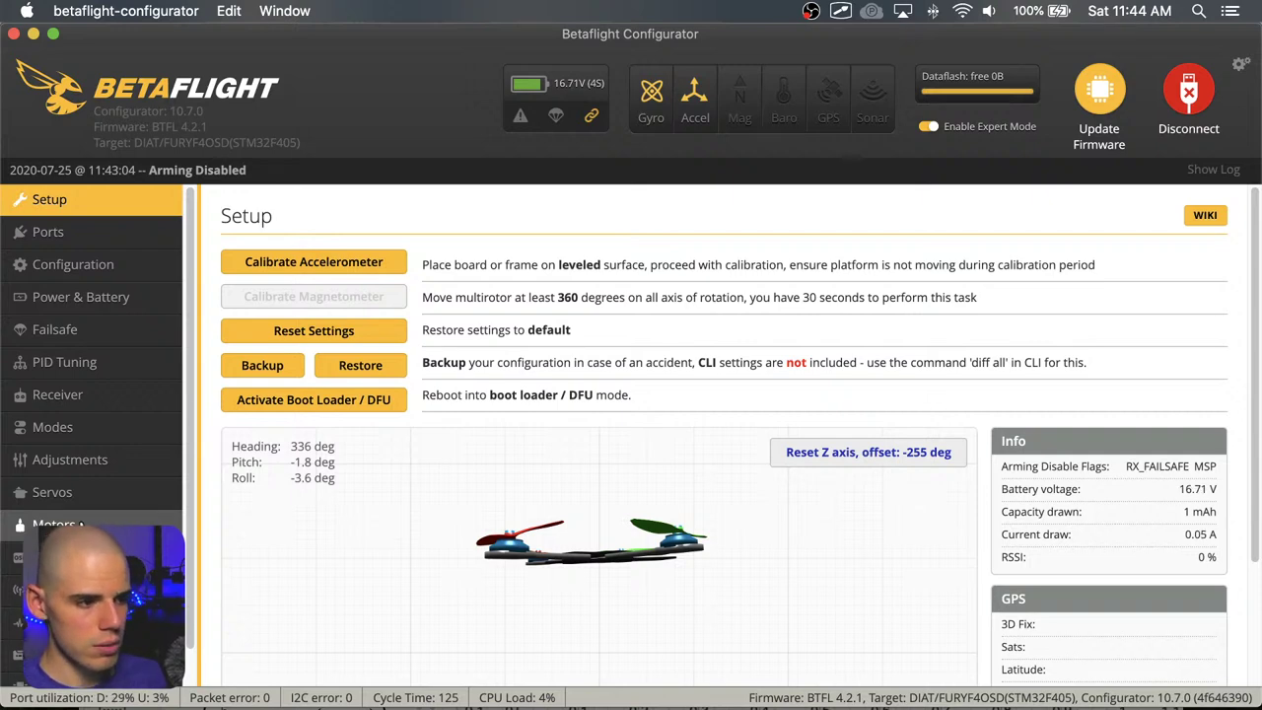
Open the Receiver settings and check the channel readings and the RSSI channel setting
click(98, 404)
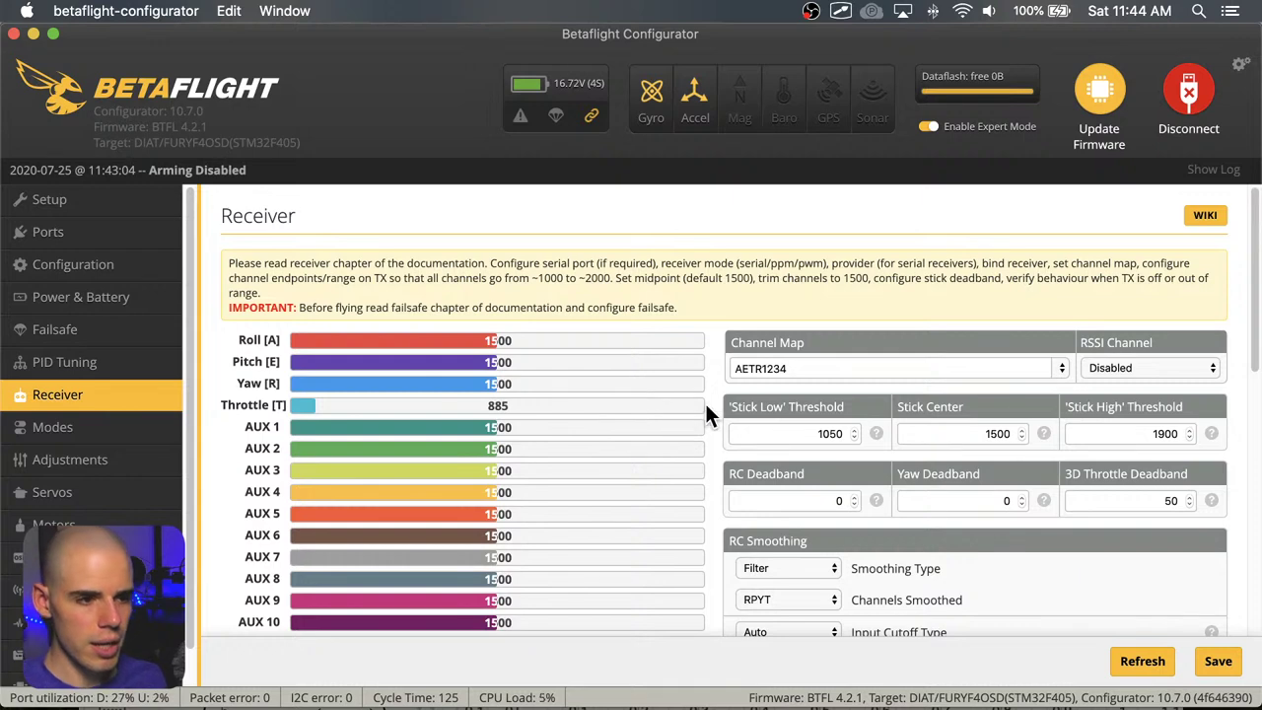
scroll(705, 415, down, 1)
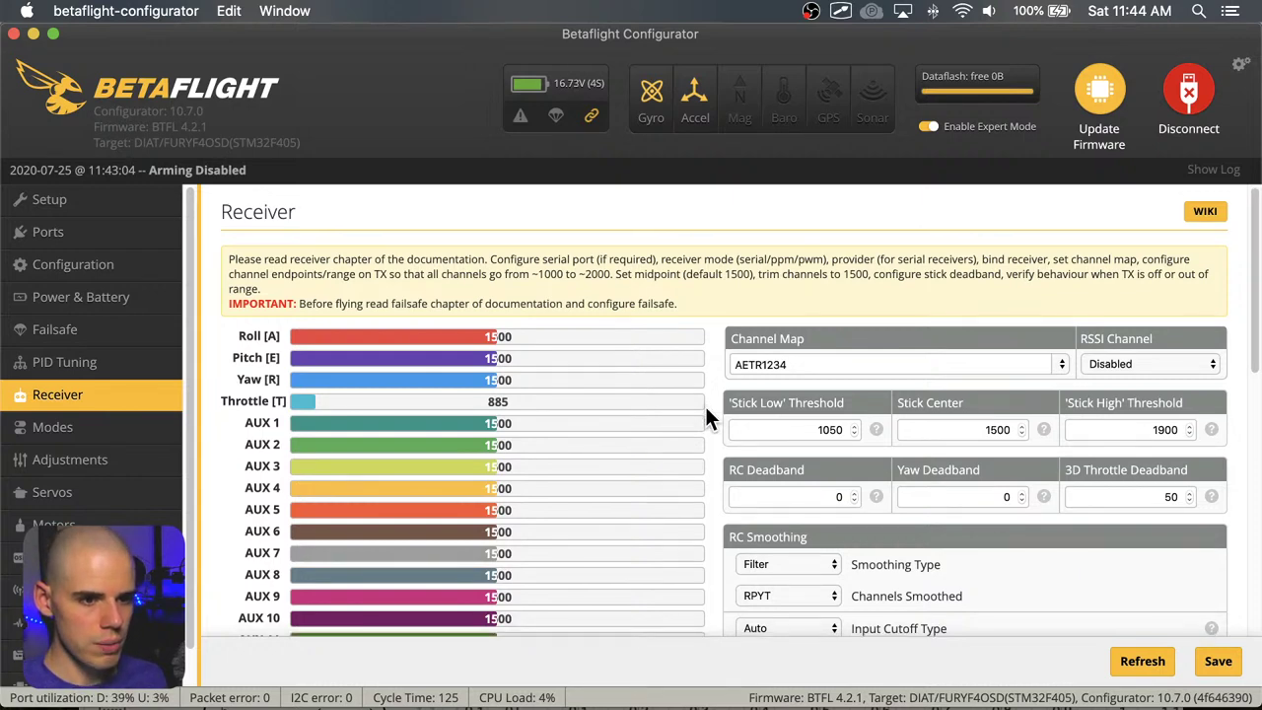
scroll(709, 434, down, 1)
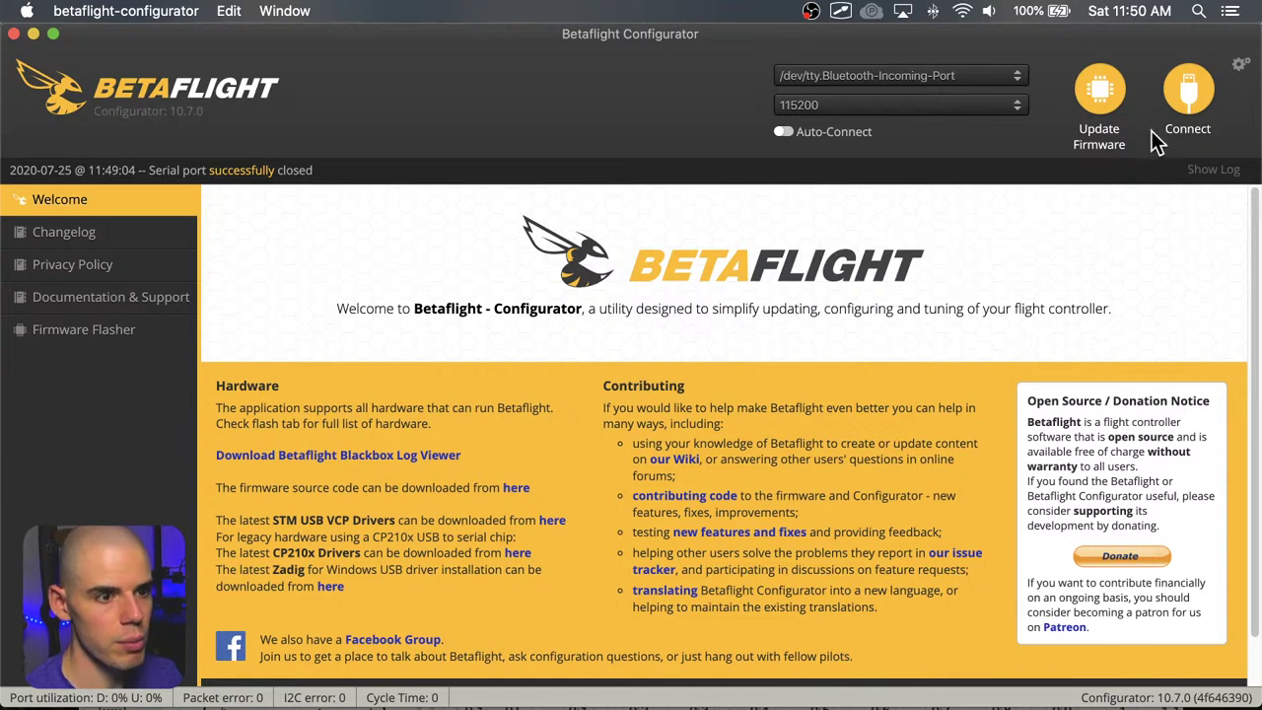
Connect to the flight controller through /dev/tty.usbmodem0x80000001 instead of /dev/tty.Bluetooth-Incoming-Port and open the Receiver settings
click(1189, 106)
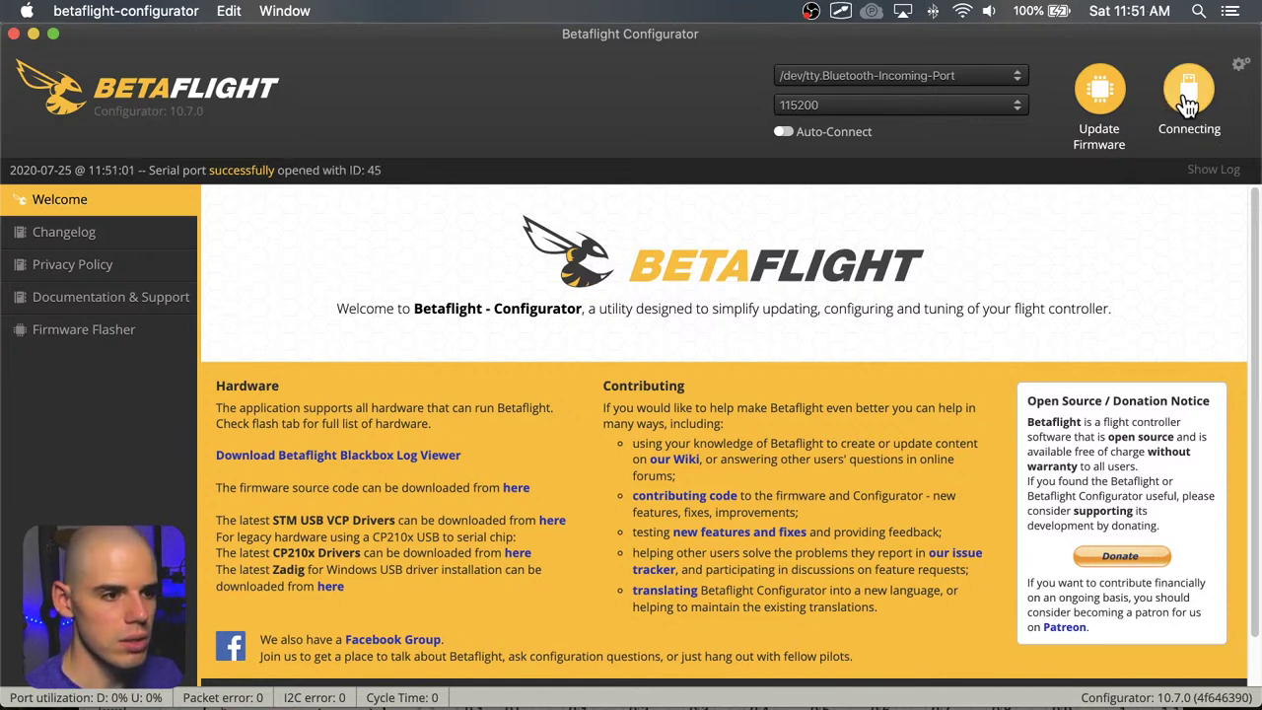
click(1175, 115)
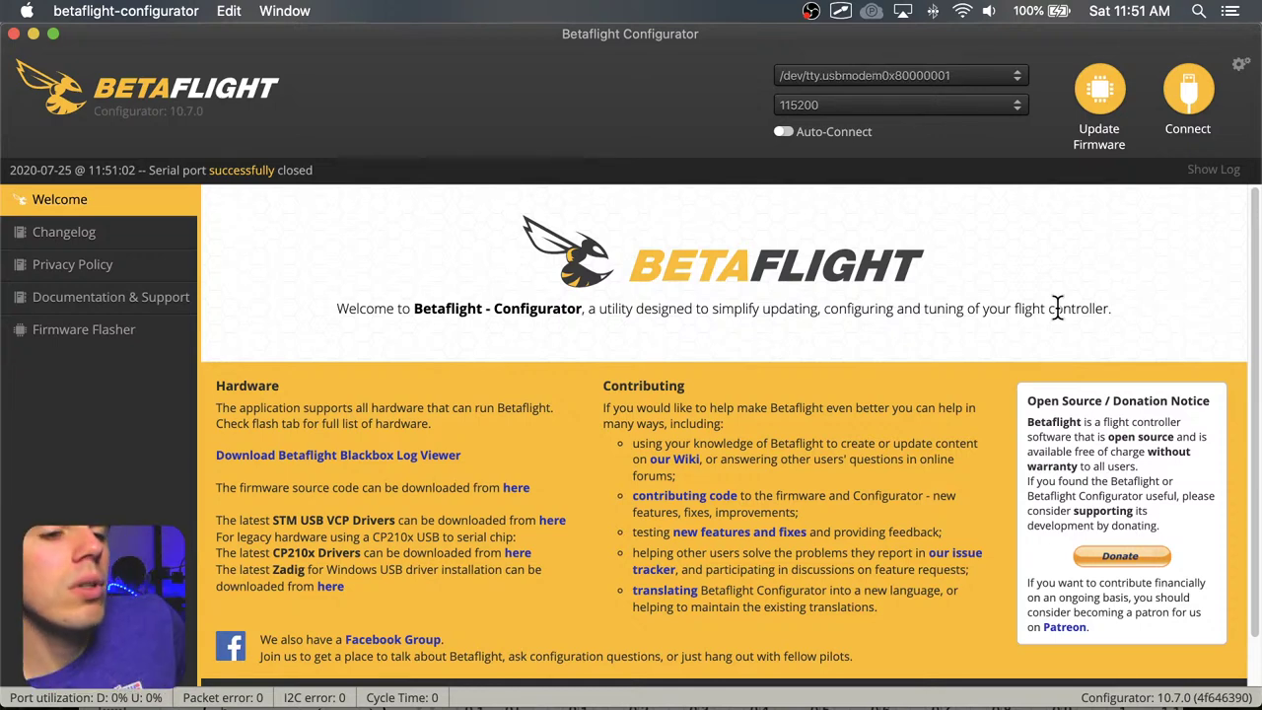
click(1190, 104)
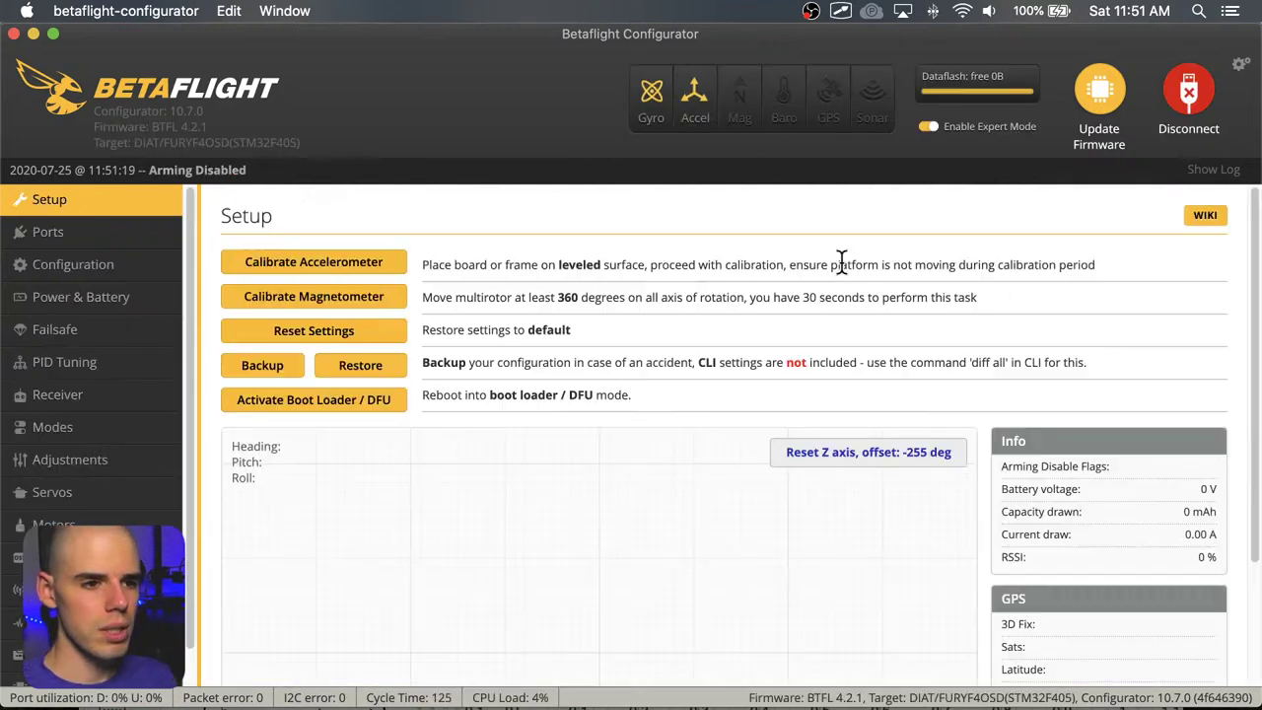
click(84, 396)
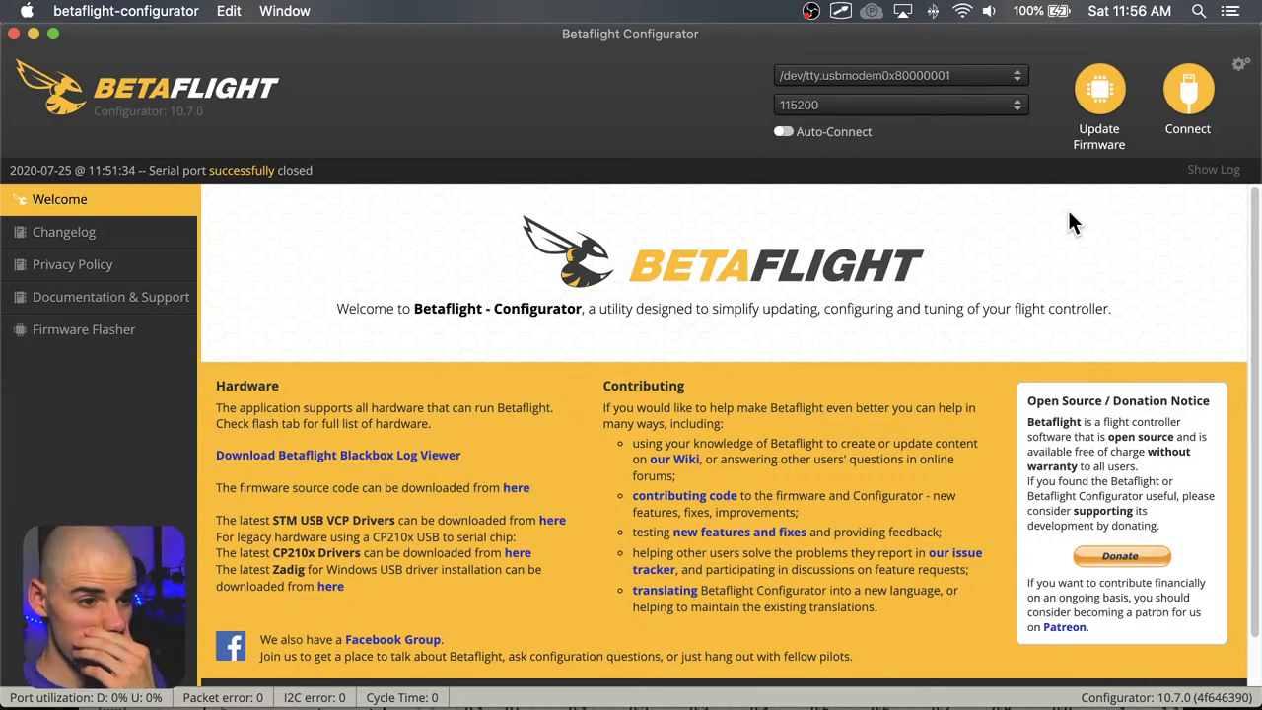
Reconnect to the flight controller through /dev/tty.usbmodem0x80000001 and look over the Setup page
click(1189, 98)
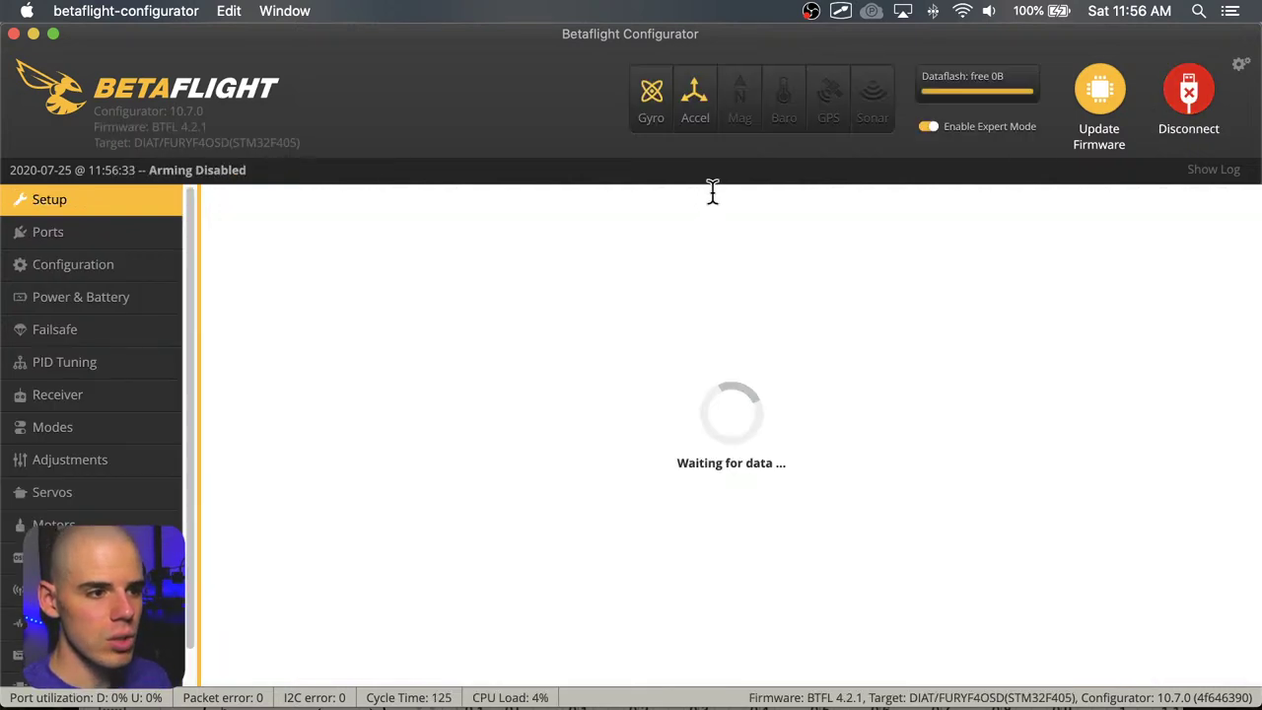
scroll(547, 287, down, 3)
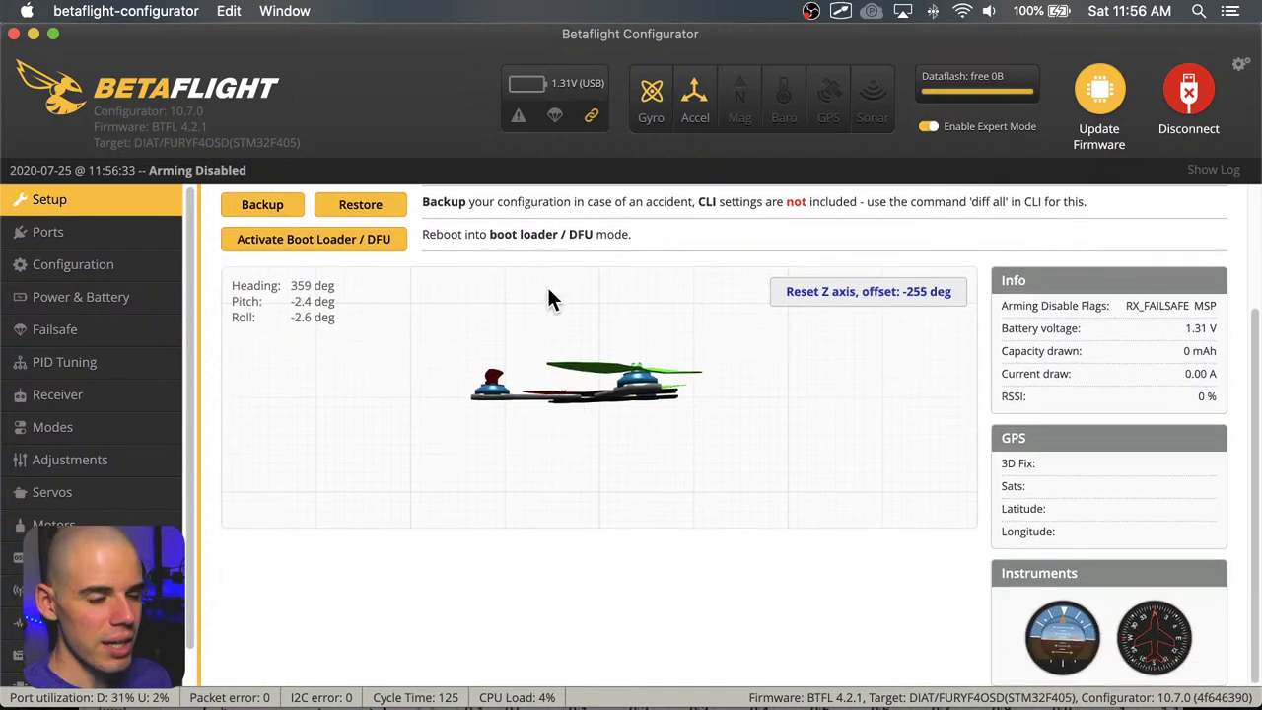
scroll(534, 320, up, 3)
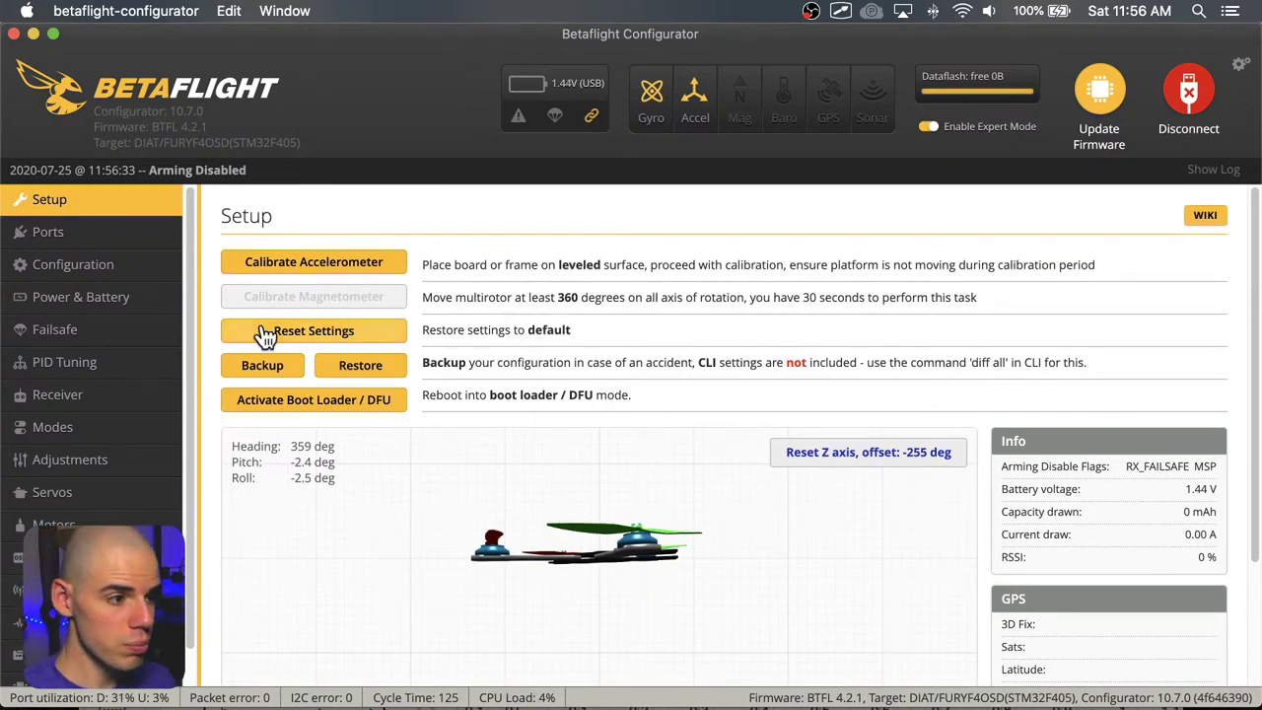
Check the UART assignments in Ports and the receiver mode and serial receiver provider in Configuration
click(137, 241)
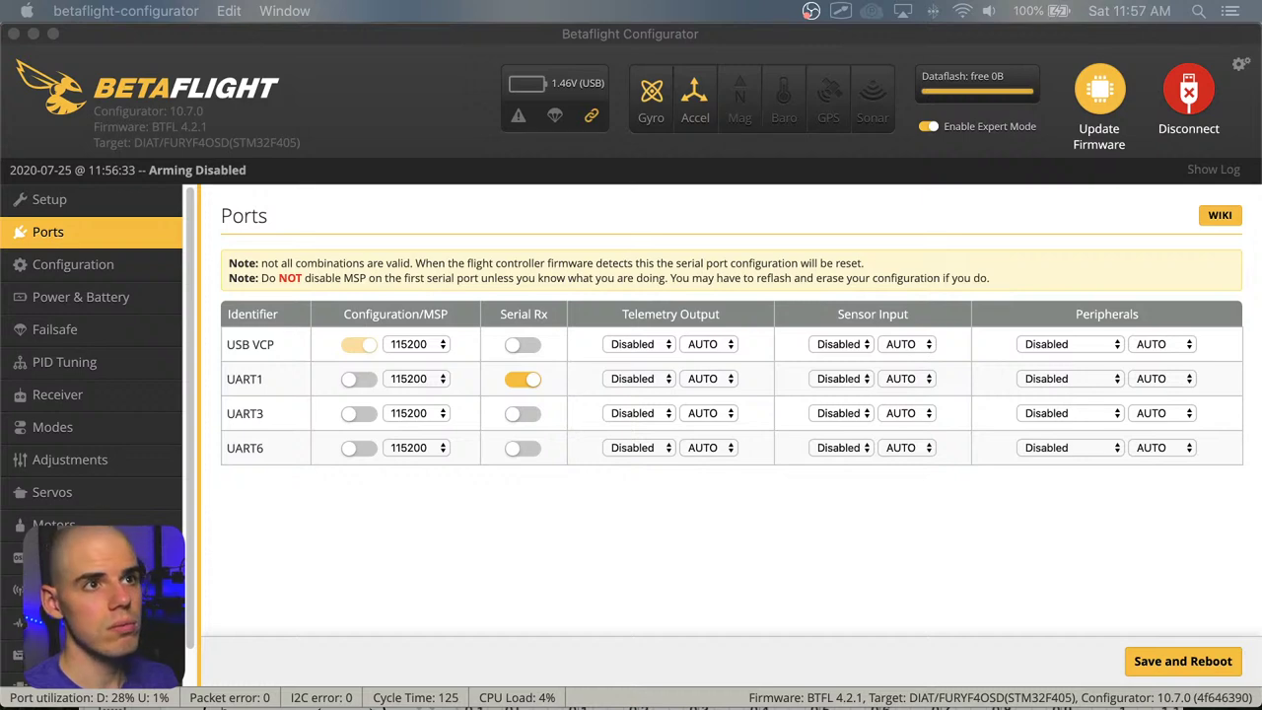
click(310, 90)
click(100, 275)
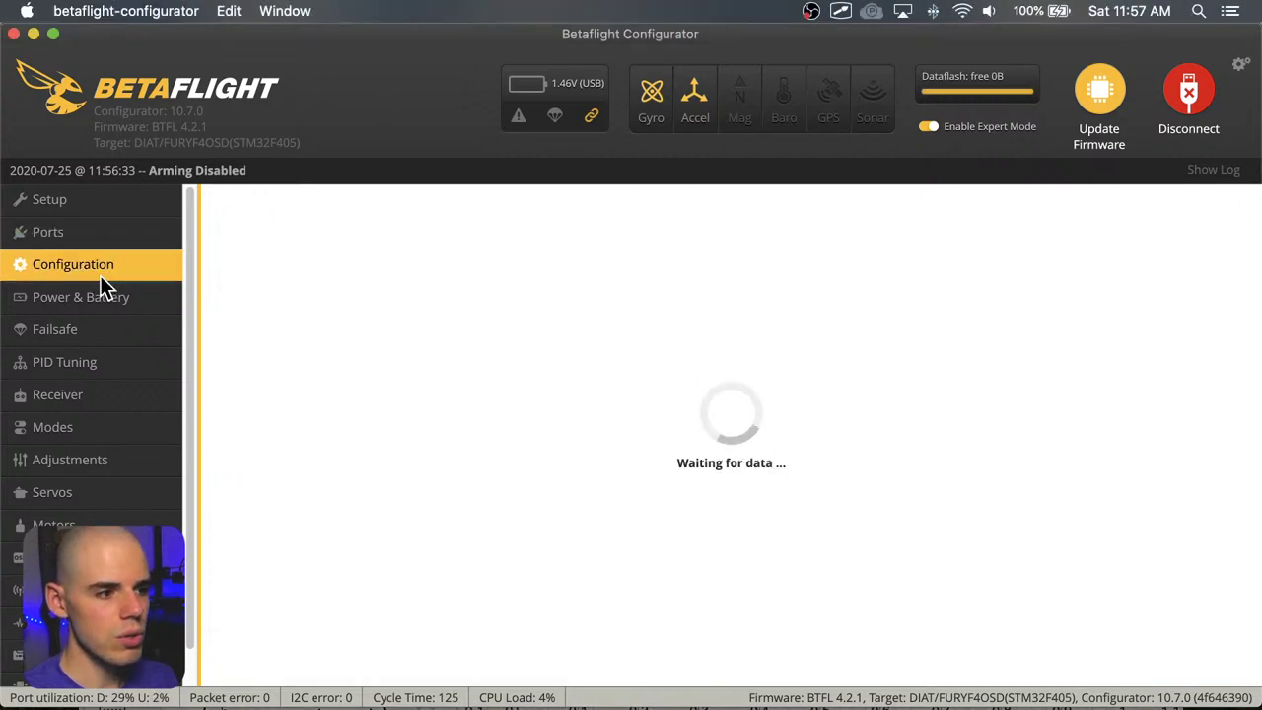
scroll(842, 429, down, 2)
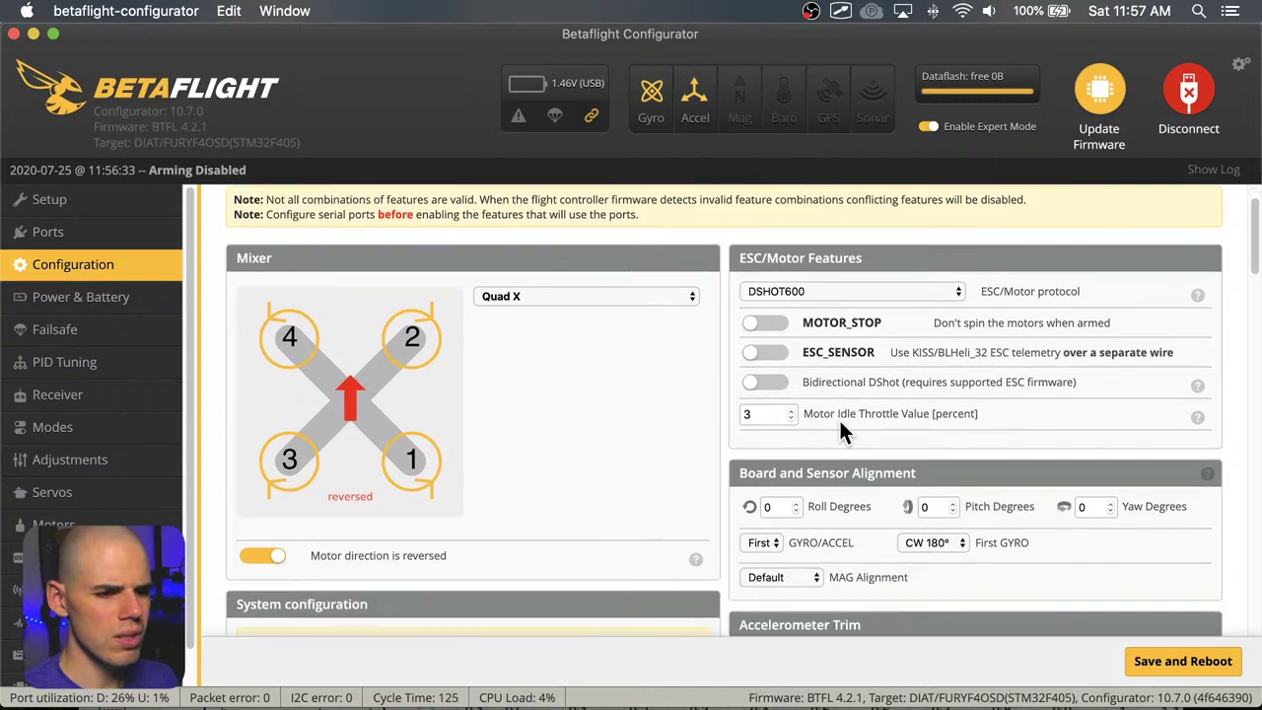
scroll(841, 431, down, 10)
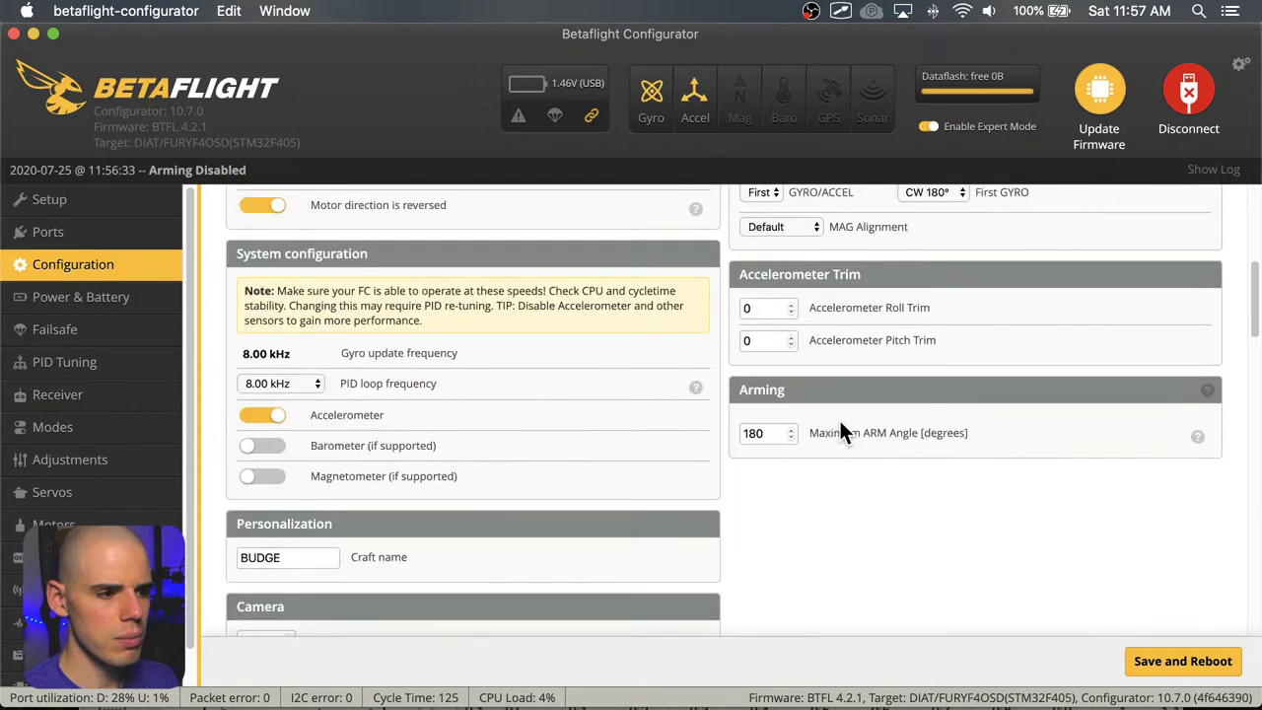
scroll(842, 431, down, 2)
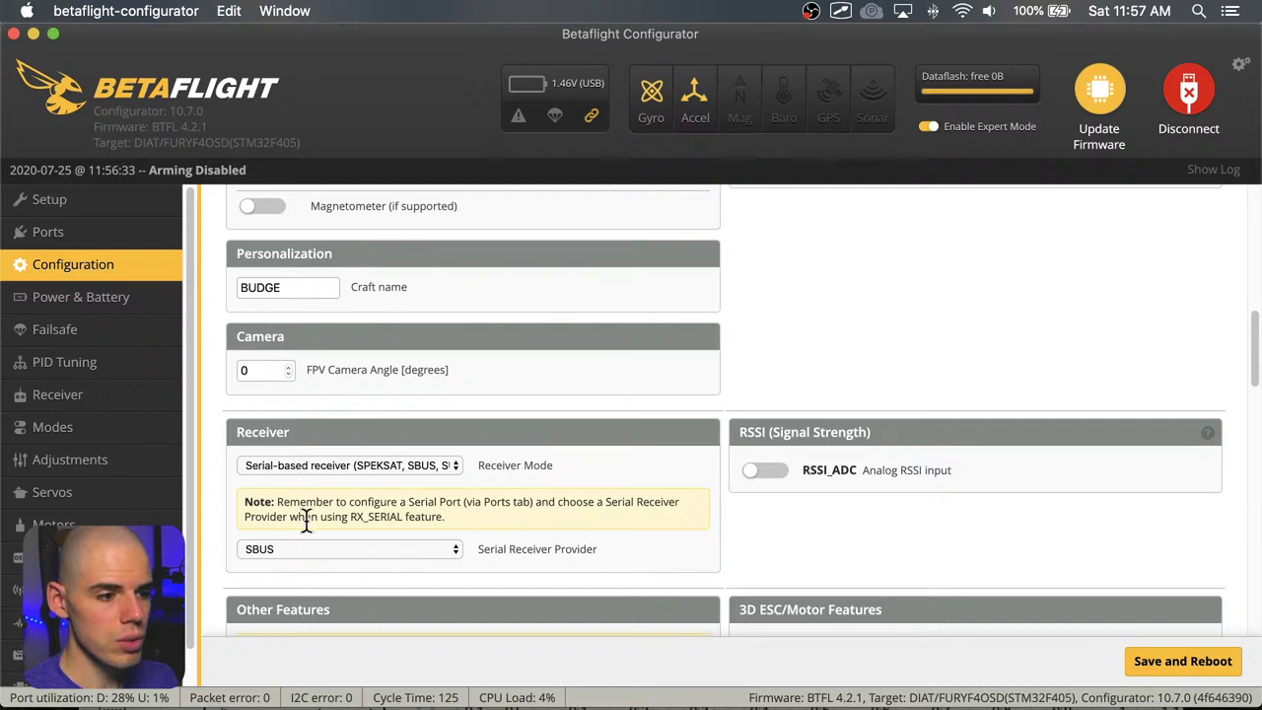
scroll(577, 501, down, 4)
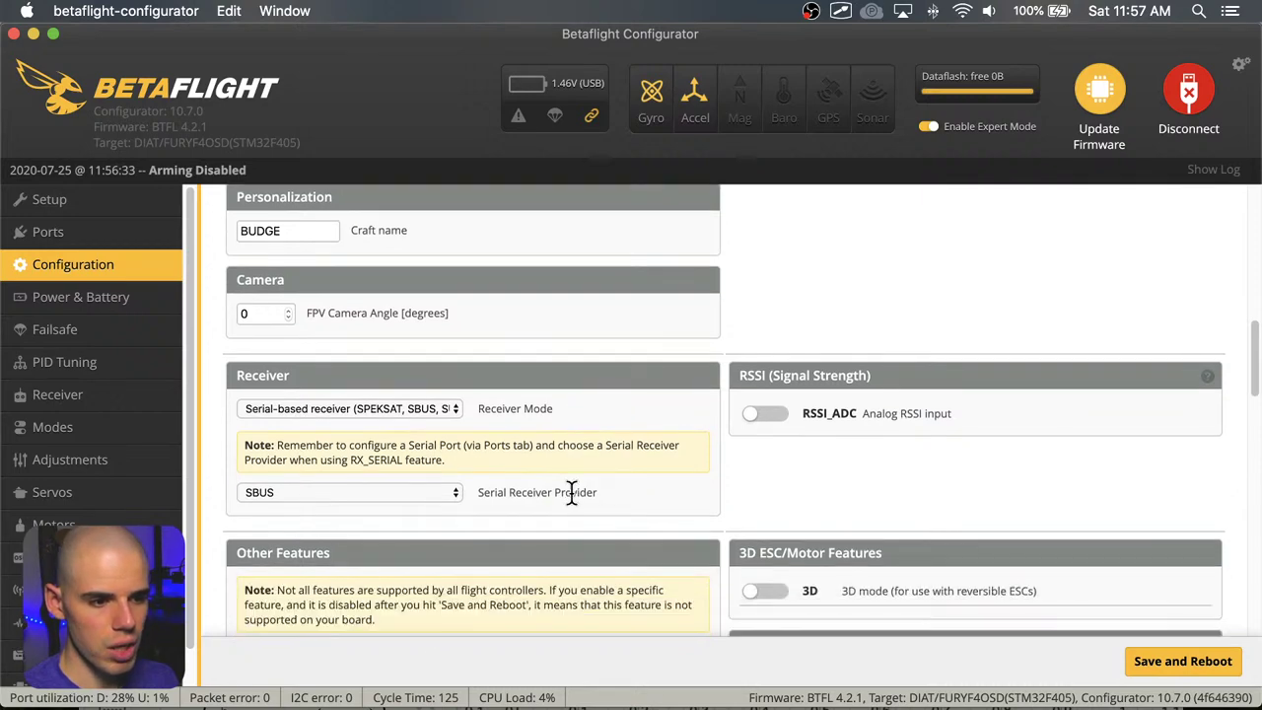
Look through the Power & Battery, Failsafe and PID Tuning settings, and examine the Receiver channel readings
click(84, 308)
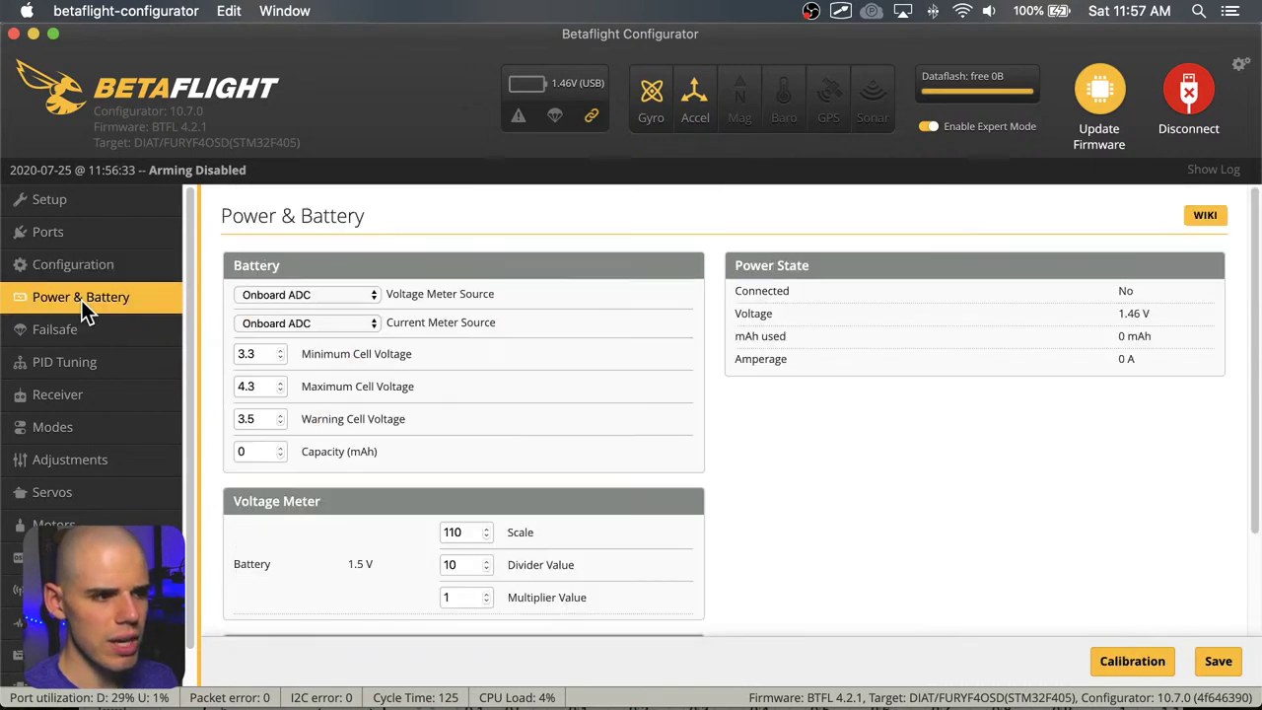
click(83, 329)
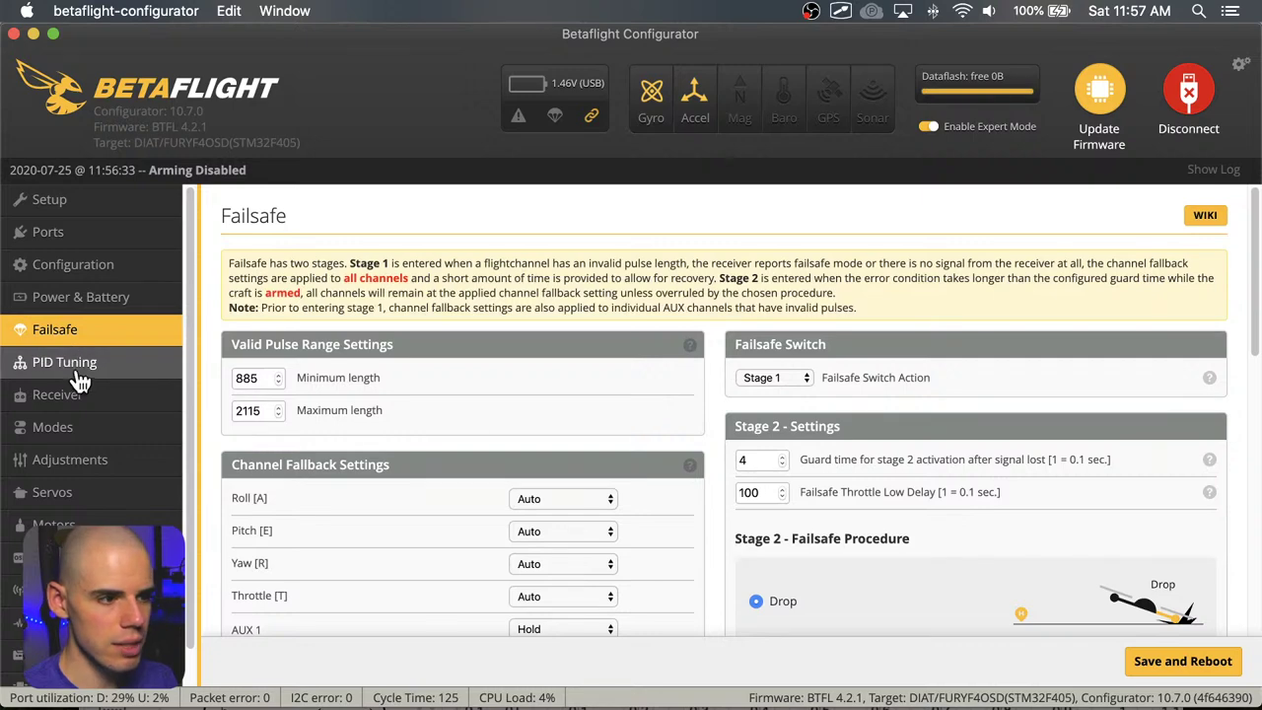
click(76, 367)
click(73, 399)
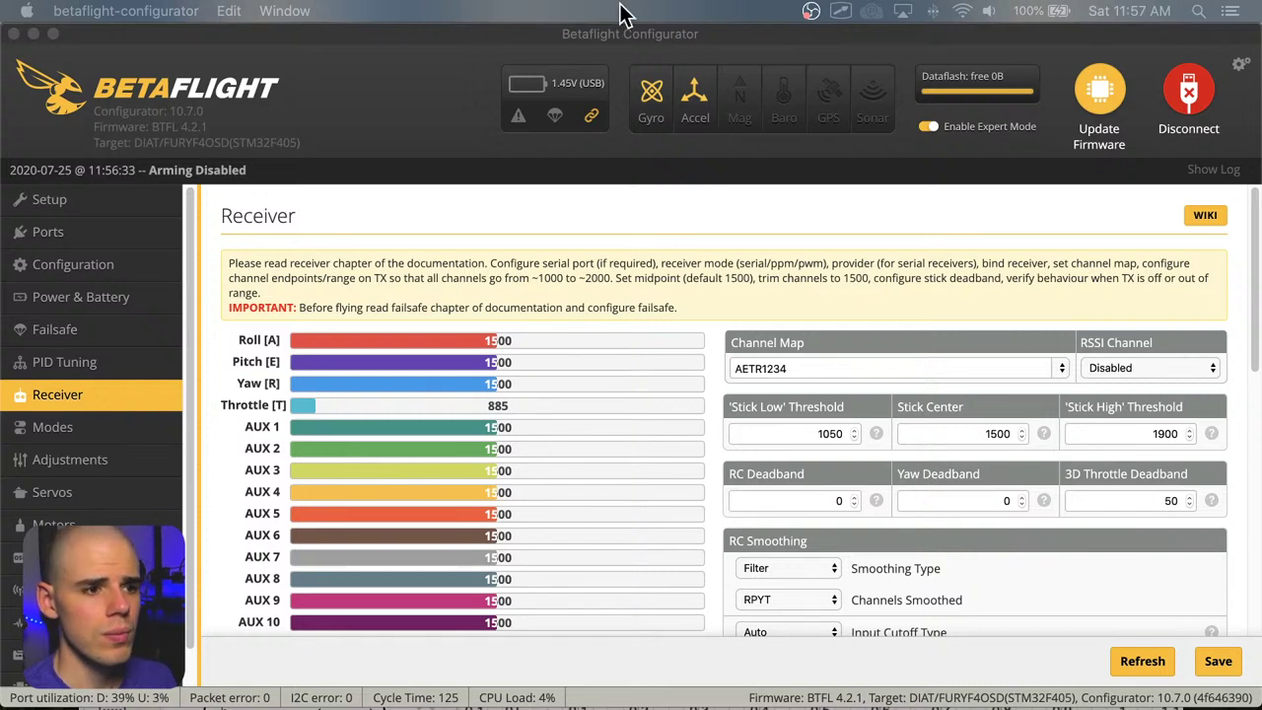
click(441, 45)
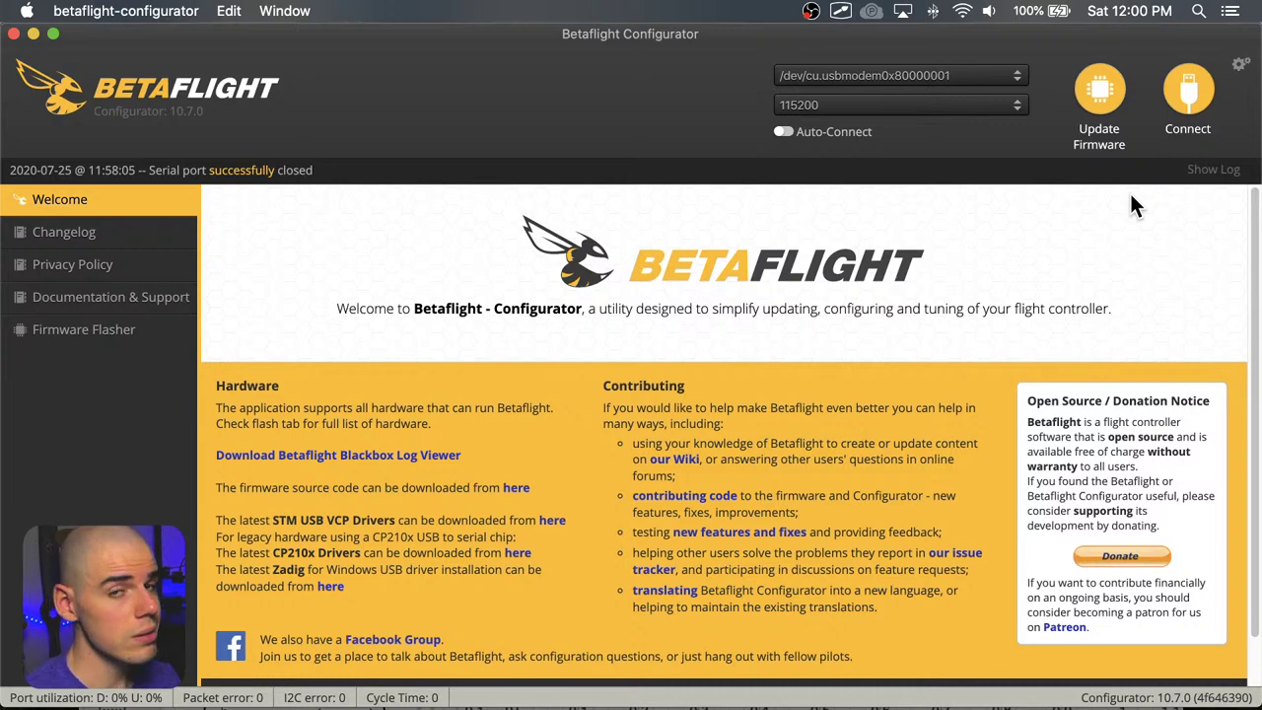
Connect to the flight controller through /dev/cu.usbmodem0x80000001 and open the Receiver settings
click(1188, 91)
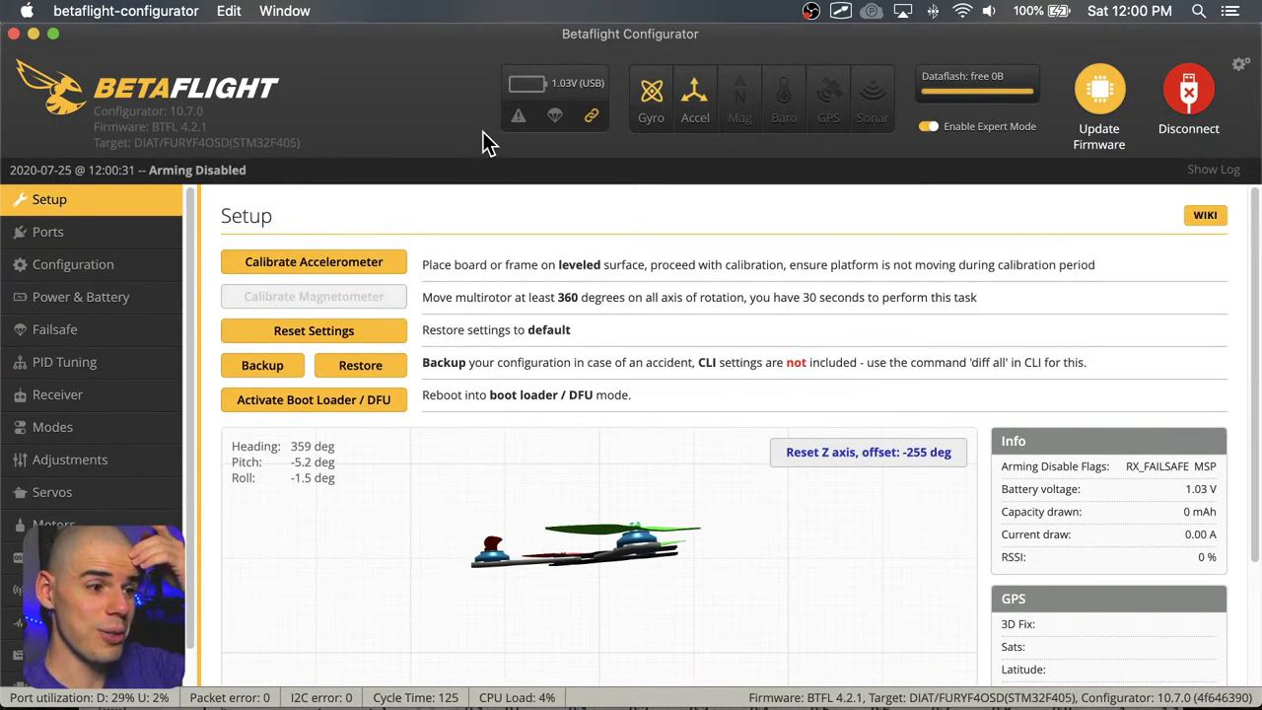
scroll(110, 379, down, 1)
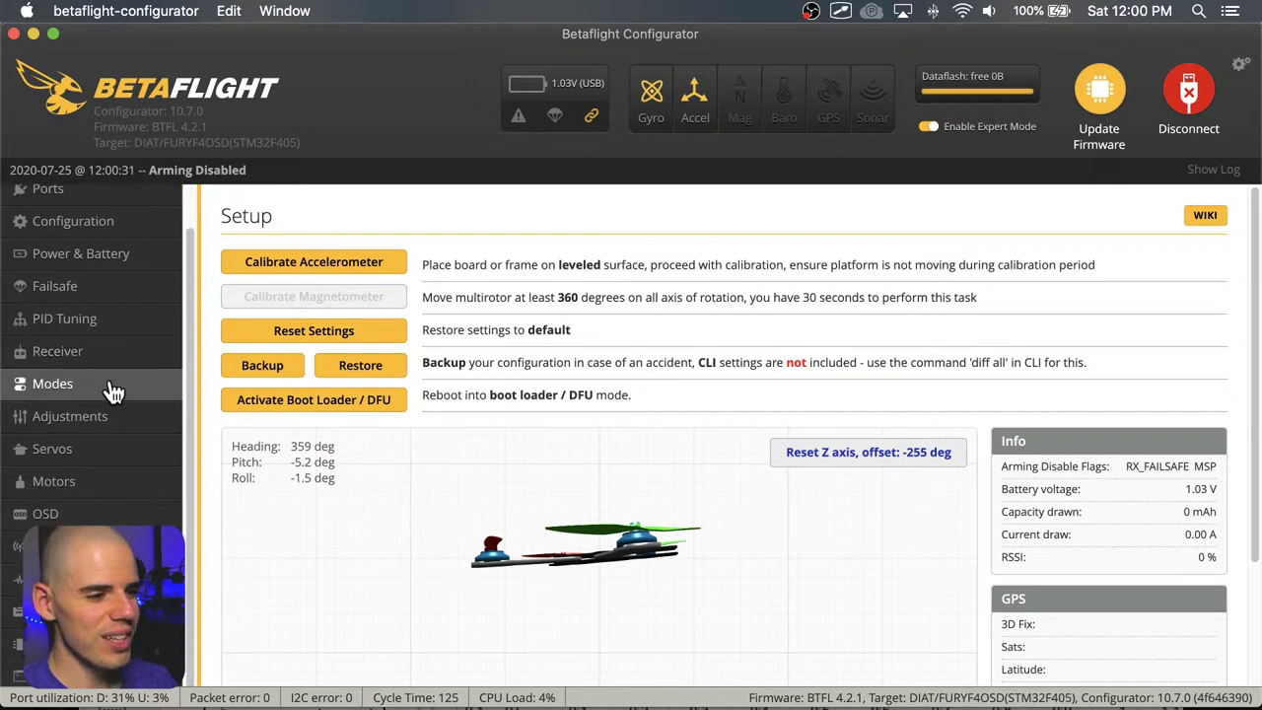
click(90, 352)
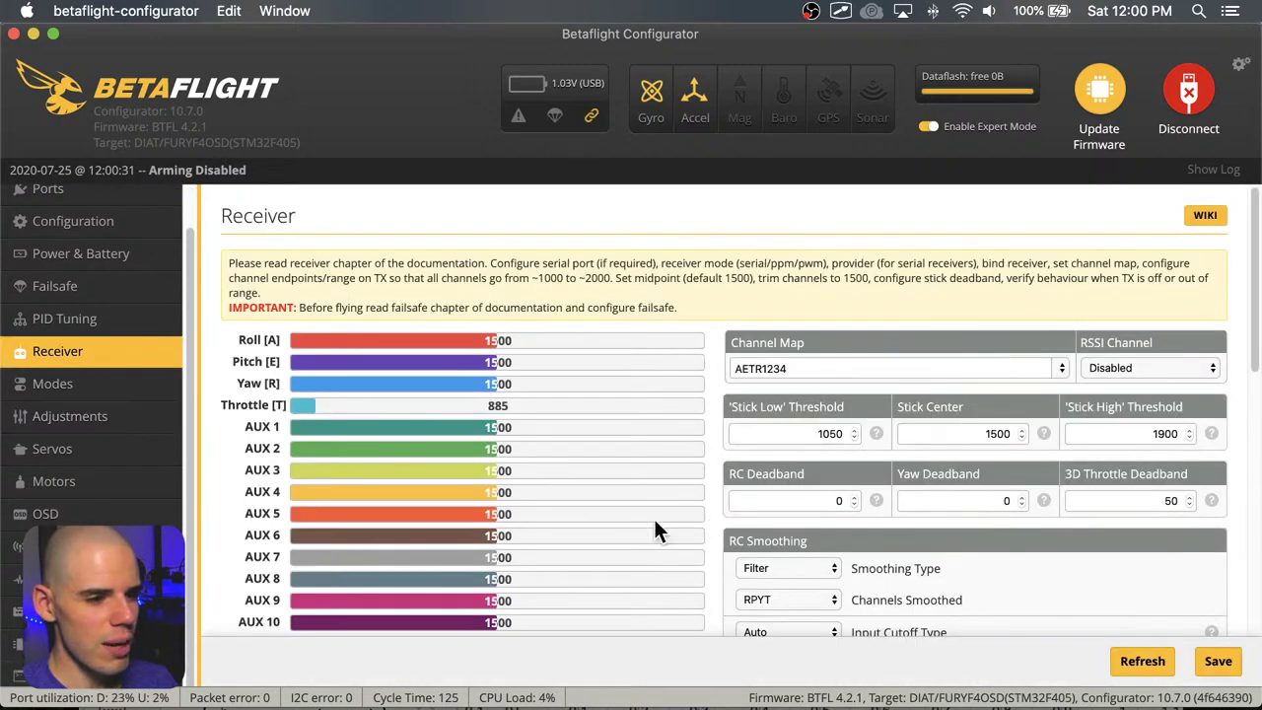
Set the receiver's RSSI channel to AUX 12
scroll(740, 378, down, 1)
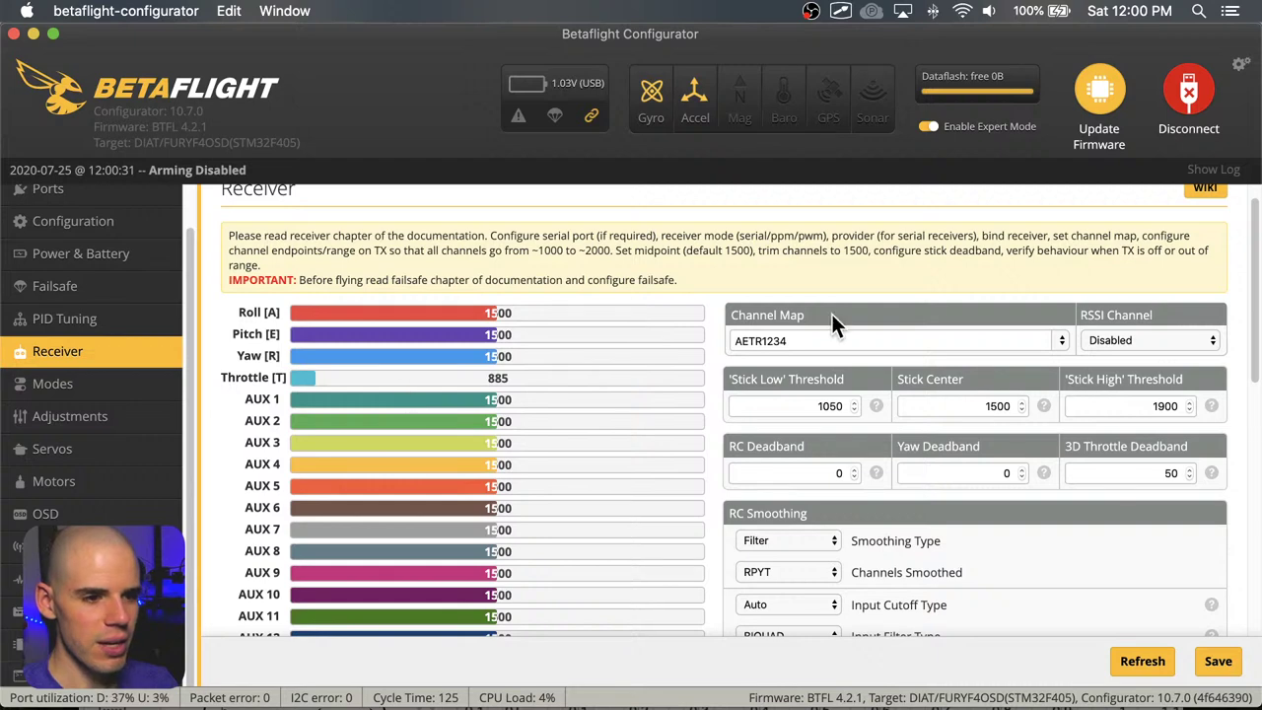
click(1208, 339)
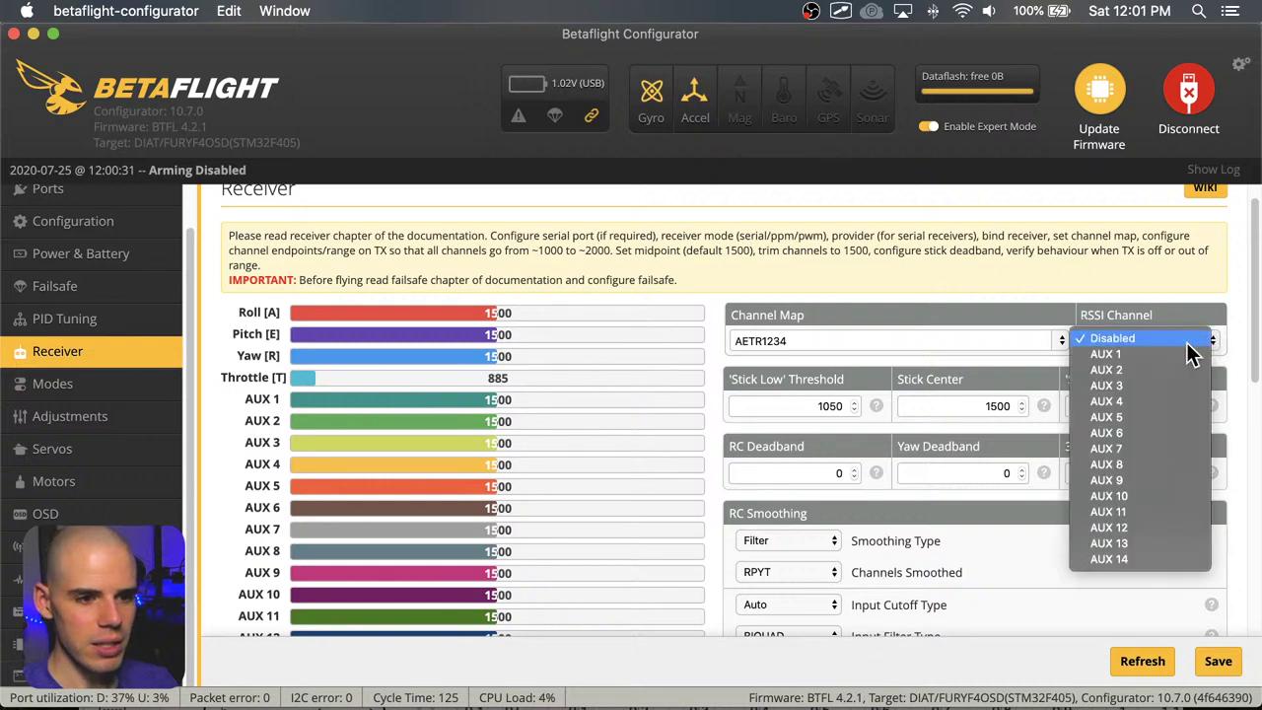
click(1149, 528)
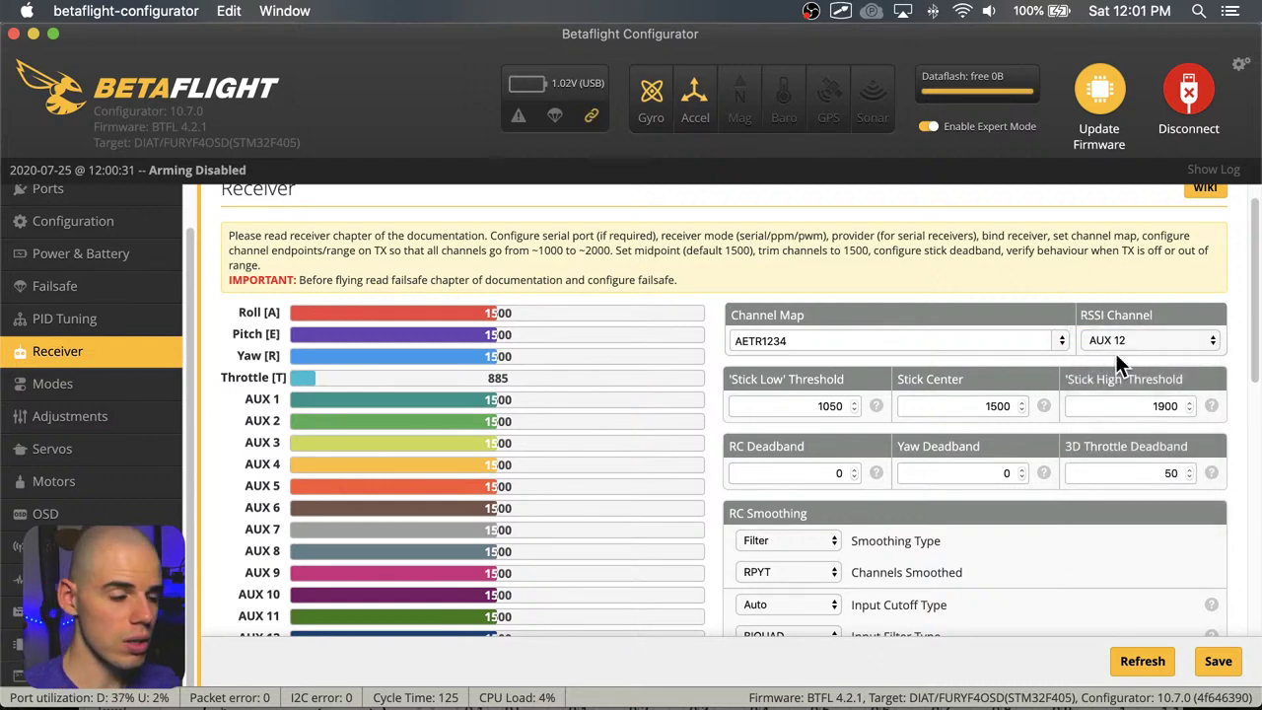
Save the receiver settings and look over the Roll, Pitch, Yaw, Throttle and AUX channel bars
click(1223, 673)
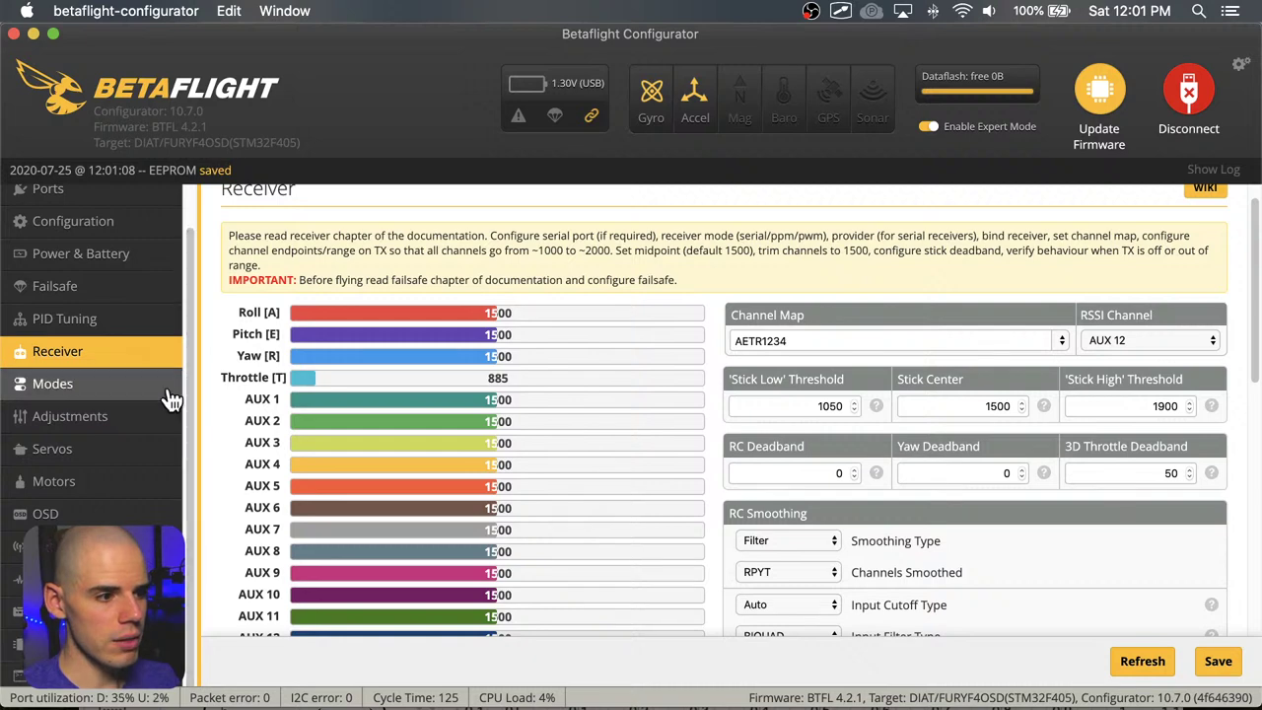
scroll(302, 340, down, 1)
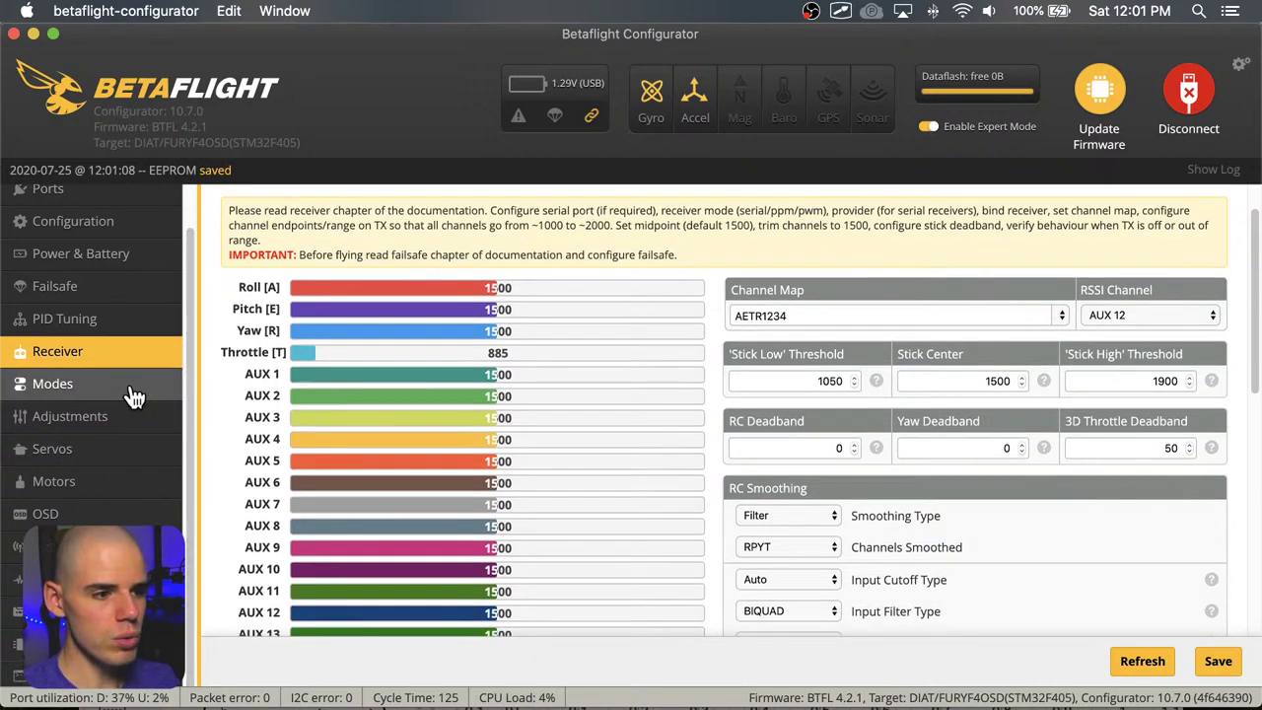
scroll(455, 357, down, 1)
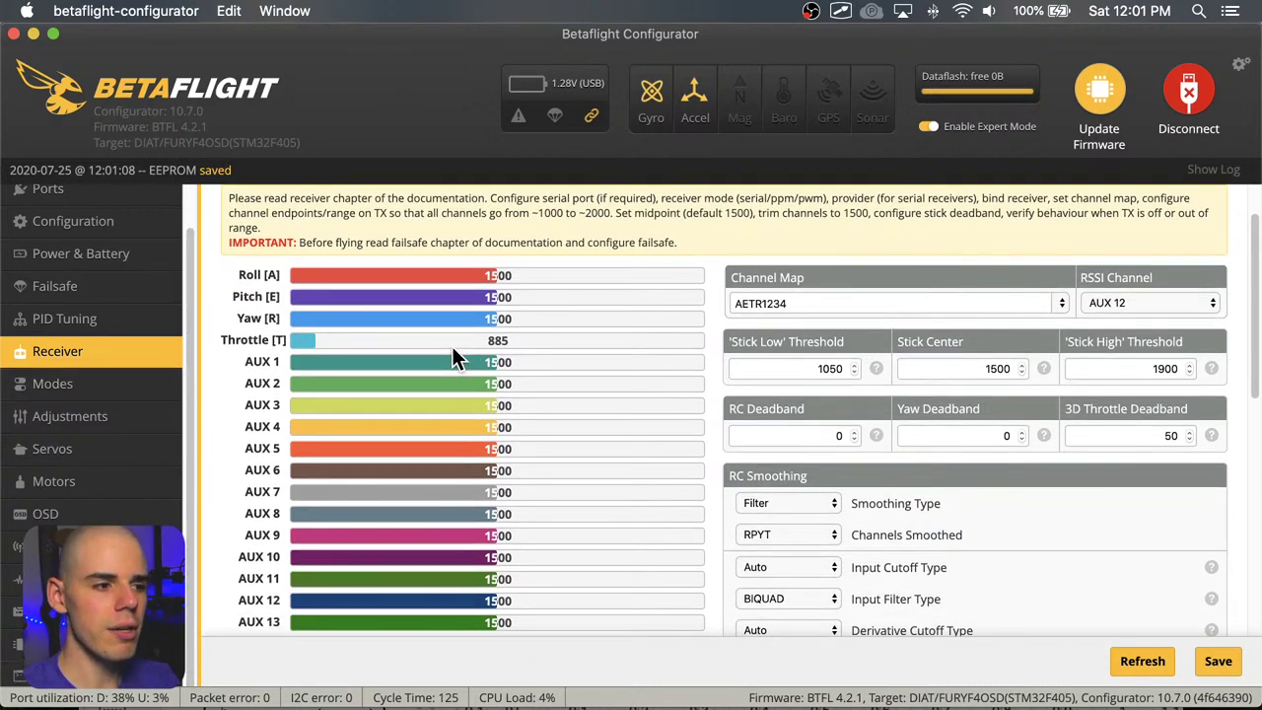
scroll(452, 347, down, 1)
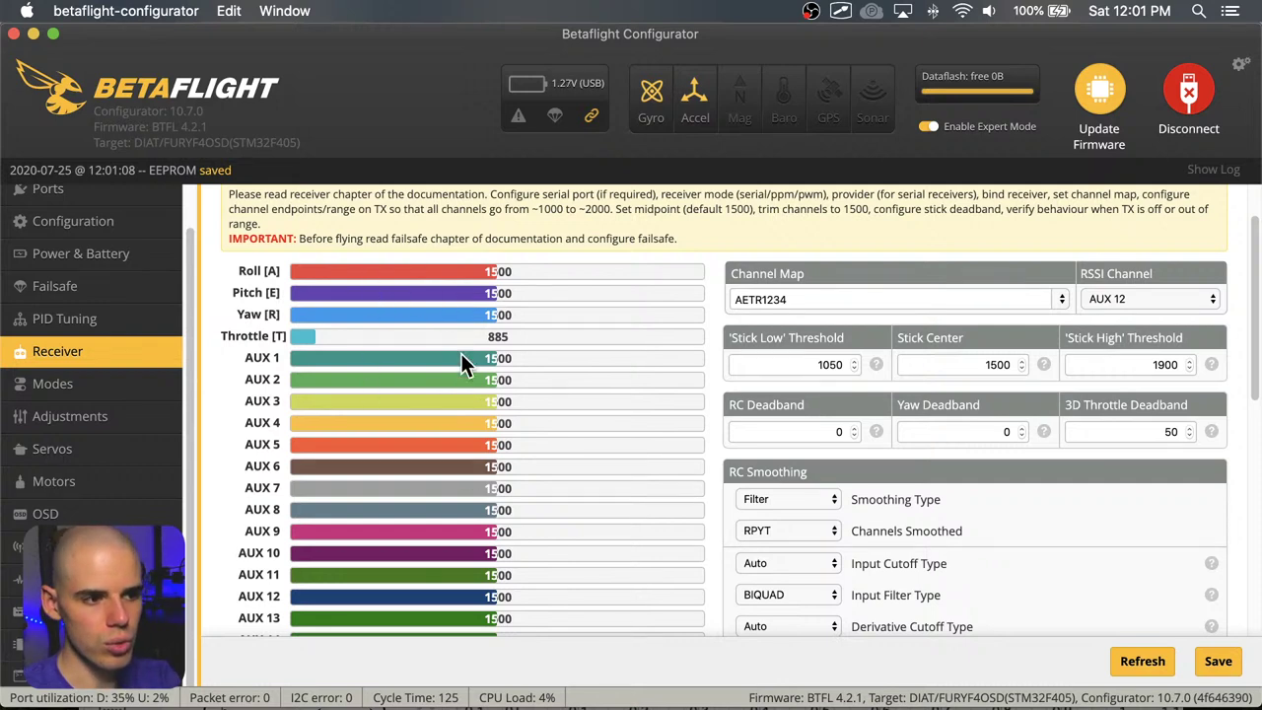
Look through the Modes list, and return to Receiver to examine the AUX channels
click(130, 383)
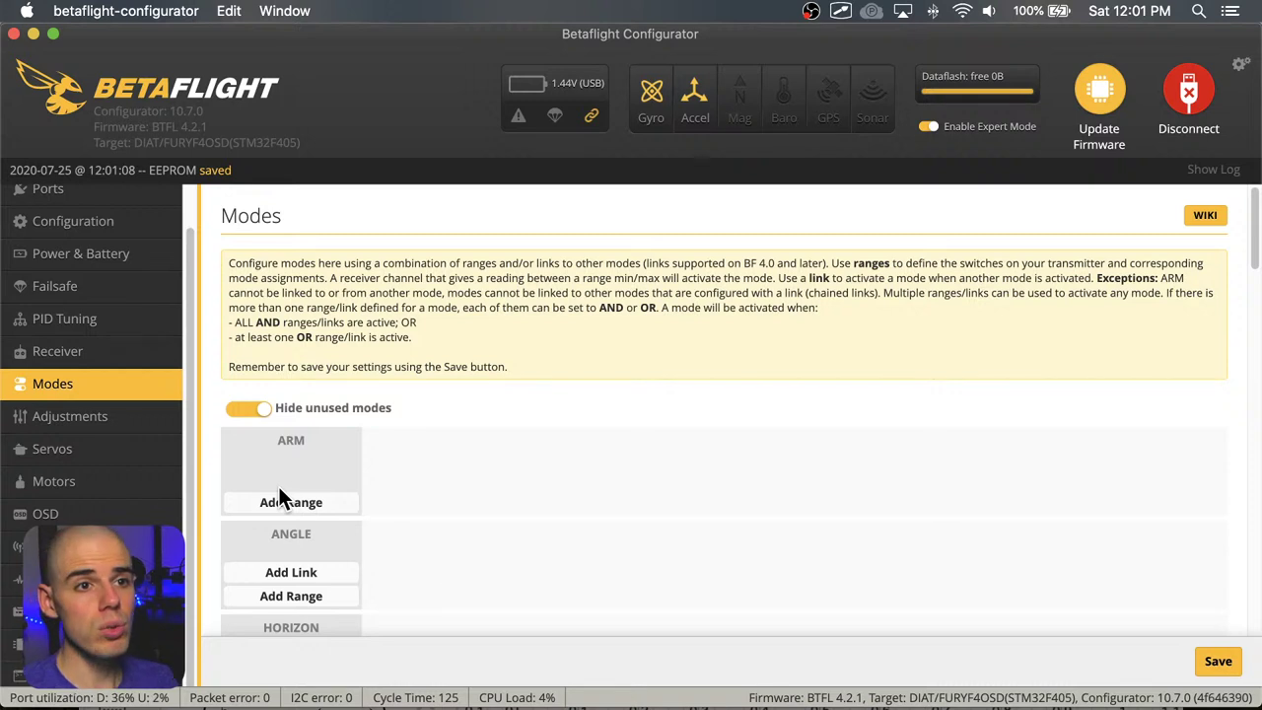
scroll(629, 432, down, 3)
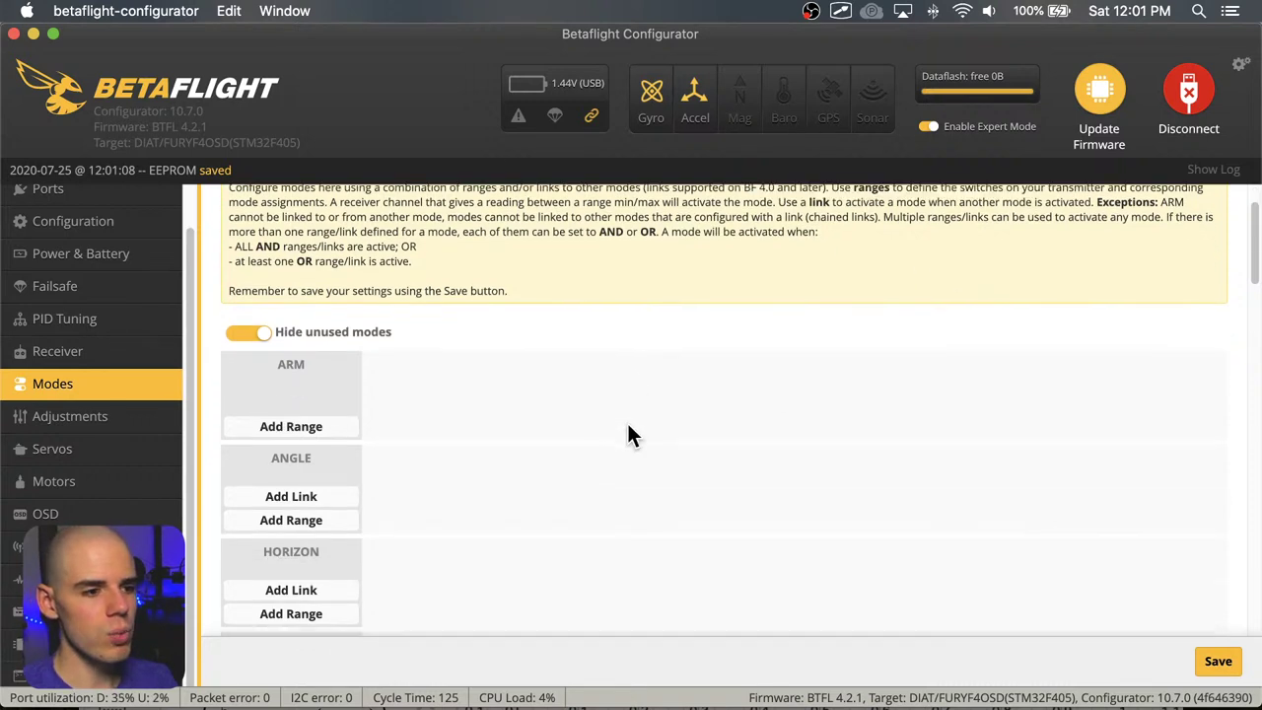
scroll(631, 435, down, 1)
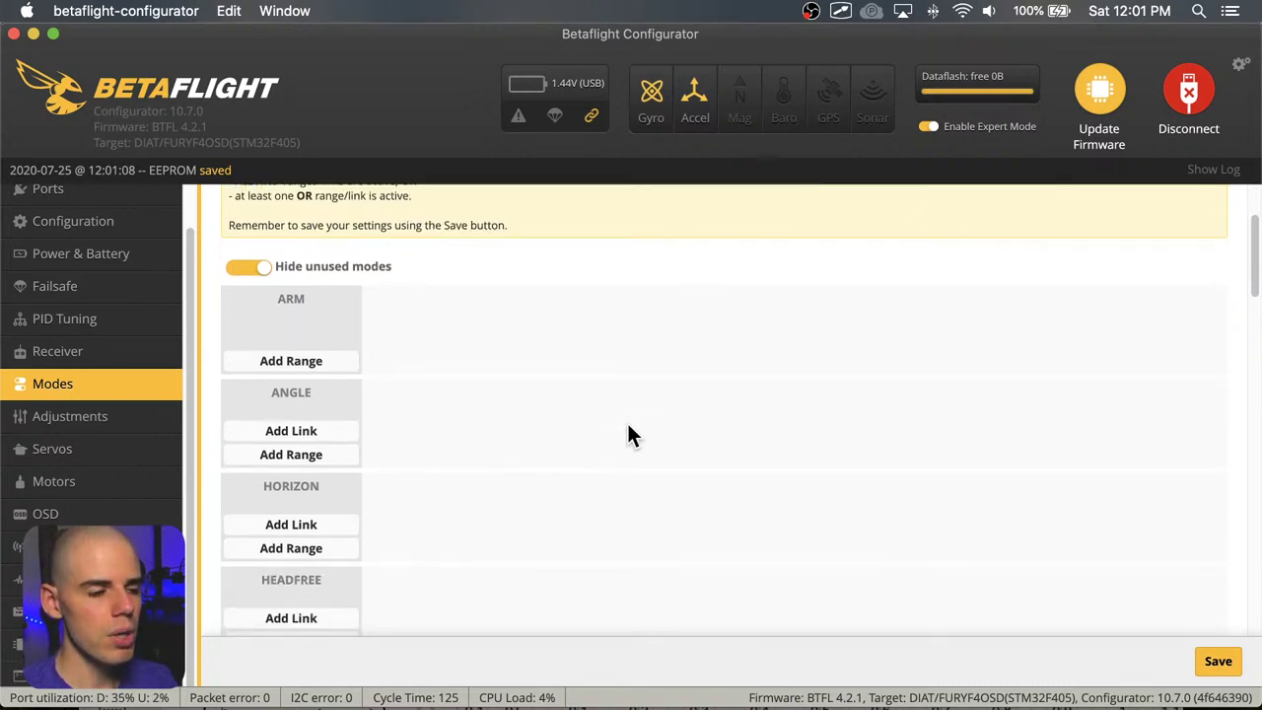
scroll(631, 435, up, 5)
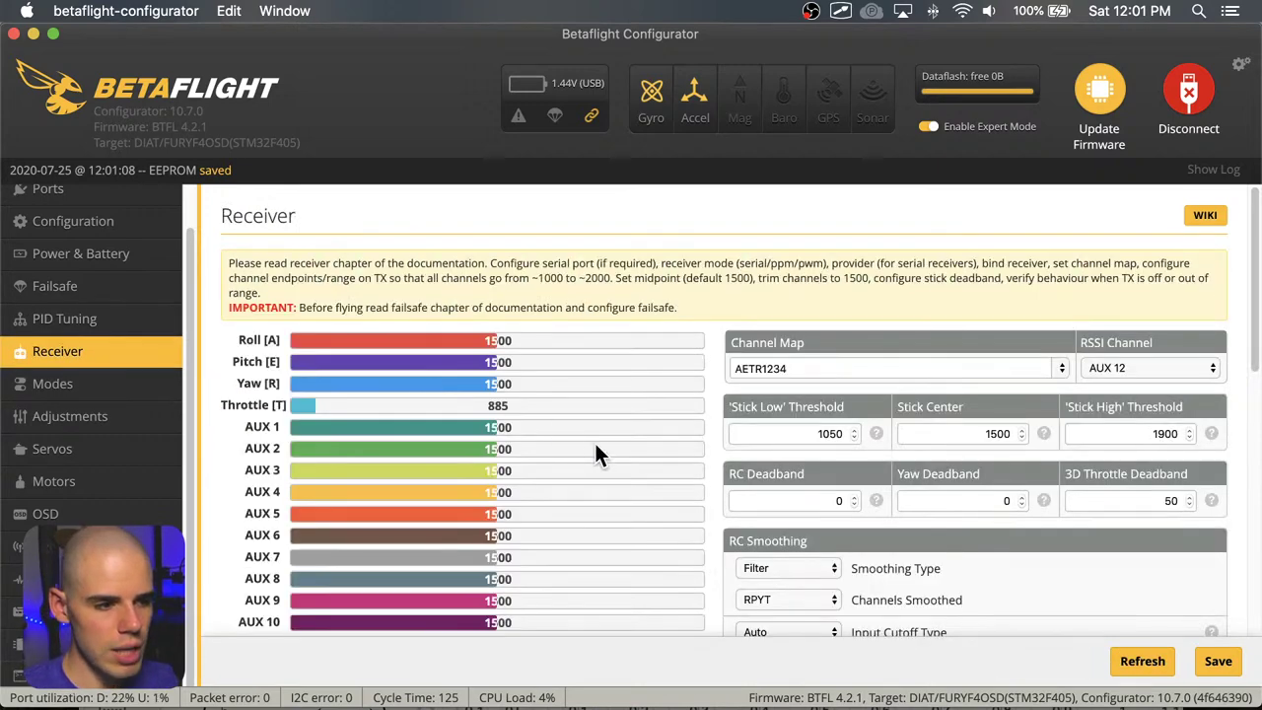
scroll(595, 443, down, 3)
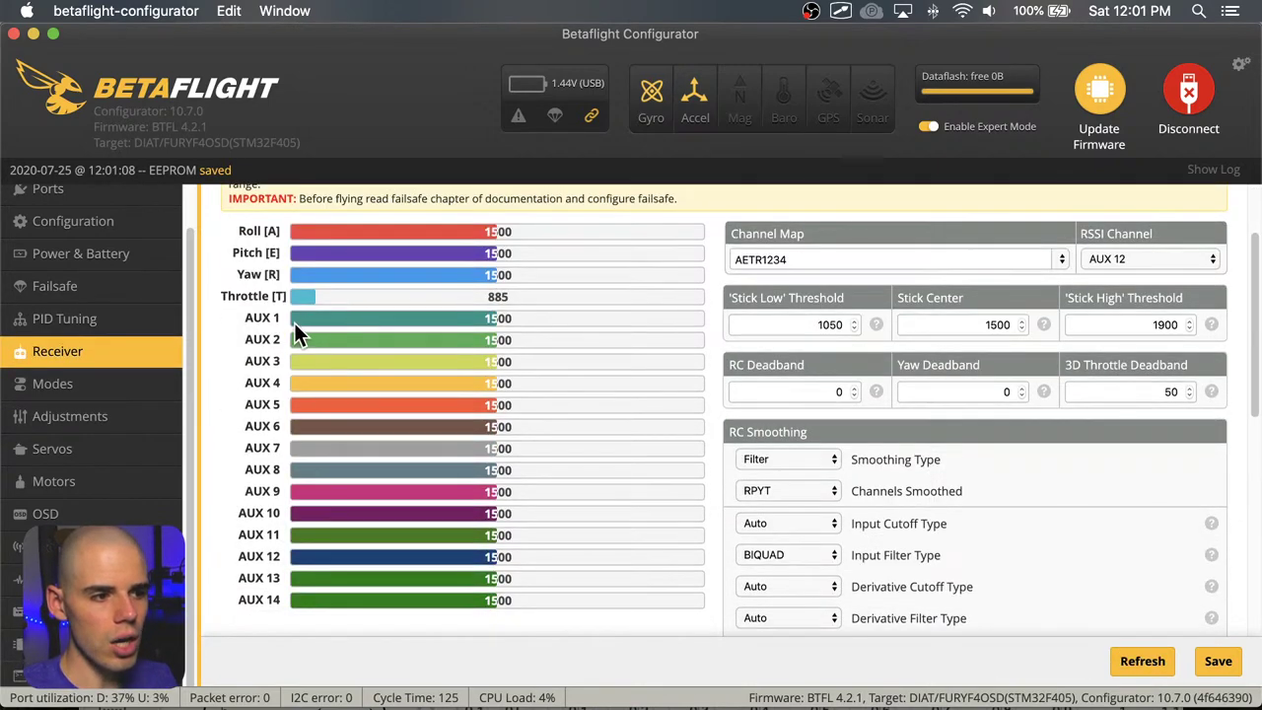
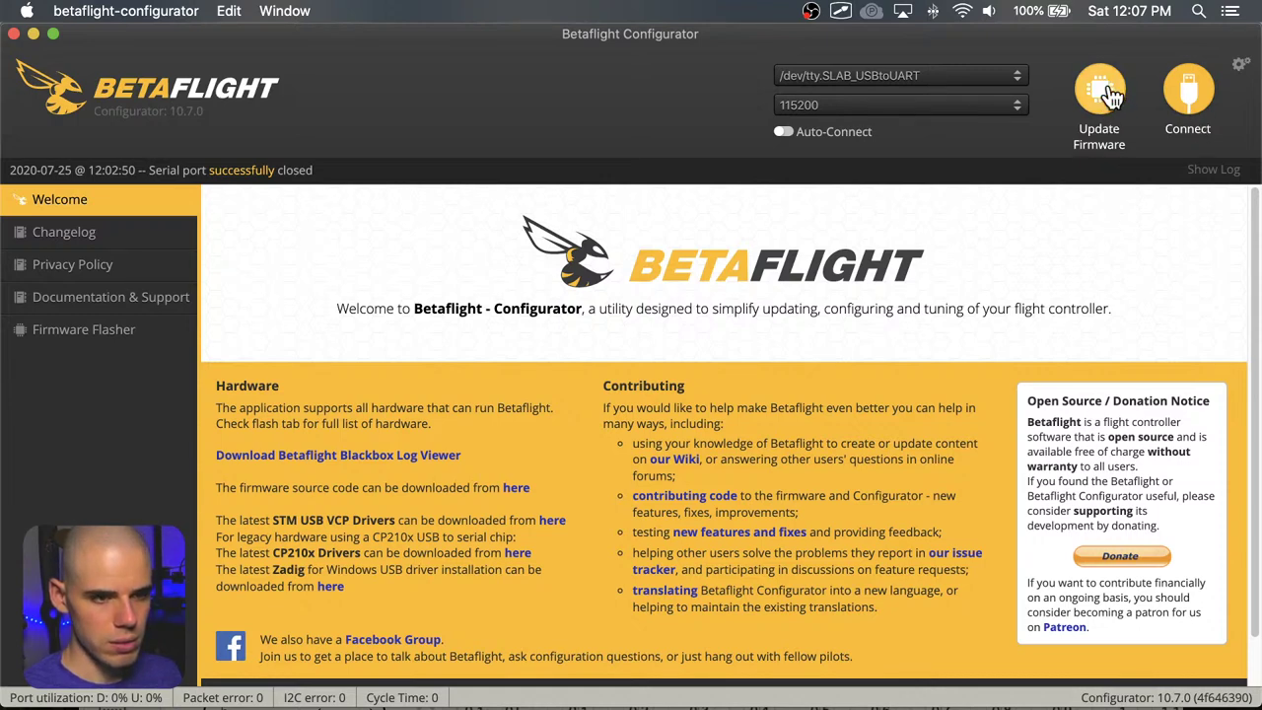
Connect to the flight controller through /dev/tty.SLAB_USBtoUART at 115200 and check its Modes and Receiver settings
click(1193, 104)
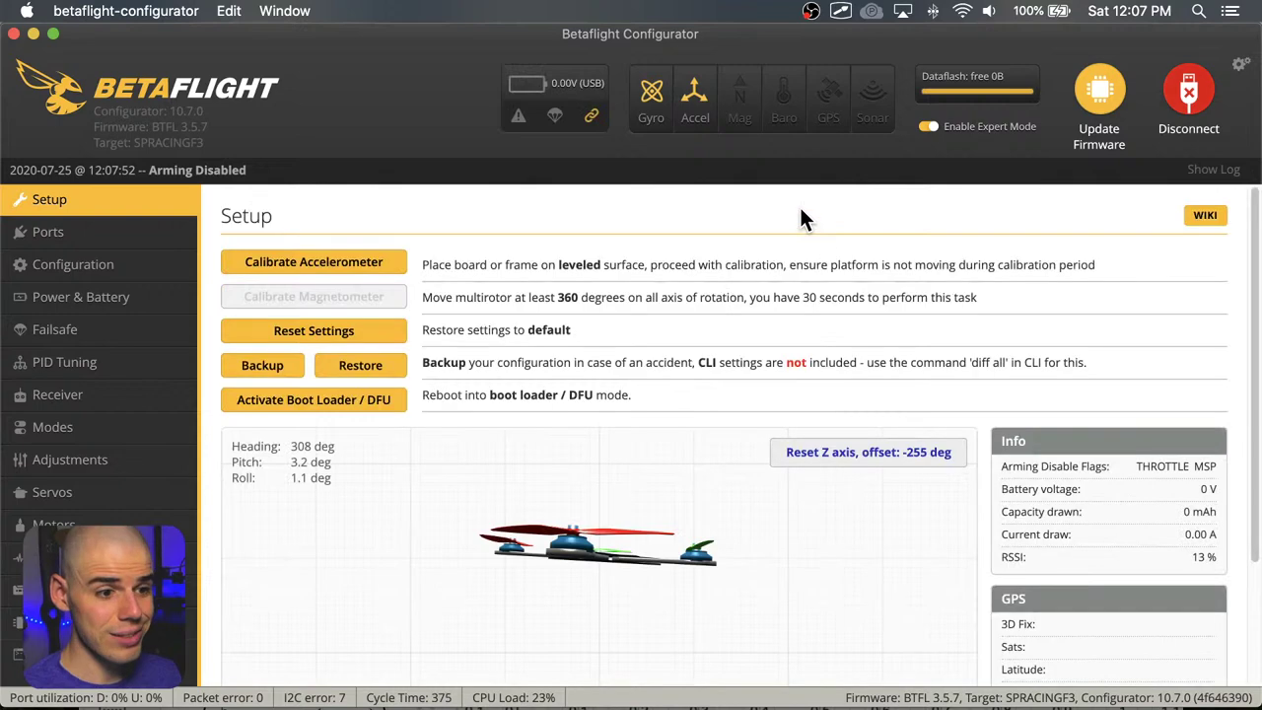
click(126, 426)
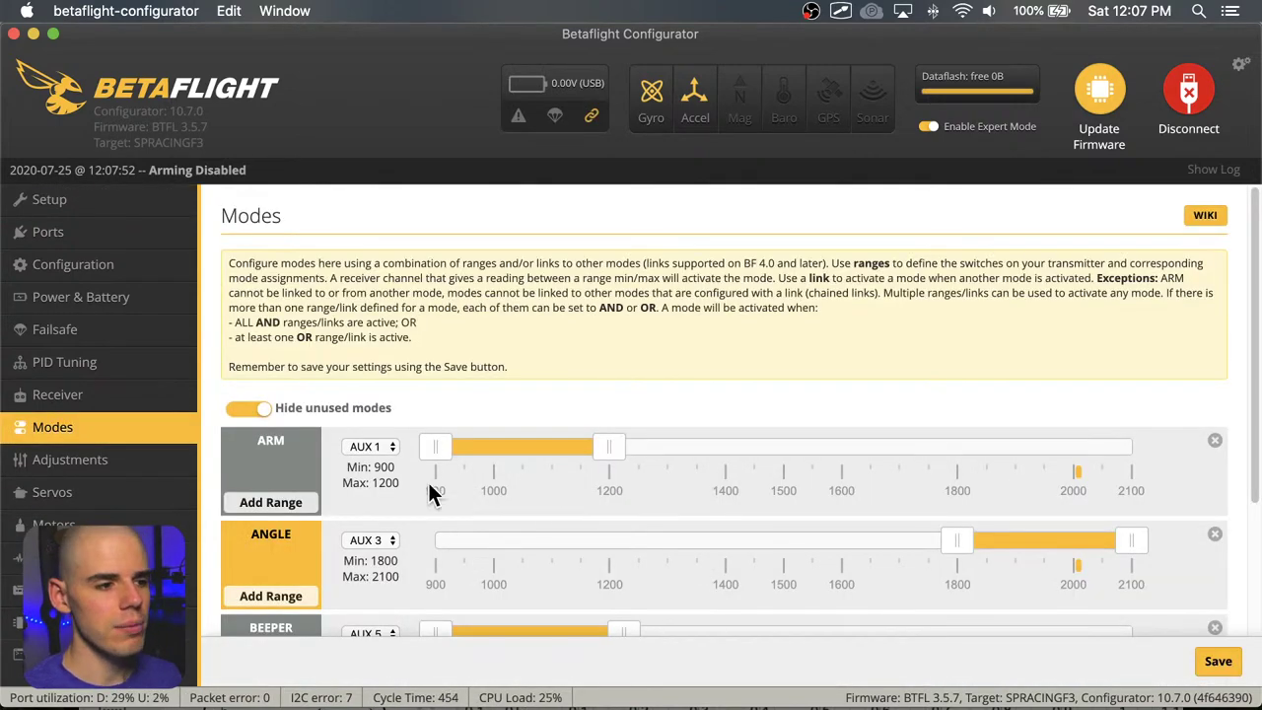
click(79, 395)
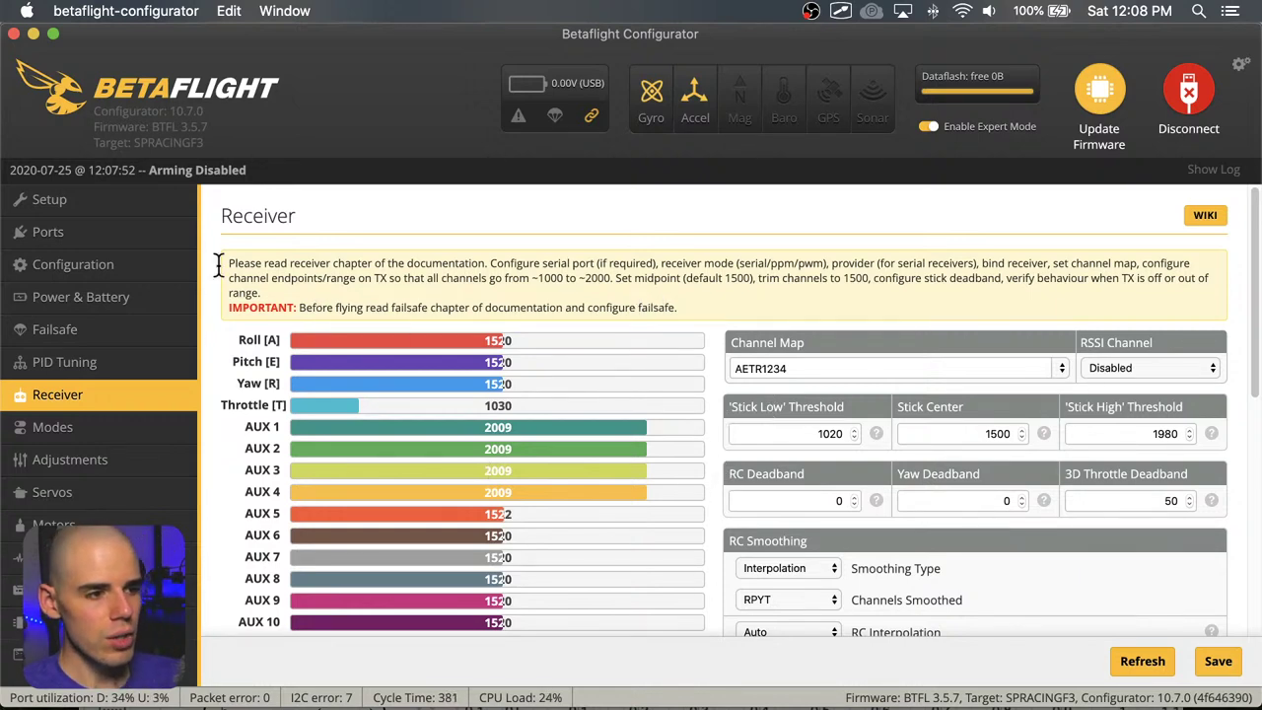
scroll(740, 345, down, 1)
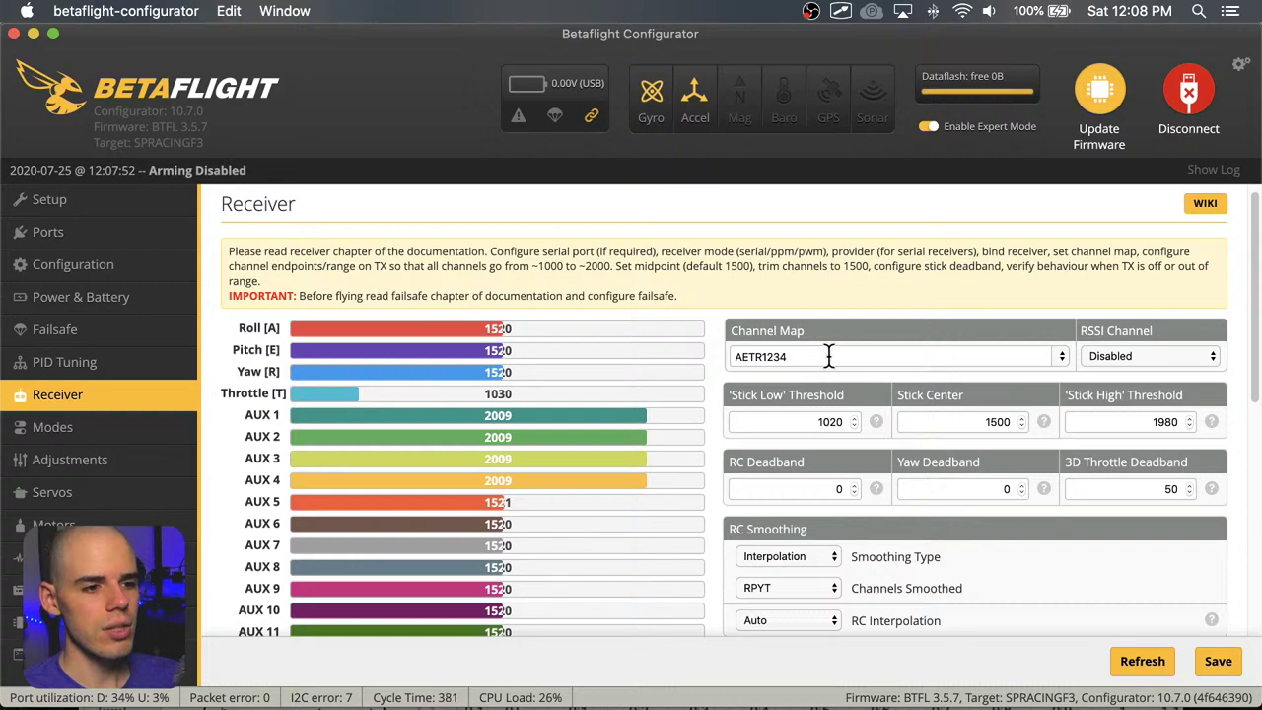
Examine the receiver's Channel Map presets, RSSI Channel options and live channel bars
click(1063, 355)
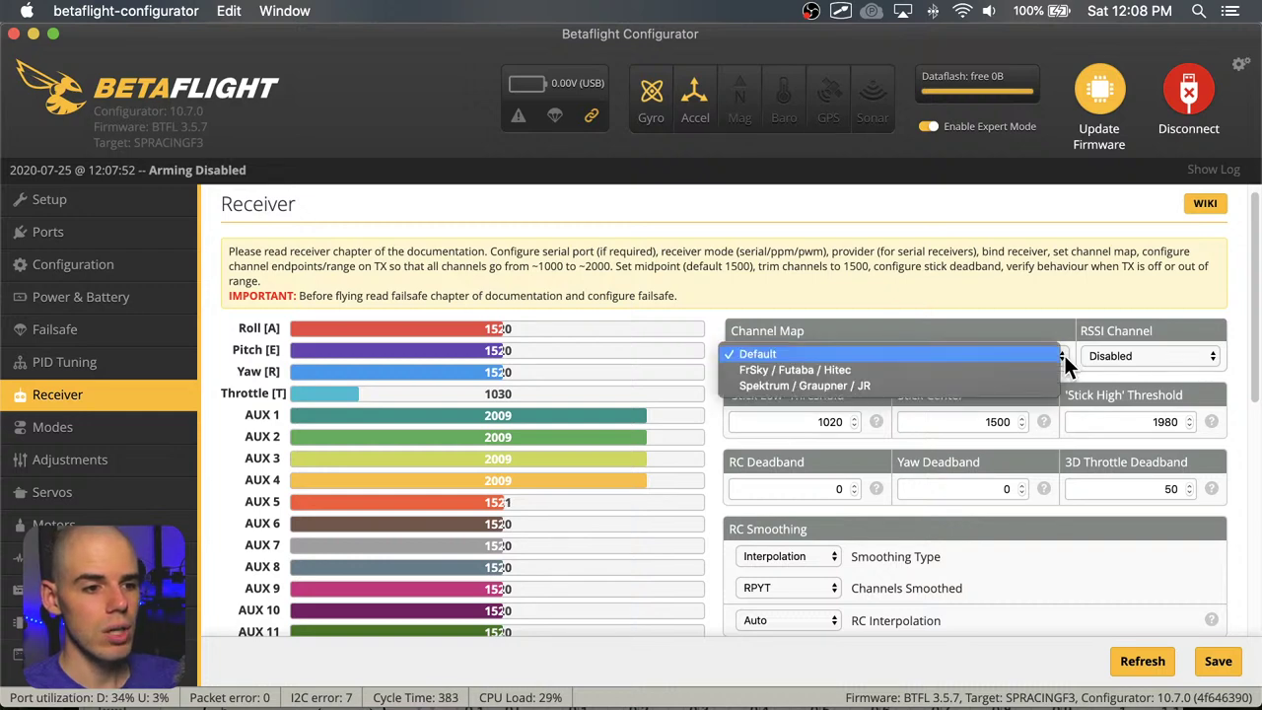
click(801, 385)
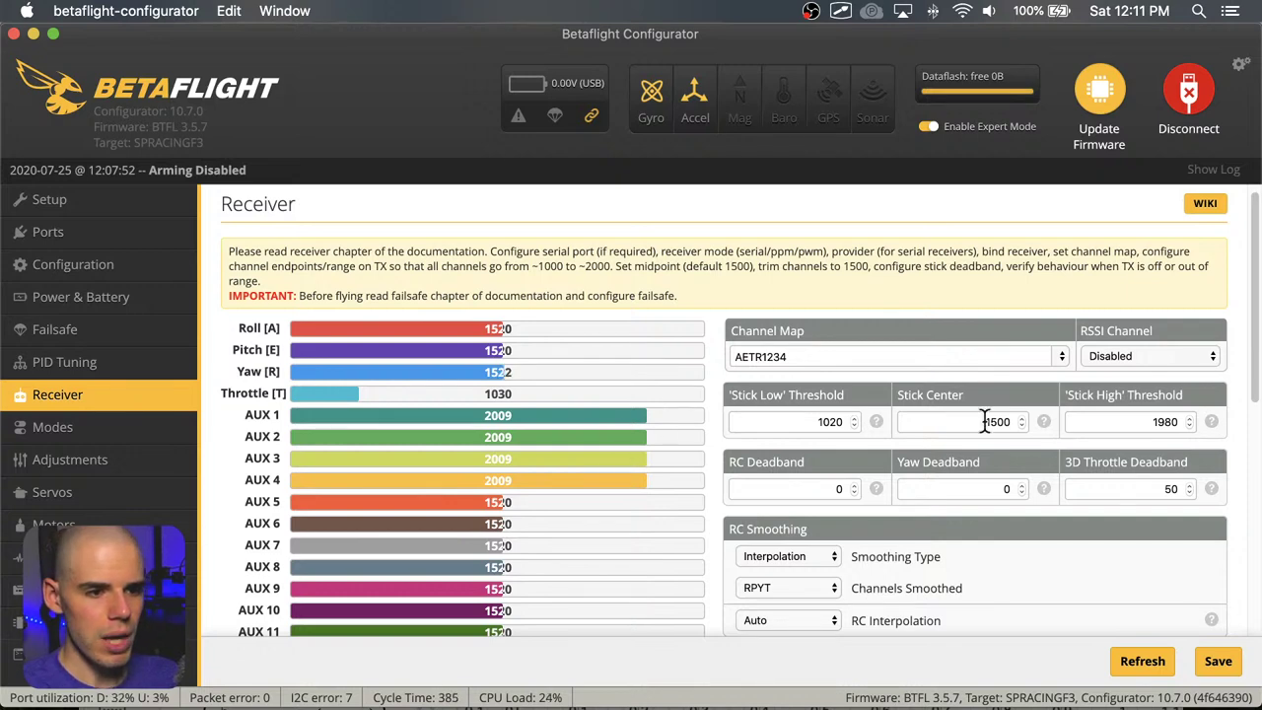
click(1212, 360)
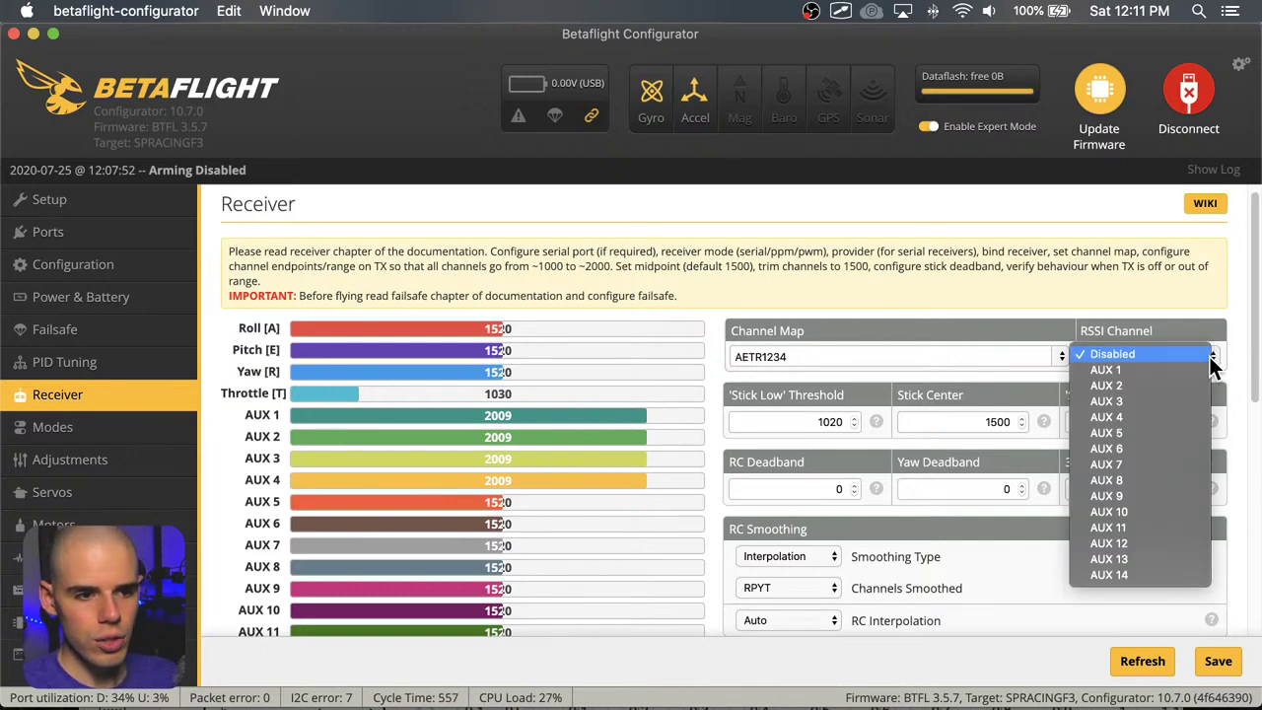
click(1161, 291)
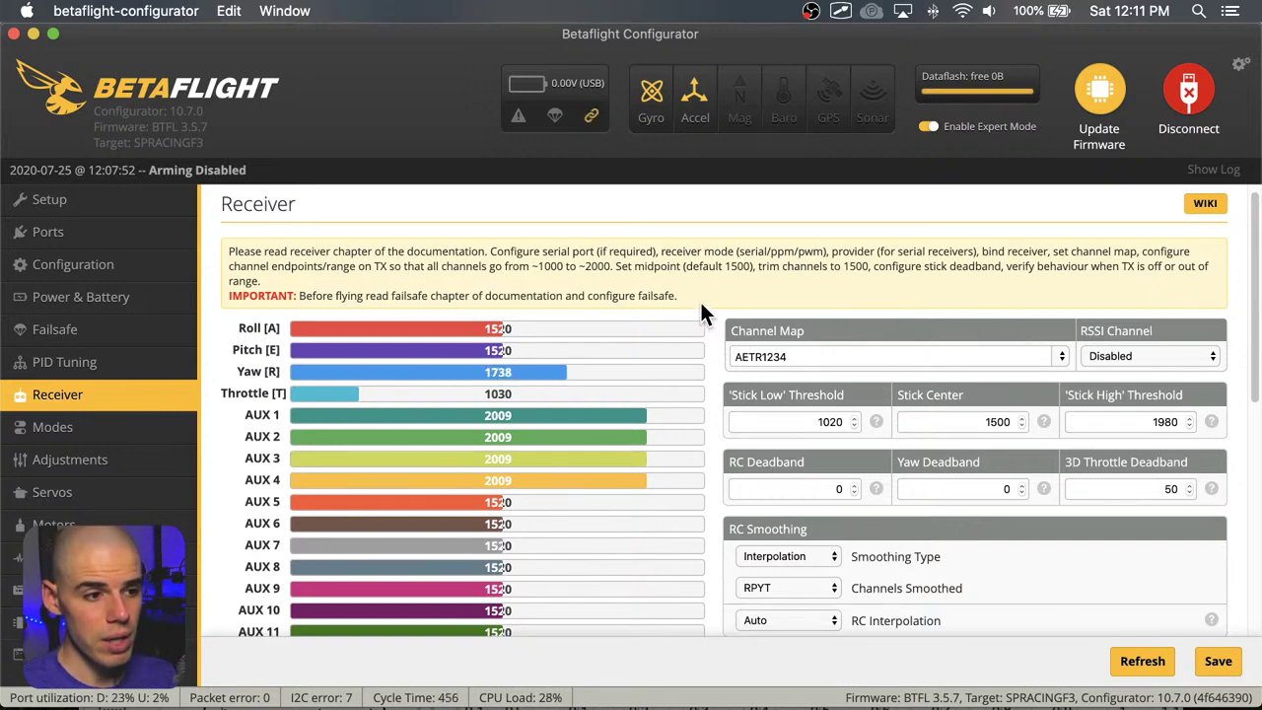
scroll(710, 306, down, 1)
scroll(712, 304, down, 1)
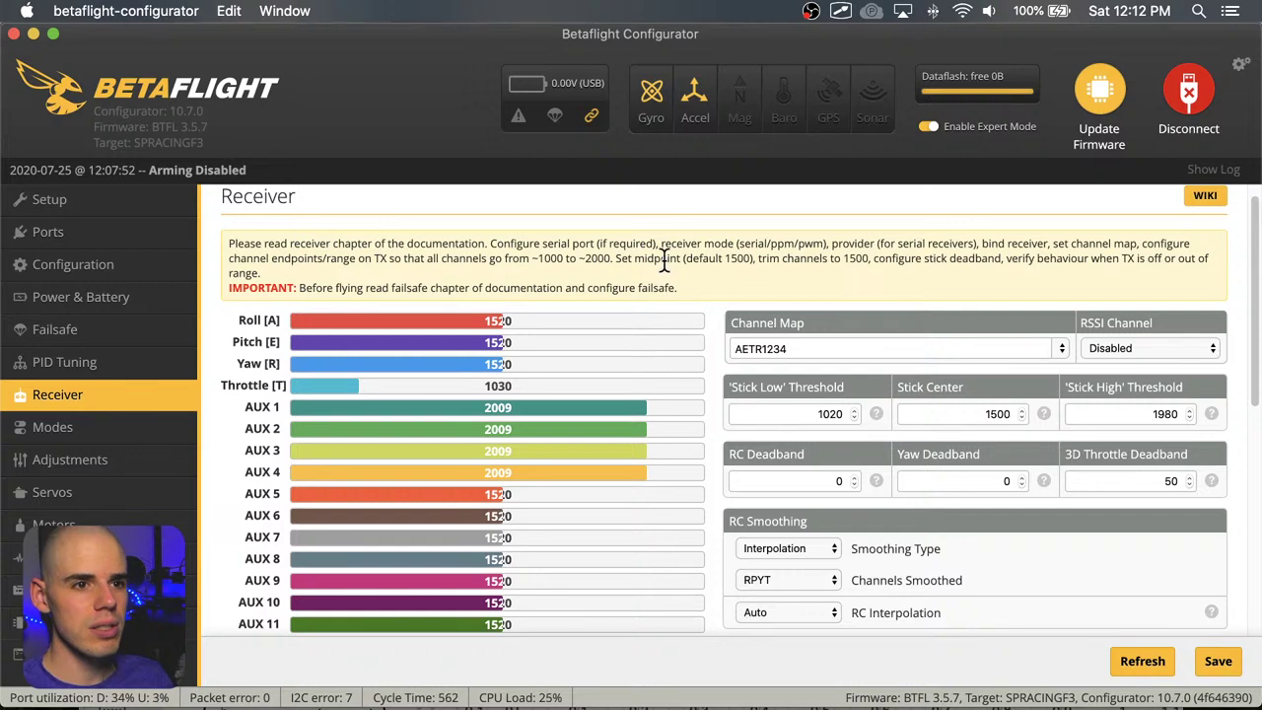
Display the unused modes in Modes and look through the list for assigned ranges
click(132, 435)
scroll(877, 360, down, 3)
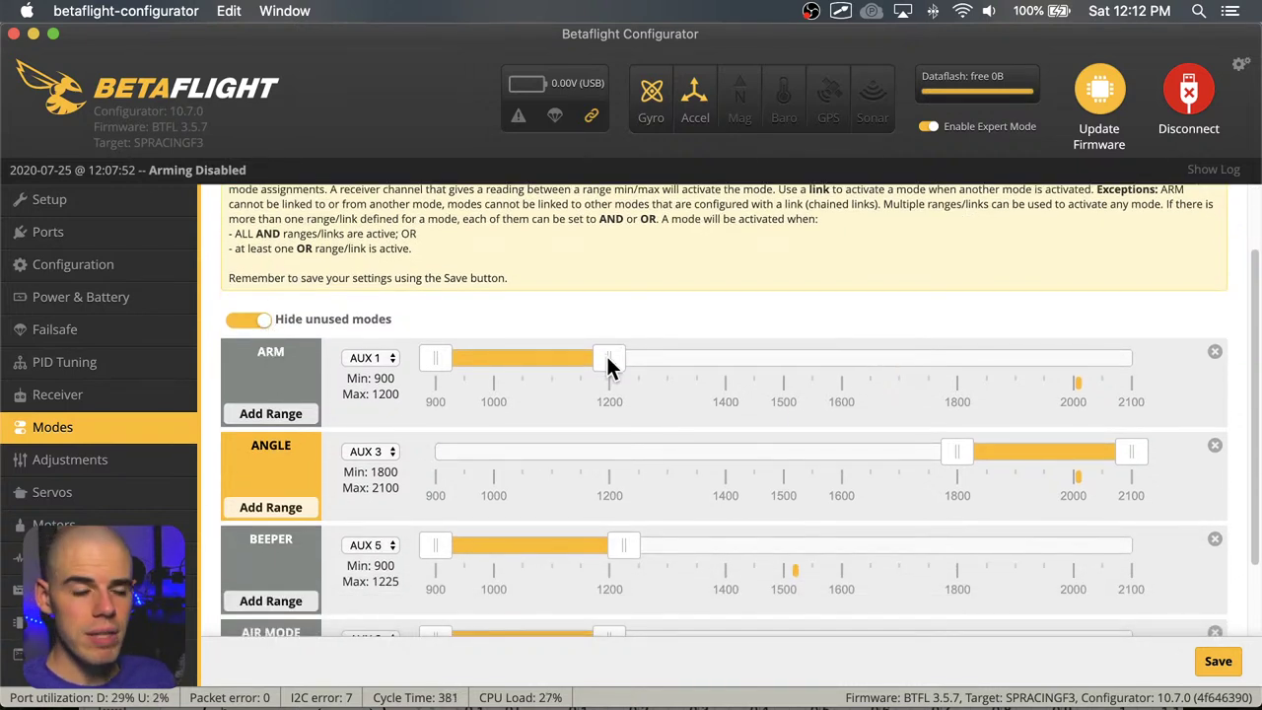
click(252, 322)
scroll(541, 479, down, 1)
scroll(597, 423, up, 3)
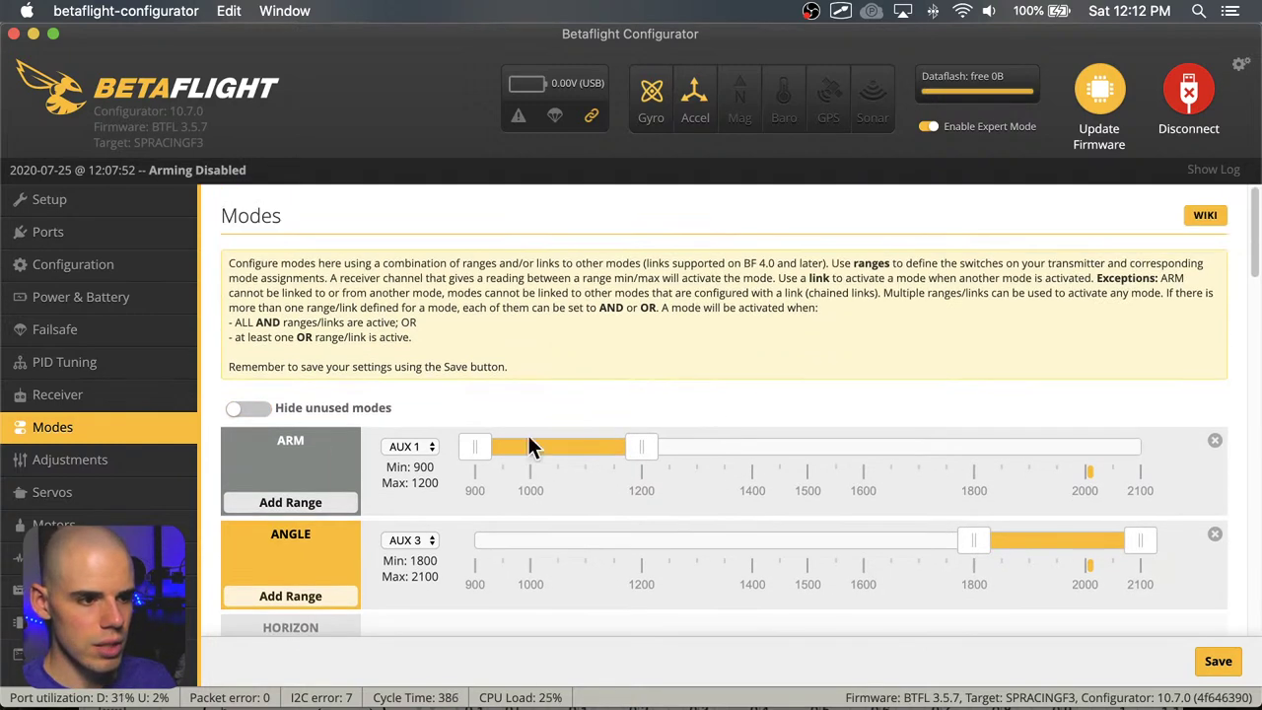
scroll(1083, 460, down, 10)
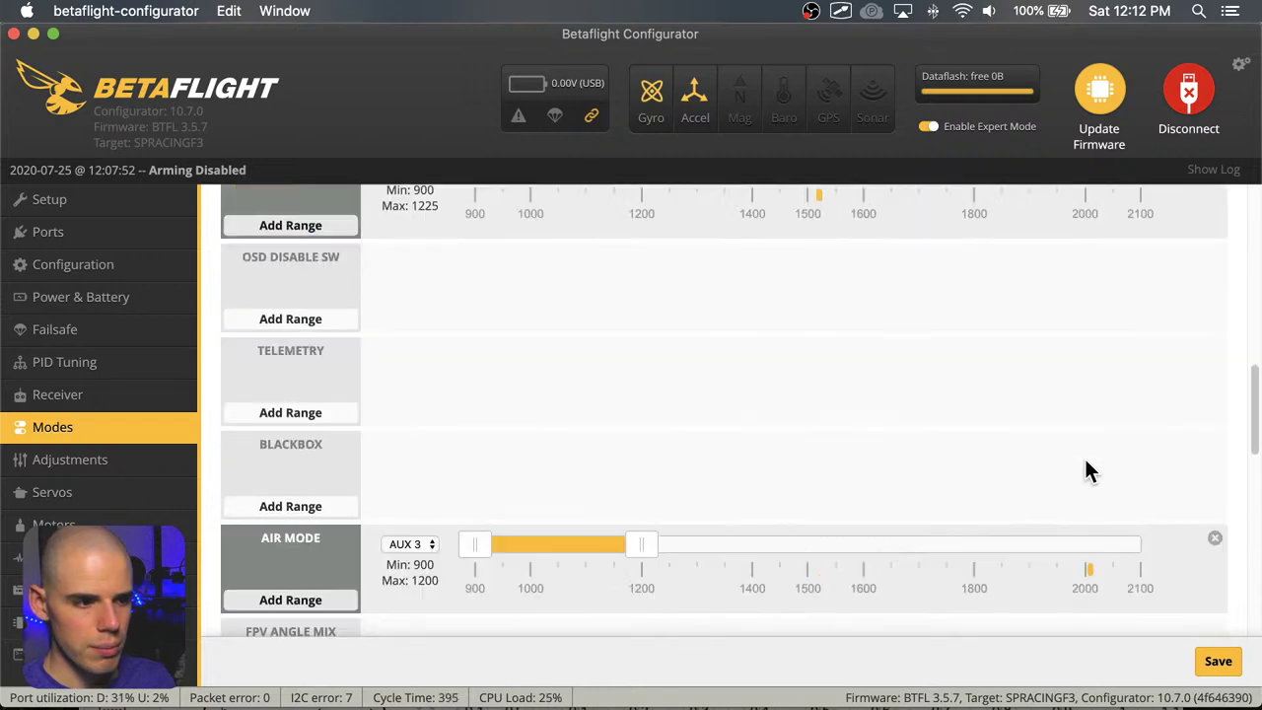
scroll(1085, 454, up, 10)
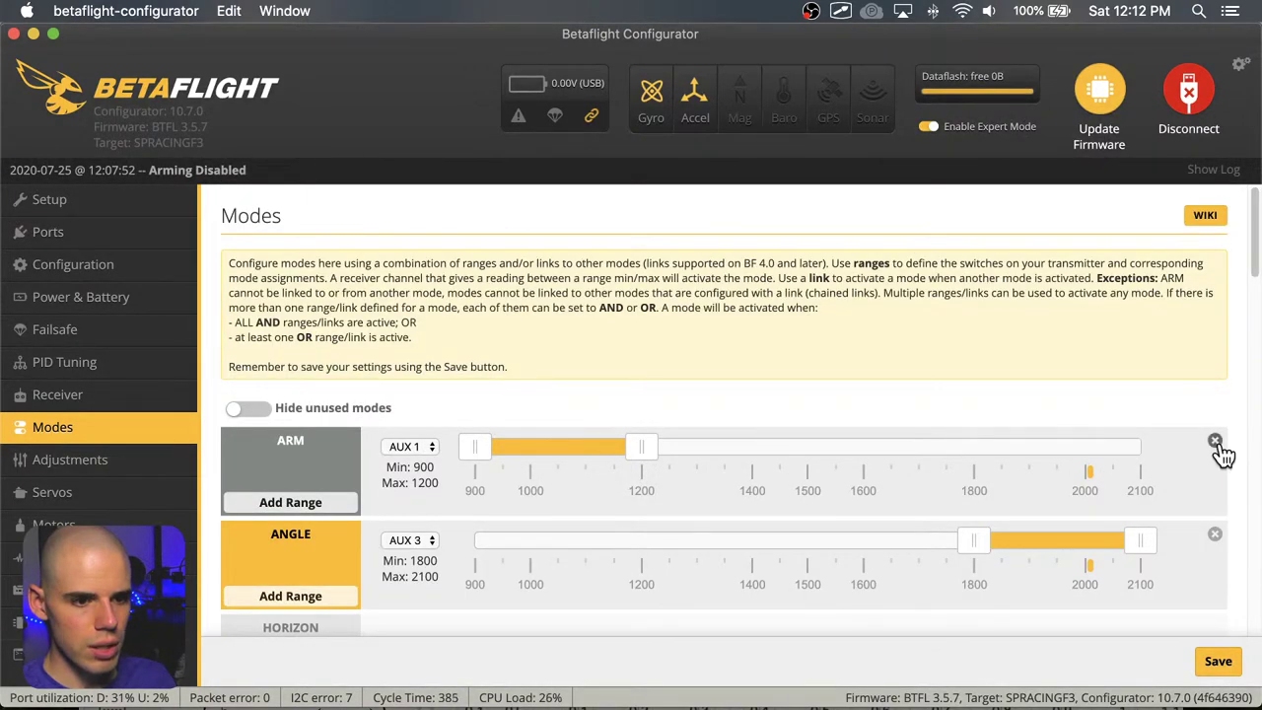
Remove the existing ranges from the ARM, ANGLE, BEEPER and AIR MODE modes
click(1216, 441)
click(1215, 533)
scroll(1184, 459, down, 5)
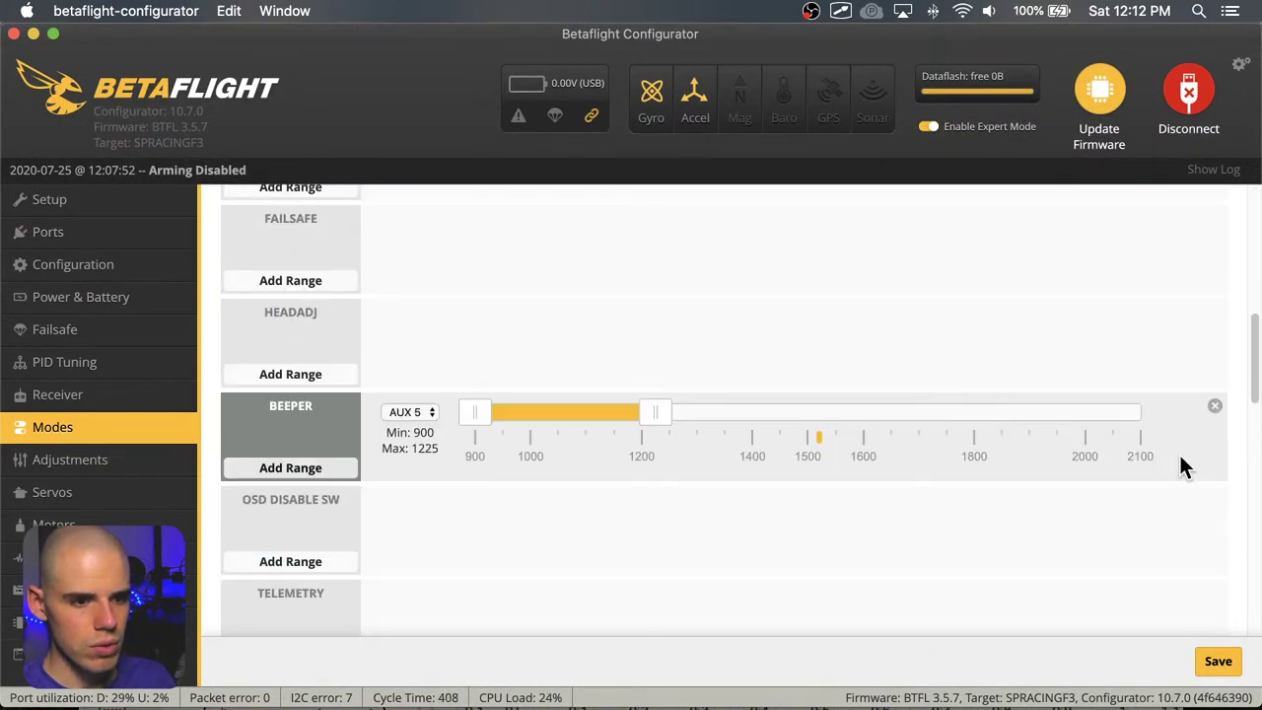
click(1215, 418)
scroll(1105, 409, down, 8)
scroll(1190, 352, up, 3)
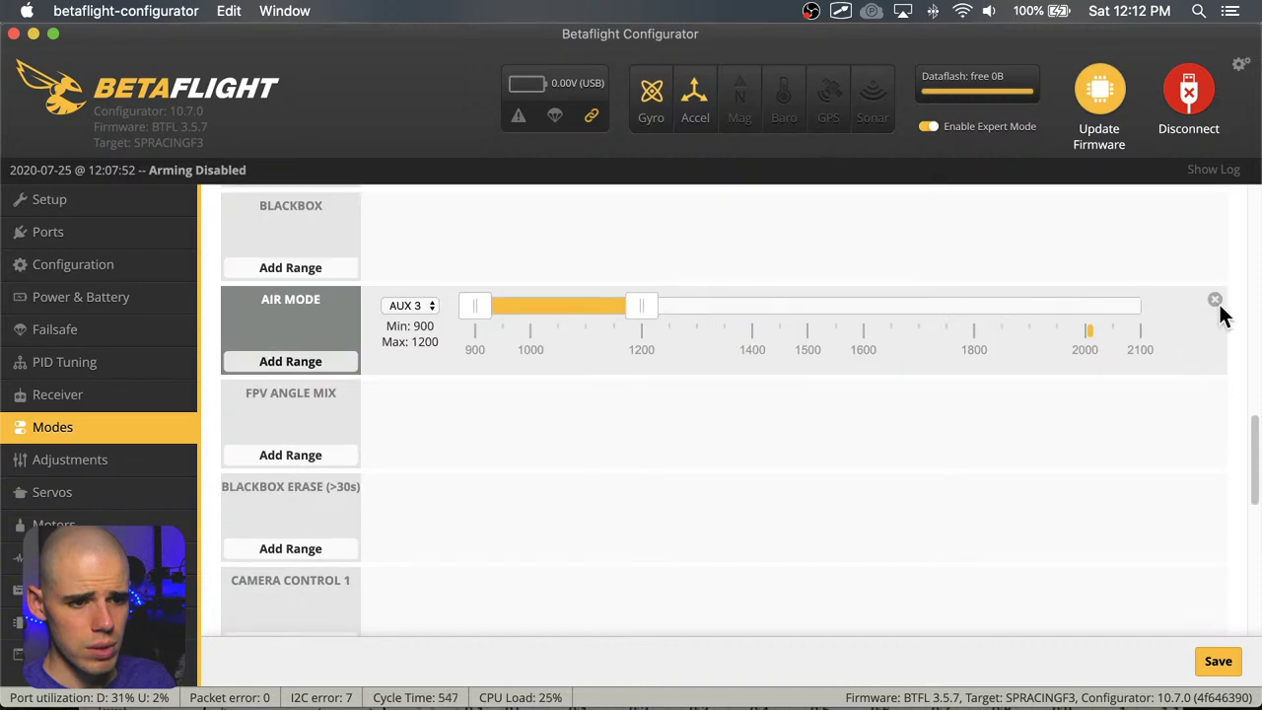
click(1217, 308)
Check the mode list for leftover ranges, with unused modes hidden and with them shown
scroll(592, 404, up, 15)
scroll(809, 375, down, 15)
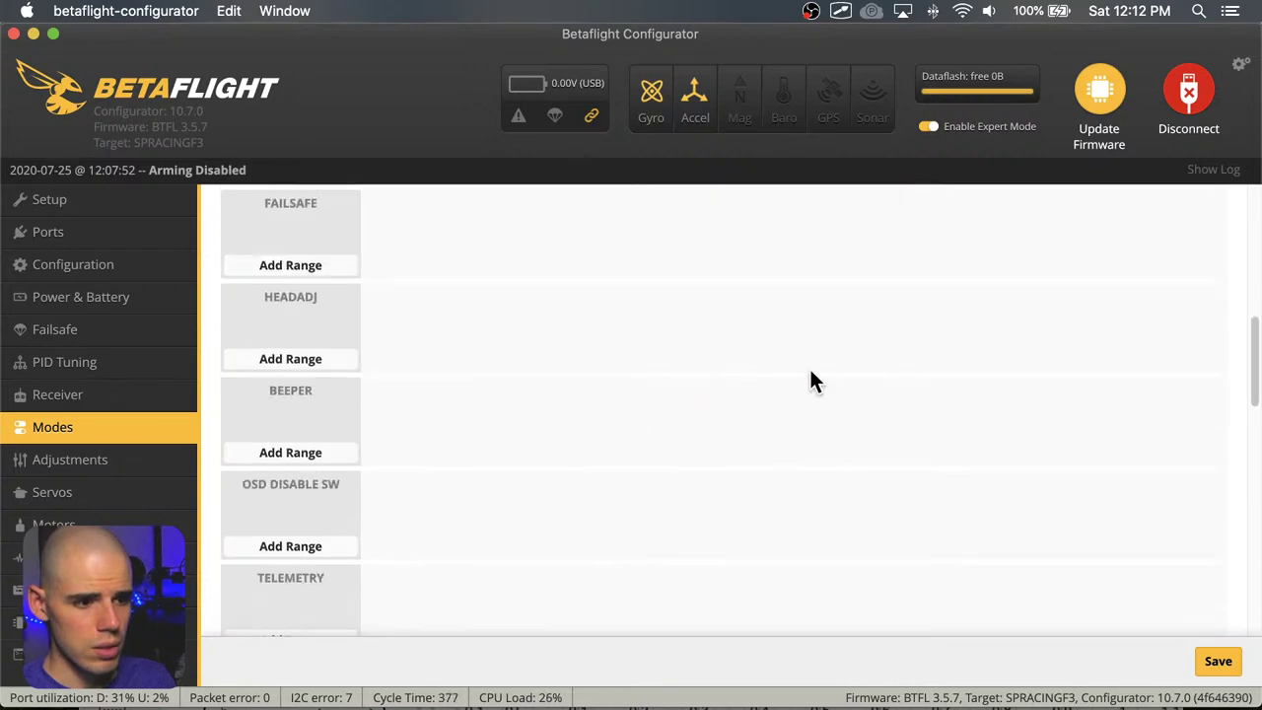
scroll(905, 386, down, 3)
scroll(475, 415, up, 15)
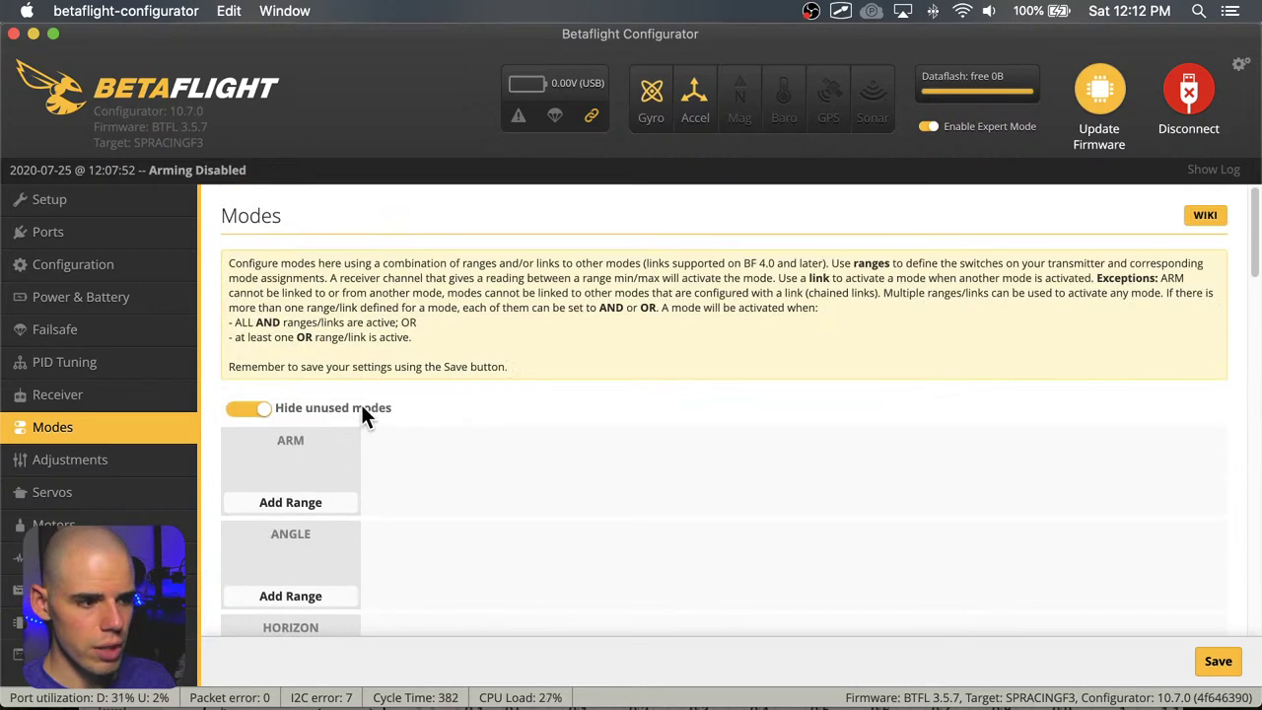
click(258, 410)
scroll(606, 414, down, 15)
scroll(609, 409, up, 15)
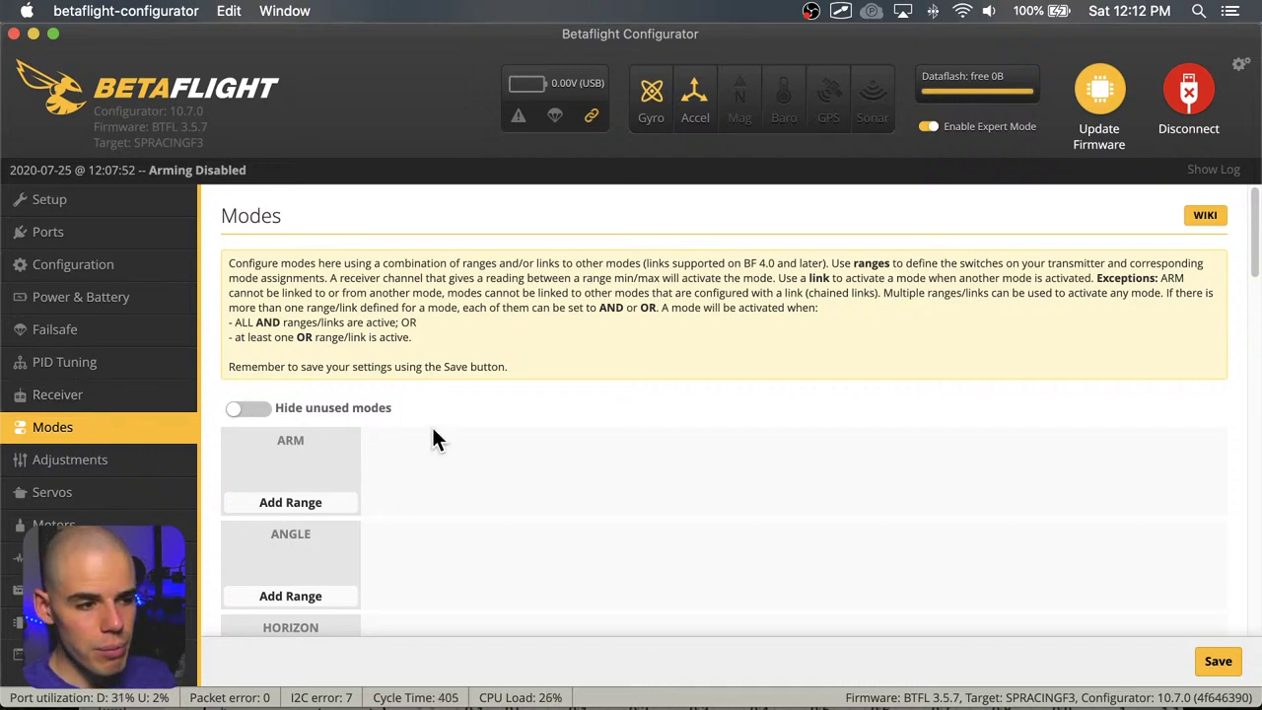
Add a range to the ARM mode and assign it to AUX 1
scroll(432, 440, down, 2)
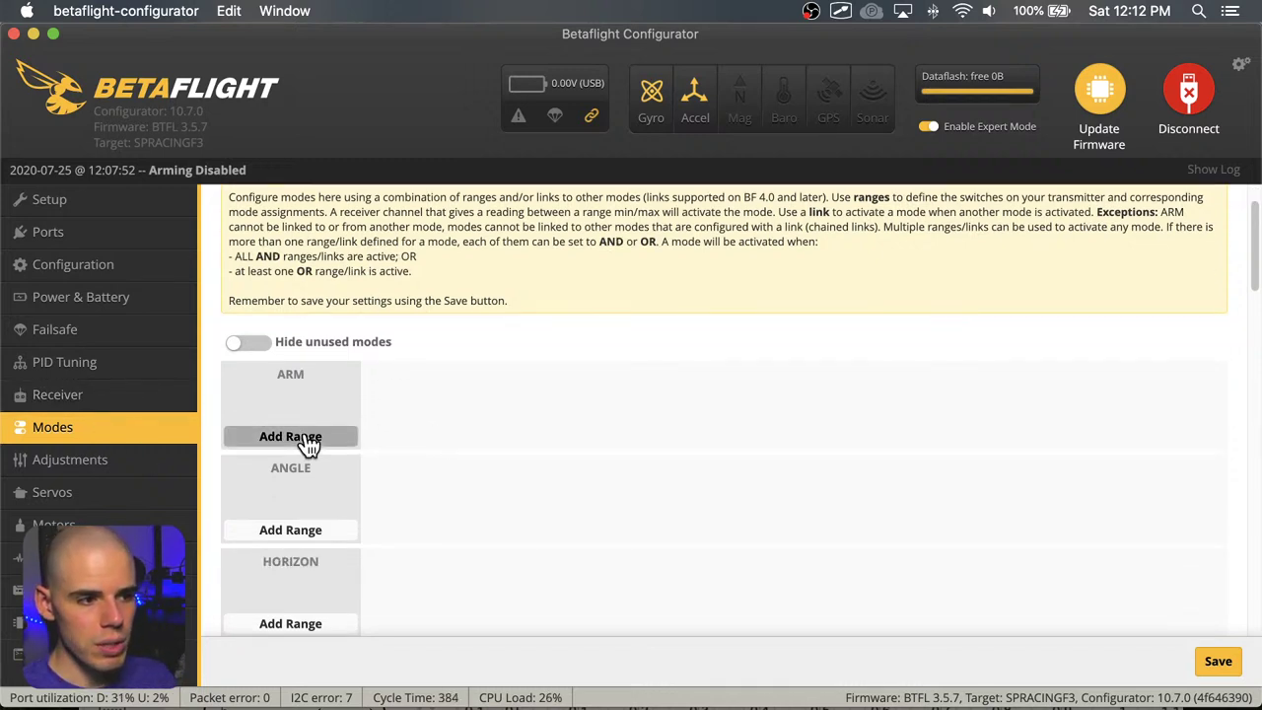
click(308, 442)
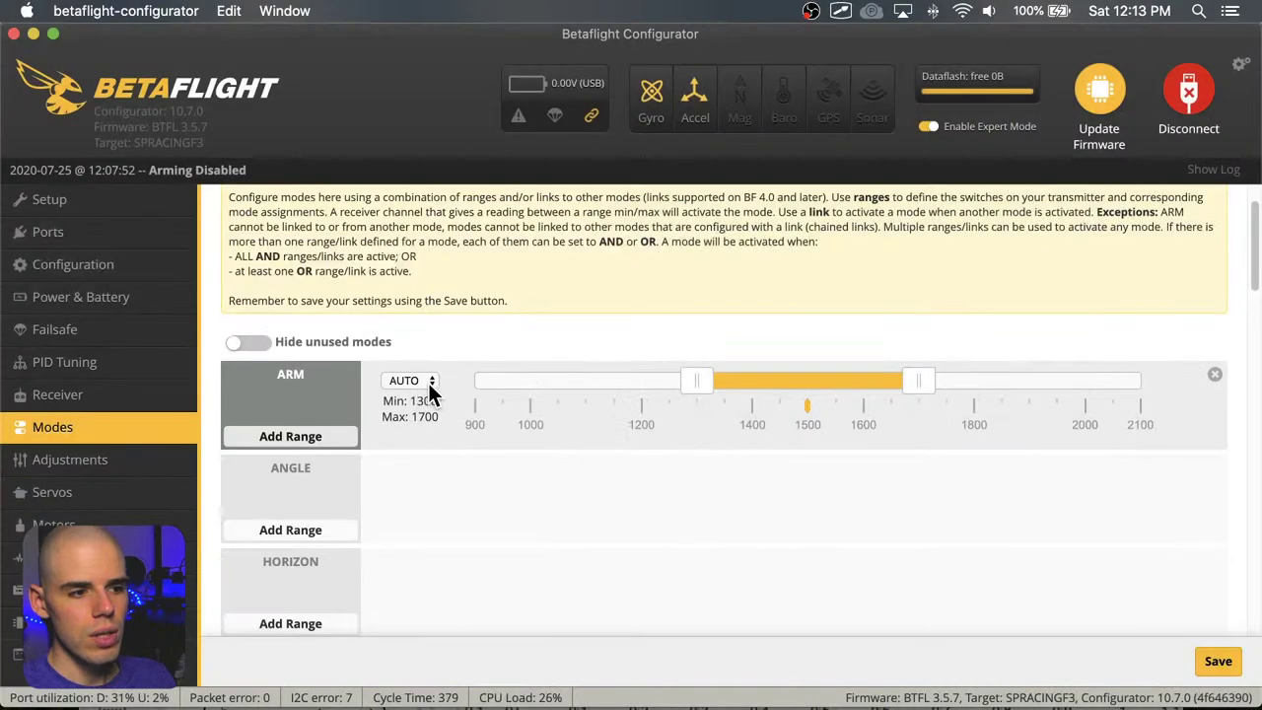
click(431, 387)
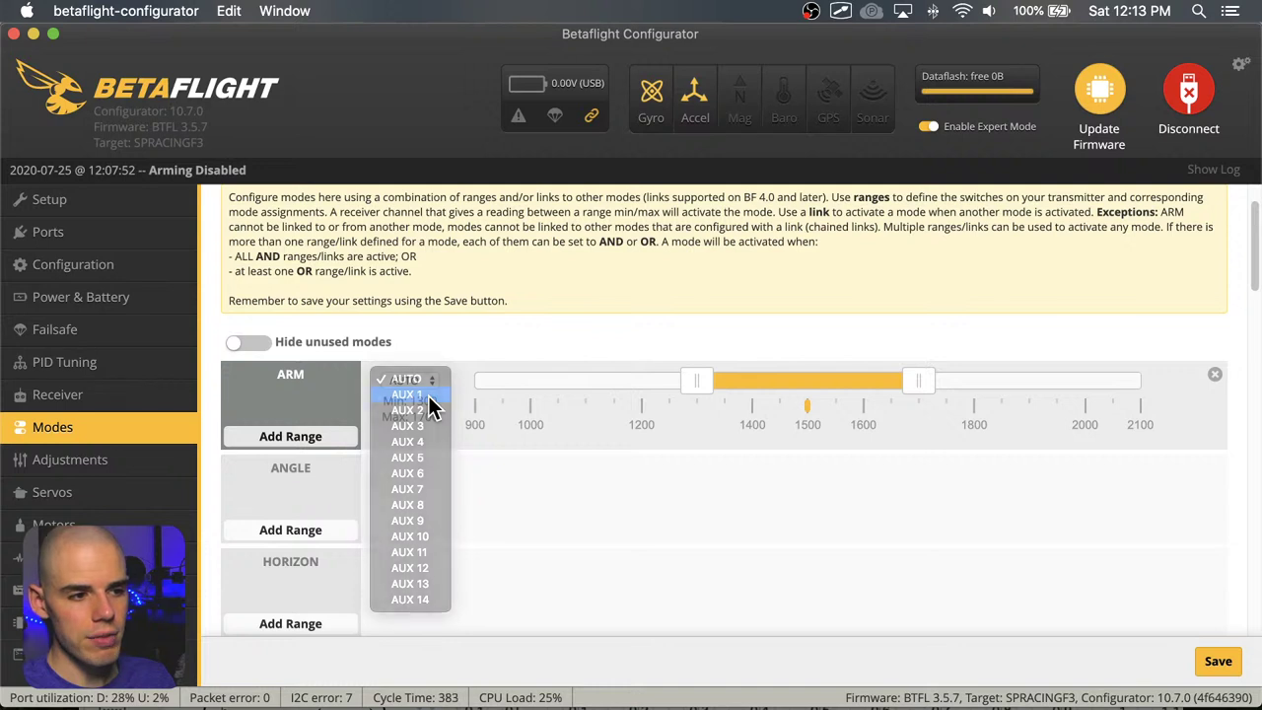
click(430, 395)
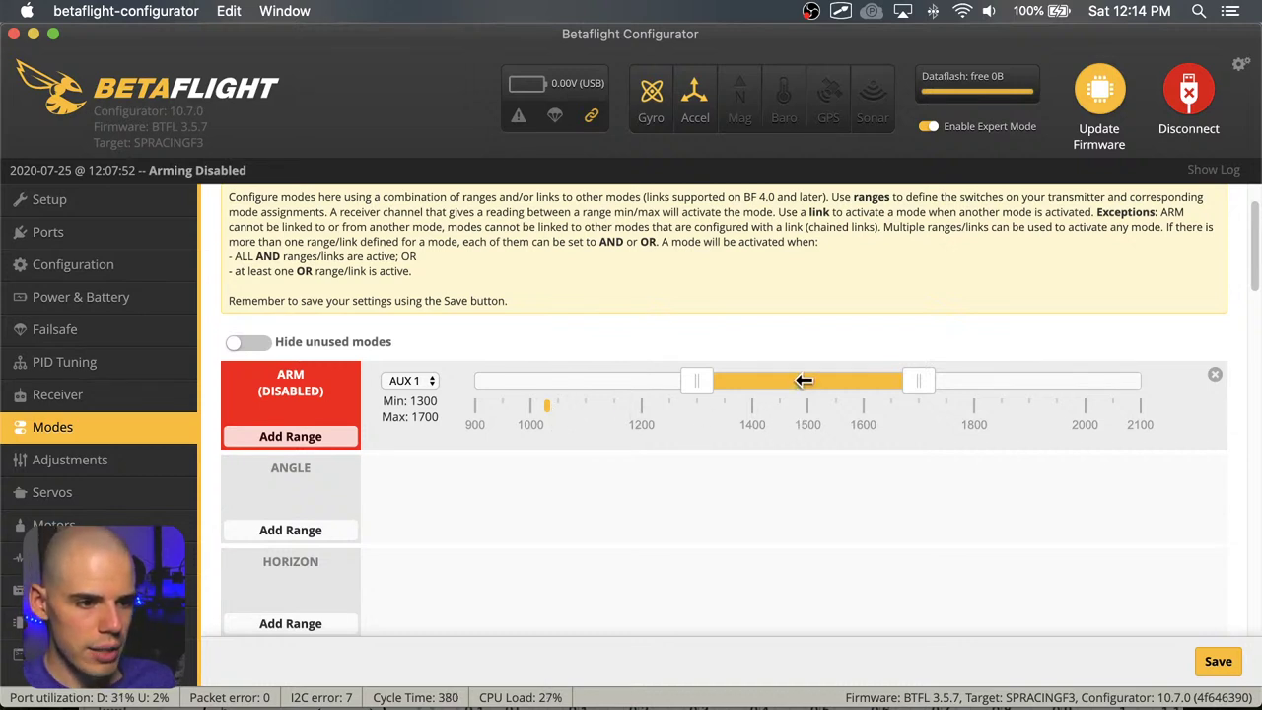
Move the ARM range to span 1275 to 1675 and save the modes
drag(804, 381, 747, 390)
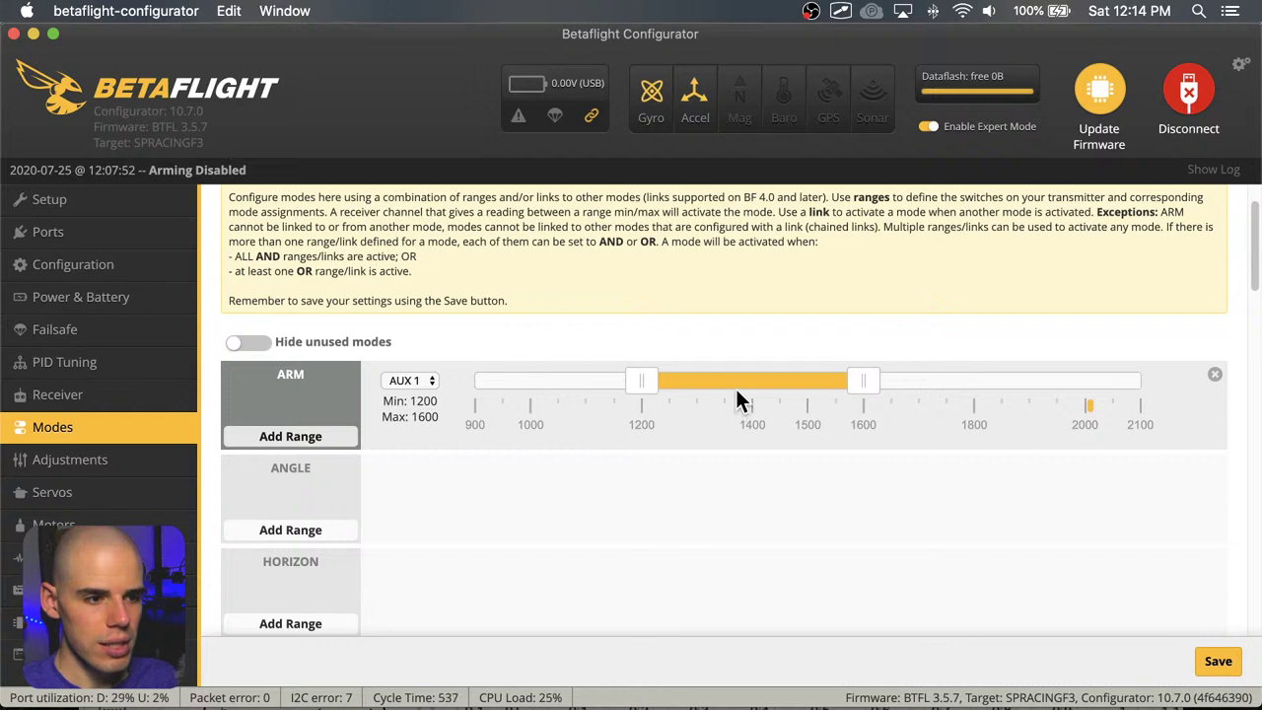
drag(739, 383, 776, 384)
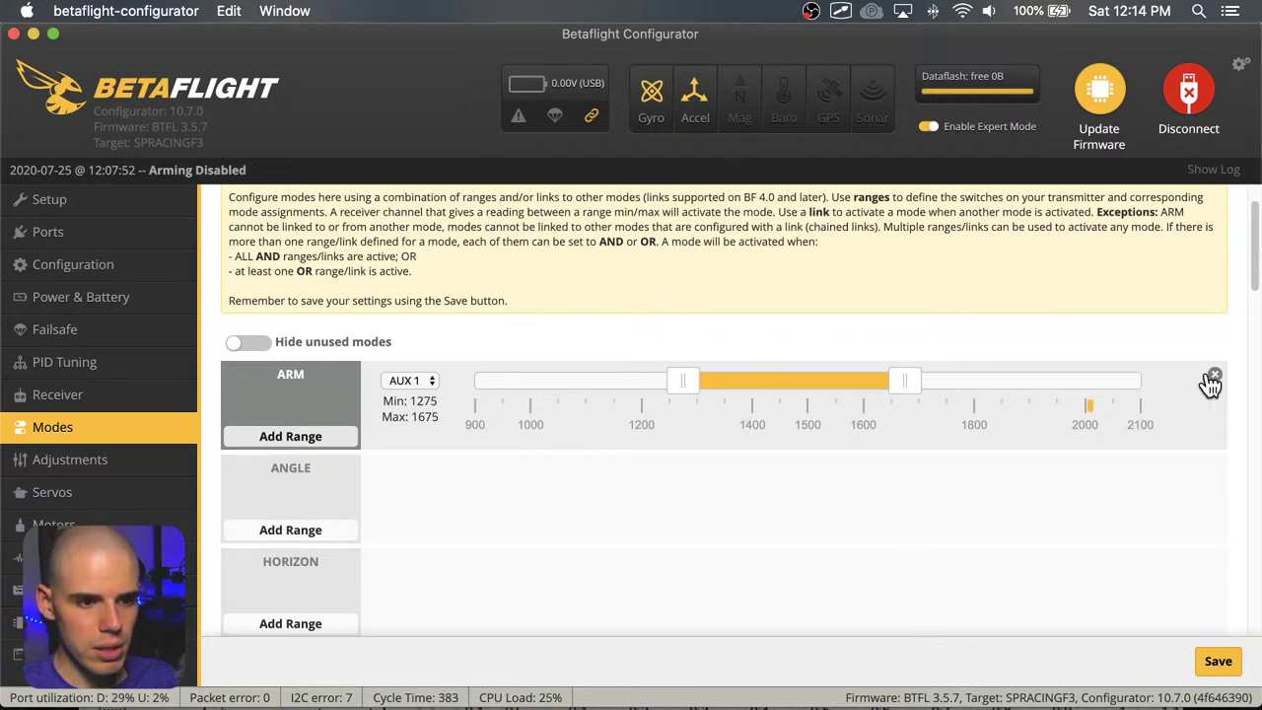
click(1218, 659)
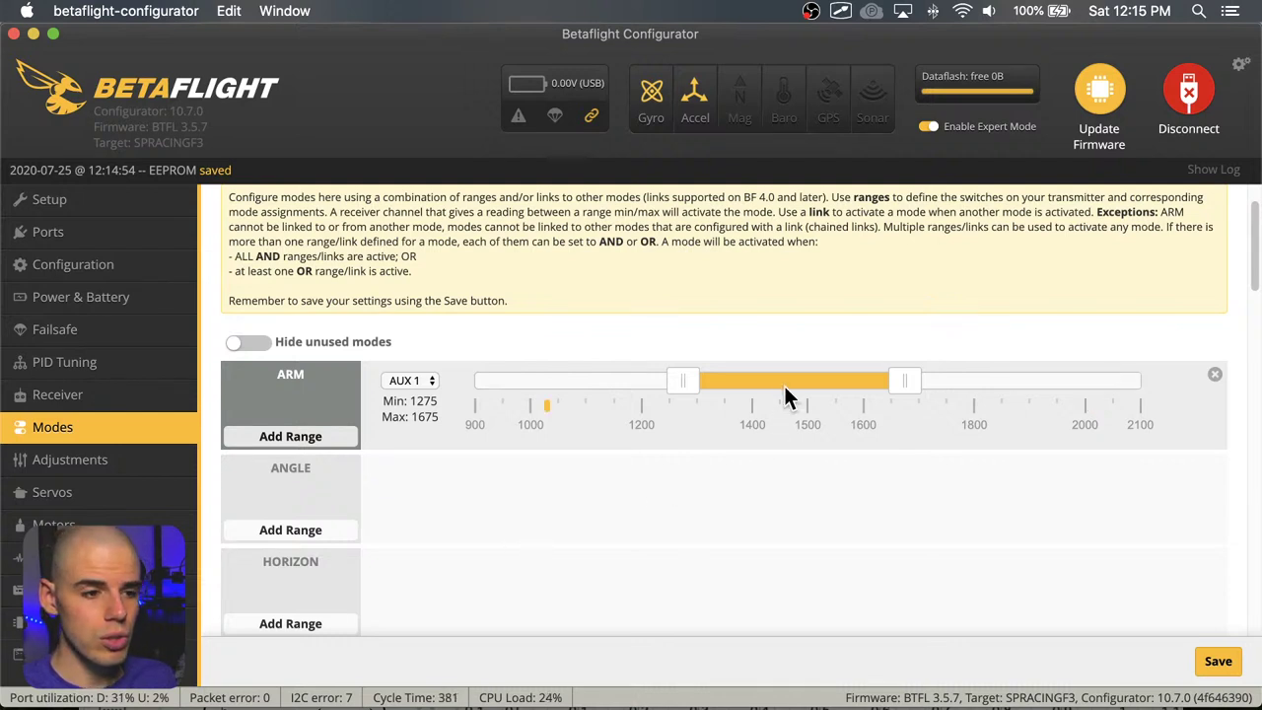
Move and resize the ARM range to span 900 to 1250, keeping AUX 1 as its channel
drag(784, 386, 535, 375)
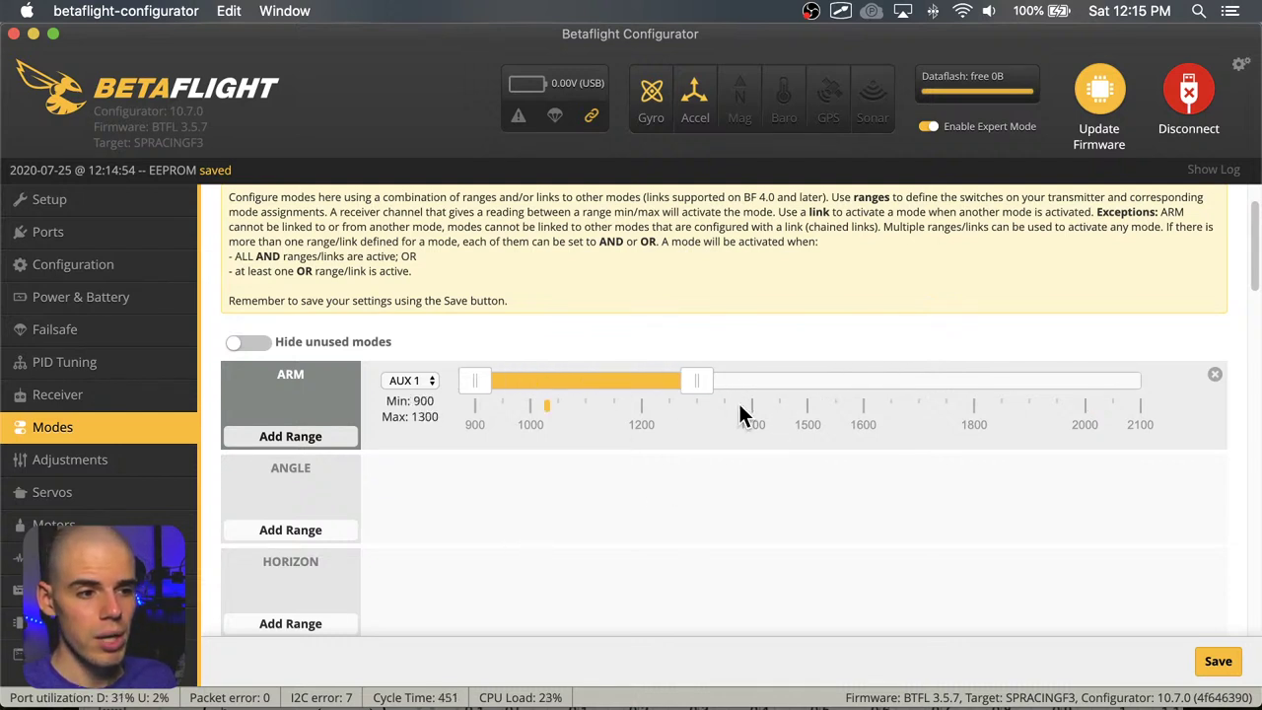
drag(699, 386, 1104, 411)
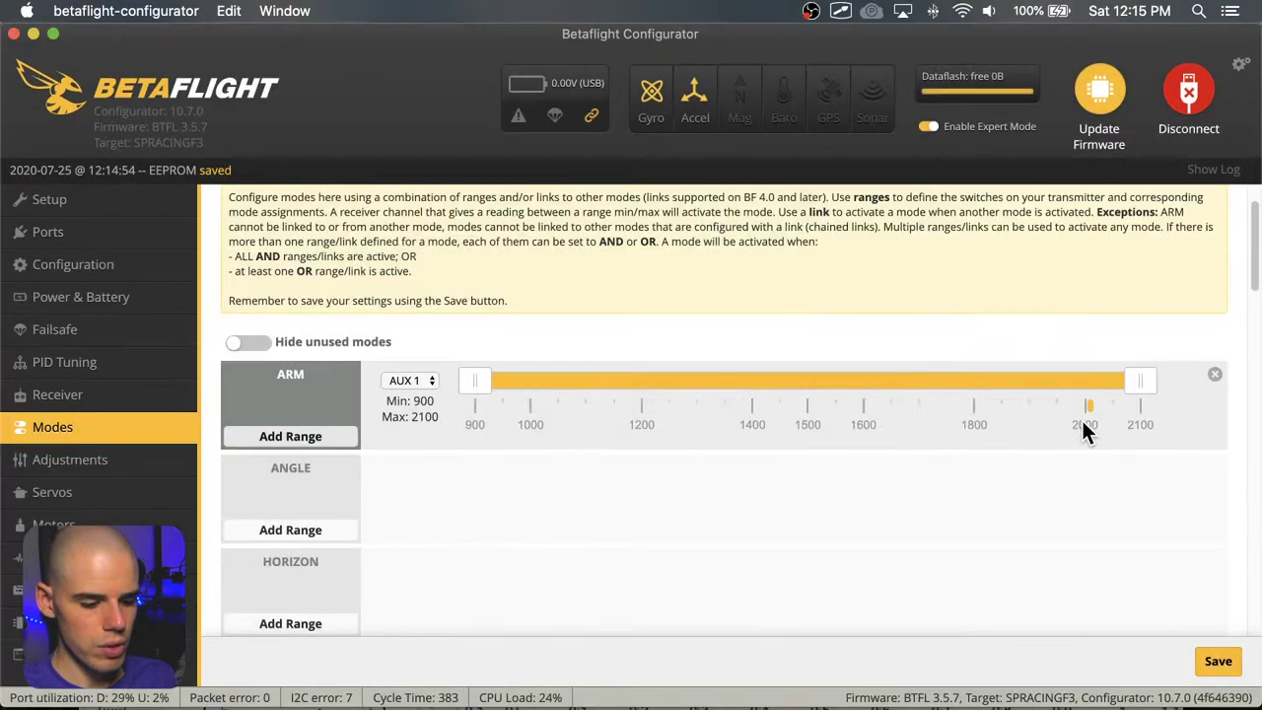
drag(1138, 380, 670, 383)
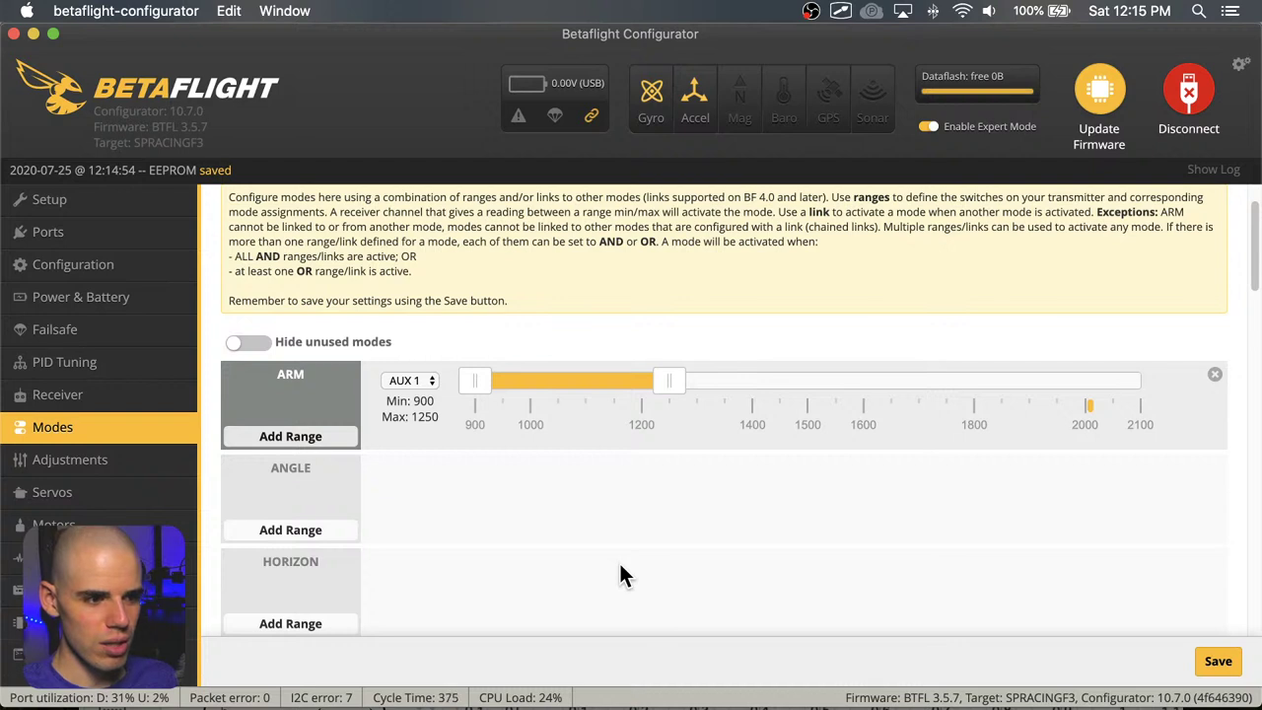
scroll(597, 486, down, 1)
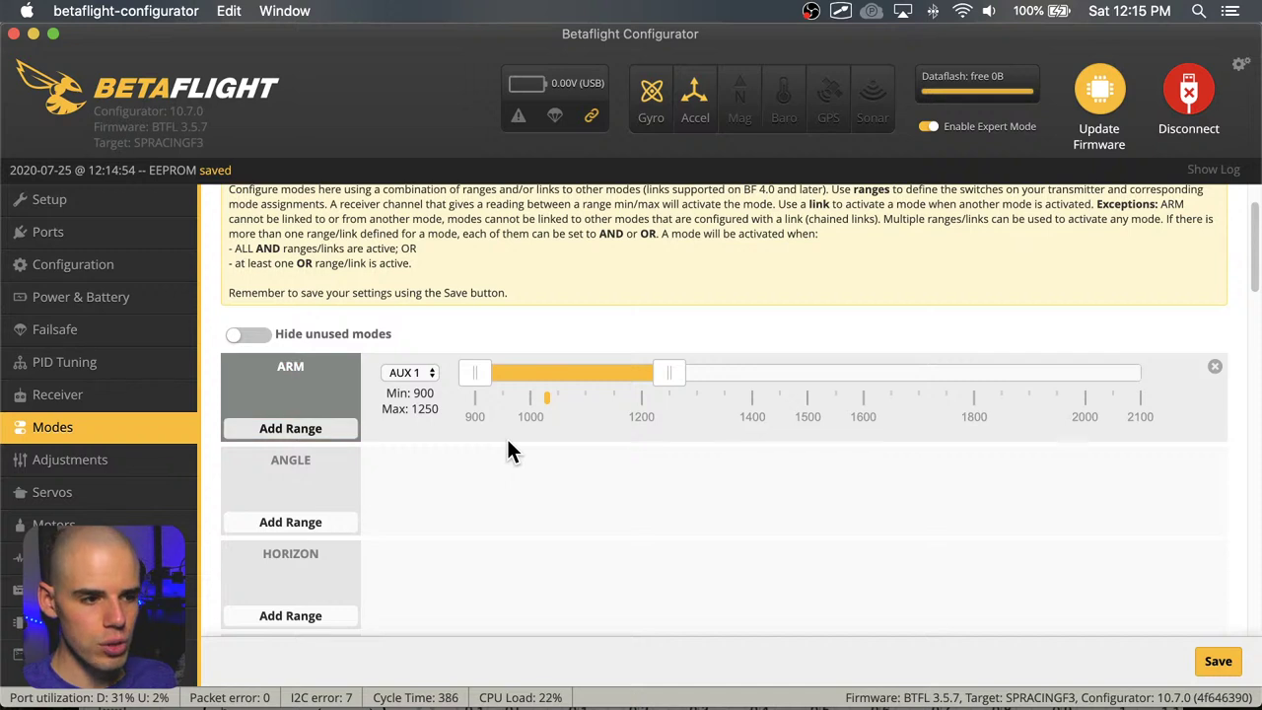
click(427, 370)
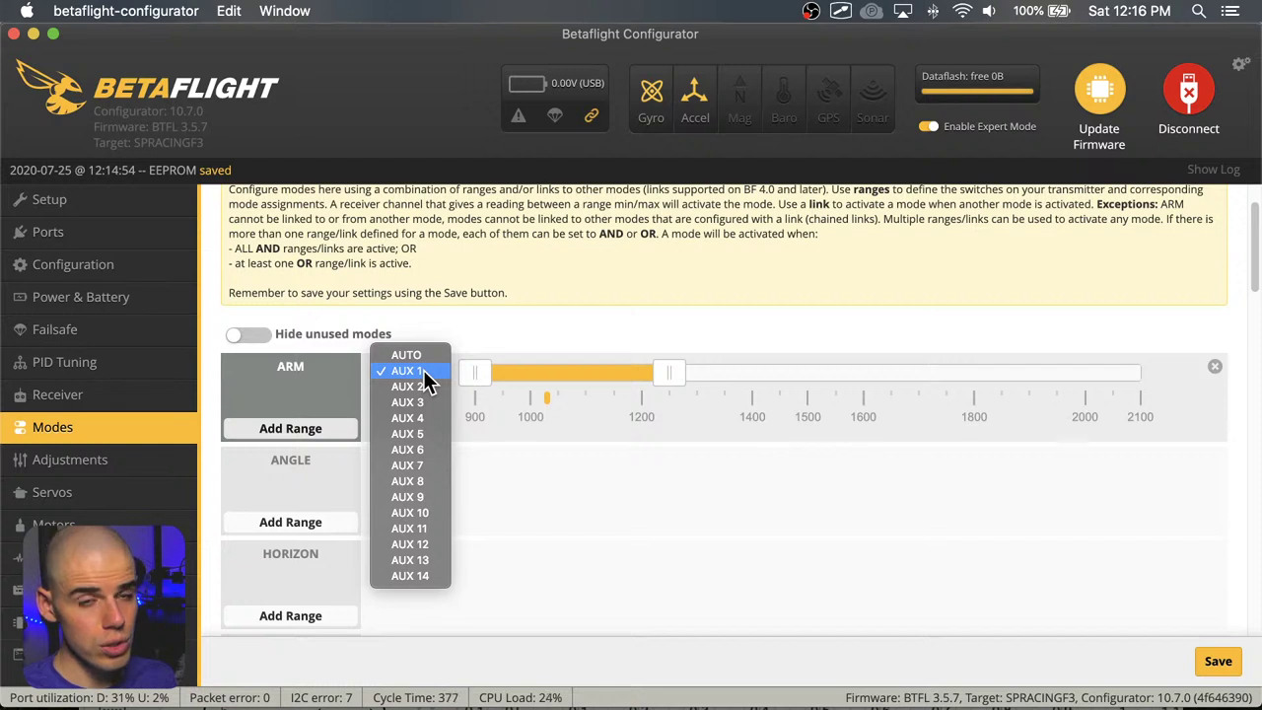
click(443, 371)
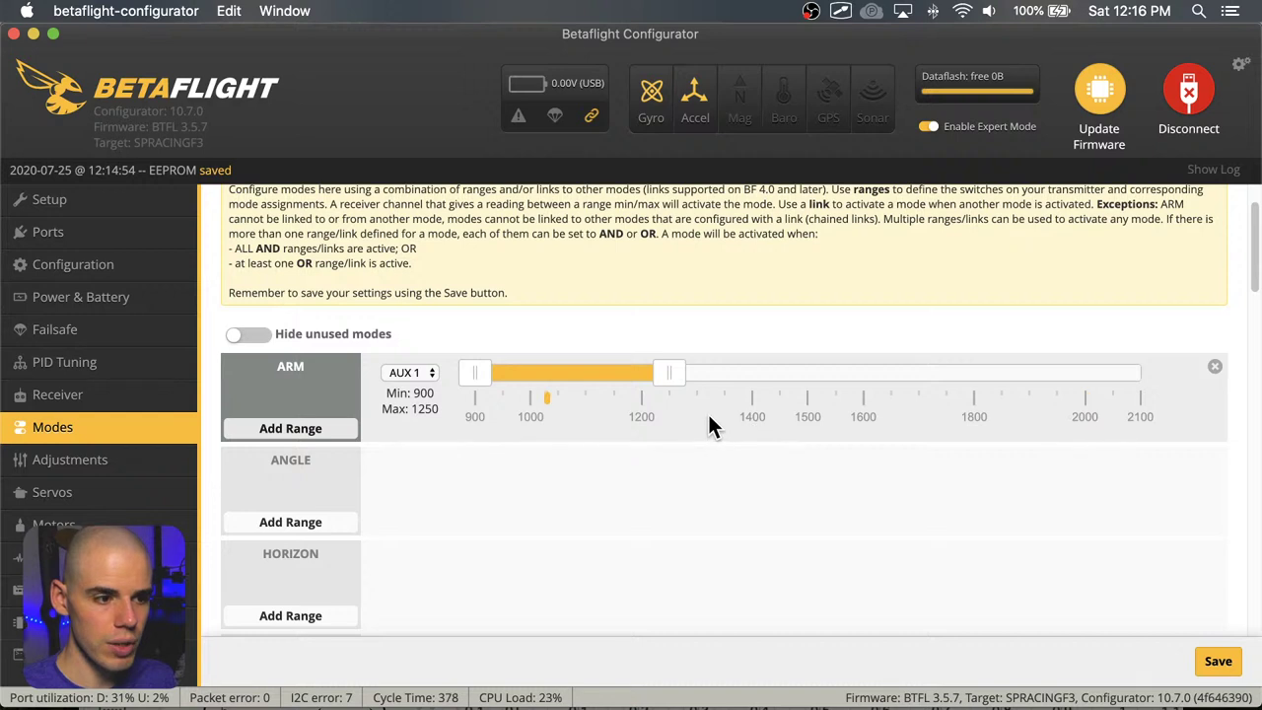
Add a range to the ANGLE mode on AUX 3 and move it to span 1850 to 2100
scroll(473, 444, down, 1)
scroll(476, 446, down, 1)
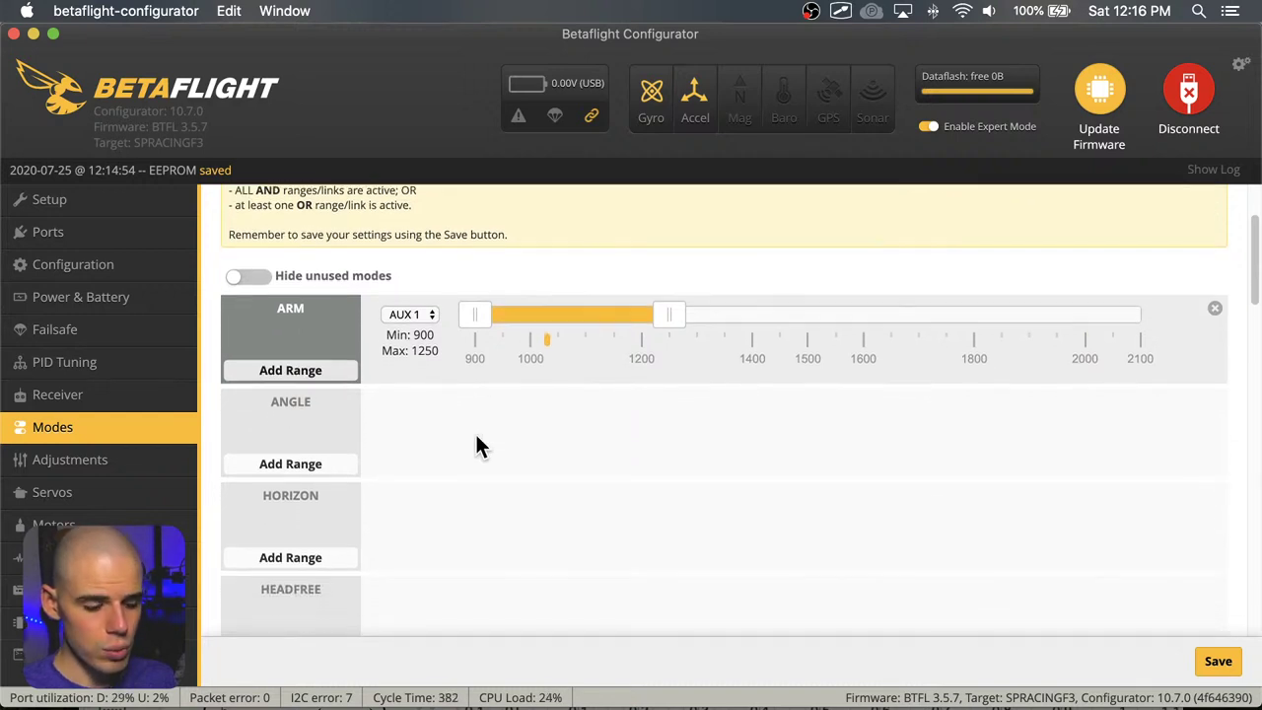
click(320, 472)
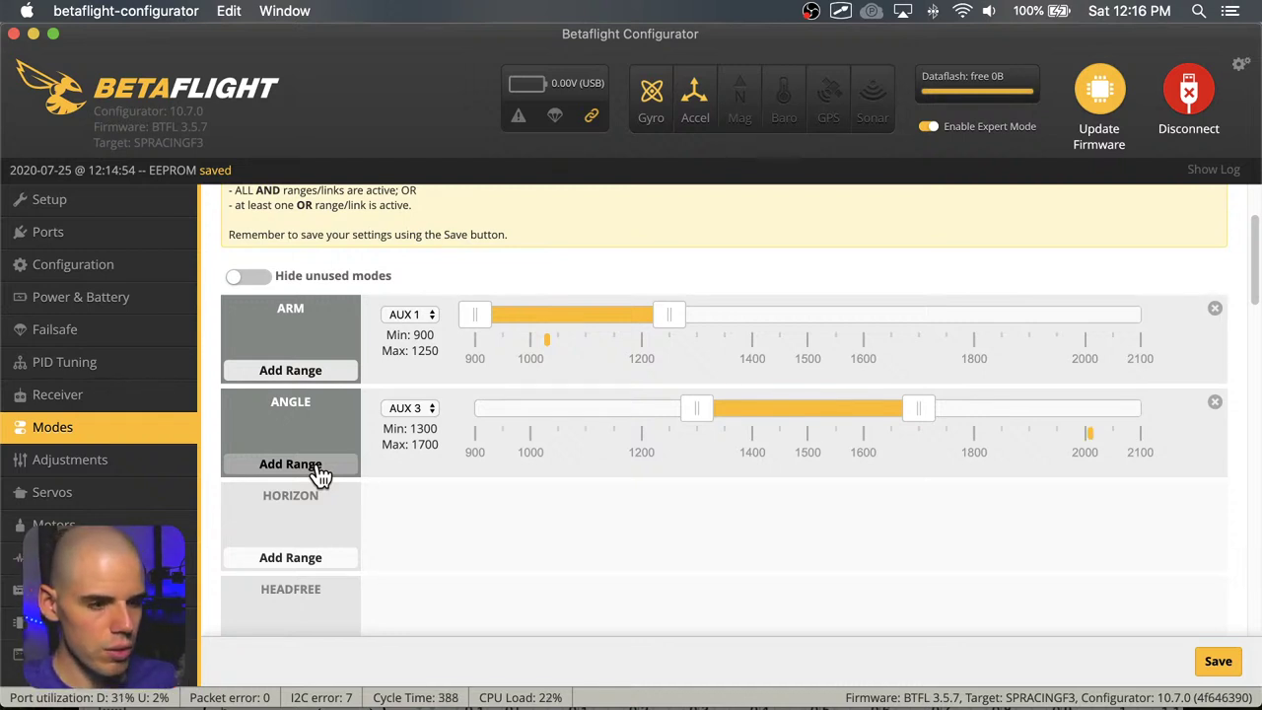
click(436, 407)
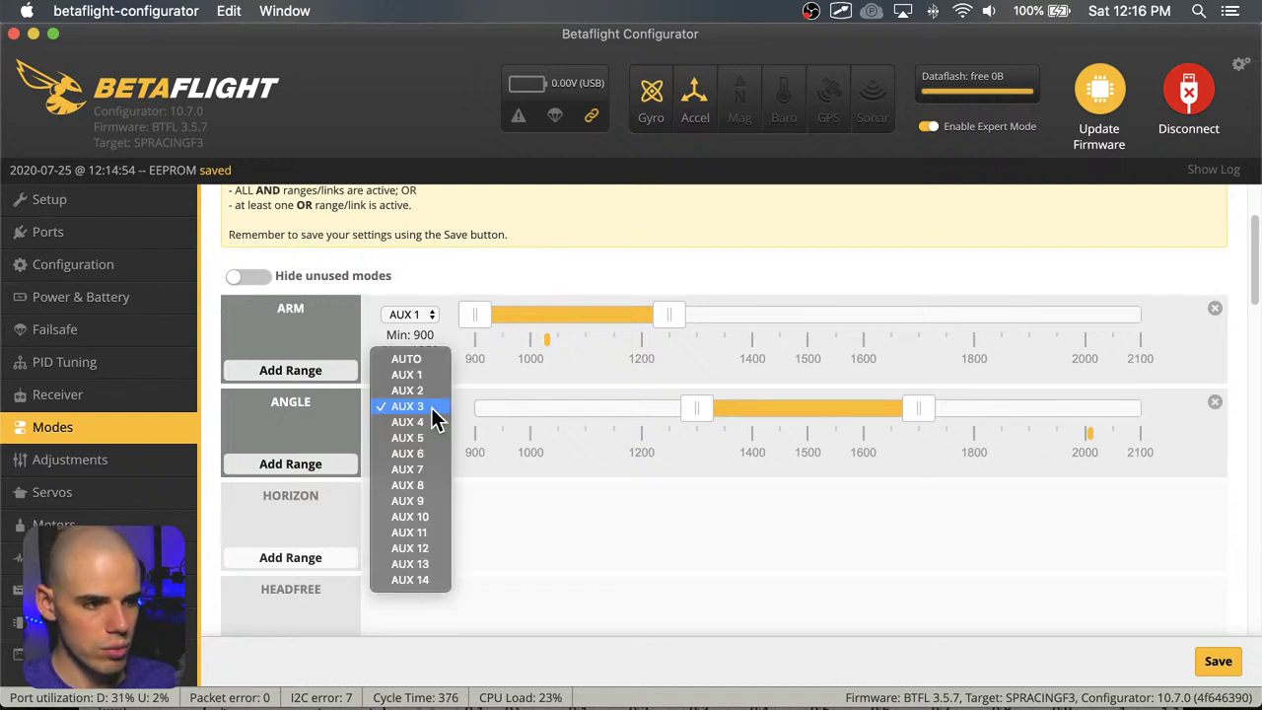
click(431, 407)
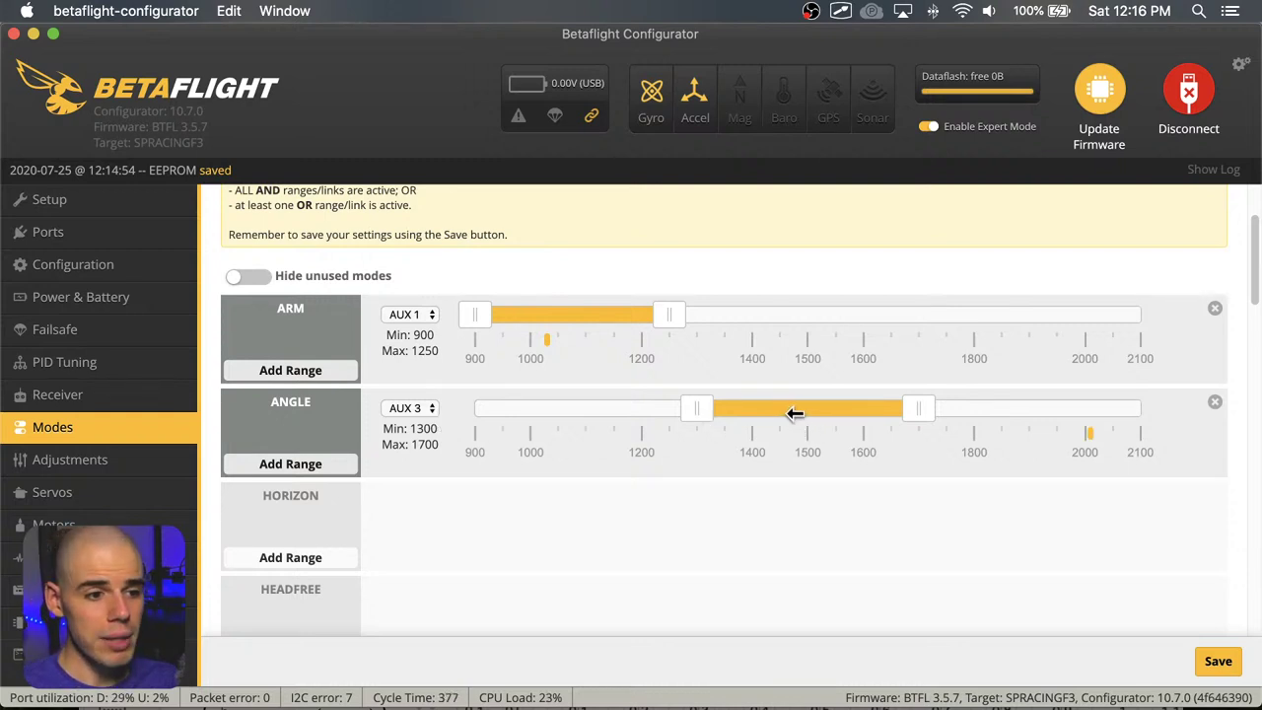
drag(792, 412, 1006, 412)
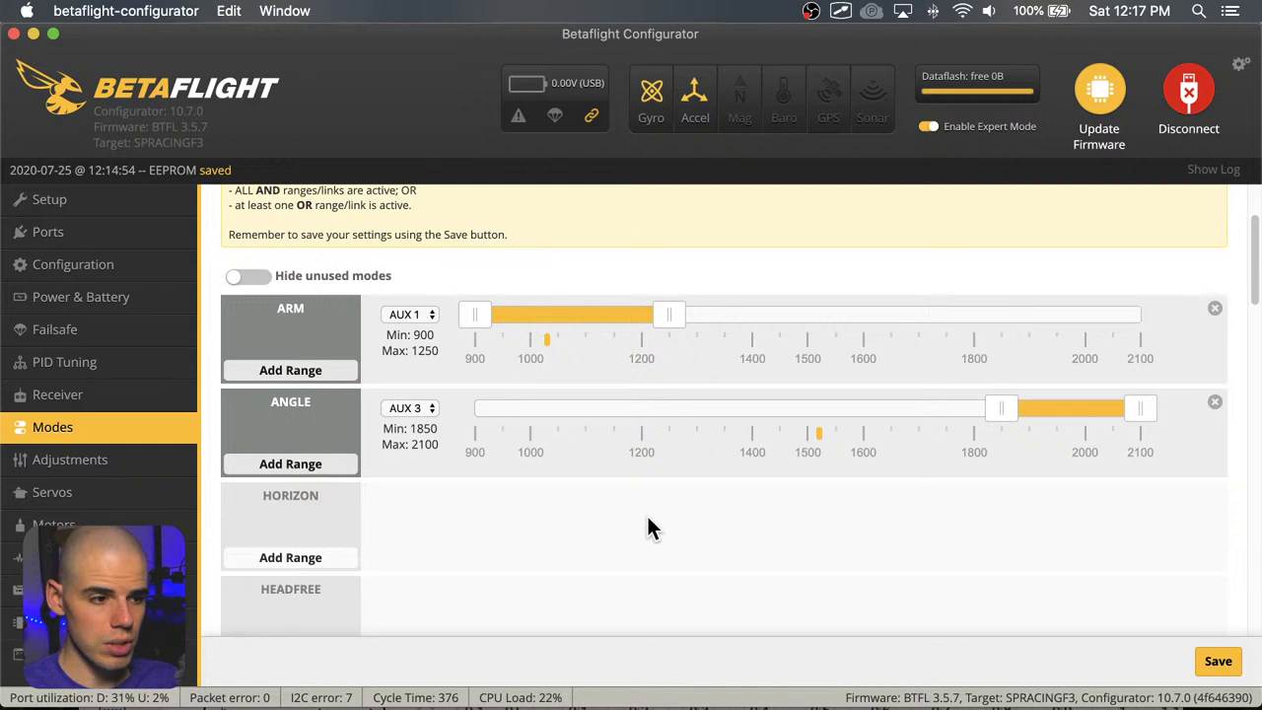
Add a range to AIR MODE, assign it to AUX 3 and make it span 900 to 1175
scroll(648, 523, down, 7)
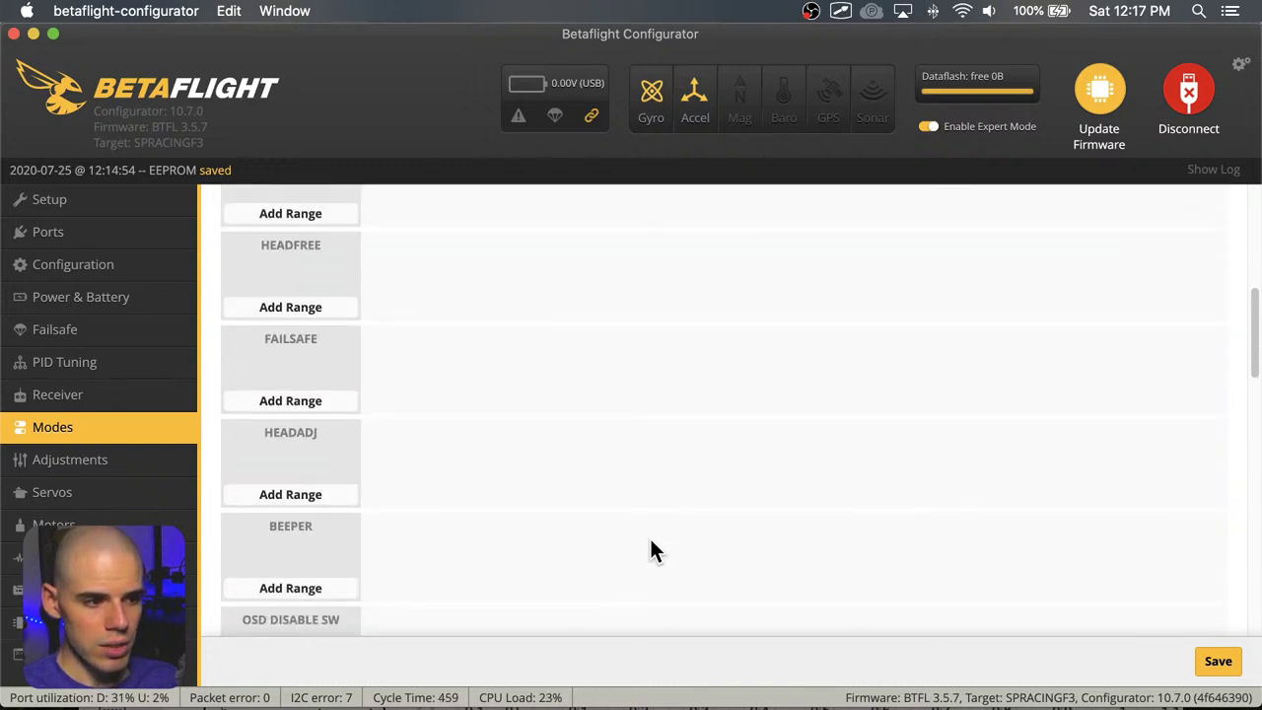
scroll(651, 551, down, 4)
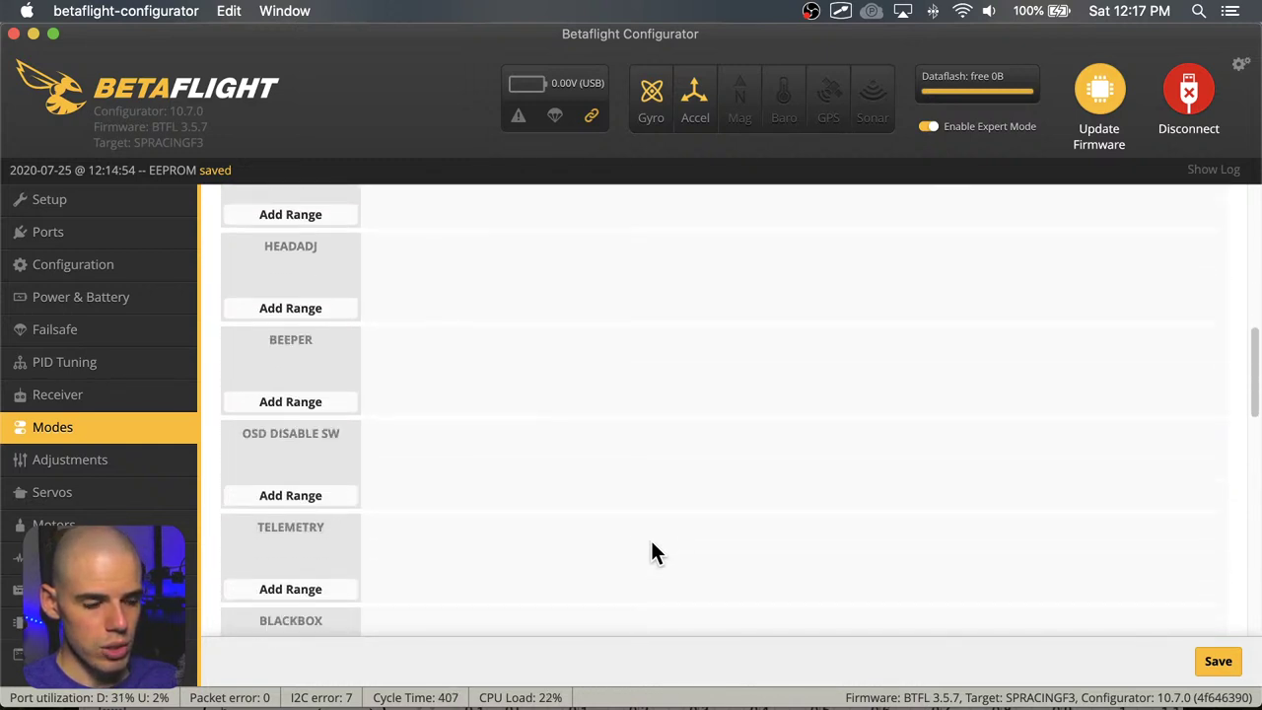
scroll(652, 552, down, 6)
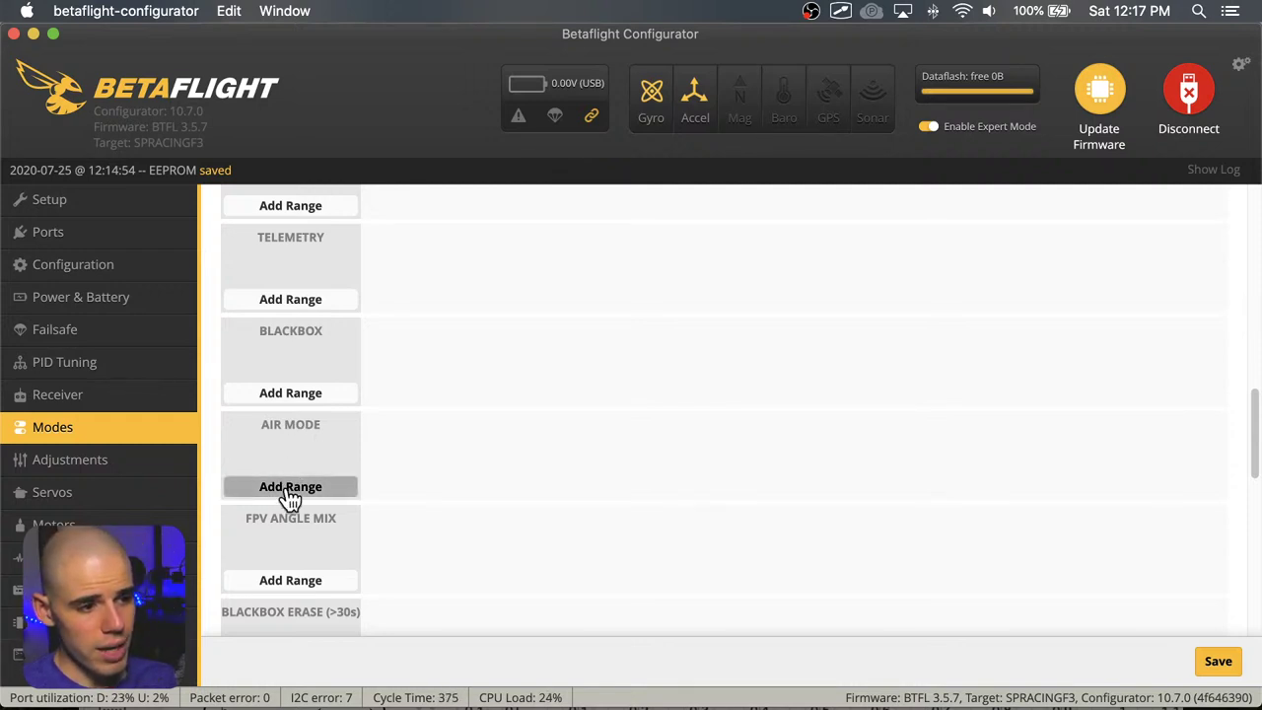
click(290, 487)
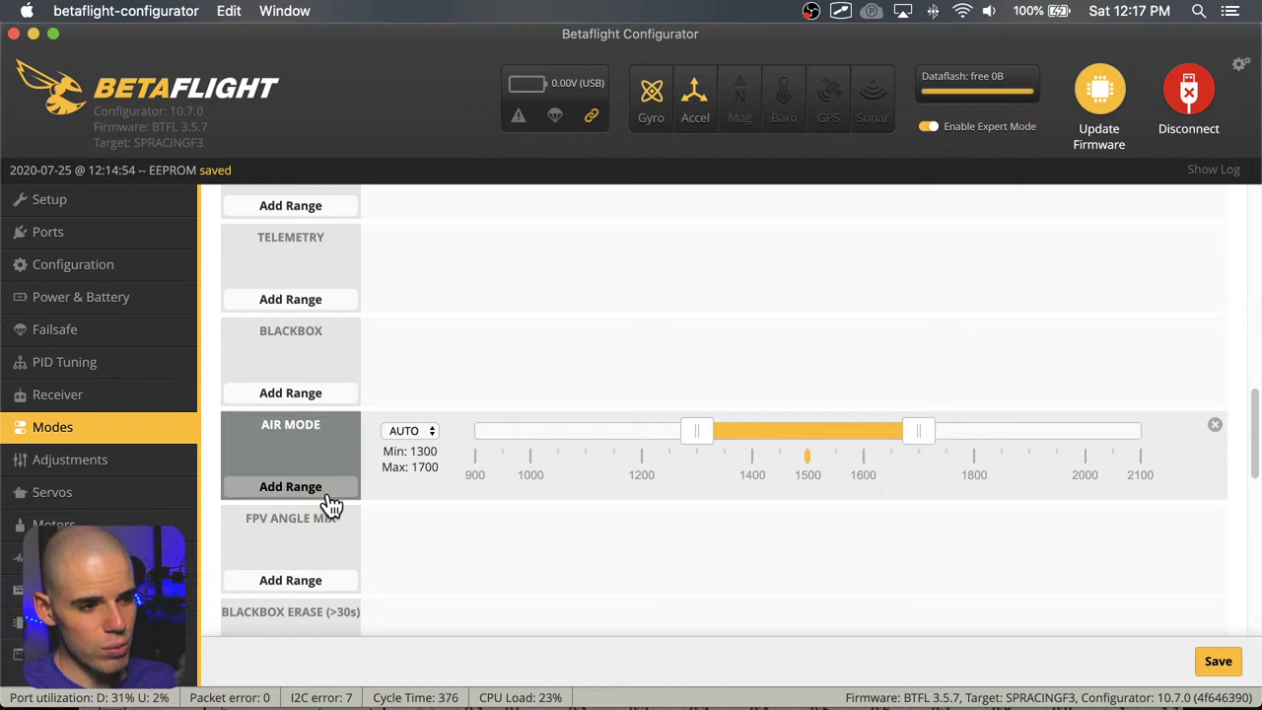
click(434, 434)
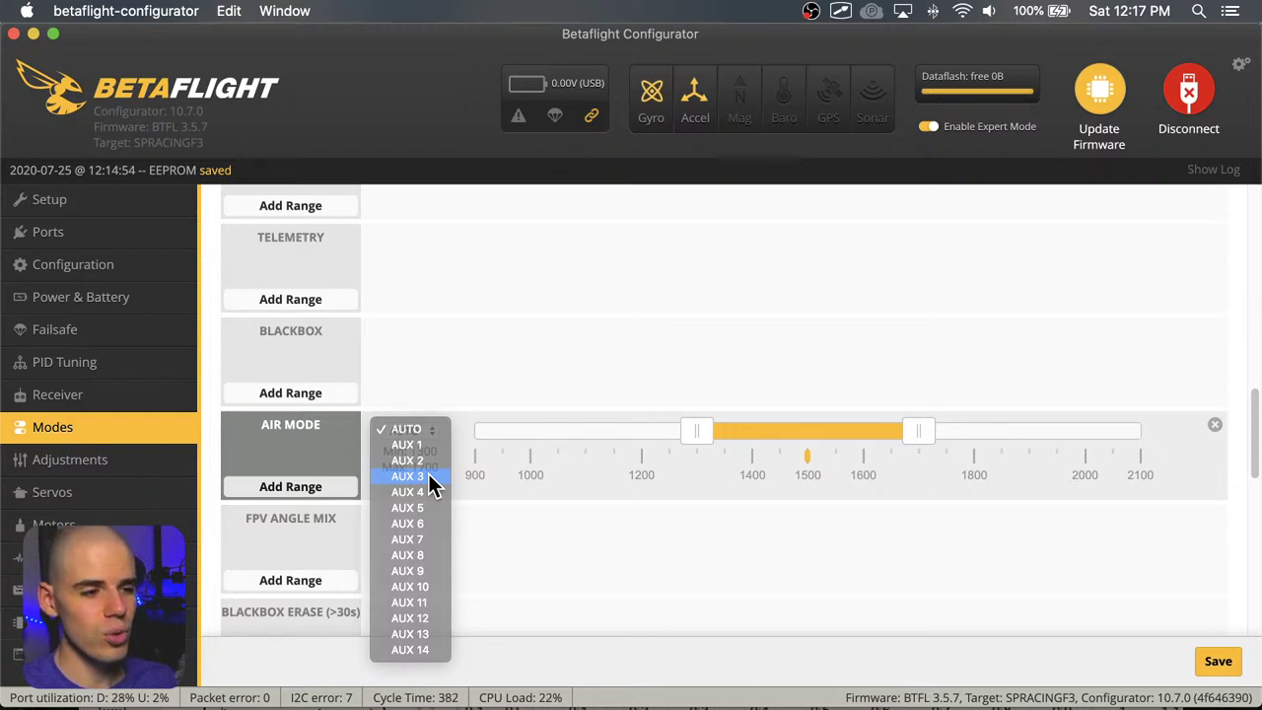
click(430, 477)
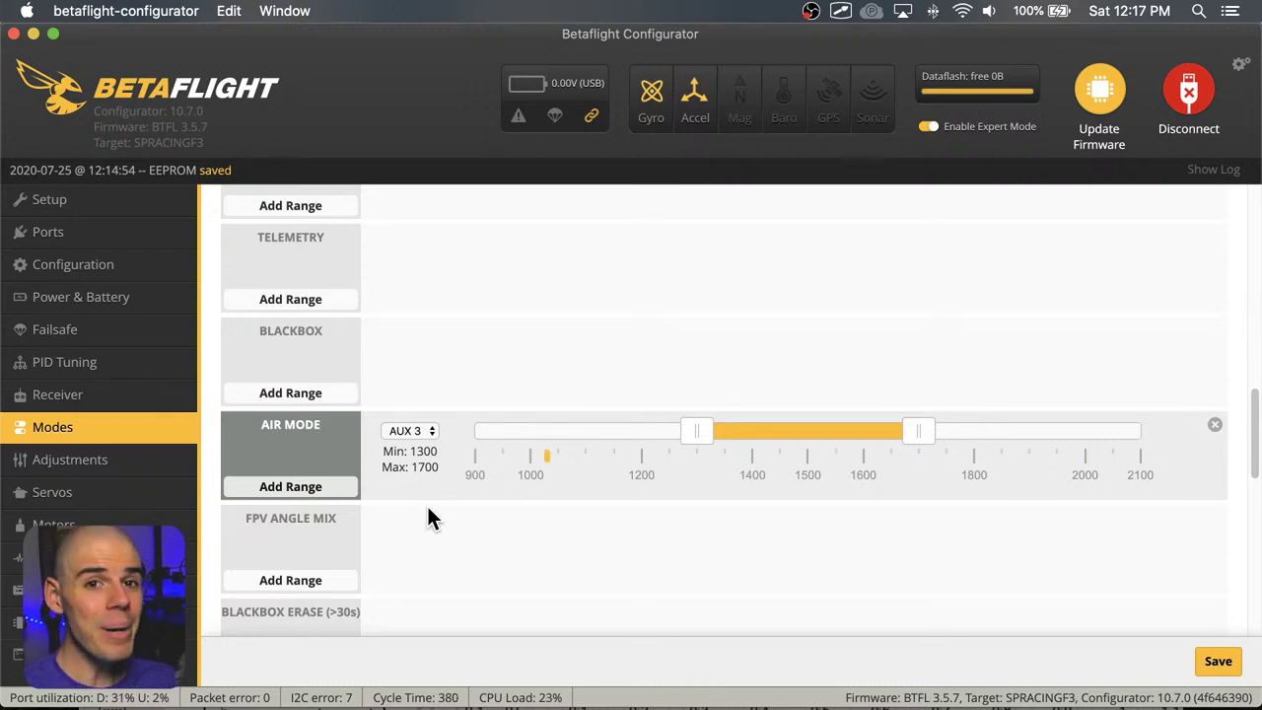
drag(865, 432, 627, 432)
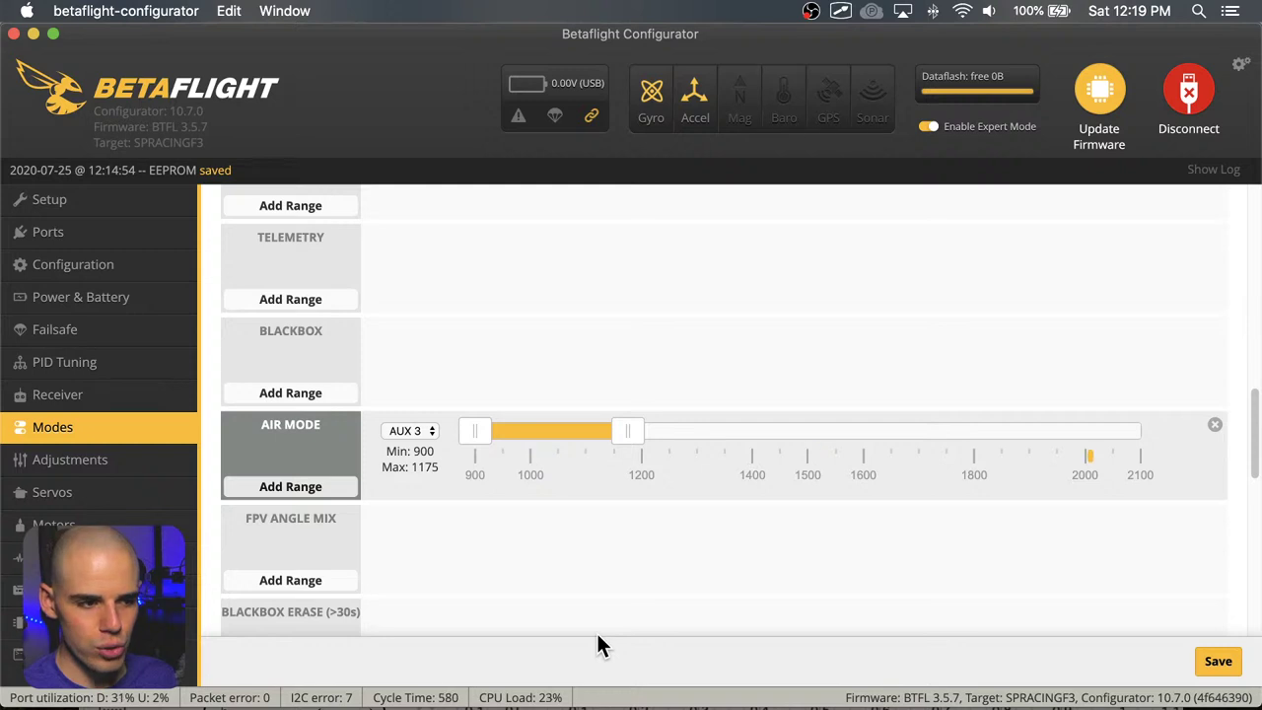
Add a range to the ACRO TRAINER mode on AUX 4 and make it span 900 to 1200
scroll(647, 483, down, 3)
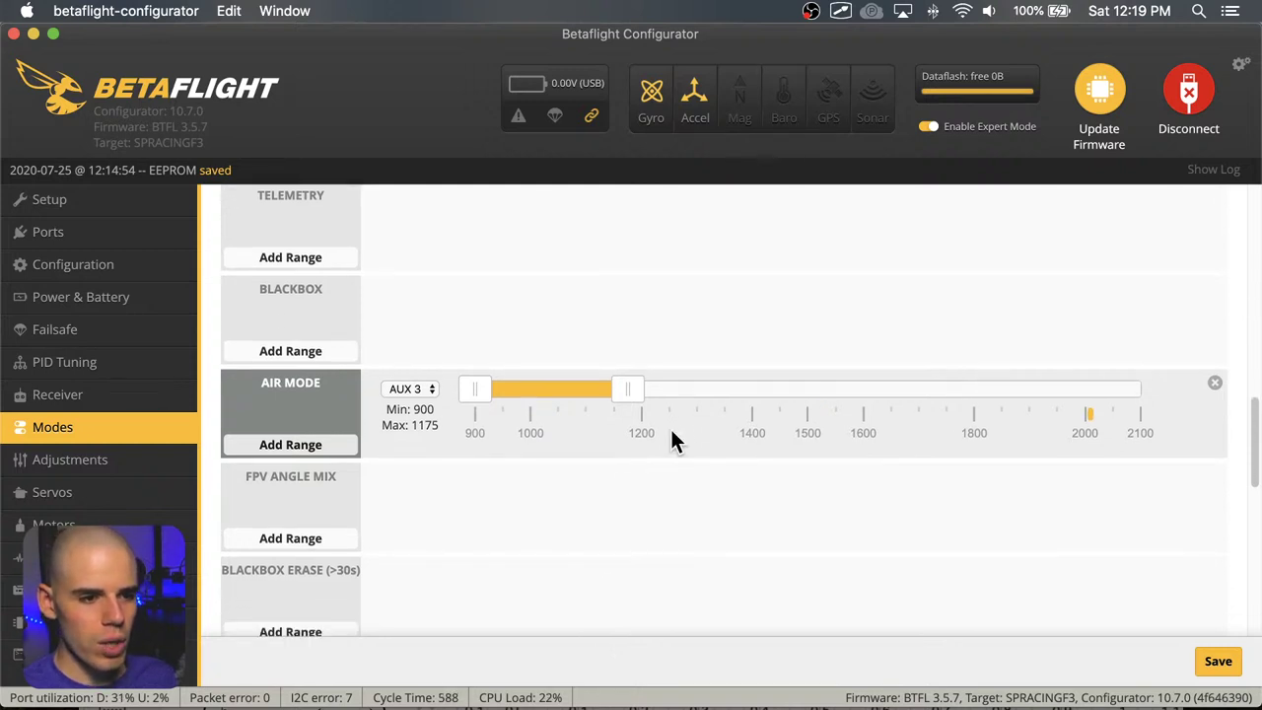
scroll(563, 424, down, 10)
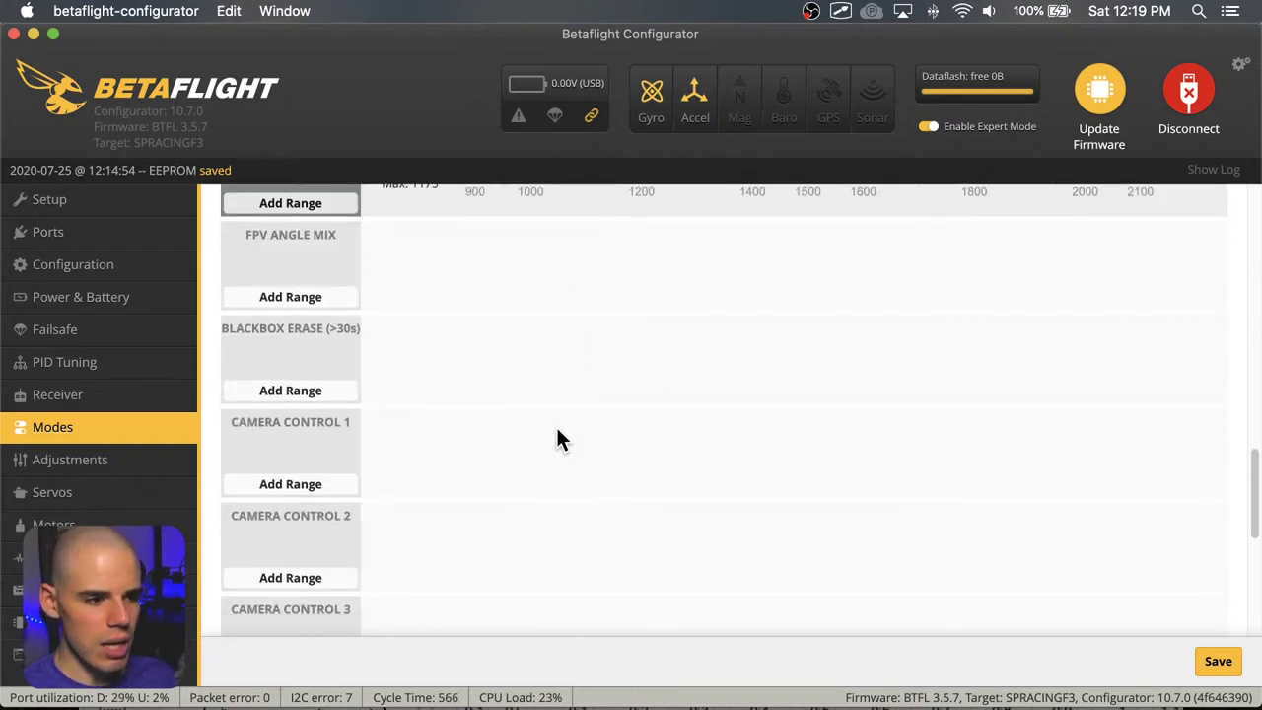
scroll(553, 434, down, 4)
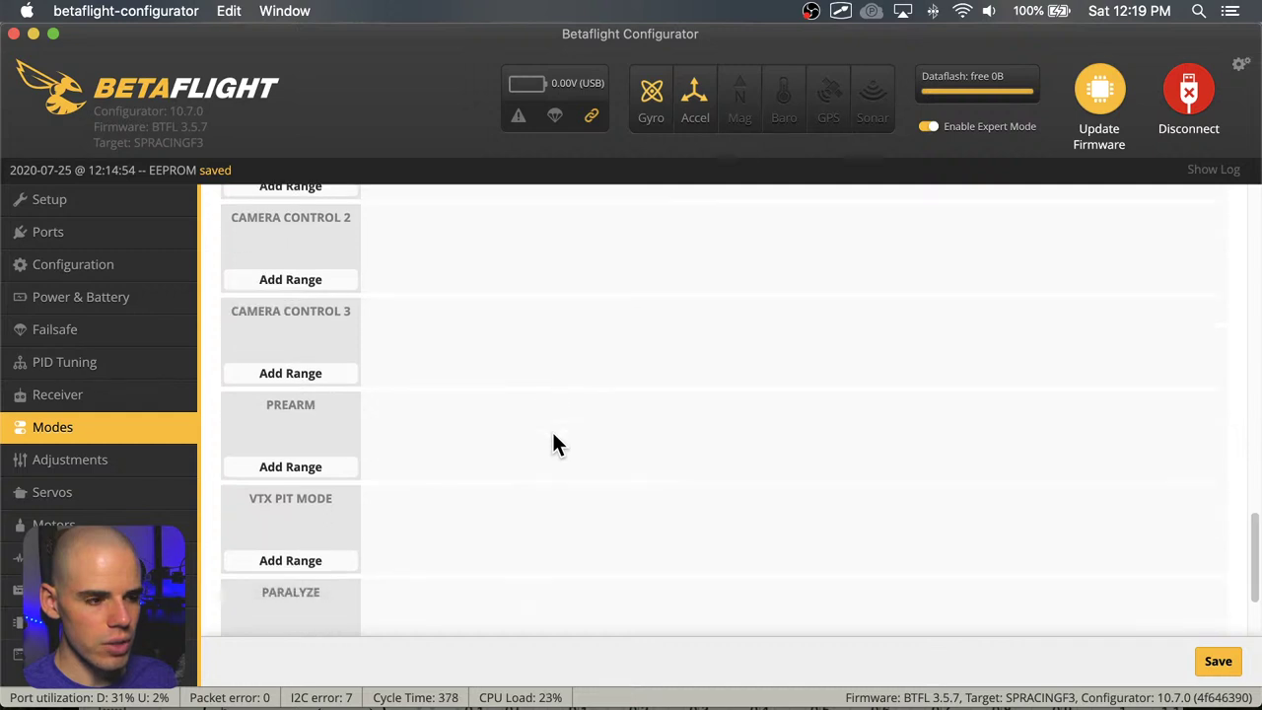
scroll(553, 444, down, 1)
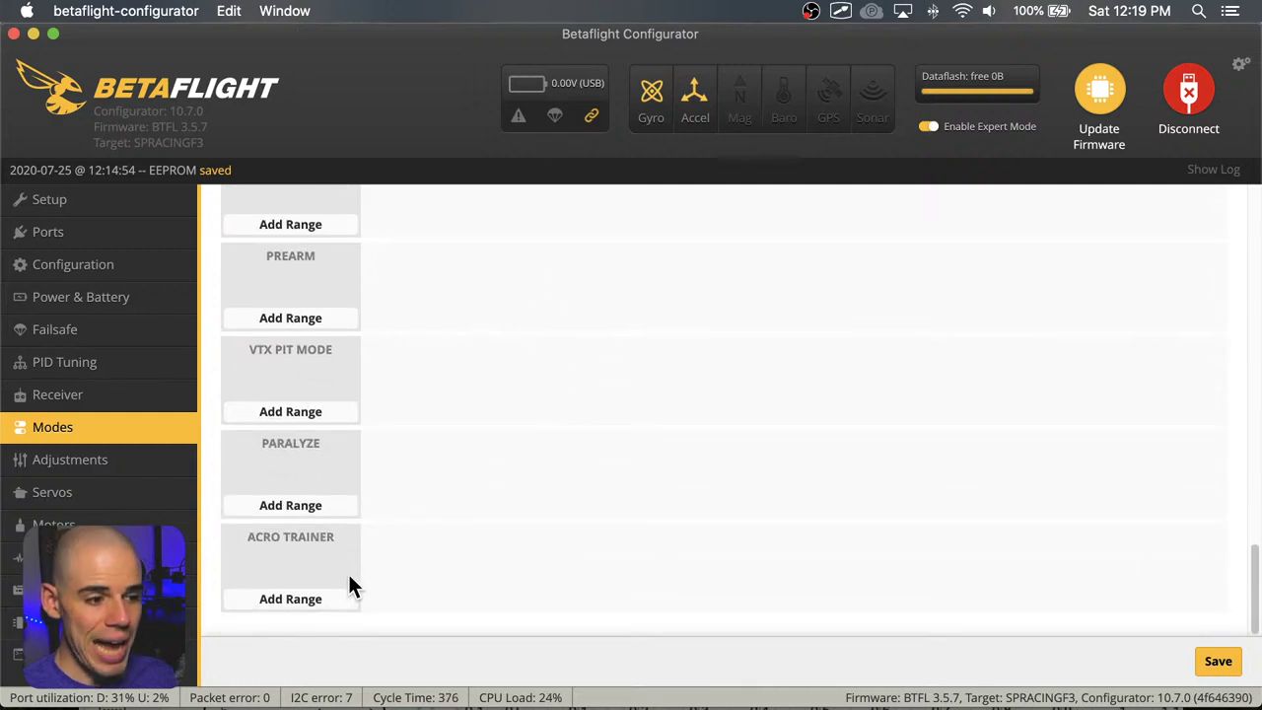
click(306, 603)
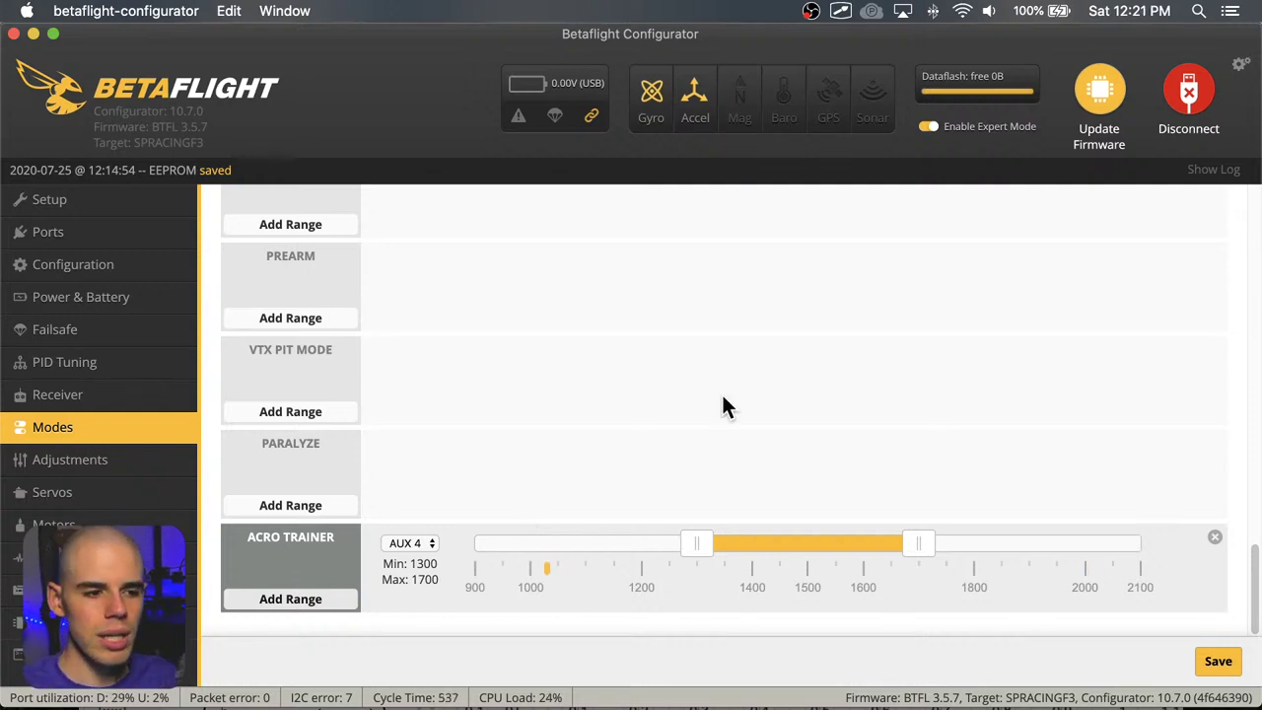
drag(839, 545, 578, 561)
drag(687, 546, 642, 548)
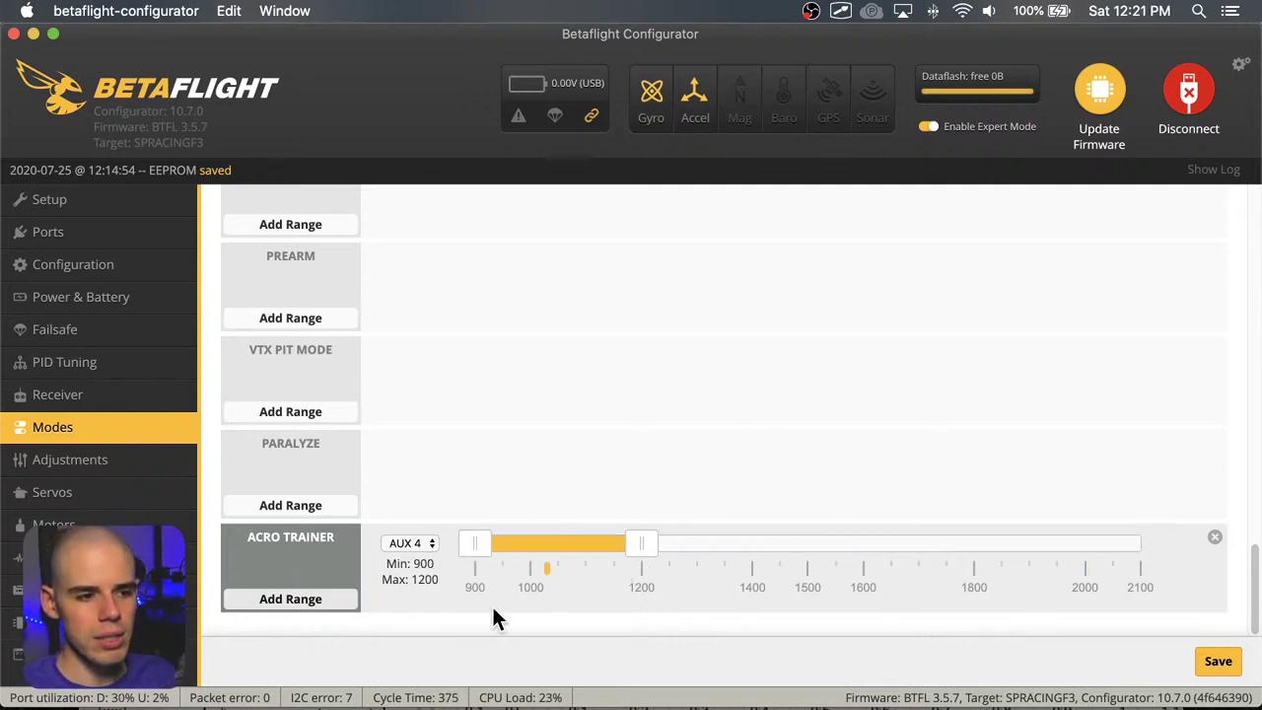
Switch the ACRO TRAINER range's channel to AUTO and back to AUX 4
click(432, 544)
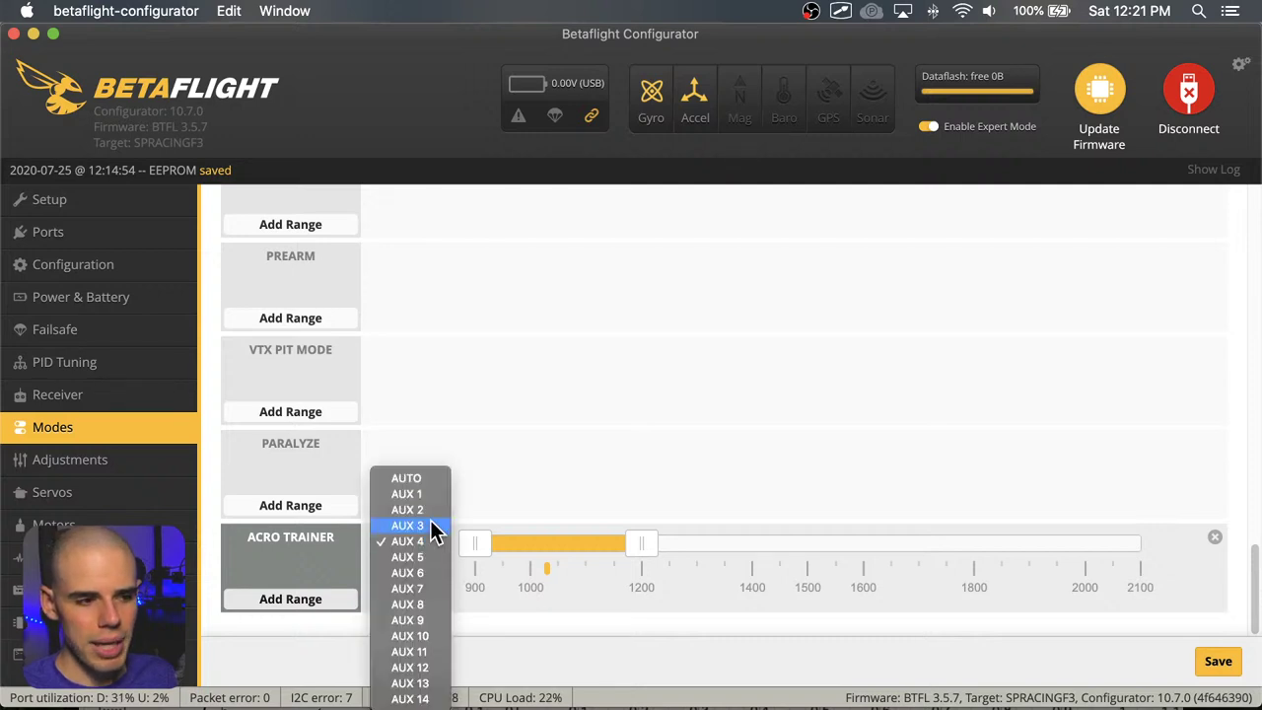
click(422, 479)
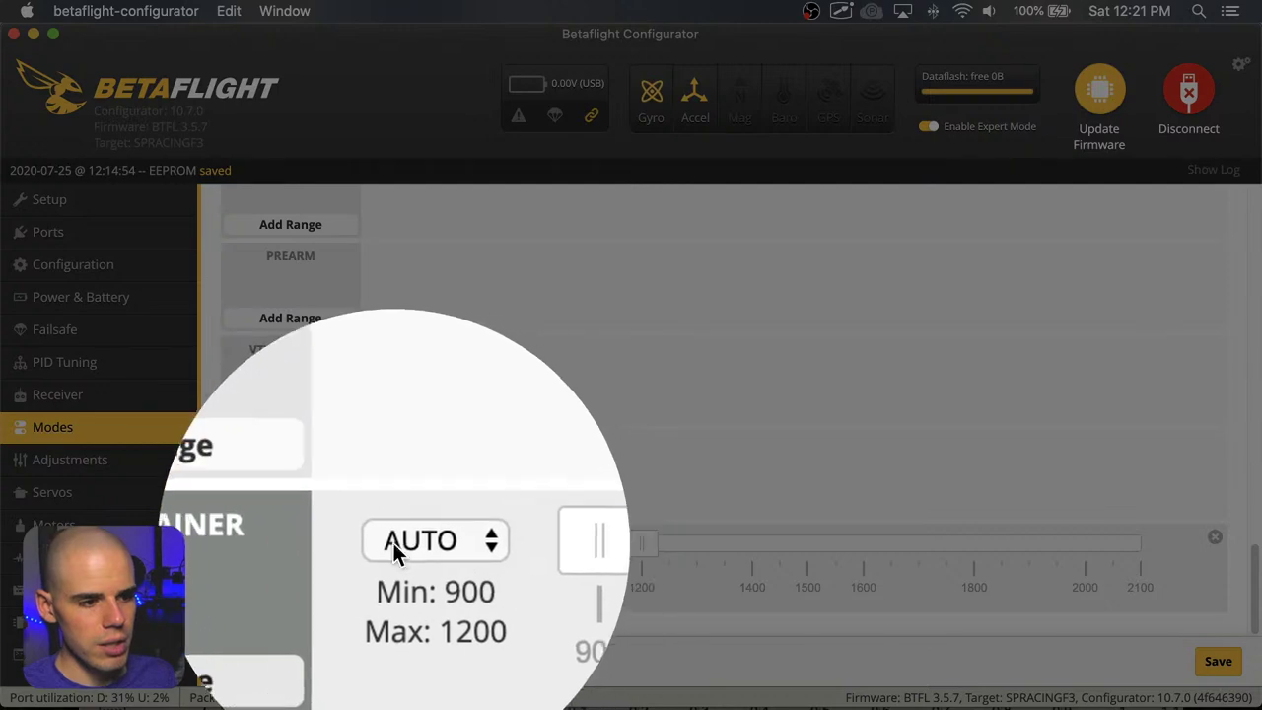
click(432, 545)
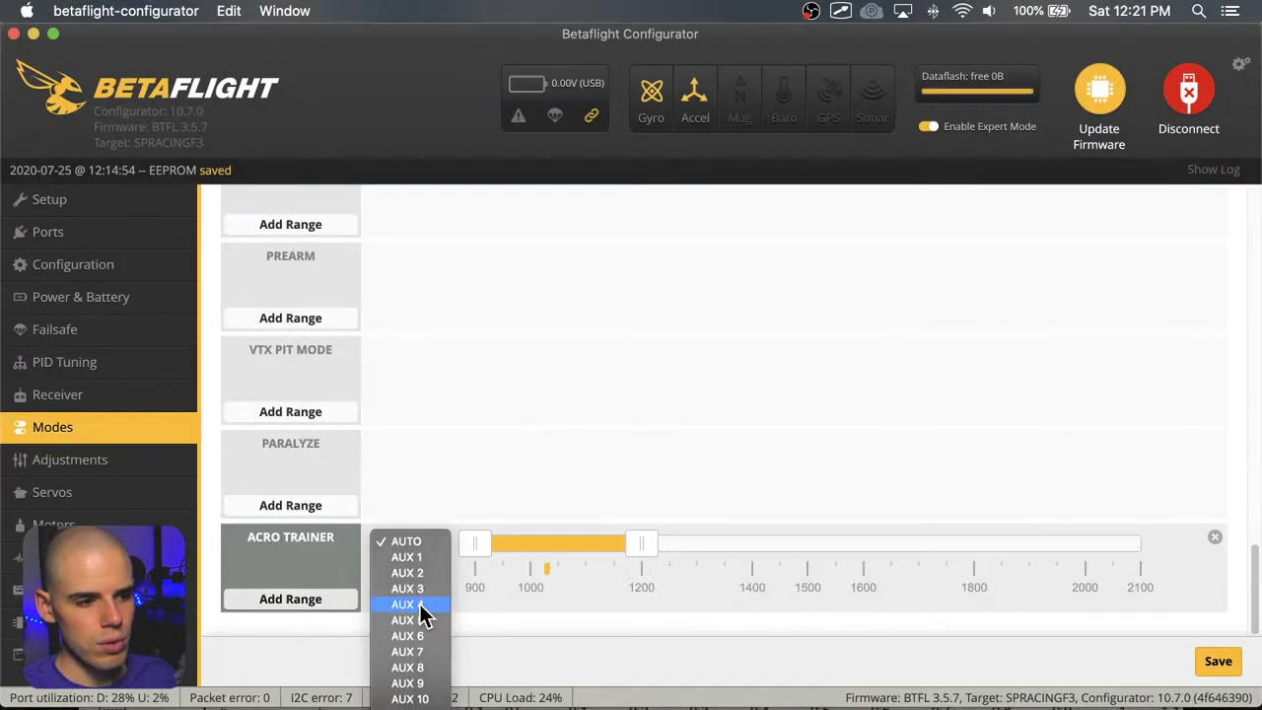
click(419, 603)
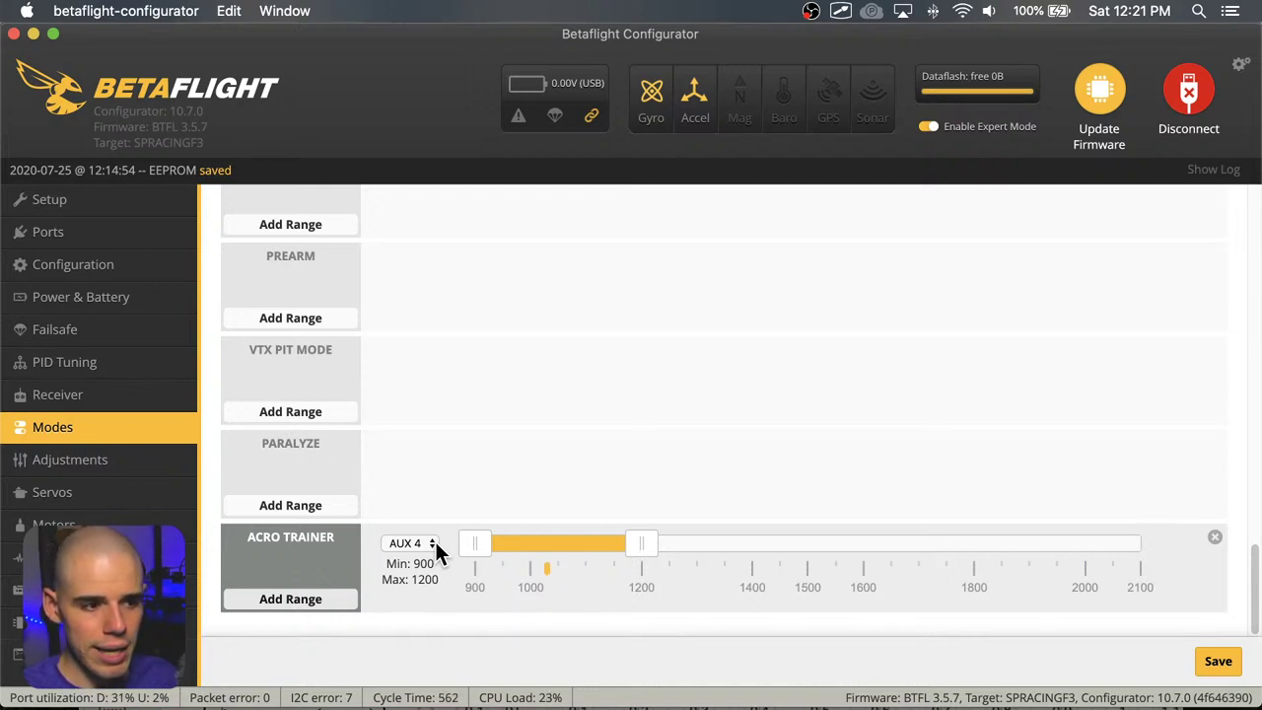
Add a range to the BEEPER mode, assign it to AUX 5 and move it to span 1700 to 2100
scroll(688, 493, up, 5)
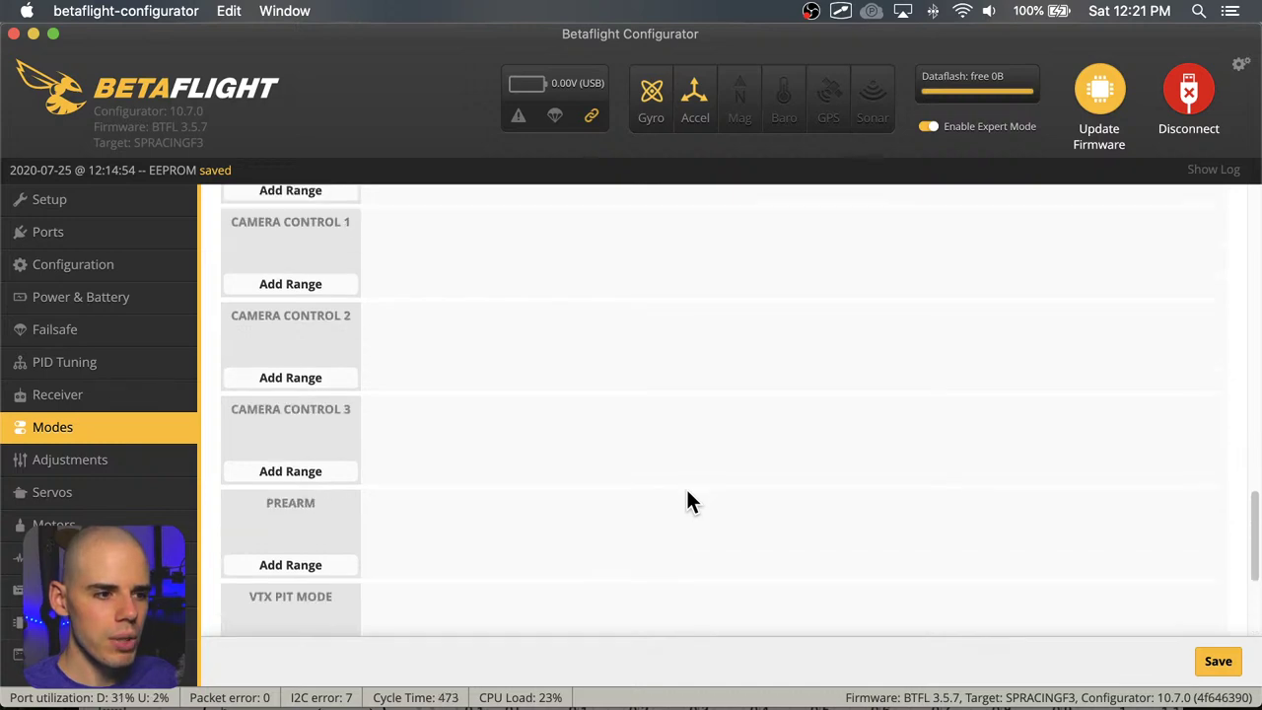
scroll(687, 493, up, 6)
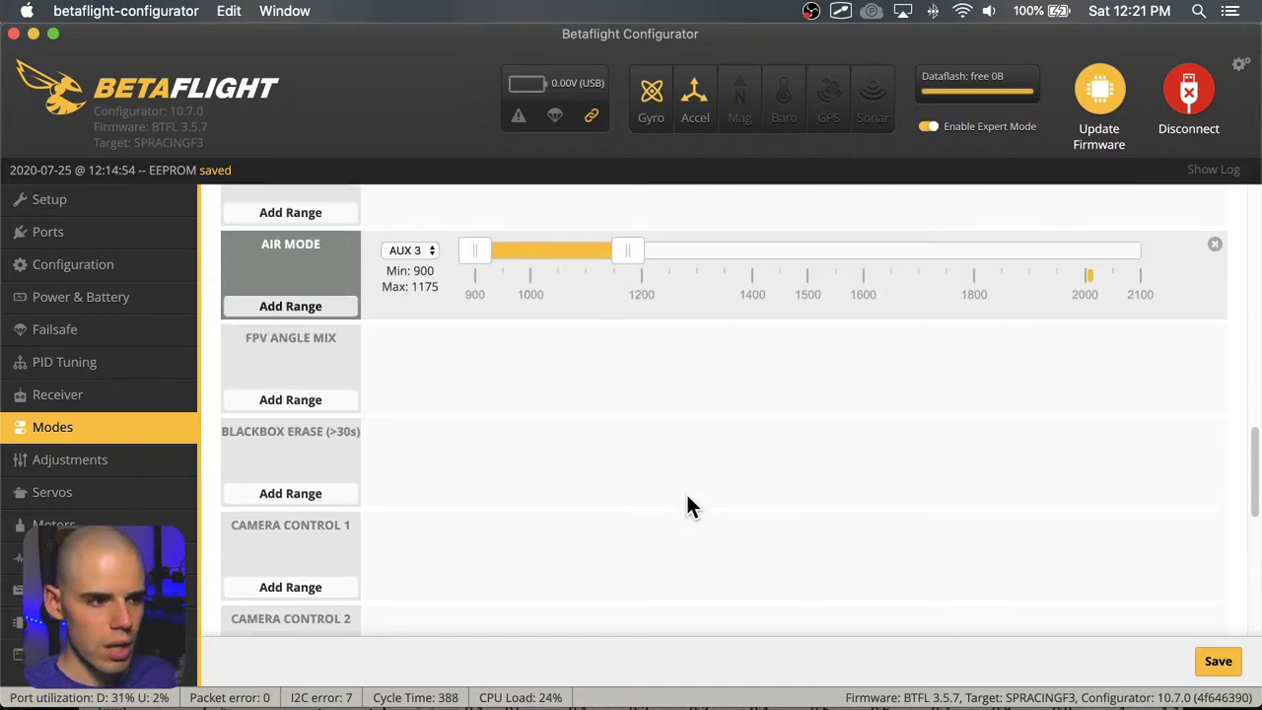
scroll(687, 501, up, 8)
scroll(431, 443, down, 3)
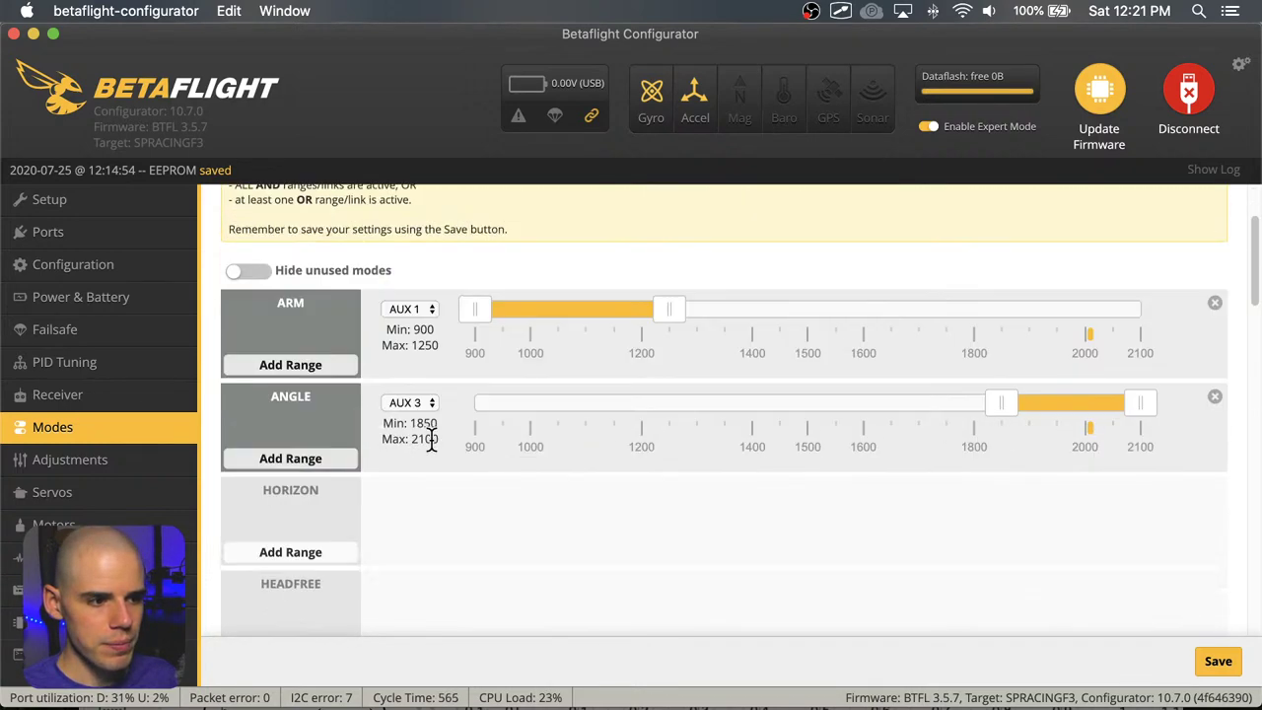
scroll(431, 443, down, 6)
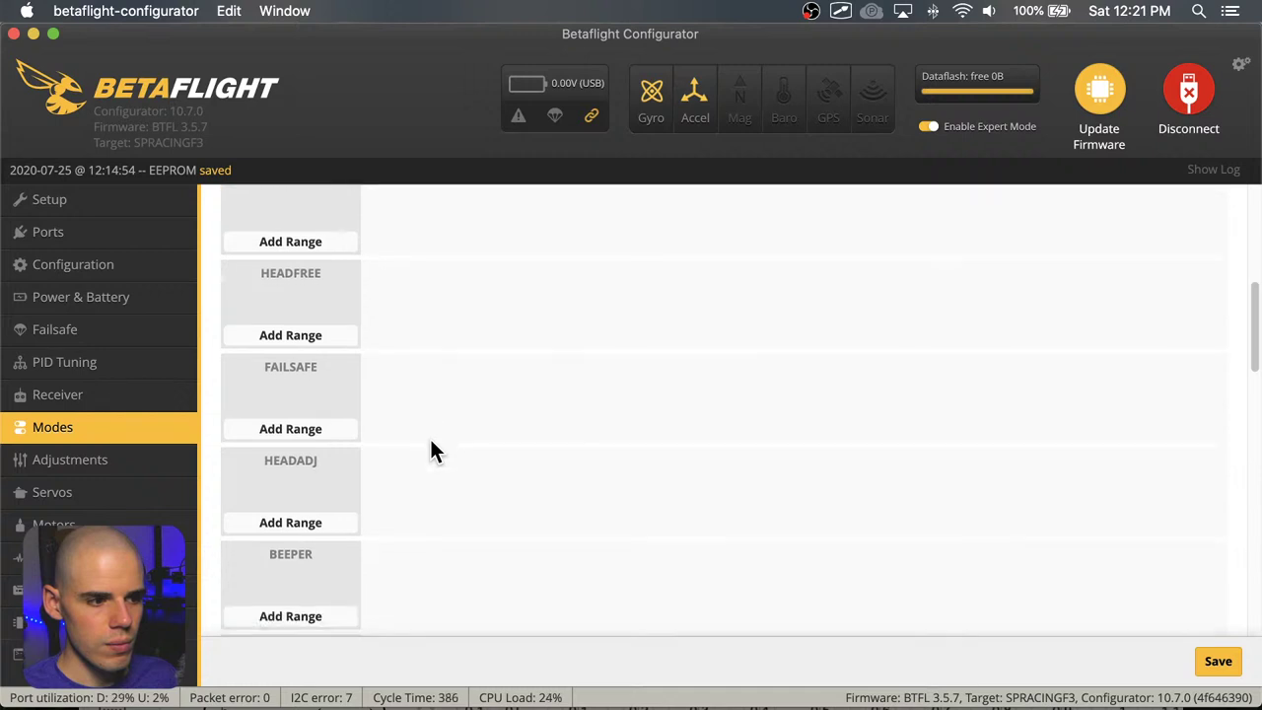
scroll(431, 444, down, 4)
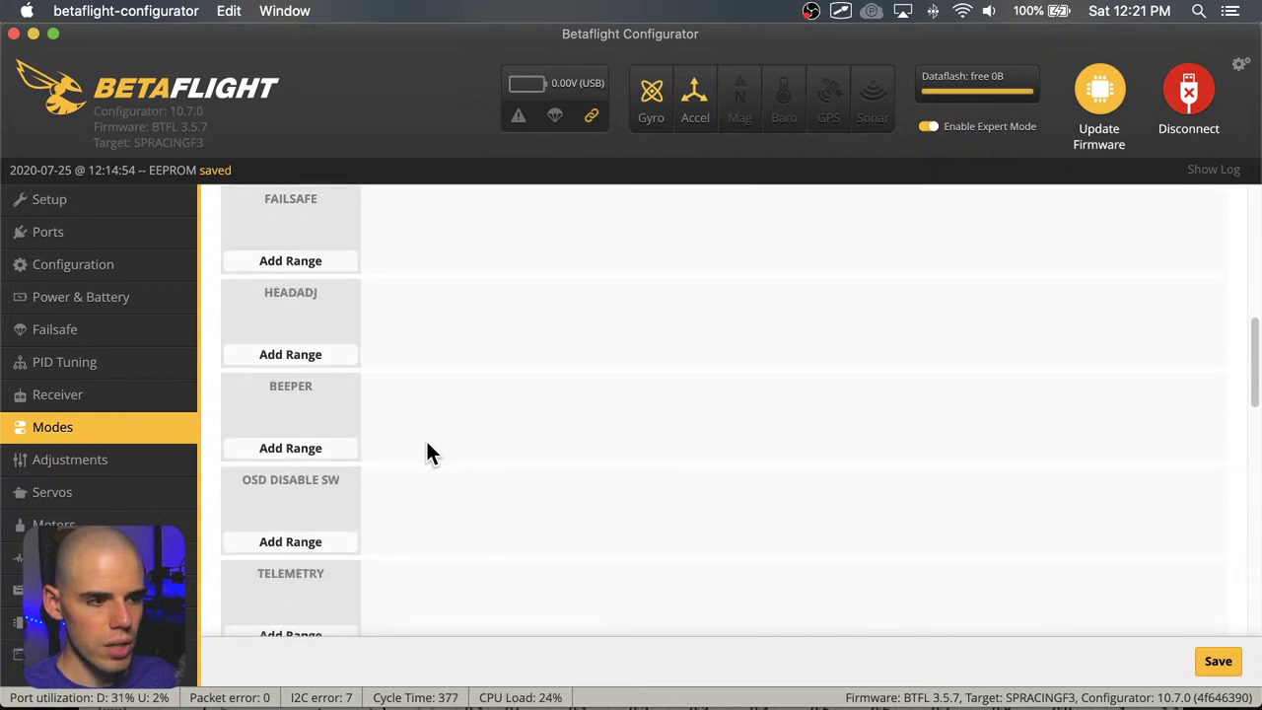
click(322, 448)
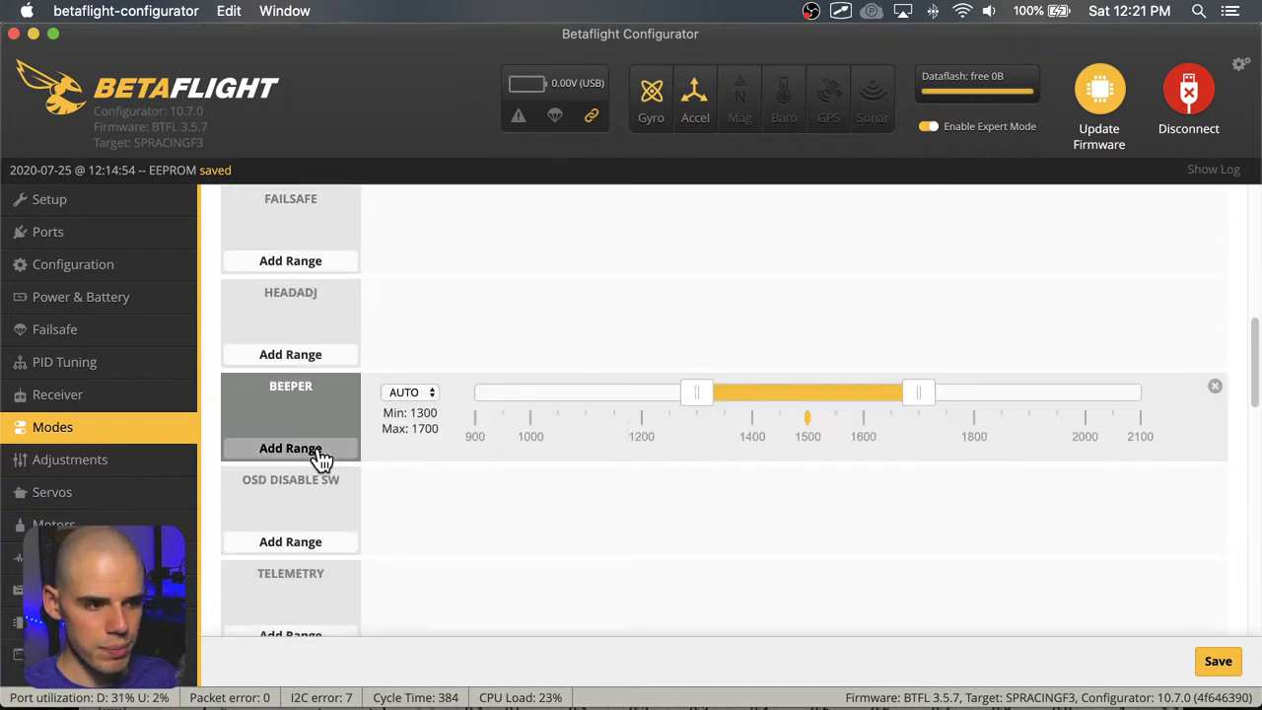
click(431, 399)
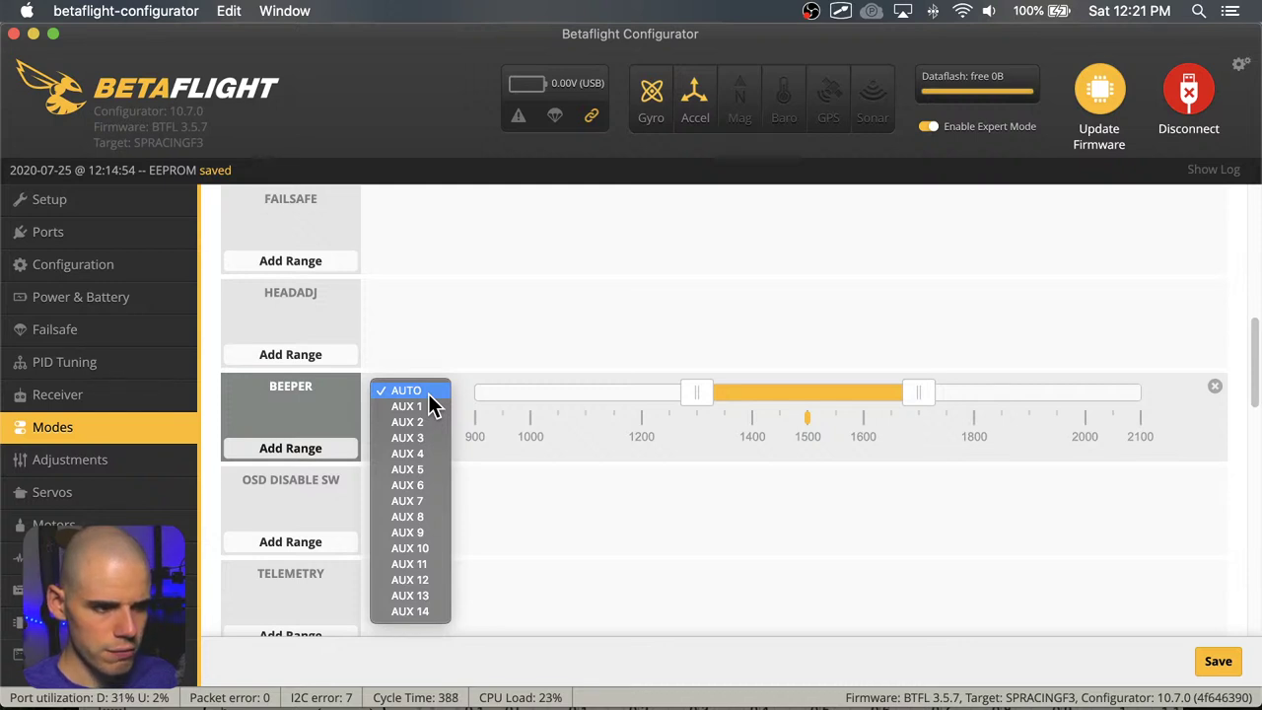
click(431, 470)
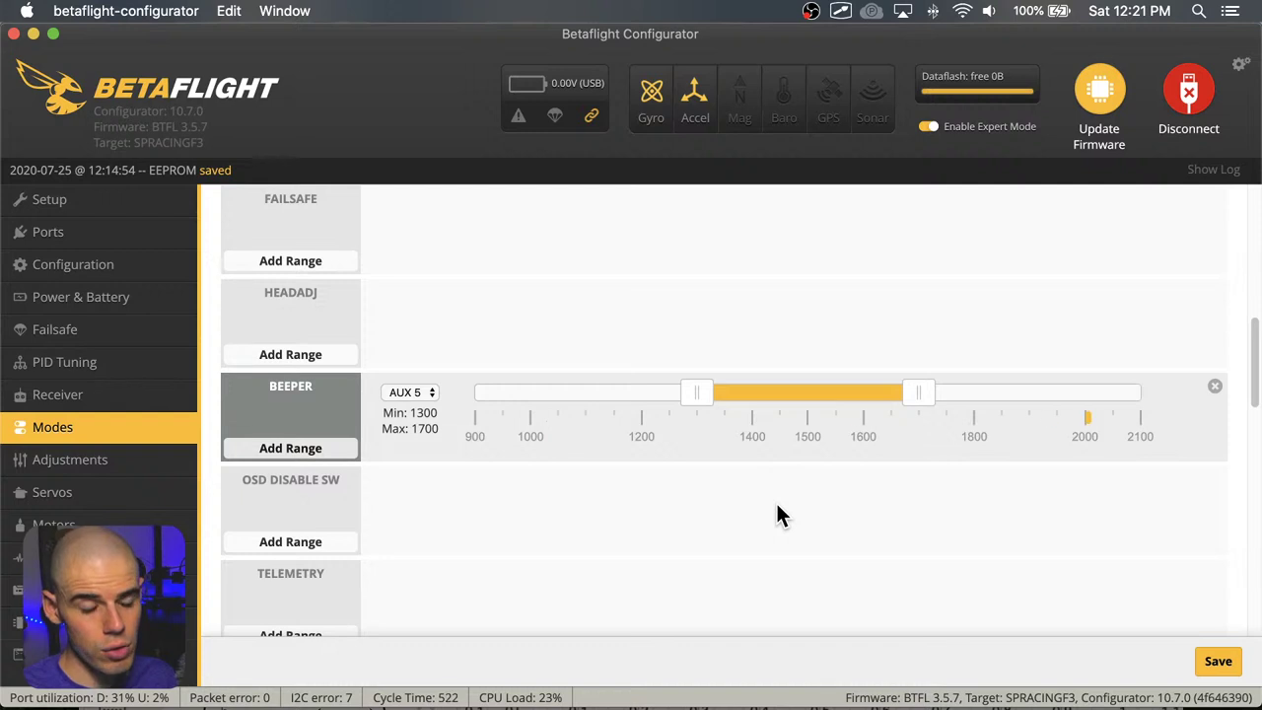
drag(808, 394, 1031, 405)
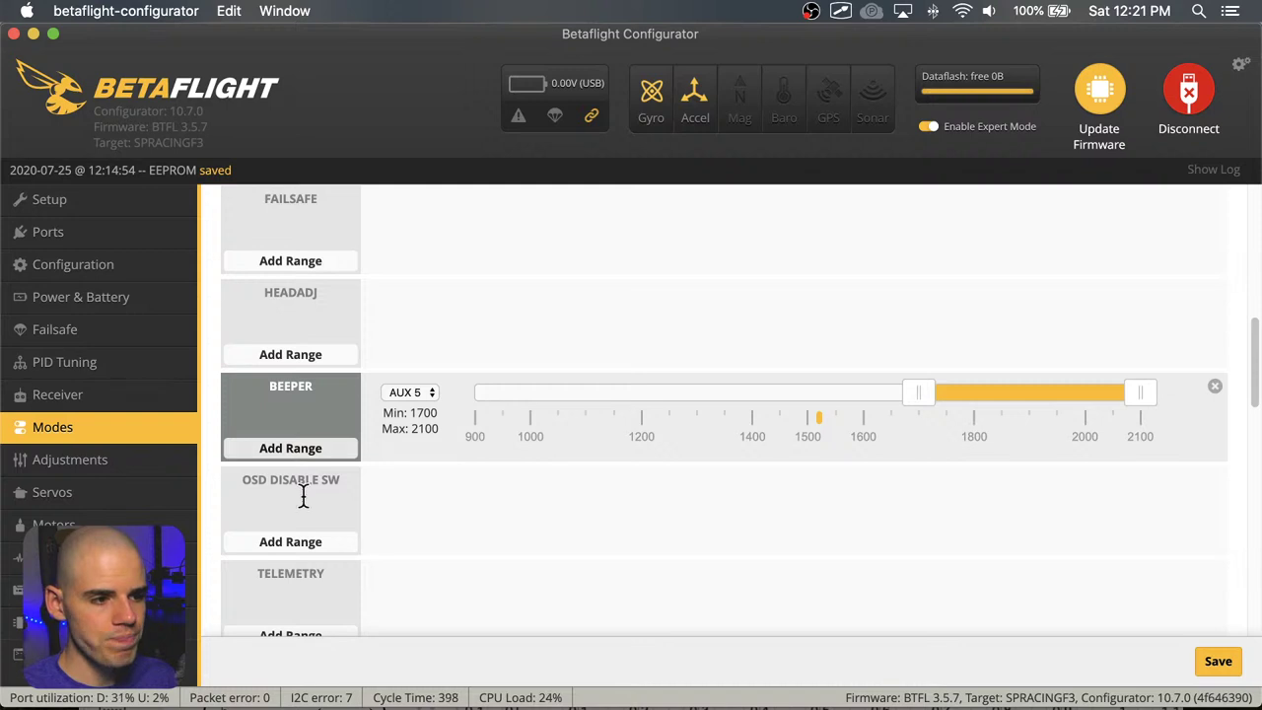
Review the full list of modes and their assigned ranges, and save the mode settings
scroll(304, 496, down, 3)
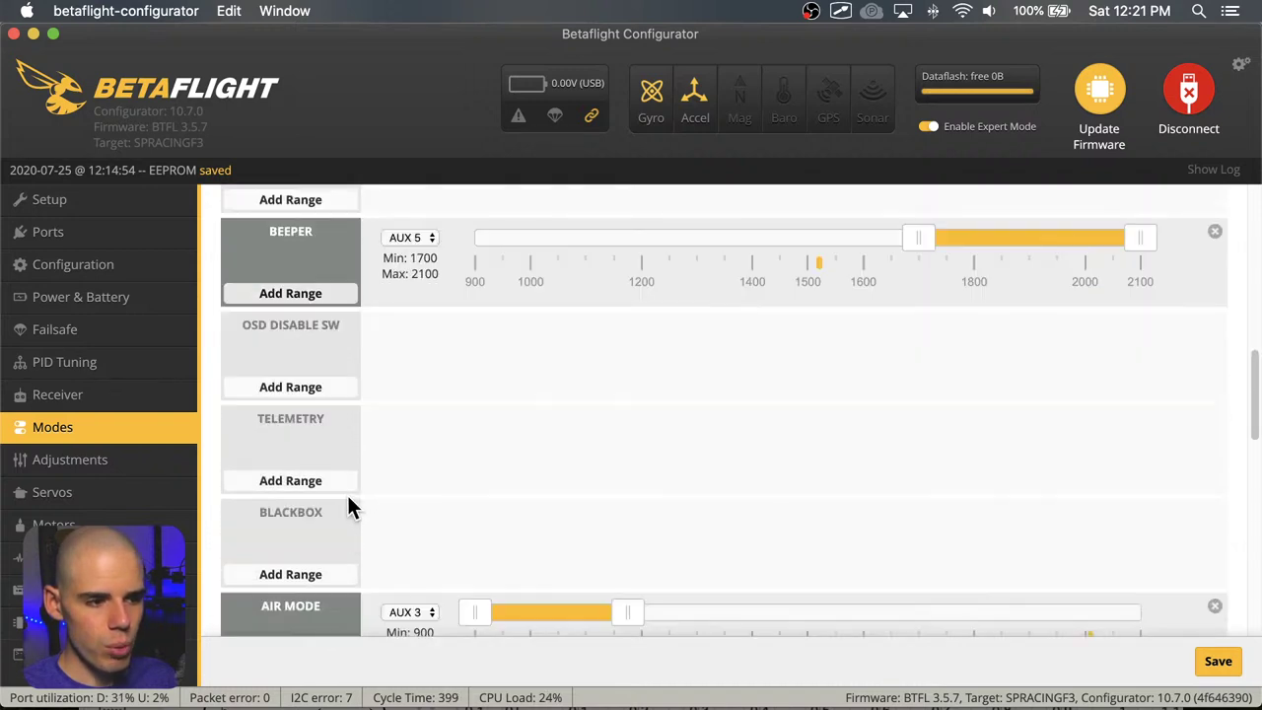
scroll(352, 508, down, 5)
scroll(352, 508, down, 3)
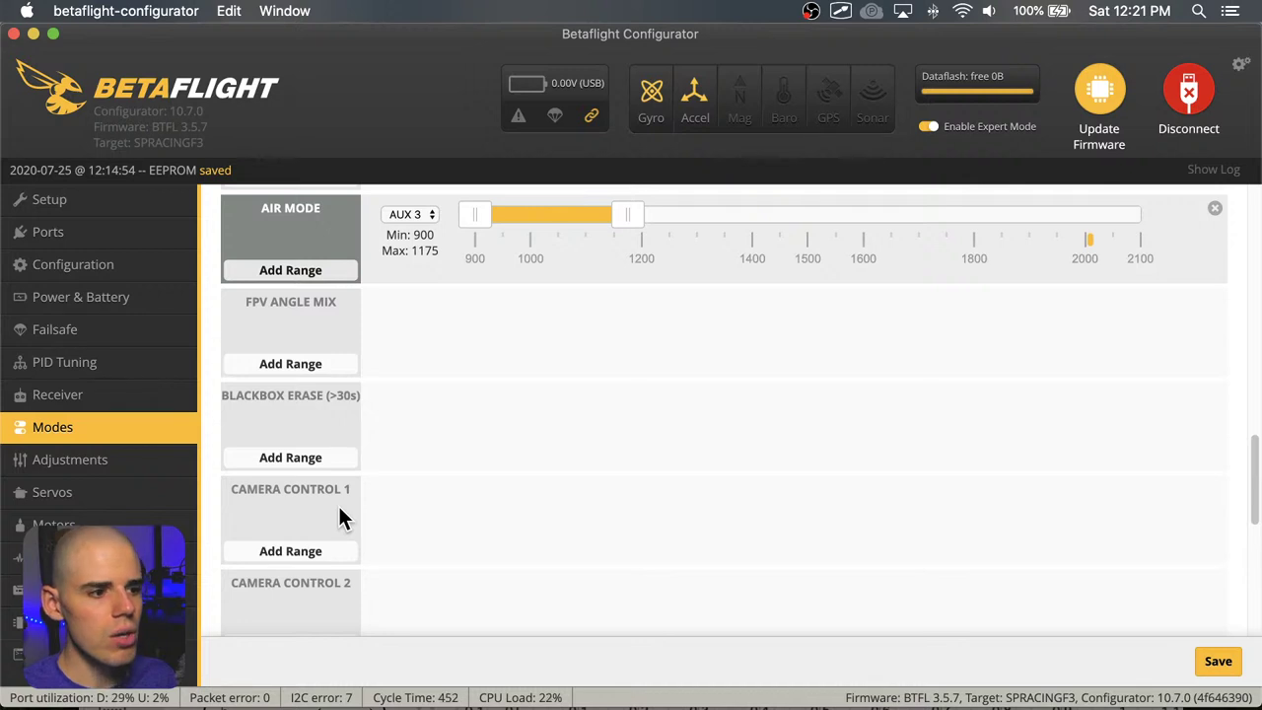
scroll(338, 507, down, 5)
scroll(337, 508, down, 2)
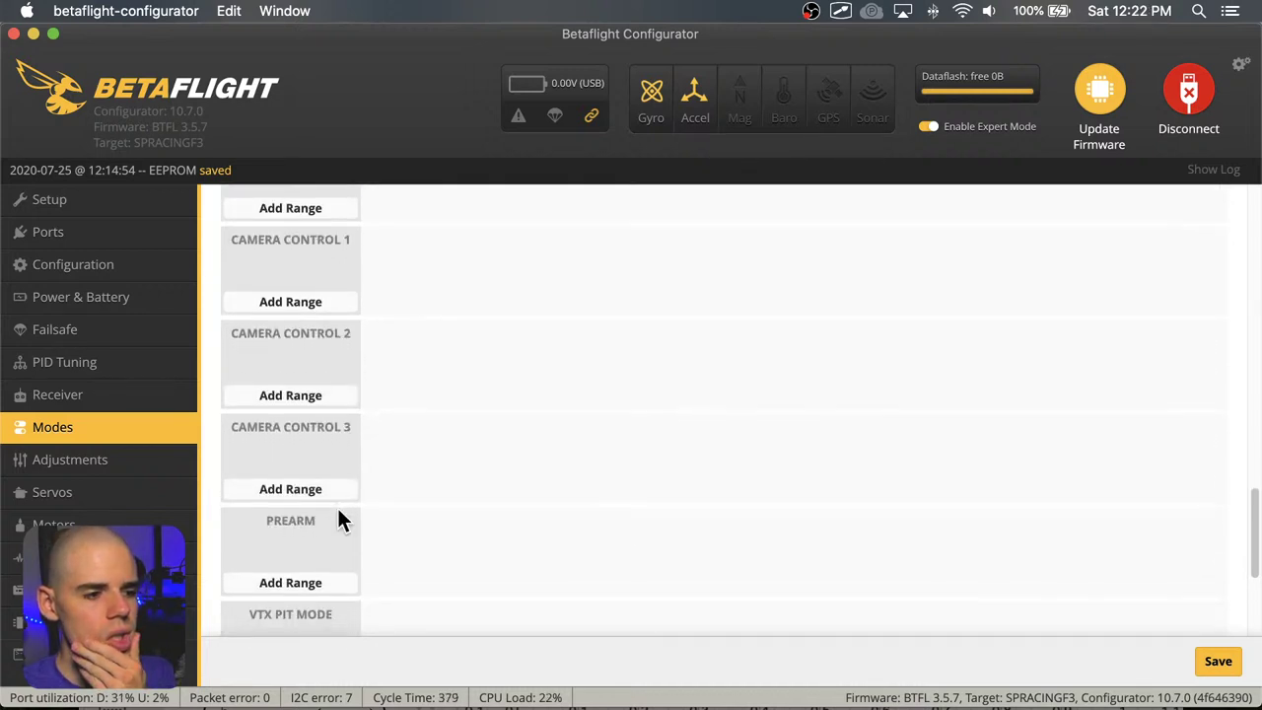
scroll(335, 520, down, 5)
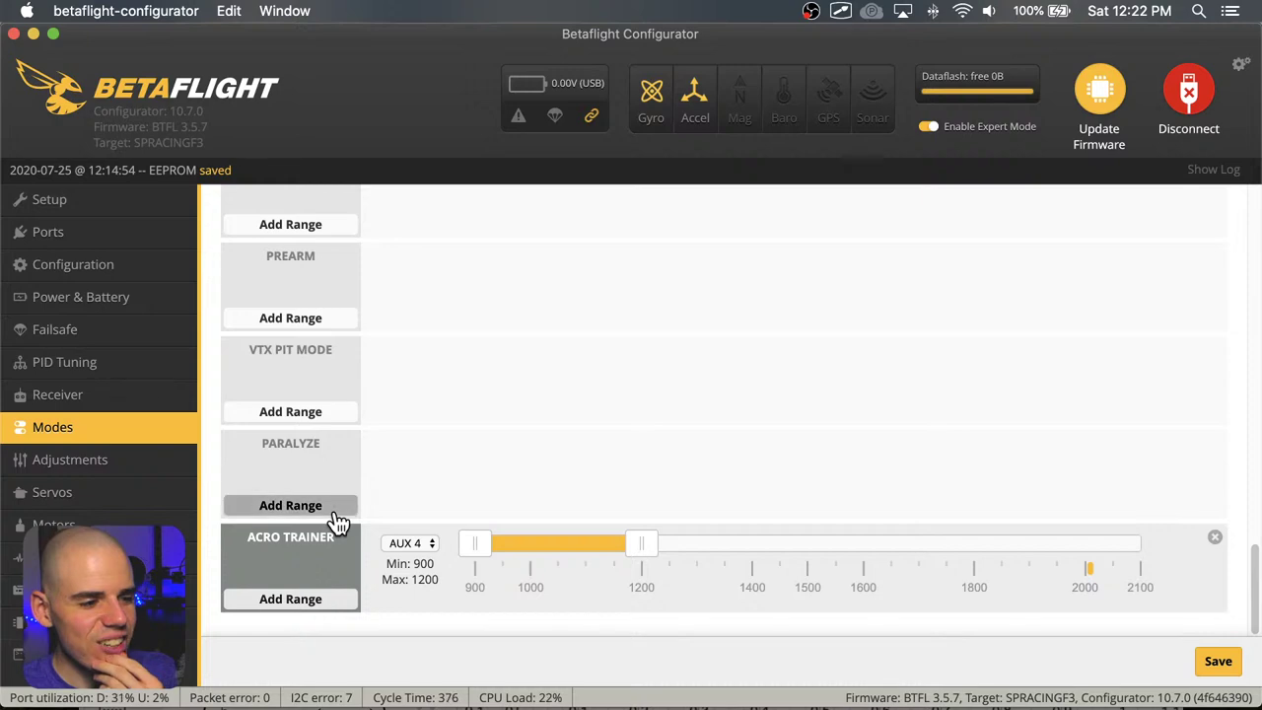
scroll(497, 487, up, 15)
scroll(493, 490, up, 15)
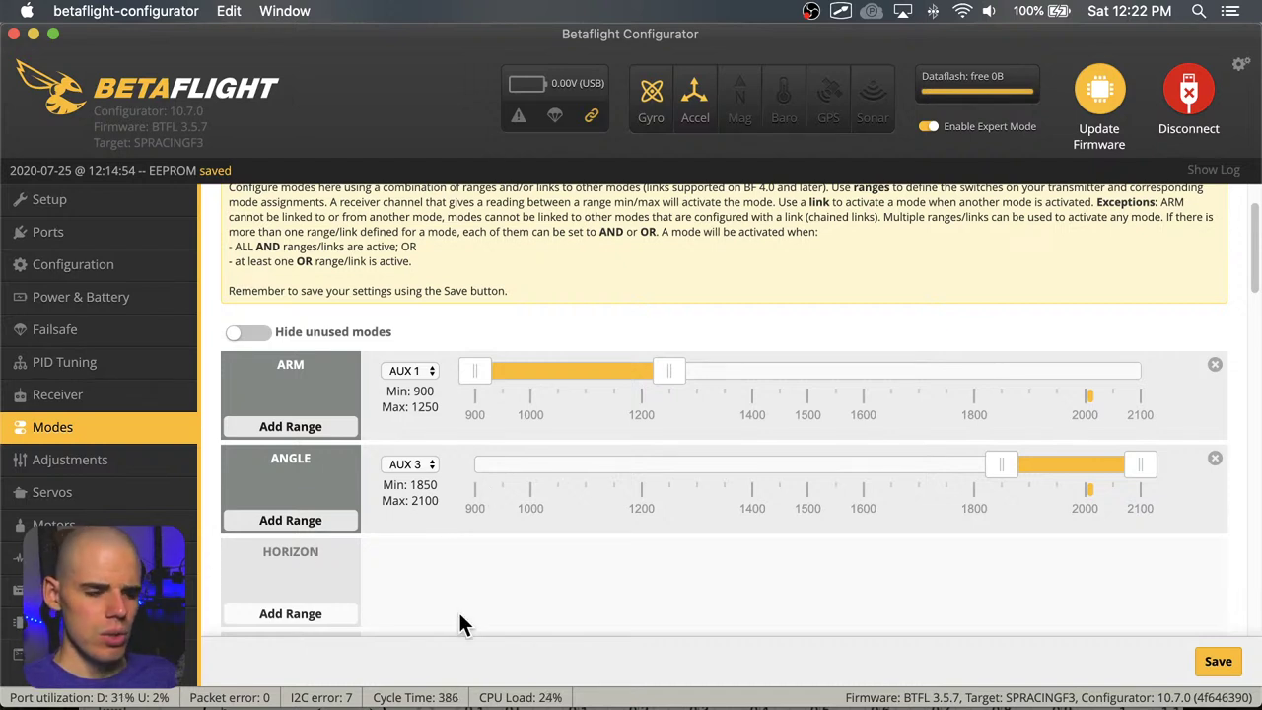
scroll(481, 612, down, 1)
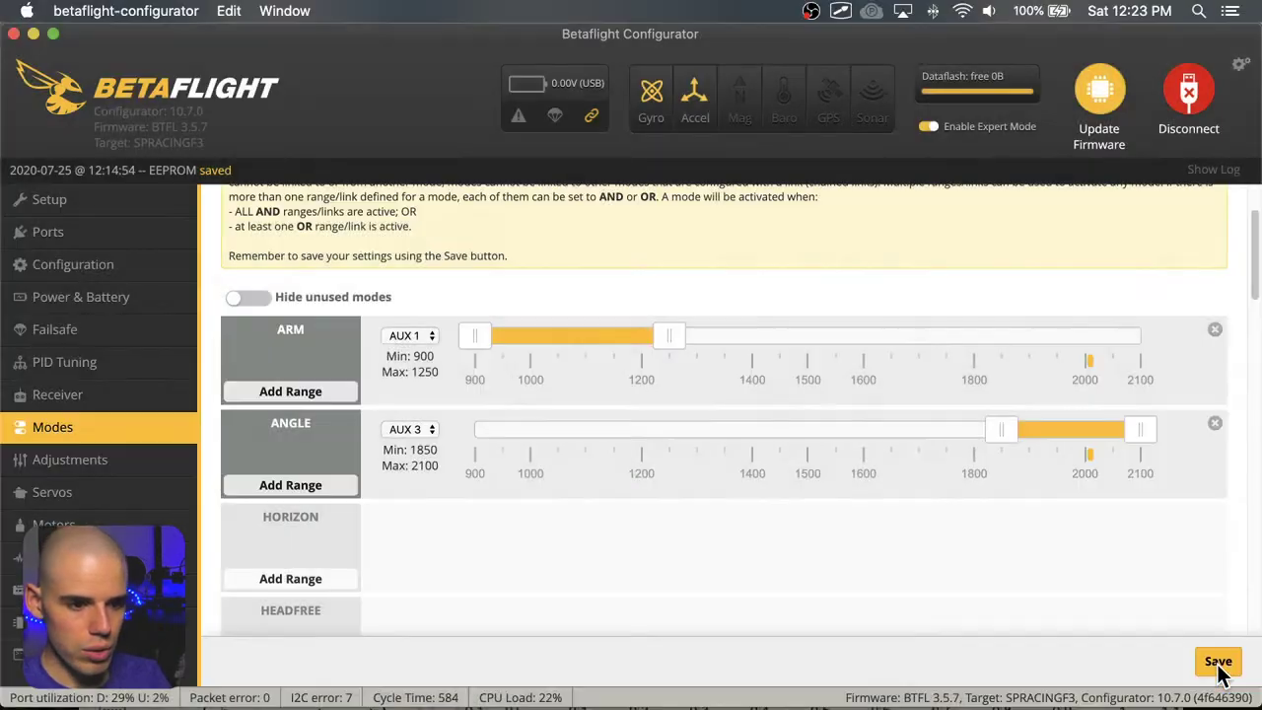
click(1219, 663)
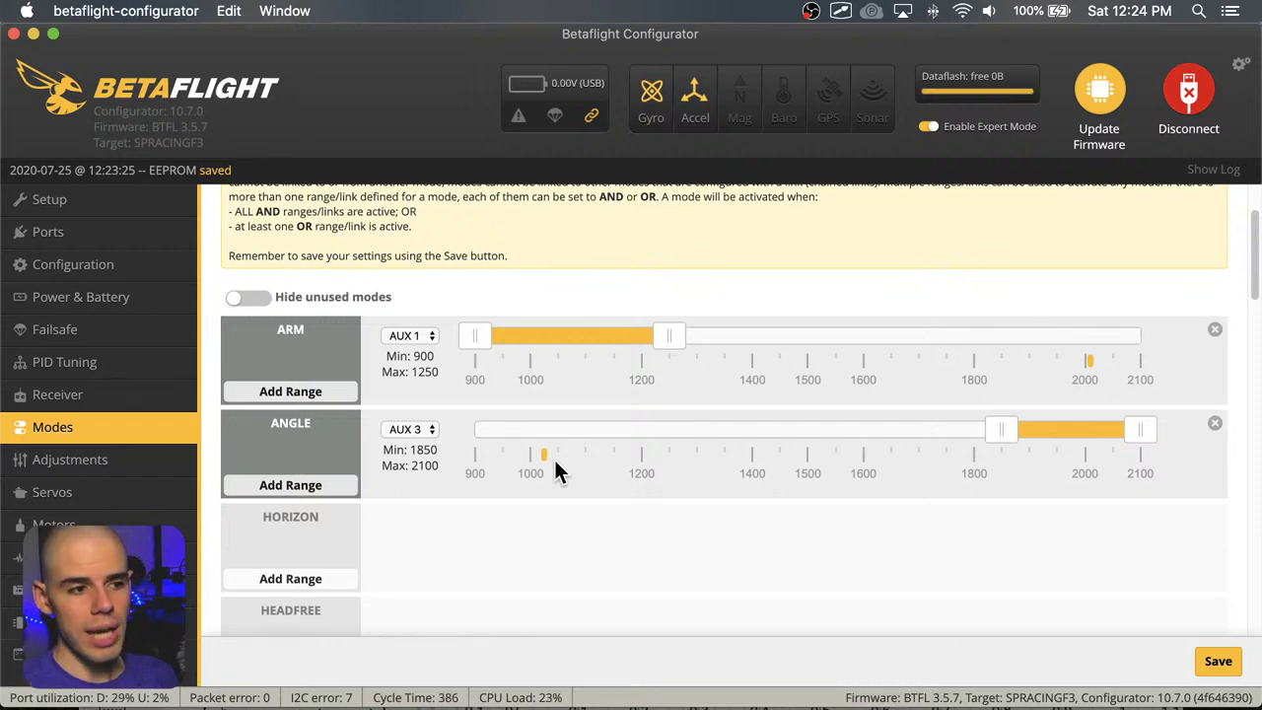
Examine how the ANGLE, BEEPER and AIR MODE ranges relate to their channels' current switch positions
scroll(406, 424, down, 5)
scroll(390, 430, down, 12)
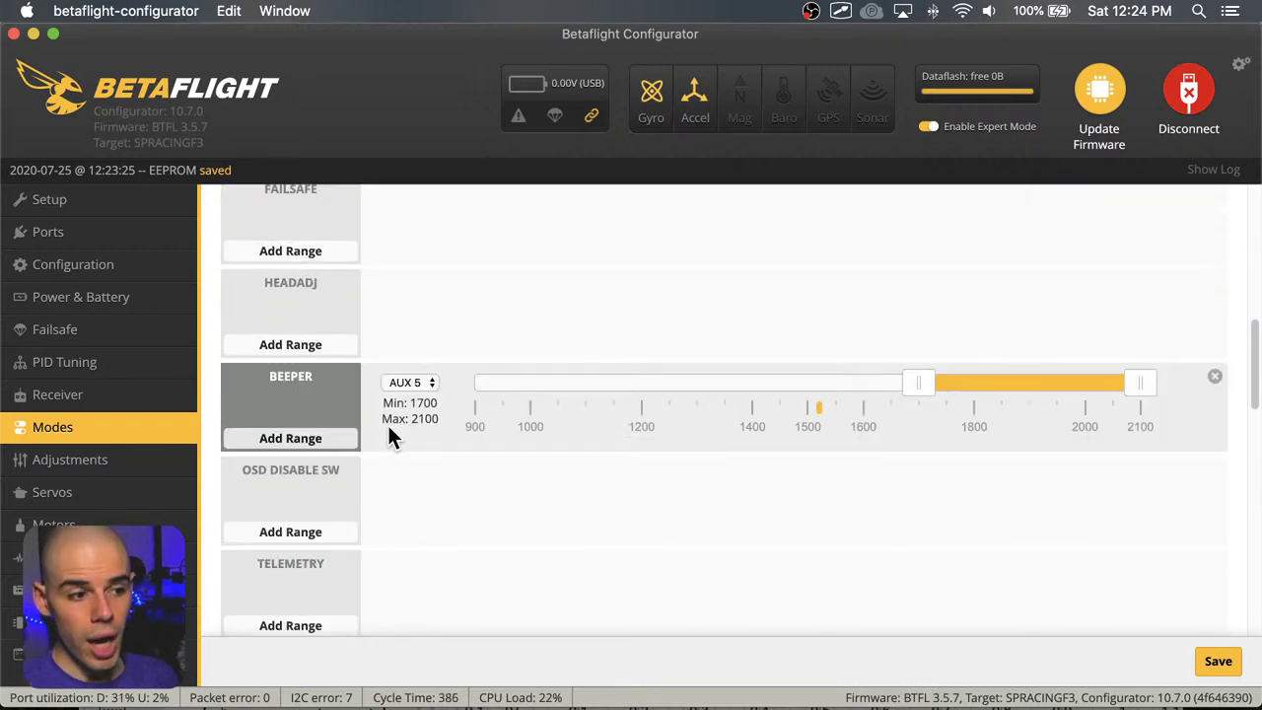
scroll(390, 437, down, 8)
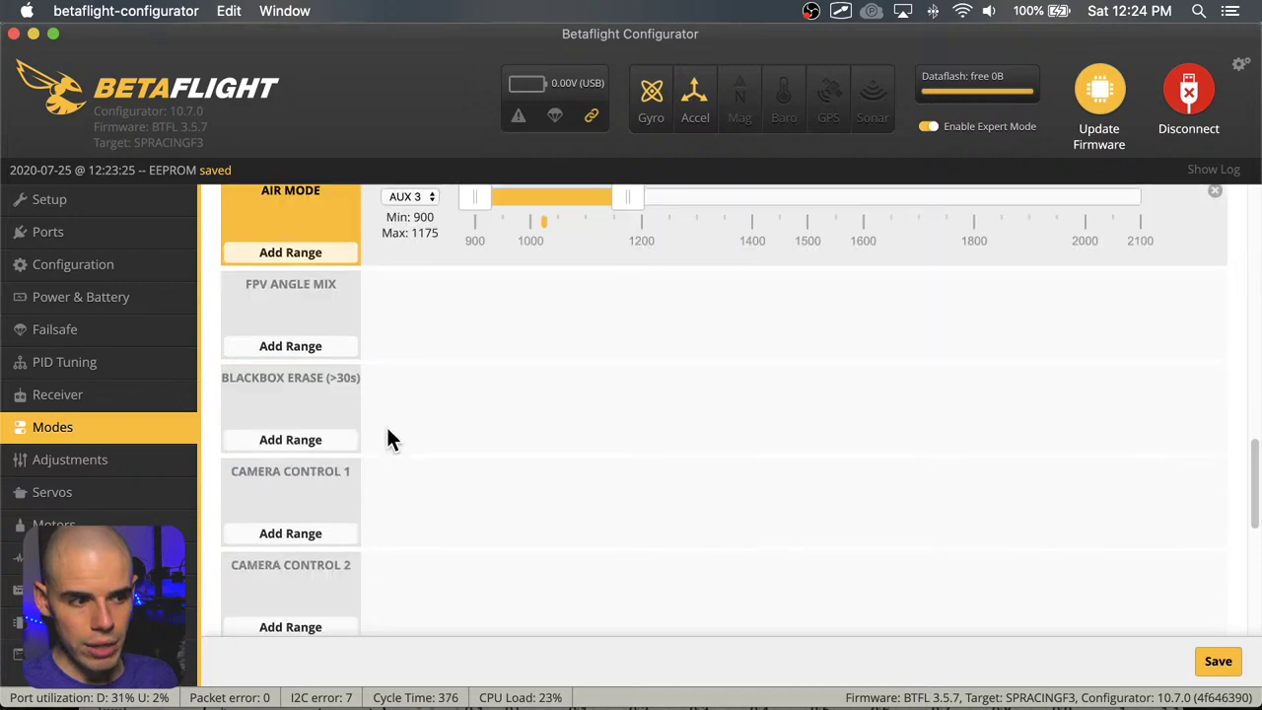
scroll(392, 436, up, 20)
scroll(413, 434, down, 5)
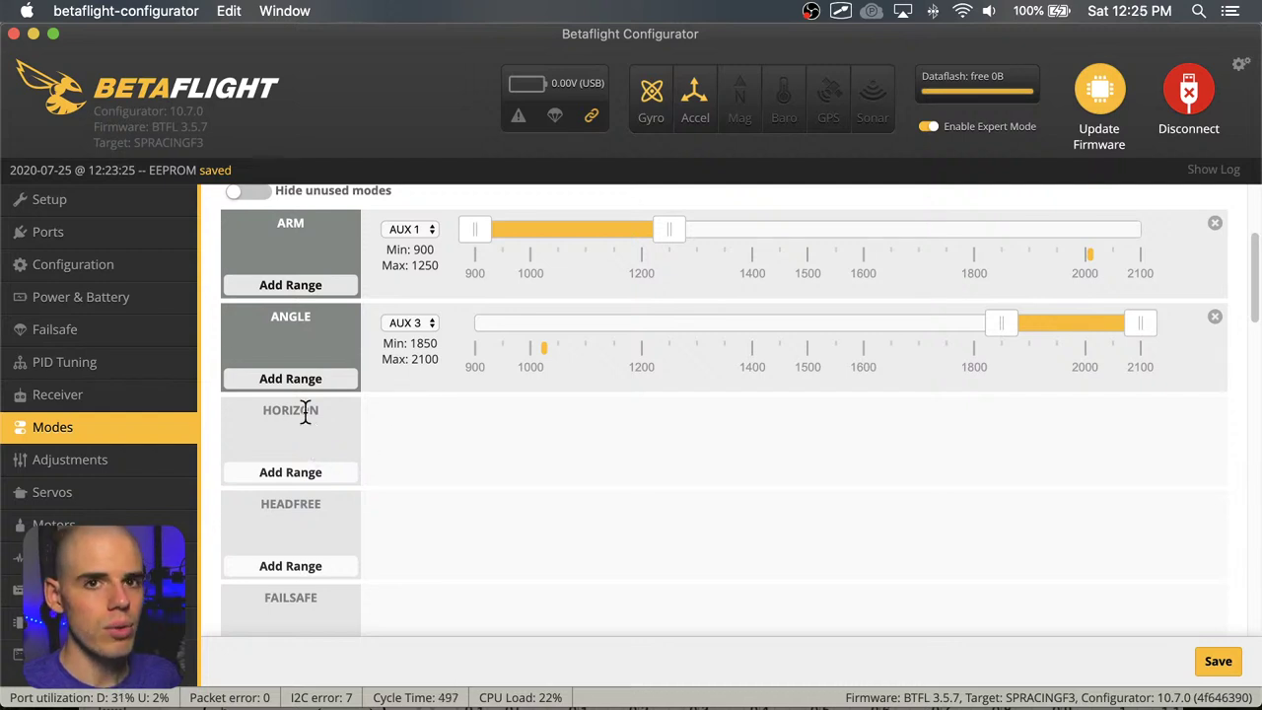
scroll(292, 429, down, 3)
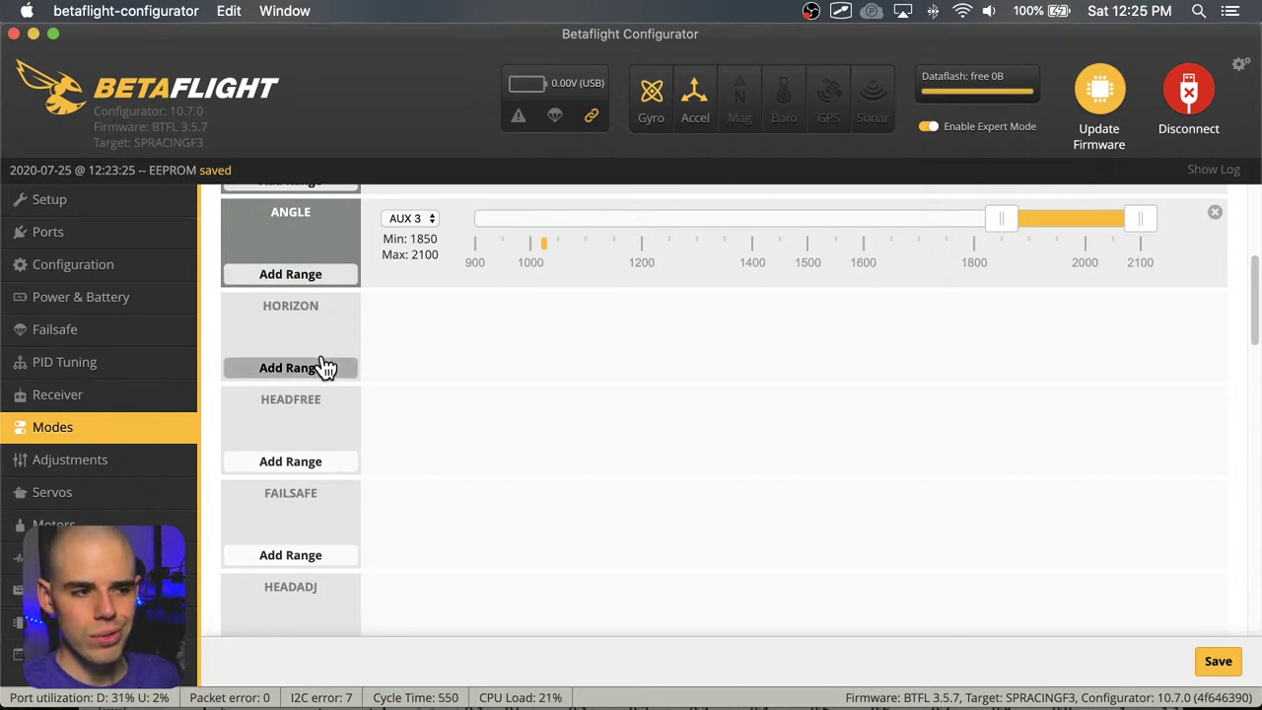
scroll(323, 389, down, 12)
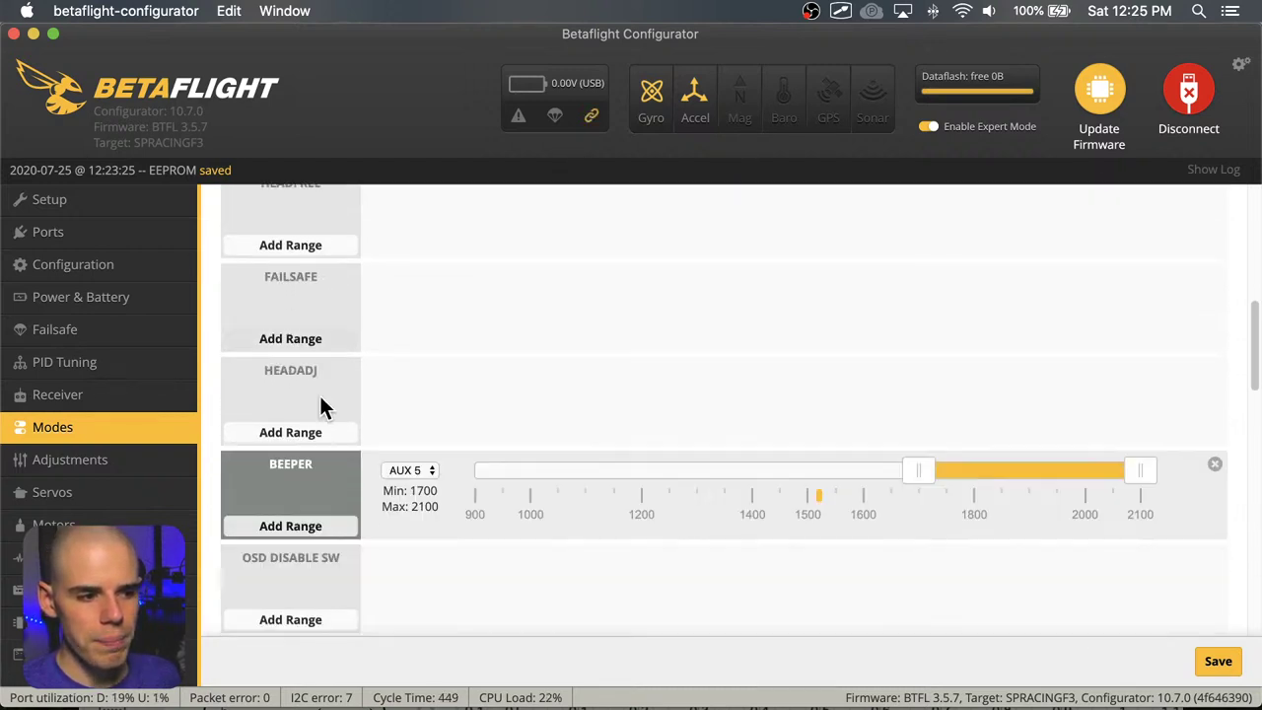
scroll(320, 408, down, 8)
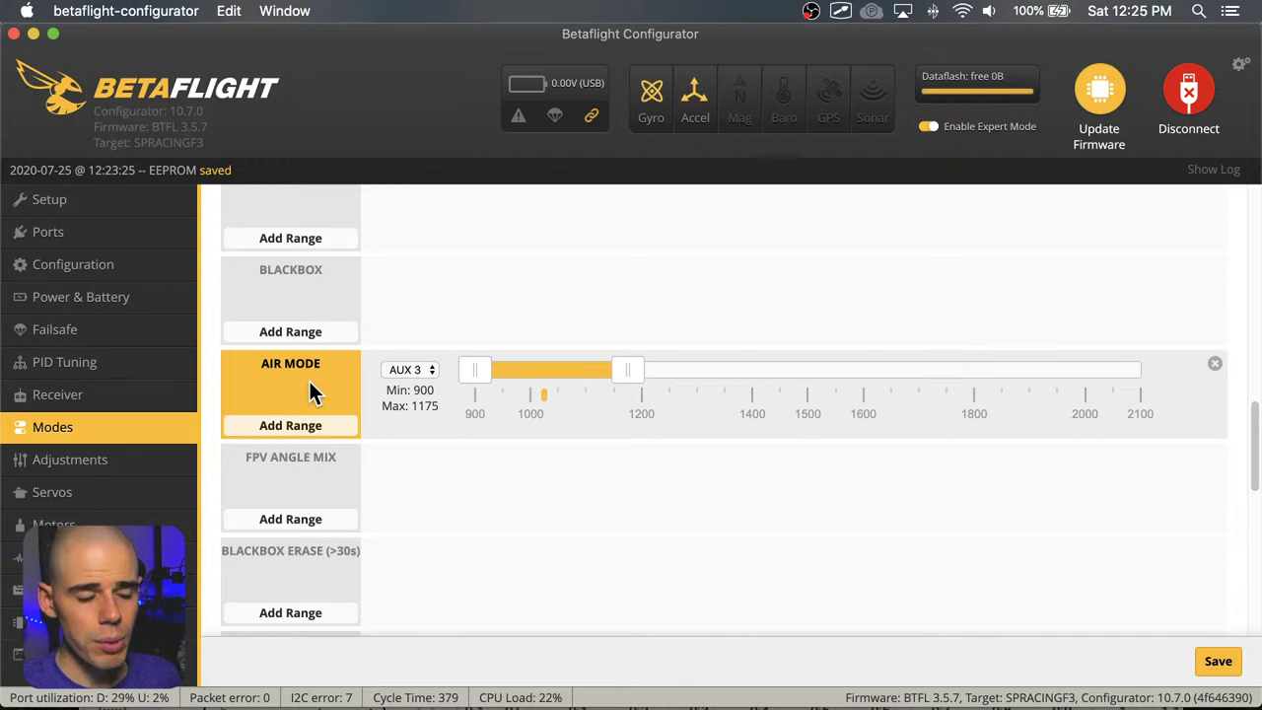
scroll(628, 558, up, 17)
scroll(636, 570, down, 4)
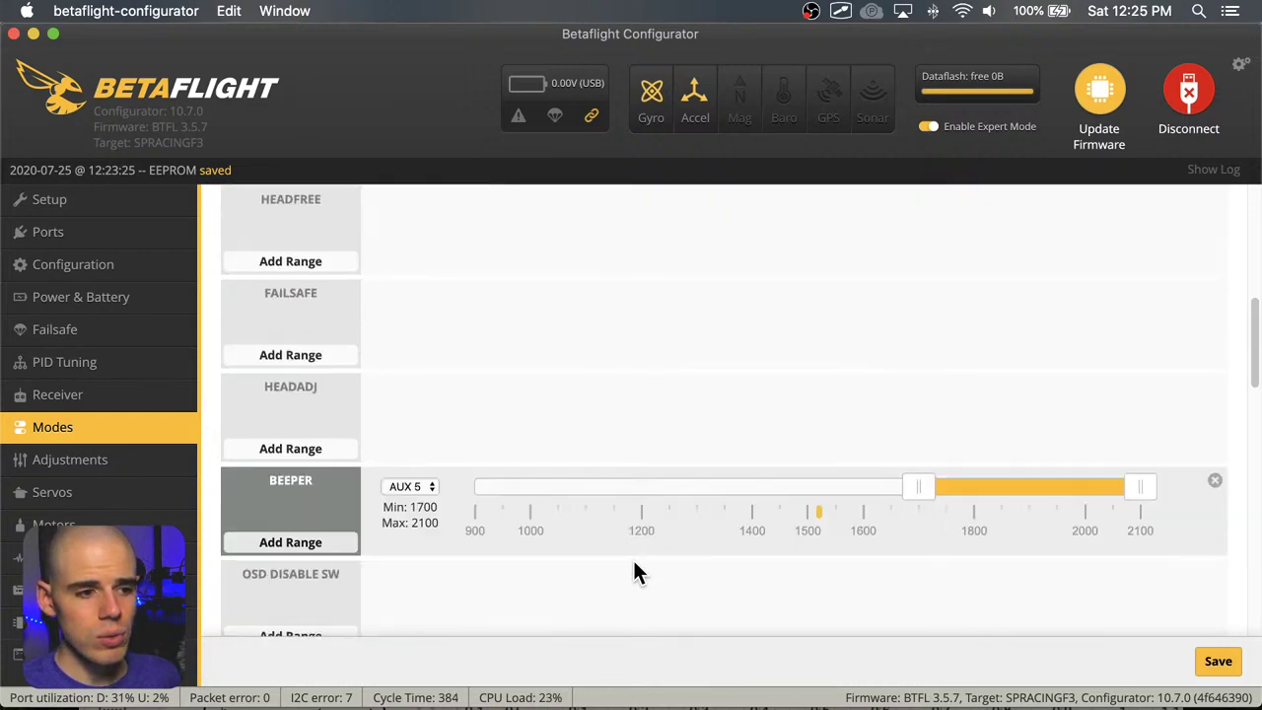
scroll(636, 571, down, 9)
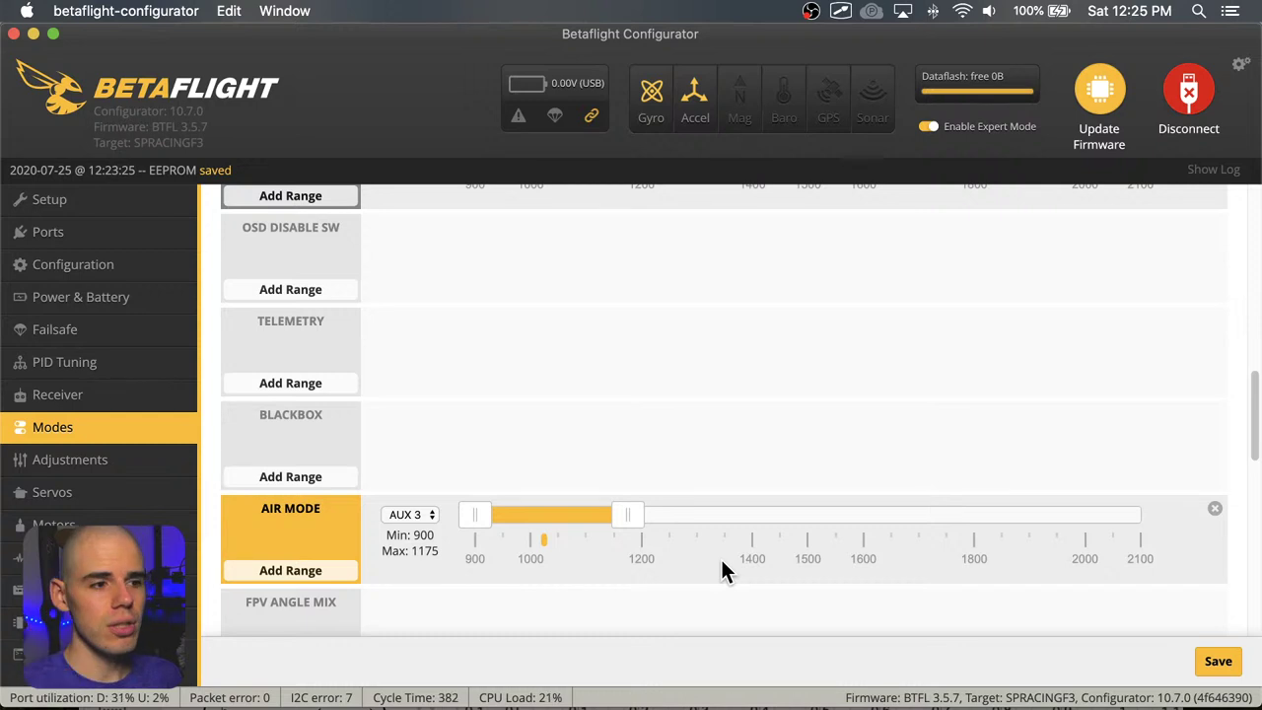
scroll(758, 504, up, 10)
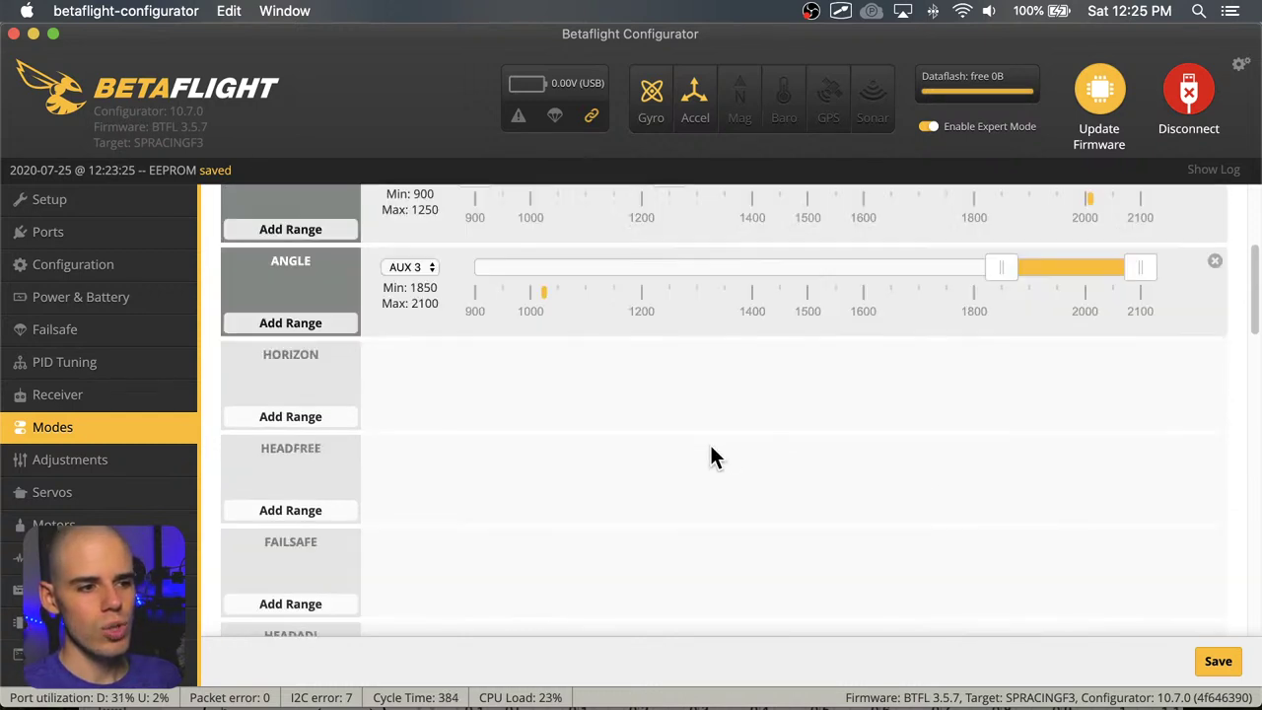
scroll(714, 458, up, 5)
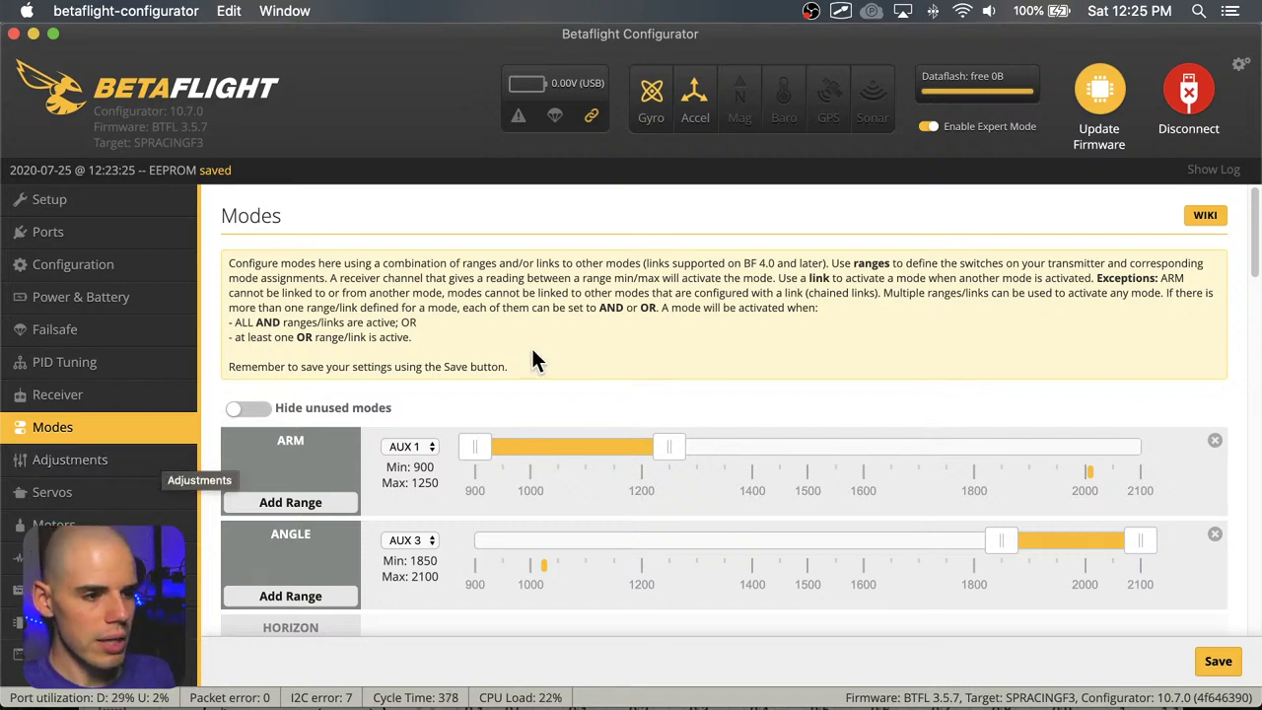
scroll(532, 355, down, 2)
scroll(532, 361, down, 3)
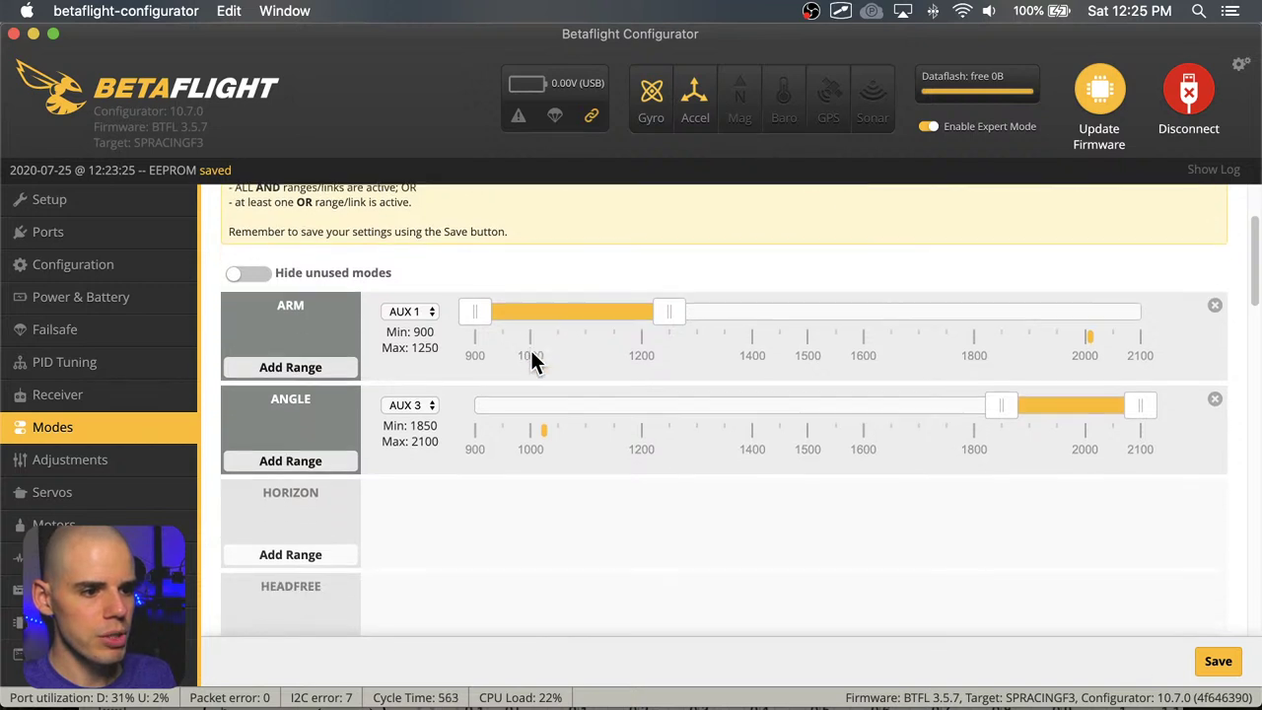
scroll(530, 365, down, 1)
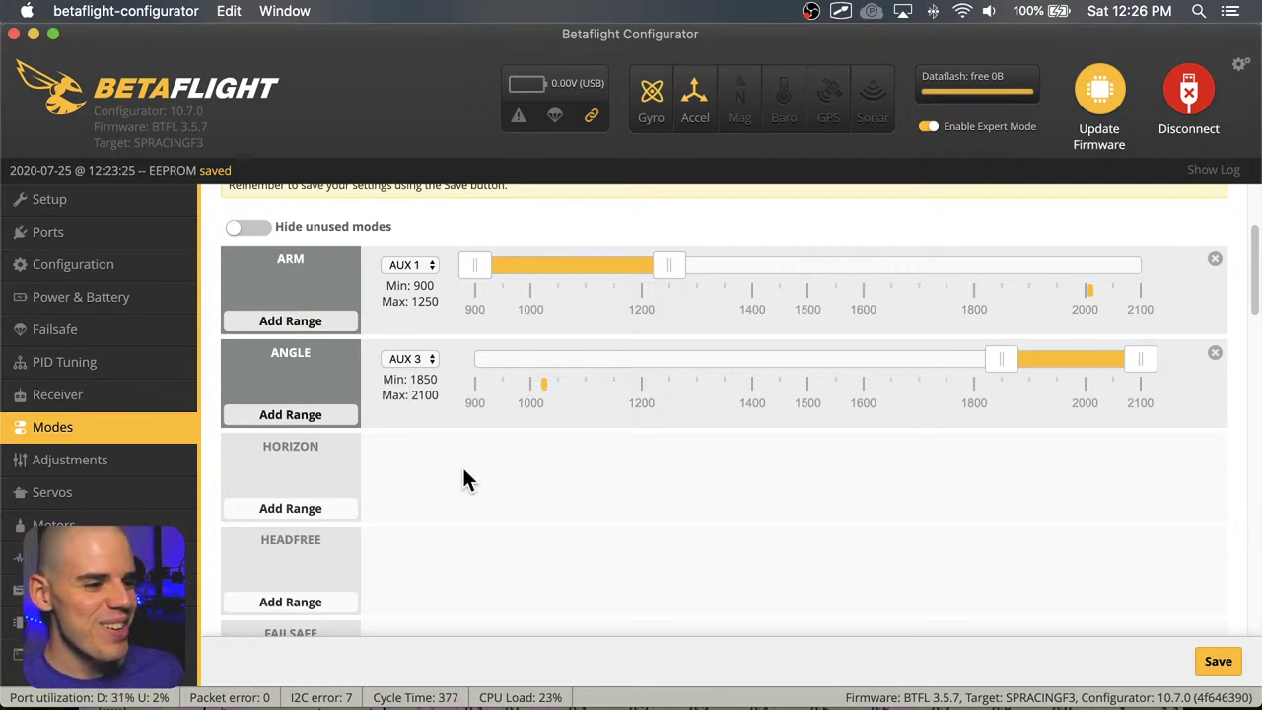
scroll(469, 443, down, 1)
scroll(355, 439, down, 1)
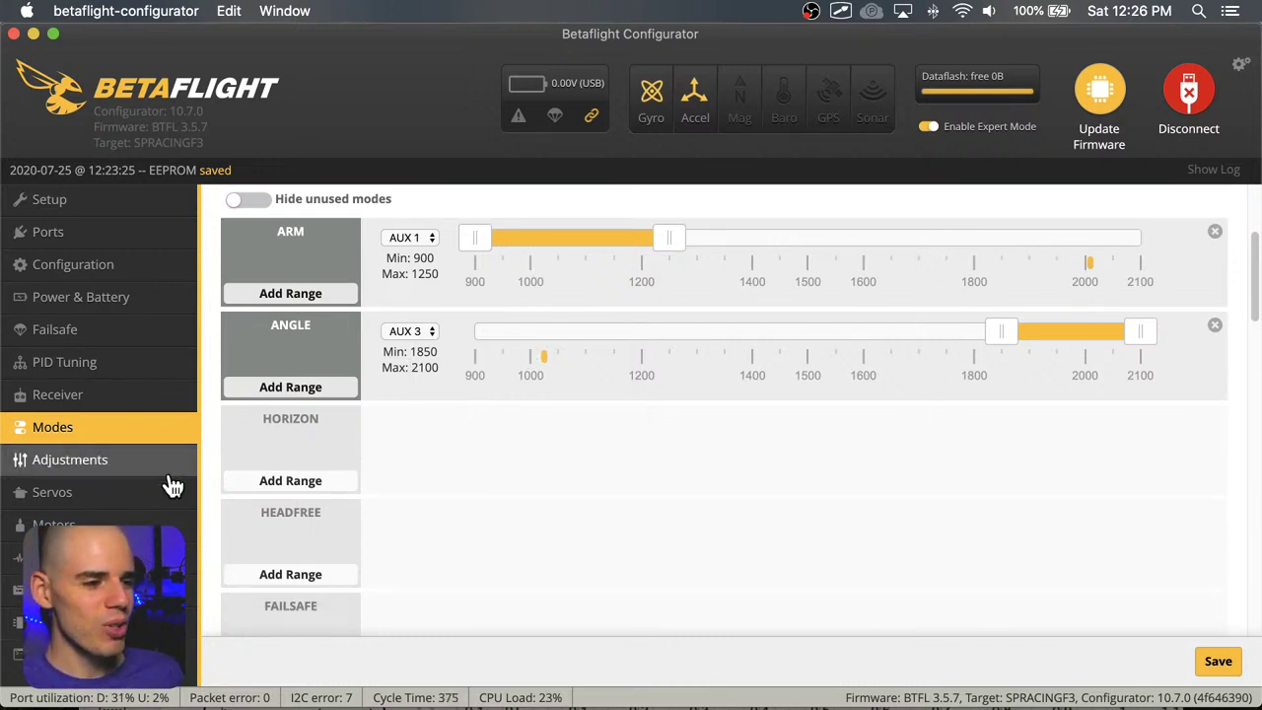
scroll(460, 467, up, 5)
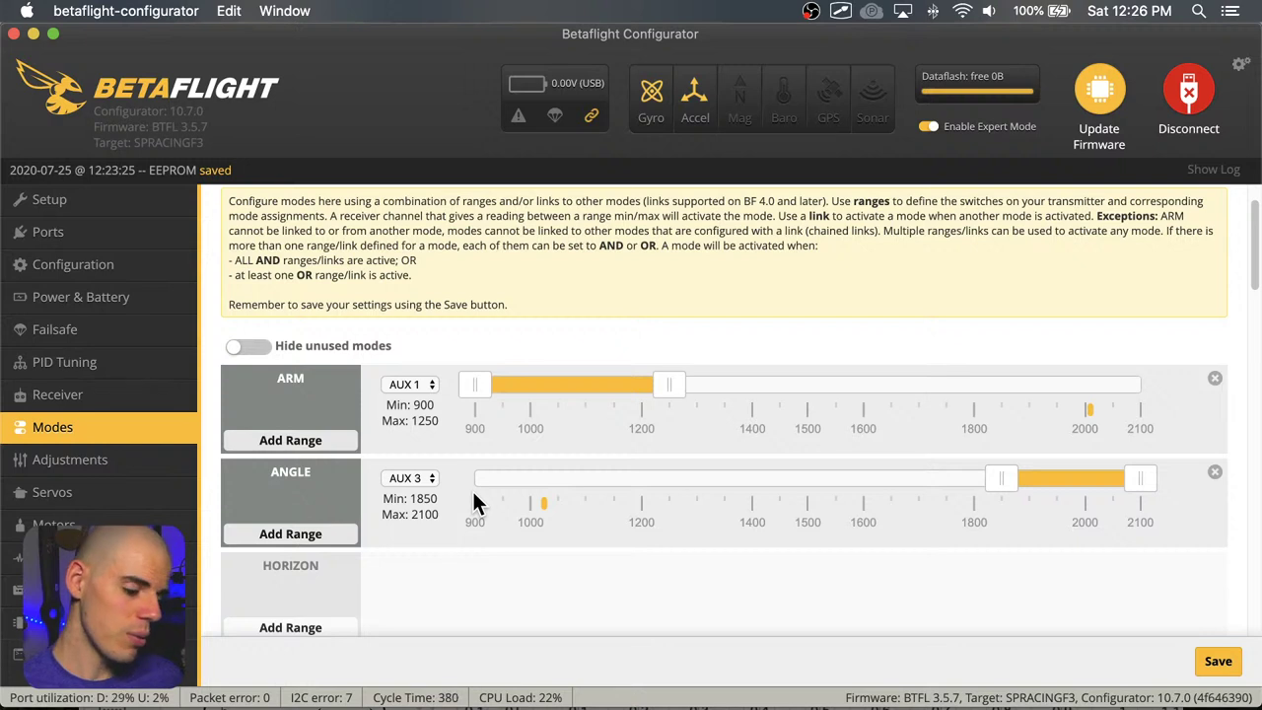
Look over the in-flight adjustment switches and the servo settings
click(107, 464)
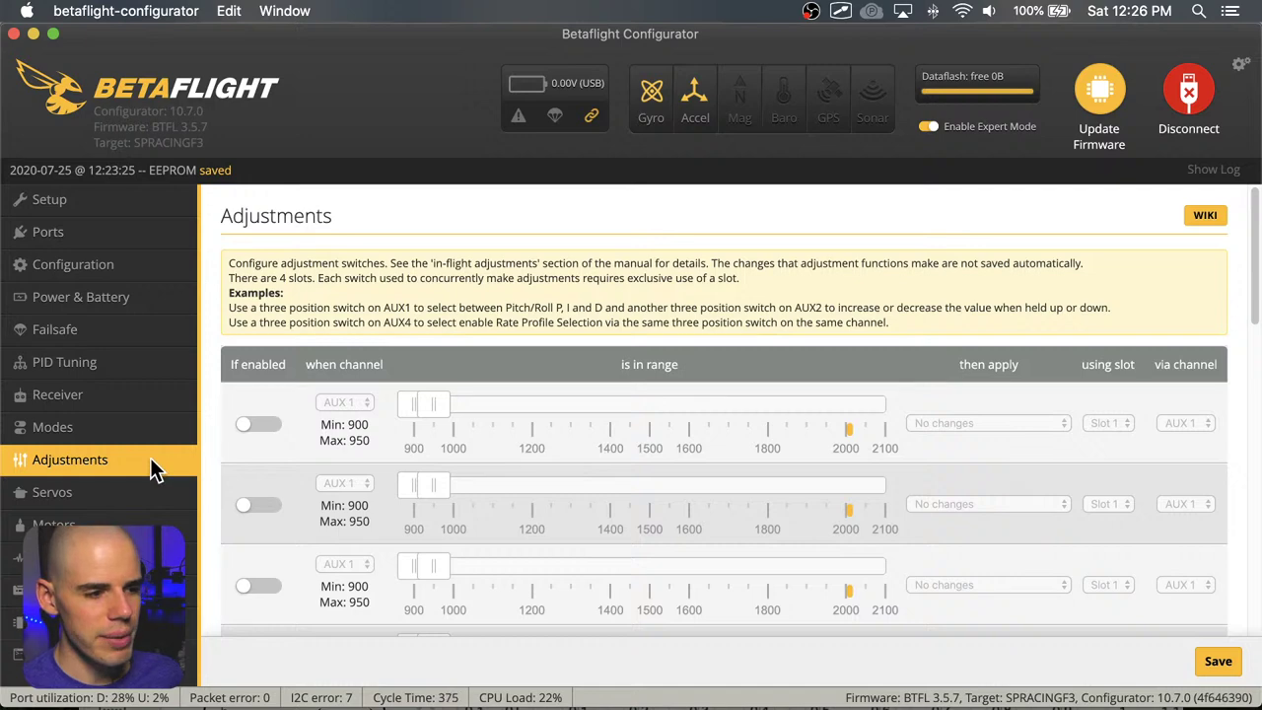
click(123, 493)
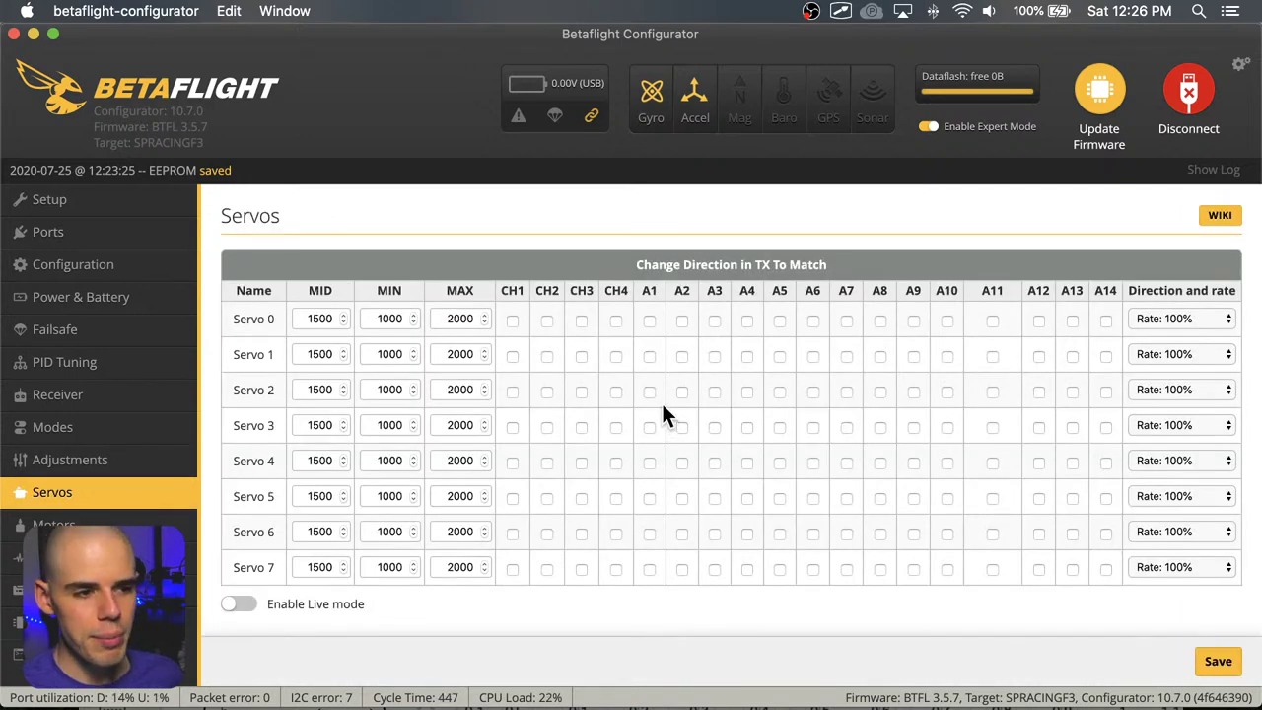
Open the motor settings and enable motor test mode by accepting the risk notice that the propellers are removed
click(59, 525)
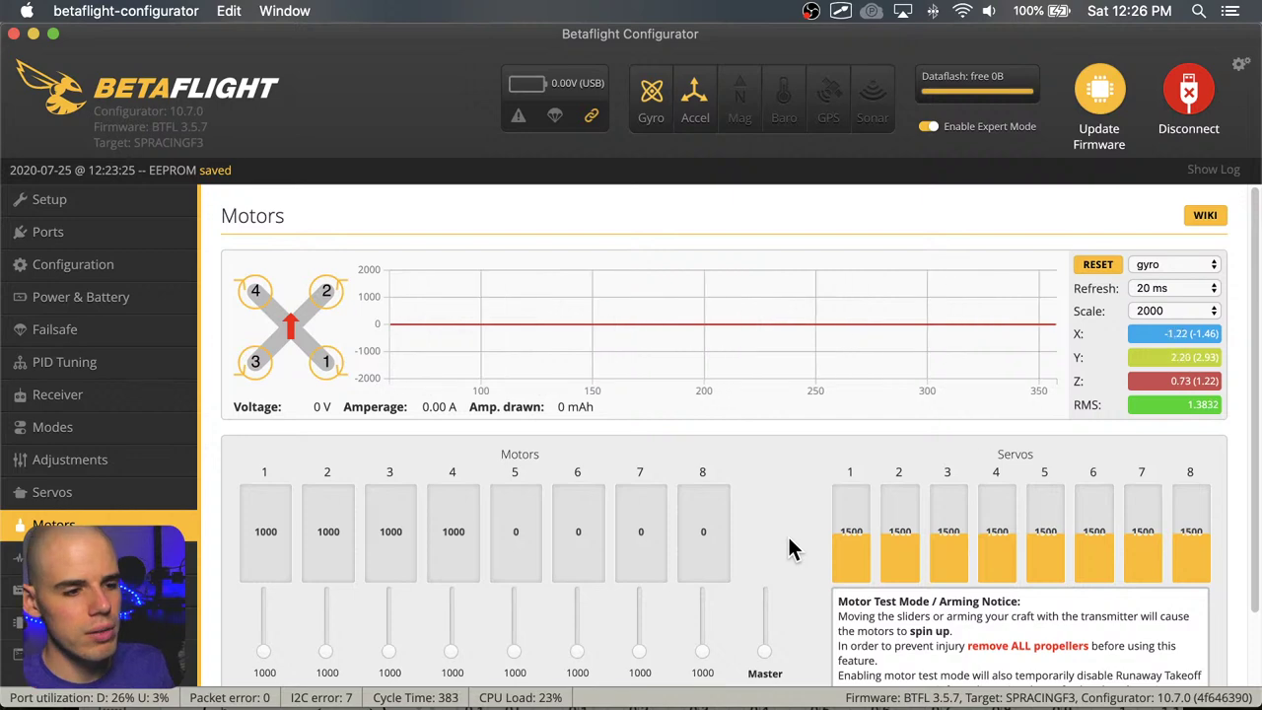
scroll(815, 538, down, 1)
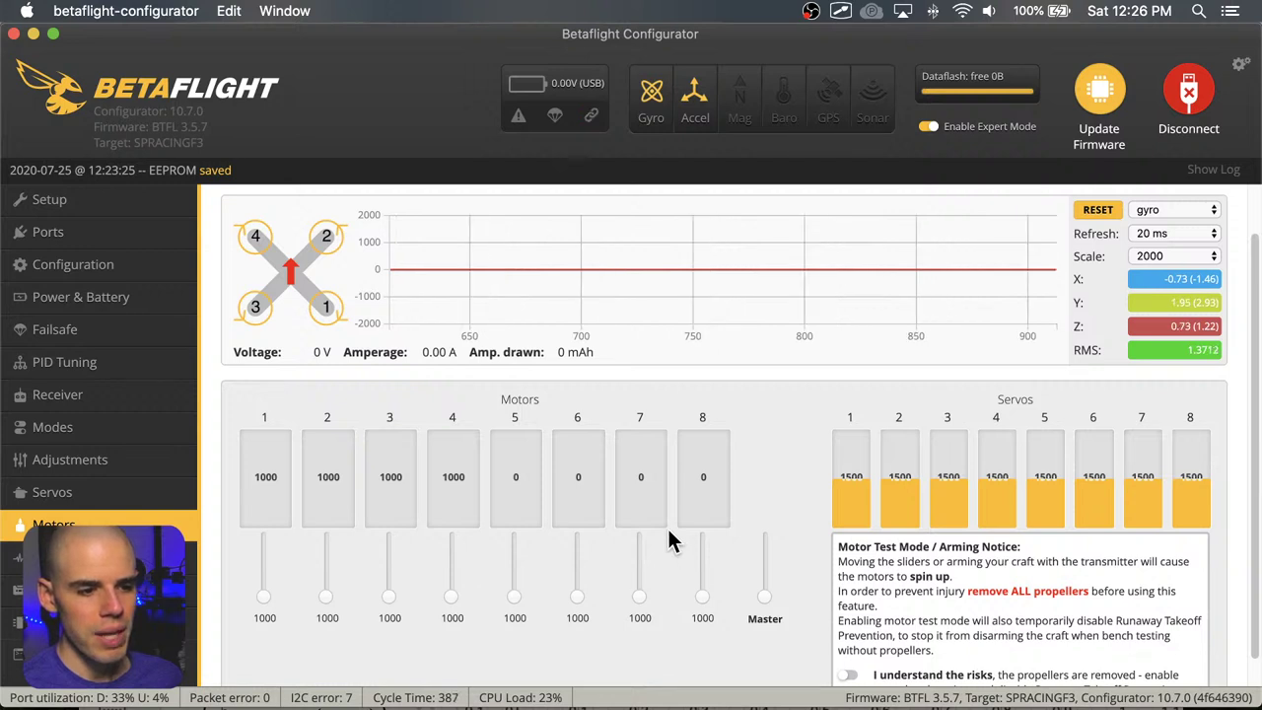
scroll(668, 529, down, 1)
click(848, 657)
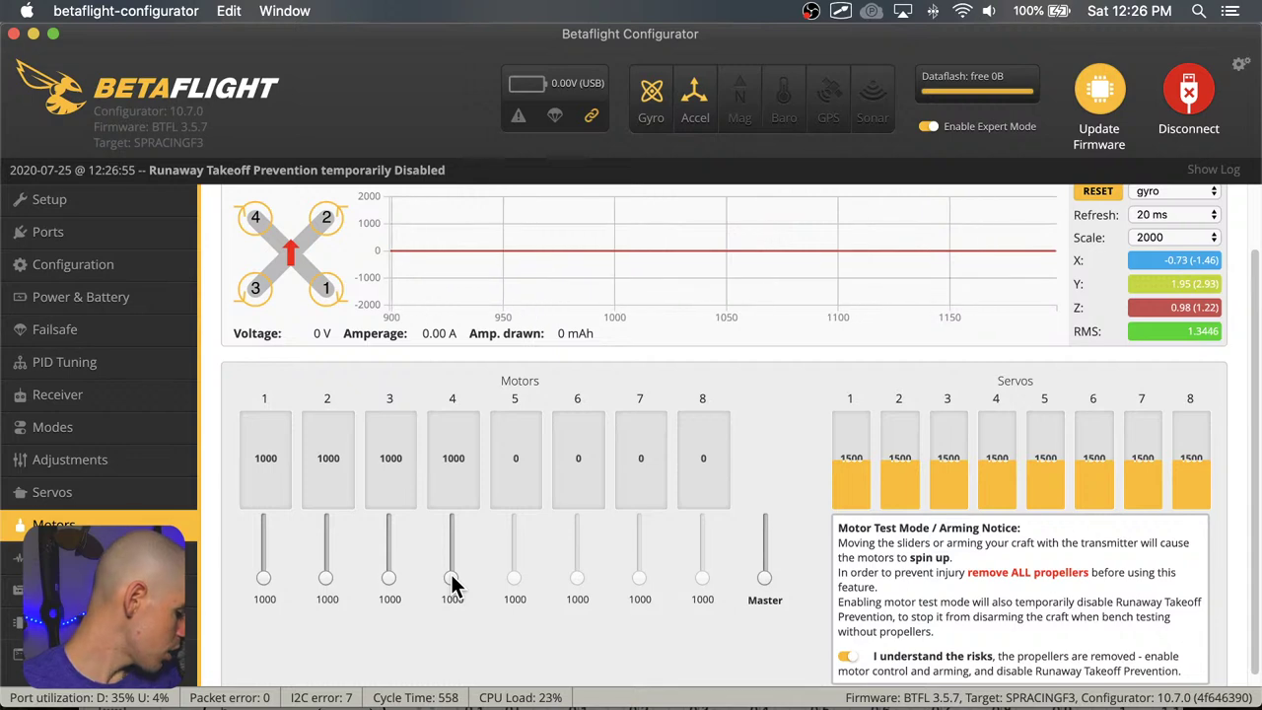
Try the individual motor sliders and the master slider, keeping all motors at 1000, and turn motor test mode off
drag(451, 578, 396, 607)
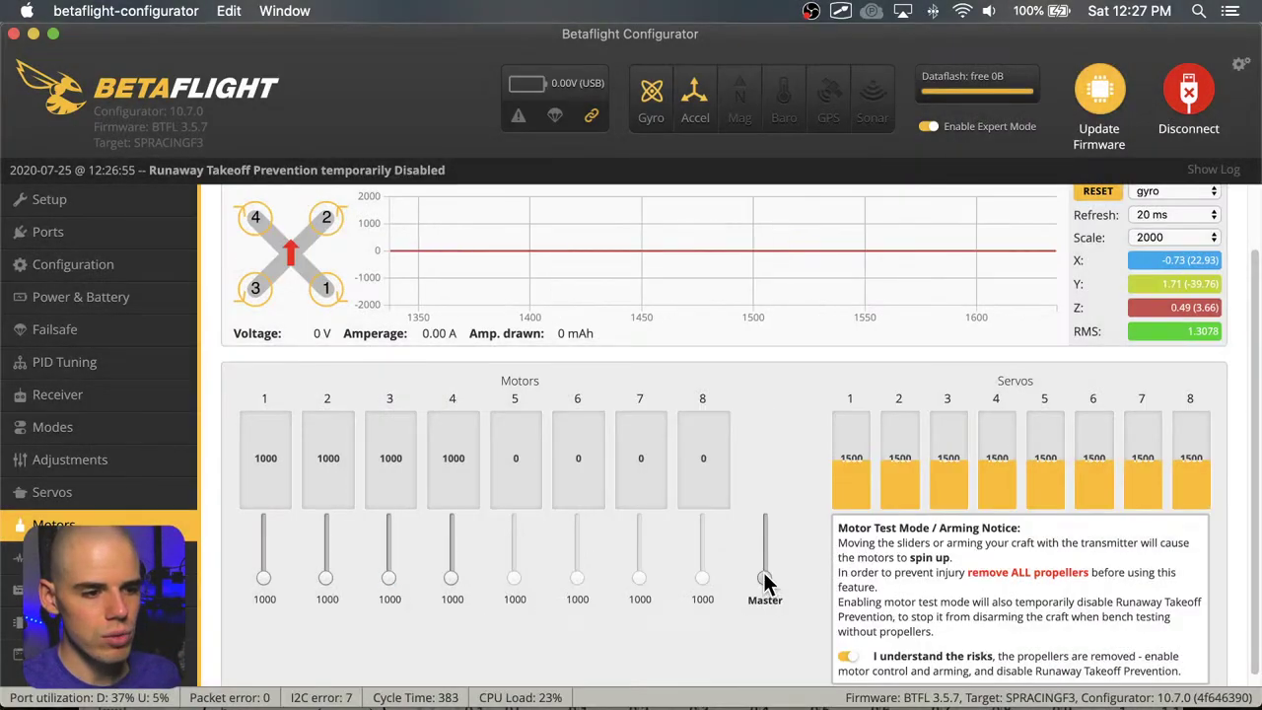
mouse_move(763, 572)
mouse_down()
mouse_move(763, 545)
mouse_move(762, 578)
mouse_up()
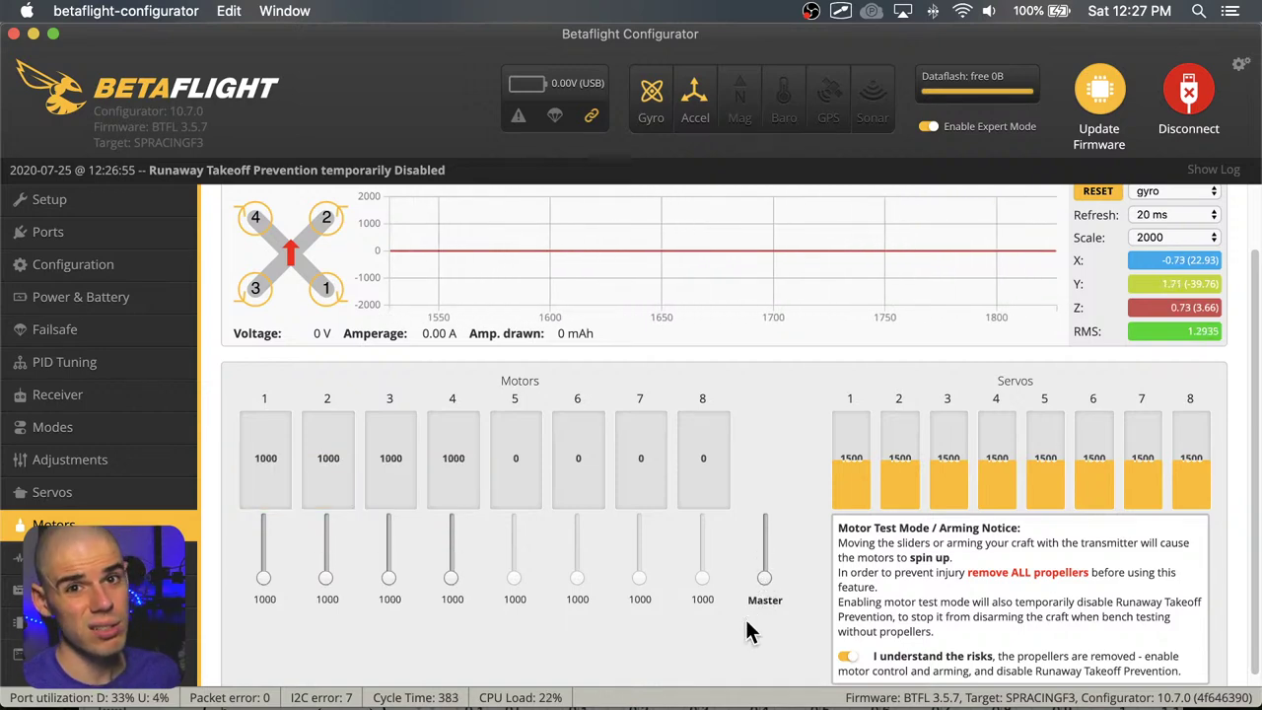
scroll(760, 524, up, 2)
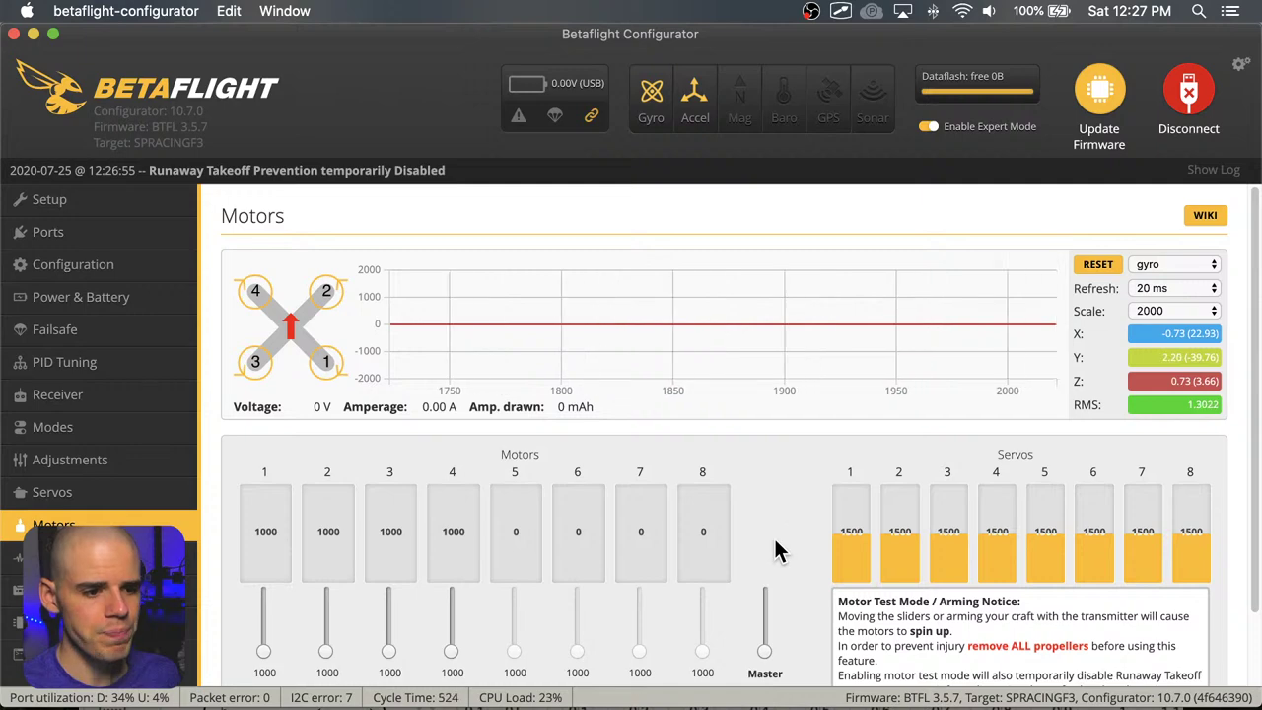
scroll(775, 550, down, 2)
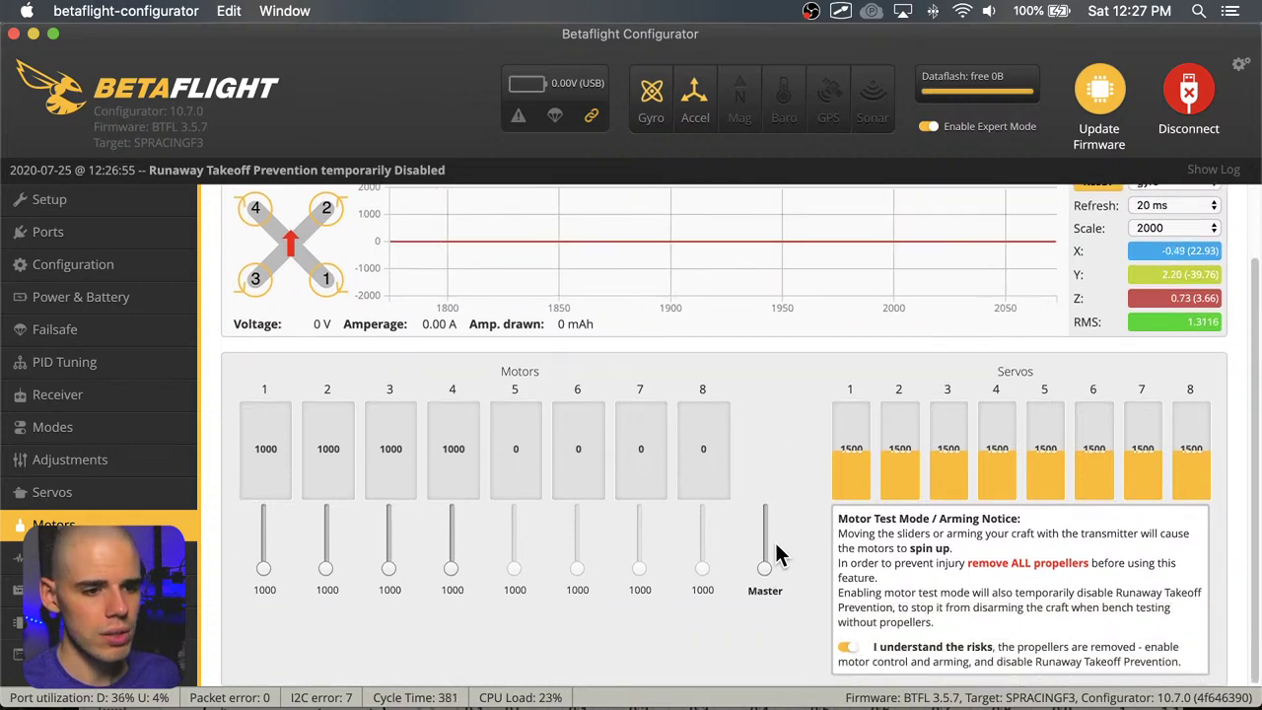
click(847, 647)
scroll(755, 615, up, 2)
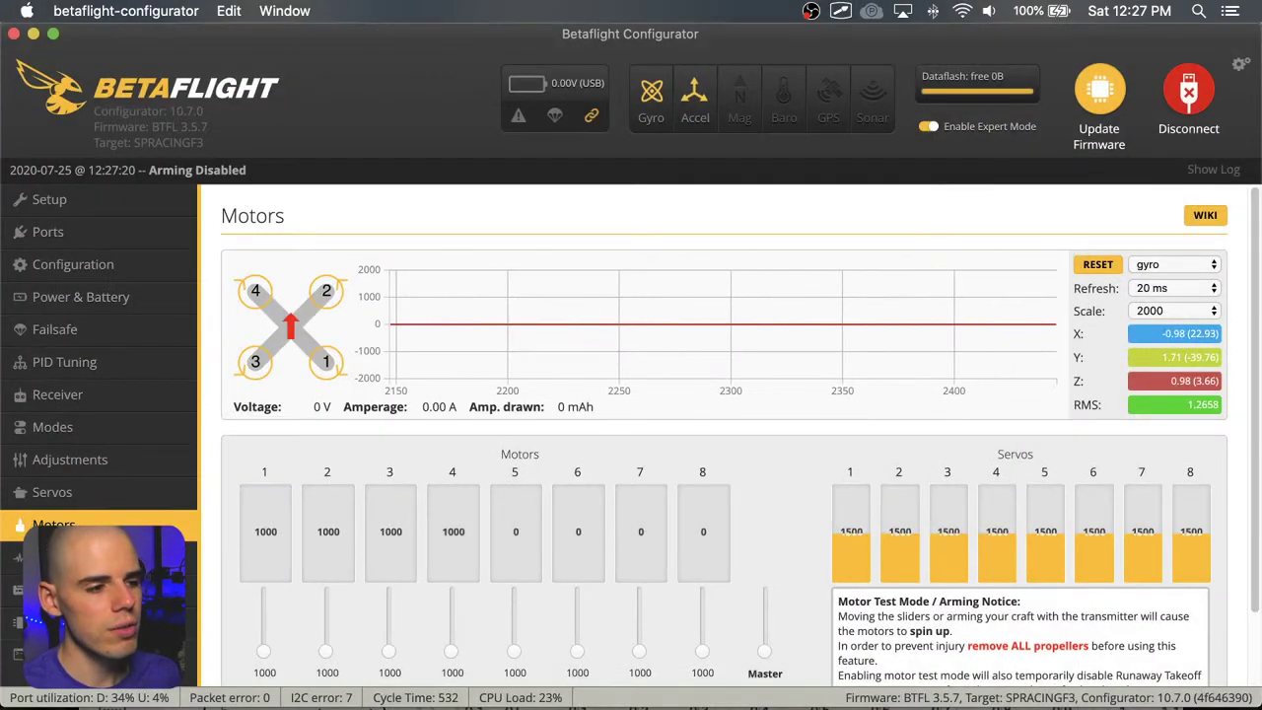
Examine the live gyroscope and accelerometer graphs, and look over the tethered logging options
click(148, 557)
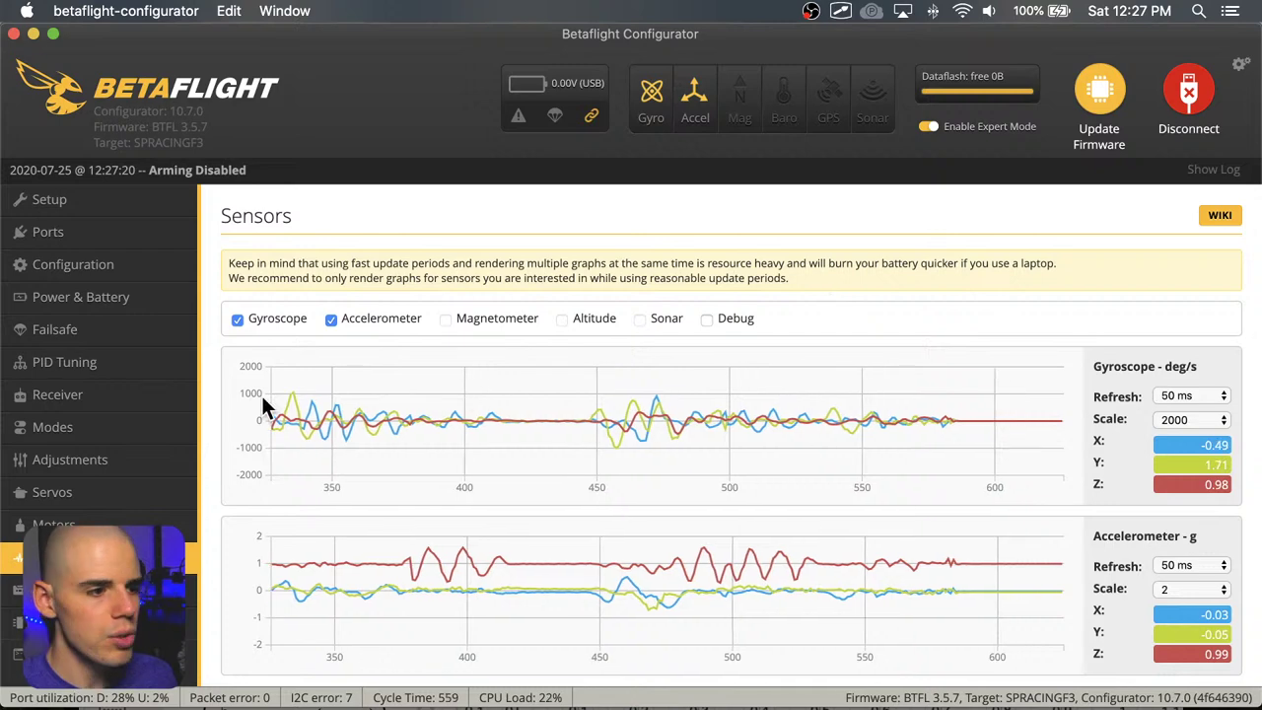
click(192, 589)
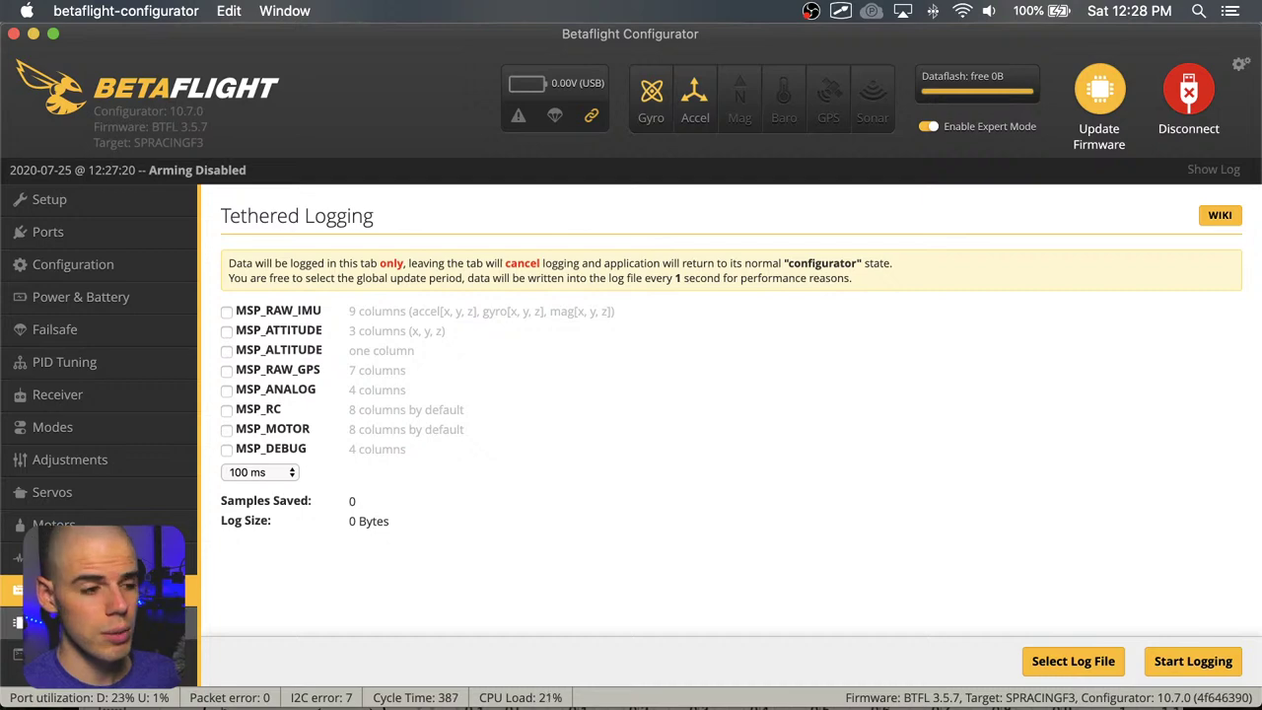
Review the Blackbox logging device and rate, the onboard dataflash storage options and mass storage mode
click(99, 622)
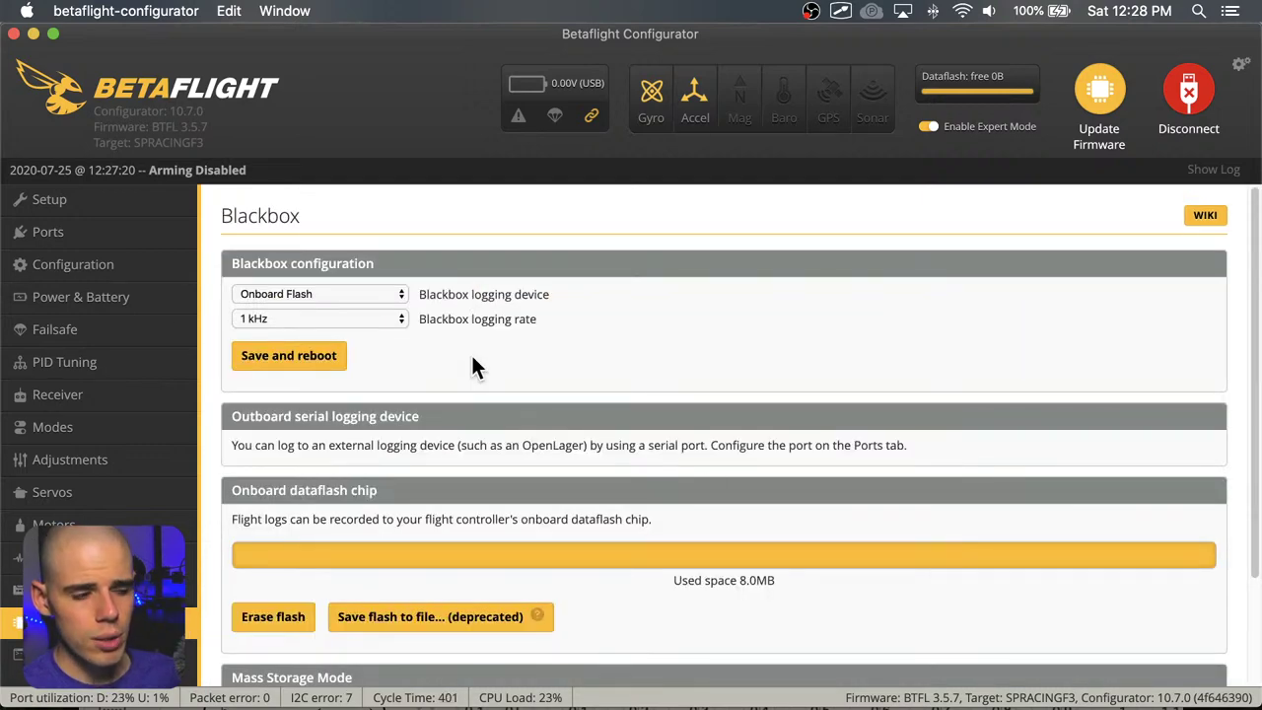
scroll(471, 359, down, 3)
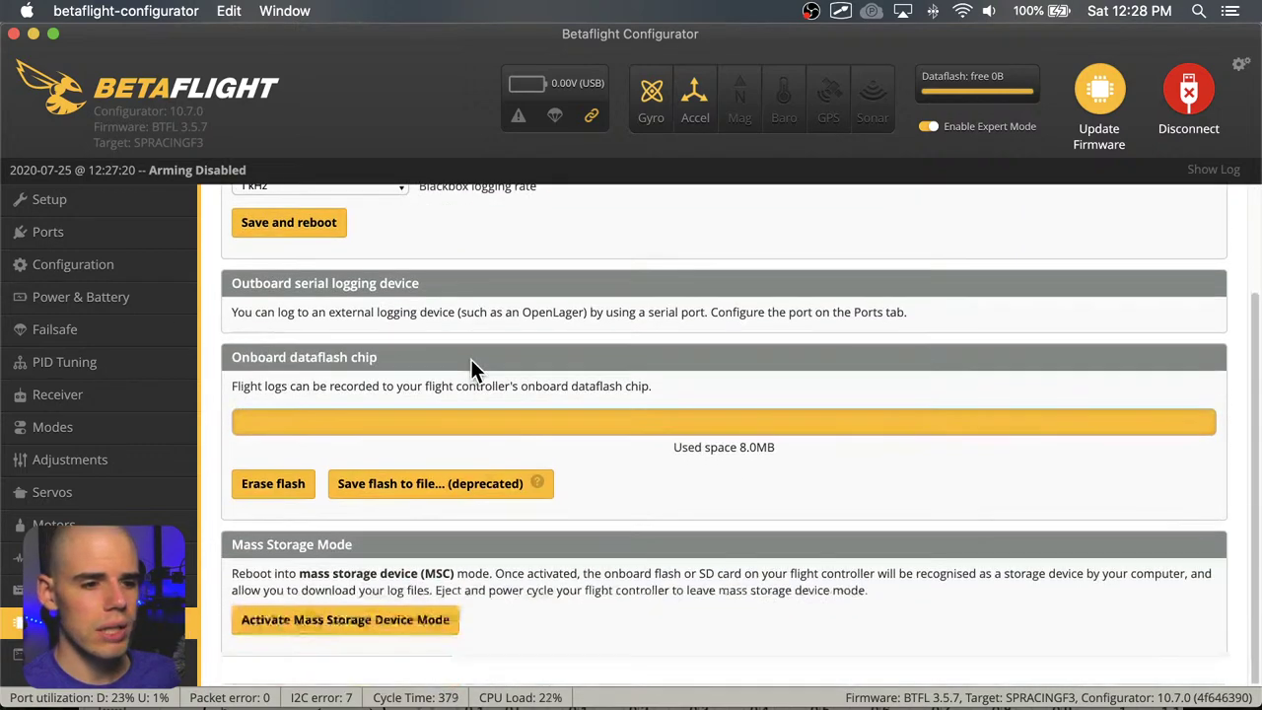
scroll(783, 468, up, 3)
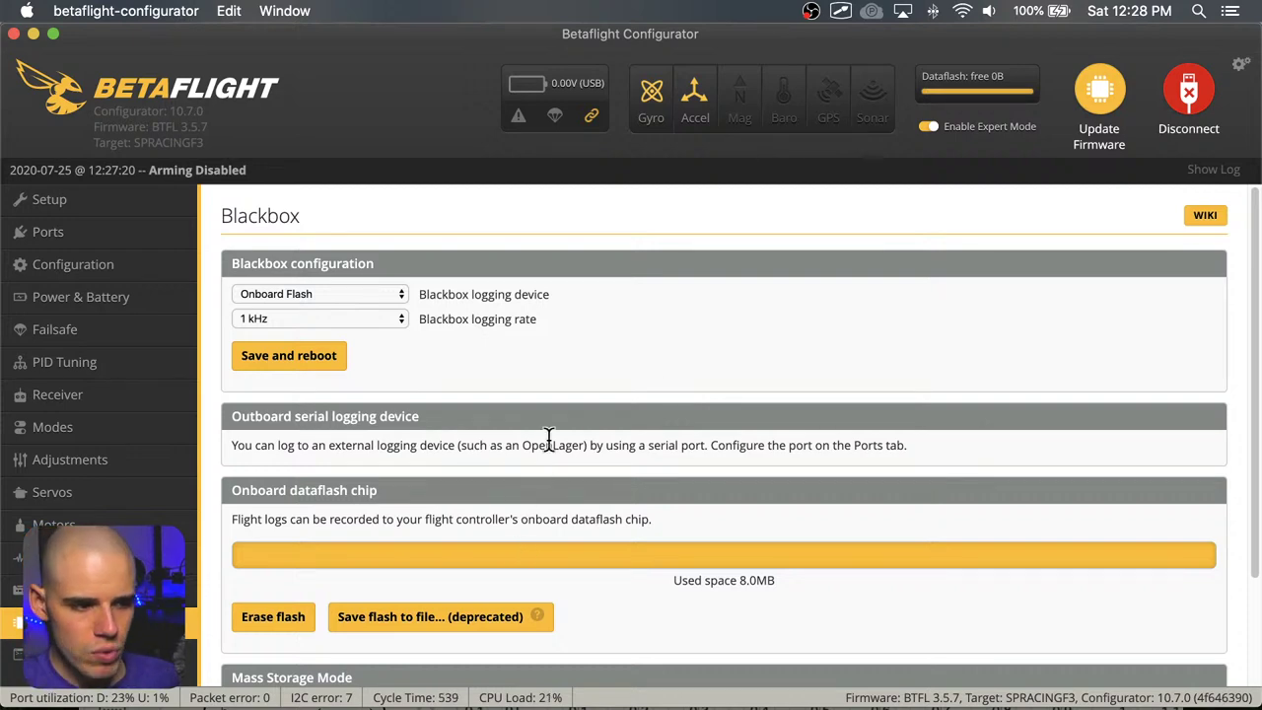
scroll(549, 444, down, 3)
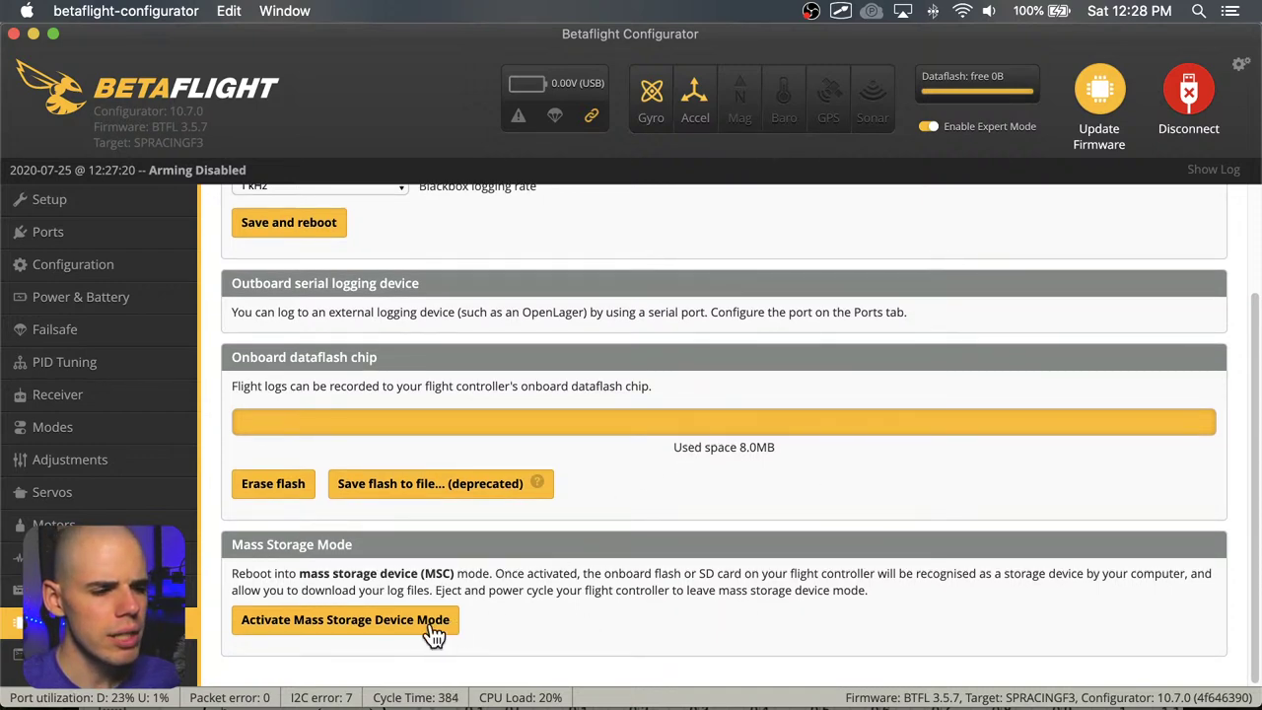
scroll(452, 575, up, 1)
scroll(450, 576, up, 2)
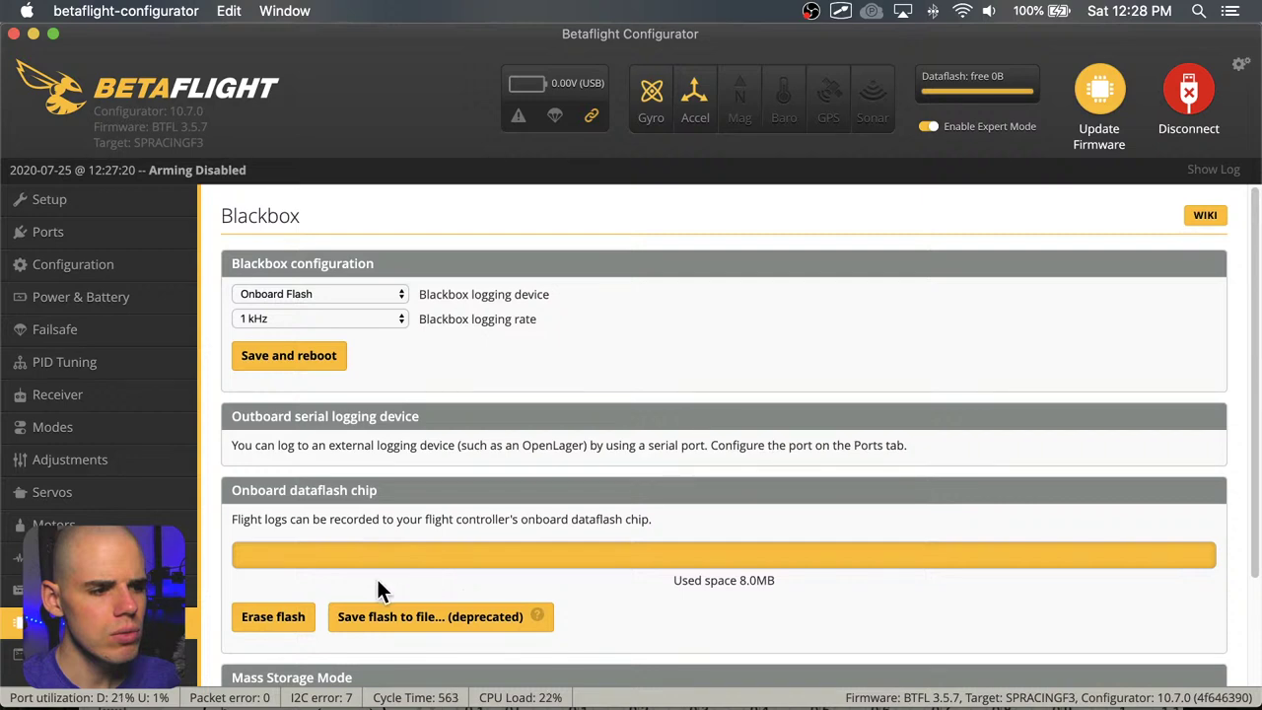
scroll(523, 371, down, 3)
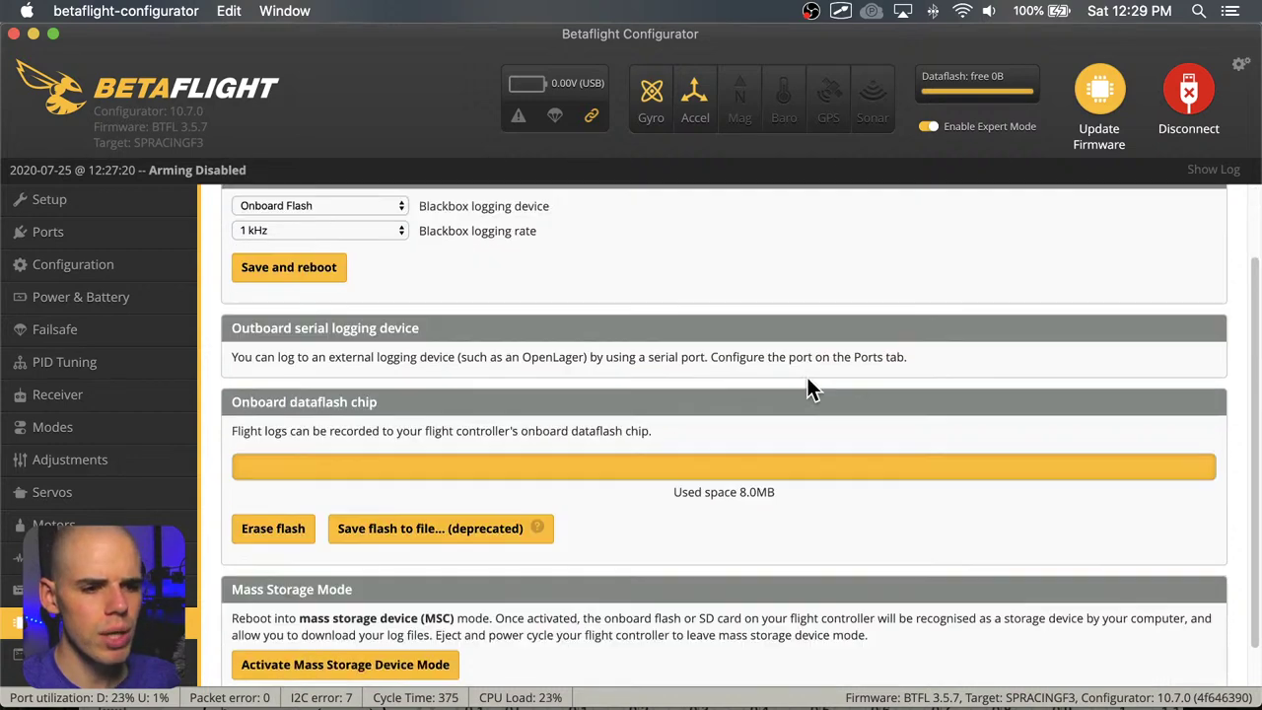
scroll(700, 482, up, 1)
scroll(710, 468, up, 1)
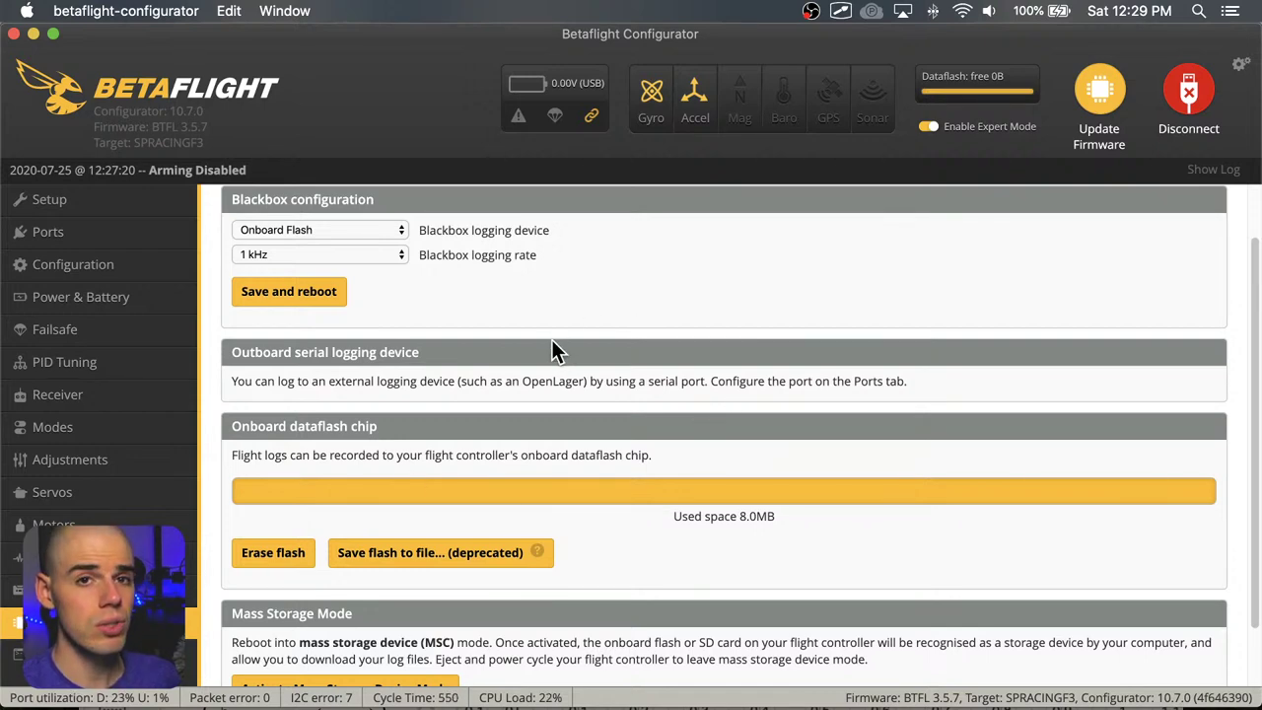
scroll(551, 341, up, 1)
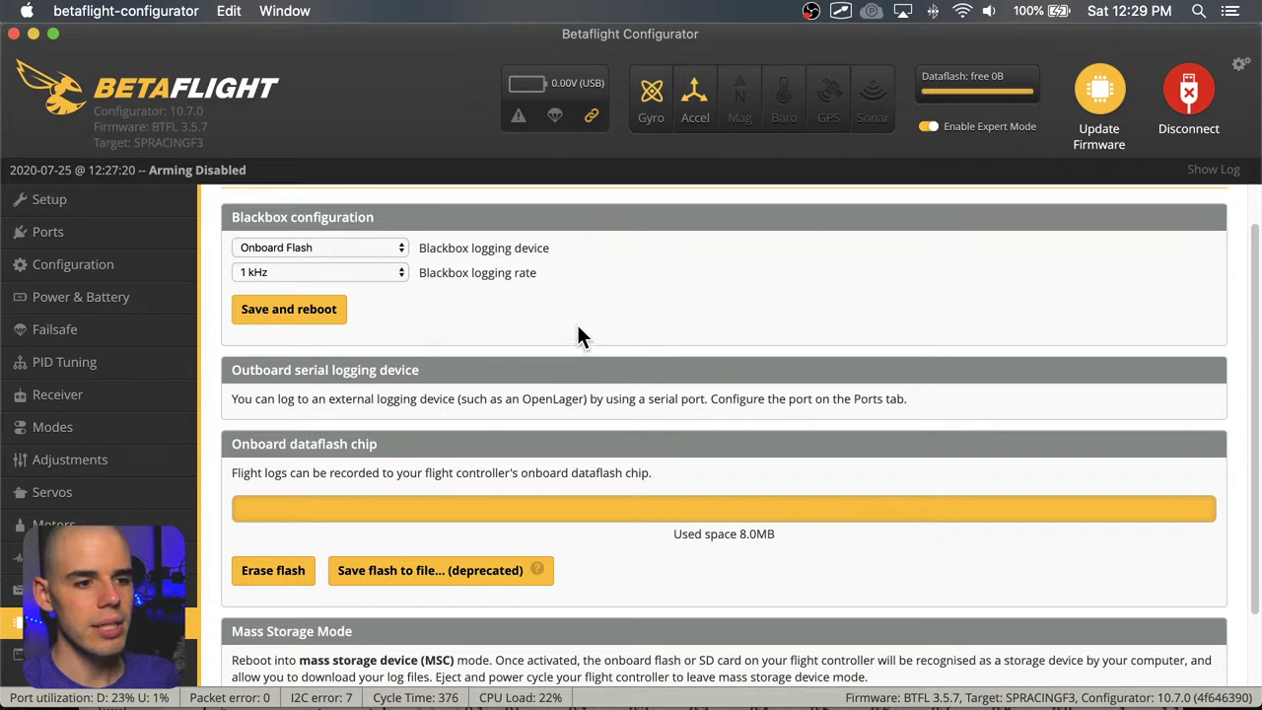
scroll(578, 327, up, 2)
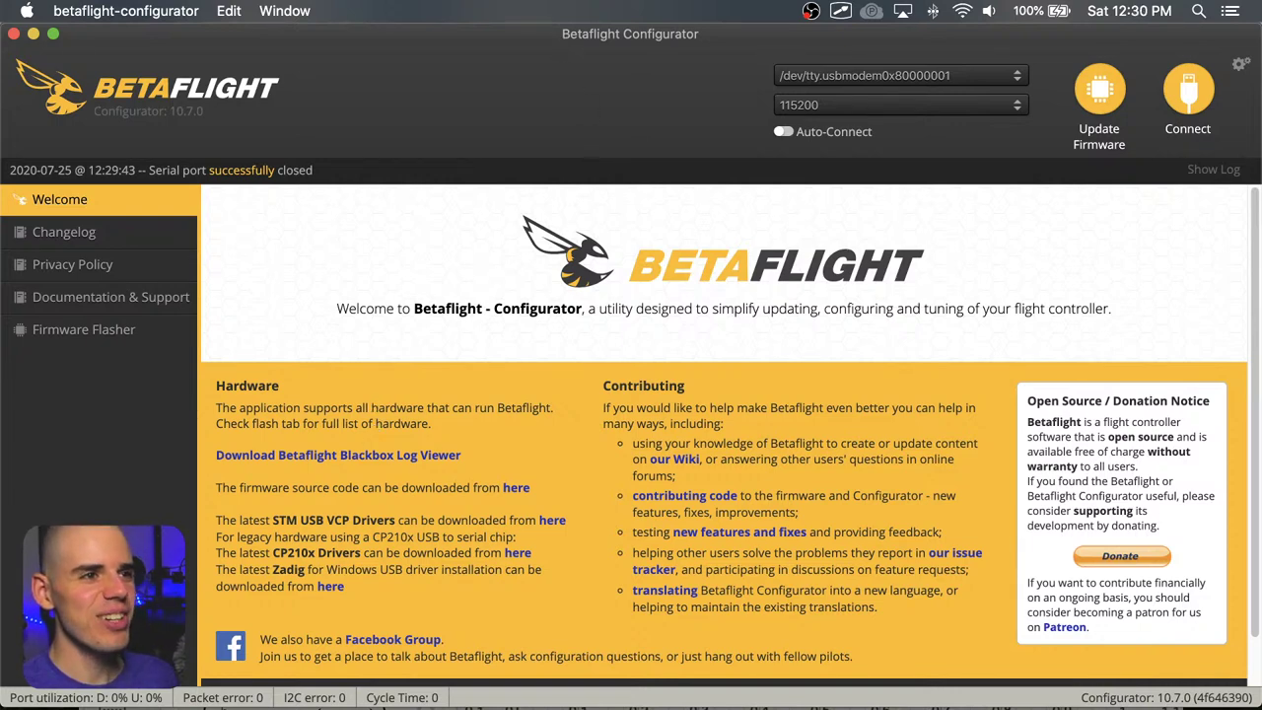
Connect to the flight controller on the USB modem port and view its OSD and video transmitter settings
click(1193, 107)
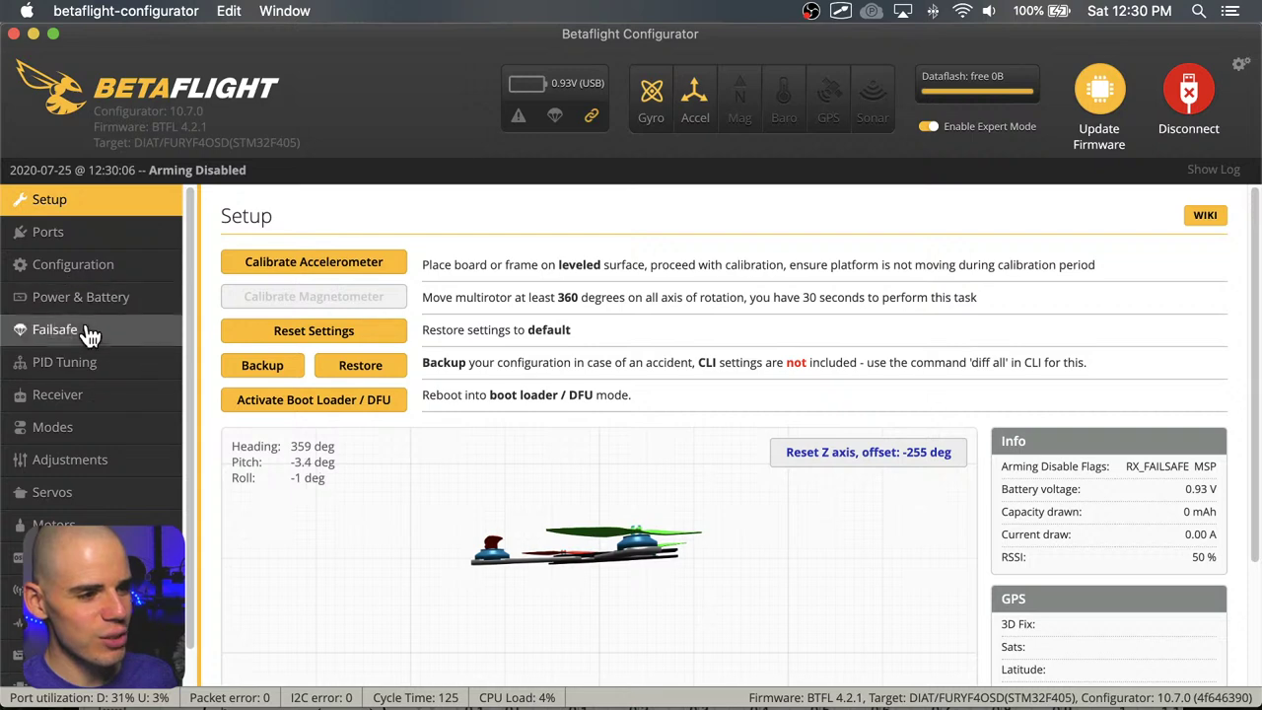
scroll(89, 409, down, 1)
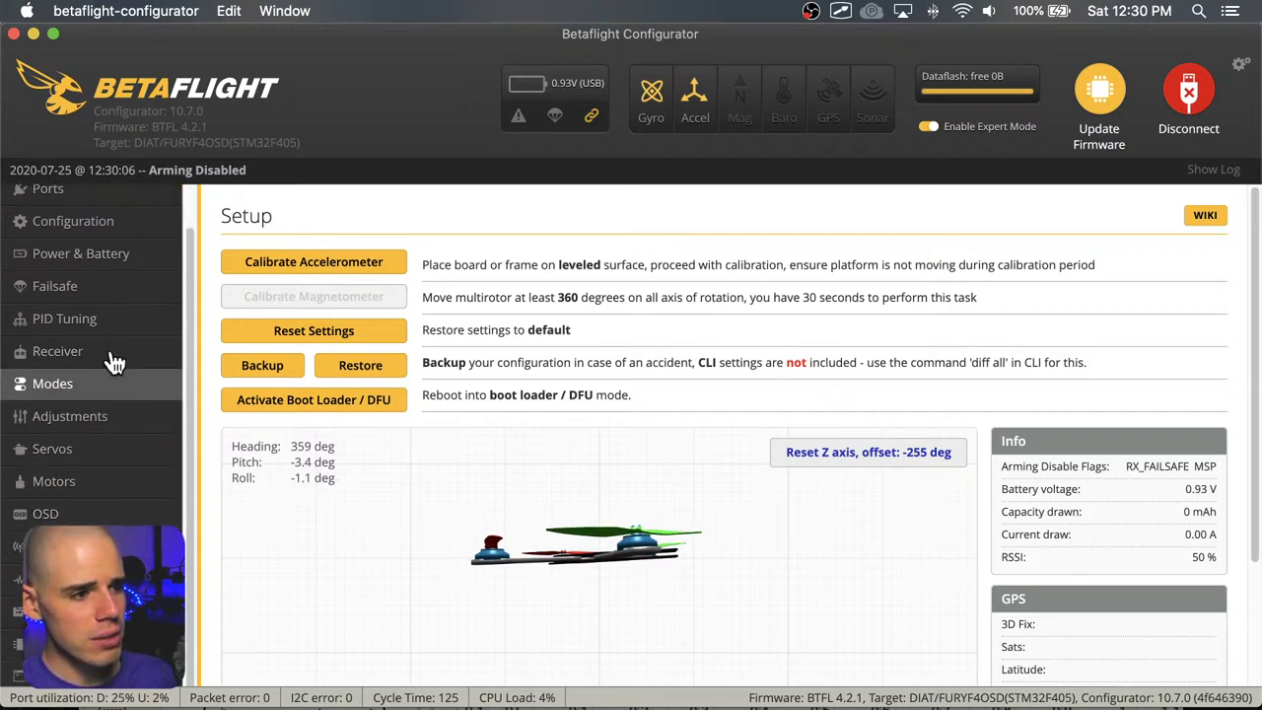
click(87, 511)
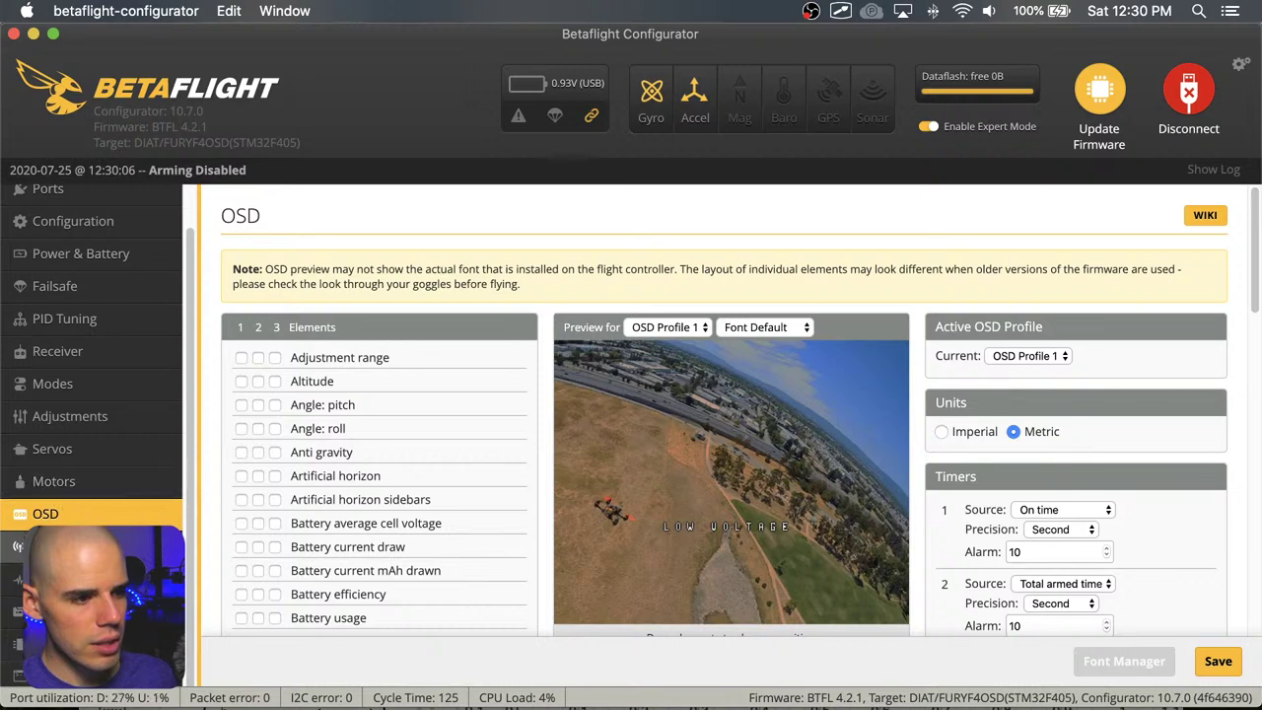
click(89, 545)
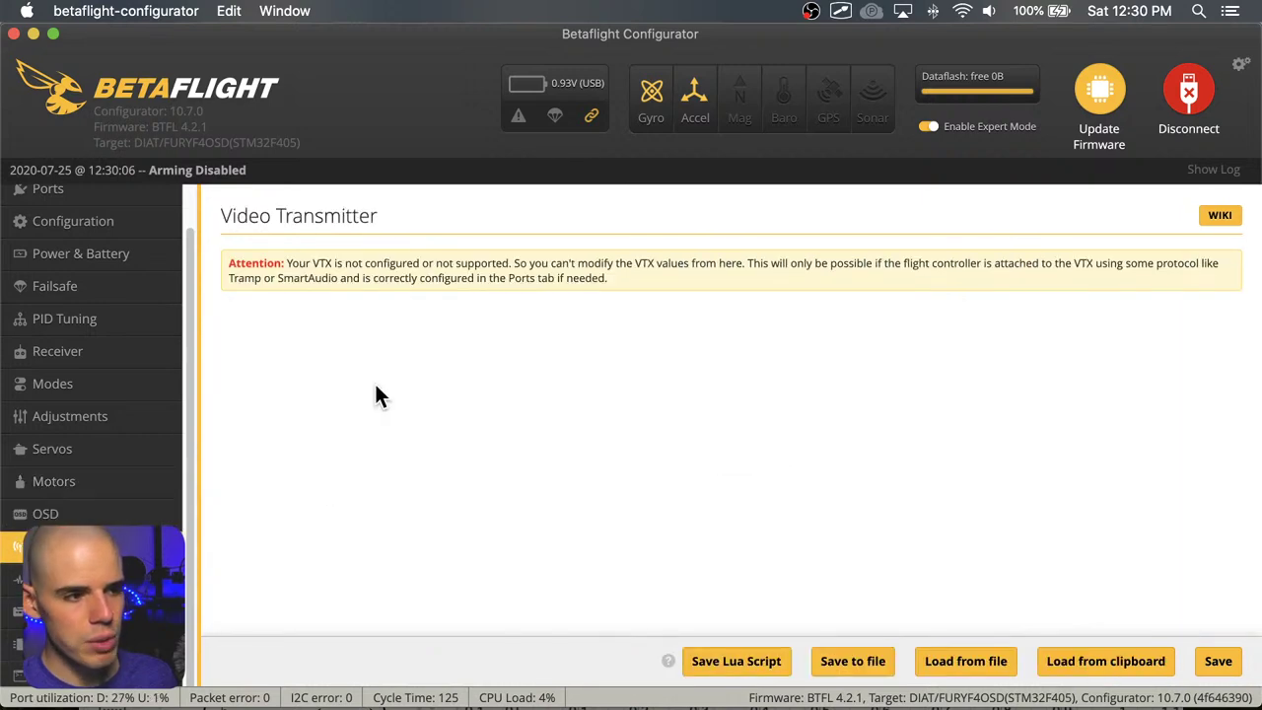
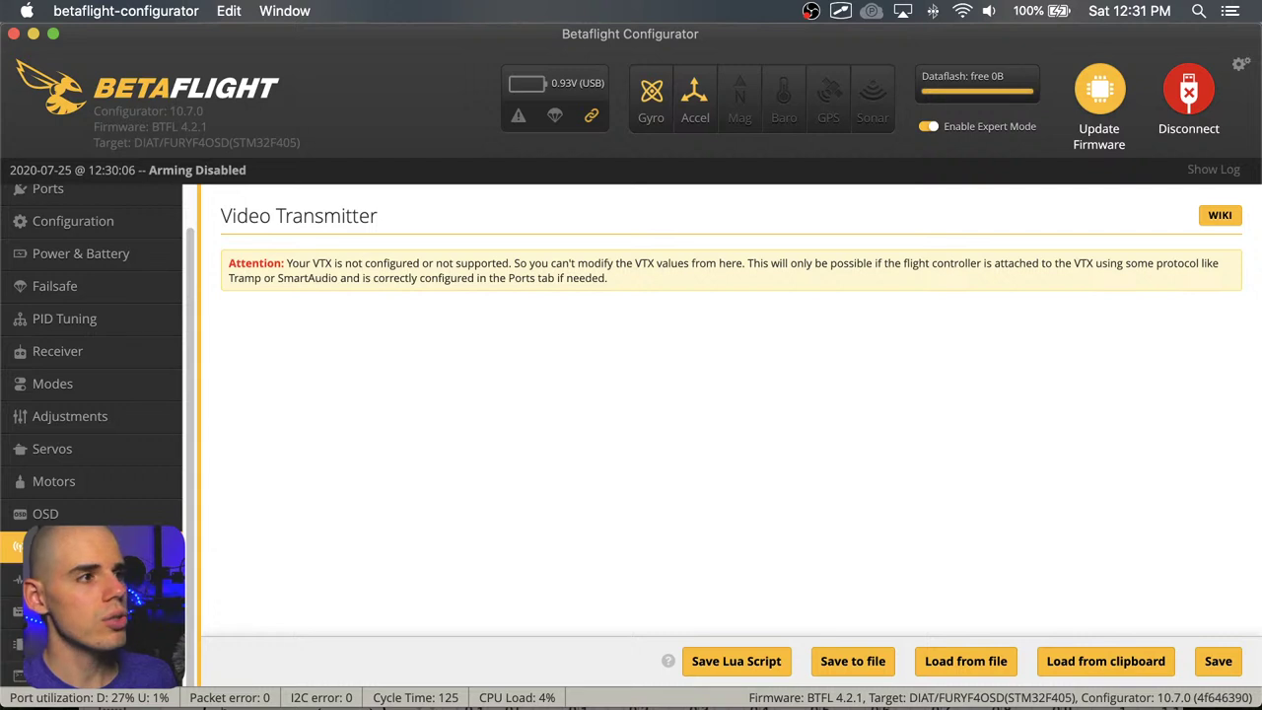
drag(99, 606, 303, 562)
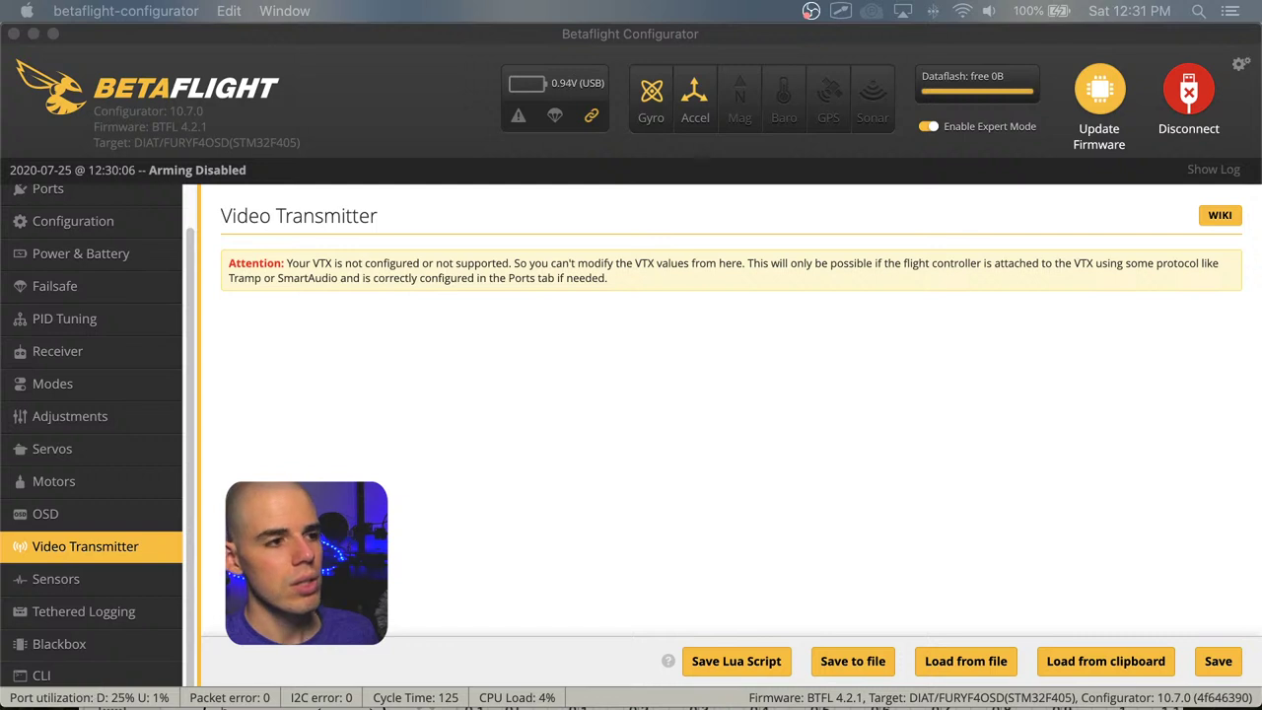
drag(303, 562, 92, 607)
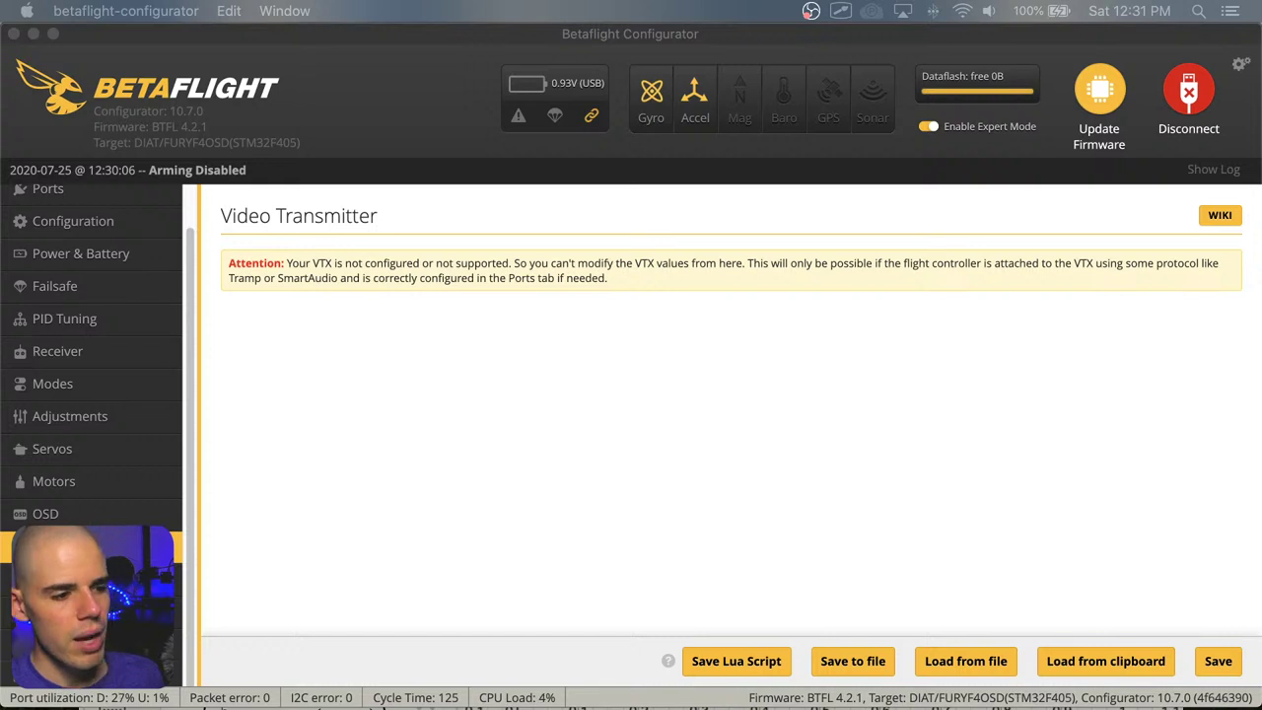
click(55, 694)
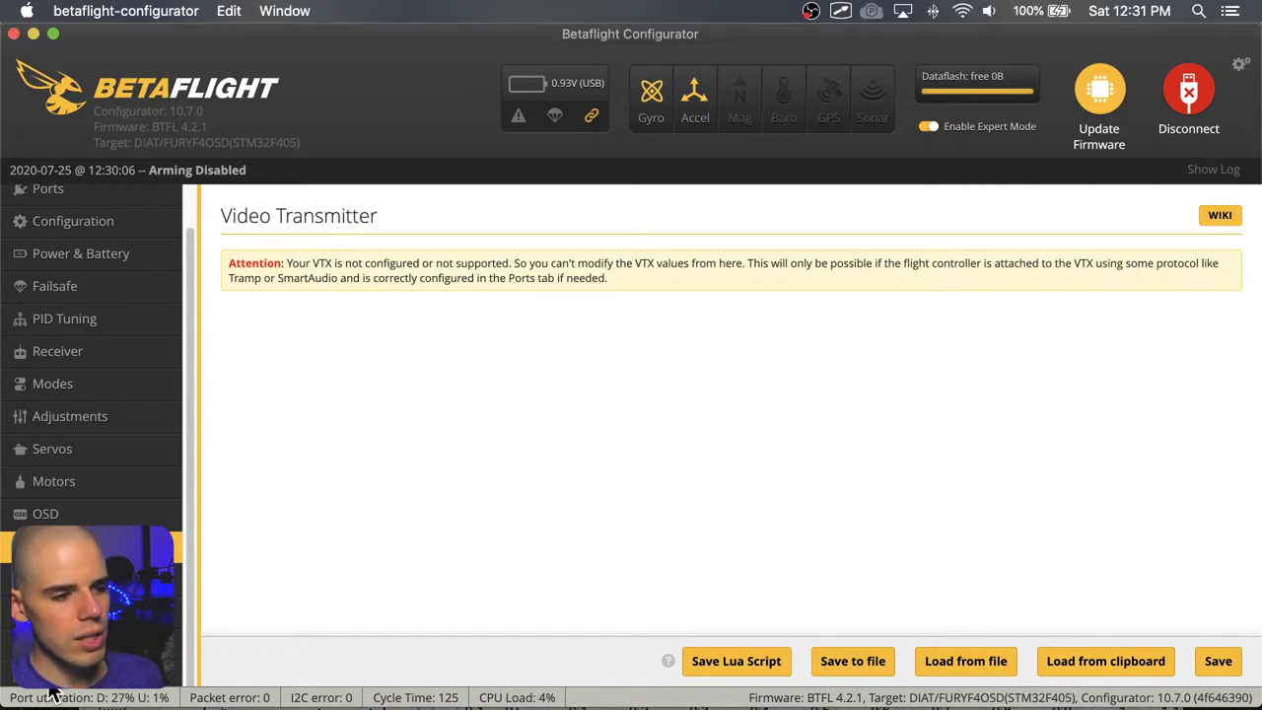
View the command line interface, leave it and reconnect to the flight controller
click(54, 675)
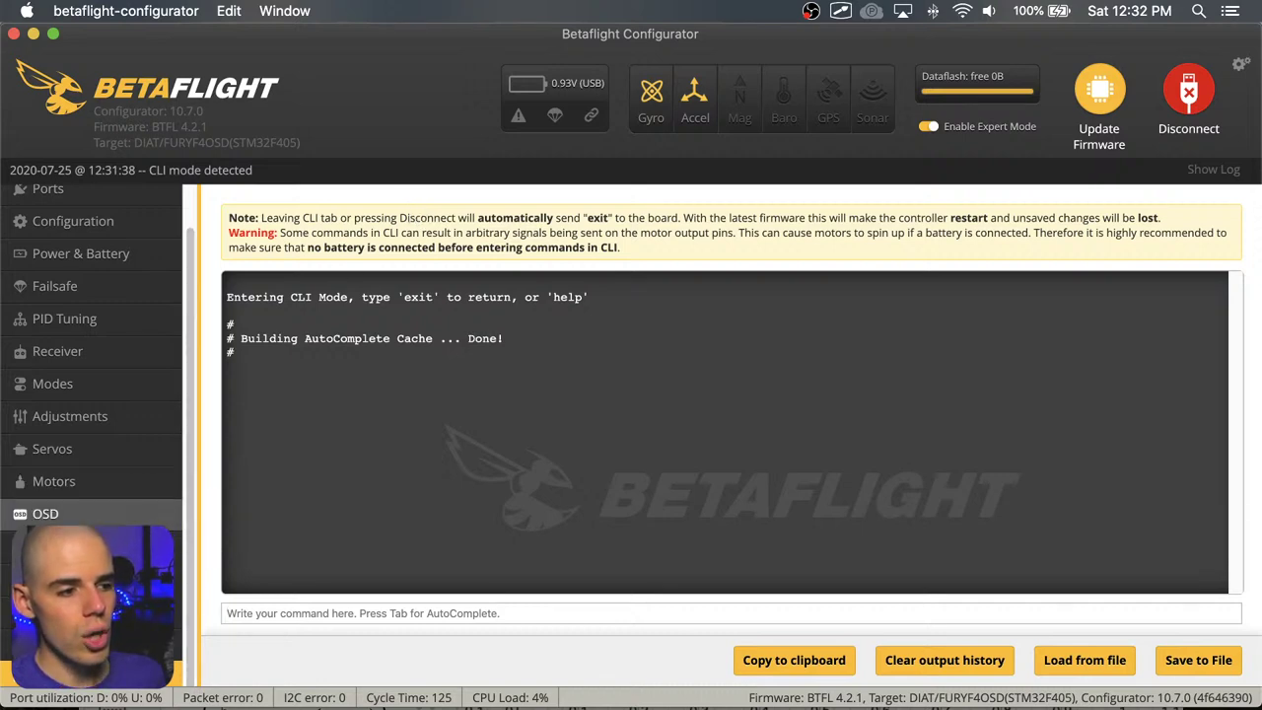
click(92, 522)
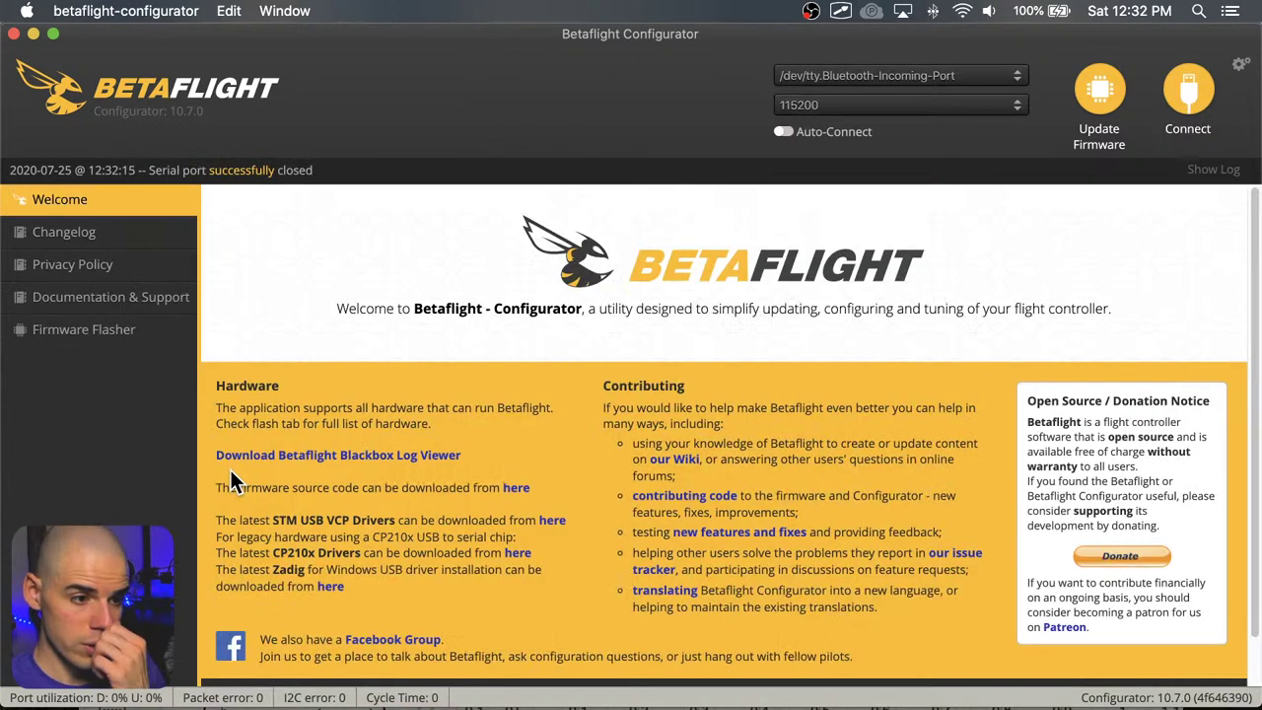
click(1196, 93)
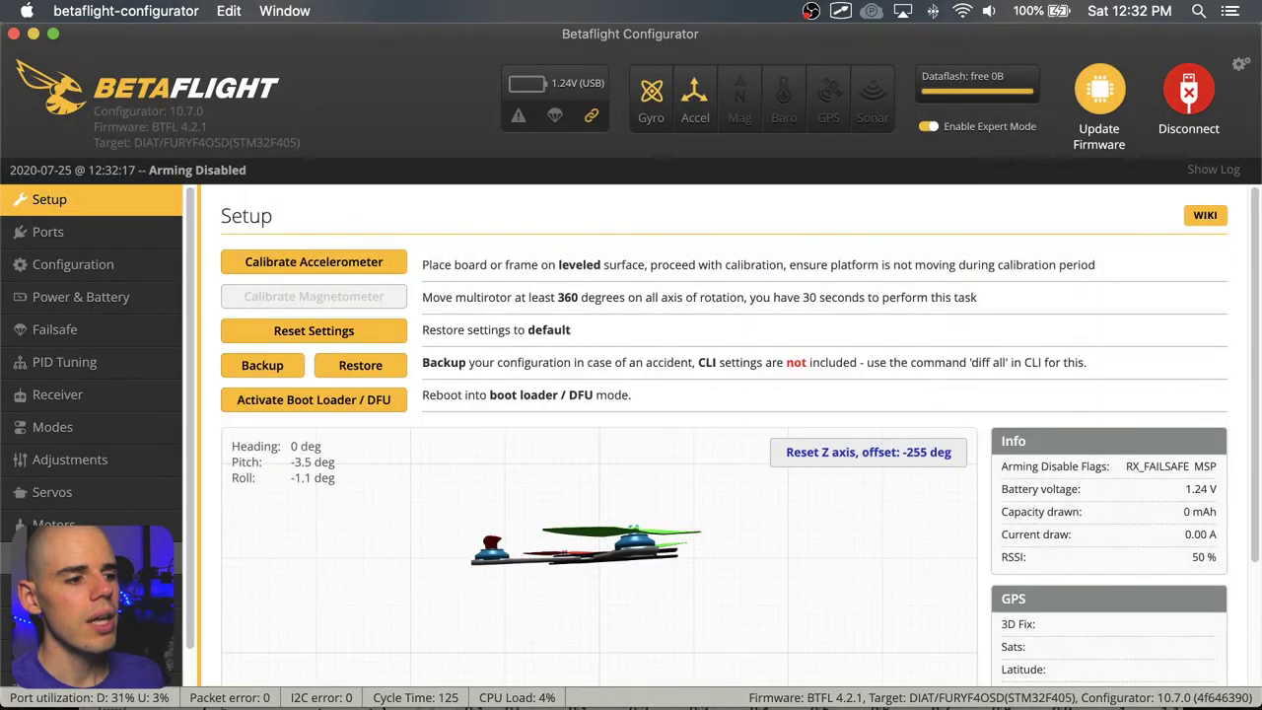
Try showing the artificial horizon and its sidebars in OSD profile 1, and switch both elements off again
click(59, 557)
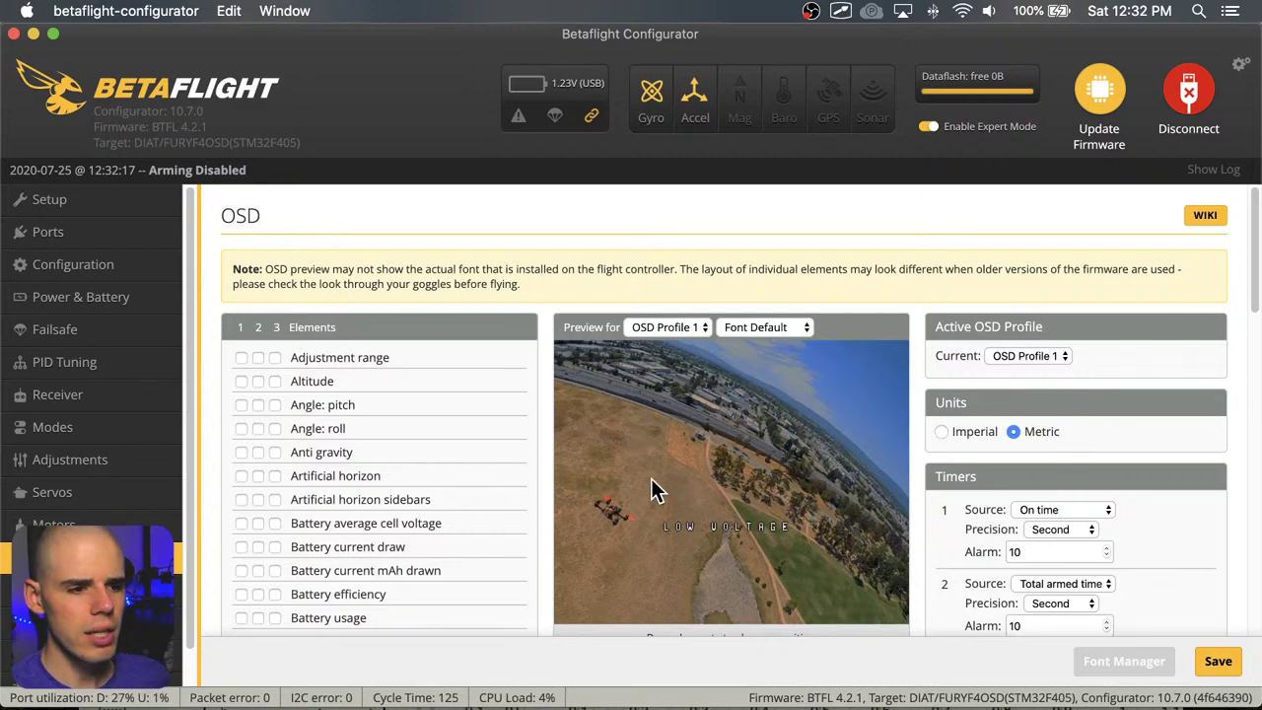
scroll(767, 412, down, 1)
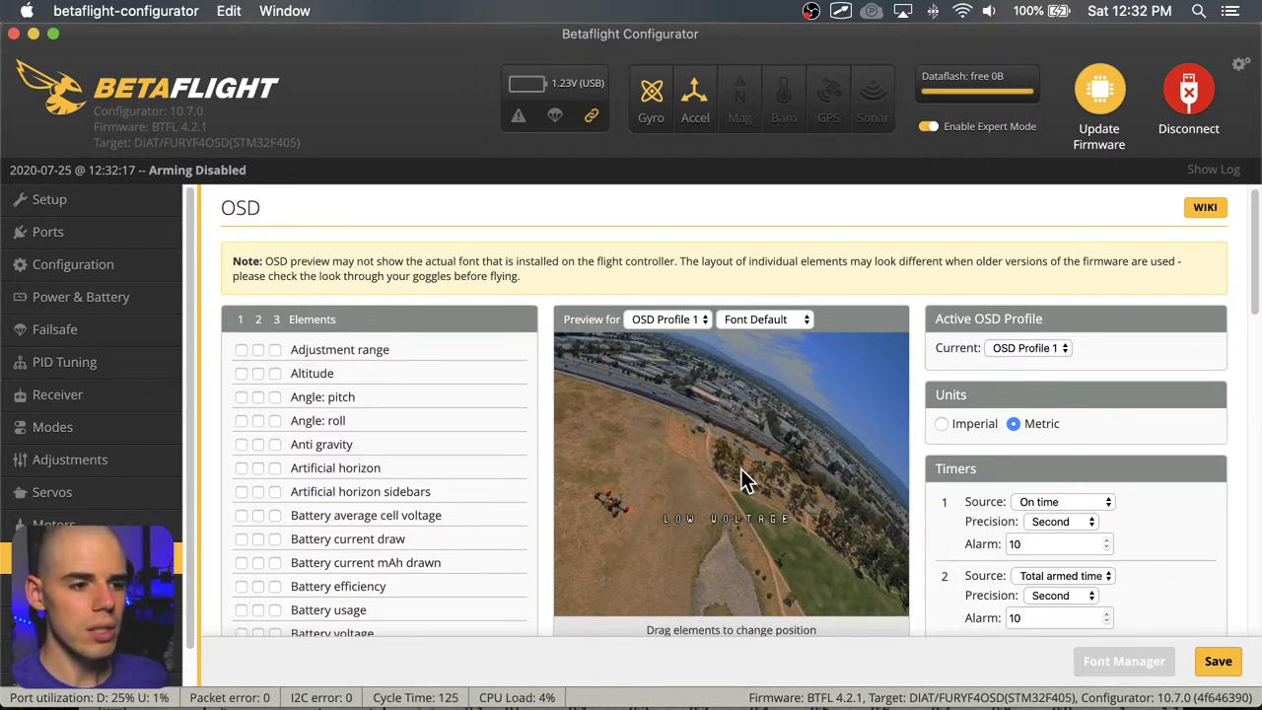
scroll(745, 471, down, 3)
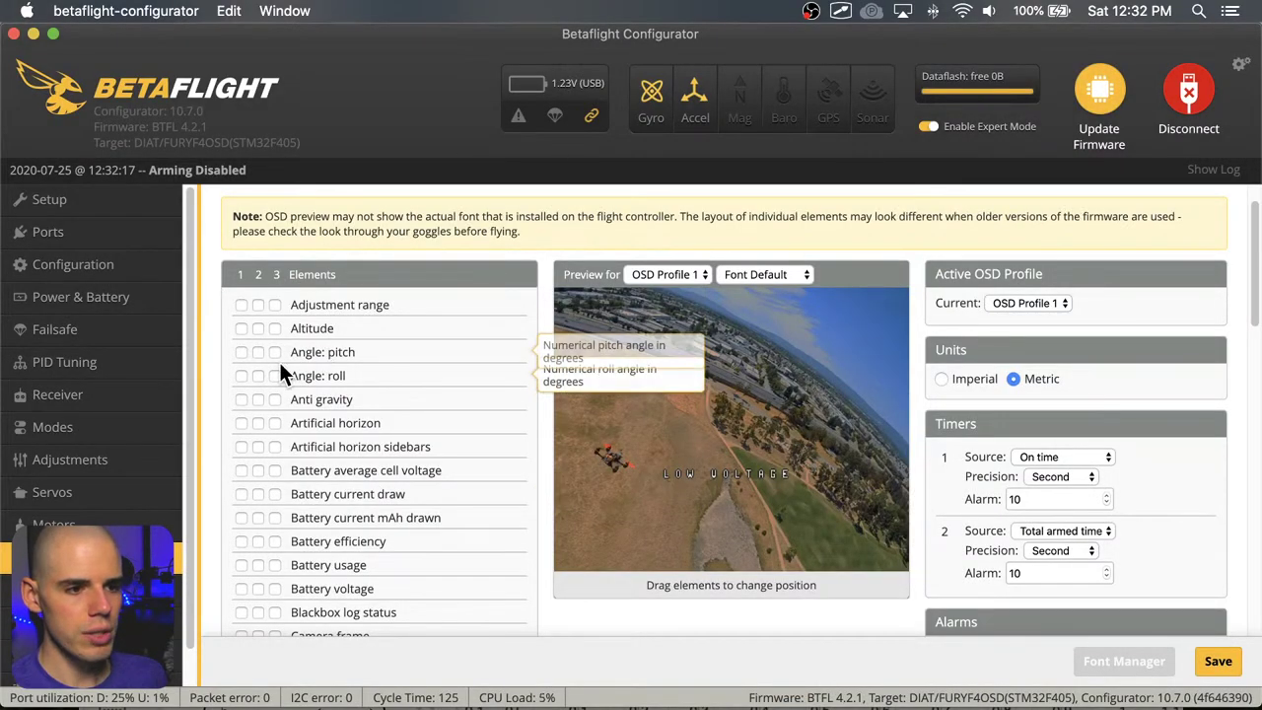
scroll(291, 355, down, 1)
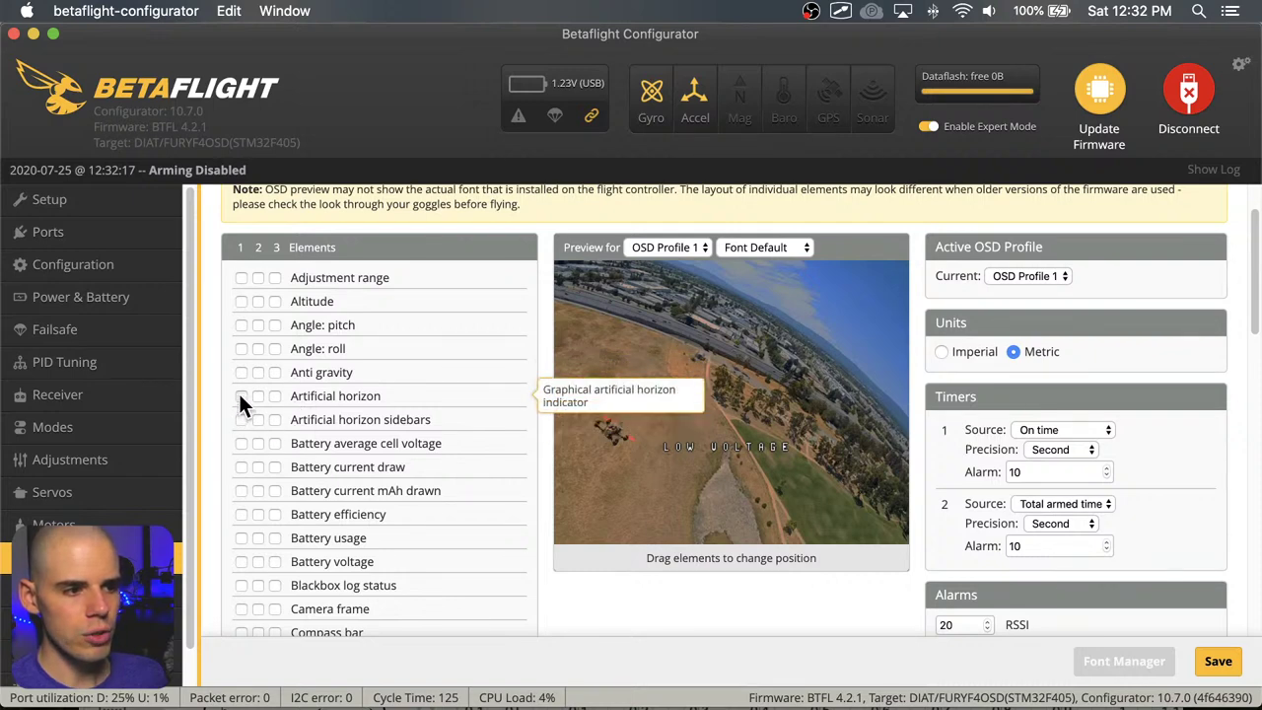
click(240, 396)
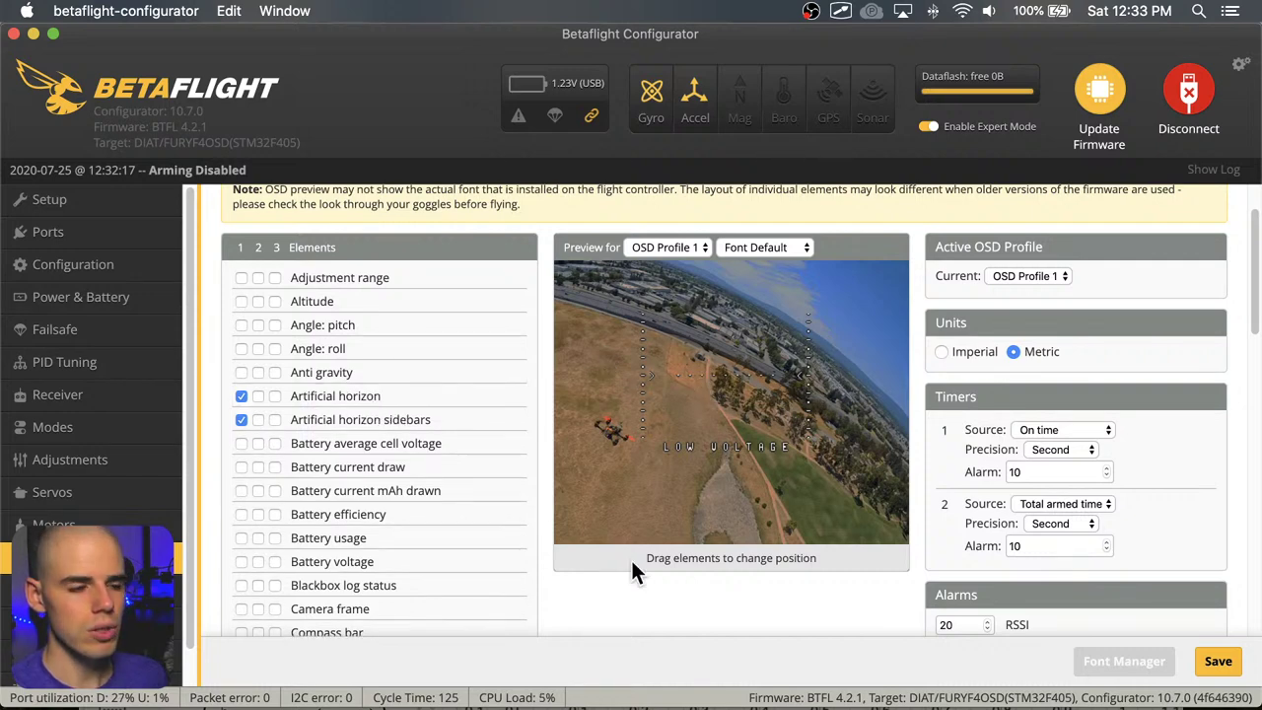
click(242, 420)
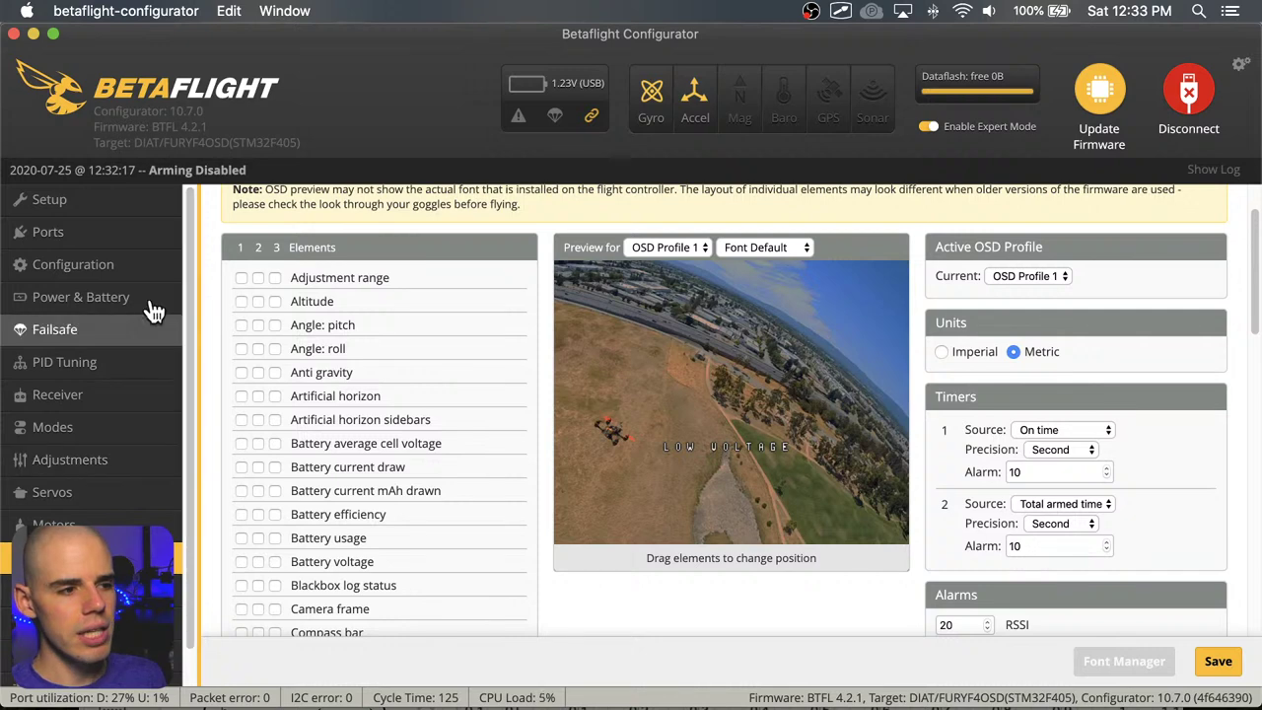
Open the configuration settings and examine the ESC/motor features, including the Motor Idle Throttle Value
click(115, 262)
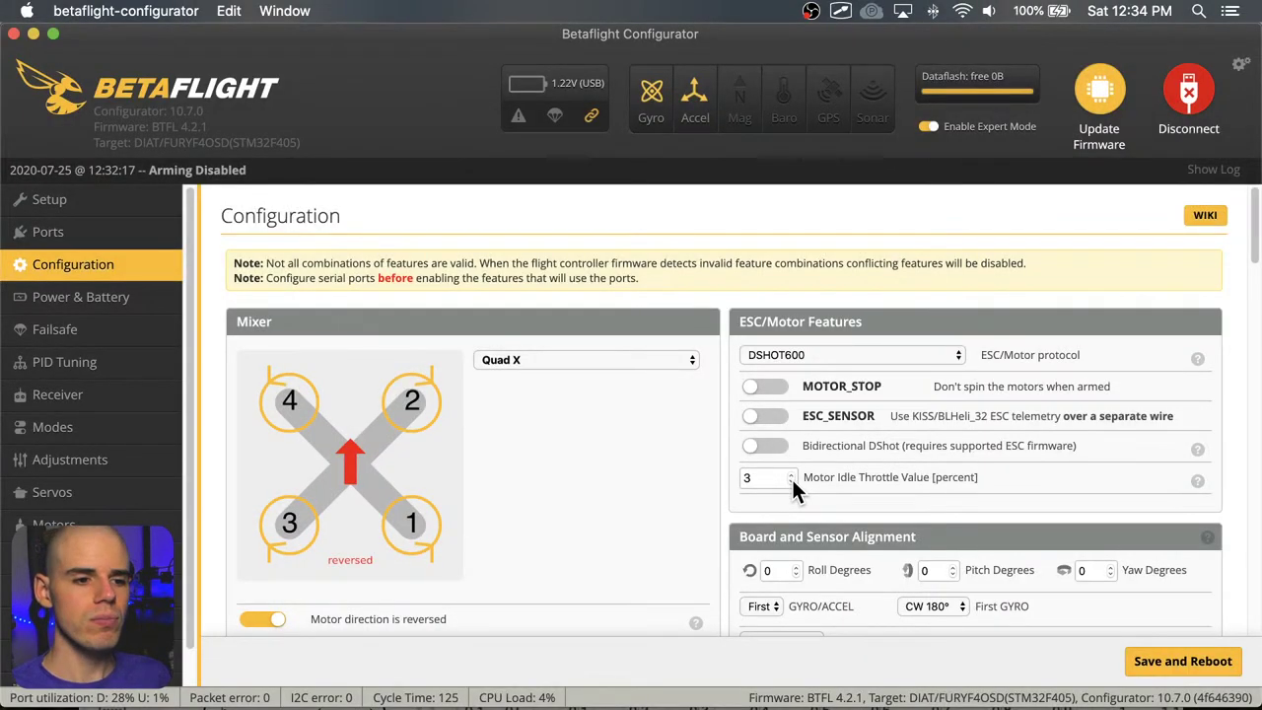
mouse_move(1196, 481)
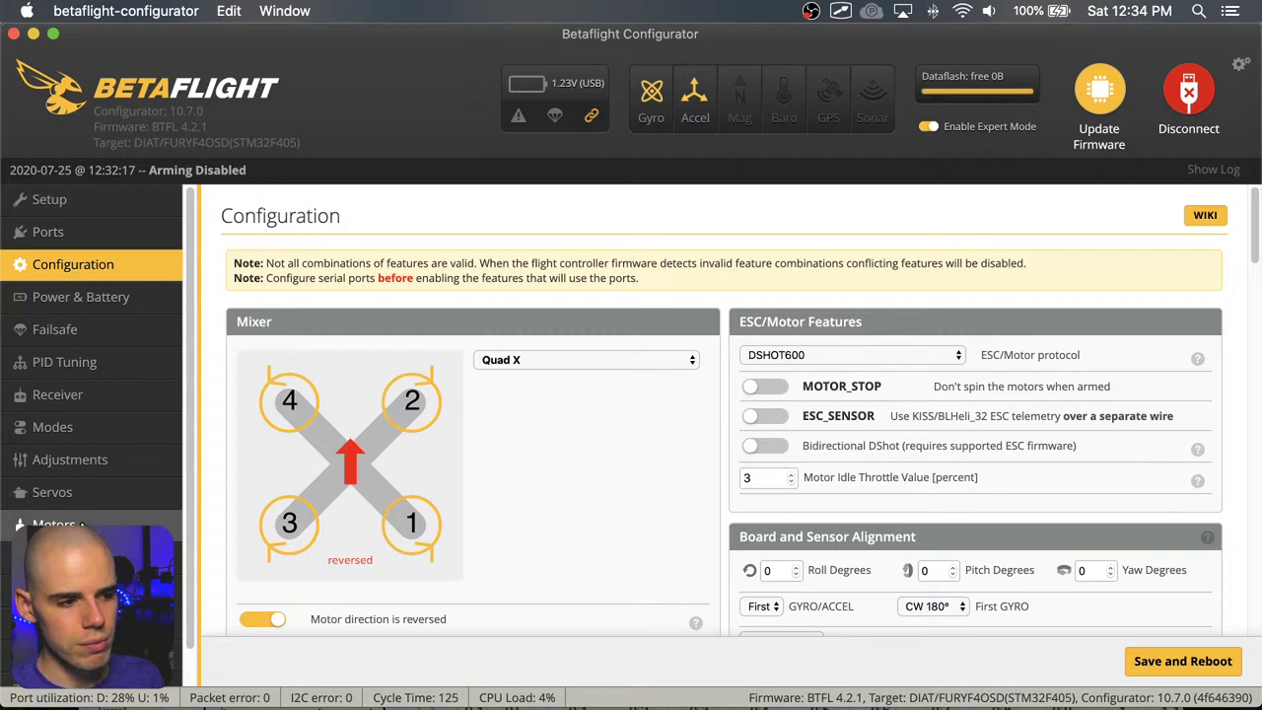
Show the battery average cell voltage and battery voltage in OSD profile 1, with the cell voltage placed above the battery voltage
click(79, 557)
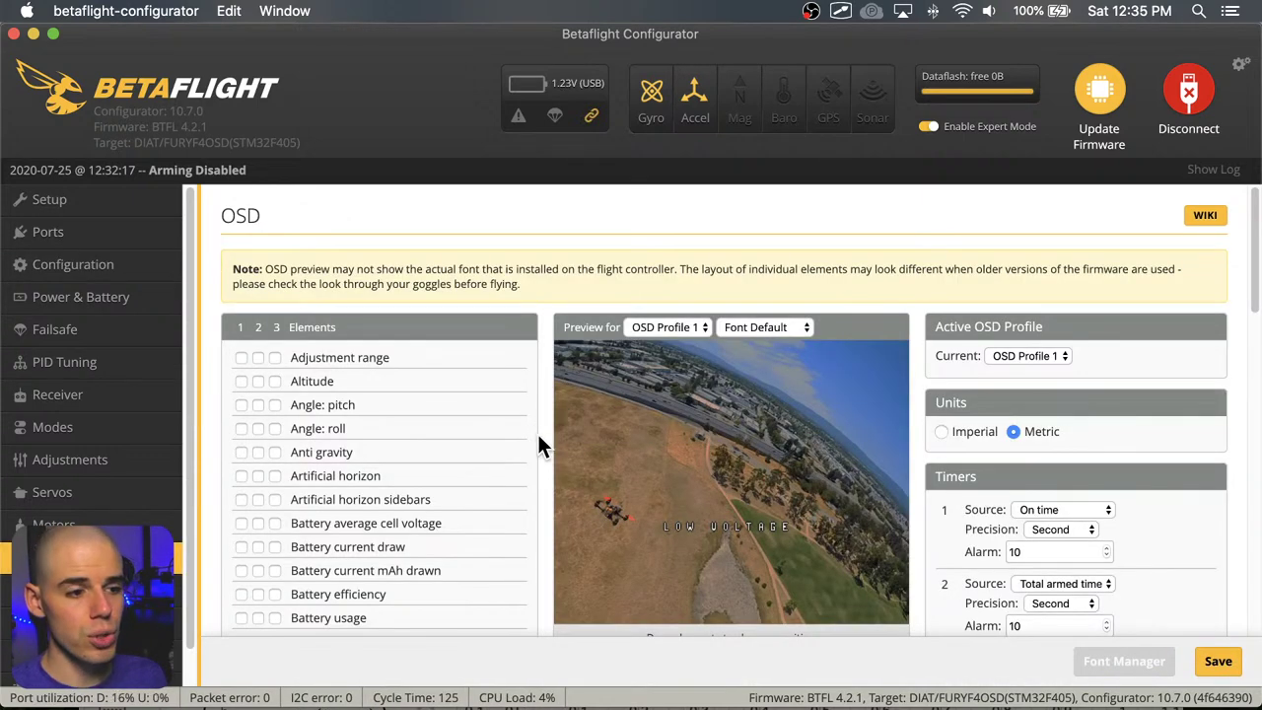
scroll(540, 440, down, 1)
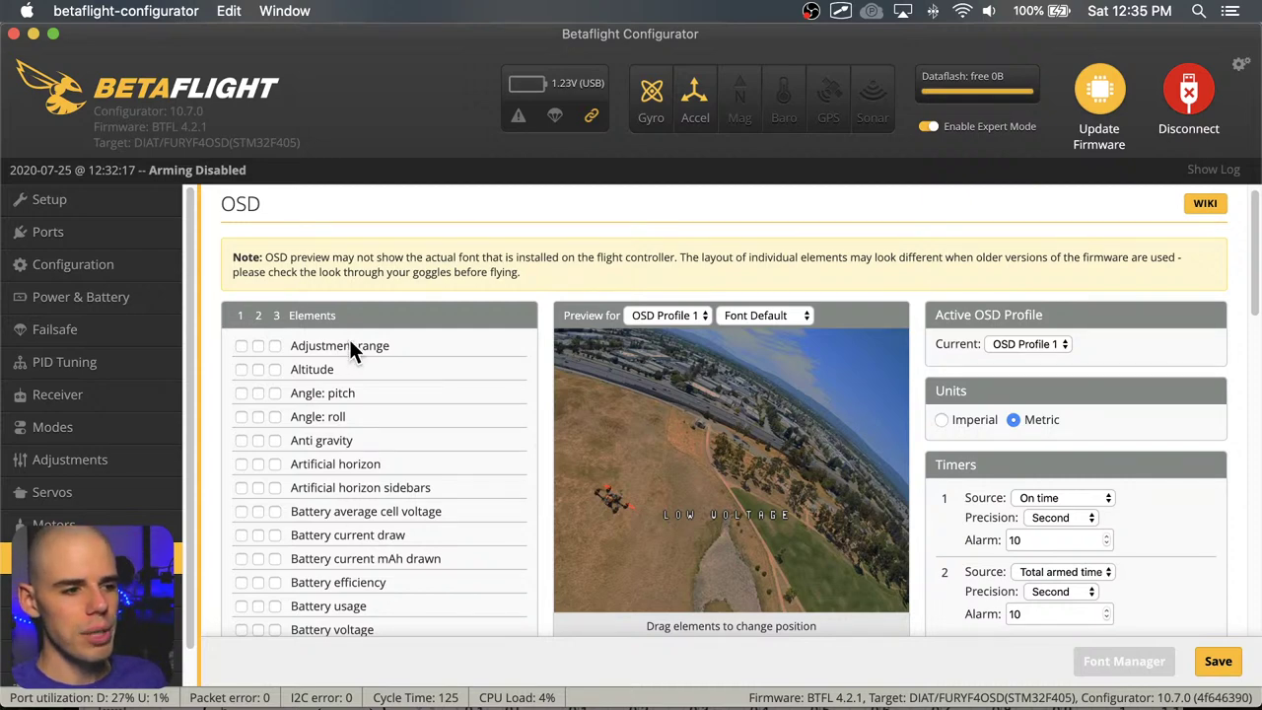
scroll(342, 402, down, 1)
scroll(341, 402, down, 10)
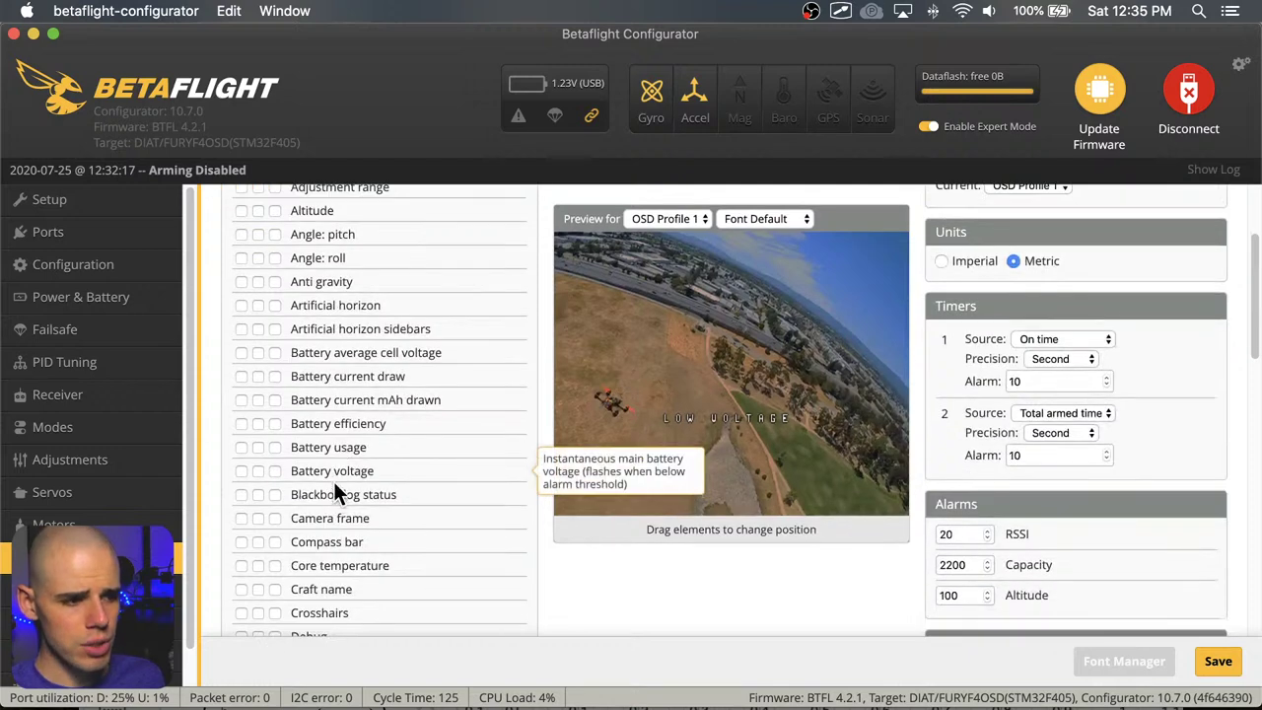
scroll(352, 477, down, 1)
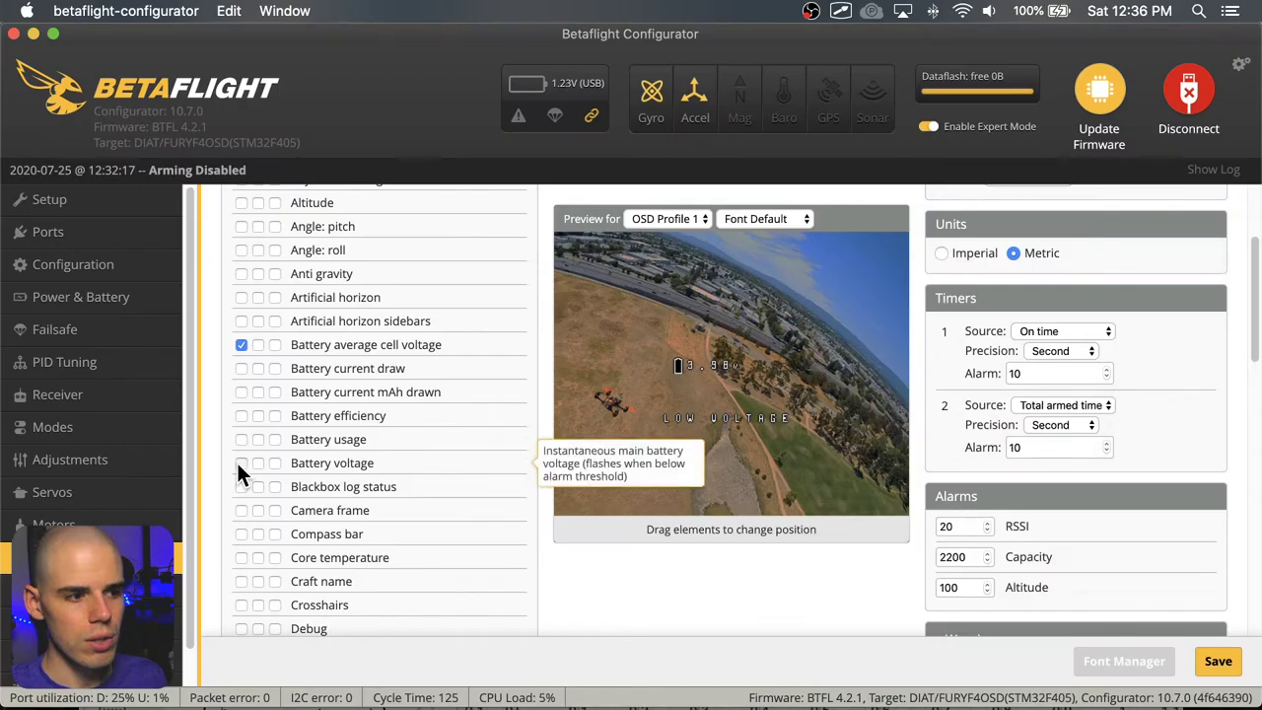
click(242, 459)
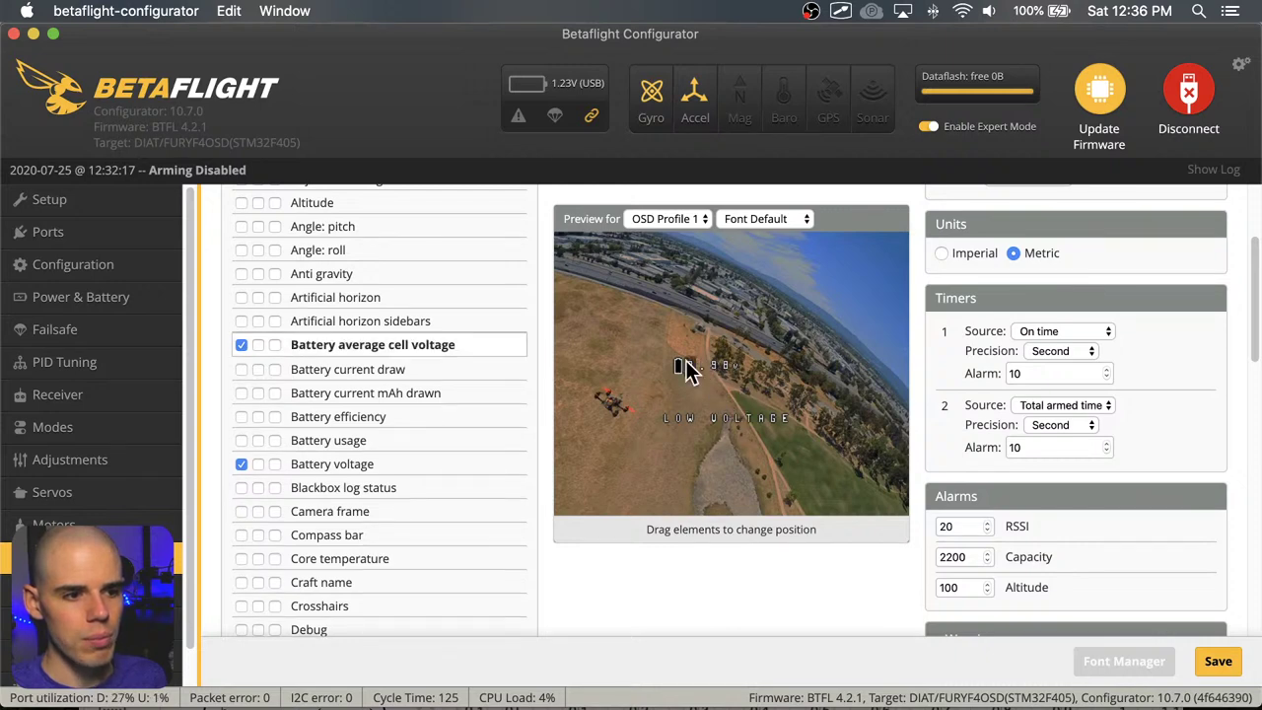
drag(687, 371, 676, 351)
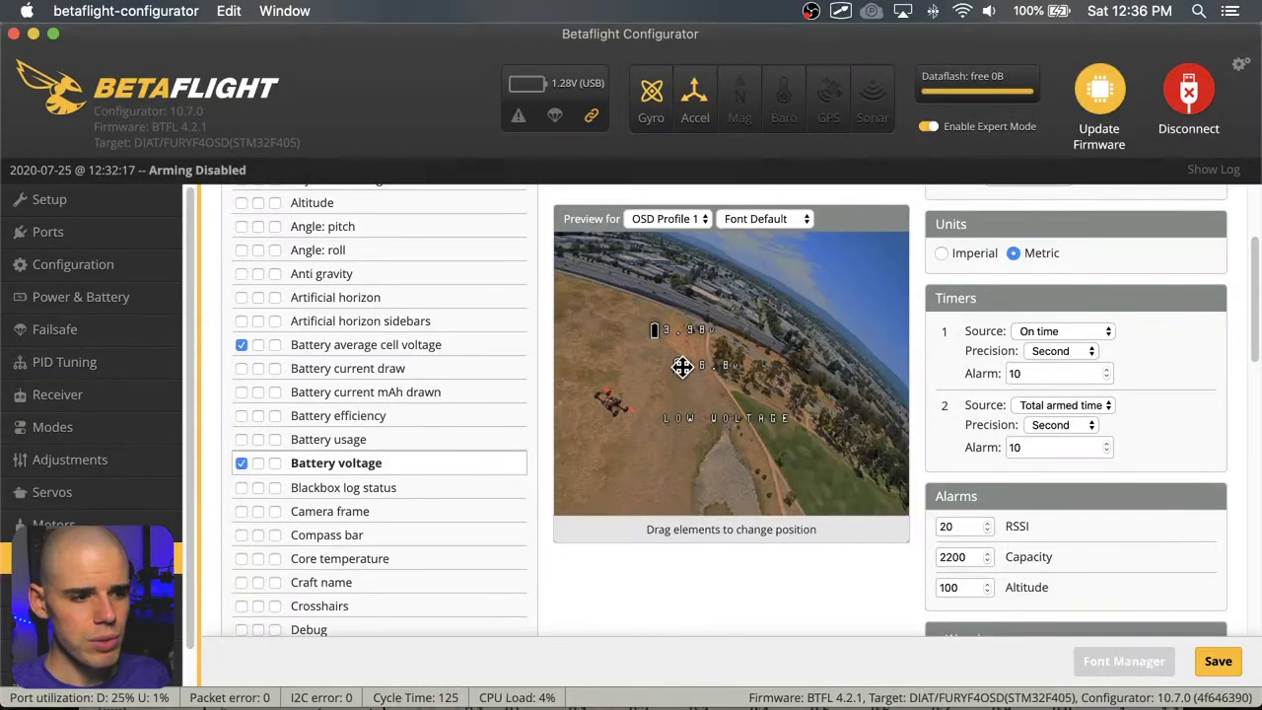
Show the craft name in OSD profile 1 and line it up with both voltage readouts in one row below the low-voltage warning
scroll(358, 556, down, 5)
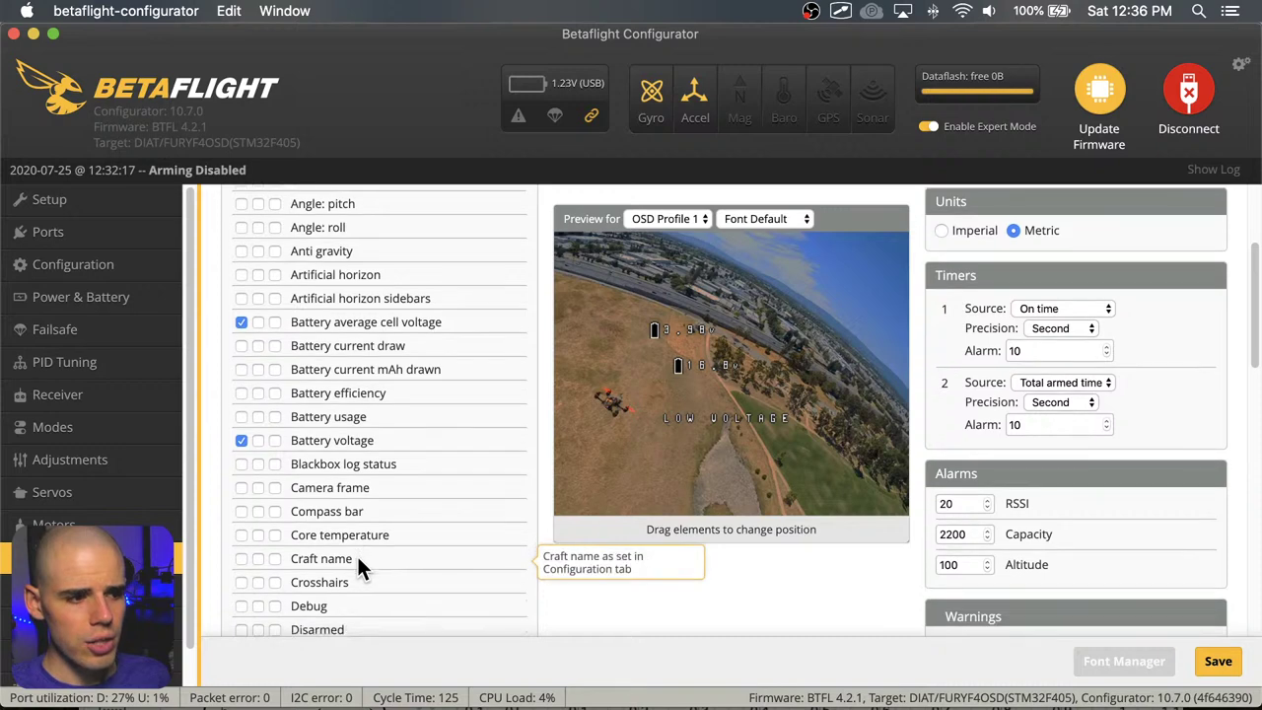
scroll(357, 540, down, 1)
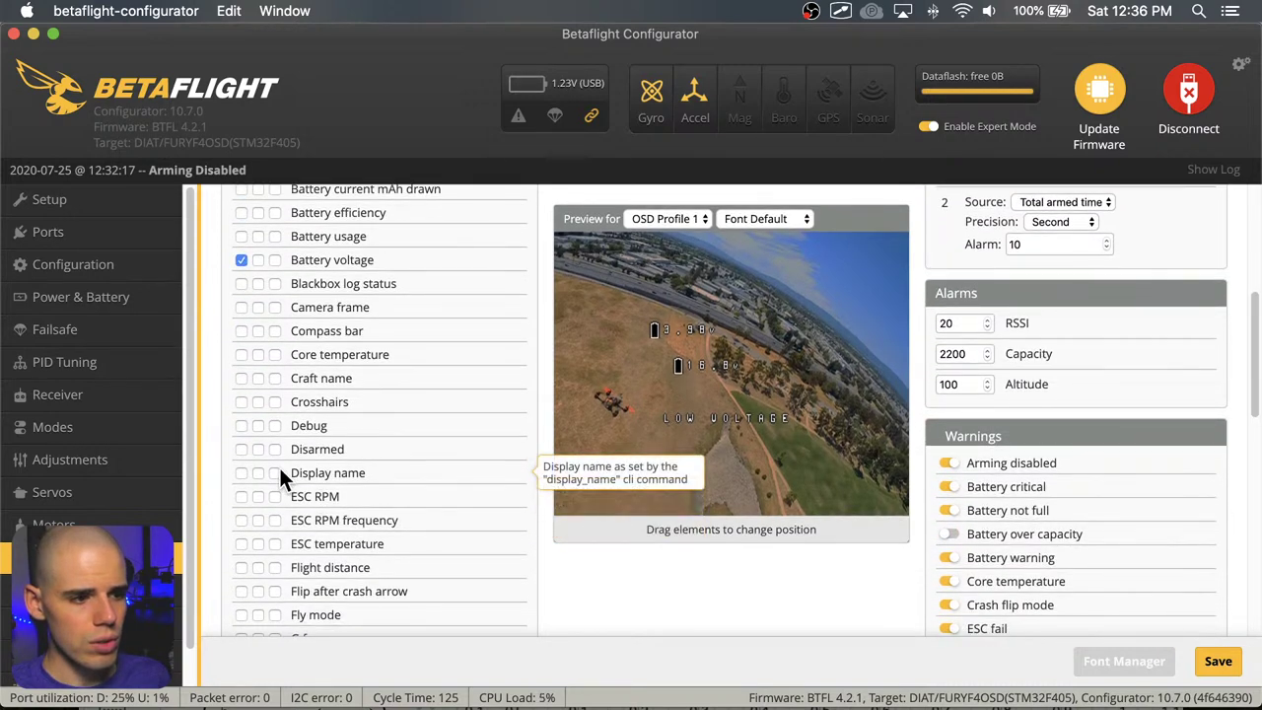
click(241, 379)
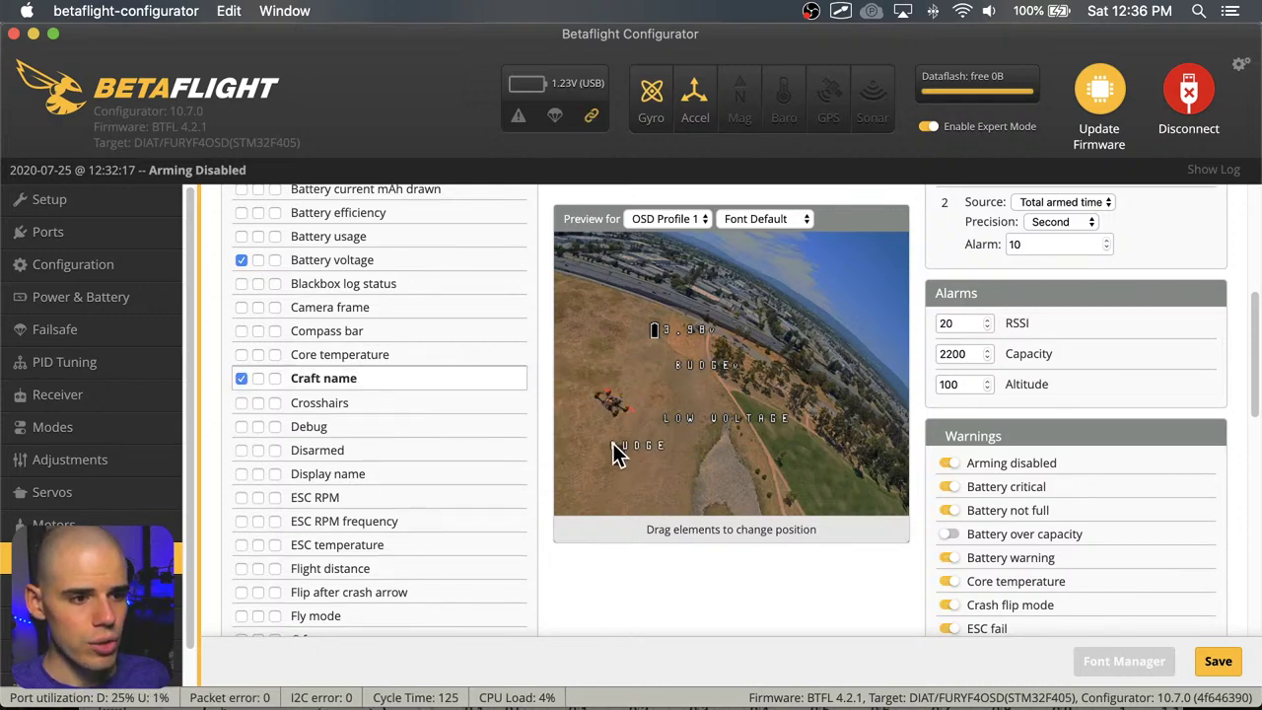
drag(636, 501, 631, 449)
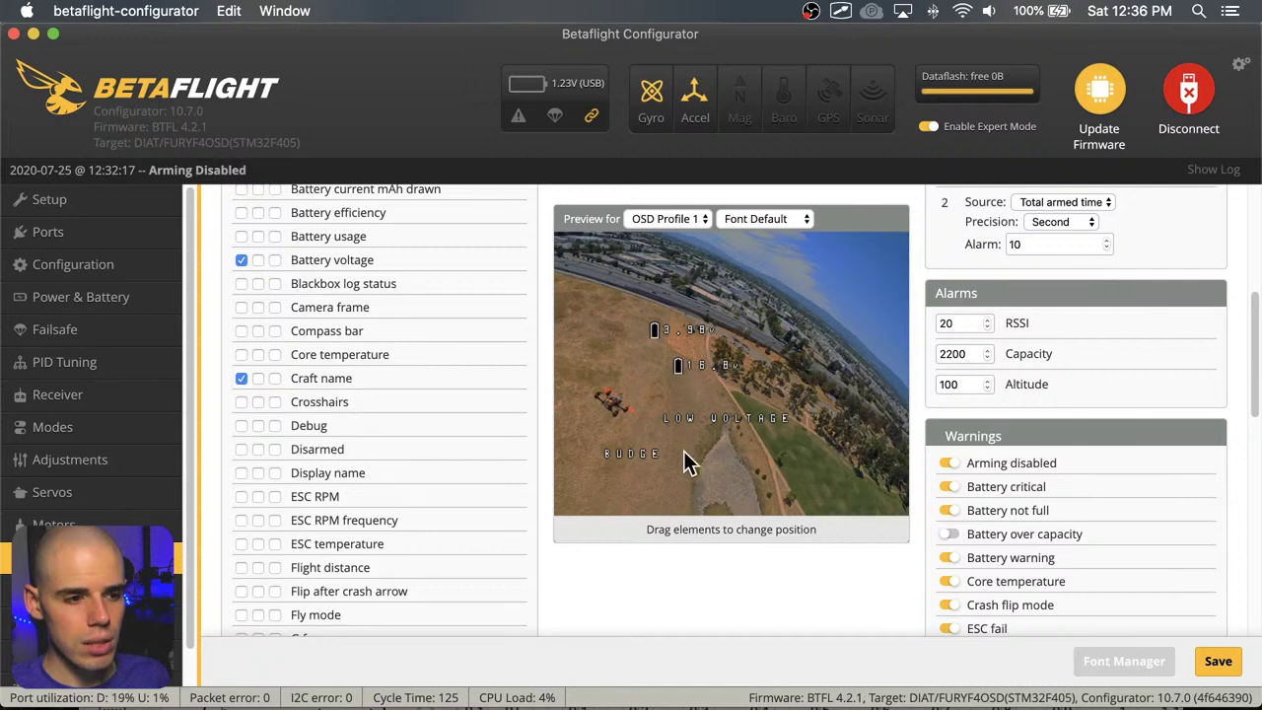
drag(685, 366, 688, 464)
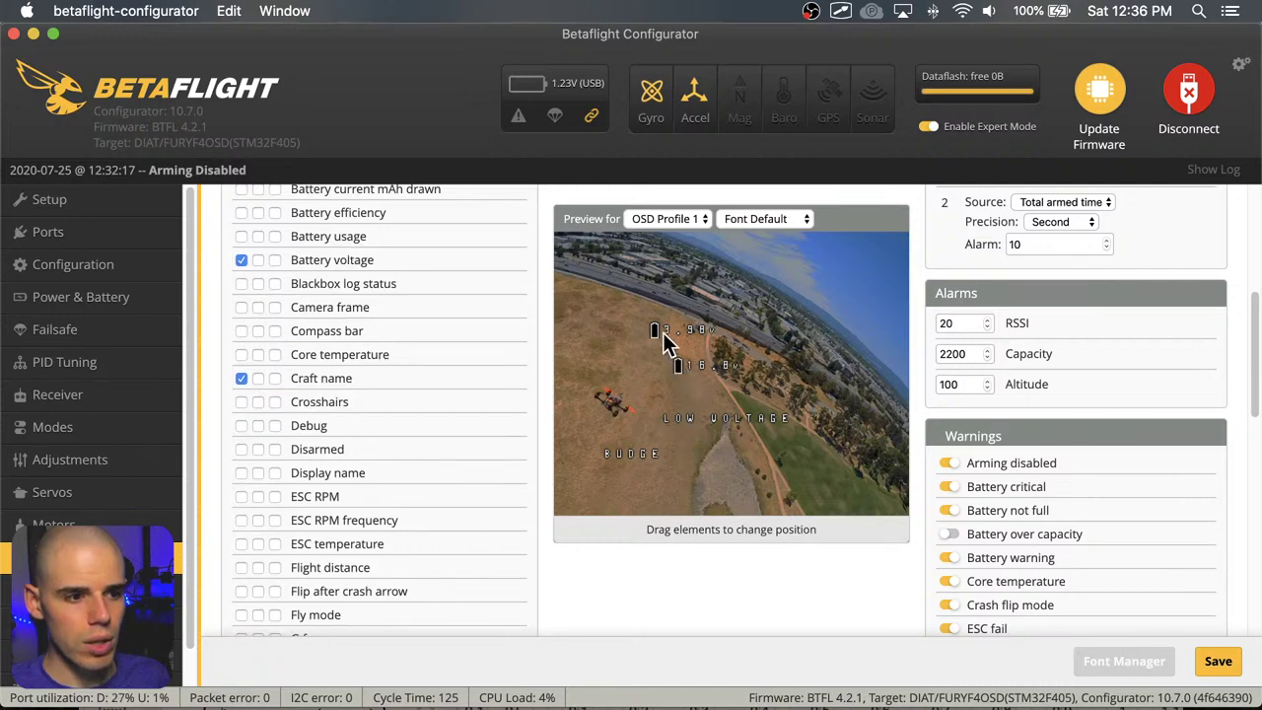
drag(661, 332, 767, 452)
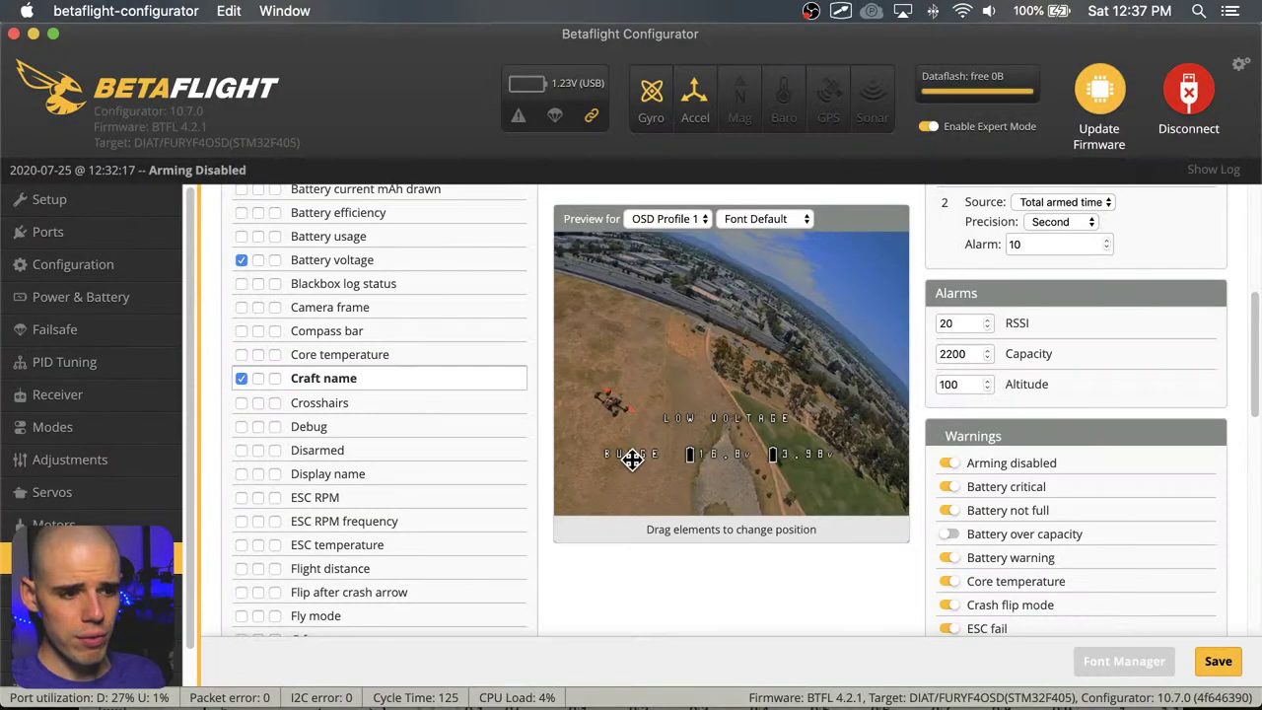
Try the craft name at other spots in the OSD preview and place it above the quadcopter, left of the centre
drag(632, 458, 627, 491)
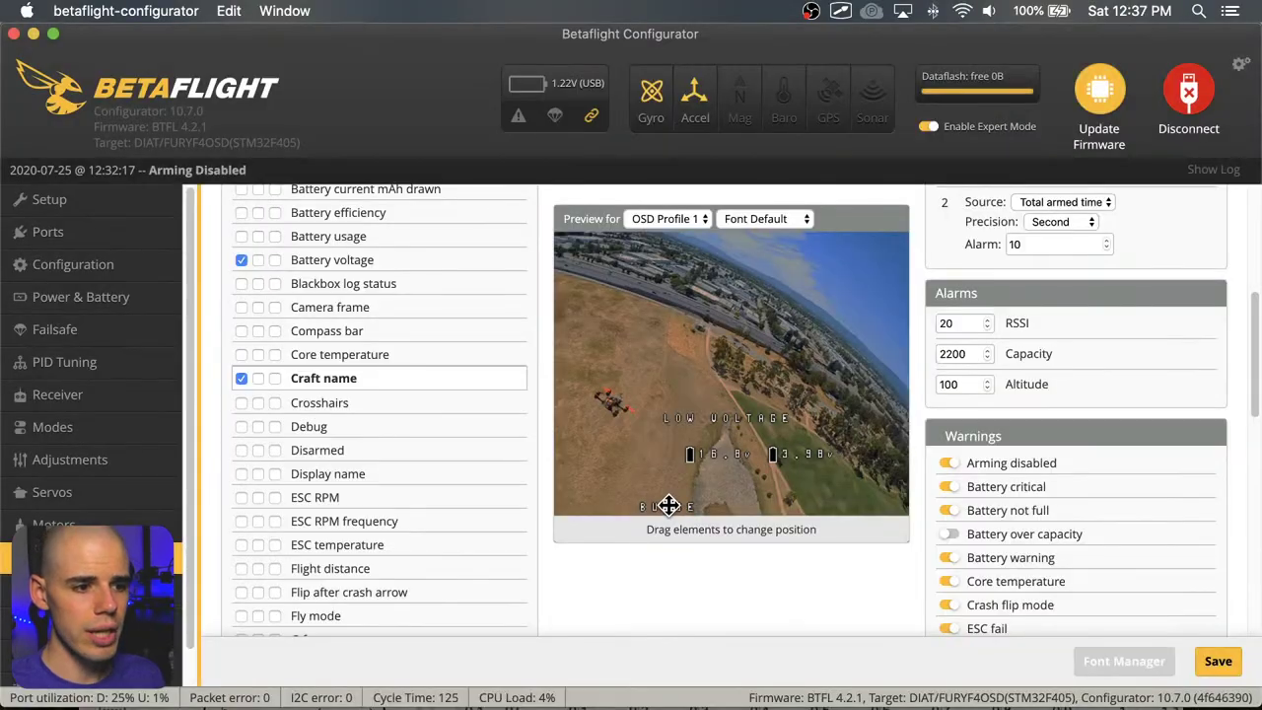
drag(667, 502, 612, 412)
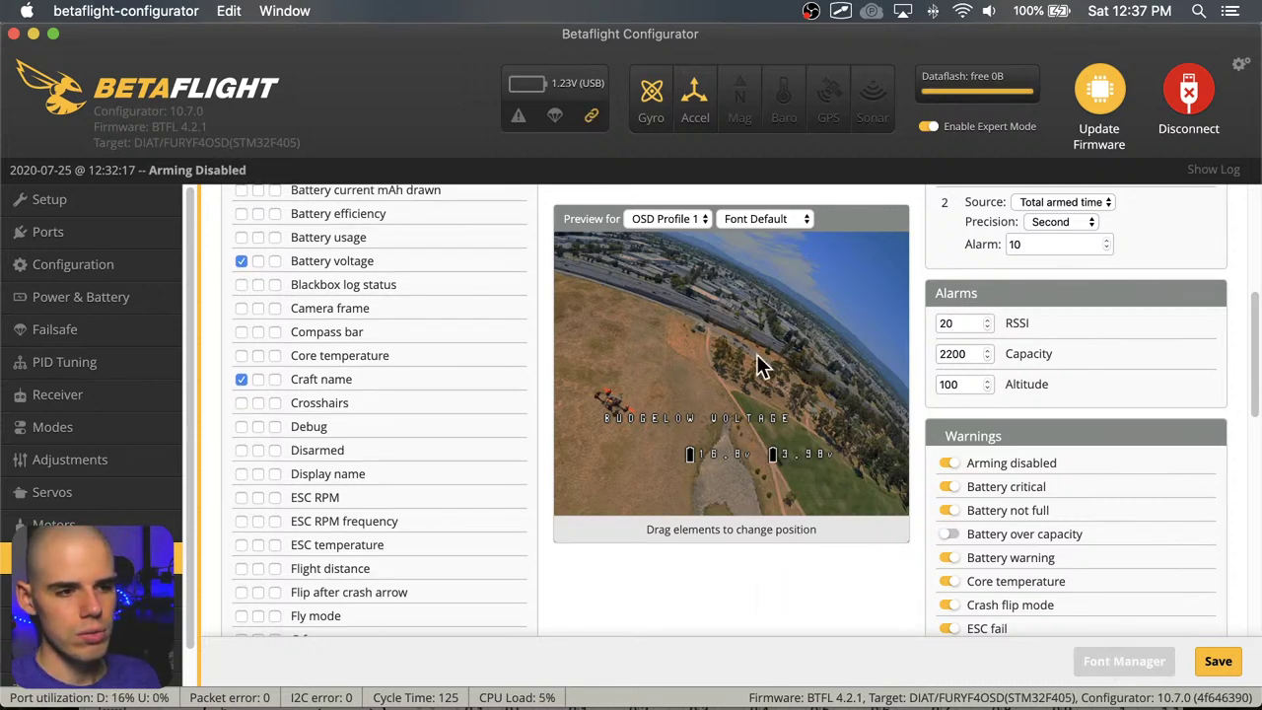
click(800, 223)
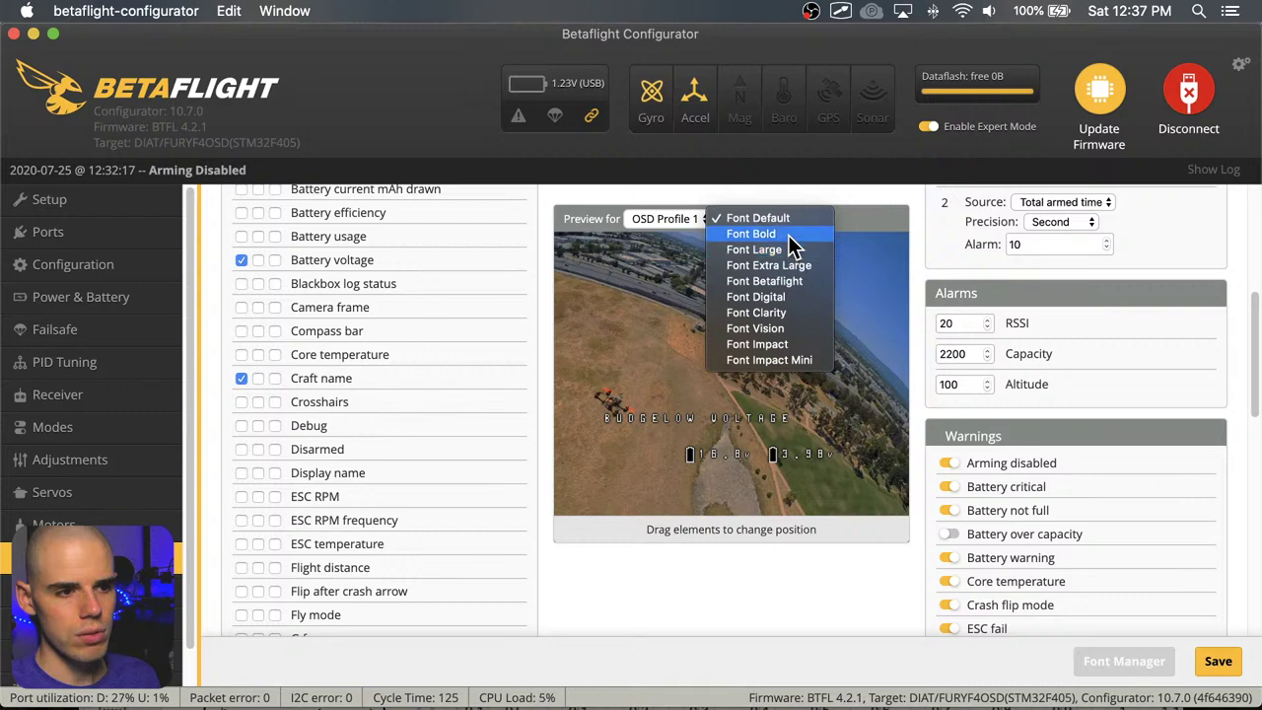
click(760, 598)
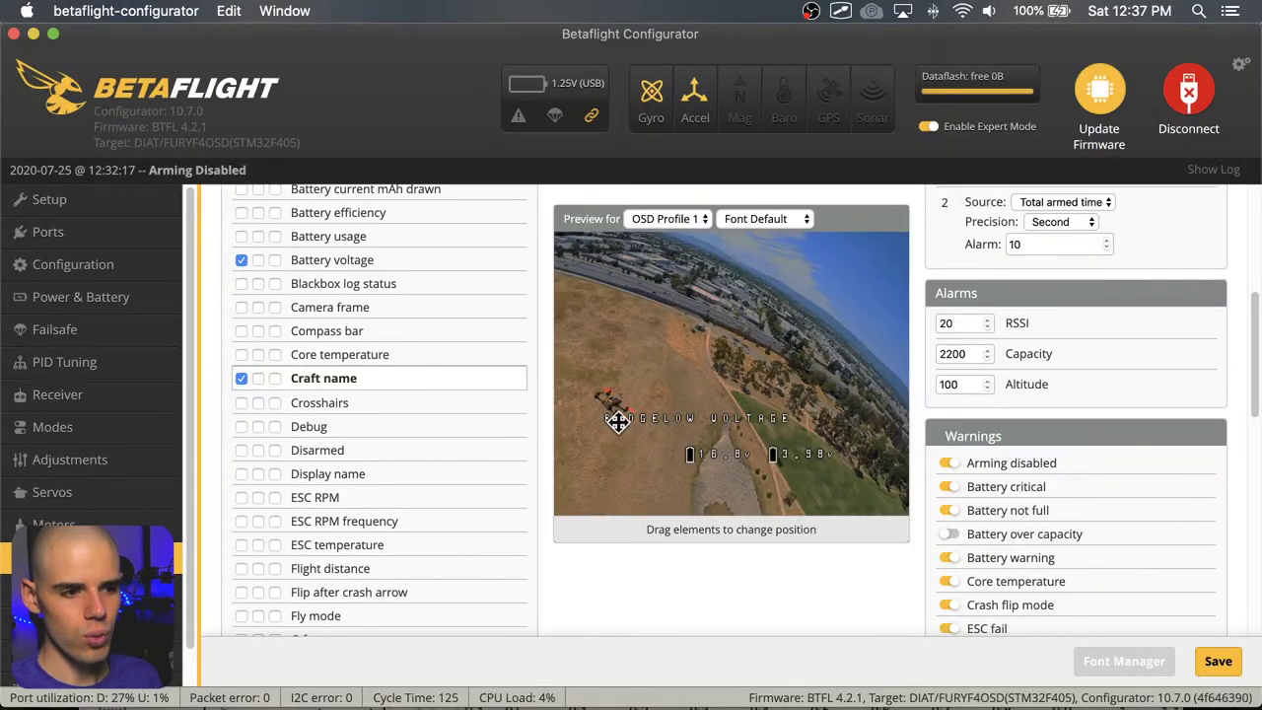
drag(617, 420, 633, 367)
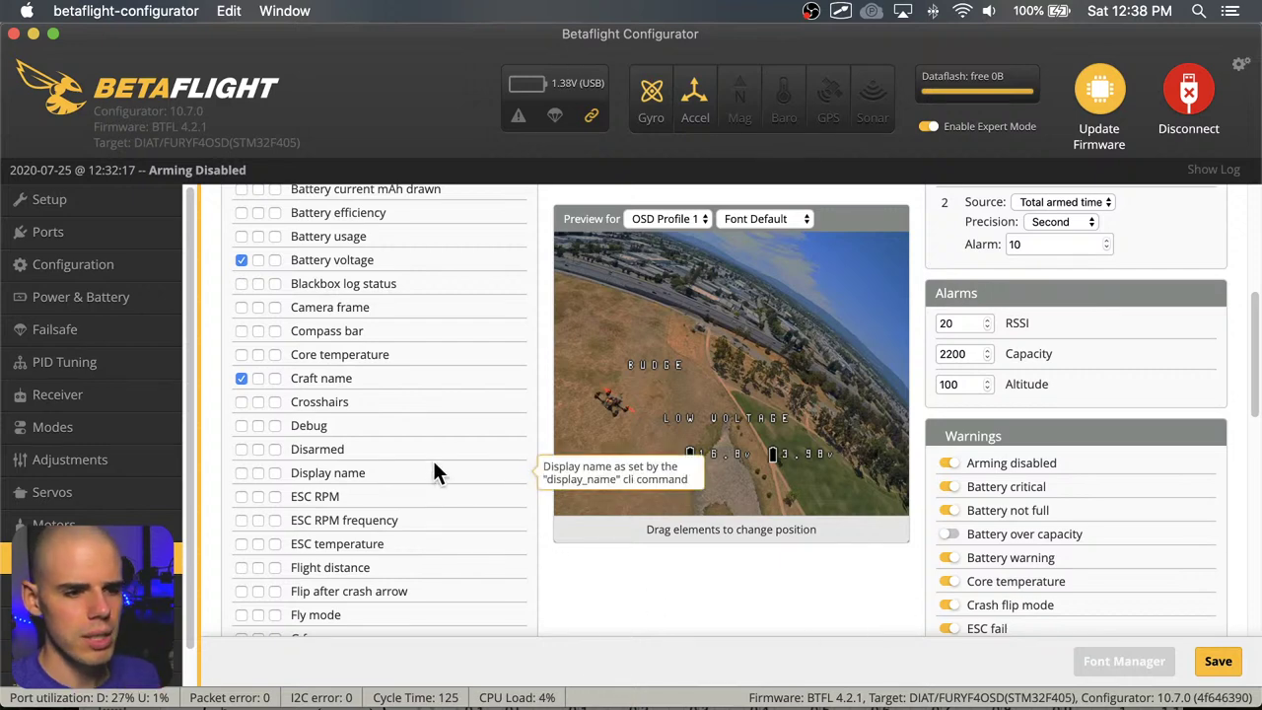
Show the RSSI value in OSD profile 1 and set the preview font to Font Large
scroll(399, 400, down, 10)
scroll(400, 411, down, 5)
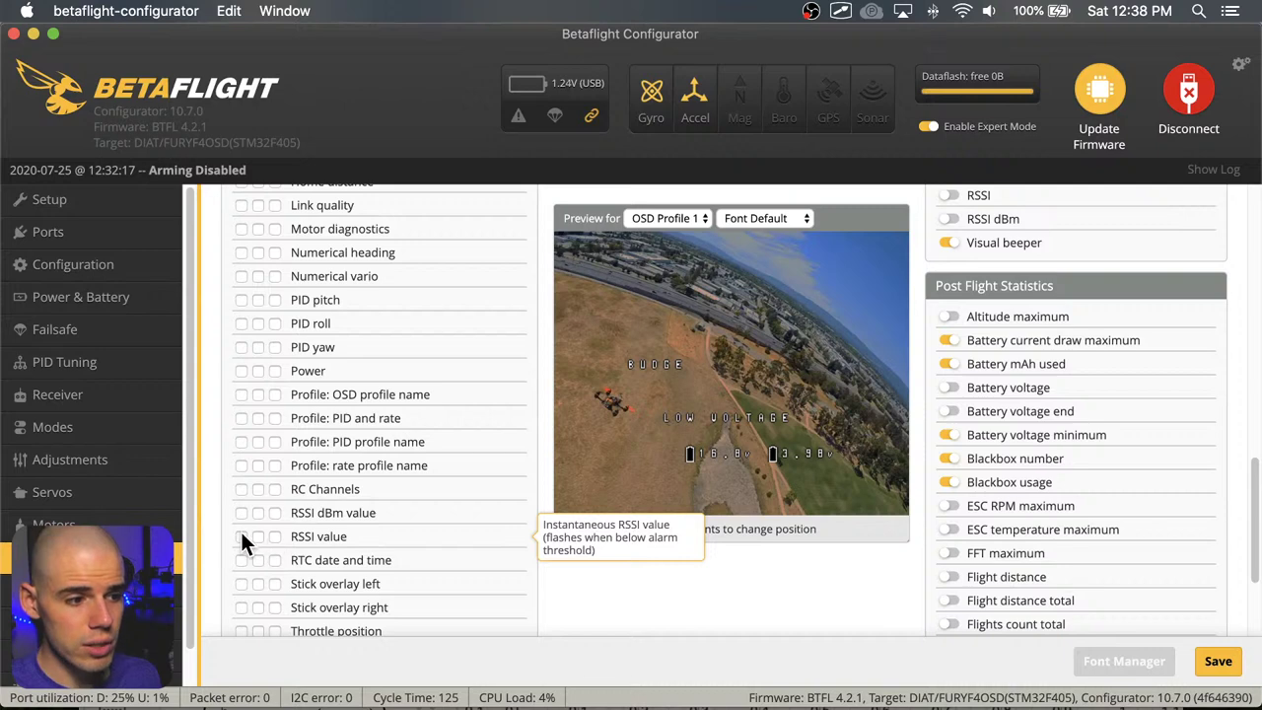
click(242, 536)
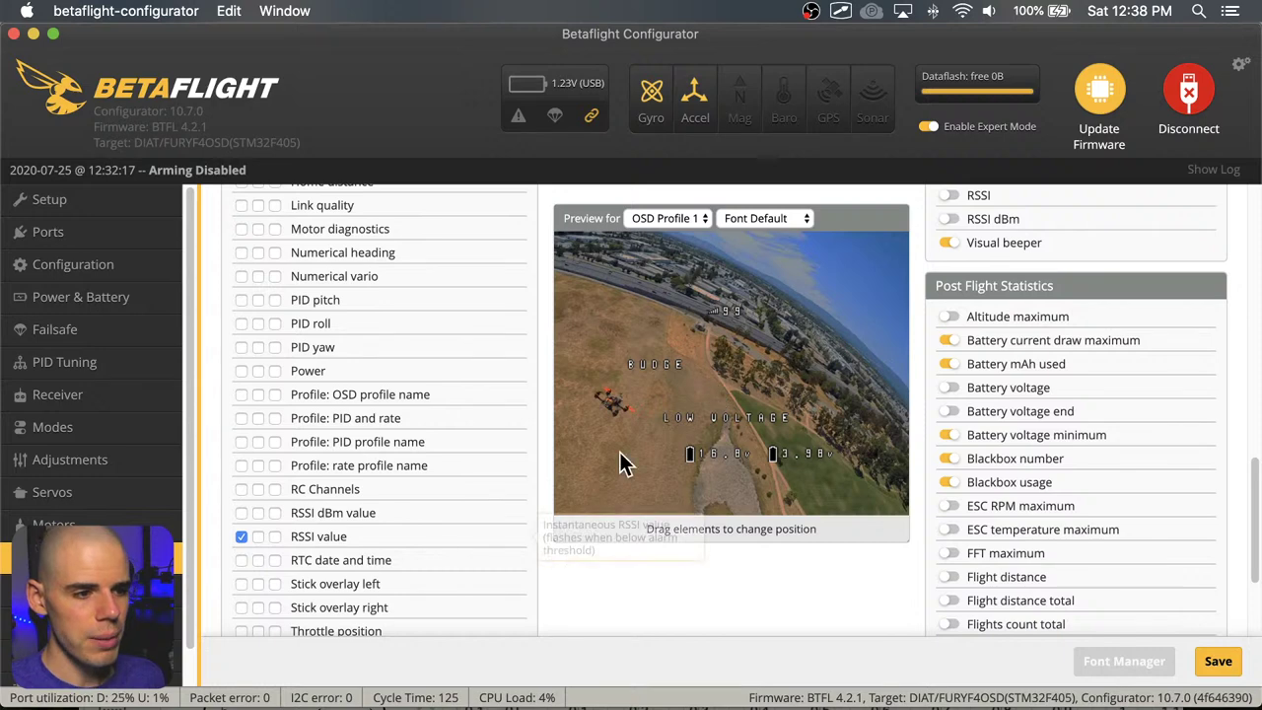
mouse_move(461, 509)
scroll(462, 511, down, 1)
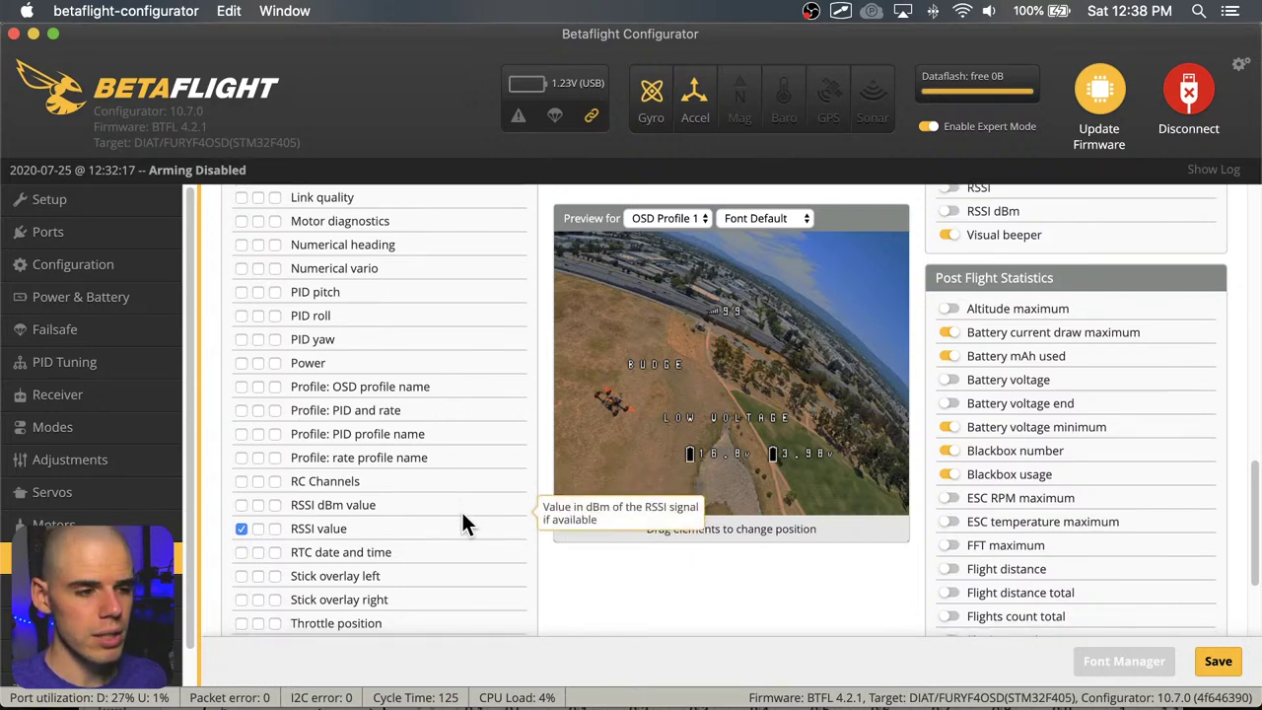
click(809, 219)
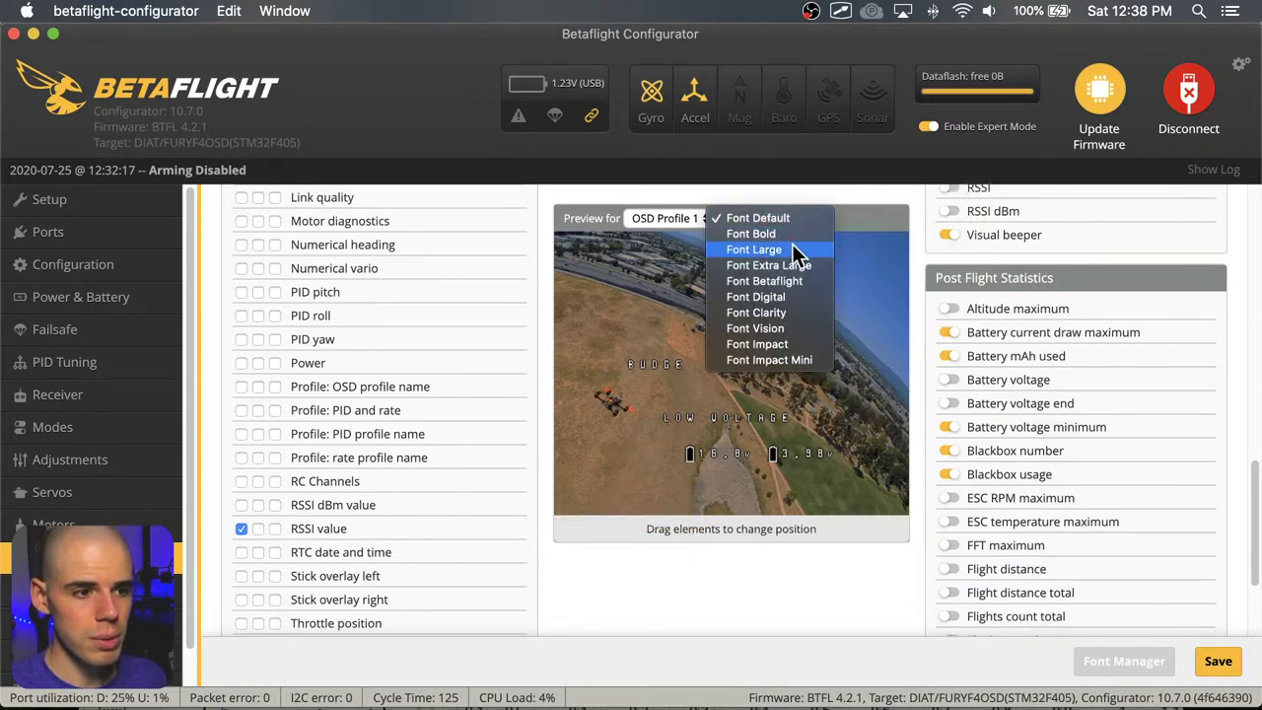
click(795, 249)
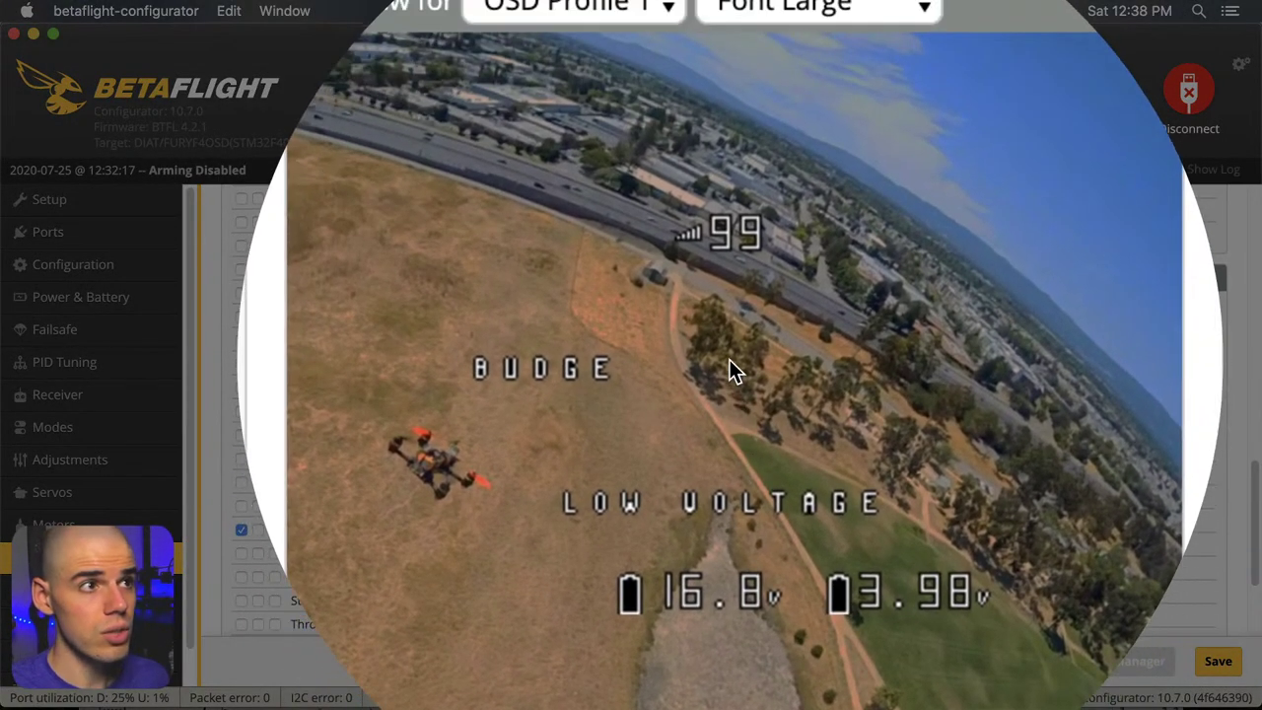
Show the right stick overlay and the crosshairs in OSD profile 1, with the overlay placed right of the preview's centre
scroll(287, 460, down, 4)
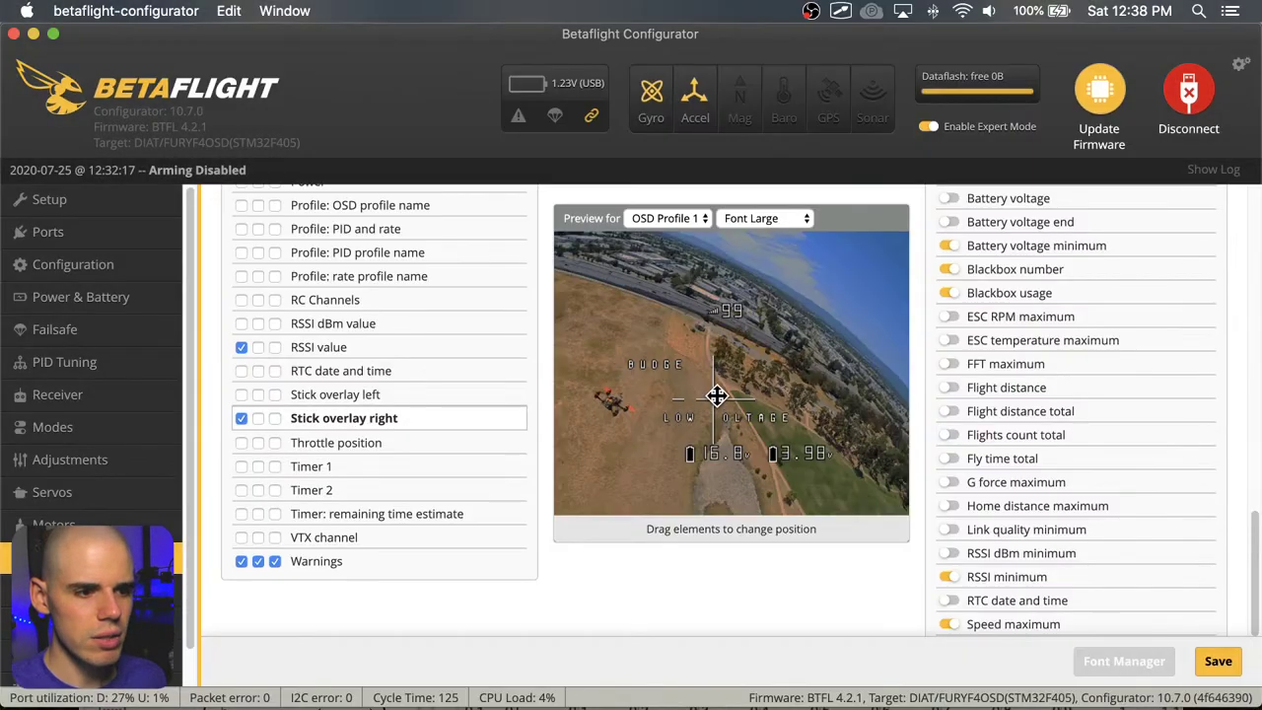
drag(715, 400, 803, 366)
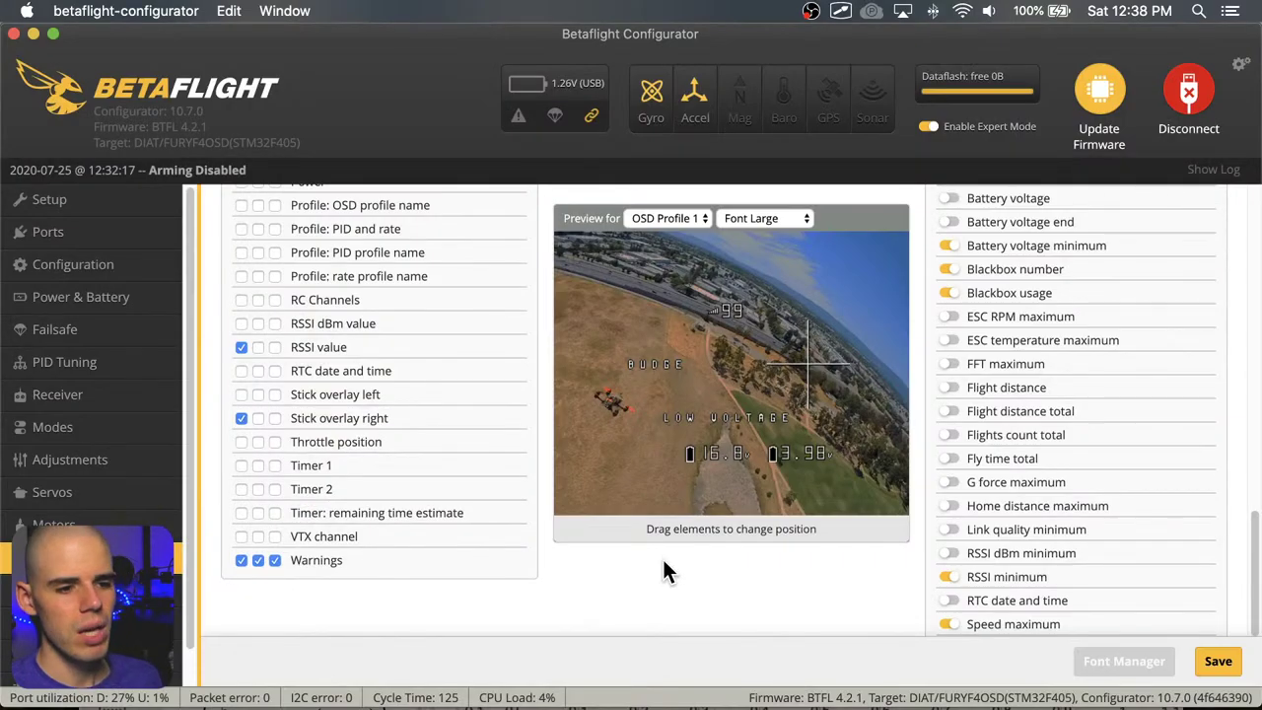
scroll(663, 559, down, 5)
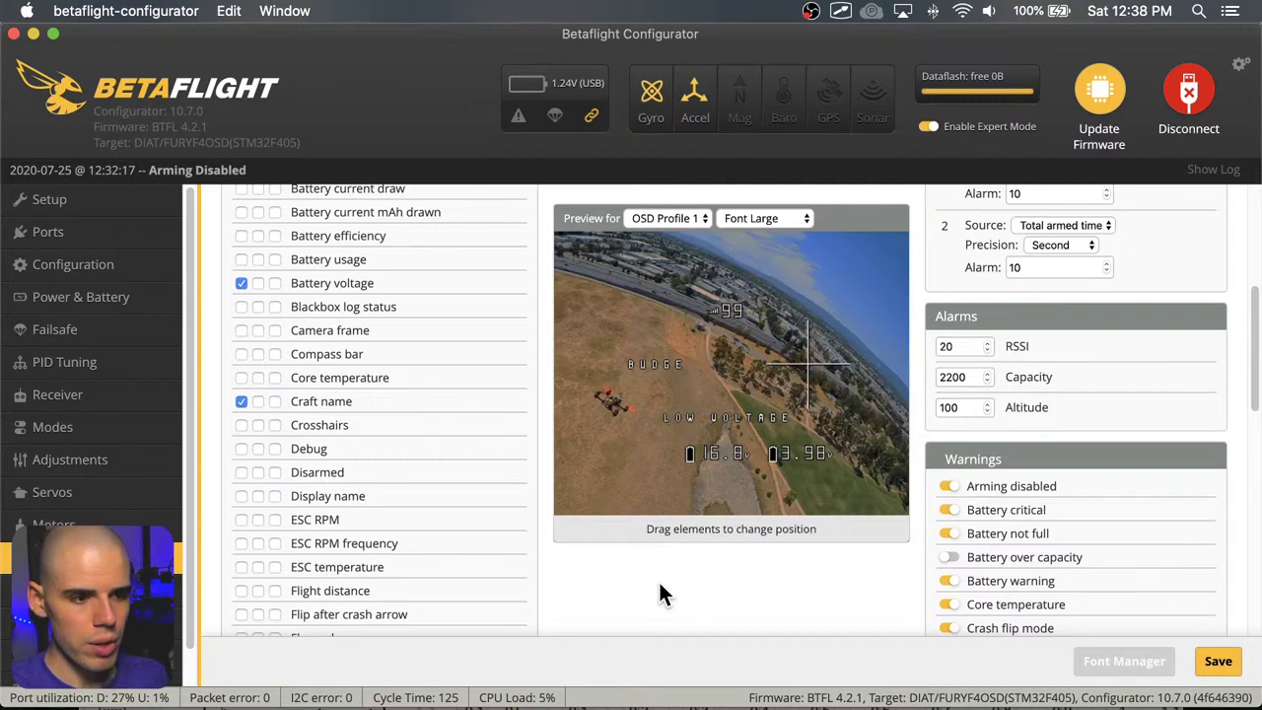
scroll(805, 617, up, 5)
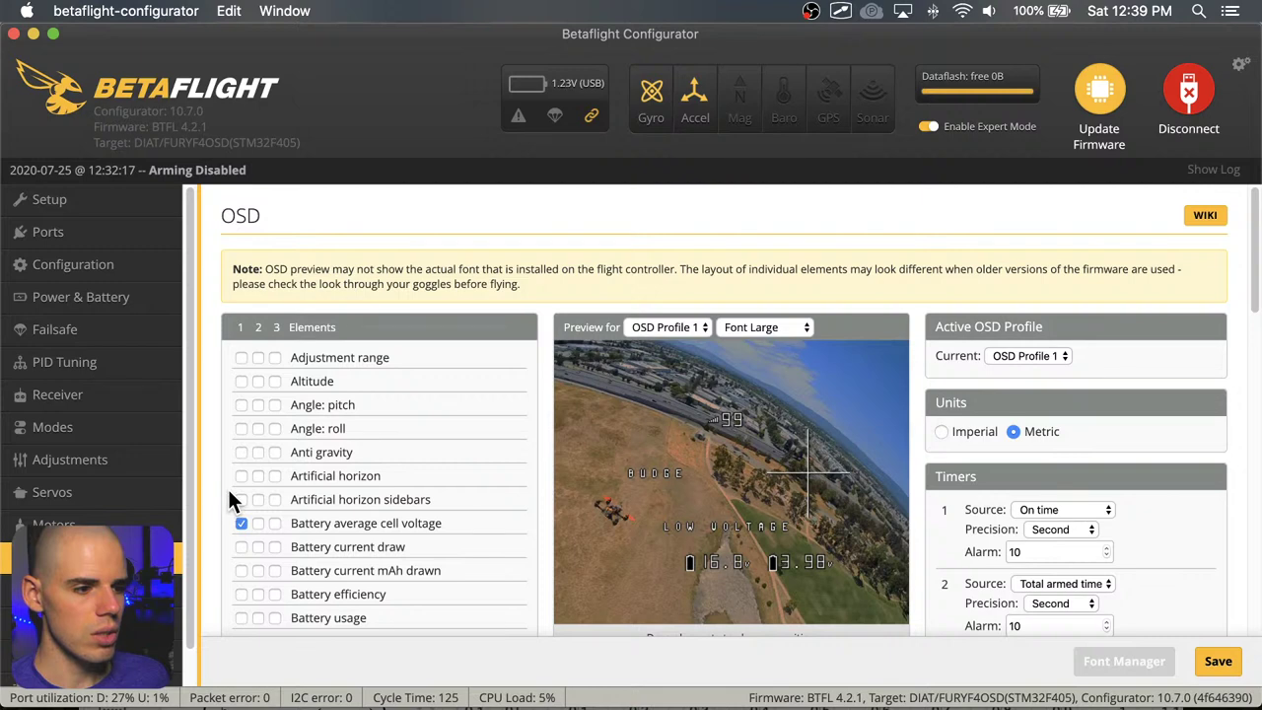
scroll(253, 478, down, 3)
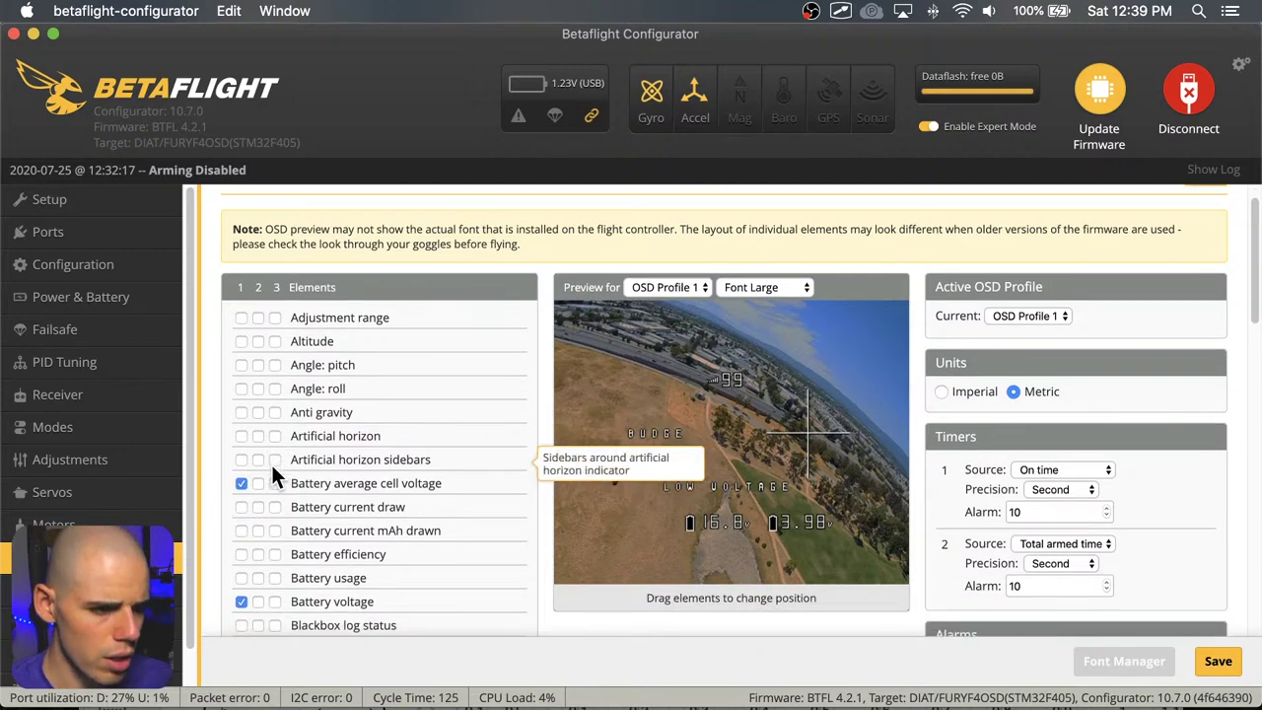
scroll(271, 464, down, 2)
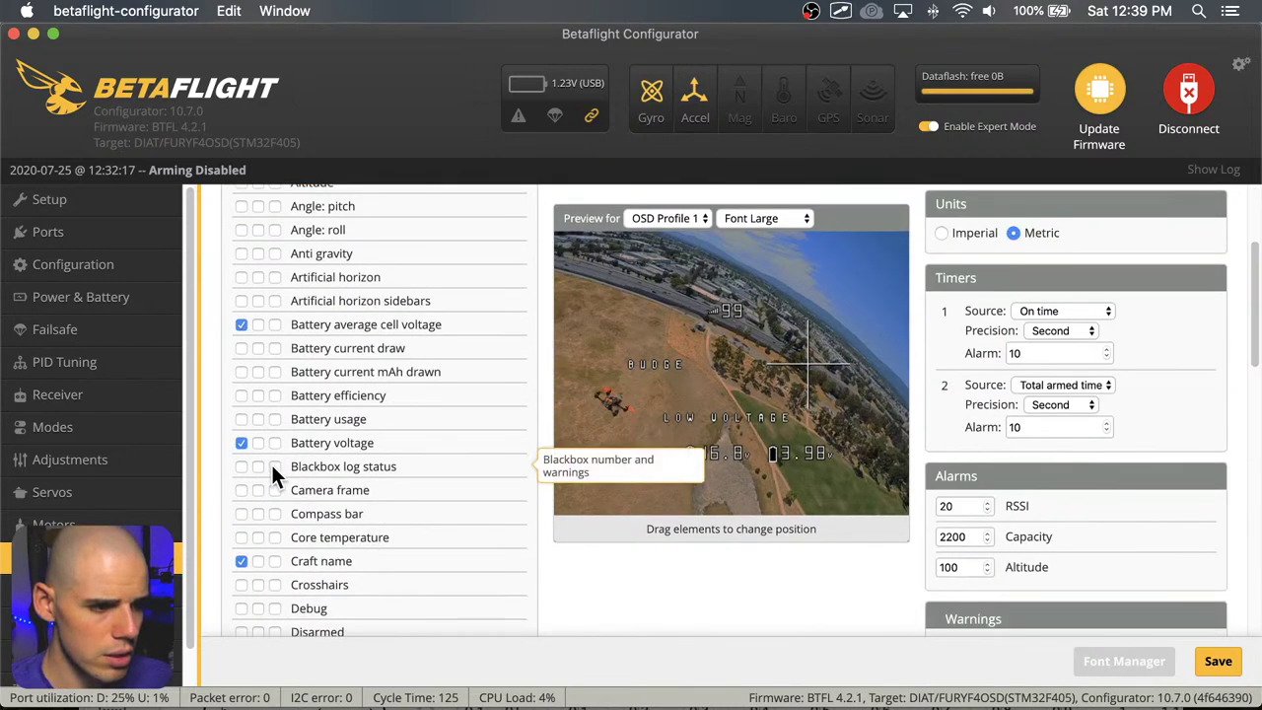
click(241, 585)
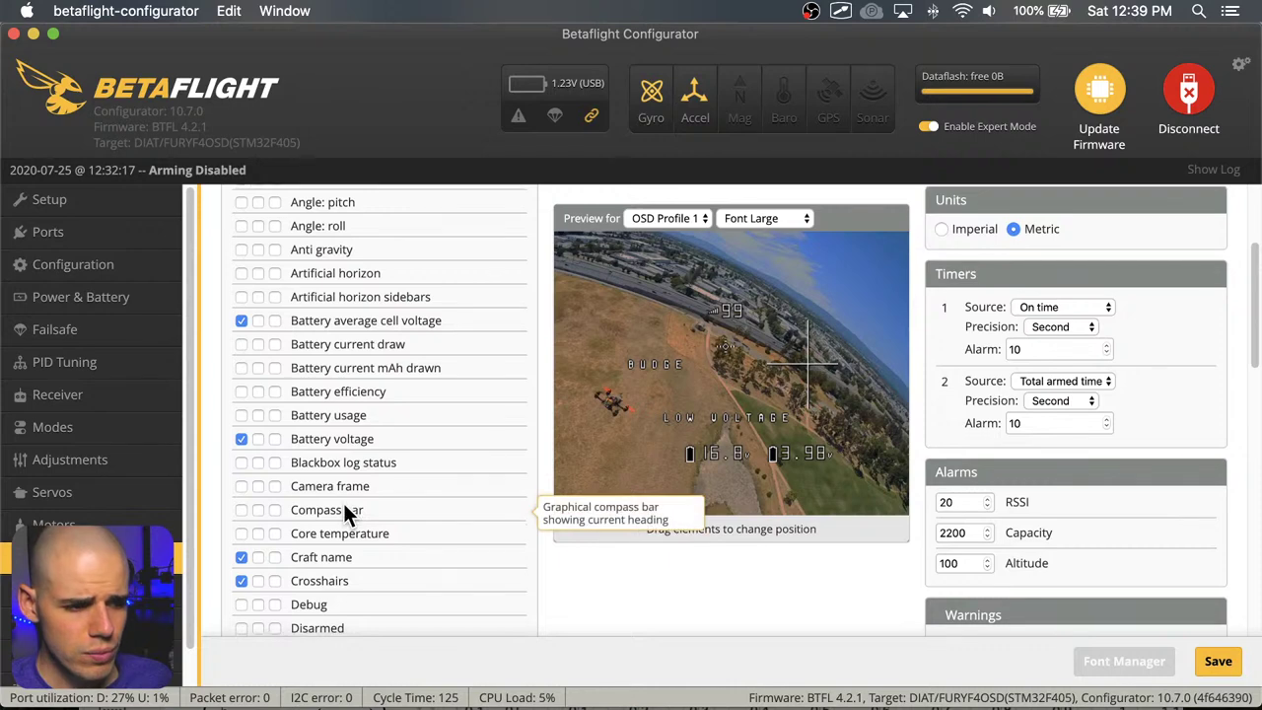
scroll(344, 507, down, 3)
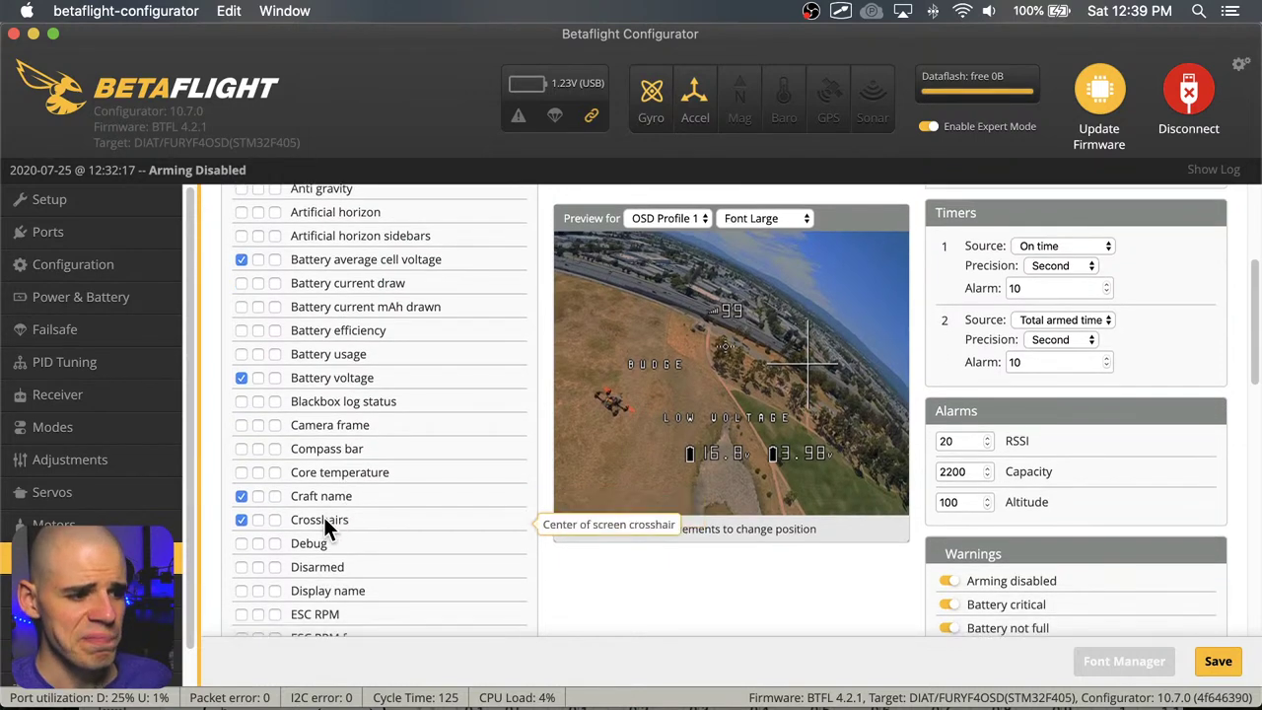
Save the OSD settings to the flight controller and look over the list of OSD elements
scroll(303, 555, up, 5)
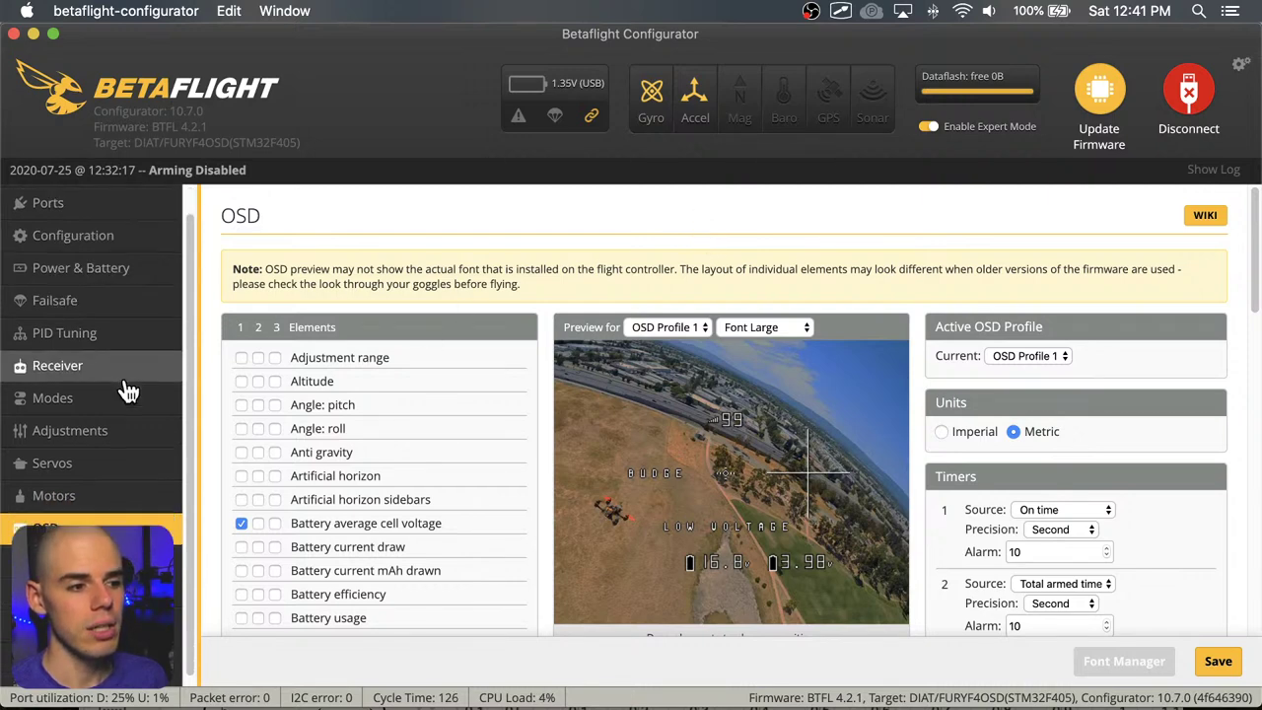
scroll(127, 389, down, 2)
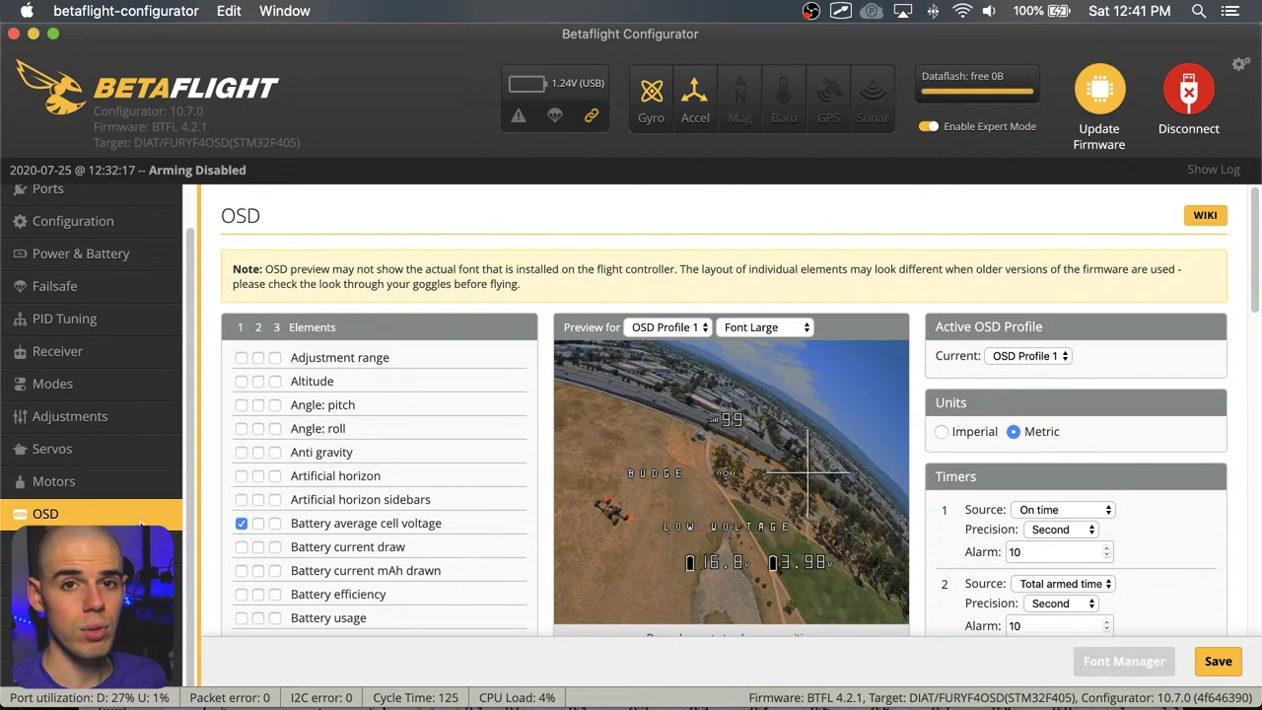
scroll(99, 521, up, 2)
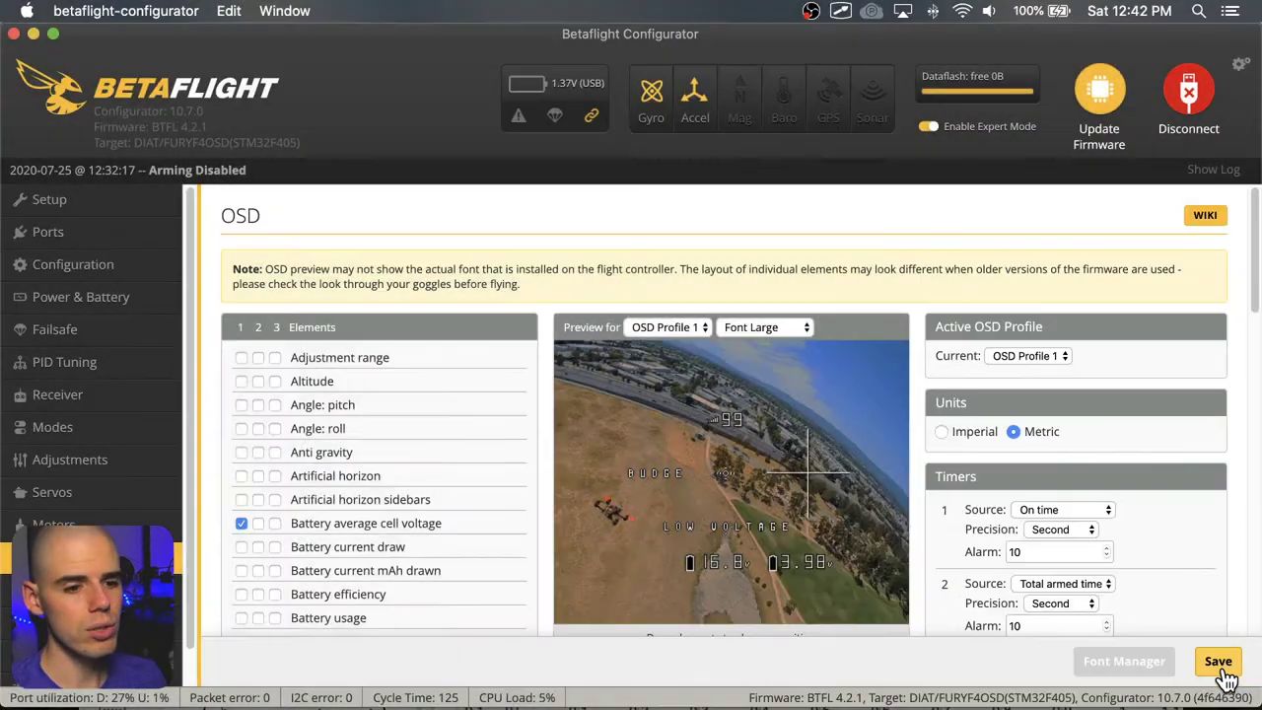
click(1221, 665)
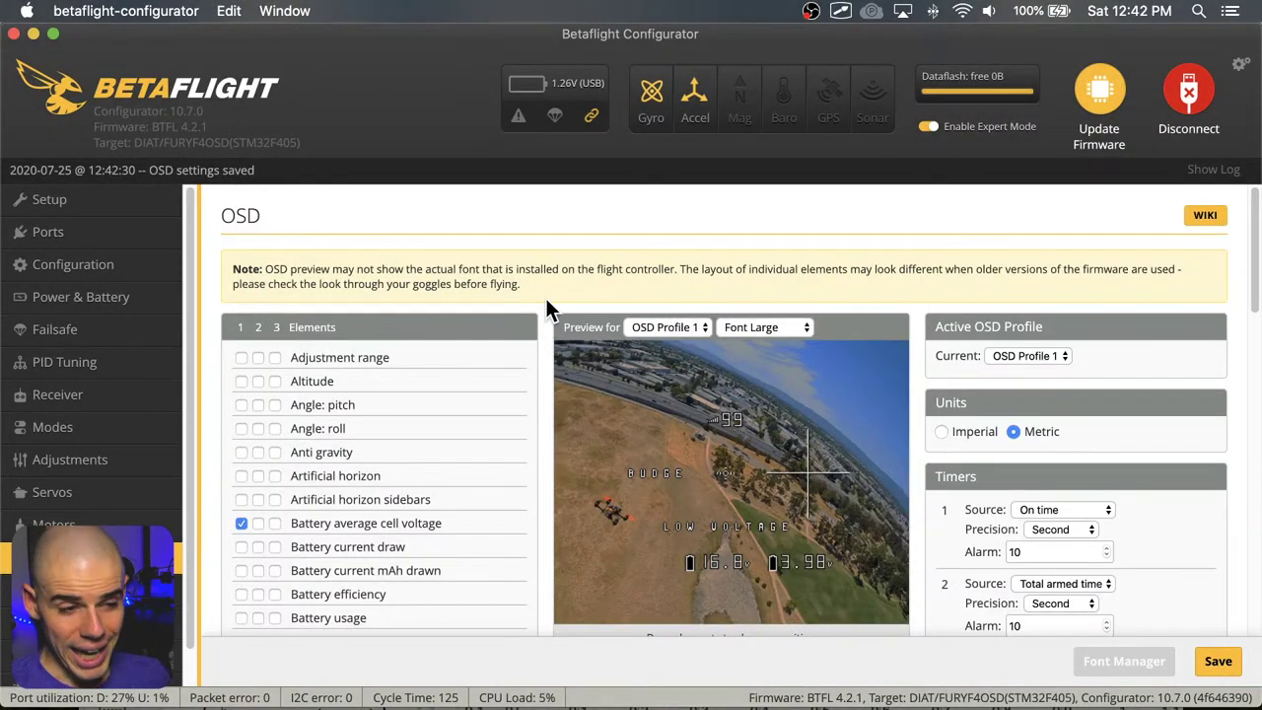
scroll(545, 301, down, 5)
scroll(547, 306, down, 10)
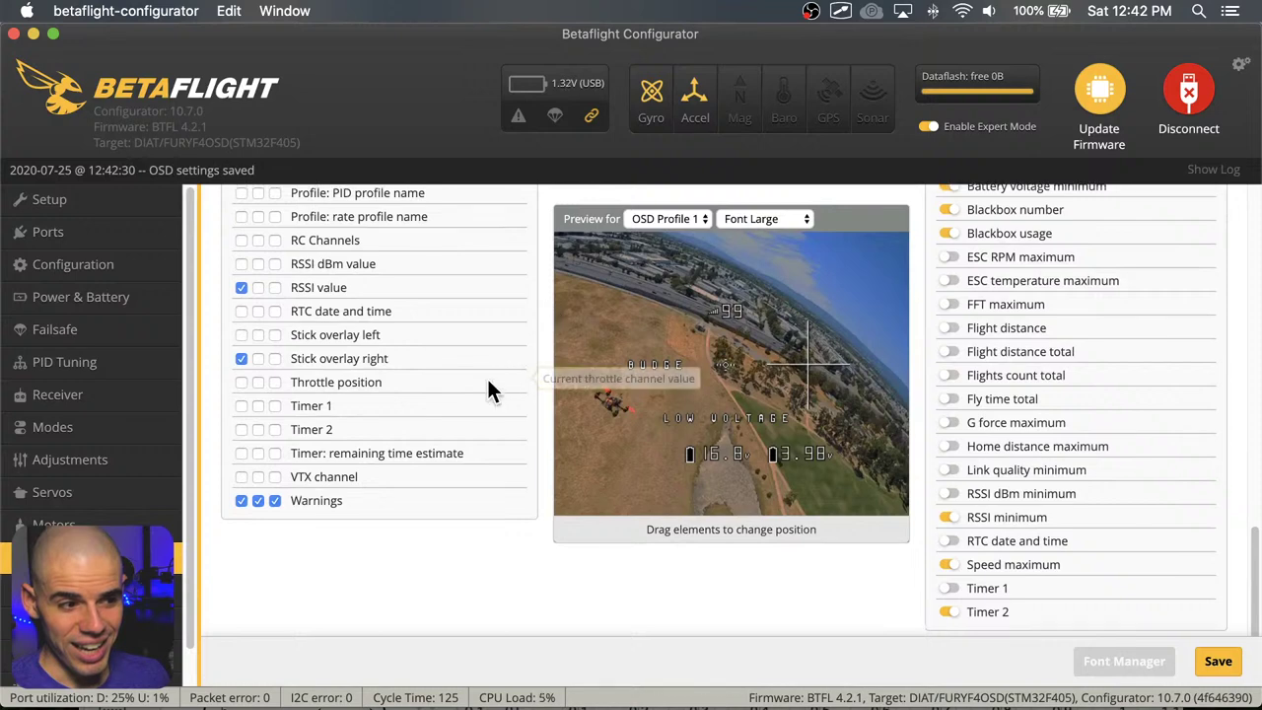
Move the low voltage warning in the OSD preview up to just above the crosshairs, below the RSSI value
scroll(489, 380, up, 20)
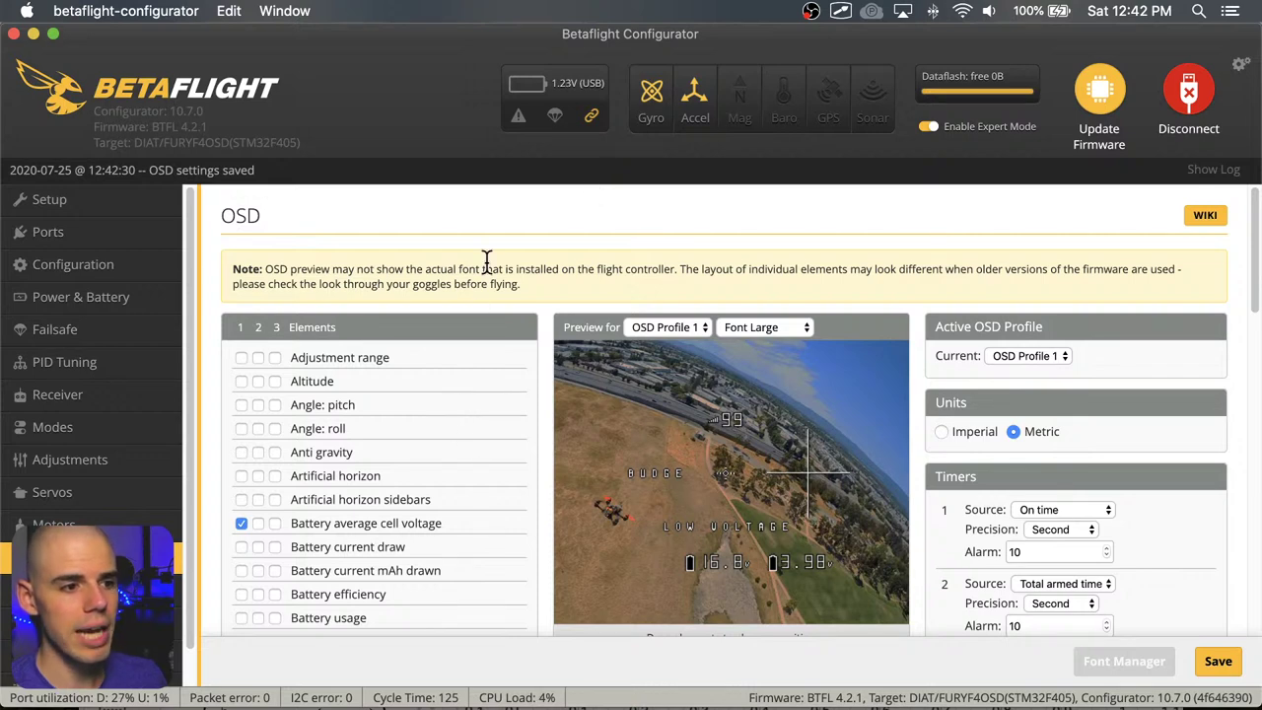
scroll(937, 426, down, 3)
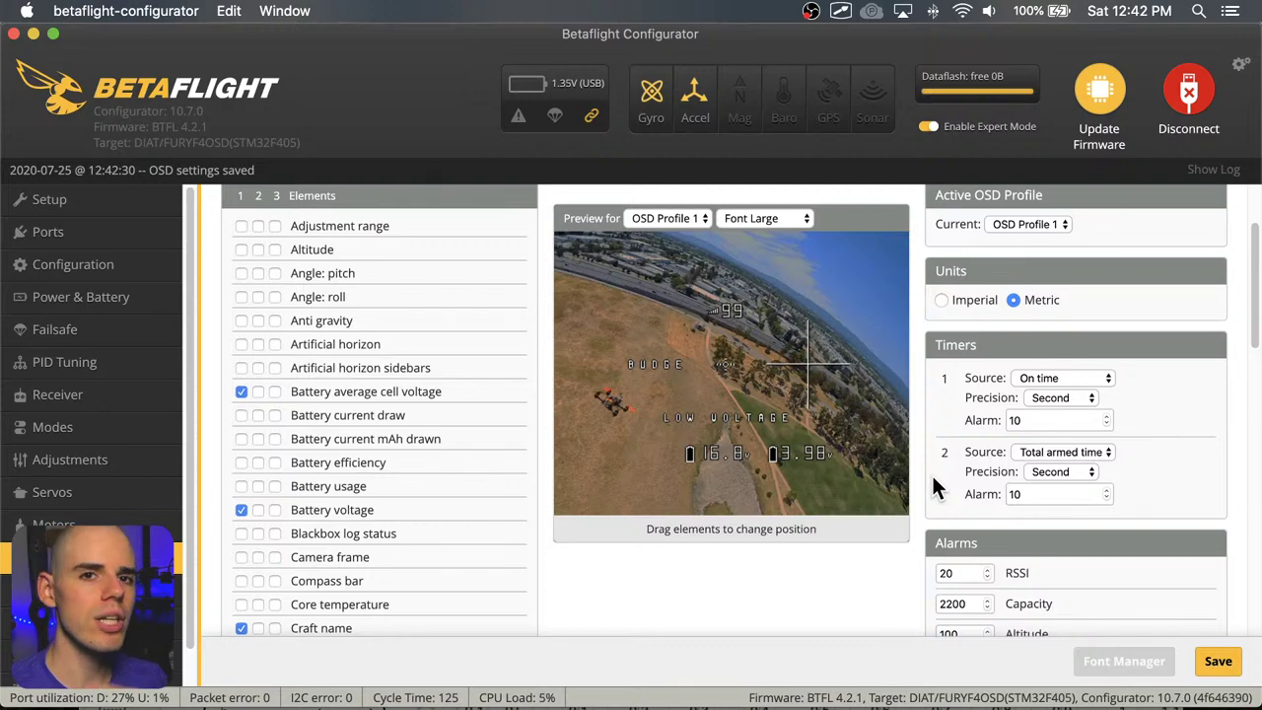
scroll(932, 475, up, 3)
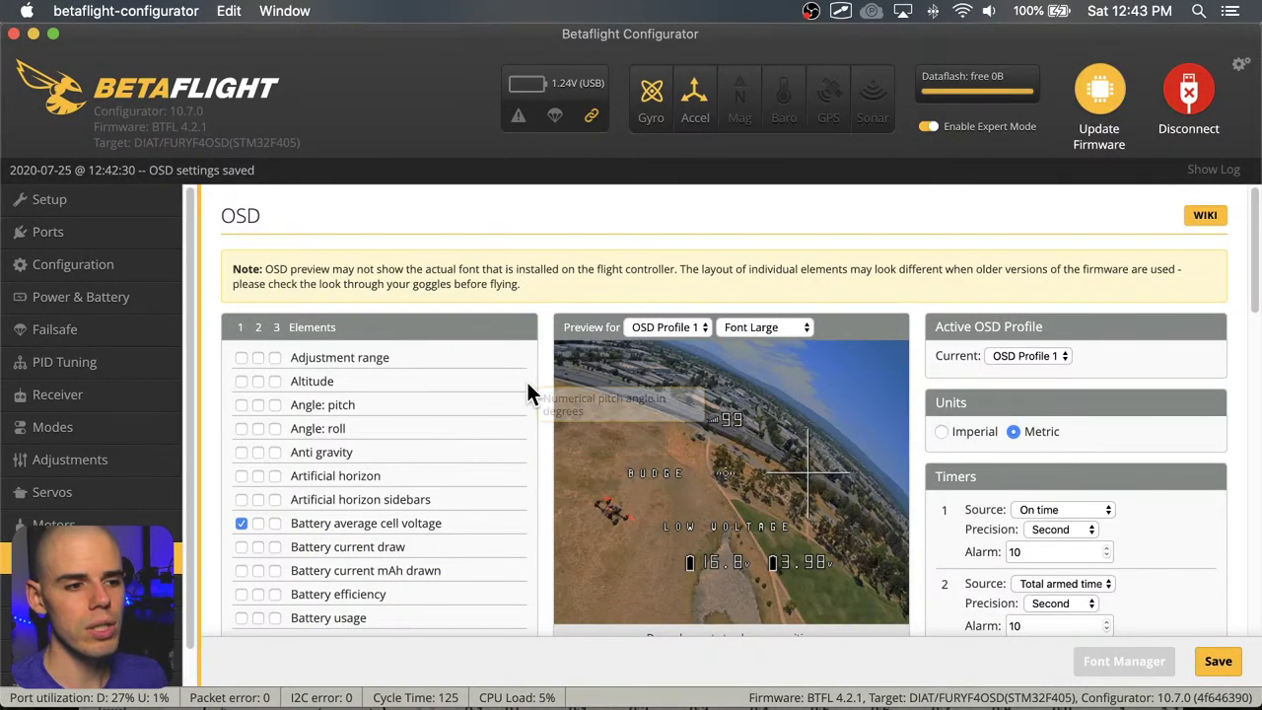
scroll(538, 394, down, 3)
scroll(540, 397, down, 1)
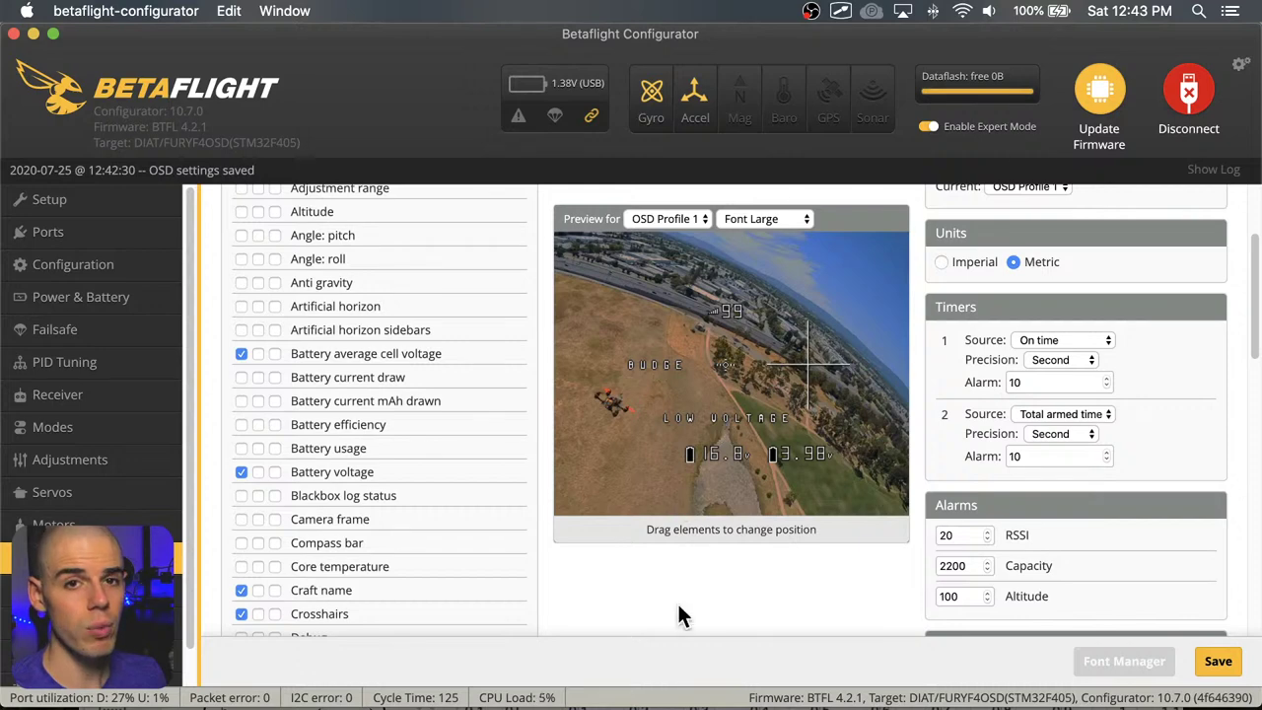
scroll(670, 596, down, 1)
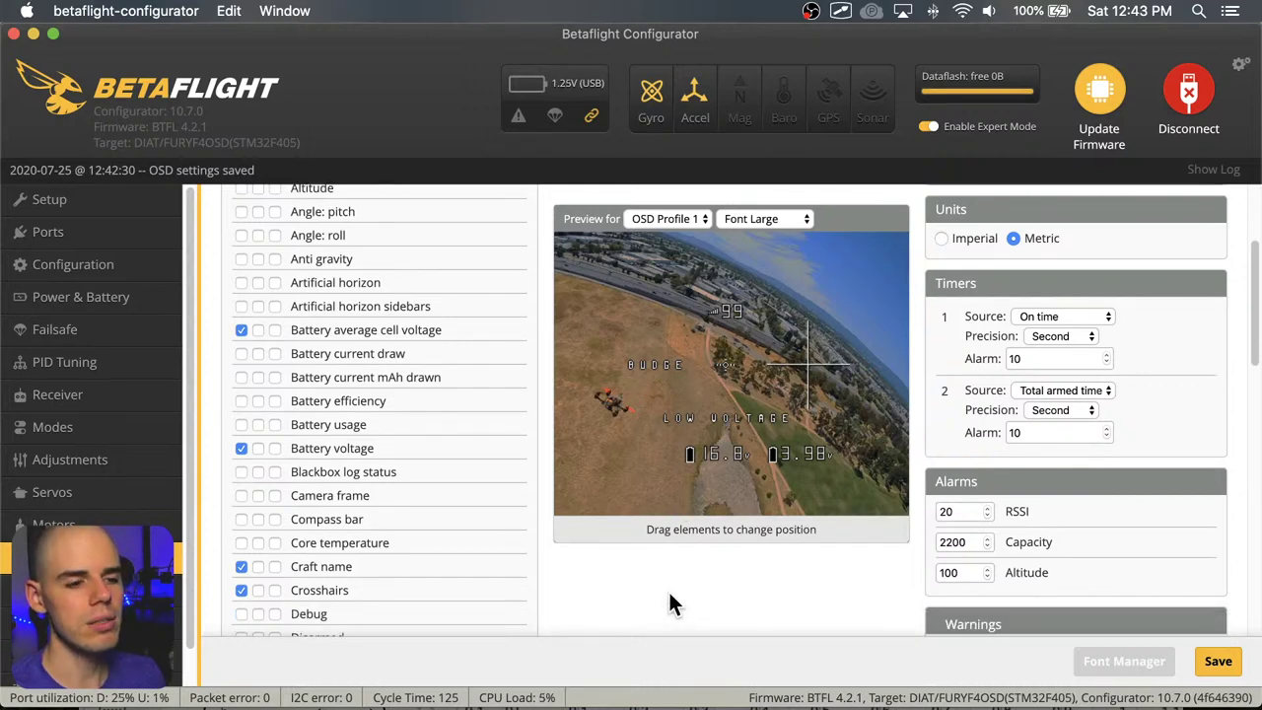
scroll(669, 595, down, 1)
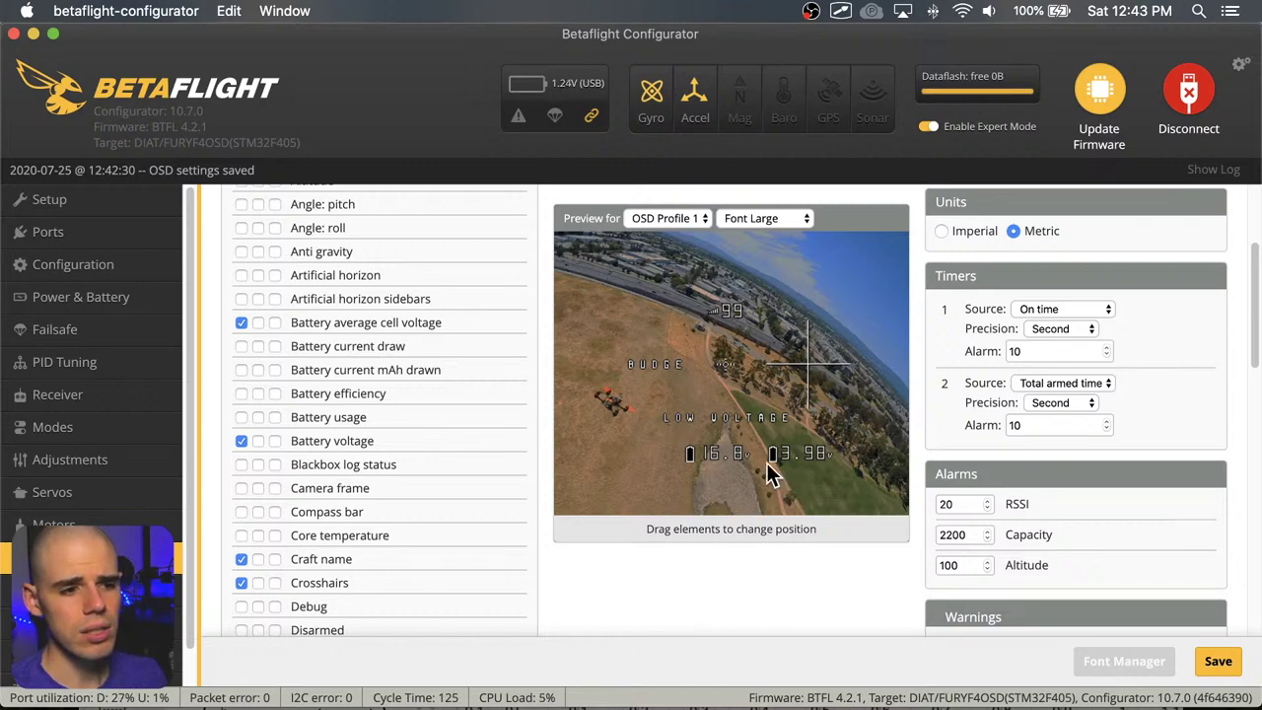
drag(672, 422, 678, 346)
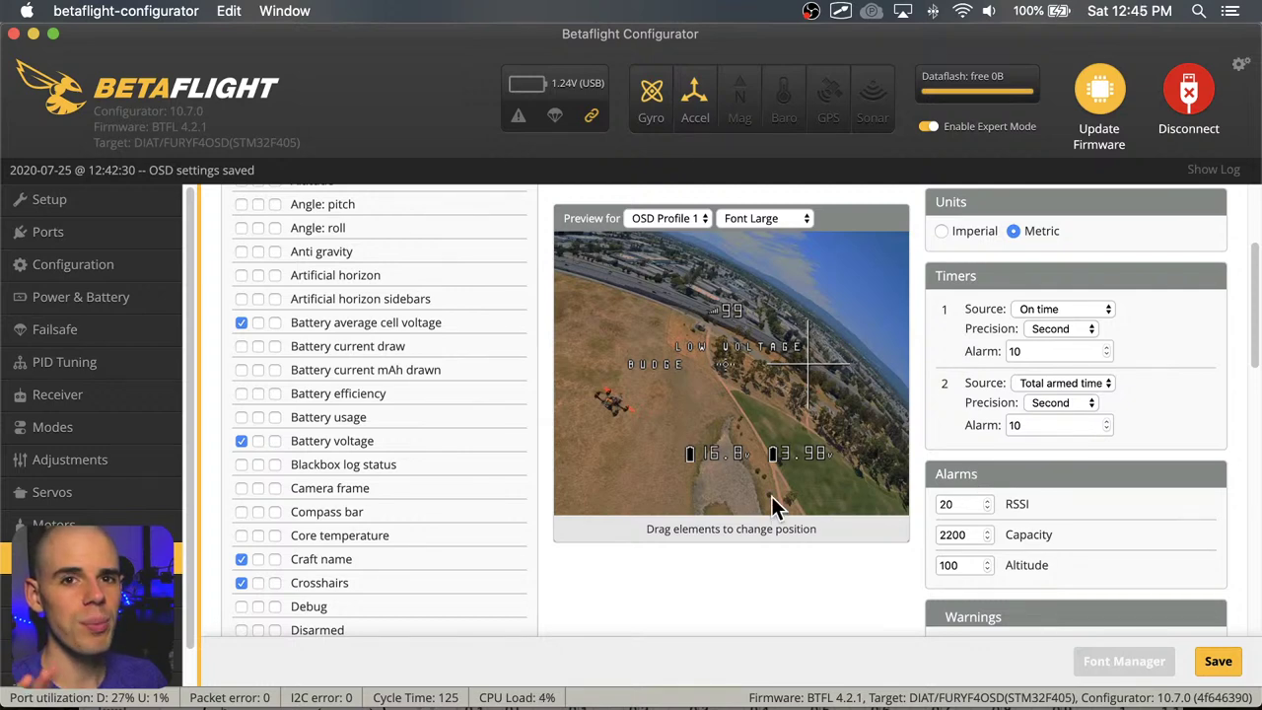
Set the source of OSD timer 1 to Total armed time
click(1109, 309)
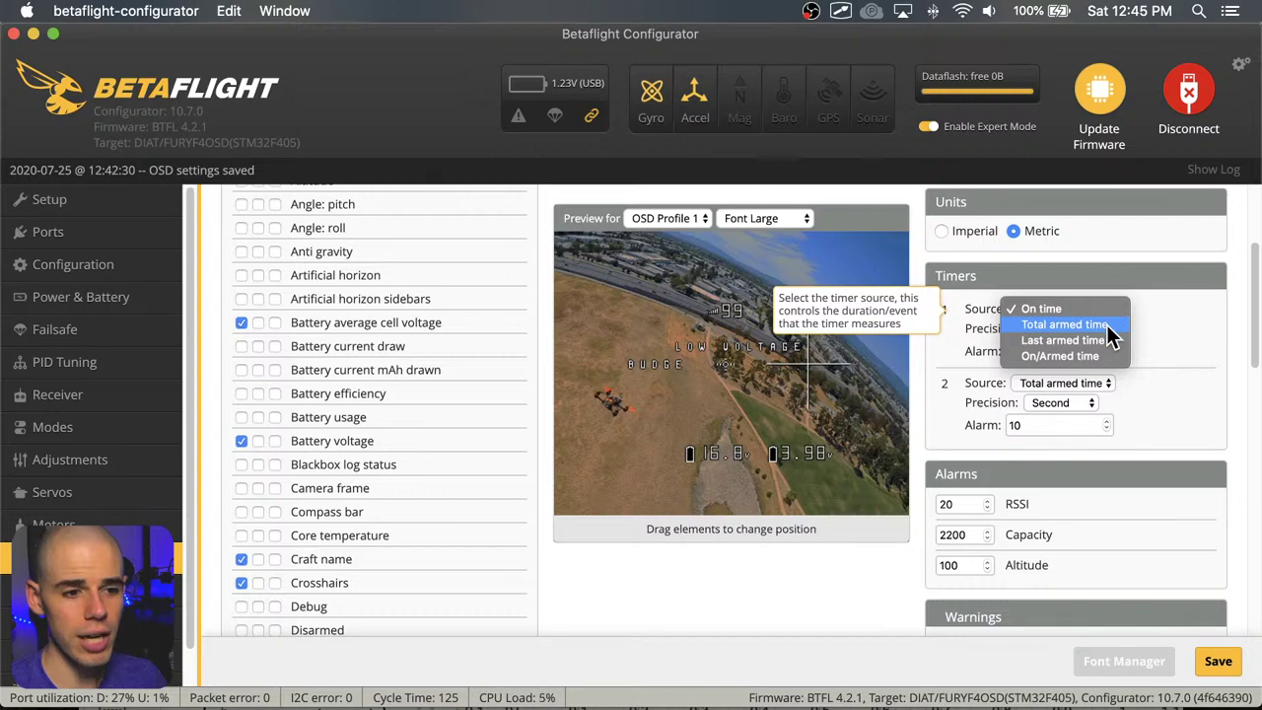
key(Escape)
click(1107, 326)
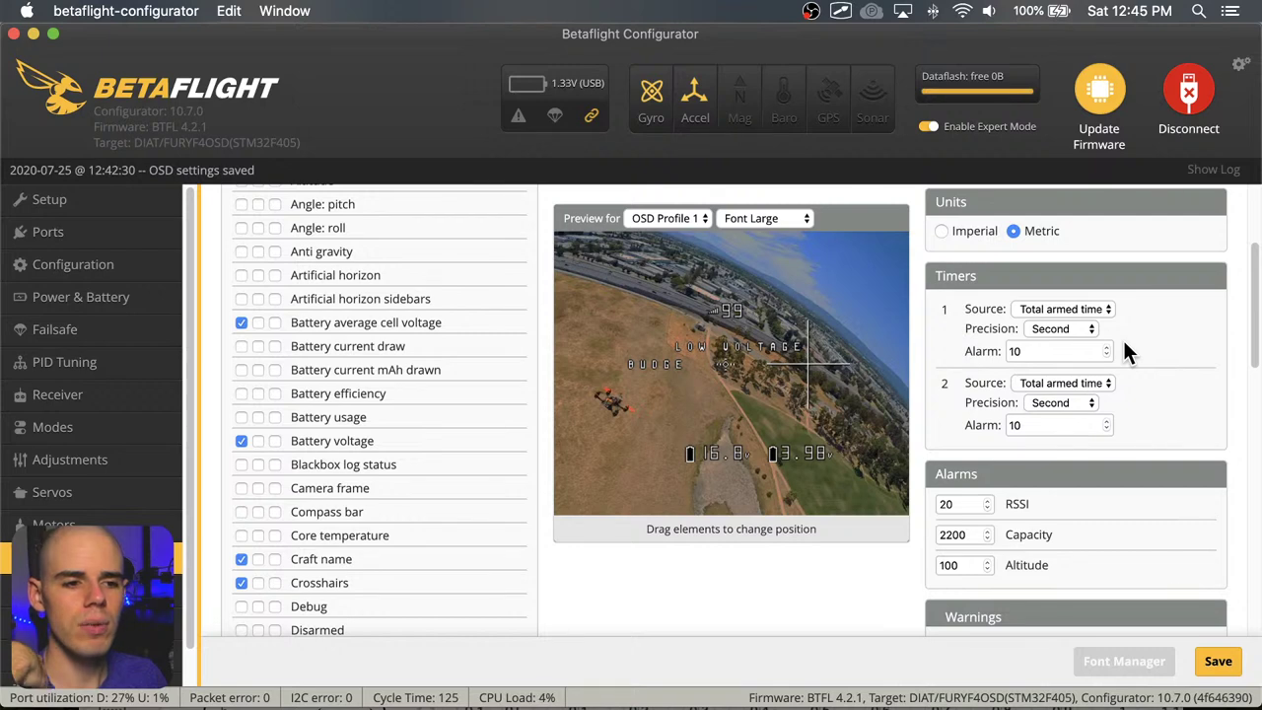
click(1112, 311)
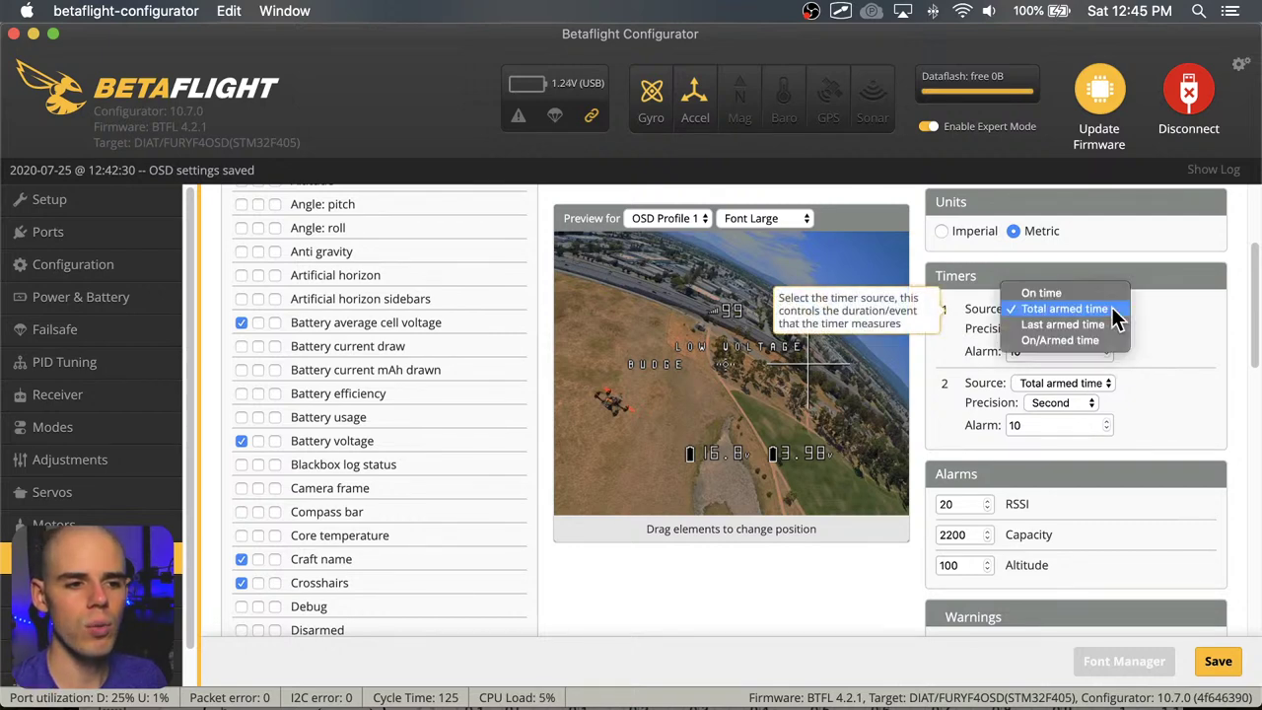
click(1112, 308)
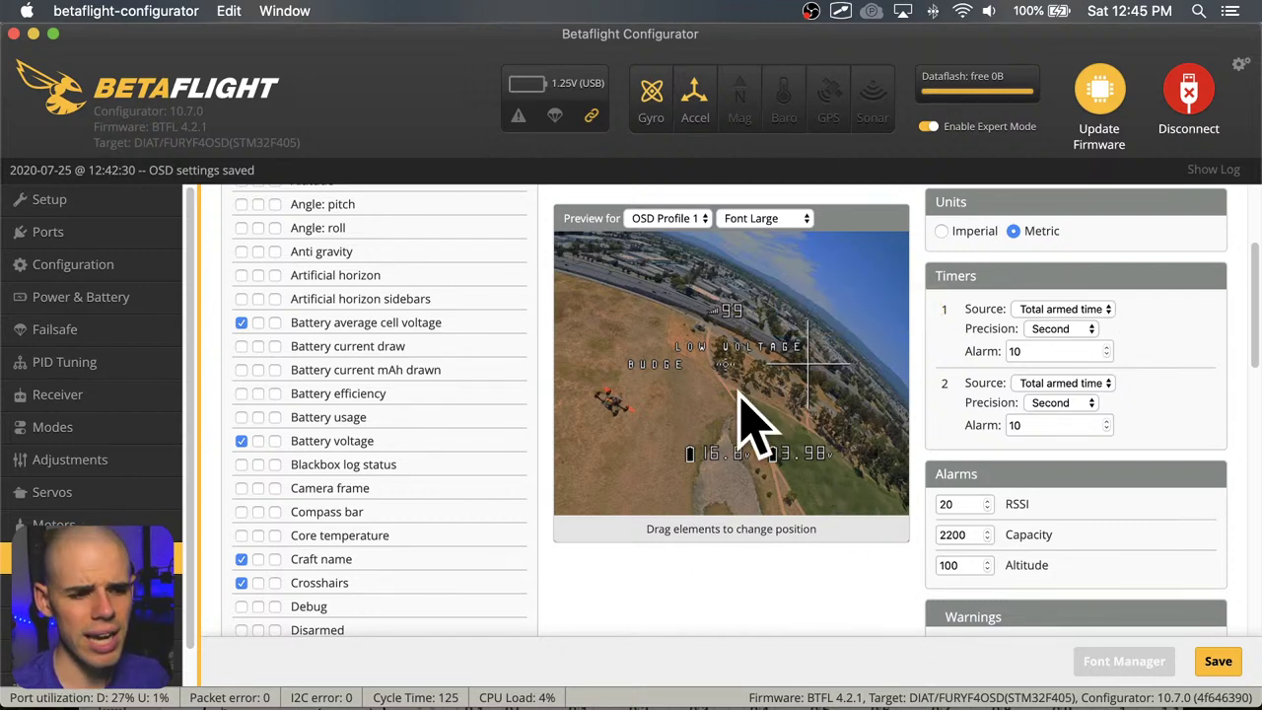
Place the battery voltage just below the quadcopter and the average cell voltage in the upper-right corner of the OSD preview
drag(671, 461, 619, 438)
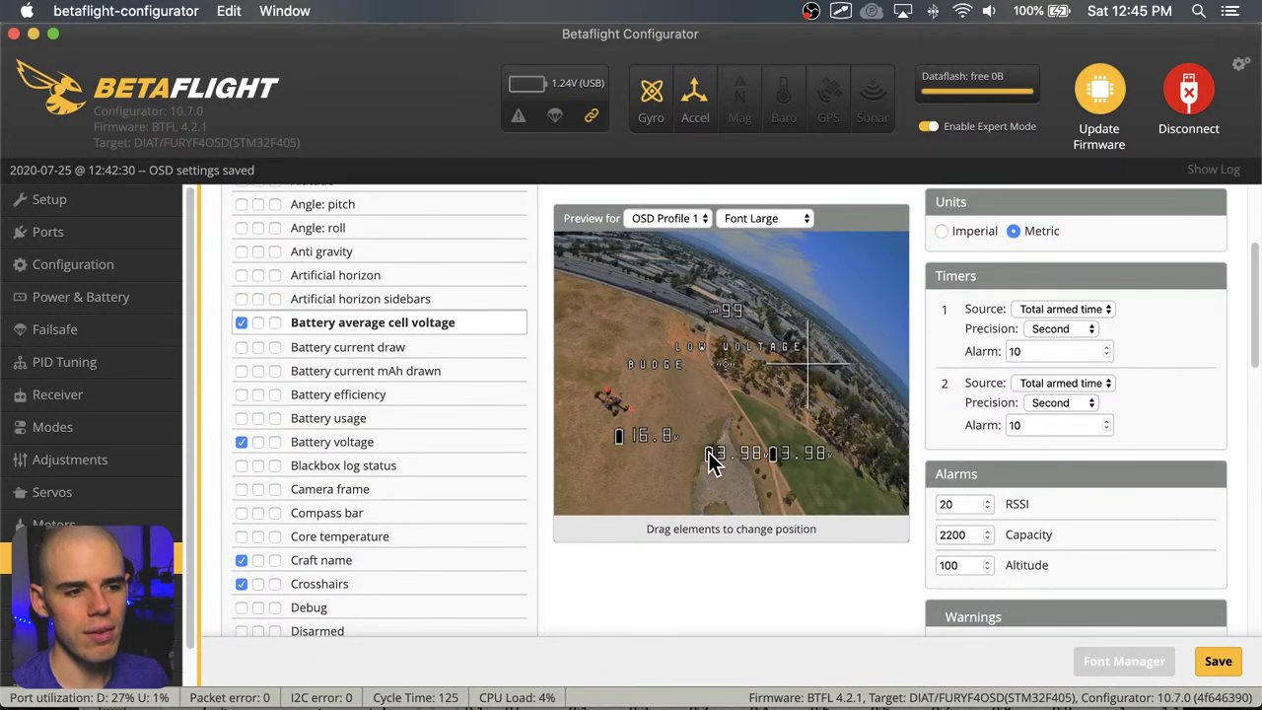
drag(770, 452, 711, 449)
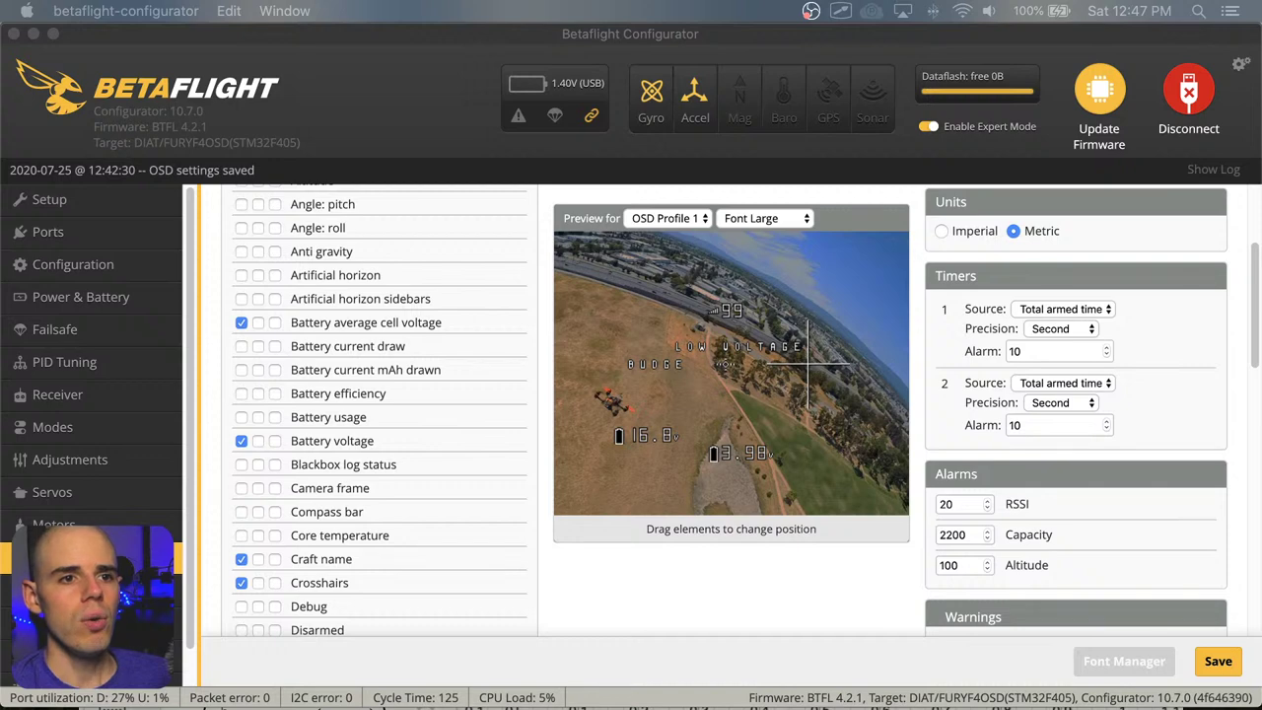
click(498, 40)
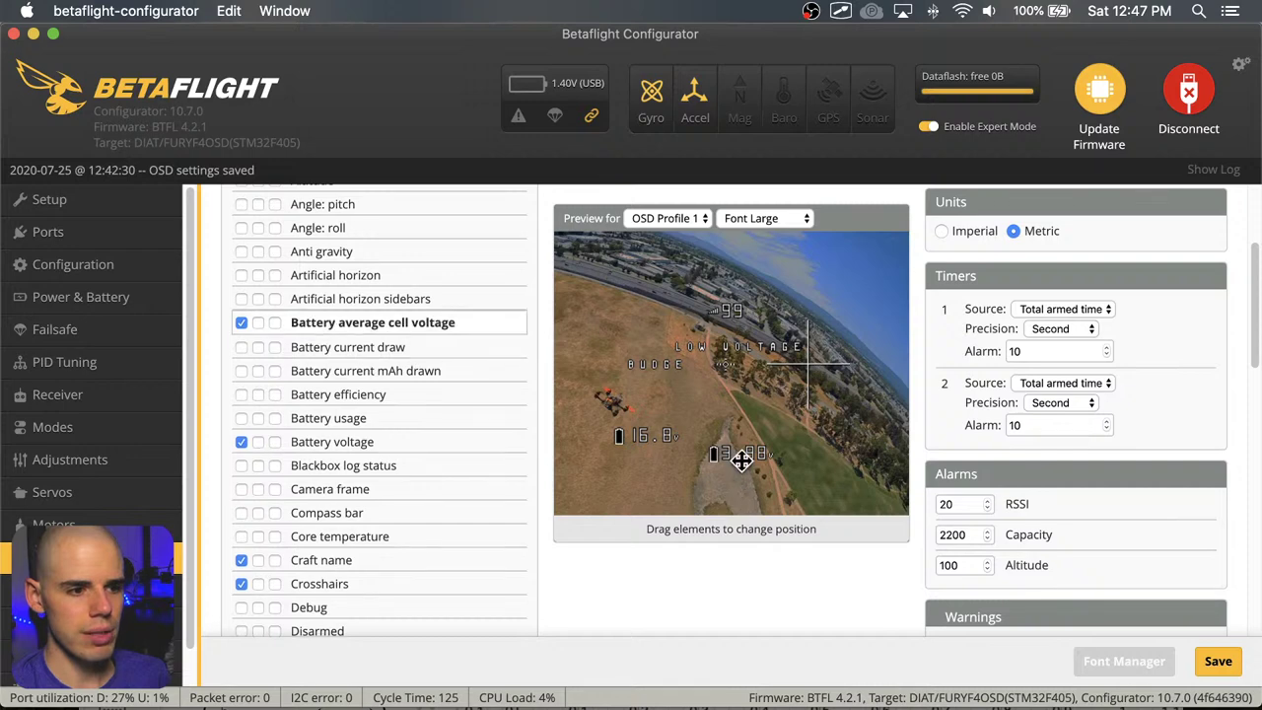
mouse_move(740, 456)
mouse_down()
mouse_move(763, 431)
mouse_move(719, 450)
mouse_up()
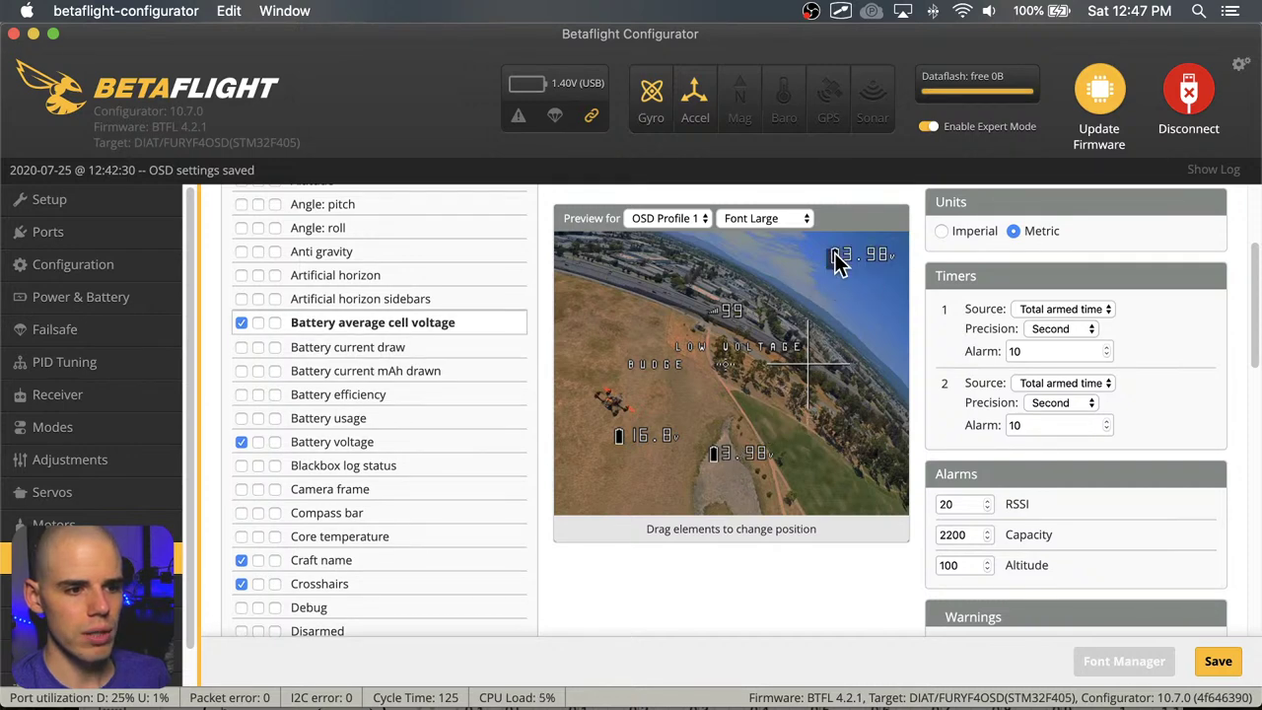
drag(856, 301, 857, 265)
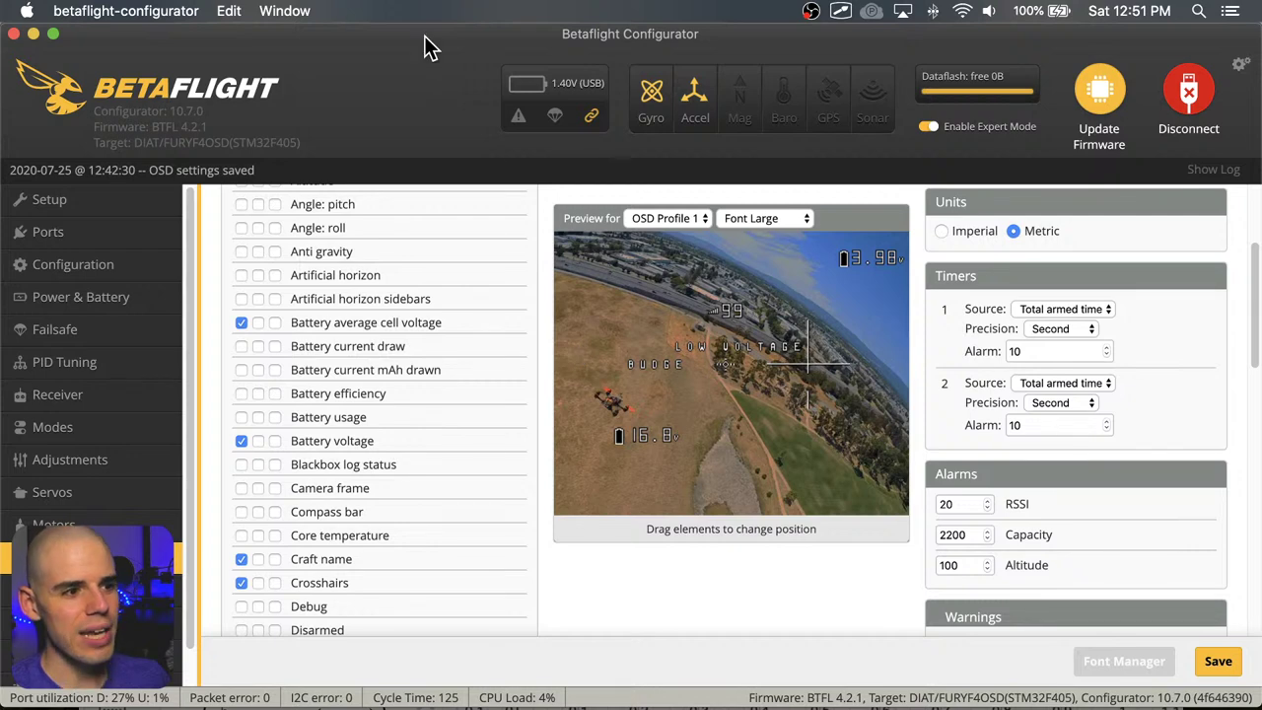
scroll(89, 444, down, 2)
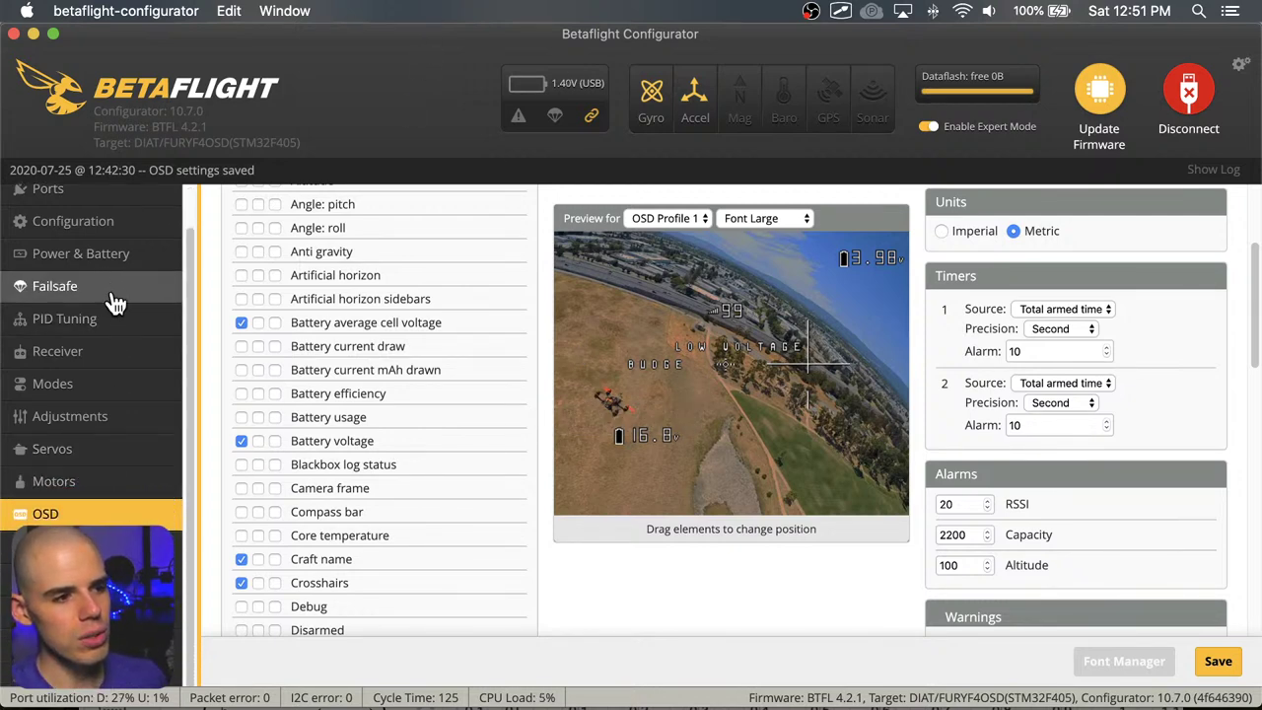
scroll(118, 306, up, 2)
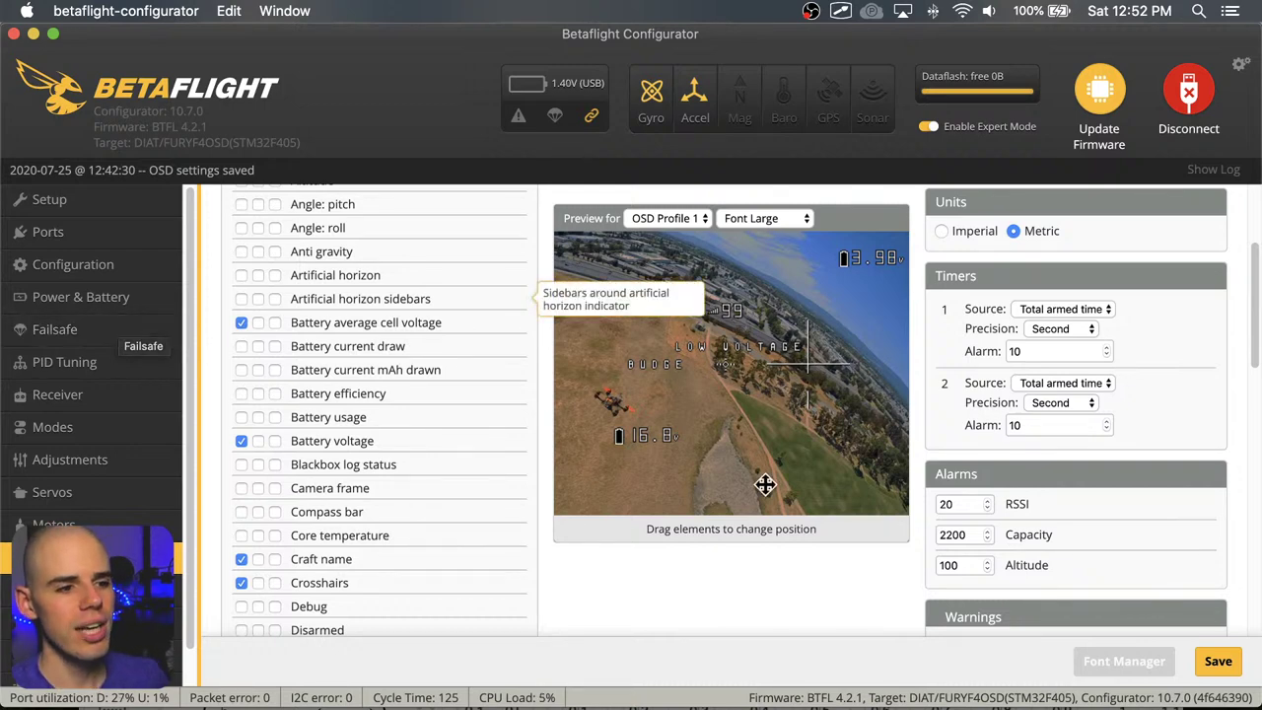
scroll(812, 518, up, 3)
scroll(789, 554, up, 1)
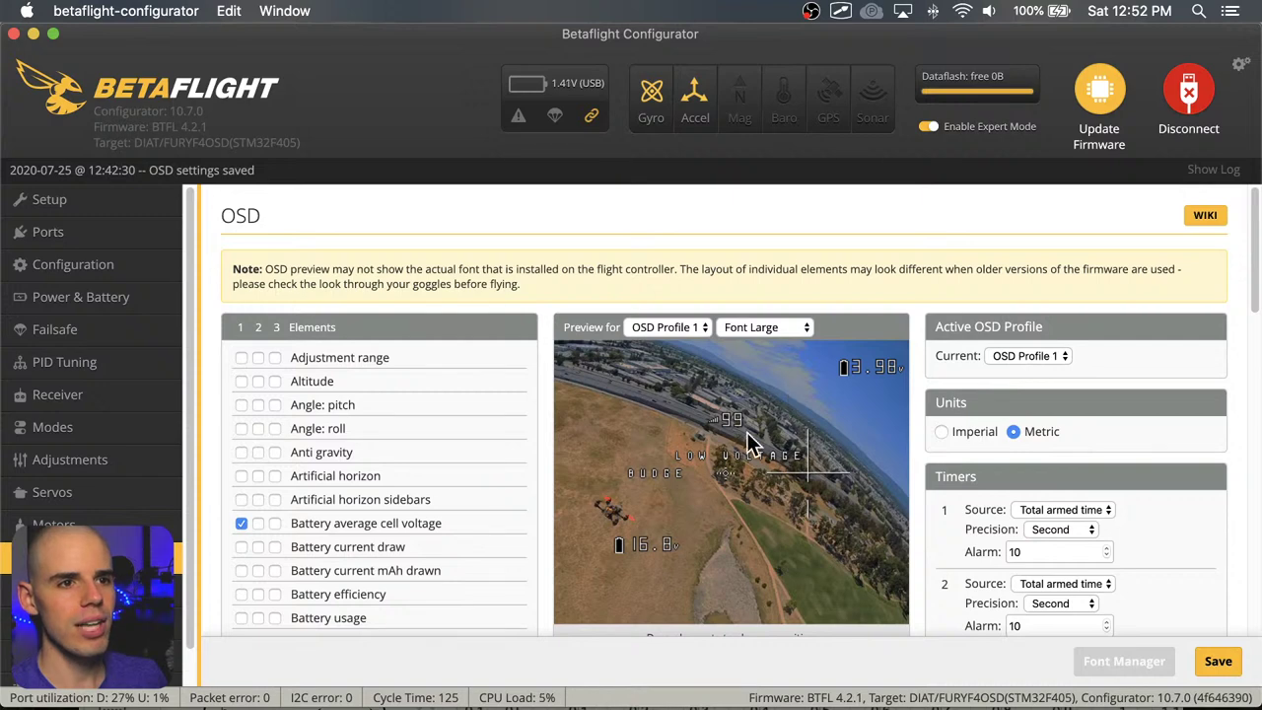